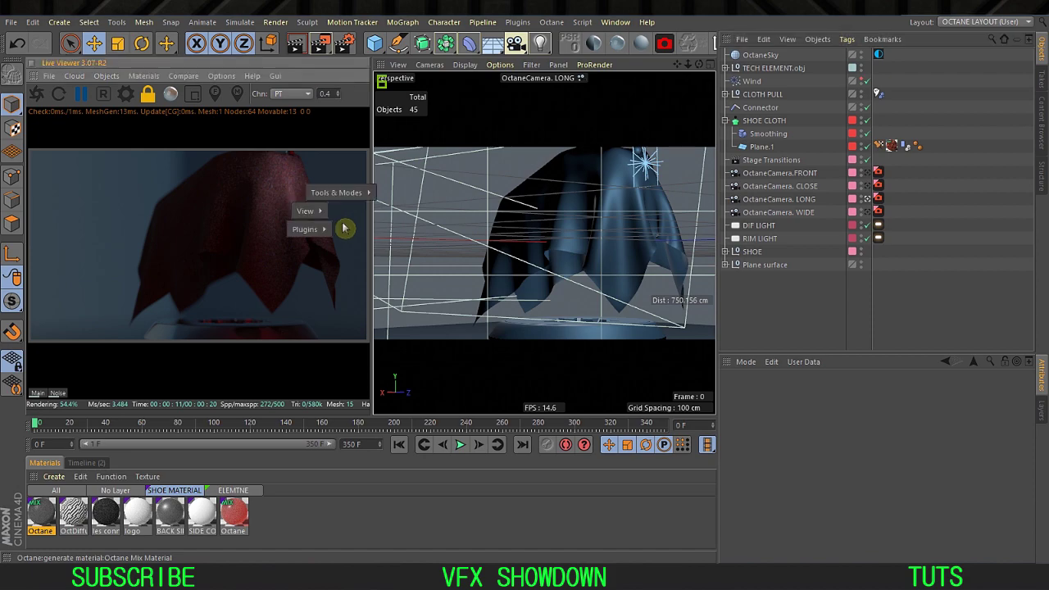
# Step: Open the shoe model export model.obj as a separate project
pyautogui.press('v')
pyautogui.moveTo(332, 345)
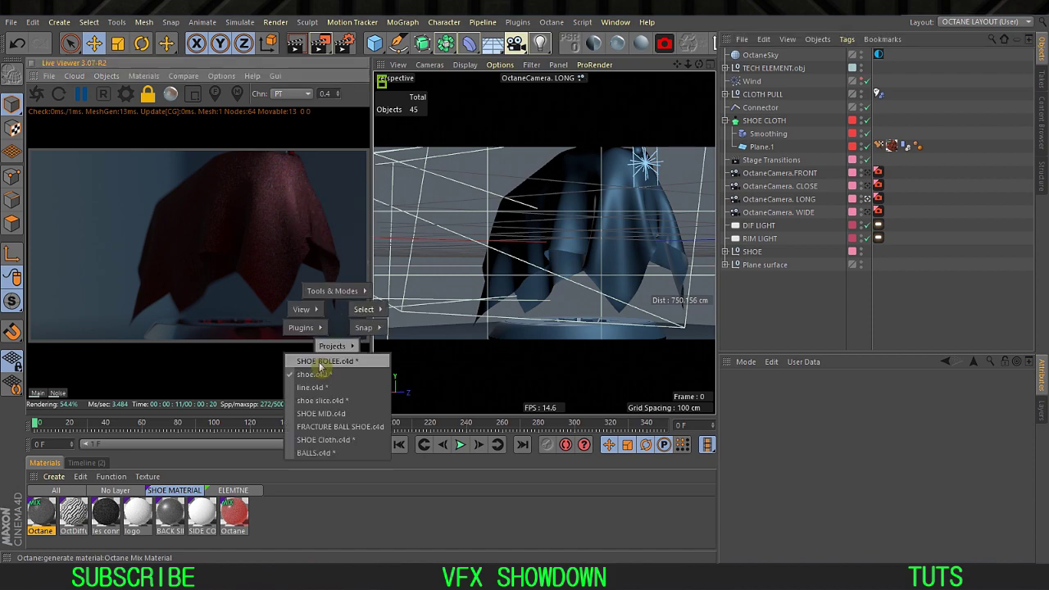
pyautogui.click(6, 24)
pyautogui.click(12, 22)
pyautogui.click(48, 63)
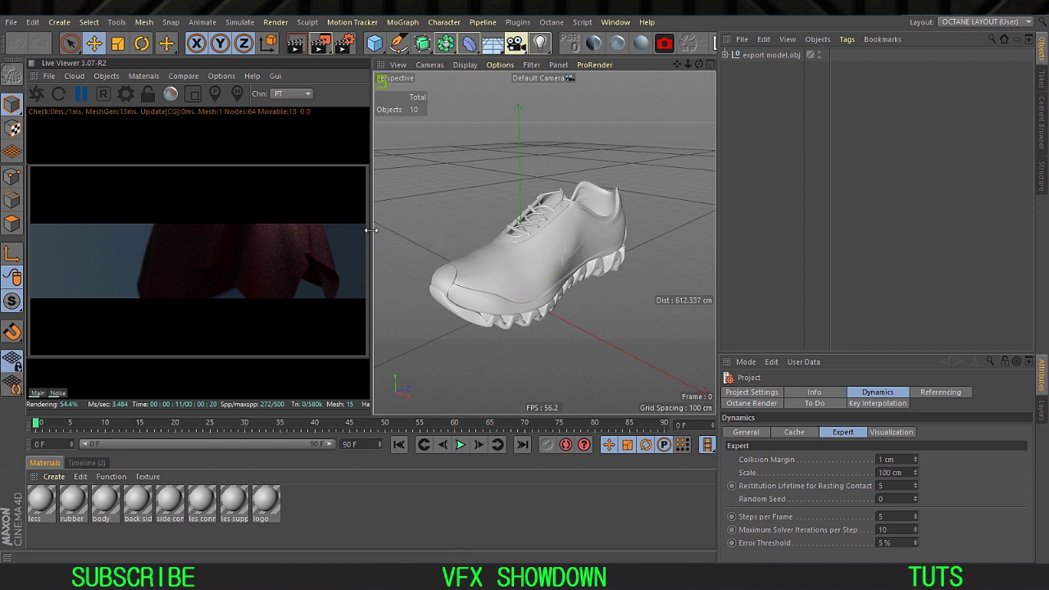
# Step: Undock the Octane Live Viewer and close it so the viewport fills the workspace
pyautogui.moveTo(371, 230); pyautogui.dragTo(203, 236)
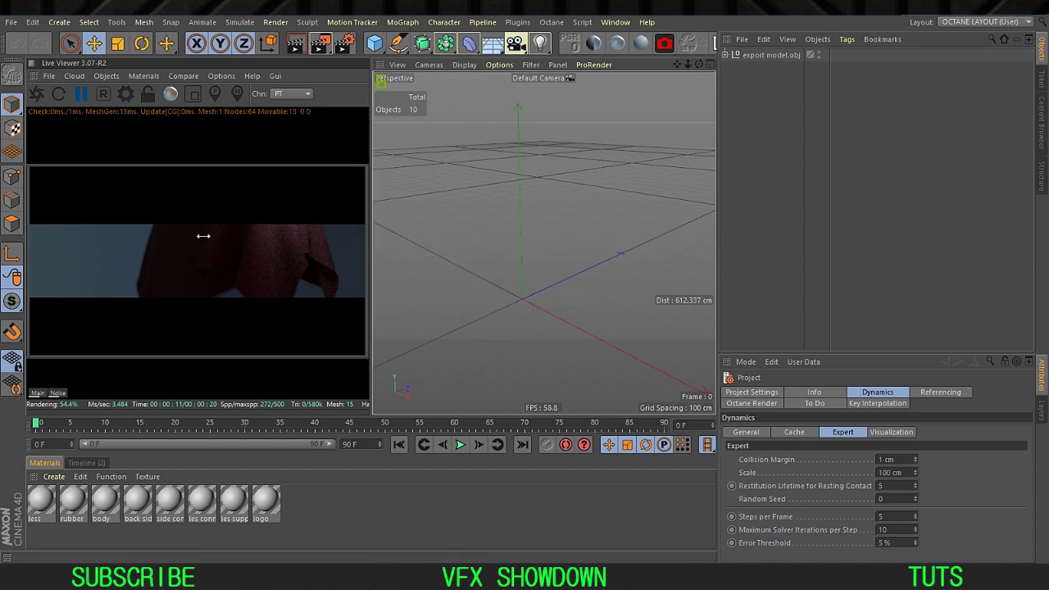
pyautogui.click(369, 199)
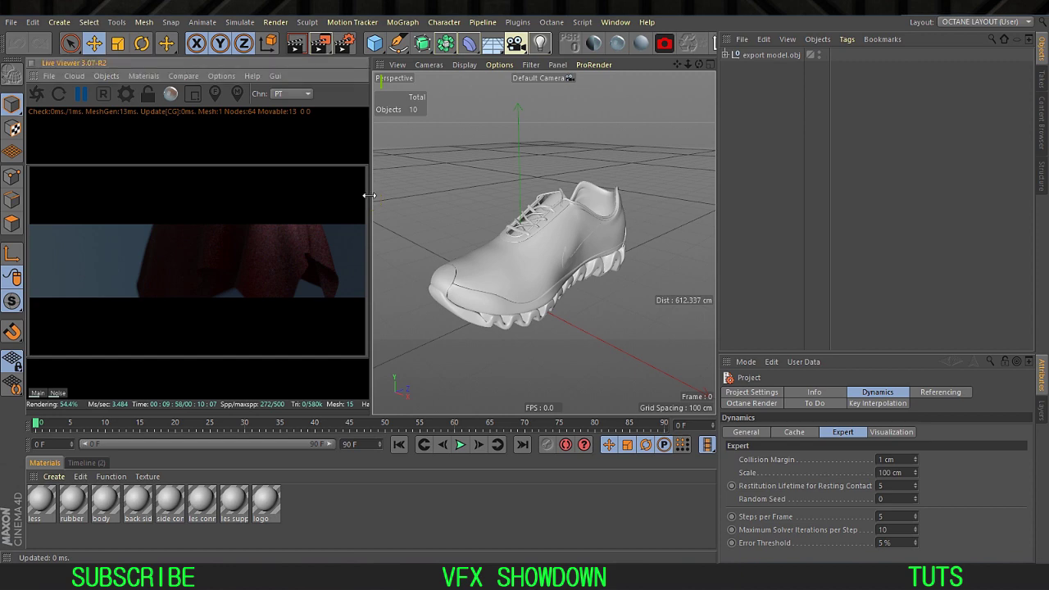
pyautogui.click(31, 64)
pyautogui.click(88, 97)
pyautogui.click(355, 45)
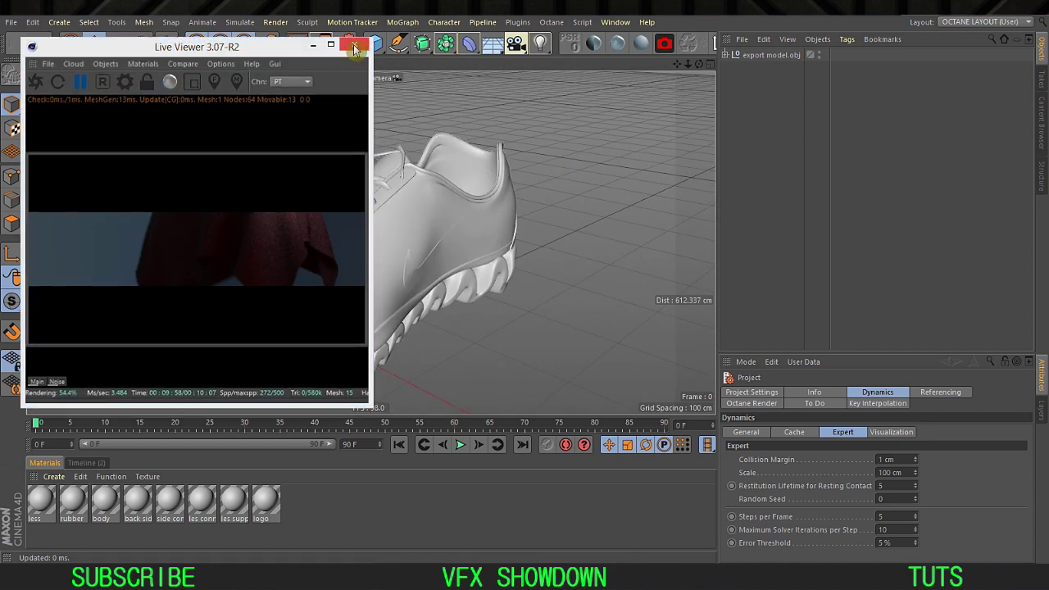
# Step: Expand the export model.obj hierarchy and look through the separate parts of the shoe
pyautogui.keyDown('alt'); pyautogui.moveTo(425, 241); pyautogui.dragTo(374, 224); pyautogui.keyUp('alt')
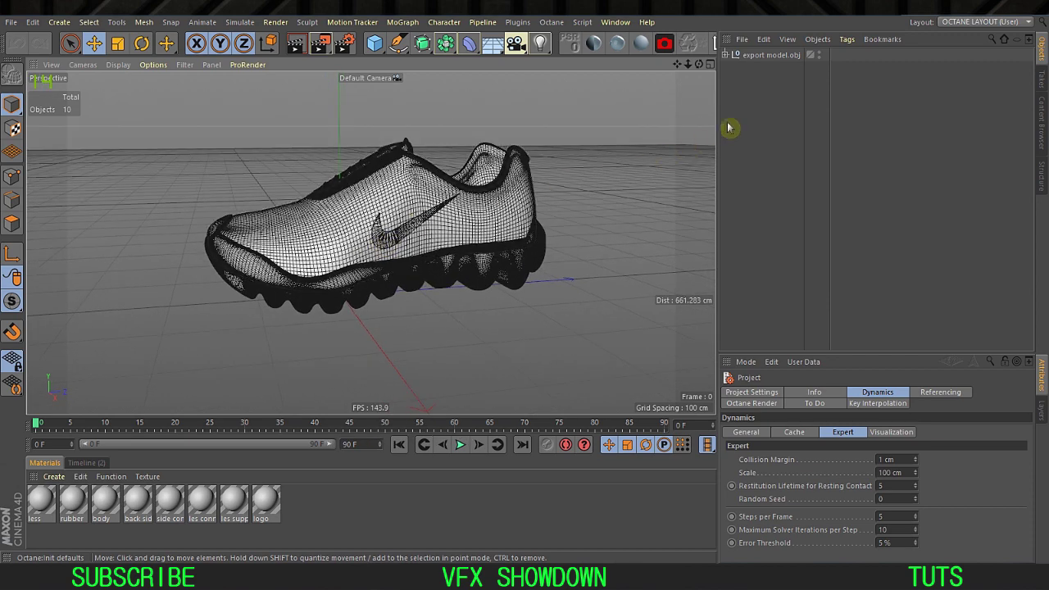
pyautogui.click(729, 57)
pyautogui.click(726, 56)
pyautogui.click(768, 189)
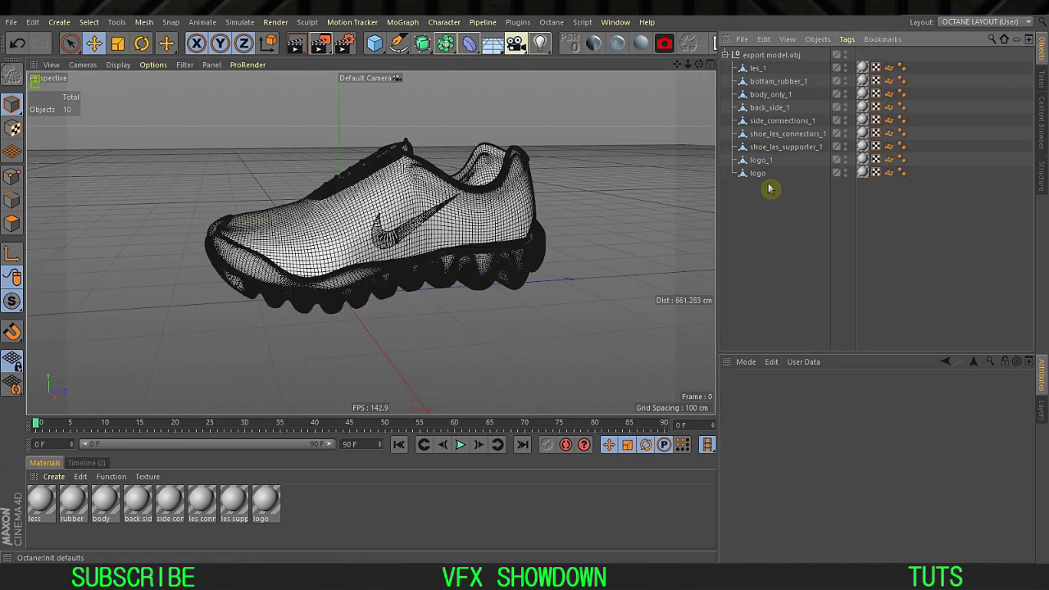
pyautogui.moveTo(763, 121); pyautogui.dragTo(755, 197)
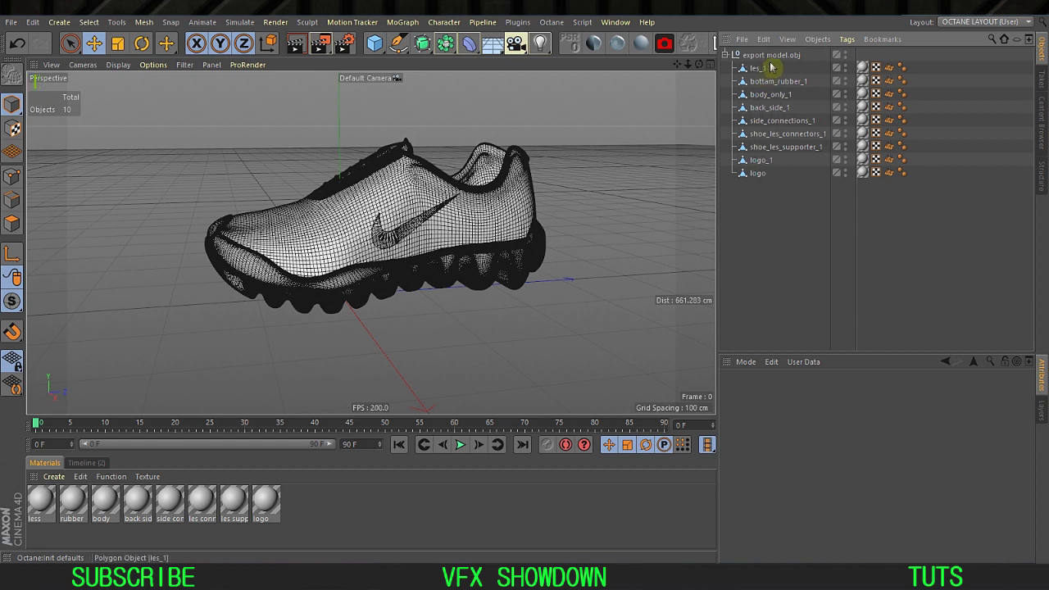
pyautogui.click(773, 57)
pyautogui.click(773, 222)
pyautogui.moveTo(769, 250); pyautogui.dragTo(752, 63)
pyautogui.click(759, 189)
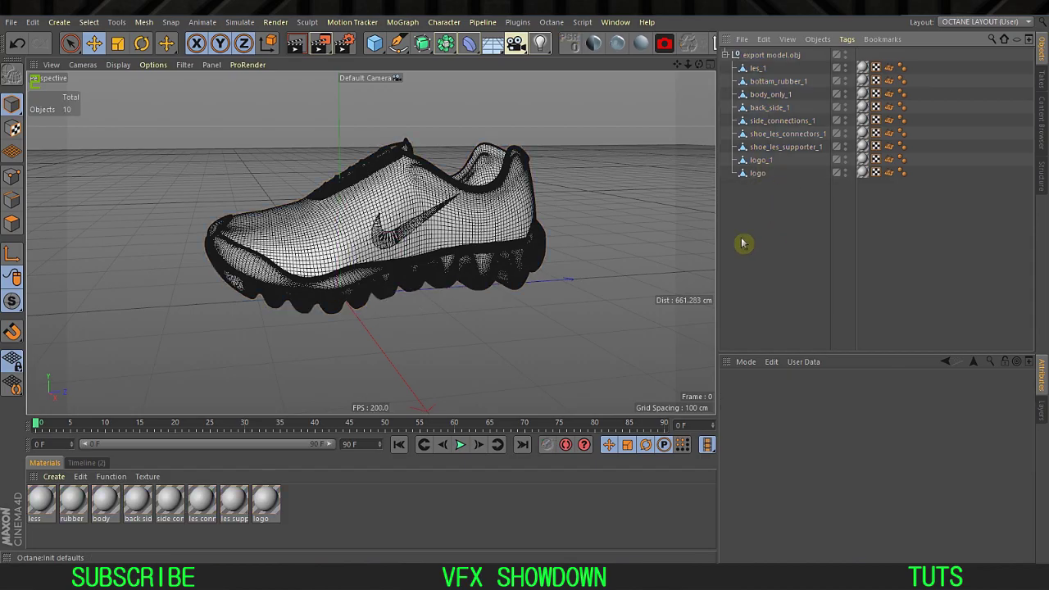
# Step: Inspect the shoe's side mesh up close, selecting the logo and the shoe_les_supporter_1 part
pyautogui.click(389, 241)
pyautogui.scroll(5, 397, 225)
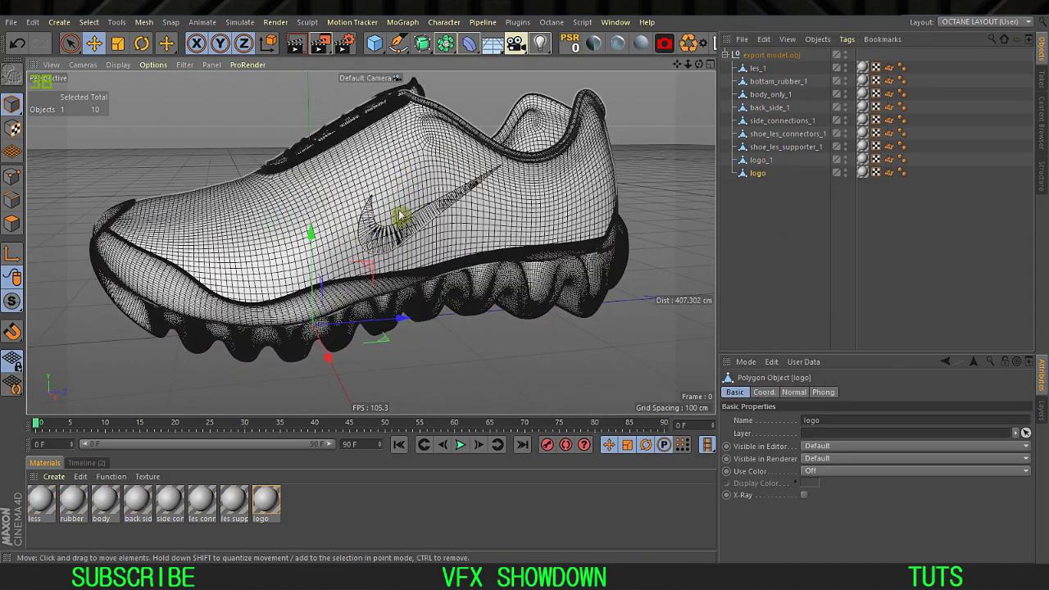
pyautogui.scroll(5, 399, 217)
pyautogui.keyDown('alt'); pyautogui.moveTo(389, 219); pyautogui.dragTo(424, 227); pyautogui.keyUp('alt')
pyautogui.click(801, 203)
pyautogui.click(786, 149)
pyautogui.scroll(-5, 519, 218)
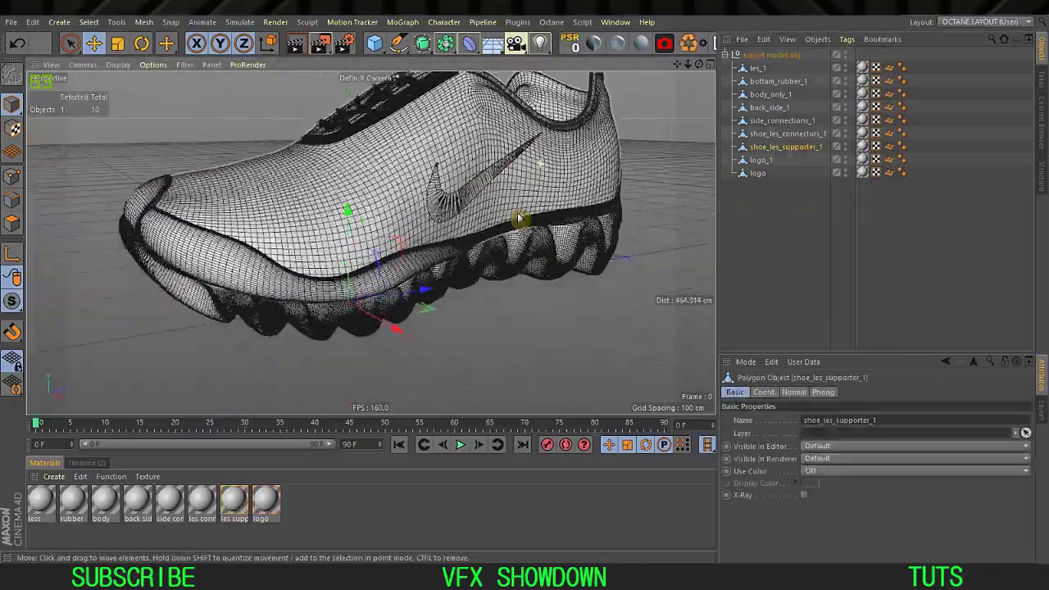
# Step: Examine the shoe's wireframe topology around the wavy sole, the front and the side
pyautogui.scroll(-3, 519, 218)
pyautogui.keyDown('alt'); pyautogui.moveTo(519, 218); pyautogui.dragTo(367, 153); pyautogui.keyUp('alt')
pyautogui.scroll(6, 321, 241)
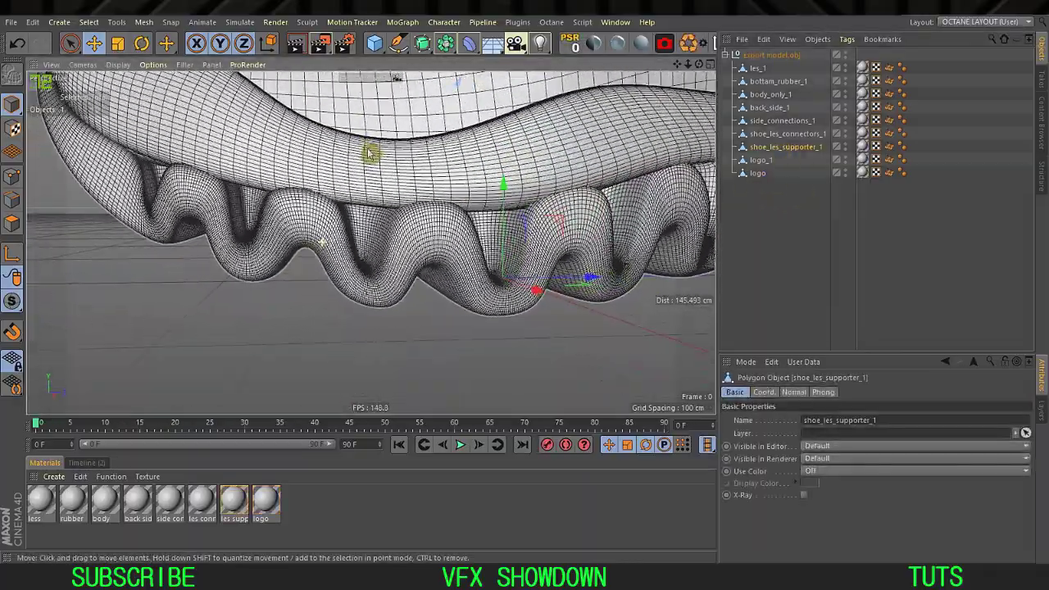
pyautogui.keyDown('alt'); pyautogui.moveTo(338, 242); pyautogui.dragTo(260, 154); pyautogui.keyUp('alt')
pyautogui.scroll(-5, 340, 241)
pyautogui.scroll(-4, 349, 246)
pyautogui.keyDown('alt'); pyautogui.moveTo(370, 241); pyautogui.dragTo(524, 286); pyautogui.keyUp('alt')
pyautogui.scroll(-4, 390, 245)
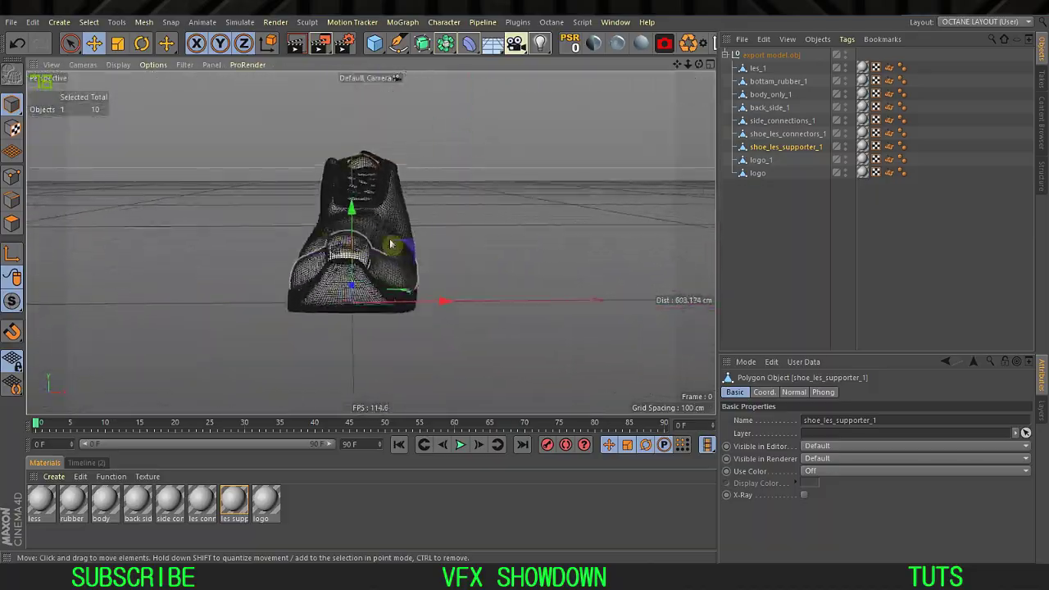
pyautogui.keyDown('alt'); pyautogui.moveTo(390, 244); pyautogui.dragTo(199, 232); pyautogui.keyUp('alt')
pyautogui.keyDown('alt'); pyautogui.moveTo(582, 258); pyautogui.dragTo(328, 218, button='middle'); pyautogui.keyUp('alt')
pyautogui.scroll(-2, 372, 234)
pyautogui.keyDown('alt'); pyautogui.moveTo(396, 216); pyautogui.dragTo(405, 233, button='middle'); pyautogui.keyUp('alt')
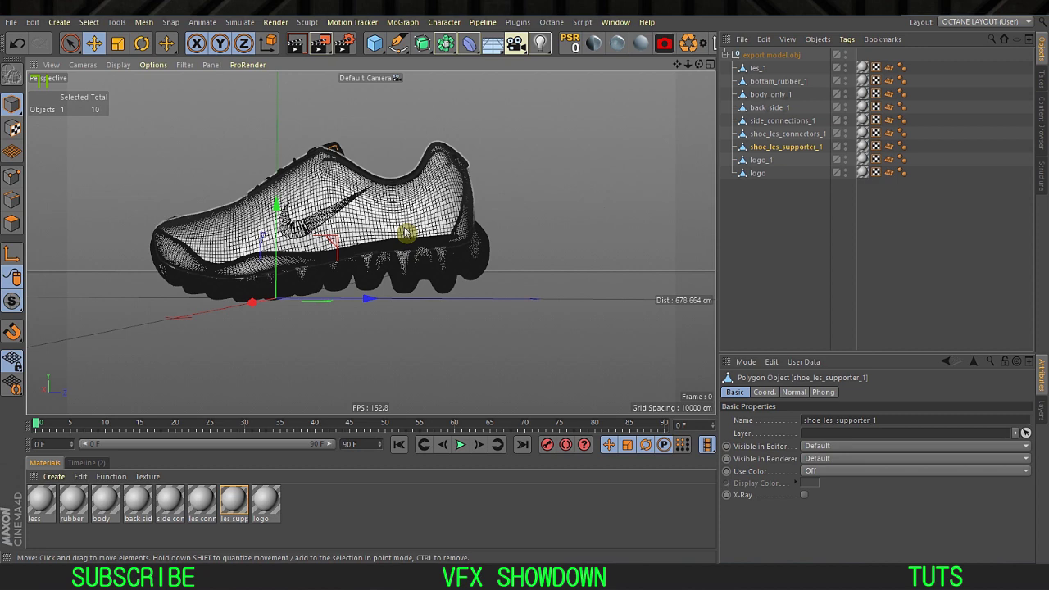
pyautogui.scroll(-3, 403, 224)
pyautogui.keyDown('alt'); pyautogui.moveTo(403, 225); pyautogui.dragTo(454, 224); pyautogui.keyUp('alt')
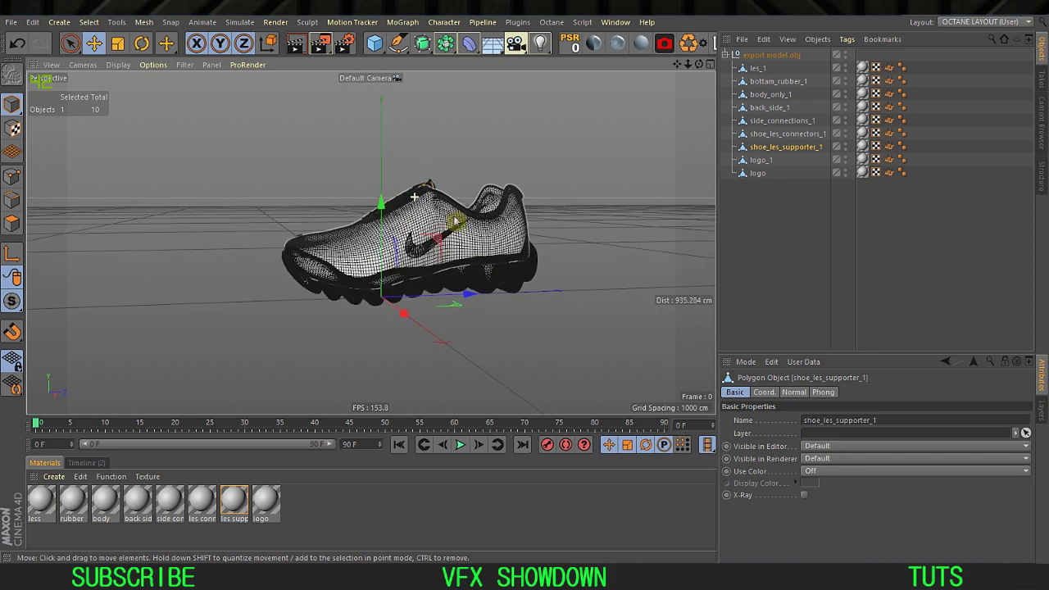
# Step: Select all eight shoe materials and examine the mesh around the laces
pyautogui.moveTo(315, 499); pyautogui.dragTo(50, 550)
pyautogui.click(379, 353)
pyautogui.scroll(4, 421, 276)
pyautogui.keyDown('alt'); pyautogui.moveTo(421, 276); pyautogui.dragTo(442, 264); pyautogui.keyUp('alt')
pyautogui.scroll(3, 369, 246)
pyautogui.keyDown('alt'); pyautogui.moveTo(443, 264); pyautogui.dragTo(313, 262, button='middle'); pyautogui.keyUp('alt')
pyautogui.scroll(4, 313, 262)
pyautogui.keyDown('alt'); pyautogui.moveTo(320, 237); pyautogui.dragTo(345, 148); pyautogui.keyUp('alt')
# Step: Go through the open projects to the one with the shoe, Floor, OctaneSky and OctaneCamera.1
pyautogui.press('v')
pyautogui.moveTo(316, 230)
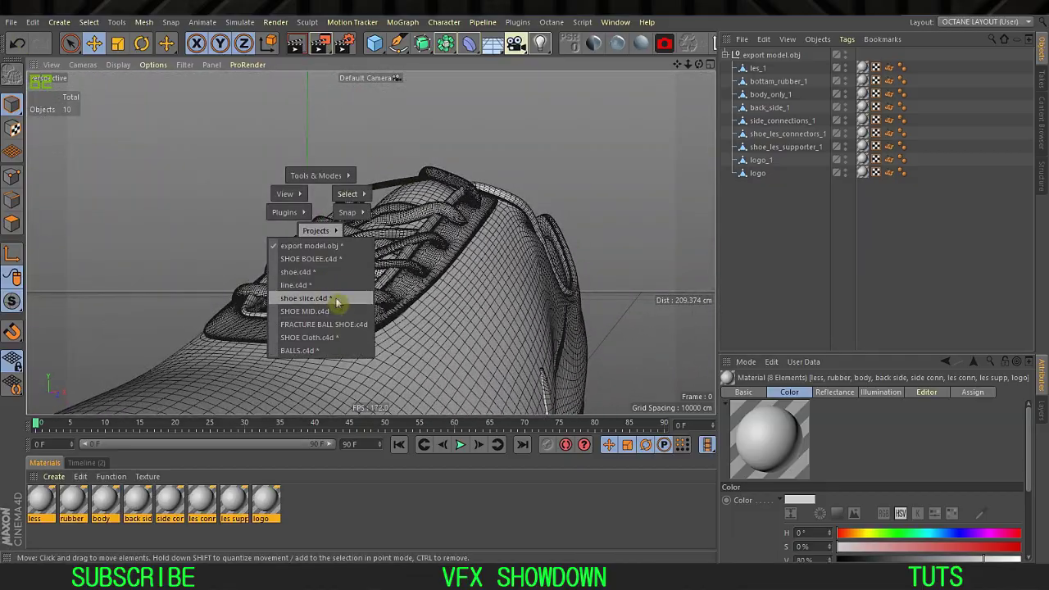
pyautogui.click(303, 313)
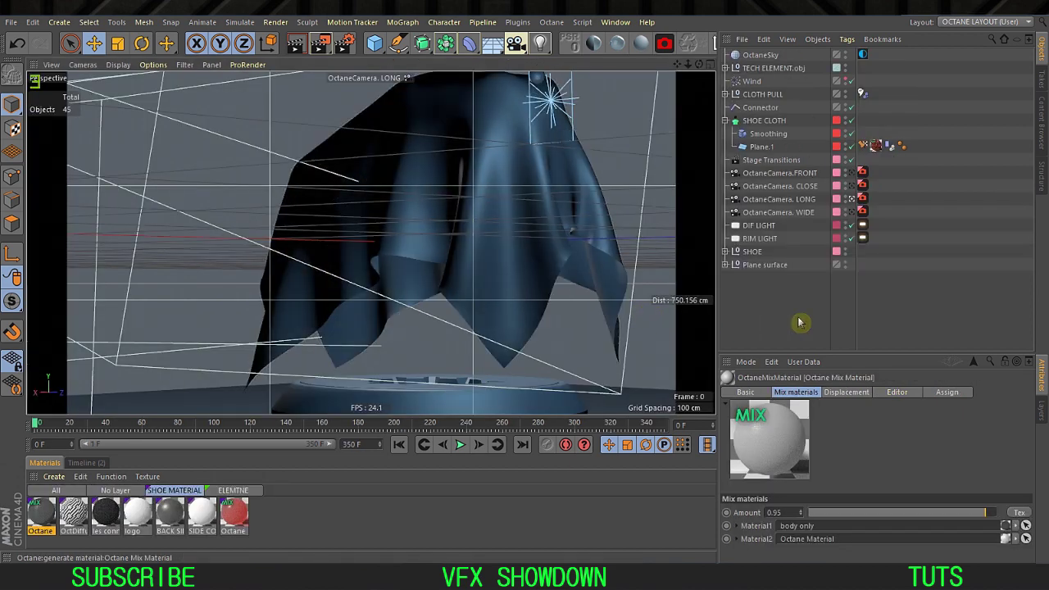
pyautogui.press('v')
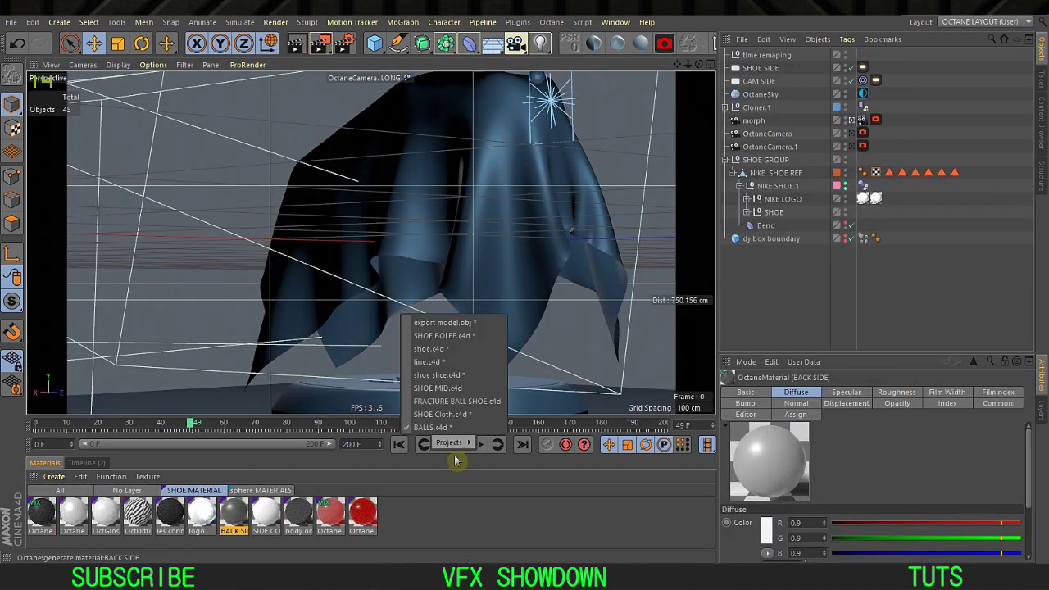
pyautogui.click(449, 426)
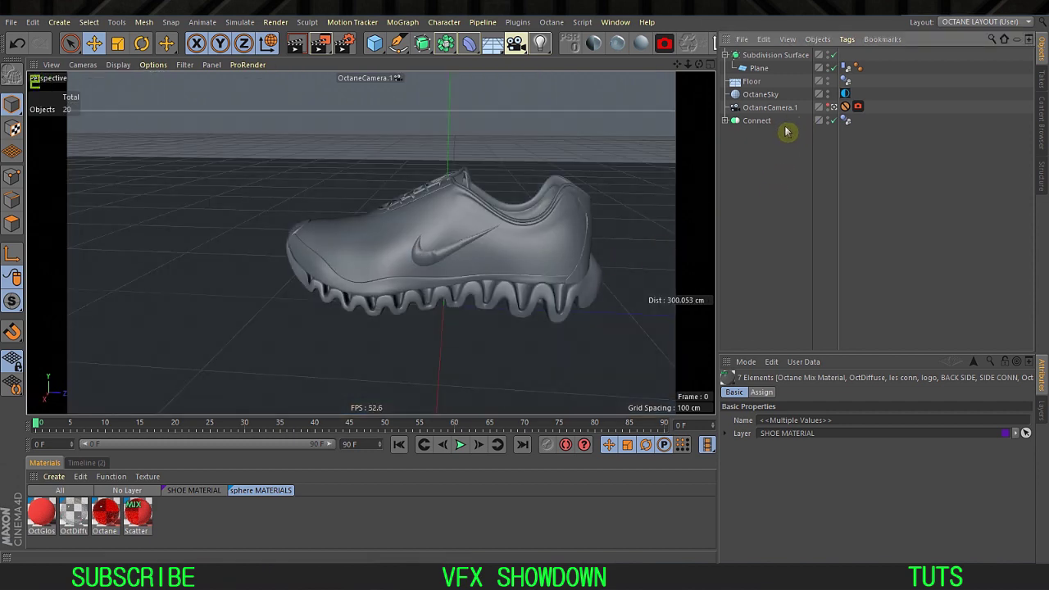
# Step: Leave the OctaneCamera.1 view and frame the whole shoe from the front side in the default camera
pyautogui.keyDown('alt'); pyautogui.moveTo(432, 244); pyautogui.dragTo(459, 238); pyautogui.keyUp('alt')
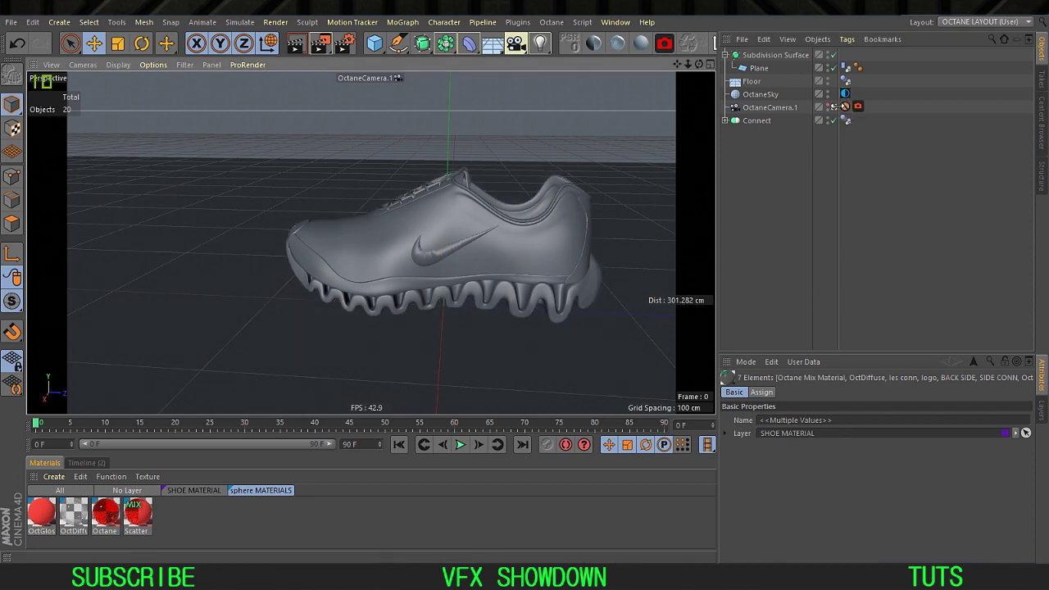
pyautogui.click(833, 107)
pyautogui.scroll(-5, 456, 257)
pyautogui.scroll(5, 426, 234)
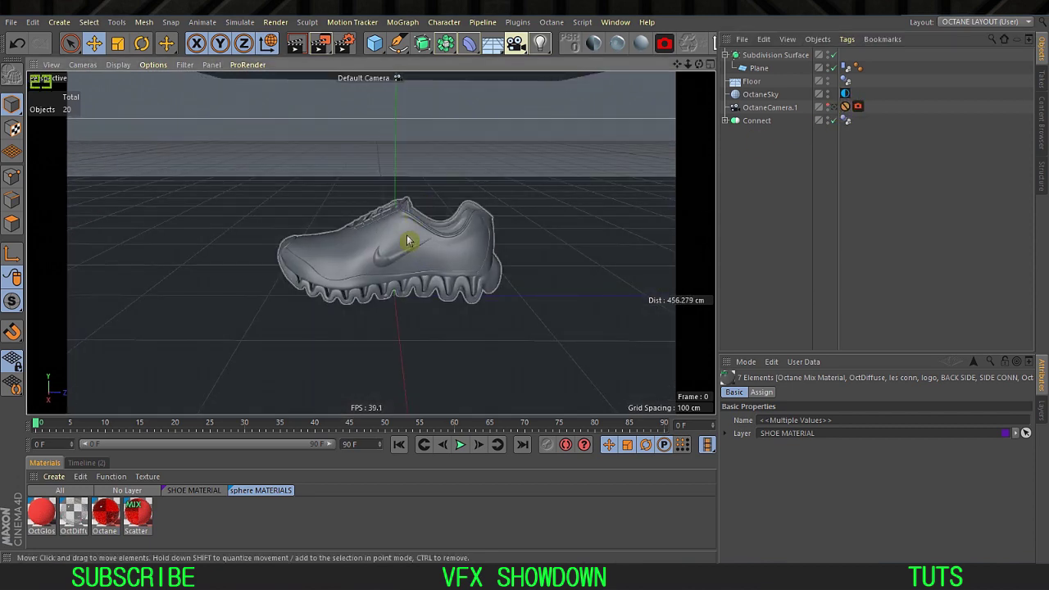
pyautogui.scroll(5, 406, 232)
pyautogui.keyDown('alt'); pyautogui.moveTo(400, 220); pyautogui.dragTo(449, 228); pyautogui.keyUp('alt')
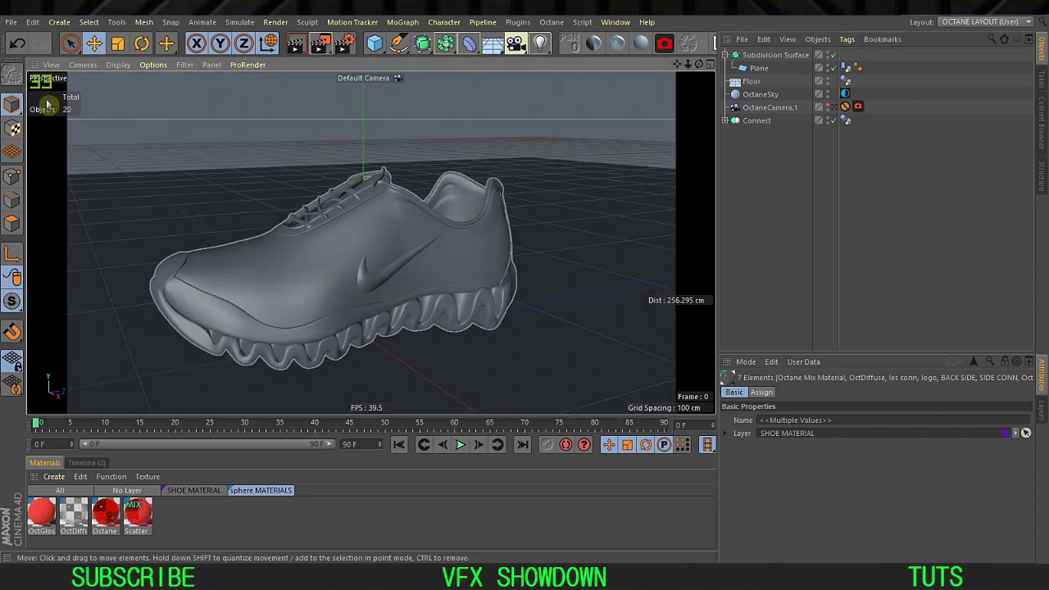
# Step: Open the Octane Live Viewer window and start rendering the shoe scene
pyautogui.click(551, 22)
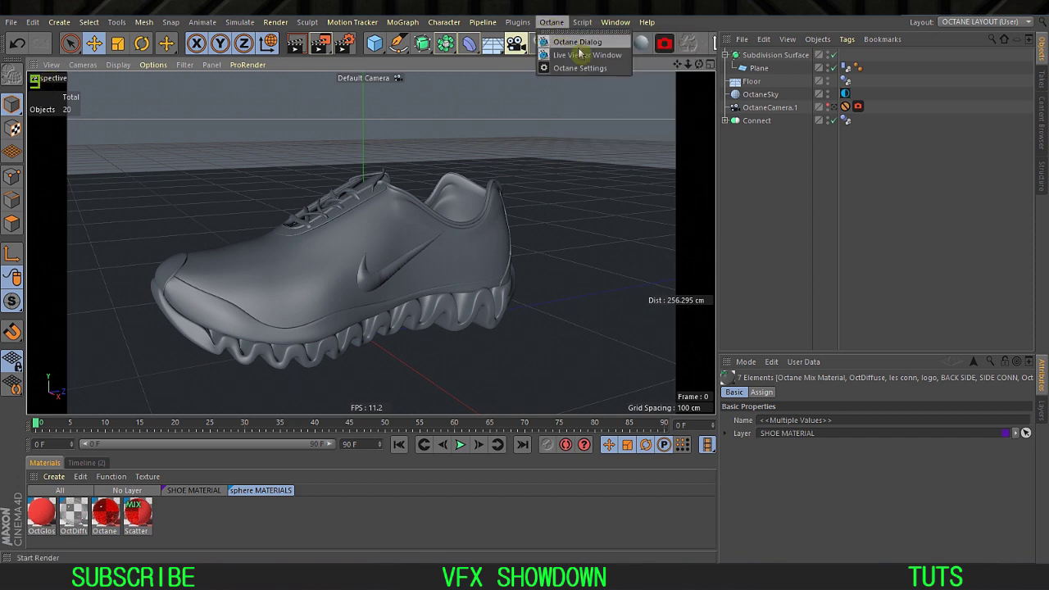
pyautogui.click(579, 54)
pyautogui.click(36, 93)
# Step: Set the Live Viewer's render mode to PT and its locked resolution scale to 0.5
pyautogui.click(292, 94)
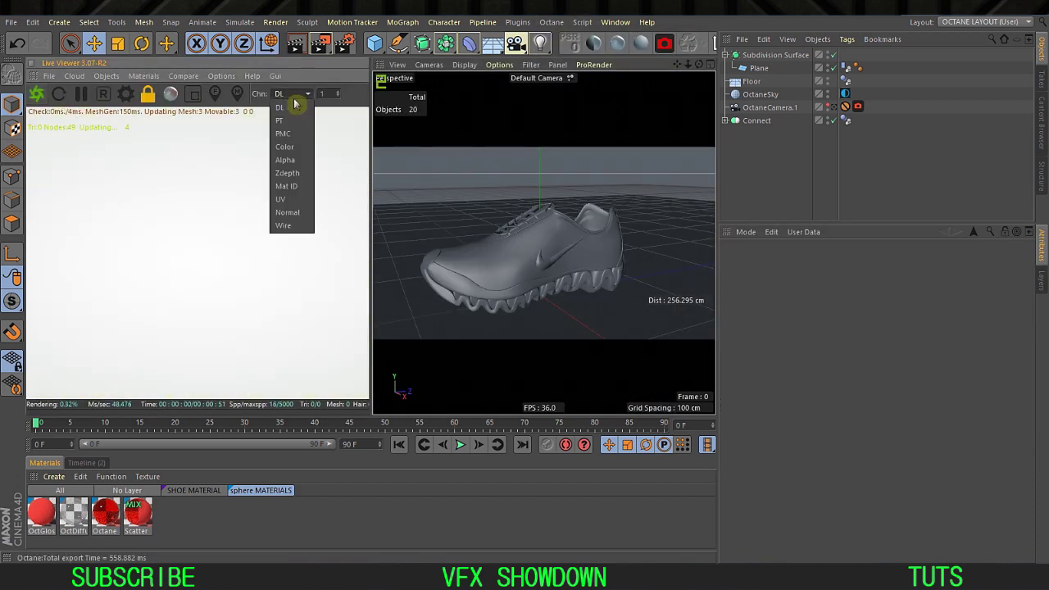
pyautogui.click(284, 134)
pyautogui.click(294, 94)
pyautogui.click(297, 124)
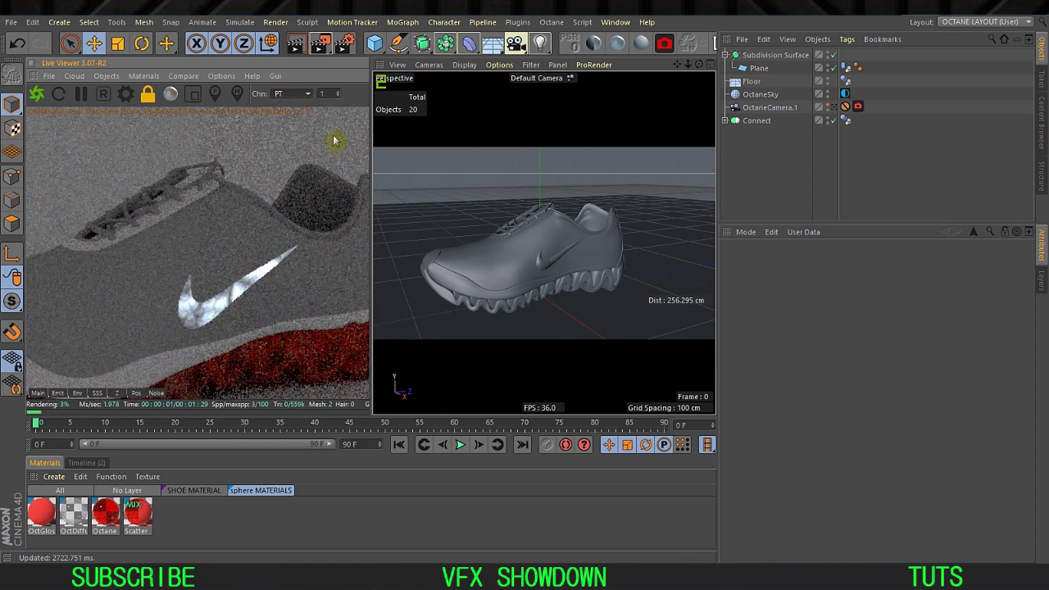
pyautogui.click(336, 97)
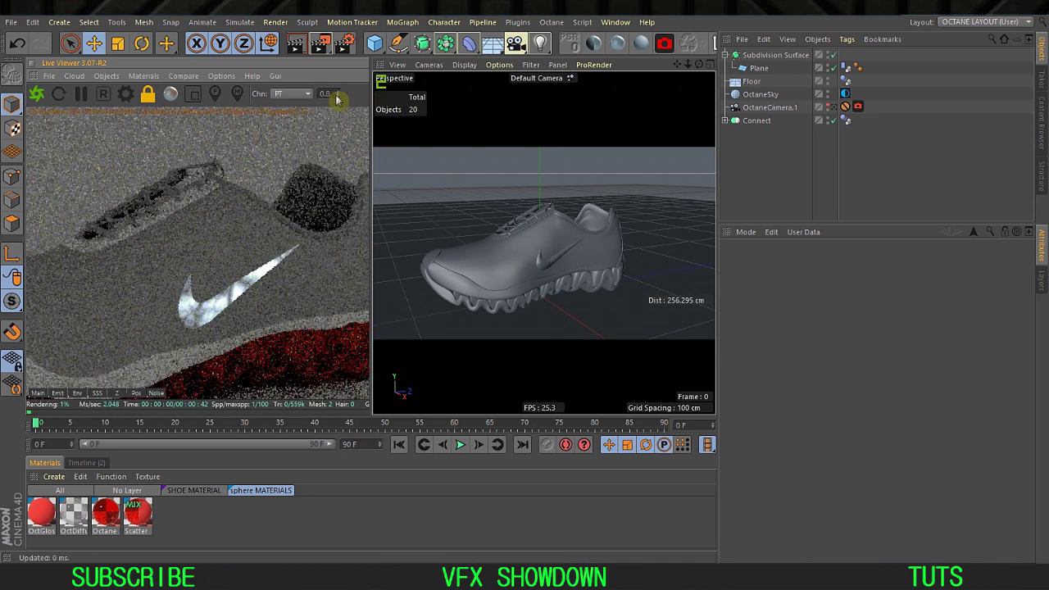
pyautogui.click(337, 97)
pyautogui.click(337, 97)
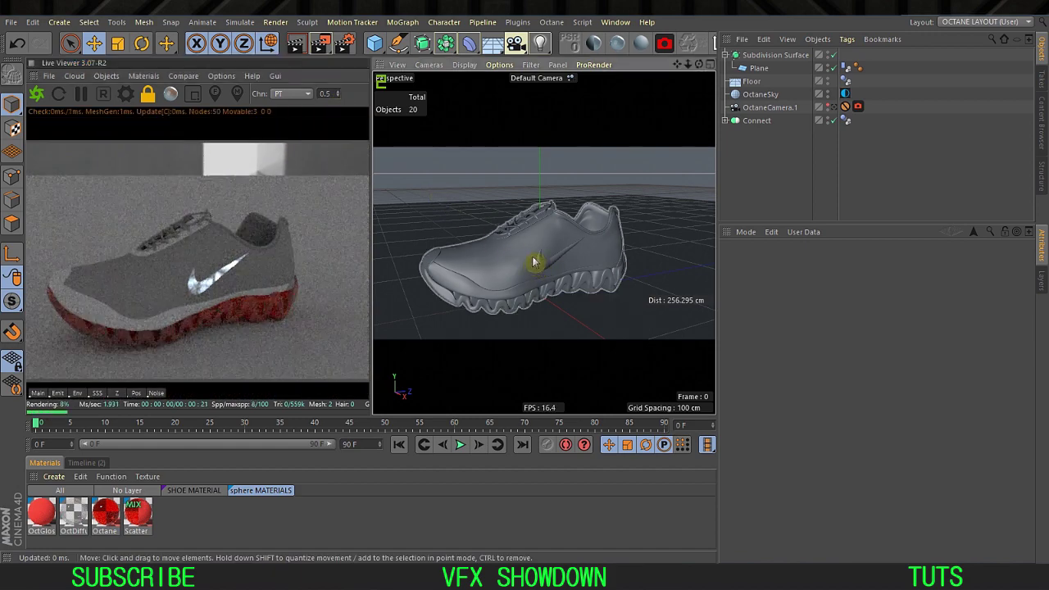
# Step: Reframe the shoe at a closer, lower angle for the live render and enlarge the object list area
pyautogui.keyDown('alt'); pyautogui.moveTo(573, 238); pyautogui.dragTo(553, 255); pyautogui.keyUp('alt')
pyautogui.scroll(3, 553, 255)
pyautogui.keyDown('alt'); pyautogui.moveTo(543, 241); pyautogui.dragTo(596, 221, button='middle'); pyautogui.keyUp('alt')
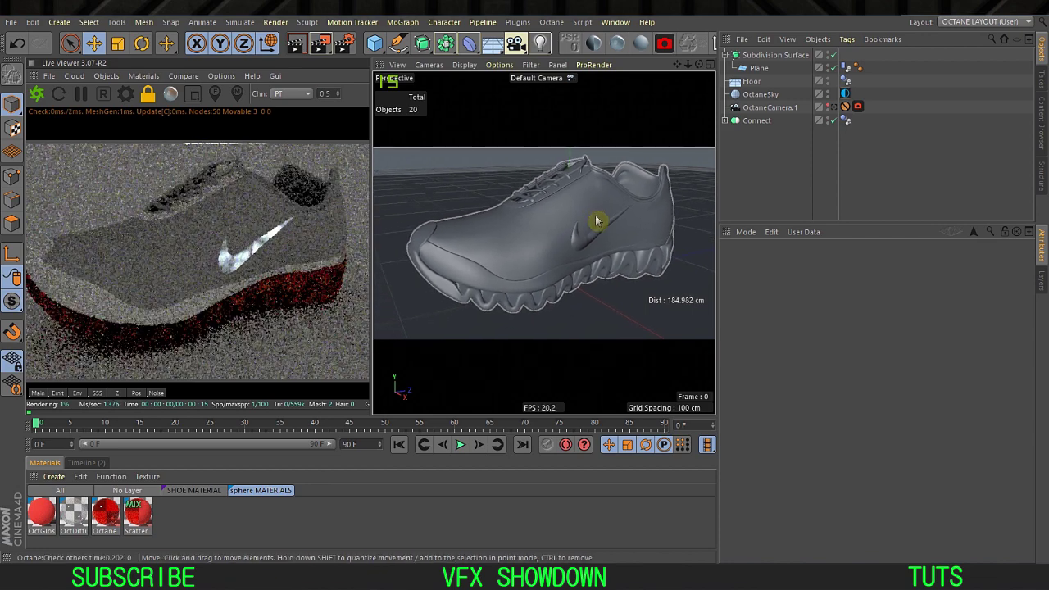
pyautogui.keyDown('alt'); pyautogui.moveTo(597, 221); pyautogui.dragTo(596, 238); pyautogui.keyUp('alt')
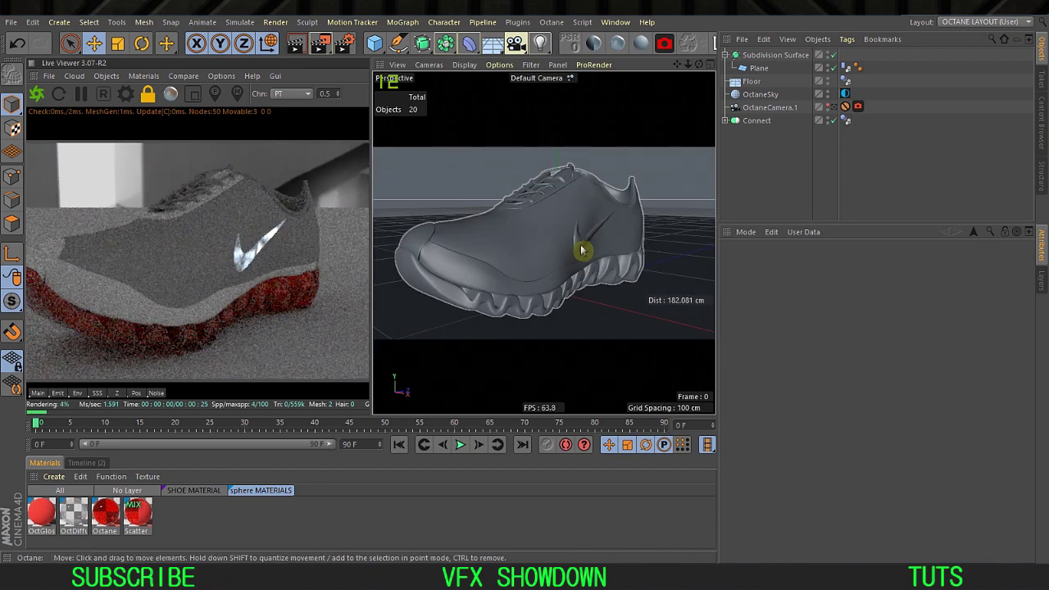
pyautogui.moveTo(848, 226); pyautogui.dragTo(844, 298)
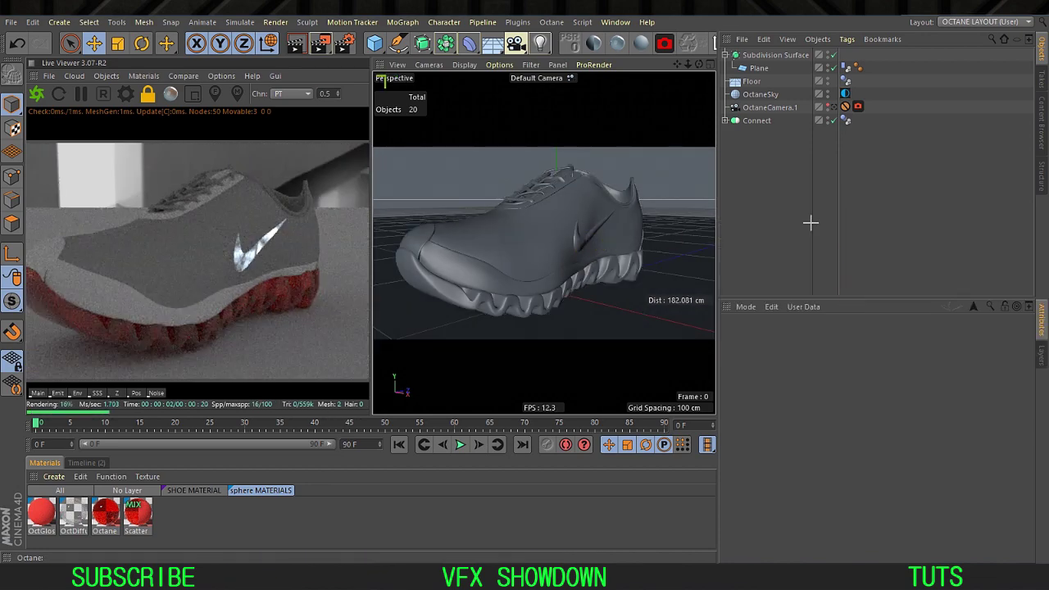
pyautogui.click(777, 146)
# Step: Add an Octane Daylight to the scene
pyautogui.click(144, 79)
pyautogui.moveTo(110, 78)
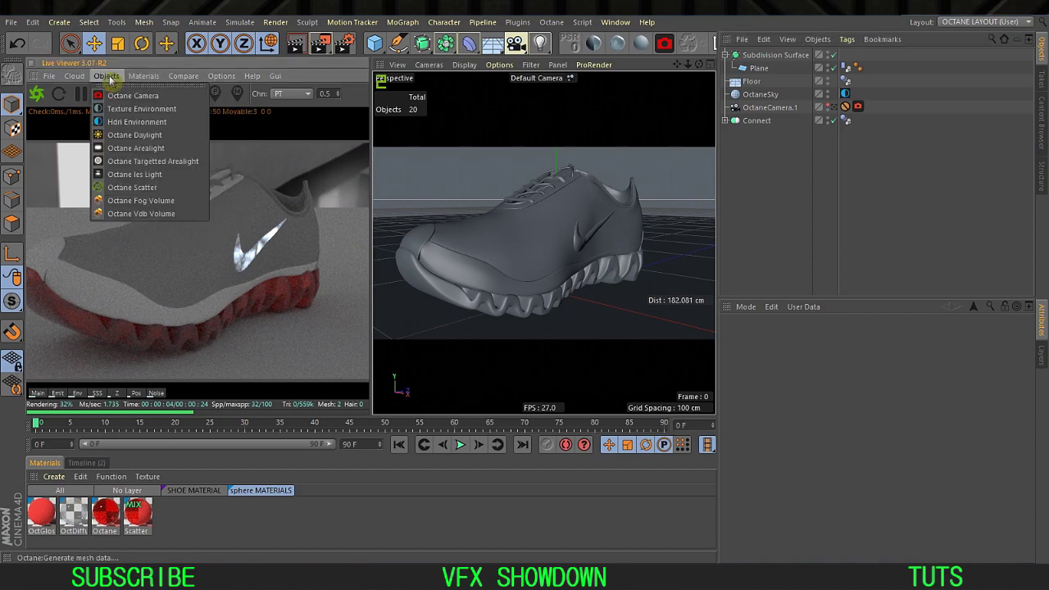
pyautogui.click(135, 139)
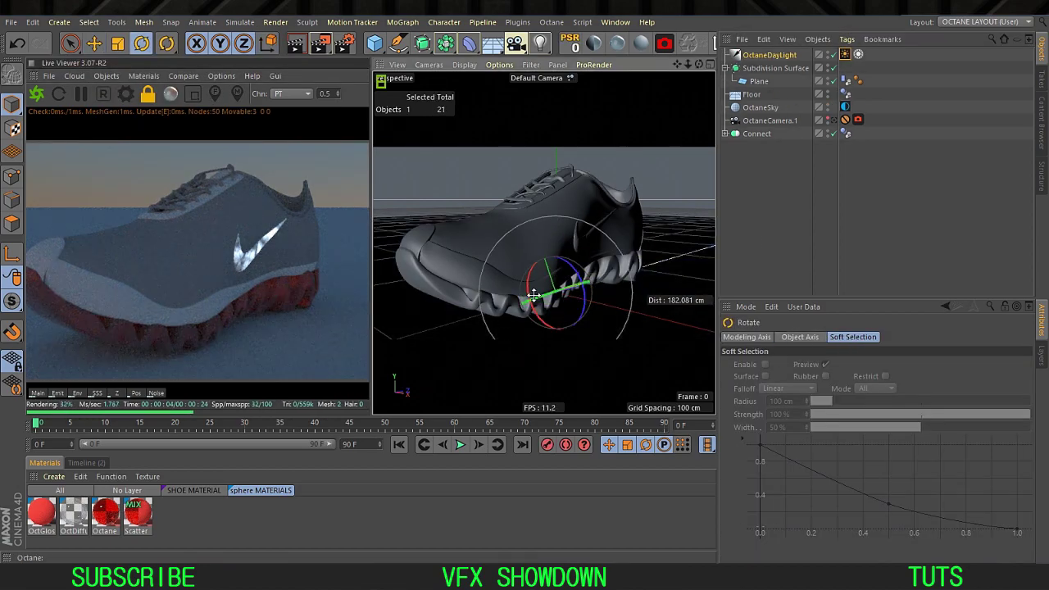
# Step: Rotate the OctaneDayLight to change the sun direction, finishing with a turn of about 129° around its vertical axis, and deselect it
pyautogui.click(778, 55)
pyautogui.moveTo(541, 302); pyautogui.dragTo(667, 331)
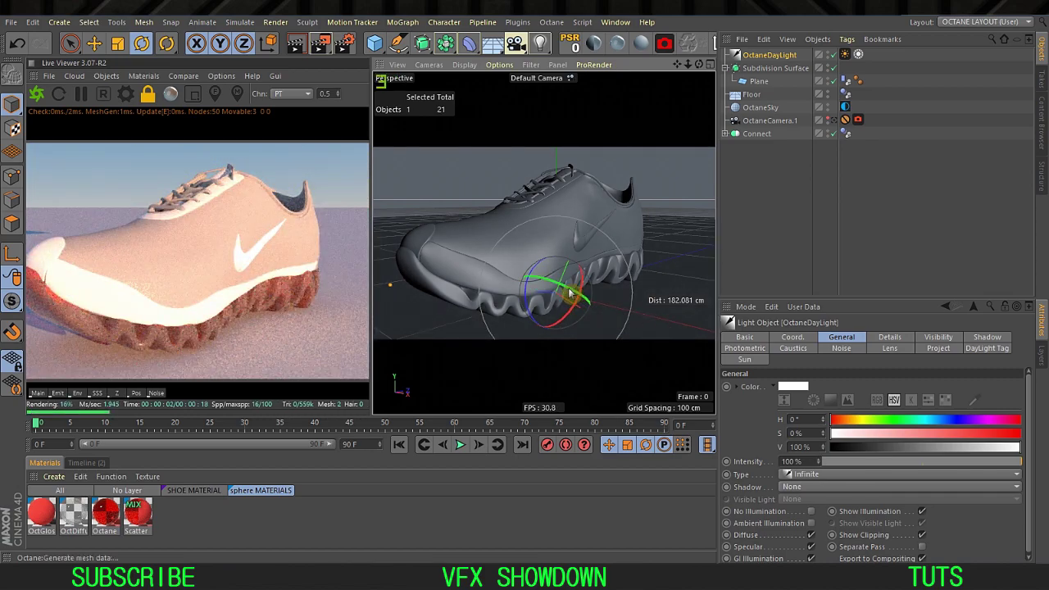
pyautogui.moveTo(571, 293); pyautogui.dragTo(489, 275)
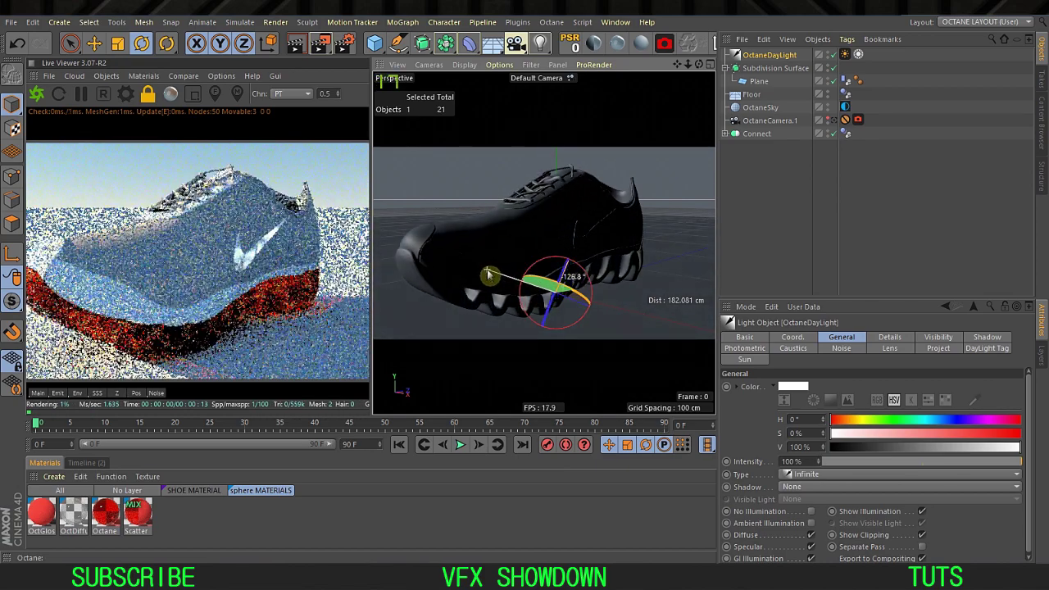
pyautogui.keyDown('alt'); pyautogui.moveTo(499, 207); pyautogui.dragTo(516, 244); pyautogui.keyUp('alt')
pyautogui.scroll(5, 517, 244)
pyautogui.click(742, 169)
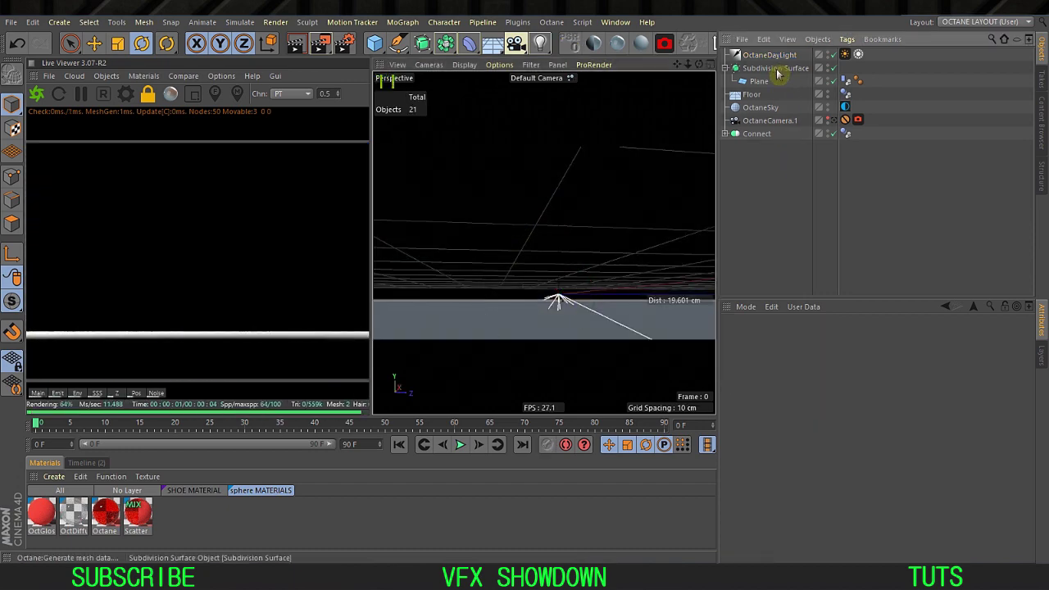
# Step: Frame the whole scene and move in to a close side view of the shoe for the live render
pyautogui.press('h')
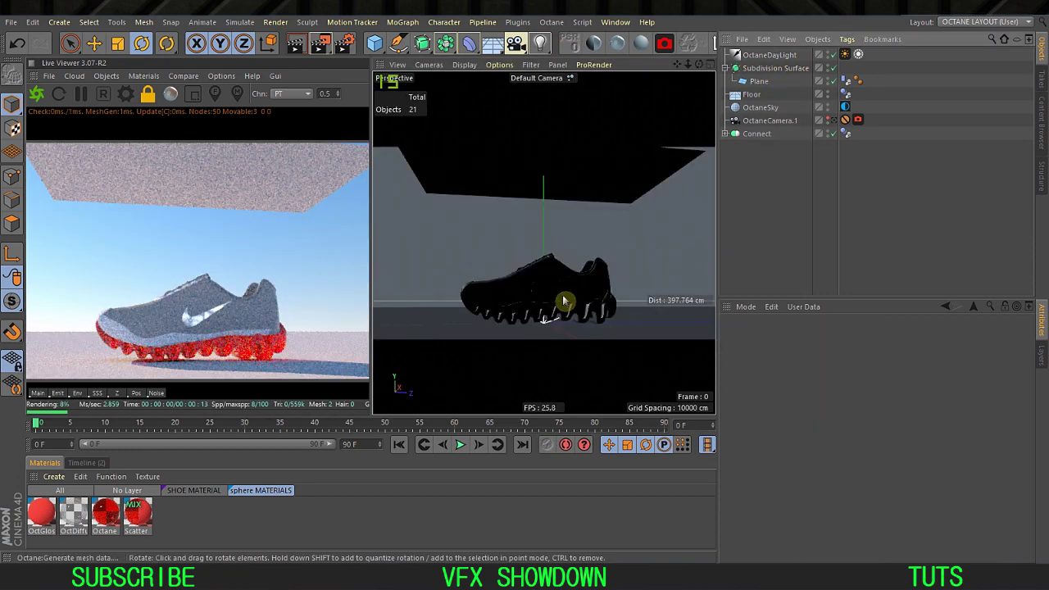
pyautogui.scroll(4, 562, 262)
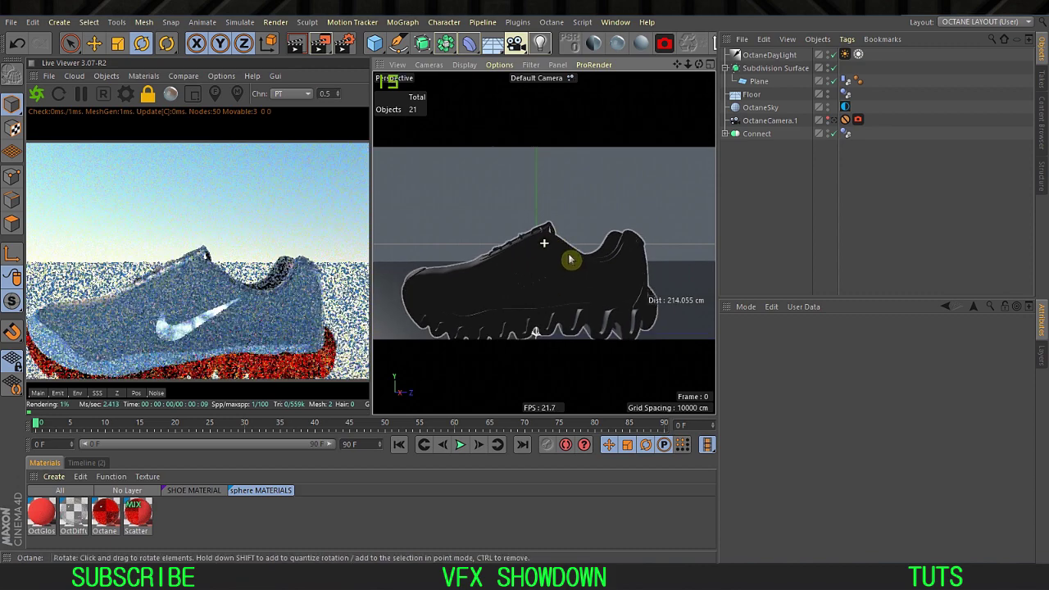
pyautogui.keyDown('alt'); pyautogui.moveTo(586, 260); pyautogui.dragTo(561, 258); pyautogui.keyUp('alt')
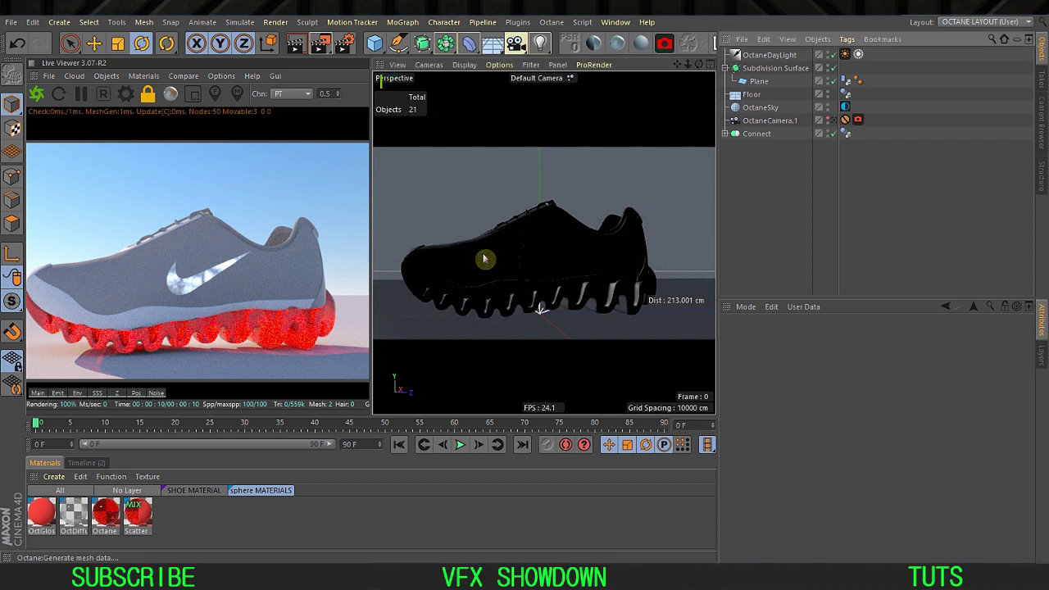
# Step: Switch to the BALLS.c4d project, start its live render, and enlarge the object list area
pyautogui.press('v')
pyautogui.moveTo(586, 310)
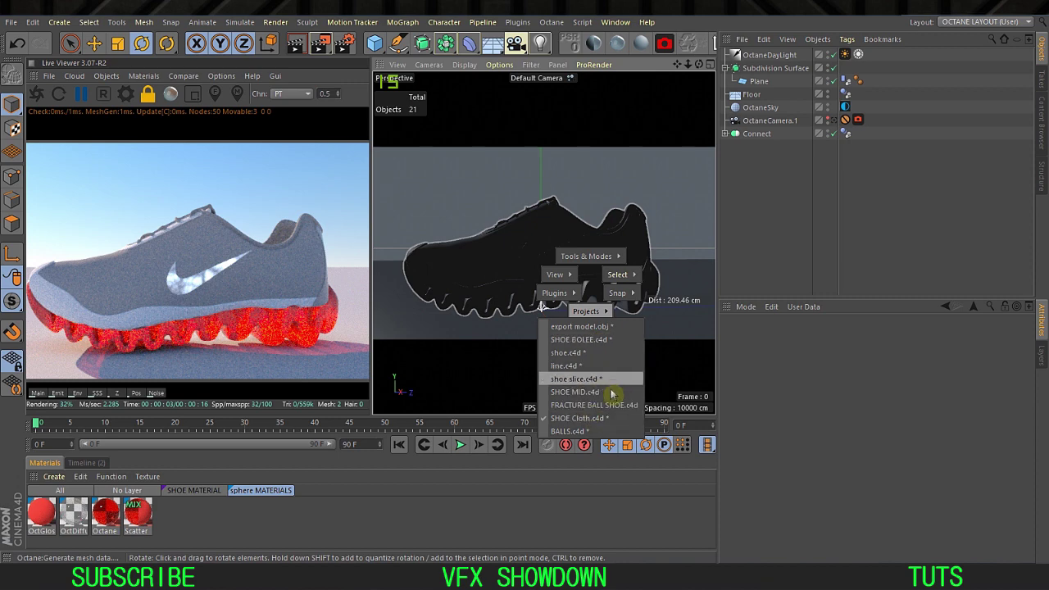
pyautogui.click(588, 432)
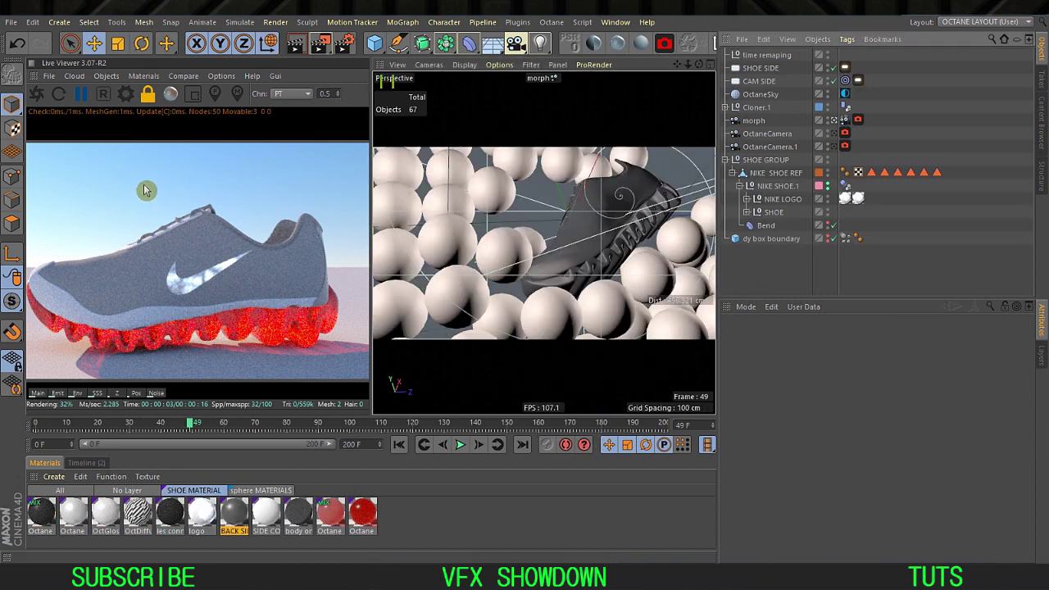
pyautogui.click(36, 92)
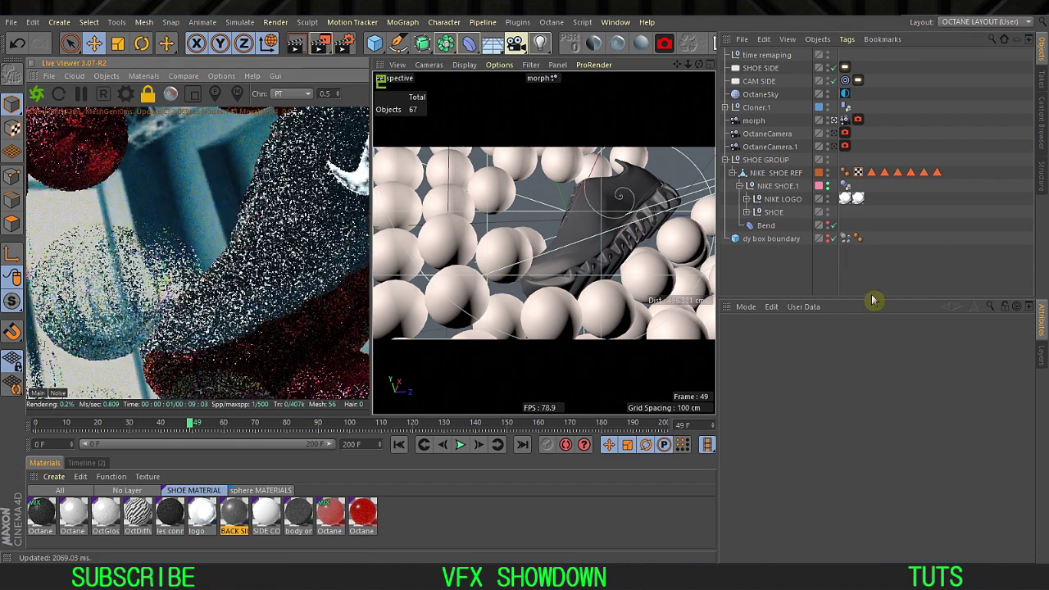
pyautogui.moveTo(871, 300); pyautogui.dragTo(870, 354)
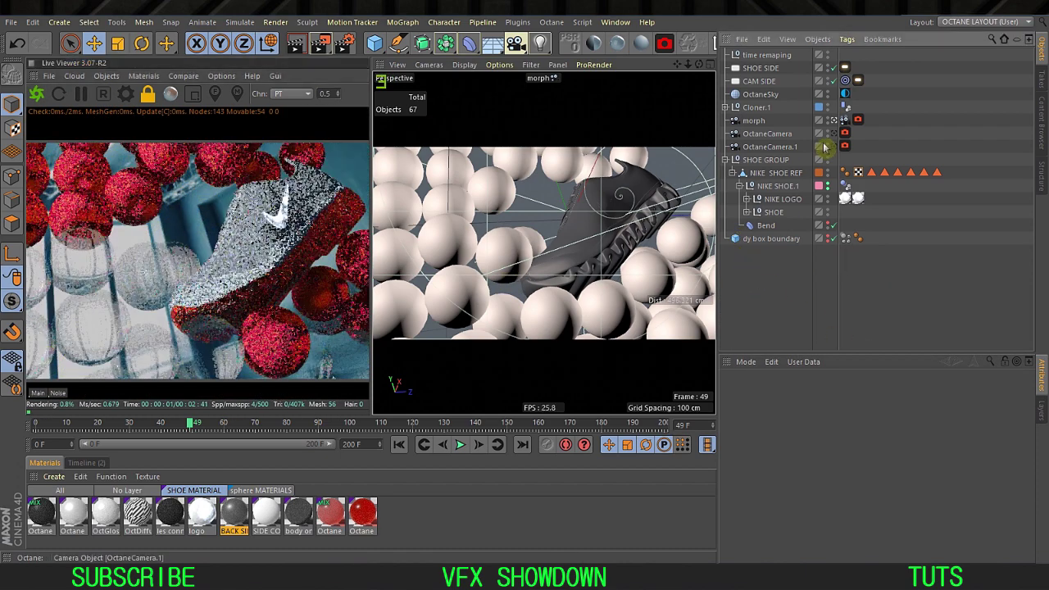
# Step: Leave the morph camera view and examine the shoe and its laces up close in the live render
pyautogui.click(833, 120)
pyautogui.scroll(8, 600, 205)
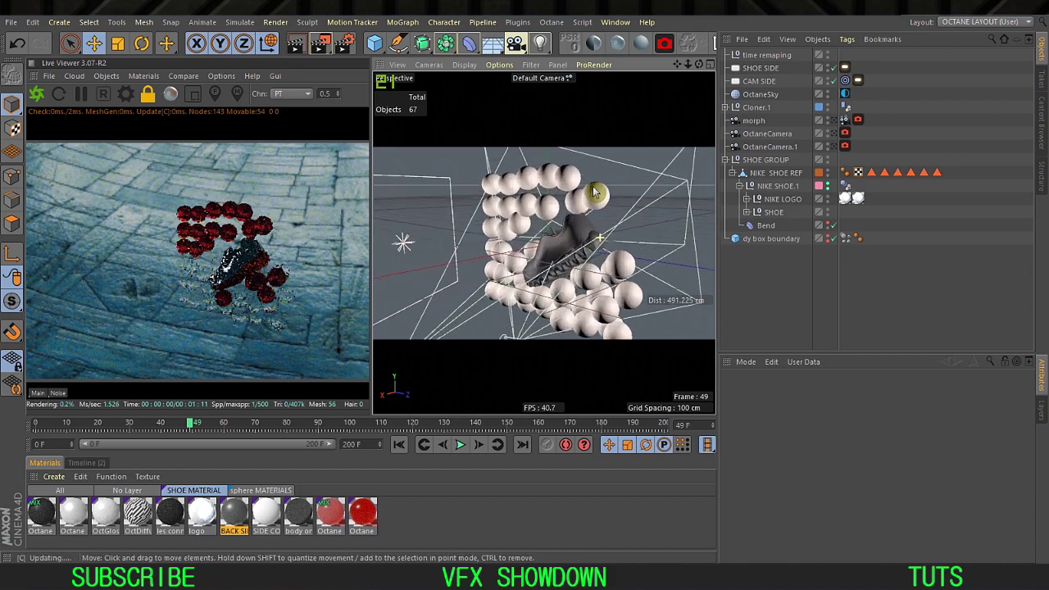
pyautogui.keyDown('alt'); pyautogui.moveTo(568, 218); pyautogui.dragTo(529, 257); pyautogui.keyUp('alt')
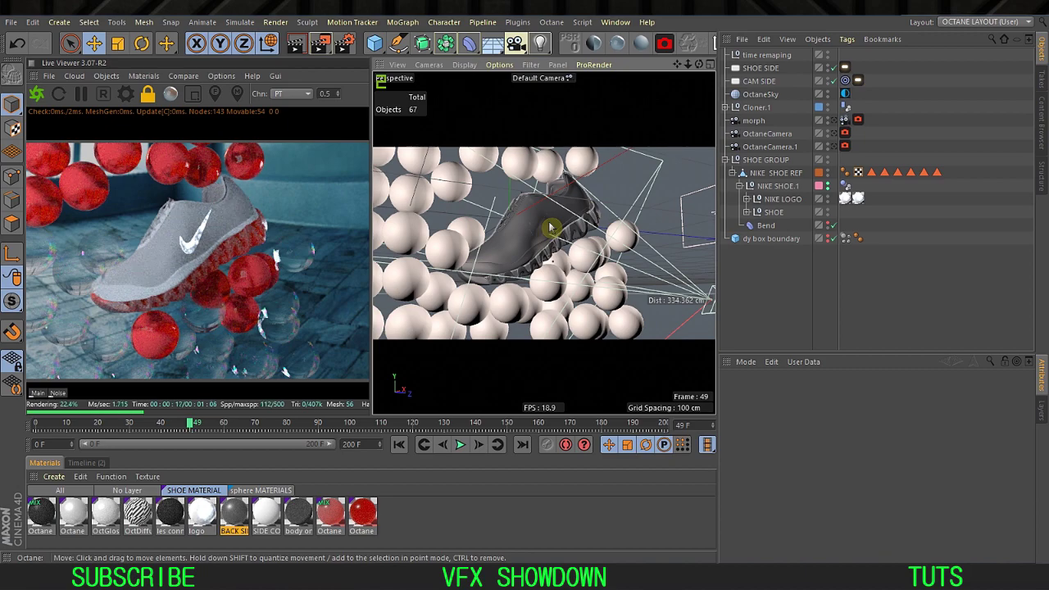
pyautogui.scroll(8, 549, 228)
pyautogui.moveTo(543, 243)
pyautogui.keyDown('alt'); pyautogui.mouseDown()
pyautogui.moveTo(502, 230)
pyautogui.moveTo(482, 247)
pyautogui.moveTo(548, 257)
pyautogui.moveTo(536, 257)
pyautogui.mouseUp(); pyautogui.keyUp('alt')
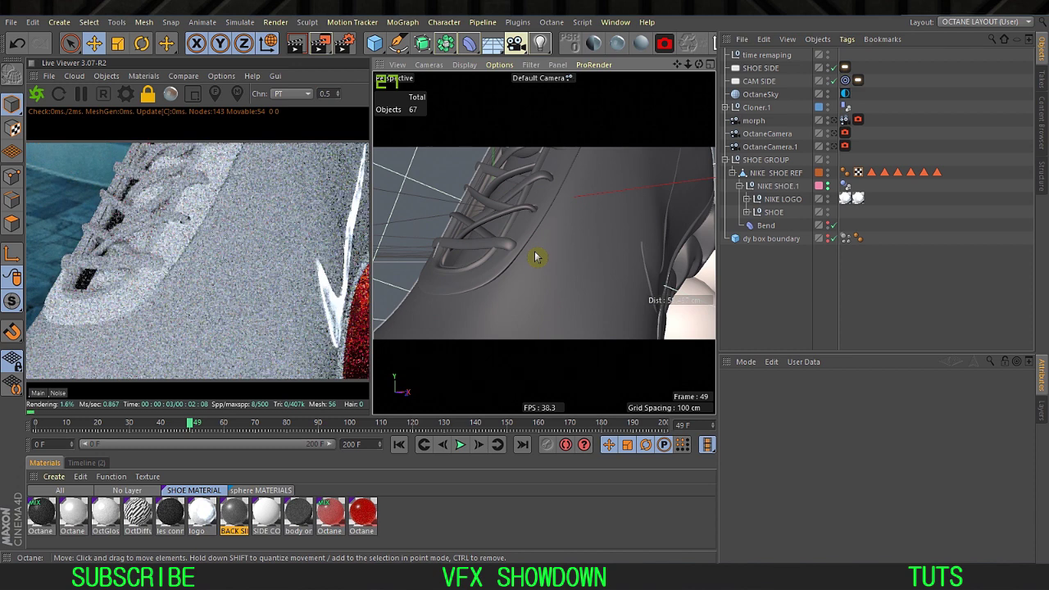
pyautogui.keyDown('alt'); pyautogui.moveTo(515, 259); pyautogui.dragTo(487, 276); pyautogui.keyUp('alt')
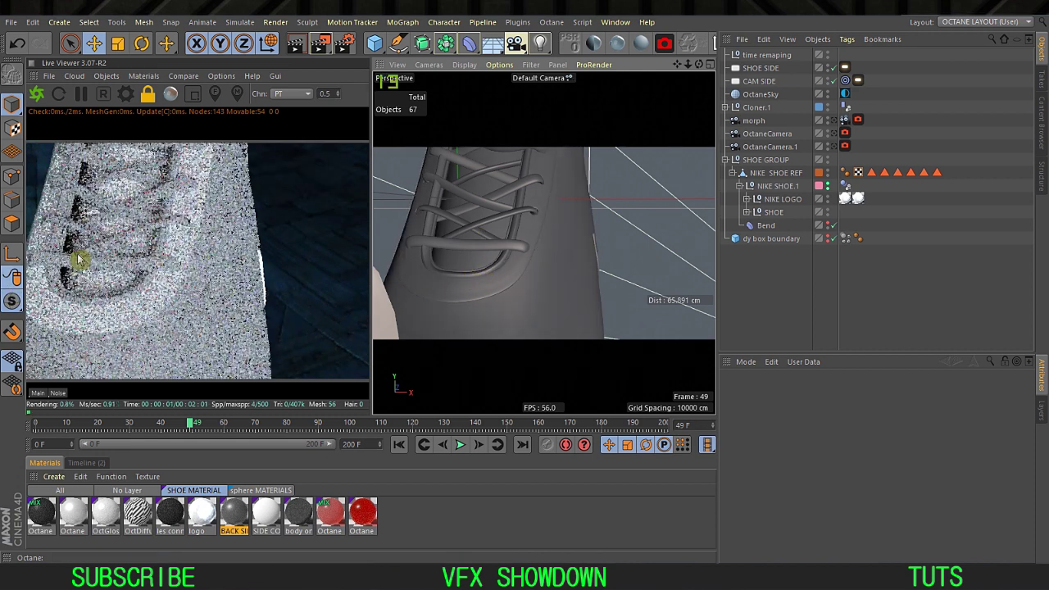
# Step: Pick the lace material and the shoe body's mix material from the live render to inspect their settings, and clear the selection
pyautogui.rightClick(151, 290)
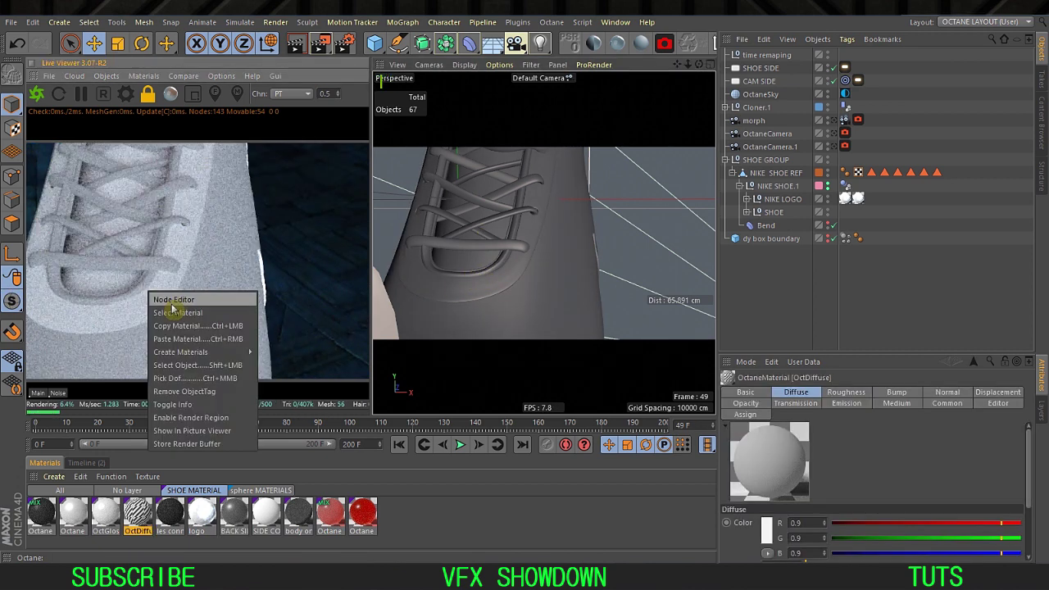
pyautogui.click(185, 317)
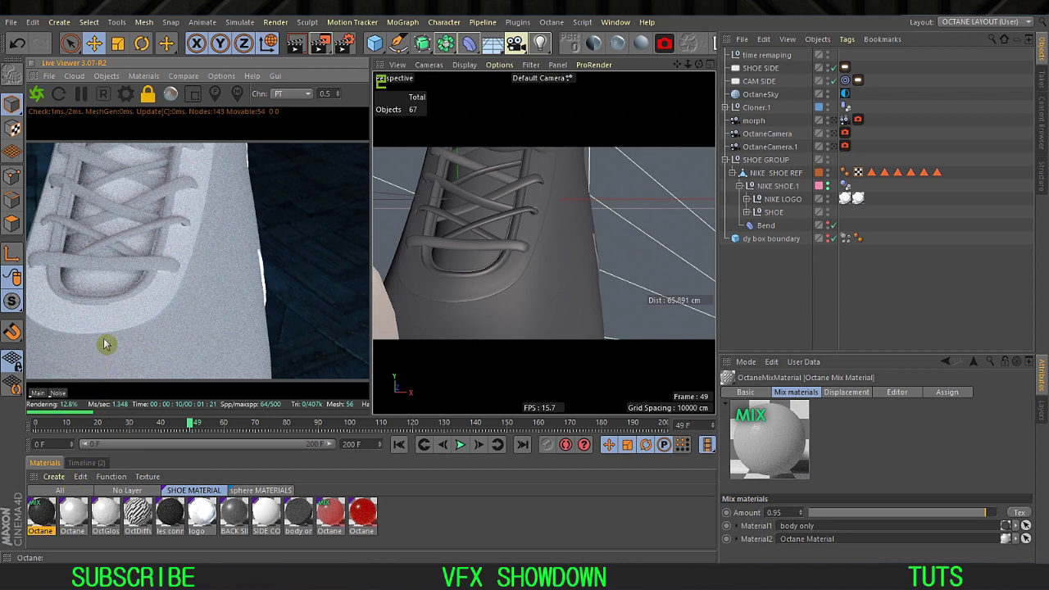
pyautogui.rightClick(129, 317)
pyautogui.click(163, 344)
pyautogui.click(463, 506)
# Step: Examine the Nike logo side and the sole of the shoe in the live render
pyautogui.keyDown('alt'); pyautogui.moveTo(503, 300); pyautogui.dragTo(412, 210); pyautogui.keyUp('alt')
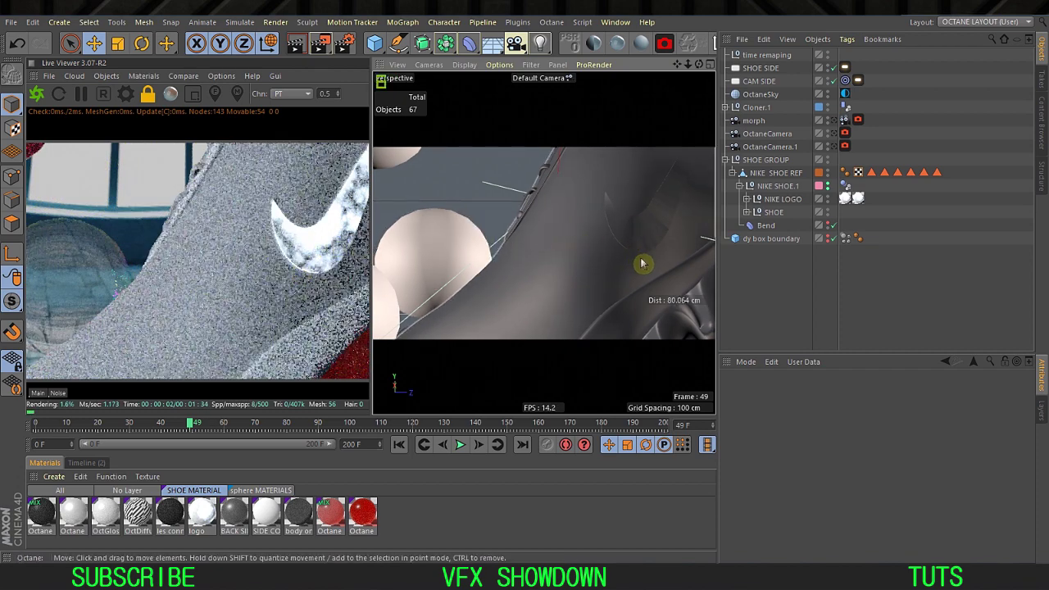
pyautogui.keyDown('alt'); pyautogui.moveTo(643, 263); pyautogui.dragTo(492, 259); pyautogui.keyUp('alt')
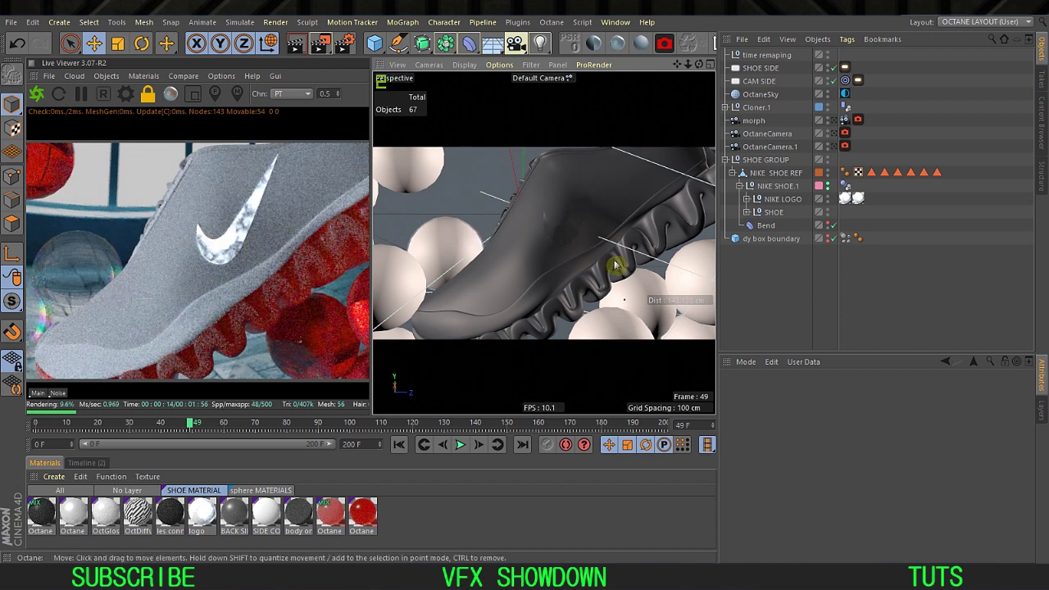
pyautogui.click(577, 232)
pyautogui.click(776, 286)
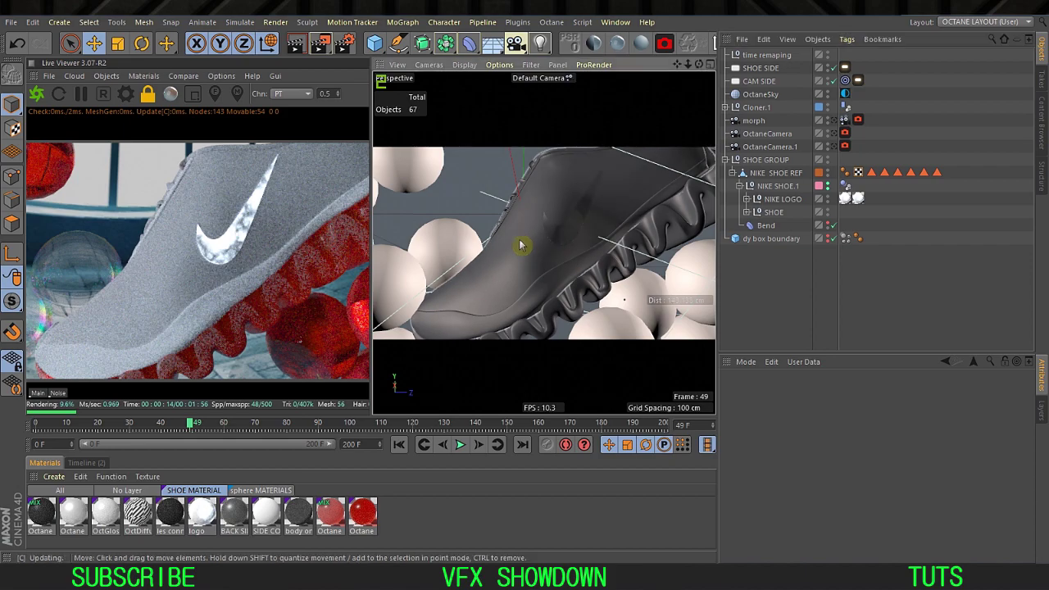
# Step: Examine the glass and red spheres around the shoe's toe from several angles in the live render
pyautogui.keyDown('alt'); pyautogui.moveTo(522, 242); pyautogui.dragTo(500, 268, button='right'); pyautogui.keyUp('alt')
pyautogui.keyDown('alt'); pyautogui.moveTo(500, 268); pyautogui.dragTo(572, 274, button='middle'); pyautogui.keyUp('alt')
pyautogui.keyDown('alt'); pyautogui.moveTo(573, 279); pyautogui.dragTo(568, 205); pyautogui.keyUp('alt')
pyautogui.keyDown('alt'); pyautogui.moveTo(489, 257); pyautogui.dragTo(506, 223, button='right'); pyautogui.keyUp('alt')
pyautogui.keyDown('alt'); pyautogui.moveTo(513, 241); pyautogui.dragTo(532, 227); pyautogui.keyUp('alt')
pyautogui.keyDown('alt'); pyautogui.moveTo(535, 213); pyautogui.dragTo(529, 241, button='right'); pyautogui.keyUp('alt')
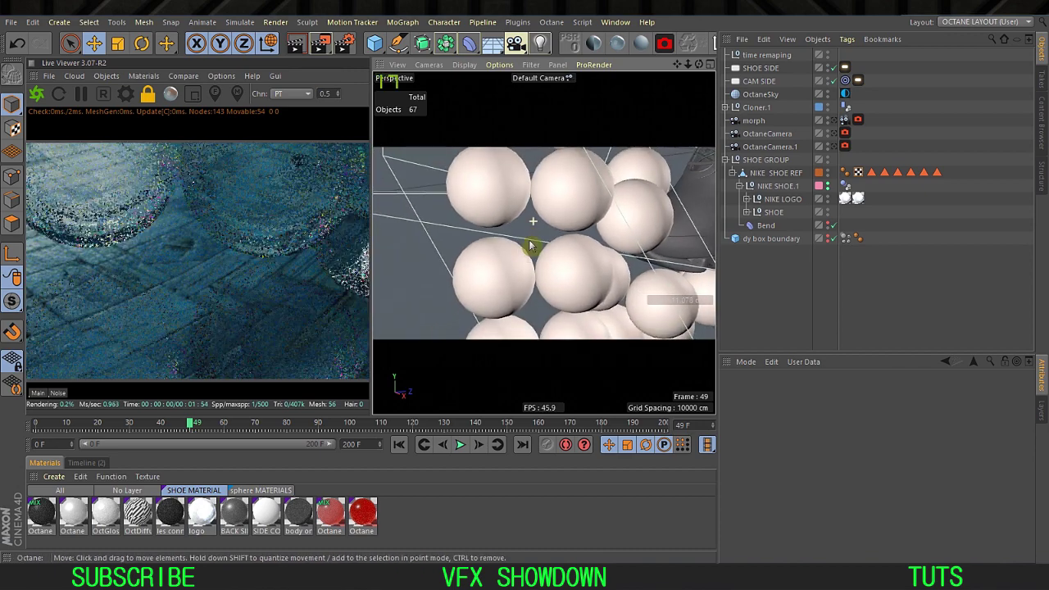
pyautogui.keyDown('alt'); pyautogui.moveTo(530, 241); pyautogui.dragTo(529, 213); pyautogui.keyUp('alt')
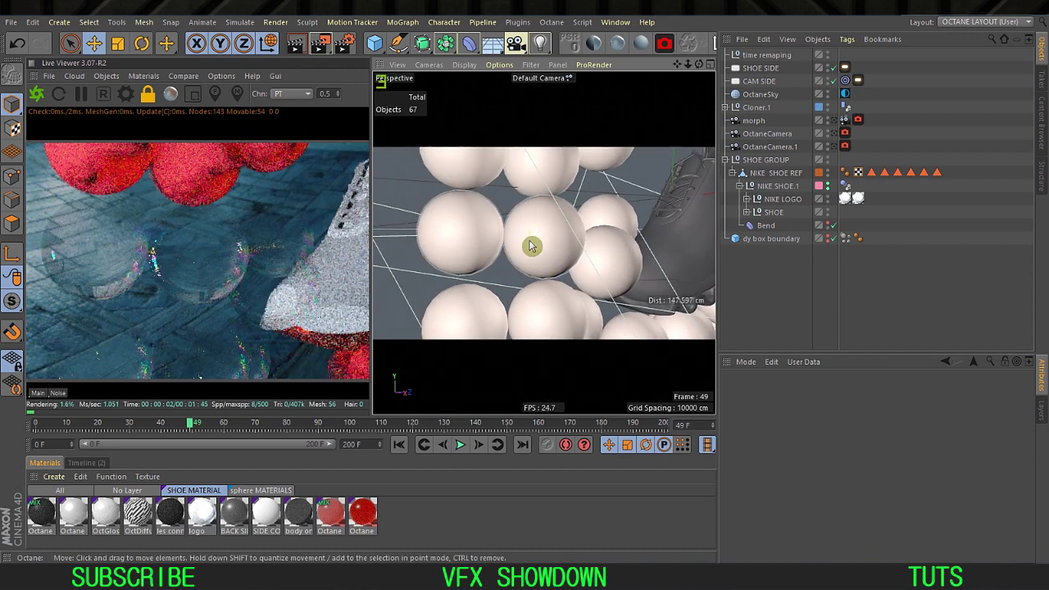
pyautogui.keyDown('alt'); pyautogui.moveTo(532, 246); pyautogui.dragTo(536, 245); pyautogui.keyUp('alt')
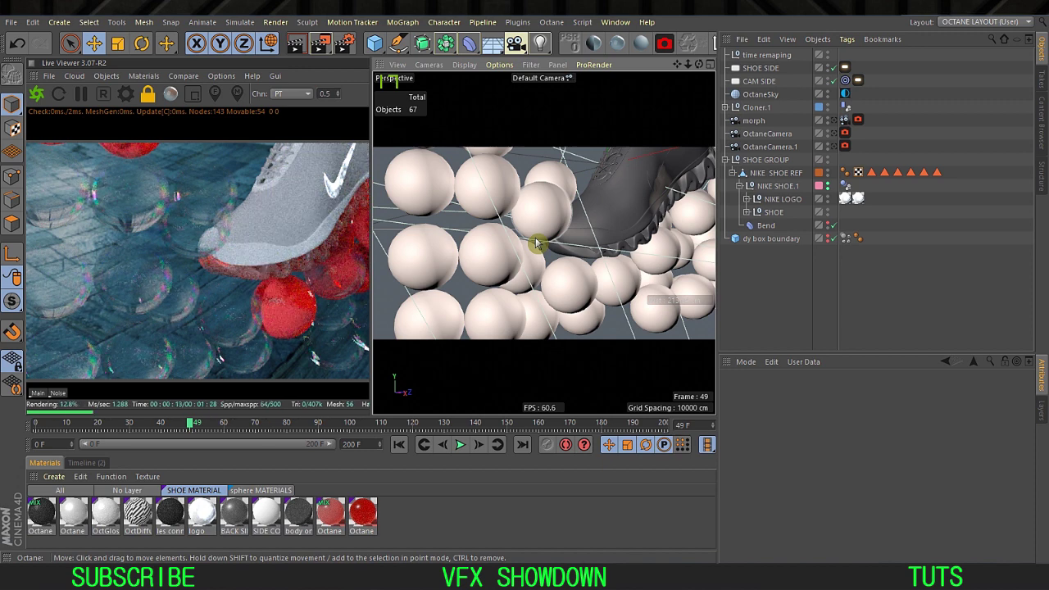
# Step: Look through the morph camera again, show its object properties in an enlarged attributes area, and deselect it
pyautogui.click(834, 121)
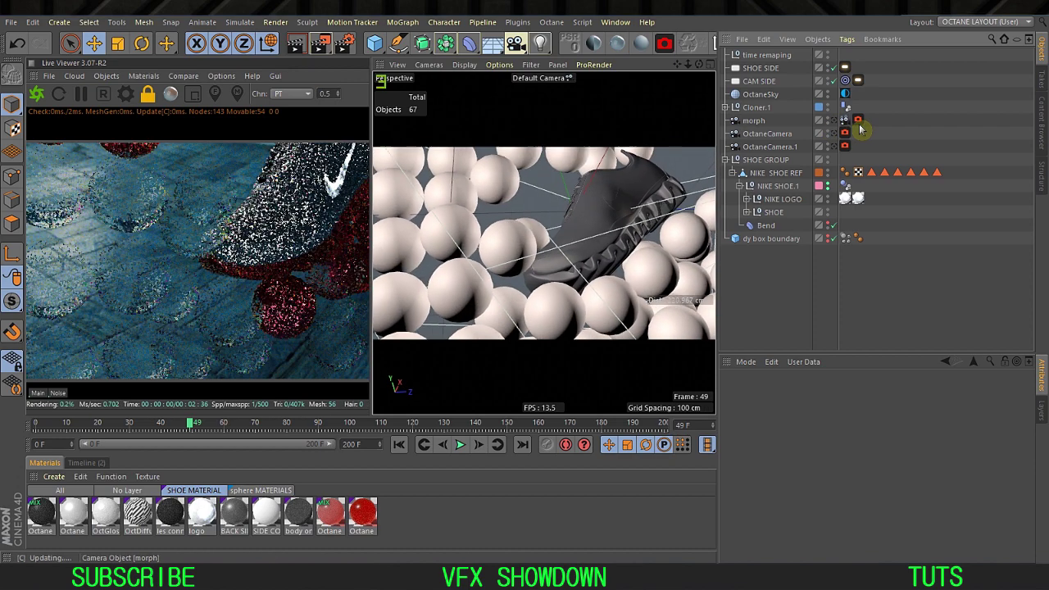
pyautogui.click(833, 123)
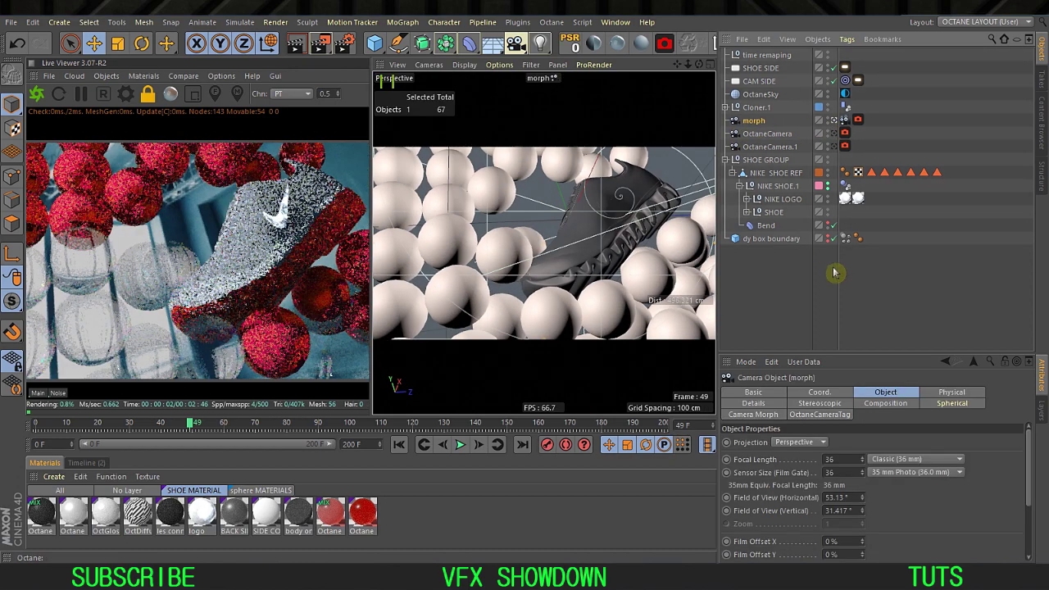
pyautogui.moveTo(877, 354); pyautogui.dragTo(876, 328)
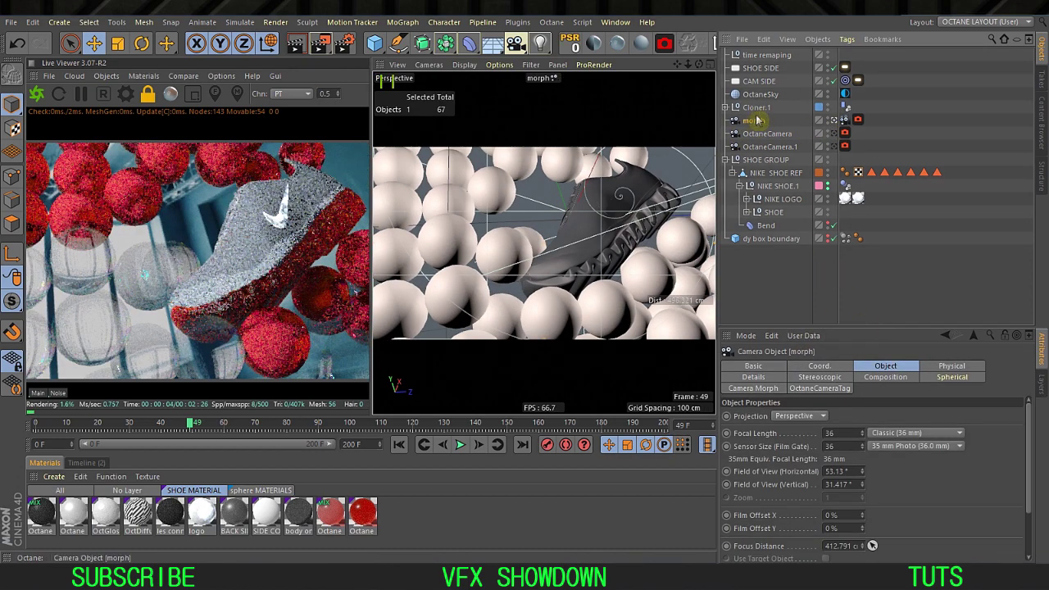
pyautogui.click(785, 261)
pyautogui.click(753, 121)
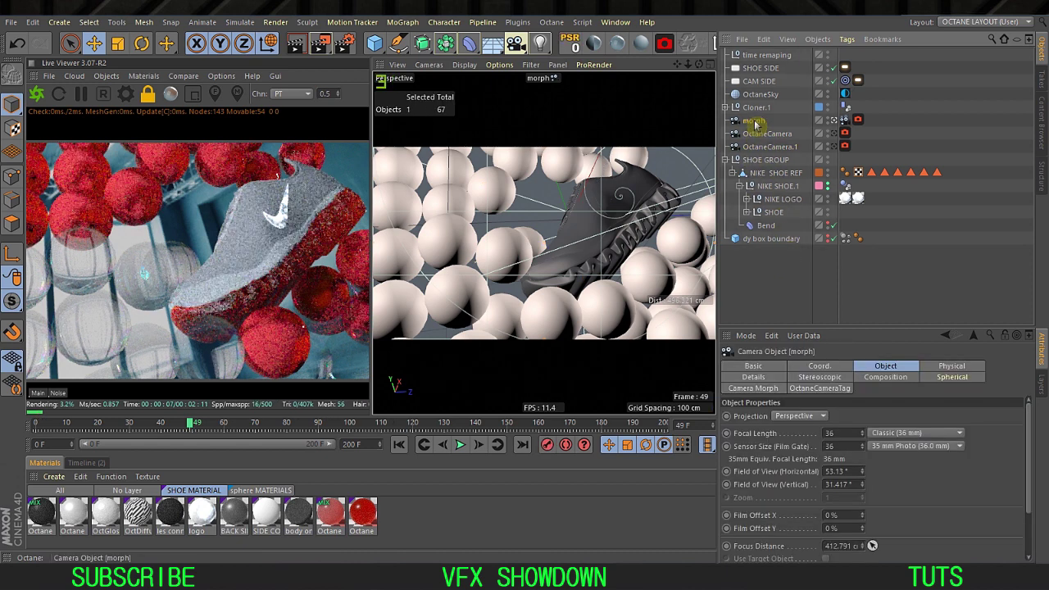
pyautogui.click(765, 289)
pyautogui.click(753, 121)
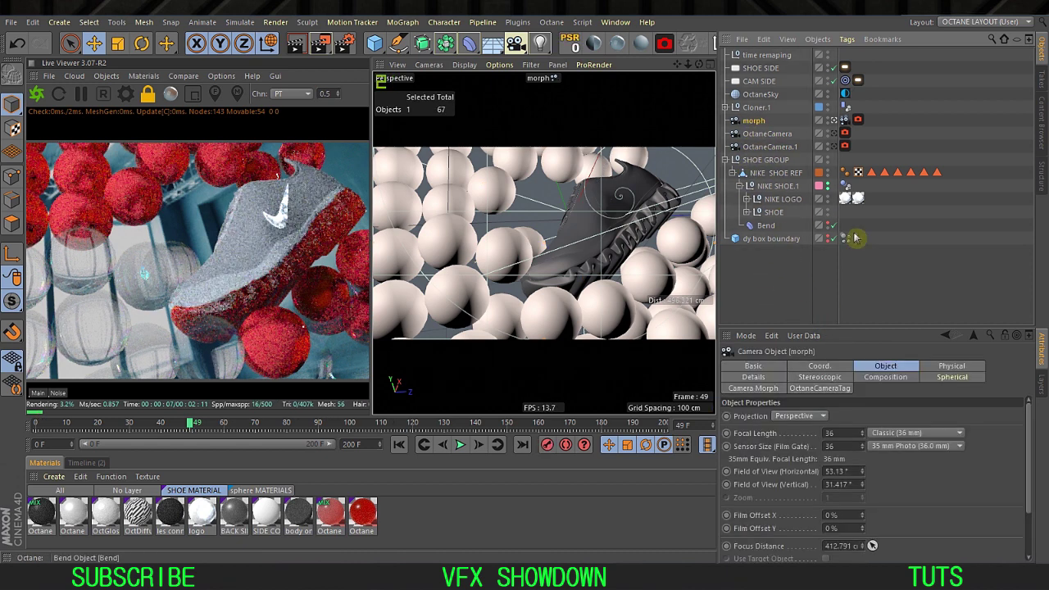
pyautogui.moveTo(865, 326); pyautogui.dragTo(865, 297)
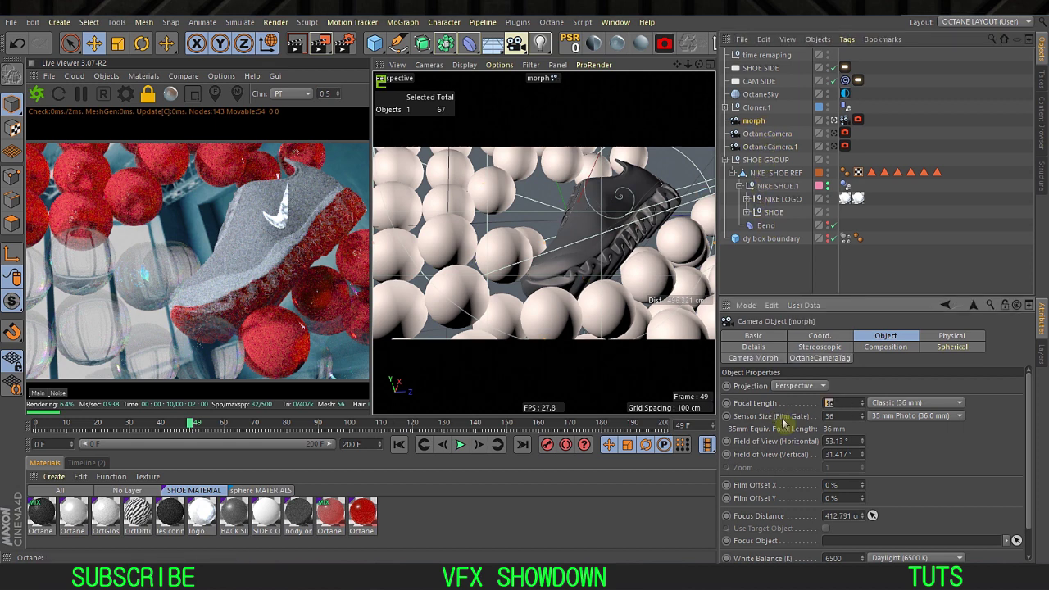
pyautogui.click(740, 287)
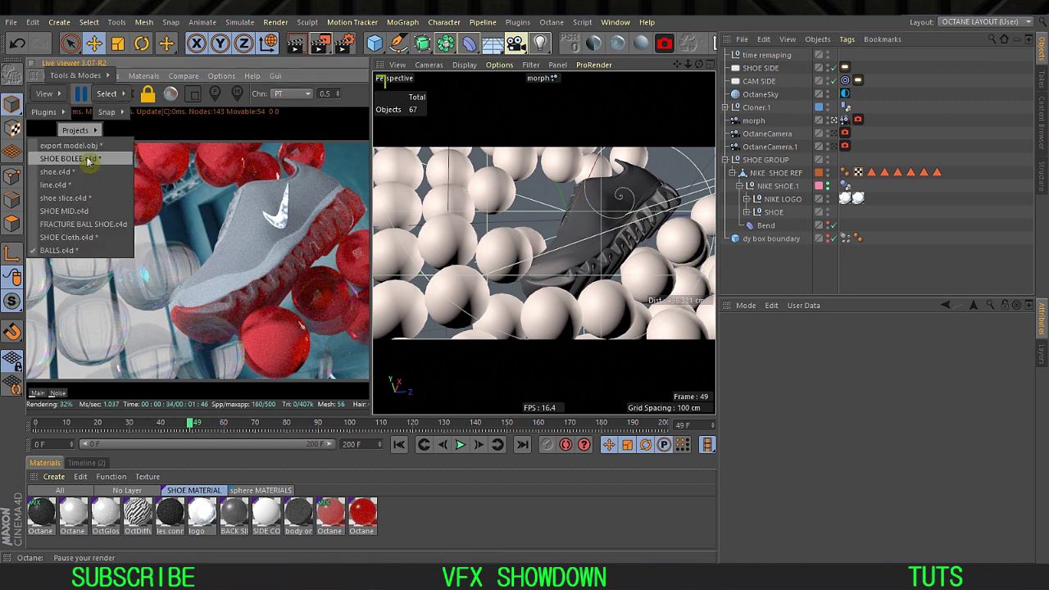
# Step: Switch to the SHOE BOLEE.c4d project, start its live render, and select the OctaneCamera to show its properties
pyautogui.click(88, 156)
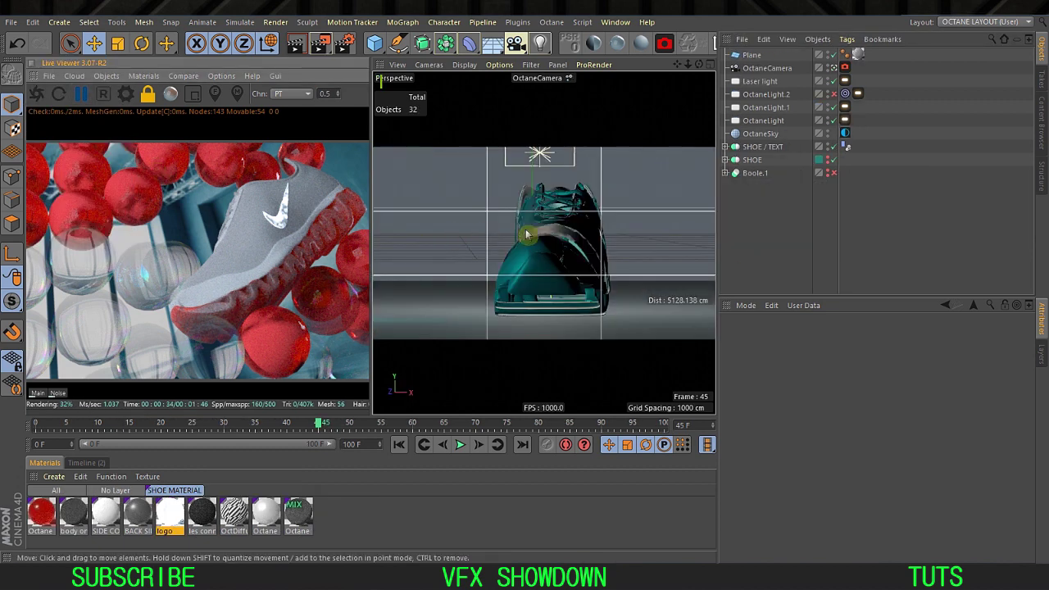
pyautogui.click(36, 95)
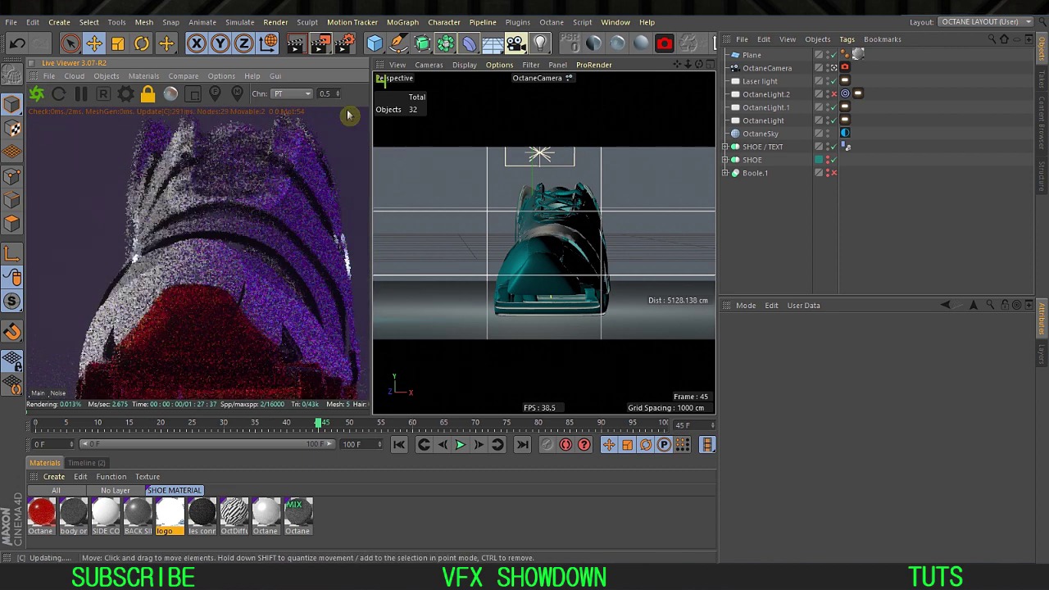
pyautogui.press('Return')
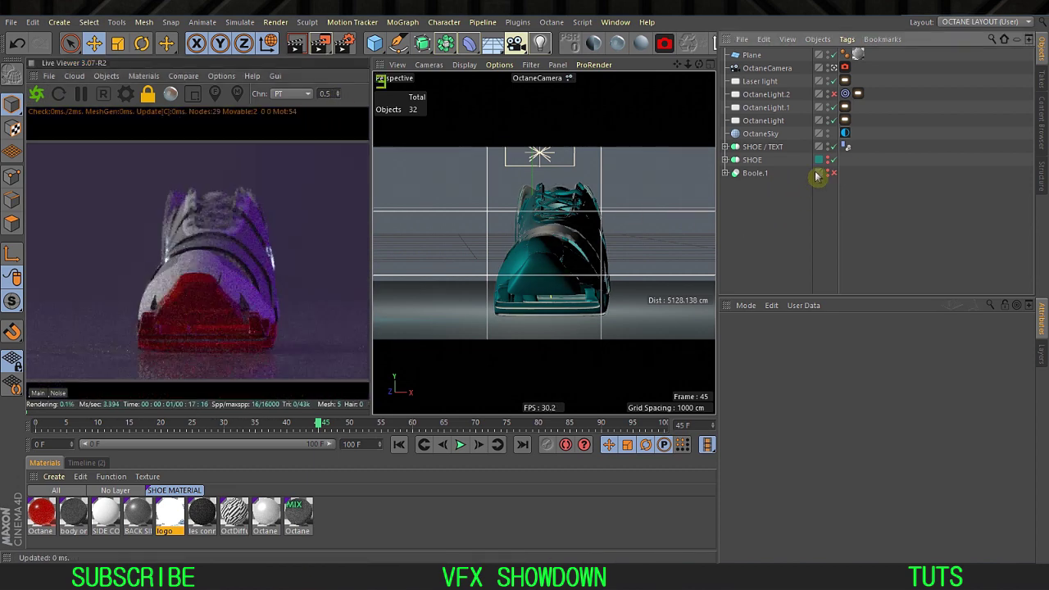
pyautogui.click(779, 69)
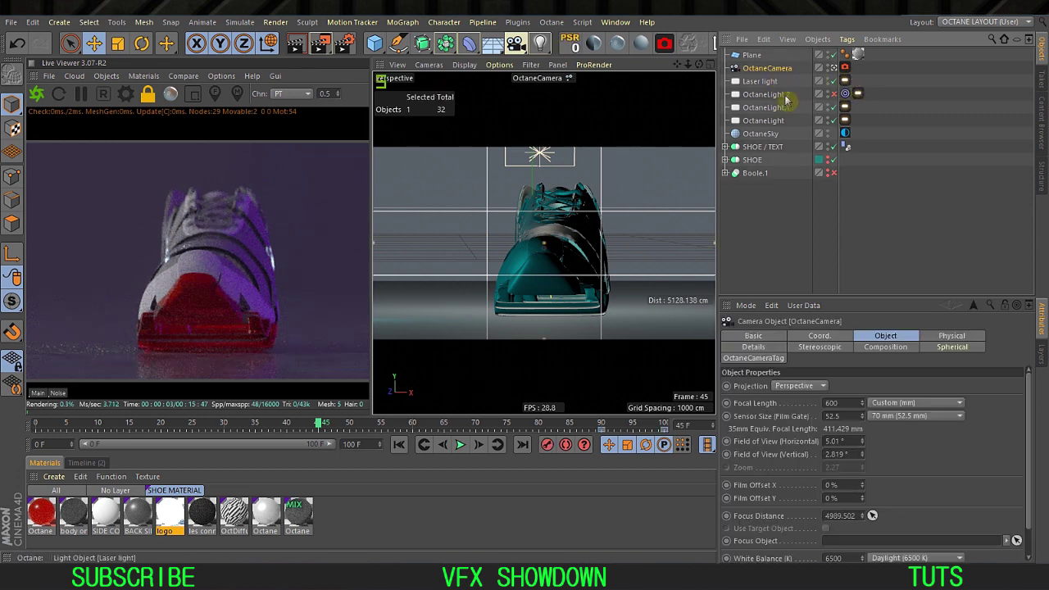
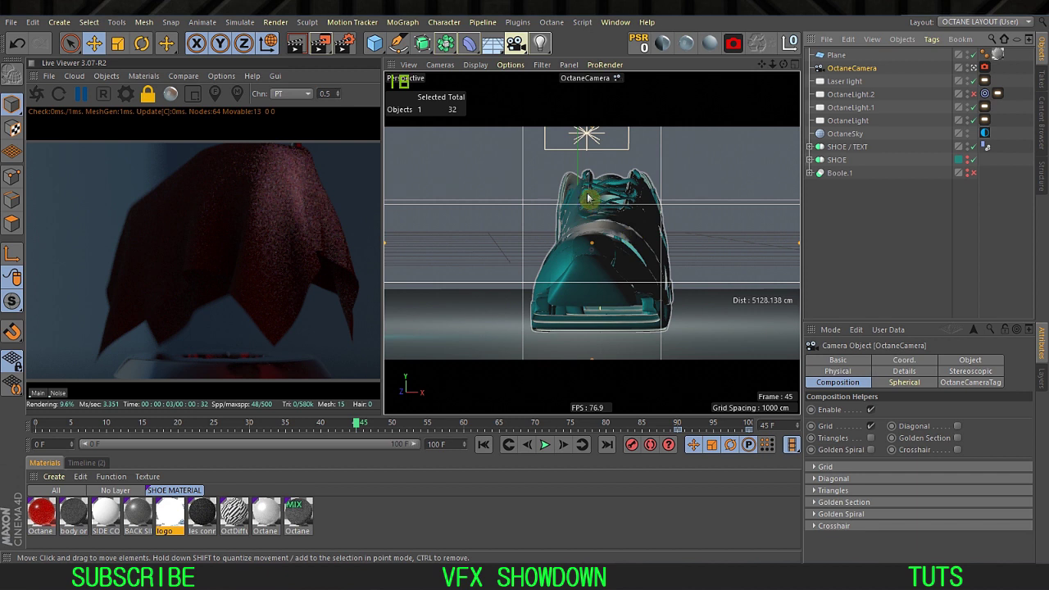
# Step: Play the shoe animation from frame 0 in the viewport and stop it at frame 49
pyautogui.click(545, 444)
pyautogui.click(545, 444)
pyautogui.click(485, 445)
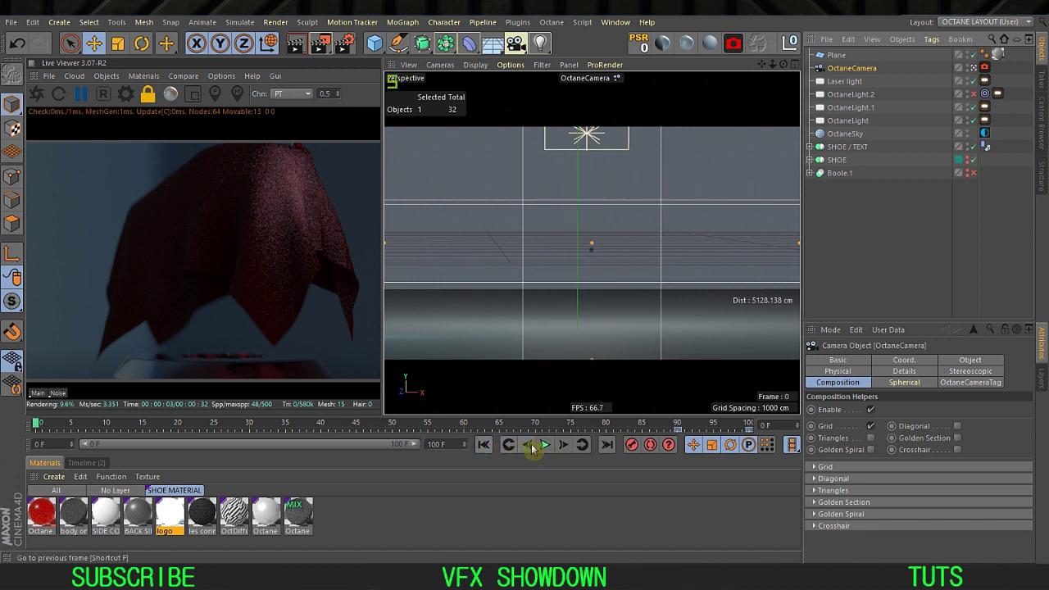
pyautogui.click(544, 444)
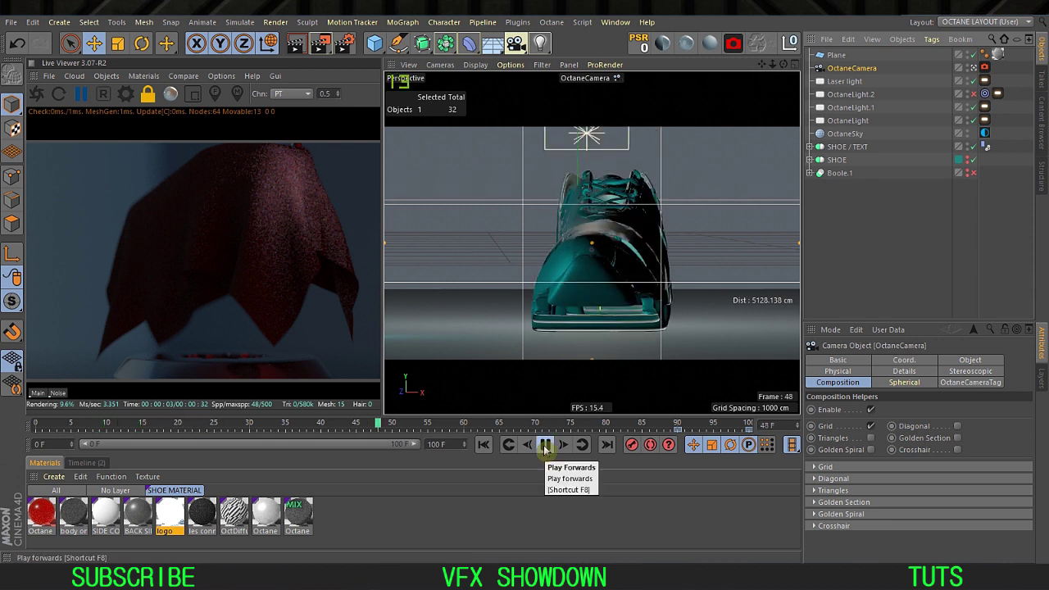
pyautogui.click(545, 444)
# Step: Switch to the shoe slice.c4d project
pyautogui.press('v')
pyautogui.moveTo(510, 254)
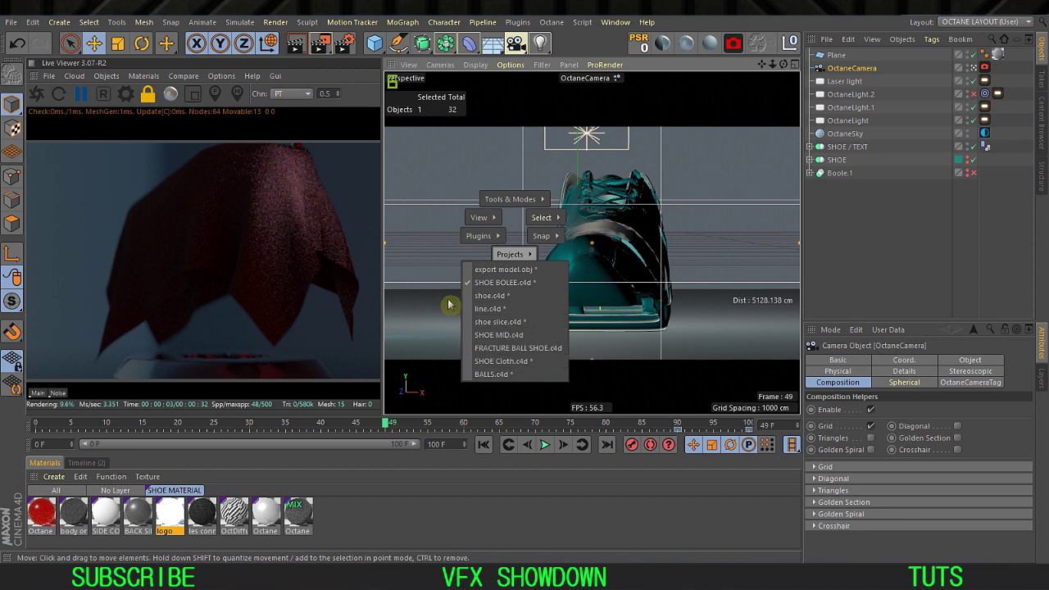
pyautogui.click(534, 327)
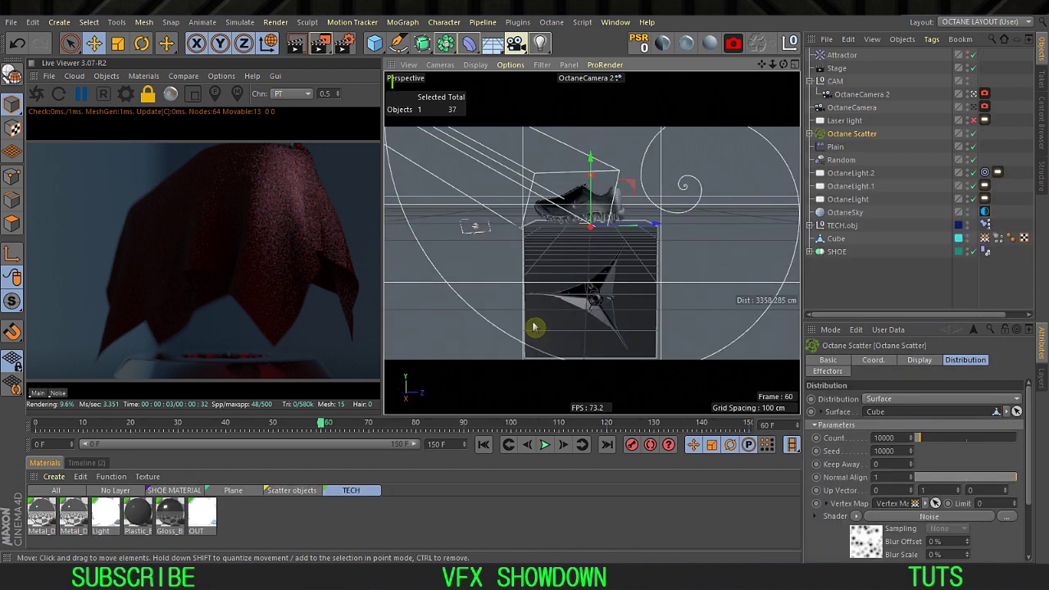
# Step: Play the shoe slice animation from frame 0 in the viewport and stop it at frame 59
pyautogui.click(483, 444)
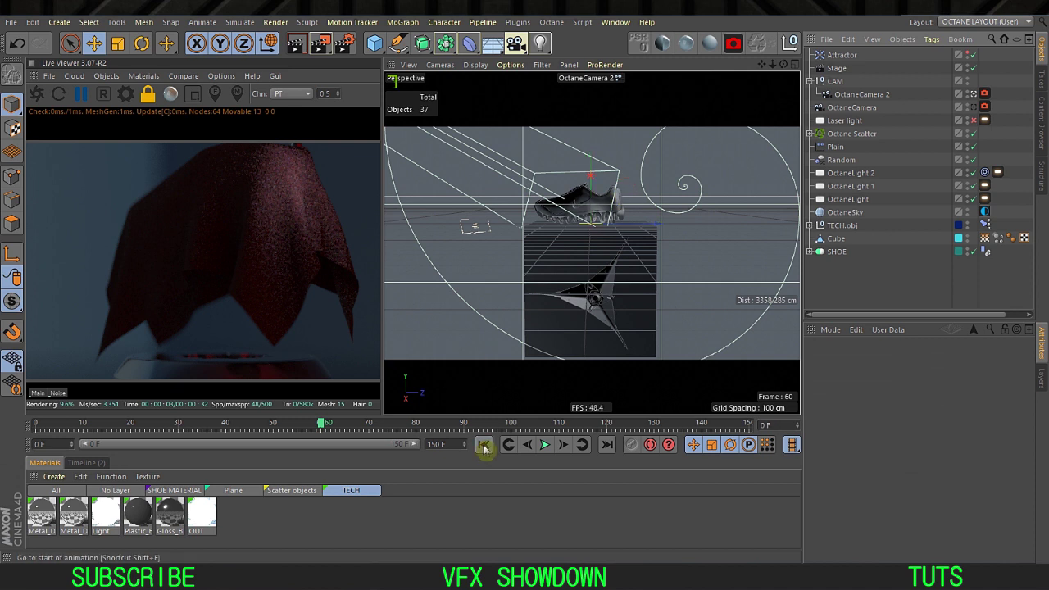
pyautogui.click(545, 444)
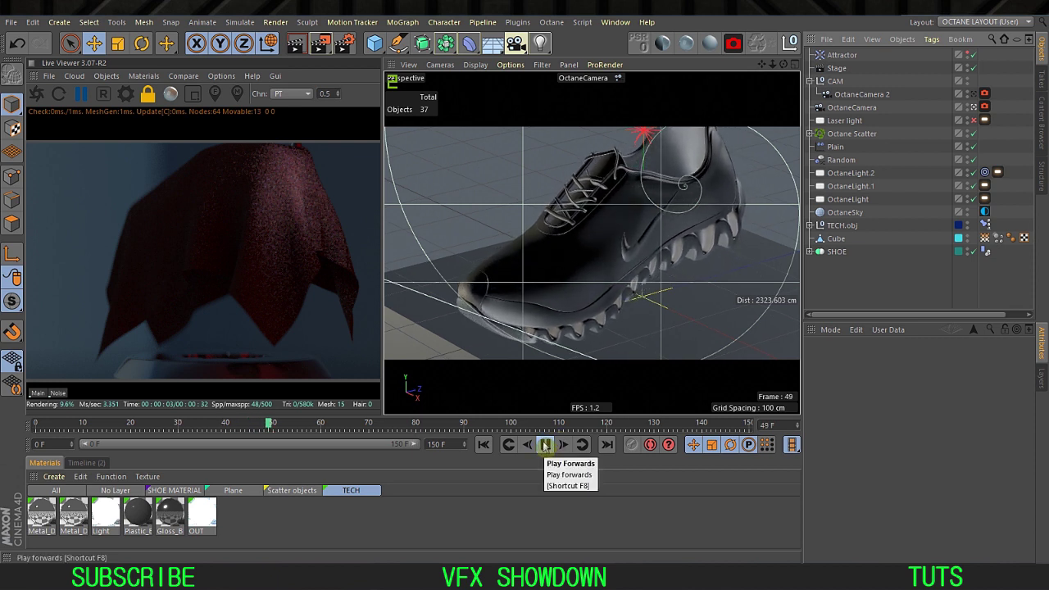
pyautogui.click(545, 444)
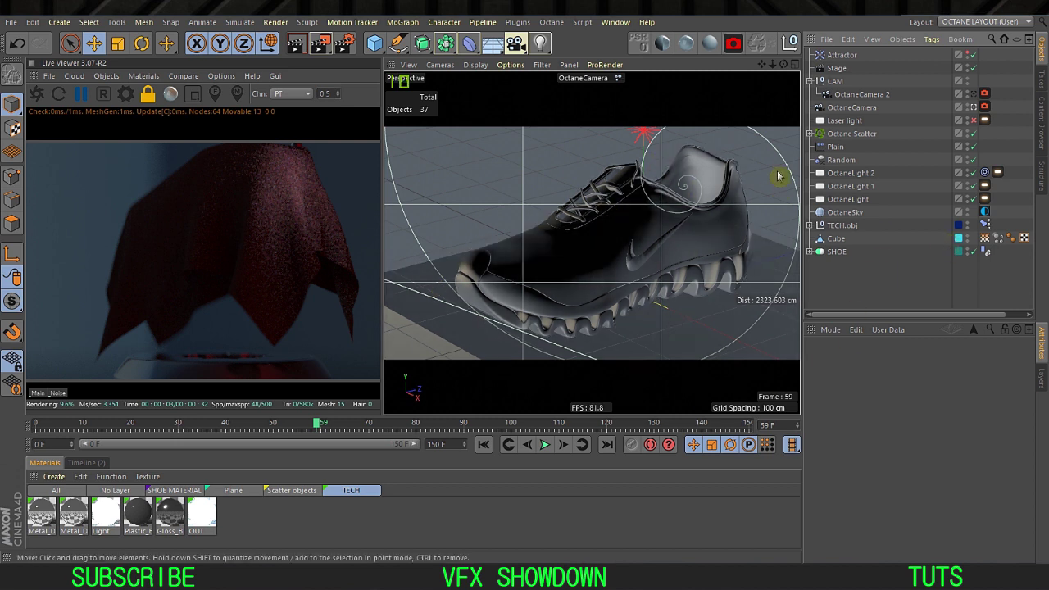
# Step: Show the object properties of the OctaneCamera and of OctaneCamera 2
pyautogui.click(857, 109)
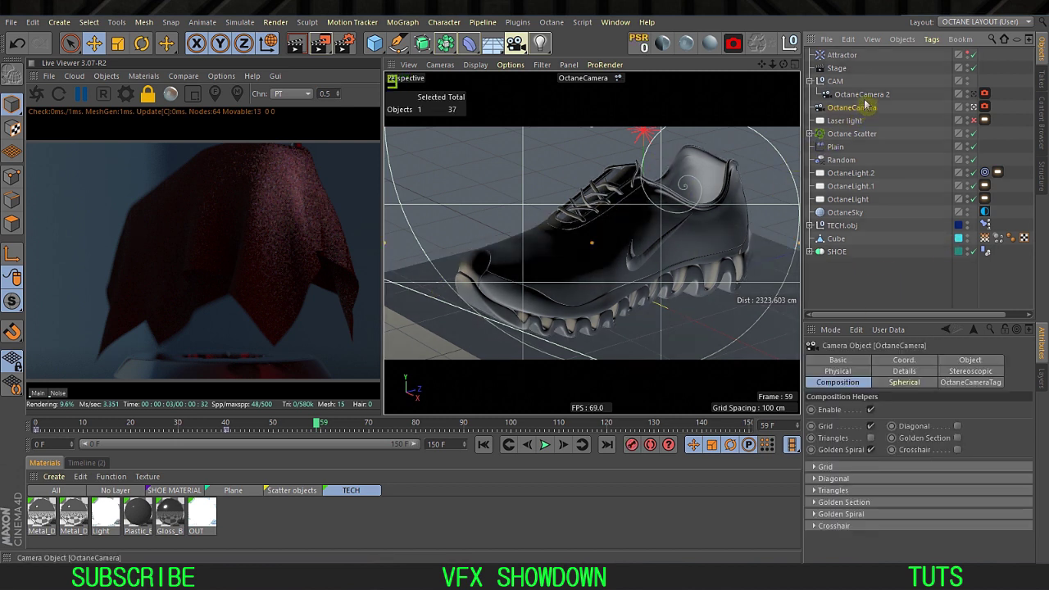
pyautogui.click(954, 360)
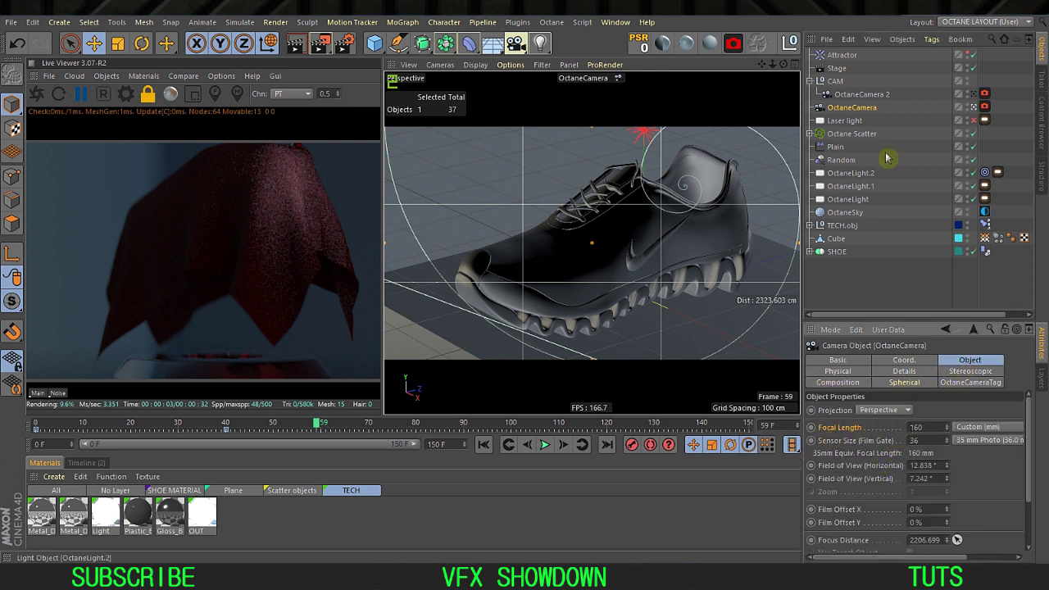
pyautogui.click(873, 96)
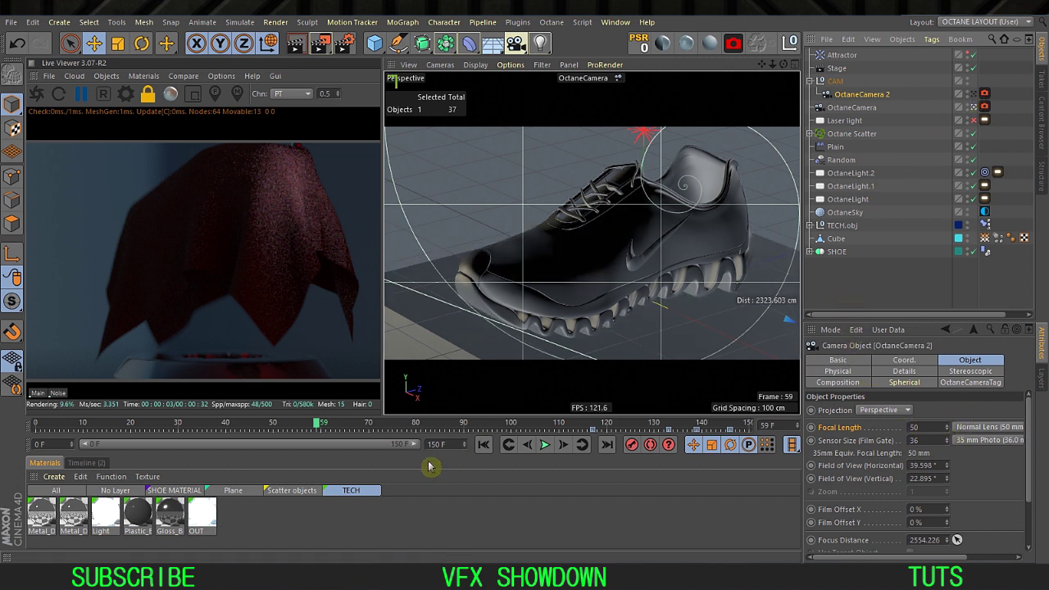
# Step: Disable the Stage object, look through OctaneCamera 2, and select that camera
pyautogui.click(835, 70)
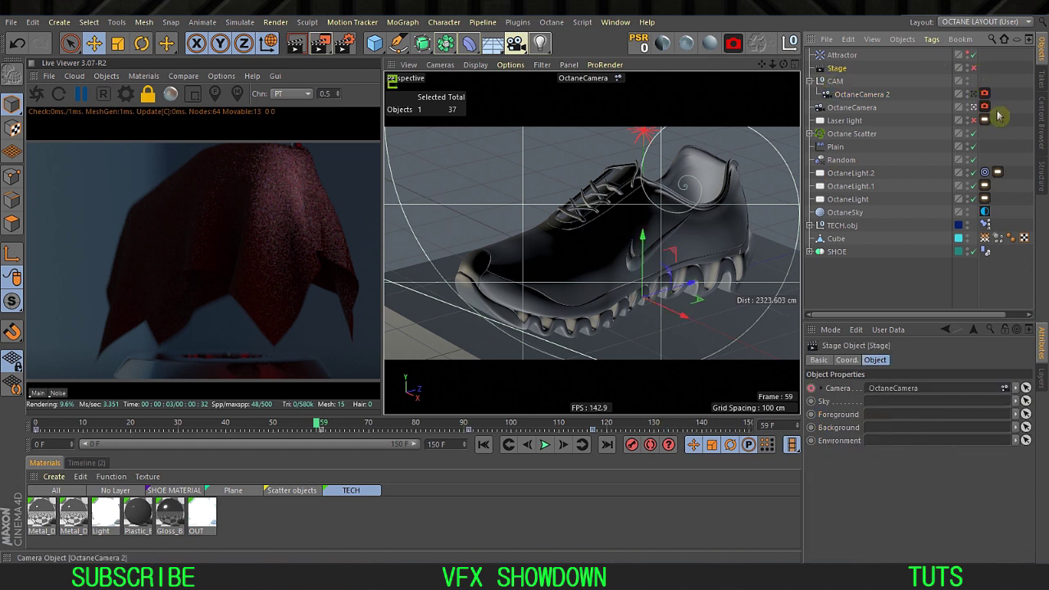
pyautogui.click(975, 94)
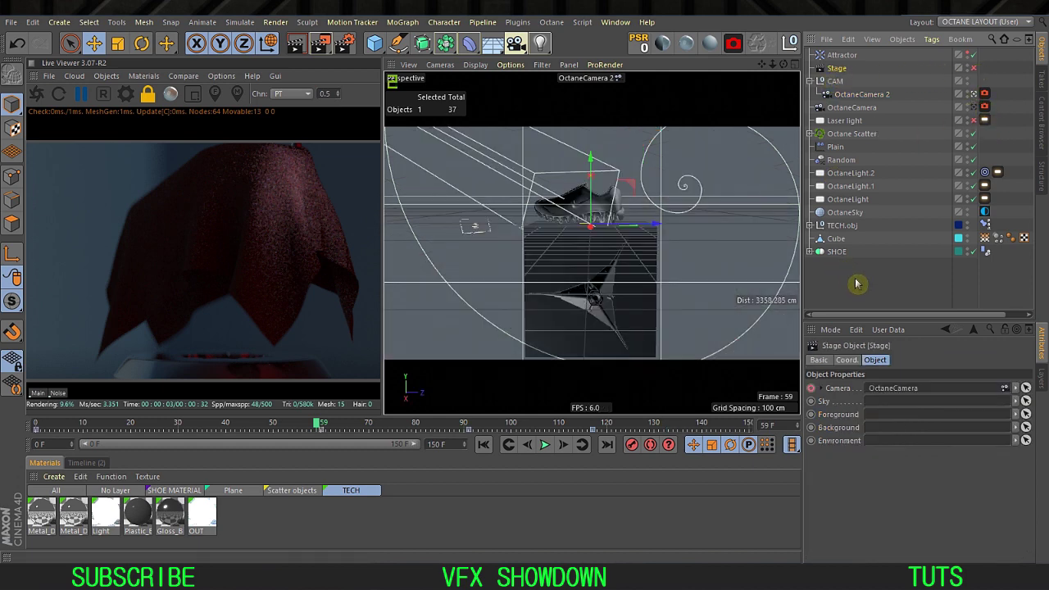
pyautogui.click(862, 95)
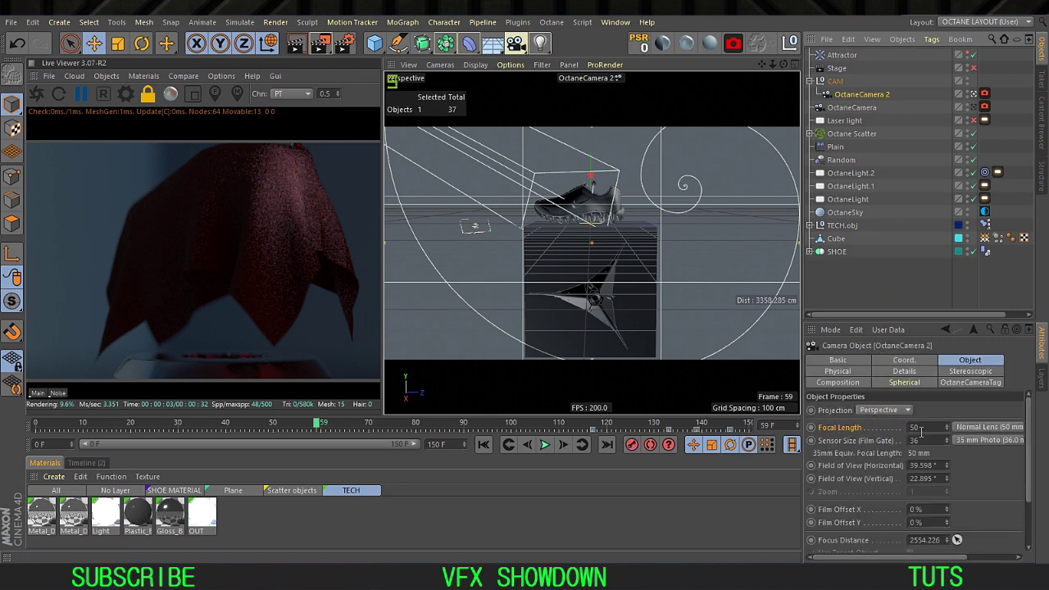
# Step: Examine the positions of OctaneCamera 2 and OctaneCamera in the enlarged Top view, ending with nothing selected
pyautogui.middleClick(576, 262)
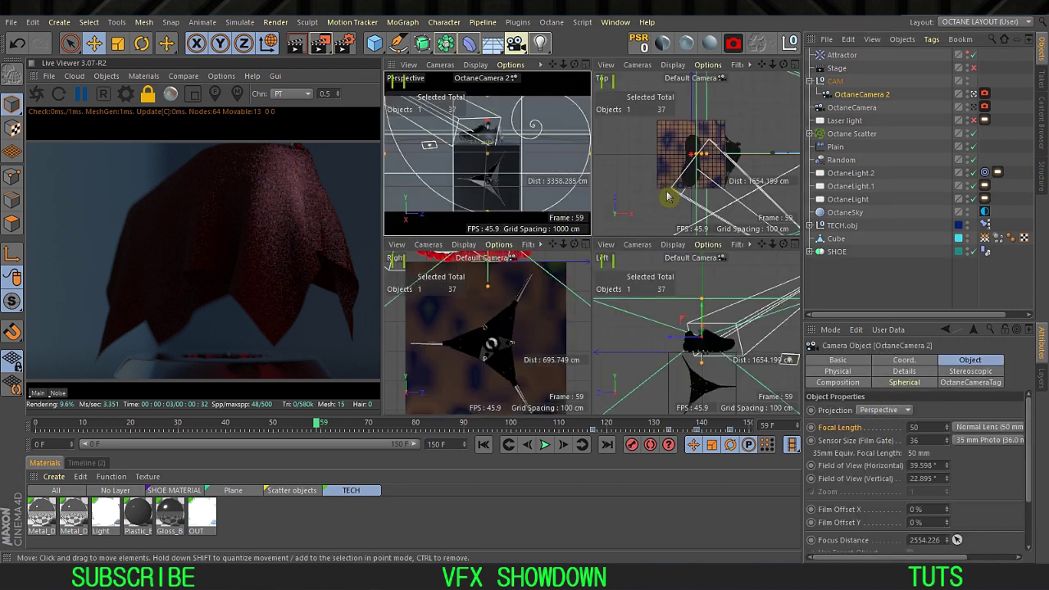
pyautogui.middleClick(668, 197)
pyautogui.scroll(-8, 596, 234)
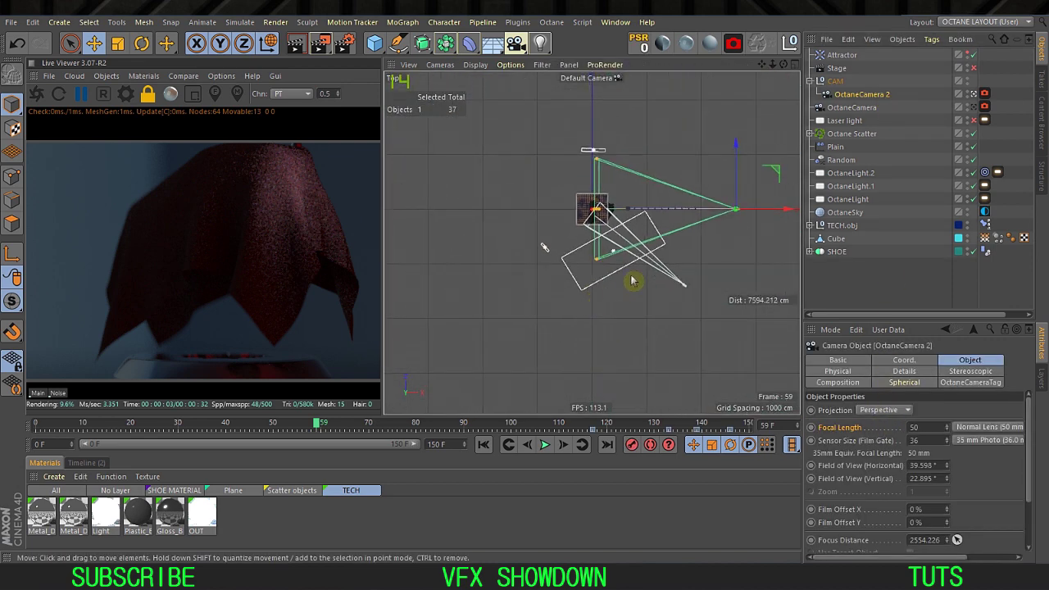
pyautogui.scroll(4, 554, 238)
pyautogui.click(852, 107)
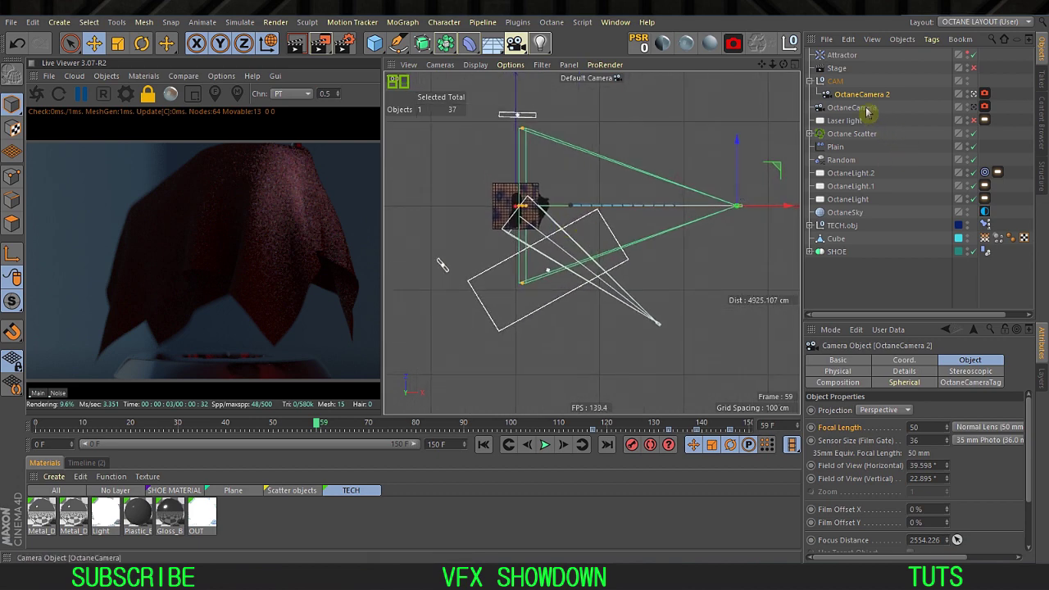
pyautogui.click(609, 281)
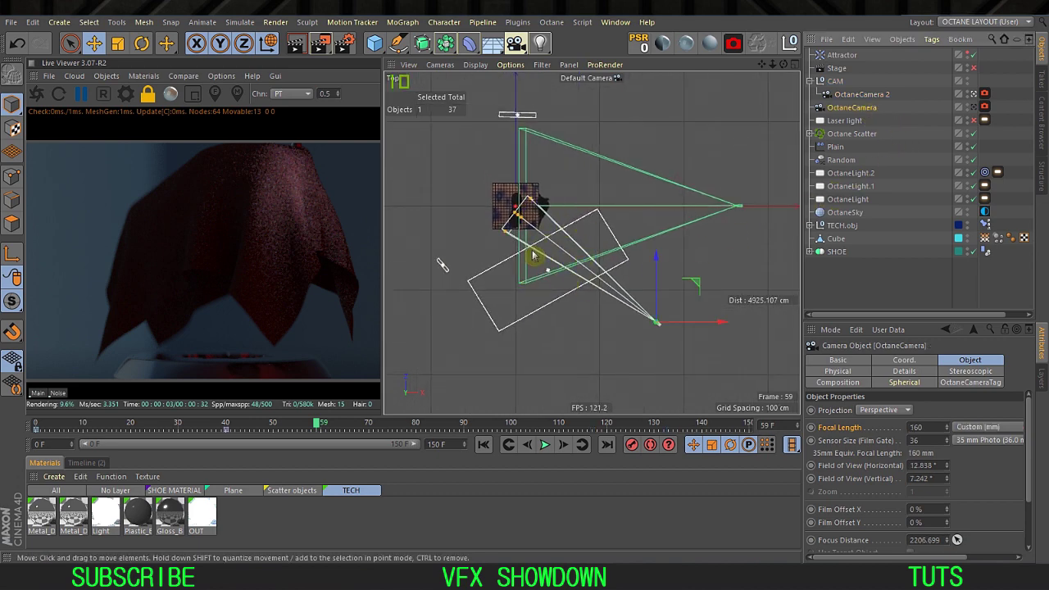
pyautogui.click(873, 281)
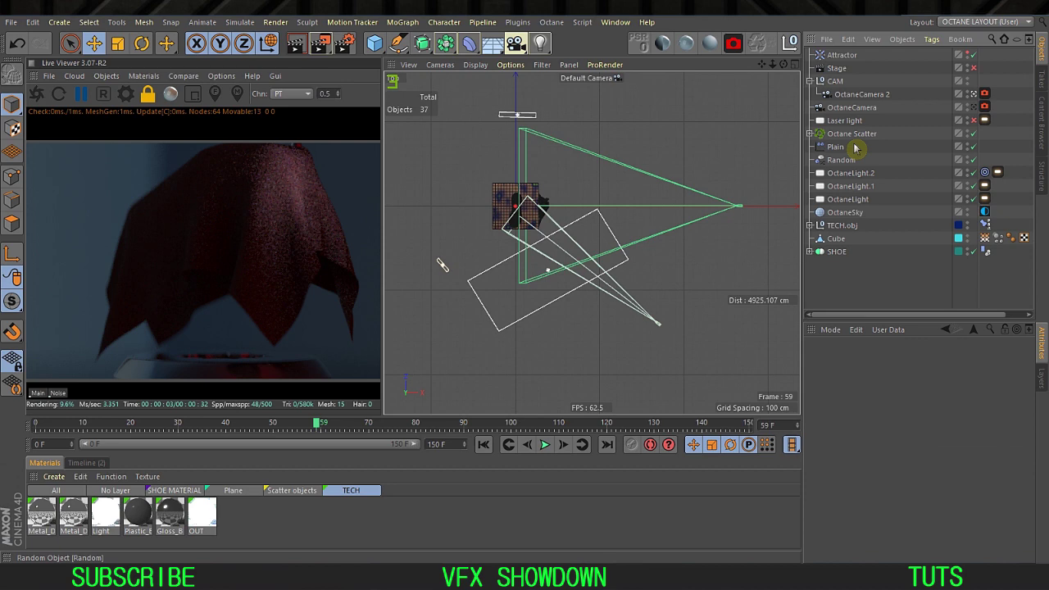
# Step: Inspect OctaneCamera 2 again from above, return to the enlarged Perspective view, and deselect the camera
pyautogui.click(862, 95)
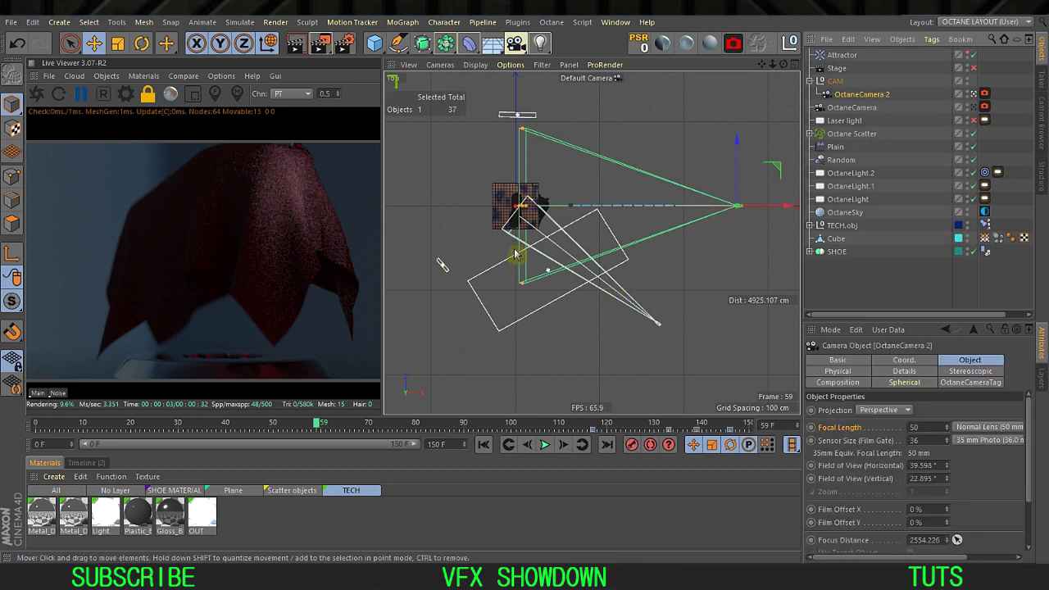
pyautogui.scroll(2, 523, 213)
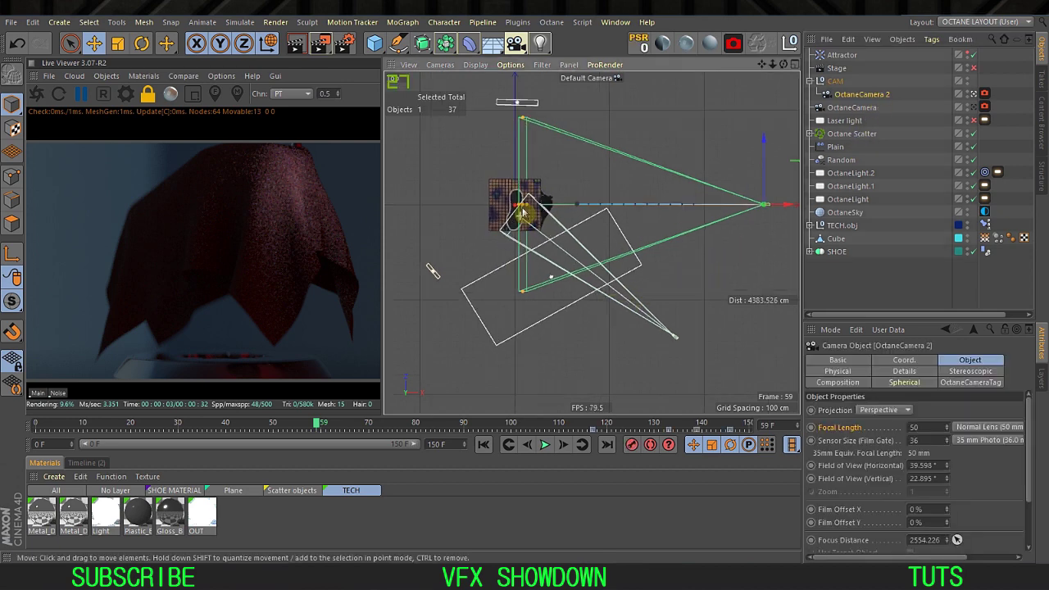
pyautogui.scroll(2, 523, 214)
pyautogui.middleClick(522, 220)
pyautogui.middleClick(489, 153)
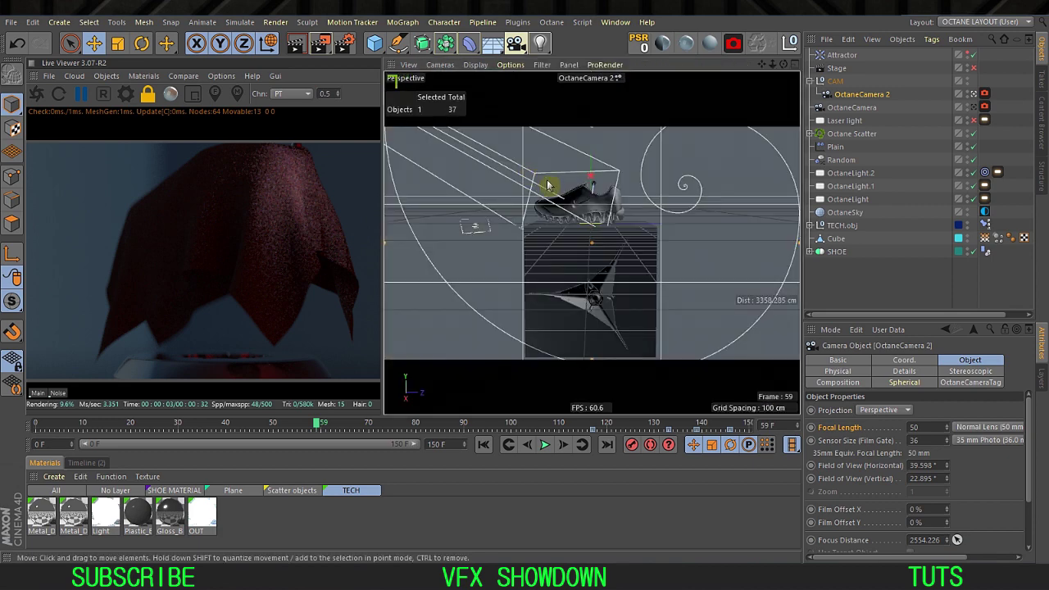
pyautogui.click(852, 275)
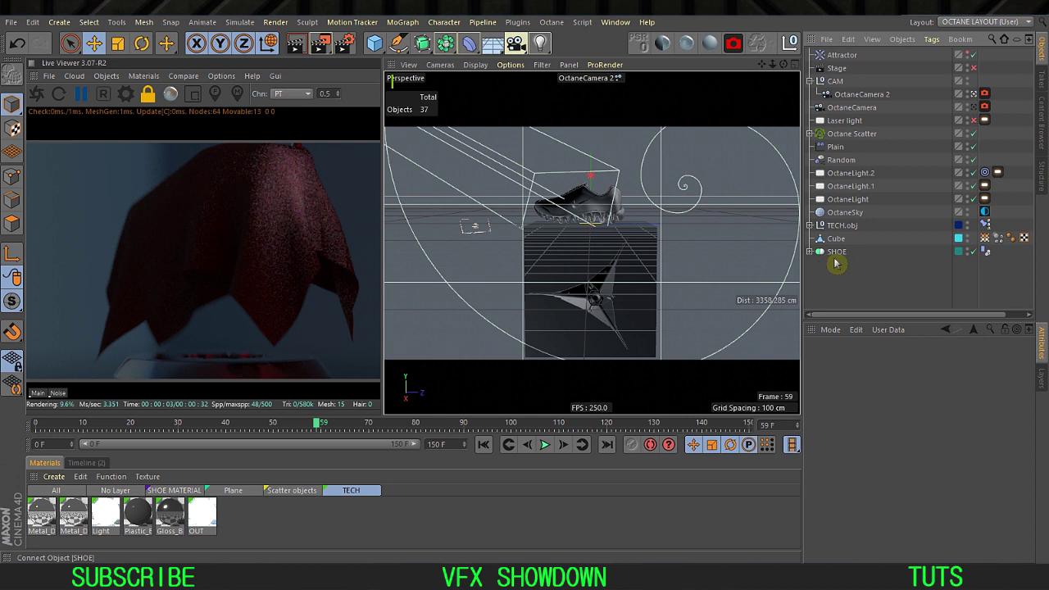
# Step: Switch to the FRACTURE BALL SHOE.c4d project
pyautogui.moveTo(871, 315)
pyautogui.mouseDown()
pyautogui.moveTo(886, 303)
pyautogui.moveTo(852, 314)
pyautogui.mouseUp()
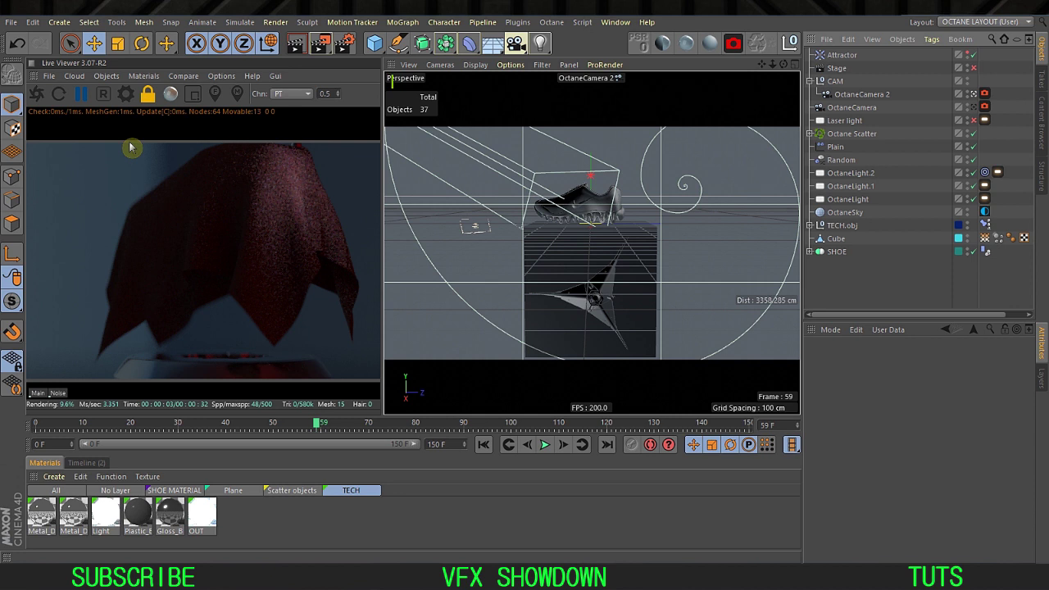
pyautogui.press('v')
pyautogui.moveTo(218, 239)
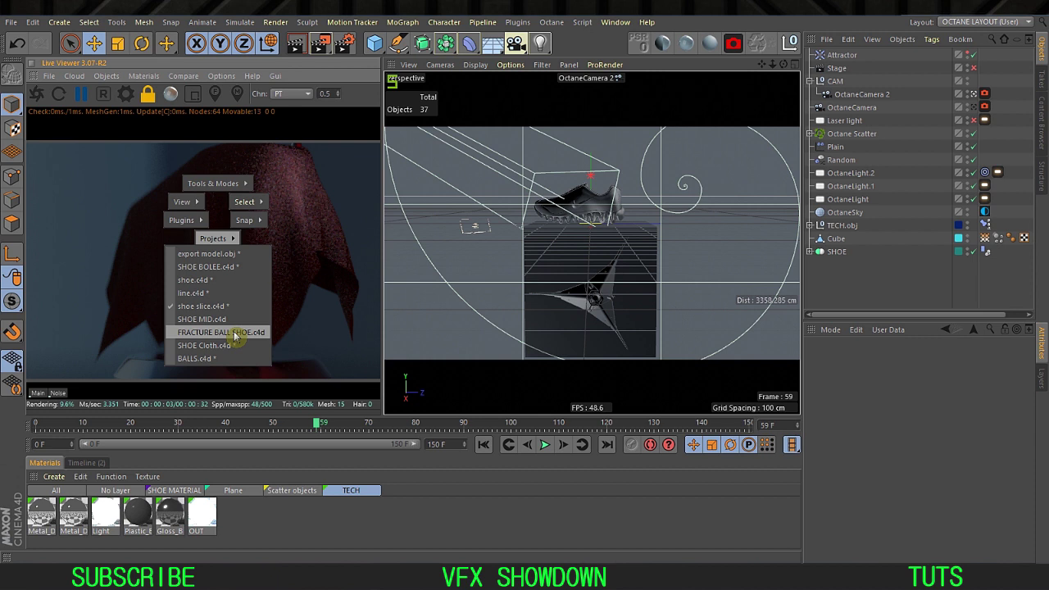
pyautogui.click(235, 333)
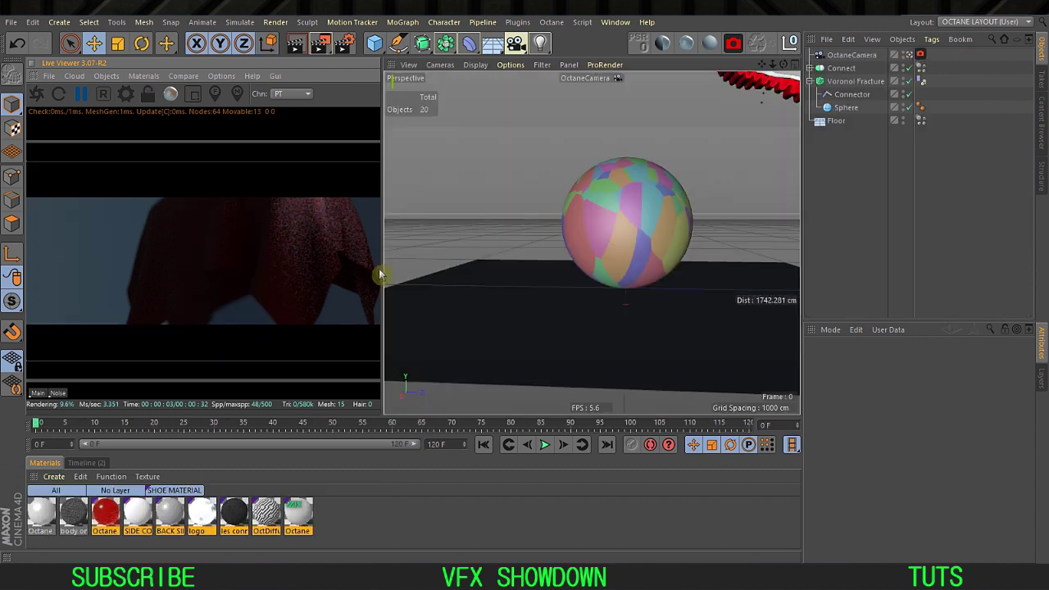
# Step: Select the OctaneCamera to show its properties, play the ball fracture animation from frame 0, and stop it at frame 54
pyautogui.click(639, 248)
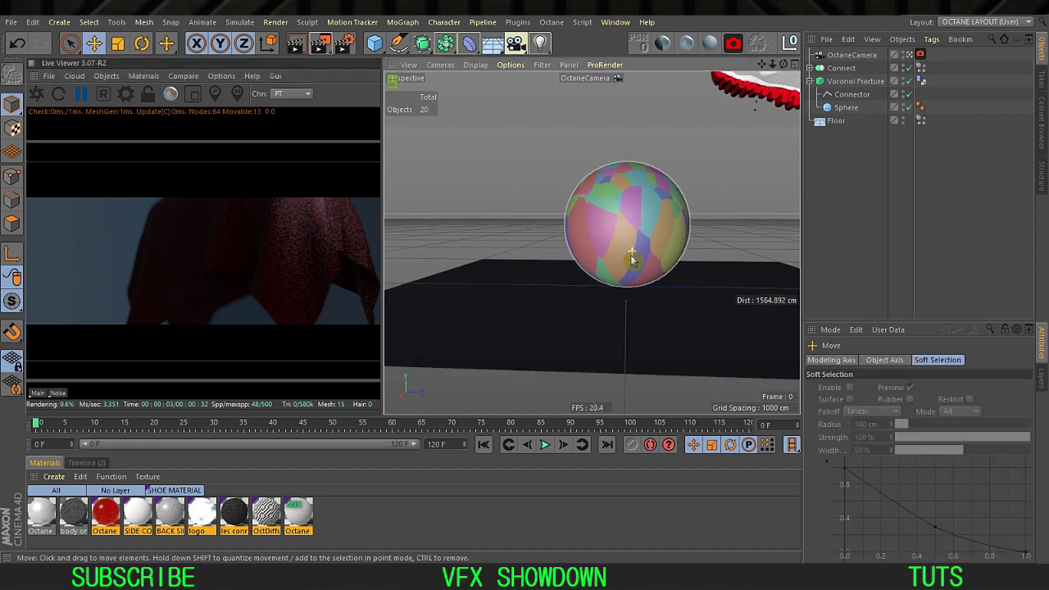
pyautogui.click(867, 56)
pyautogui.scroll(3, 623, 206)
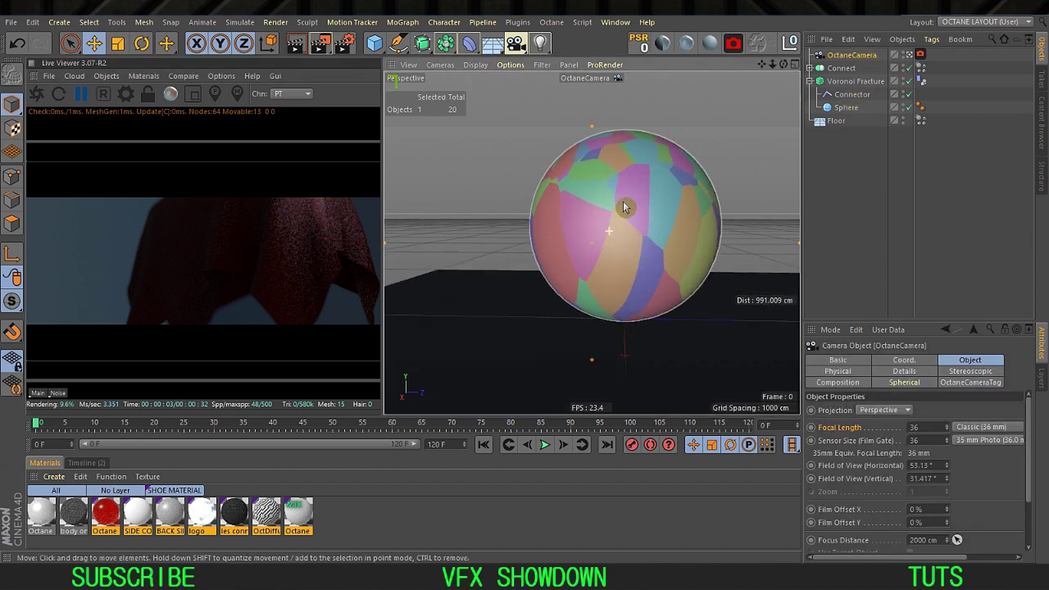
pyautogui.keyDown('alt'); pyautogui.moveTo(620, 253); pyautogui.dragTo(565, 312); pyautogui.keyUp('alt')
pyautogui.click(544, 445)
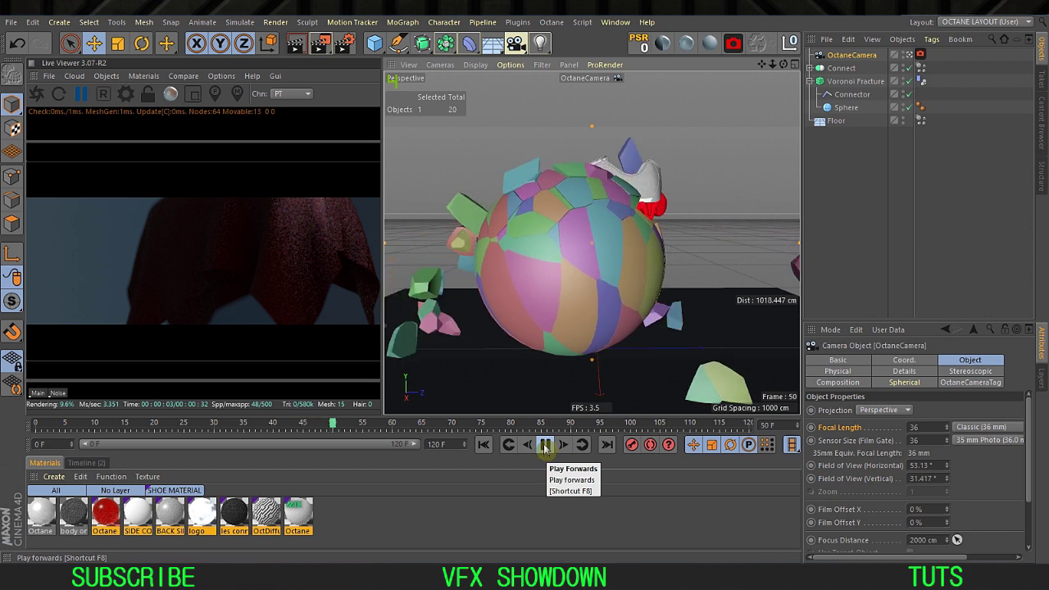
pyautogui.click(545, 444)
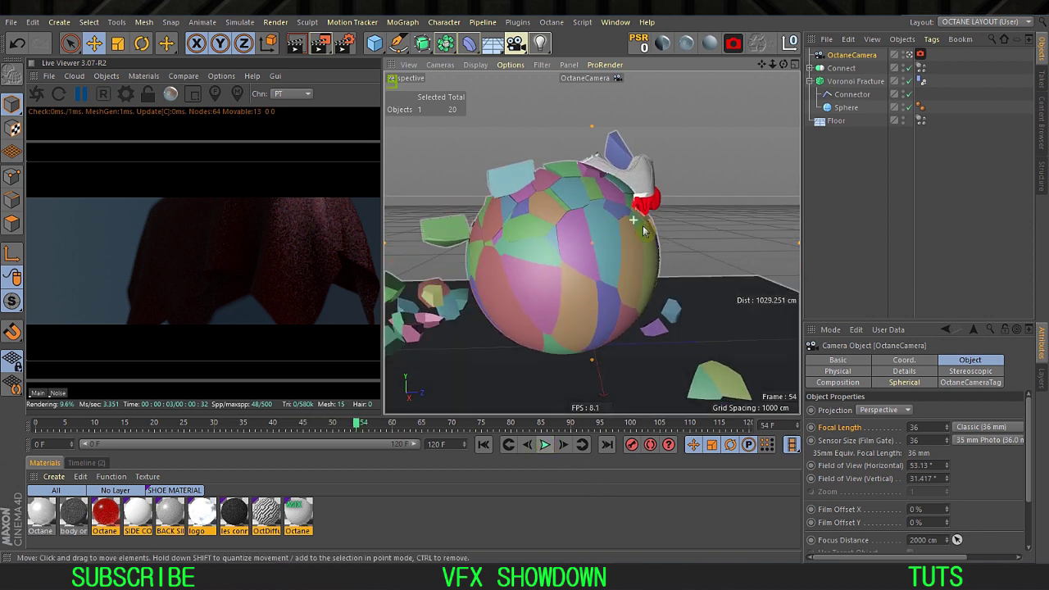
# Step: View the broken ball through the default camera instead of the OctaneCamera, and return the animation to frame 0
pyautogui.click(919, 54)
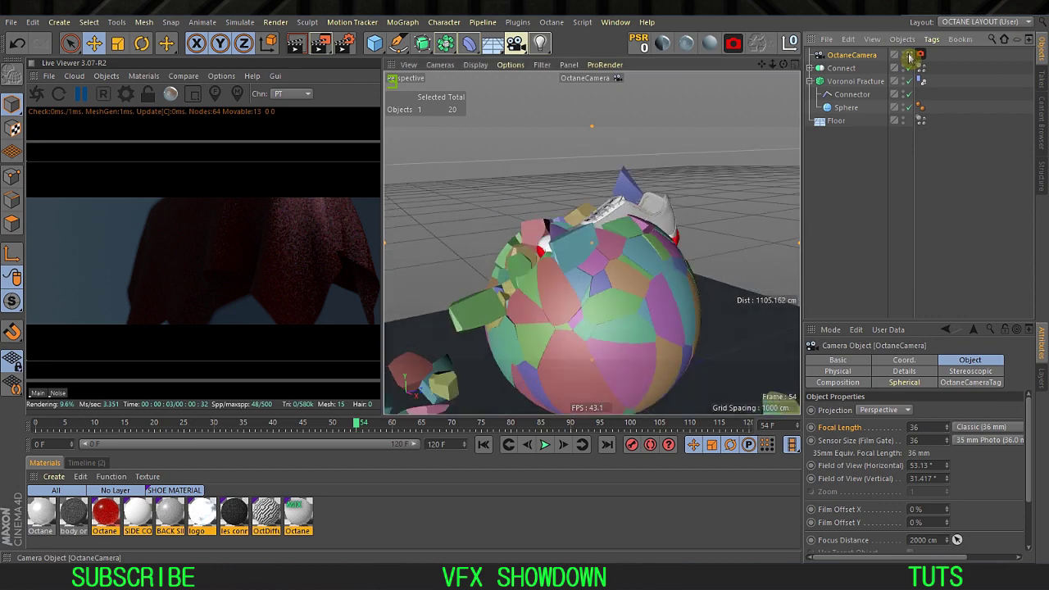
pyautogui.keyDown('alt'); pyautogui.moveTo(747, 185); pyautogui.dragTo(575, 393); pyautogui.keyUp('alt')
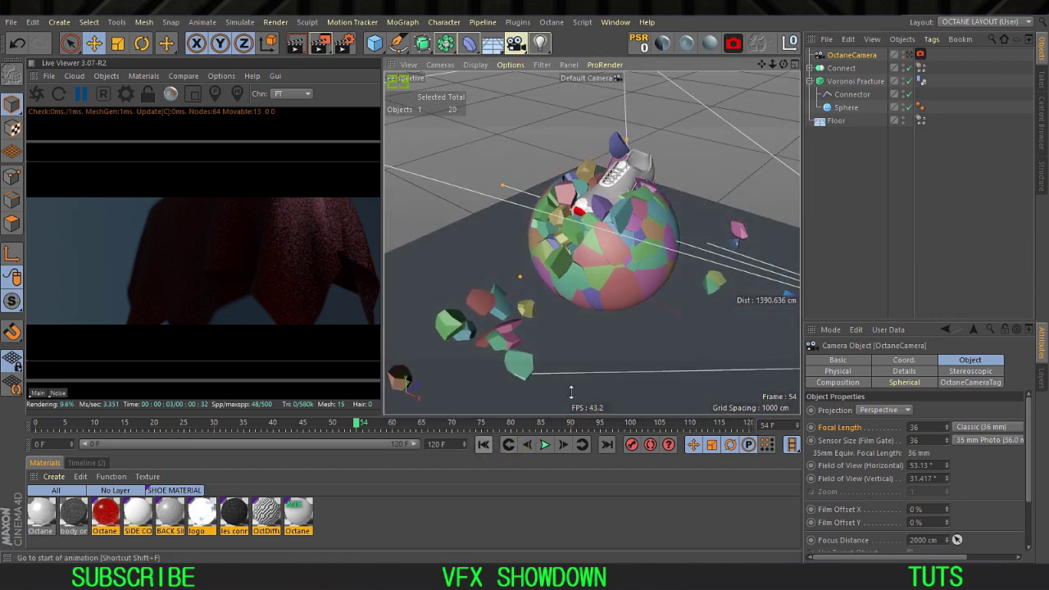
pyautogui.click(485, 446)
# Step: Select the Connect object to examine the shoe's motion path and object properties, and deselect it
pyautogui.click(841, 68)
pyautogui.scroll(-3, 637, 229)
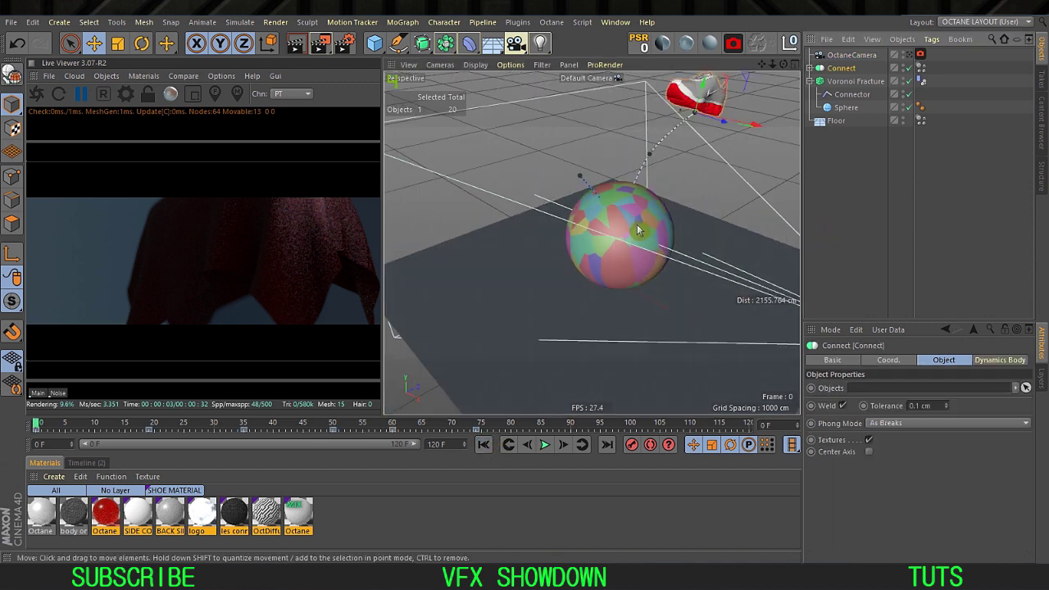
pyautogui.moveTo(595, 225)
pyautogui.keyDown('alt'); pyautogui.mouseDown()
pyautogui.moveTo(567, 220)
pyautogui.moveTo(610, 212)
pyautogui.mouseUp(); pyautogui.keyUp('alt')
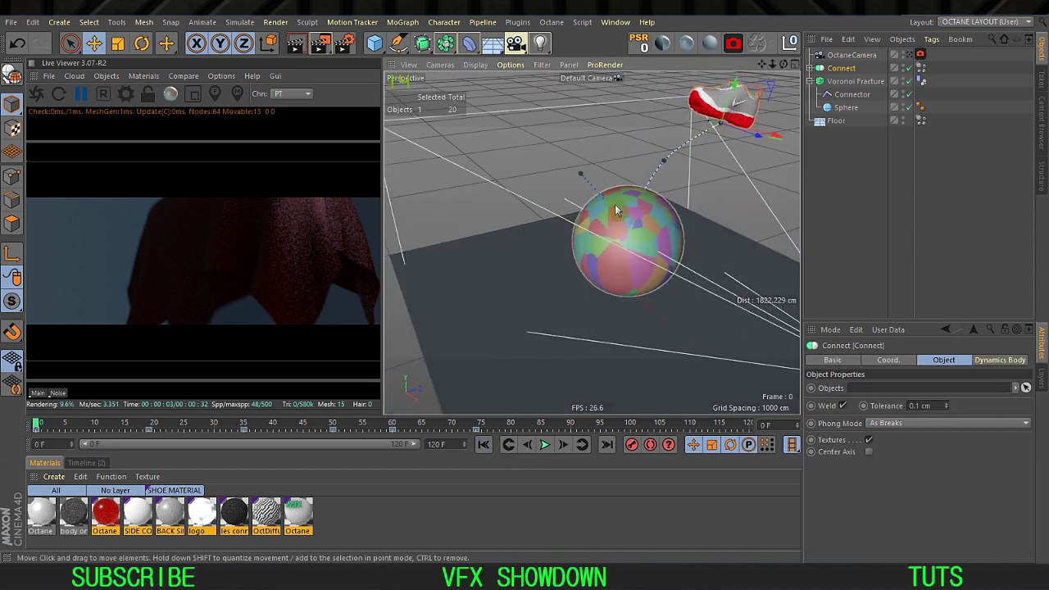
pyautogui.click(887, 180)
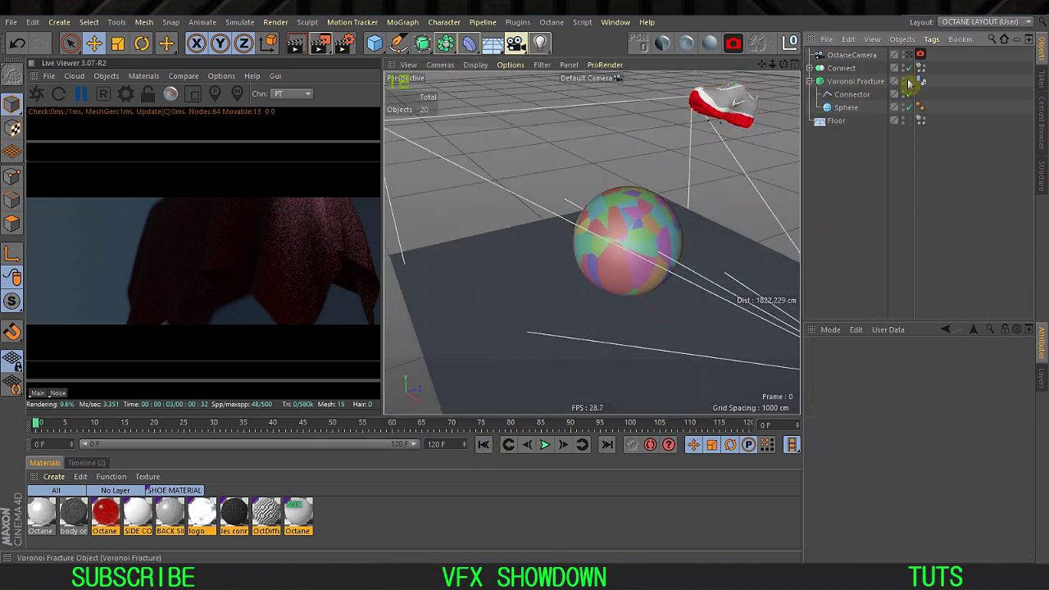
# Step: Disable the Voronoi Fracture object temporarily to view the plain sphere, select it, and enable it again
pyautogui.click(908, 81)
pyautogui.click(855, 81)
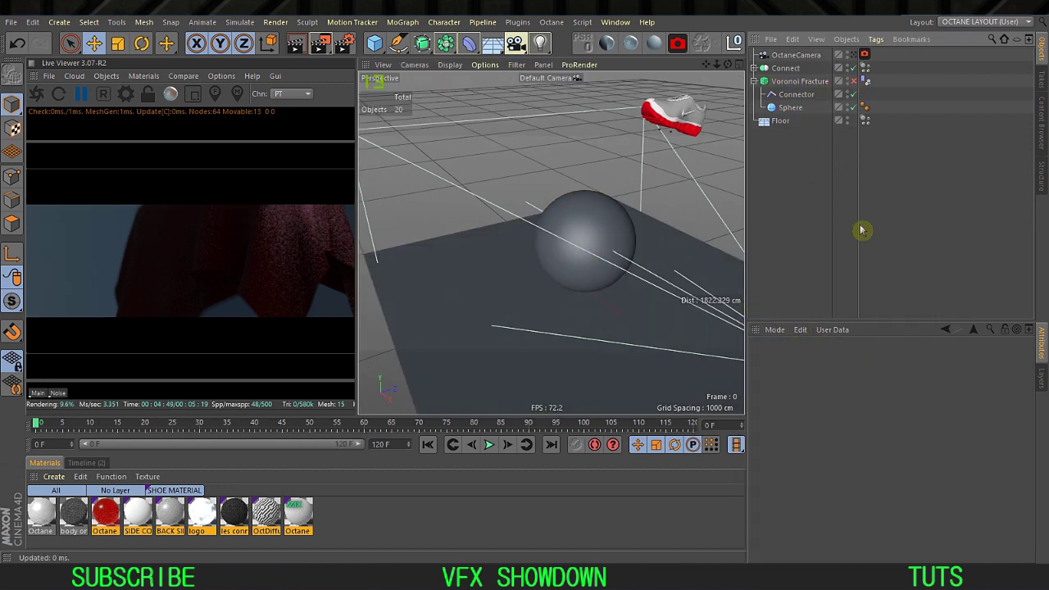
pyautogui.click(800, 81)
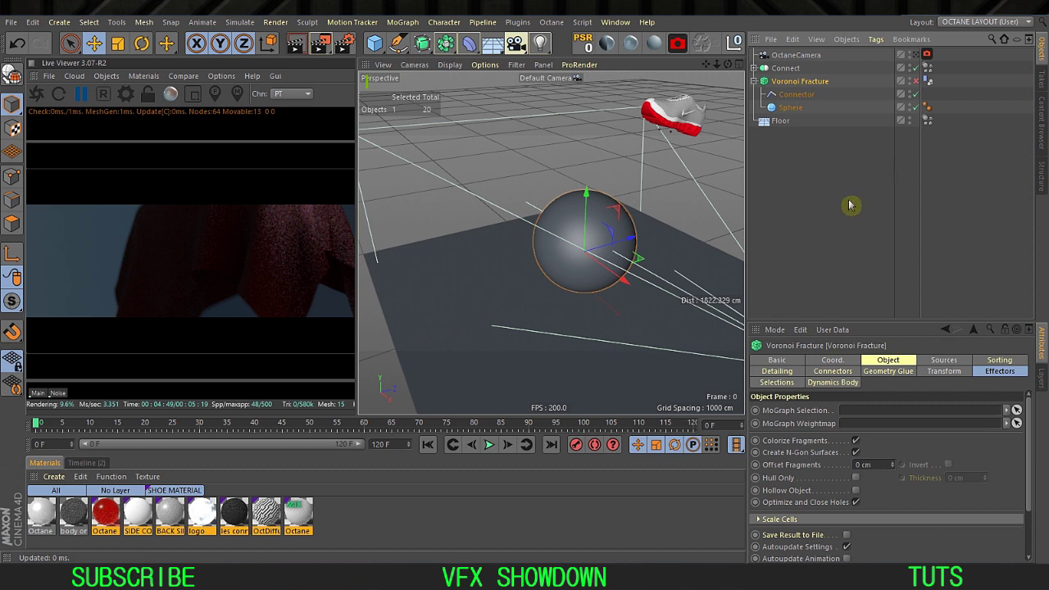
pyautogui.click(915, 81)
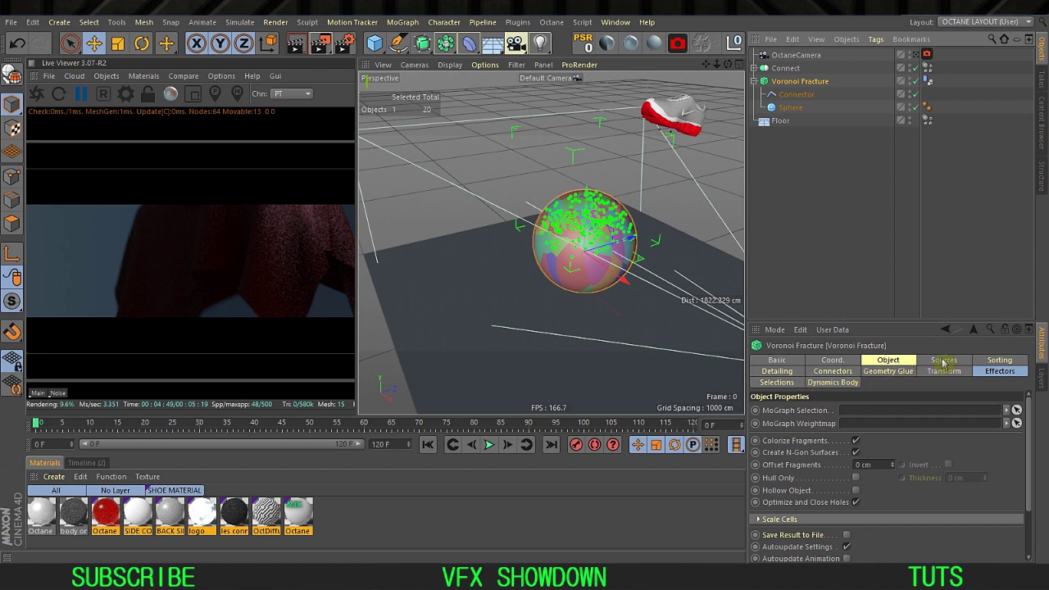
# Step: Show the Voronoi Fracture's source settings in an enlarged attributes area
pyautogui.click(943, 361)
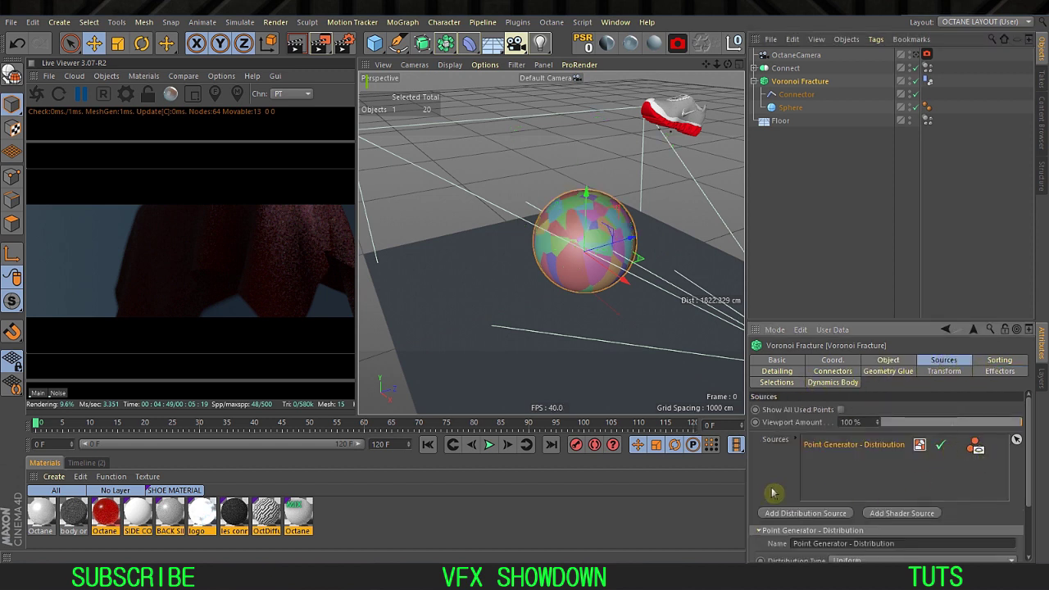
pyautogui.moveTo(843, 329); pyautogui.dragTo(786, 82)
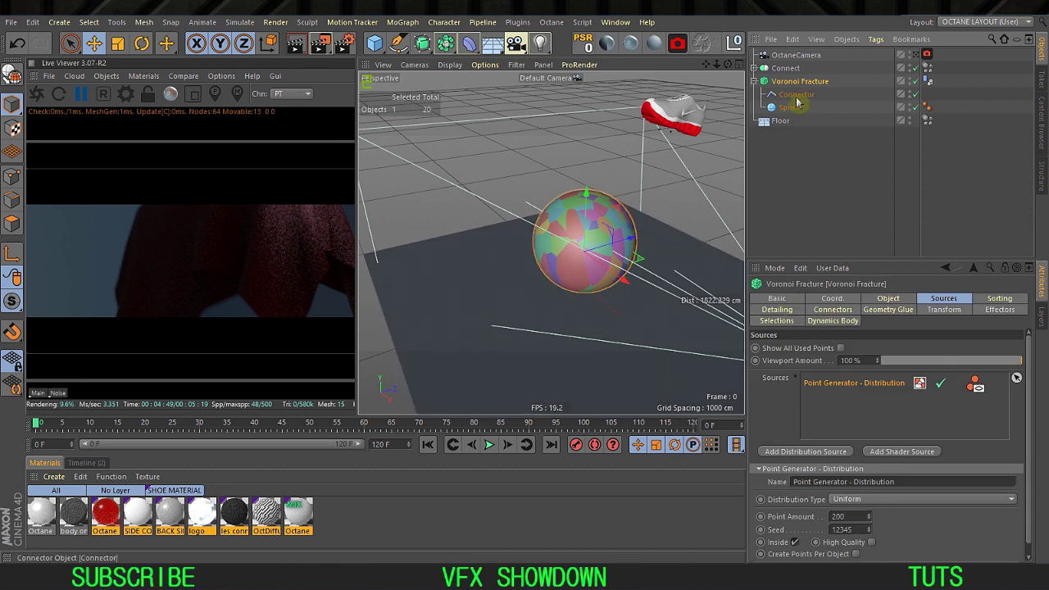
# Step: Show the Voronoi Fracture's connector settings and examine the object properties of the Connector it uses
pyautogui.click(832, 309)
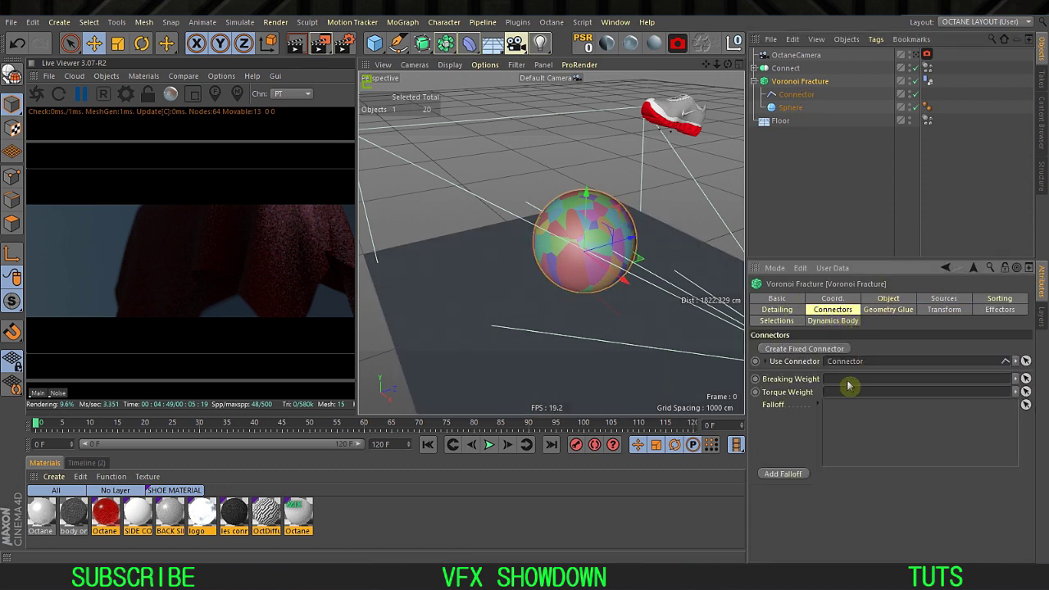
pyautogui.click(796, 170)
pyautogui.click(795, 95)
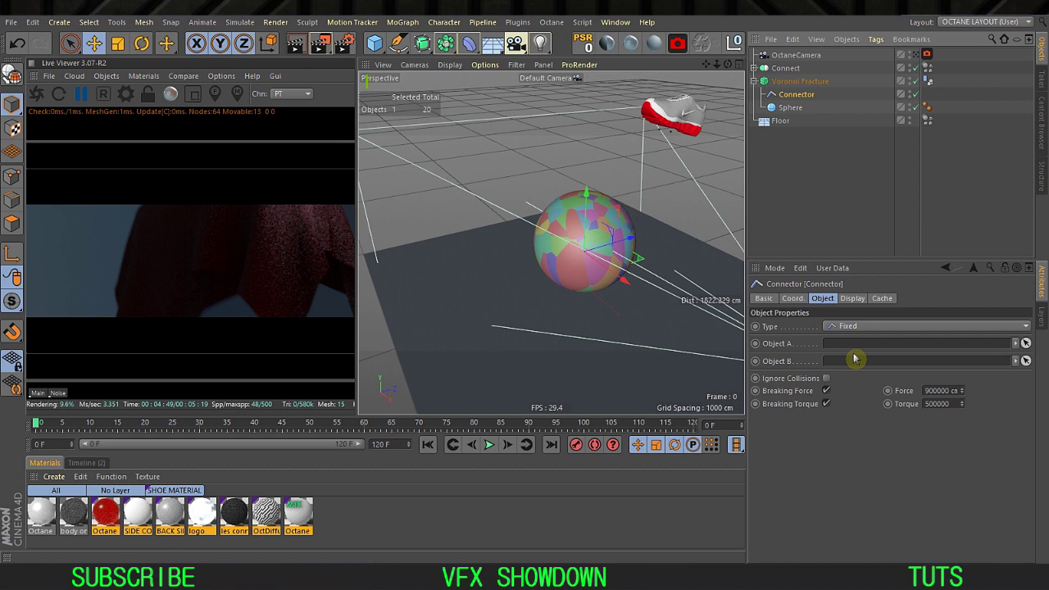
# Step: Make the Connector always visible temporarily to view its links inside the ball, hide it again, and clear the selection
pyautogui.click(852, 298)
pyautogui.click(816, 326)
pyautogui.scroll(5, 585, 184)
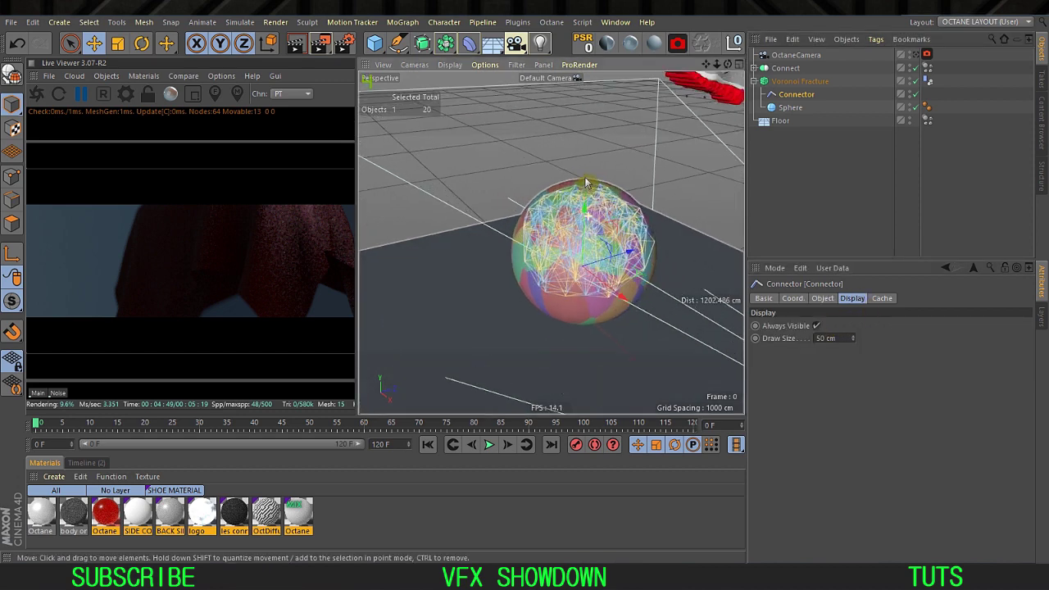
pyautogui.keyDown('alt'); pyautogui.moveTo(599, 237); pyautogui.dragTo(598, 220); pyautogui.keyUp('alt')
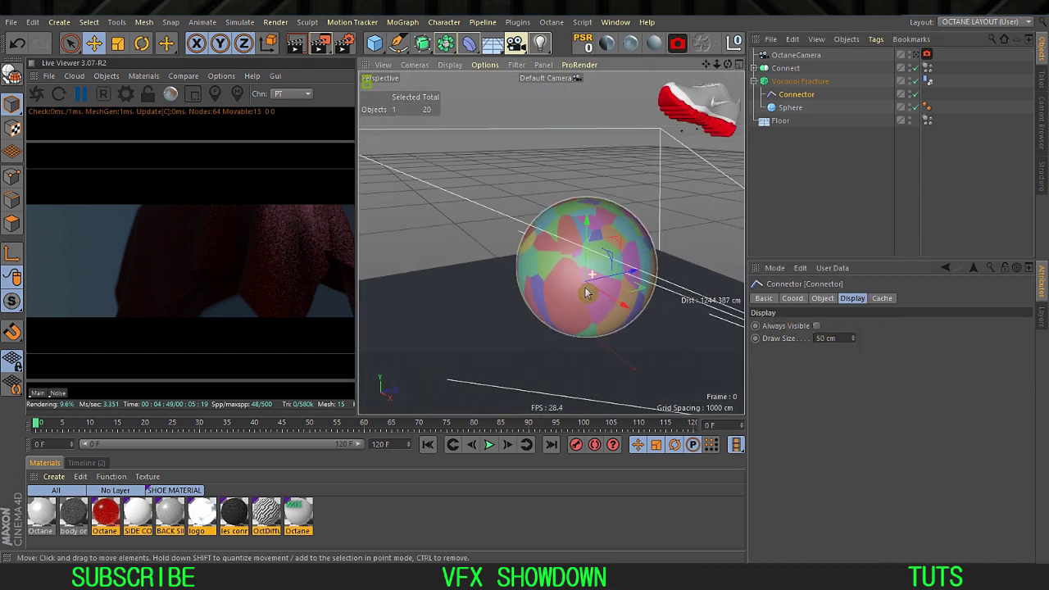
pyautogui.scroll(-4, 584, 297)
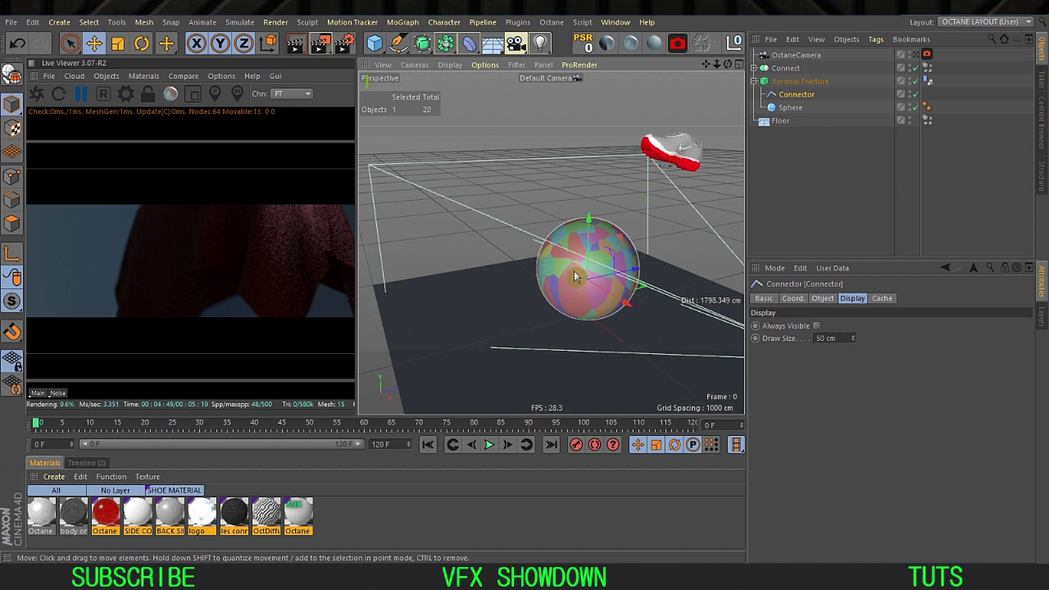
pyautogui.click(801, 166)
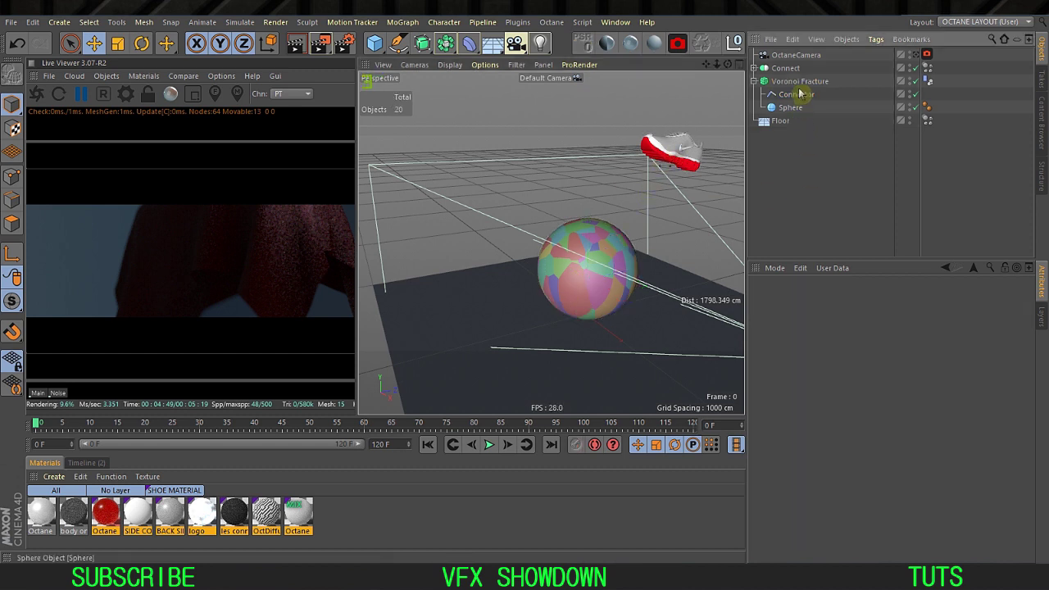
# Step: Examine the Connect object's dynamics tag and its motion path over the fractured ball
pyautogui.click(787, 69)
pyautogui.click(927, 68)
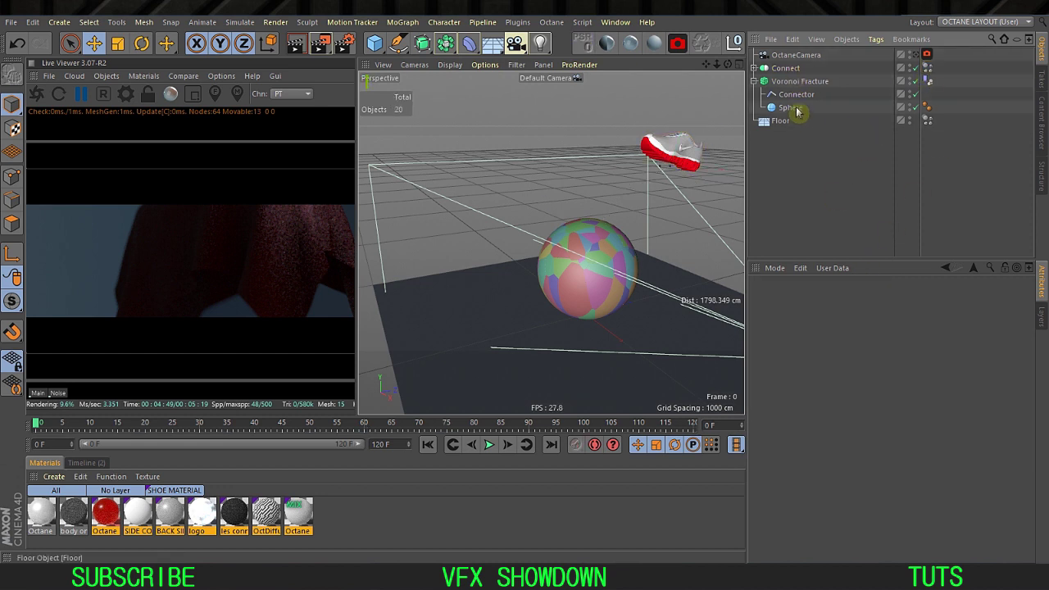
pyautogui.click(788, 70)
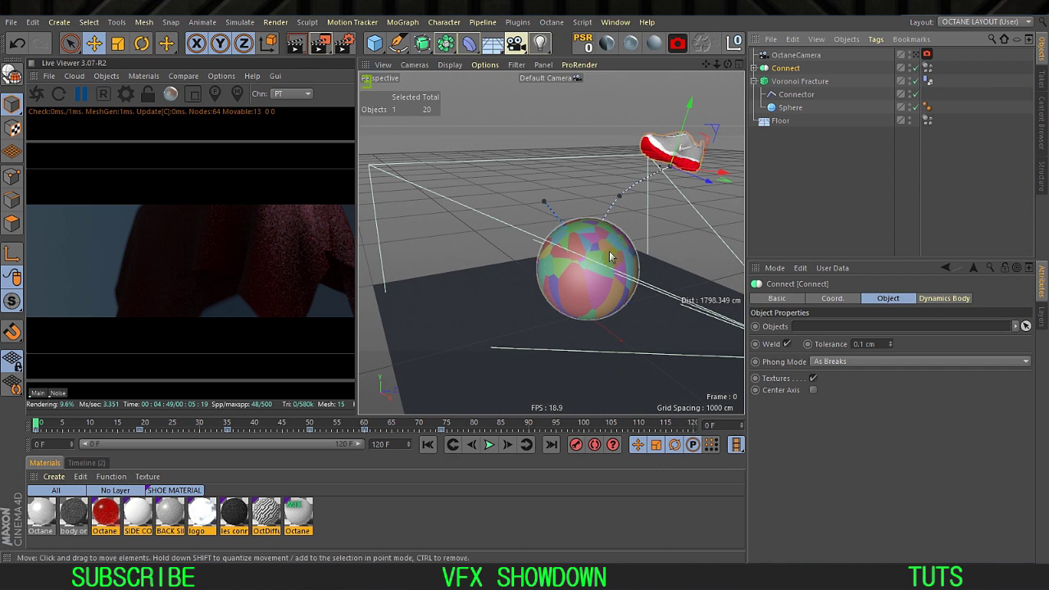
pyautogui.keyDown('alt'); pyautogui.moveTo(595, 252); pyautogui.dragTo(699, 160); pyautogui.keyUp('alt')
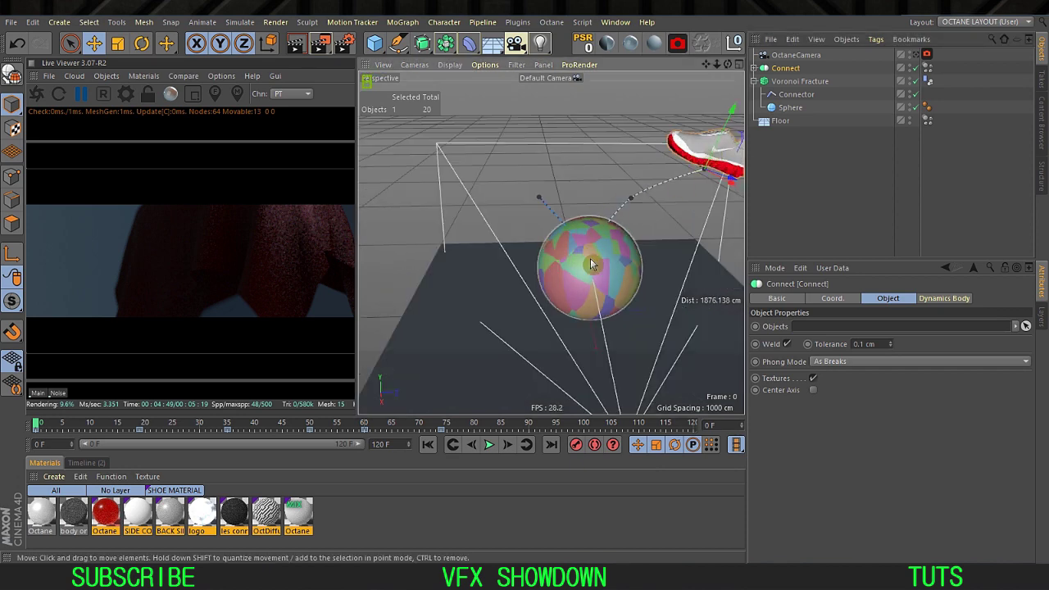
# Step: Show the collision settings of the Voronoi Fracture's Dynamics Body tag
pyautogui.click(800, 81)
pyautogui.click(927, 81)
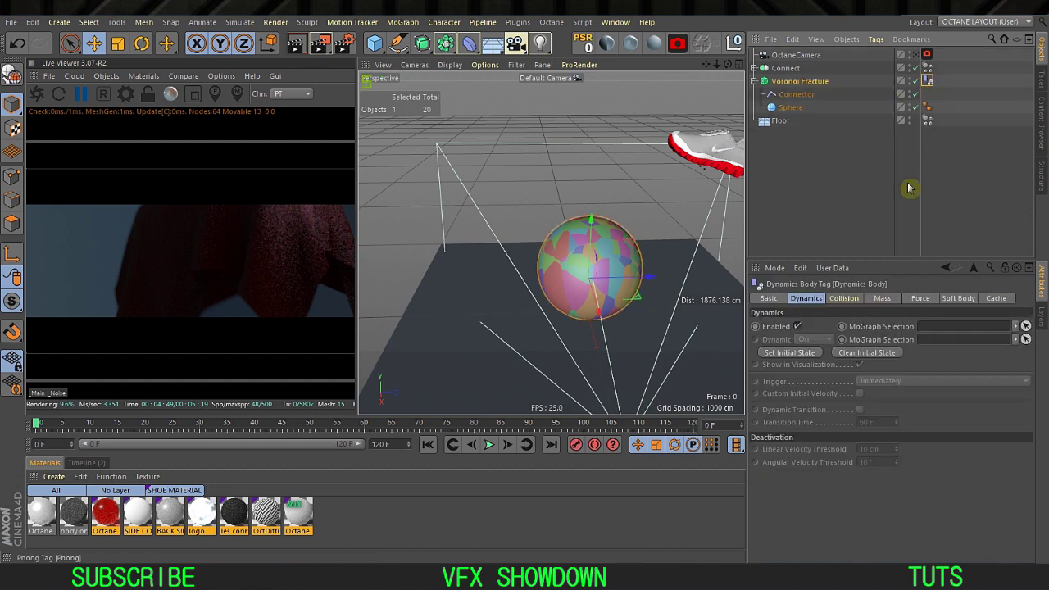
pyautogui.click(844, 299)
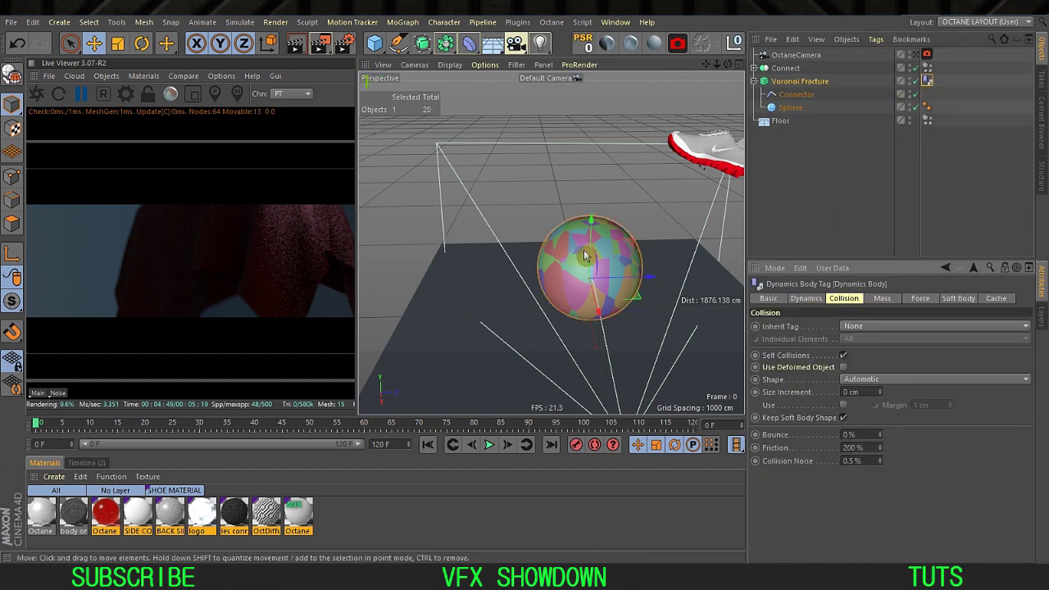
# Step: Examine the collision settings of the Connect object's Dynamics Body tag, and clear the selection
pyautogui.click(784, 69)
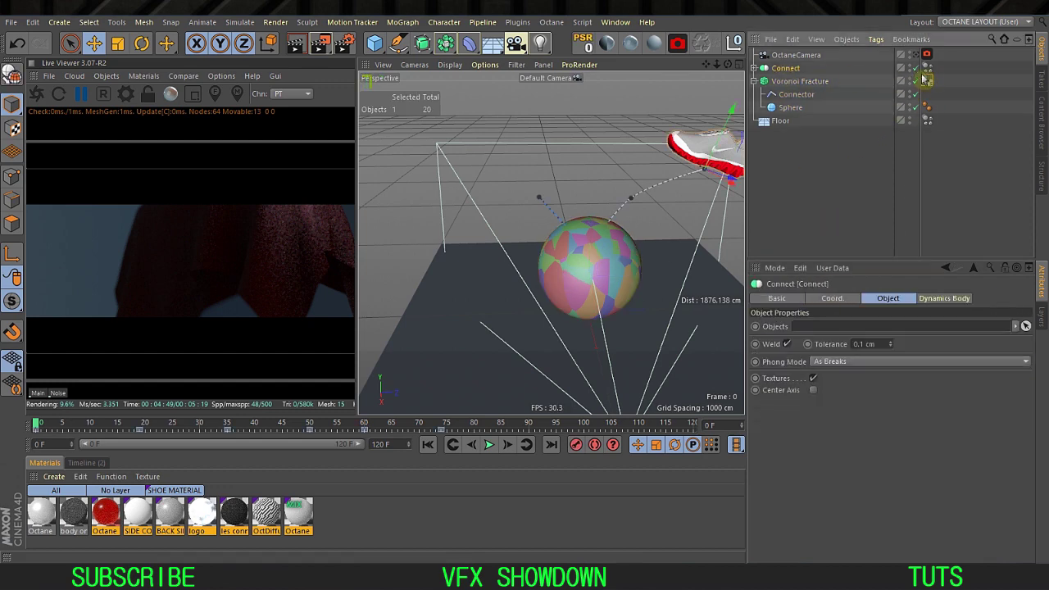
pyautogui.click(927, 68)
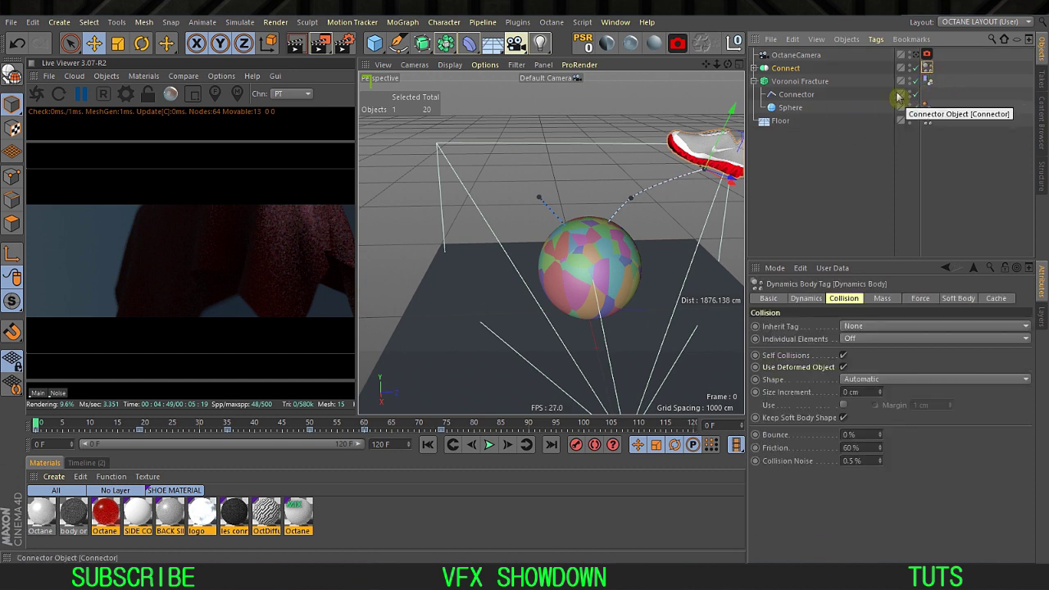
pyautogui.click(942, 79)
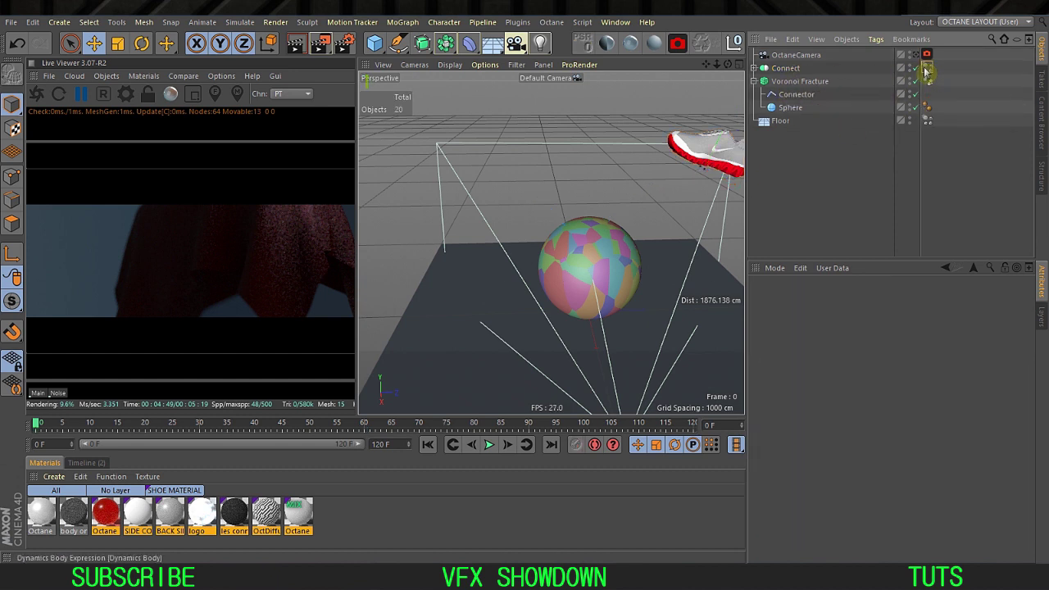
pyautogui.click(925, 70)
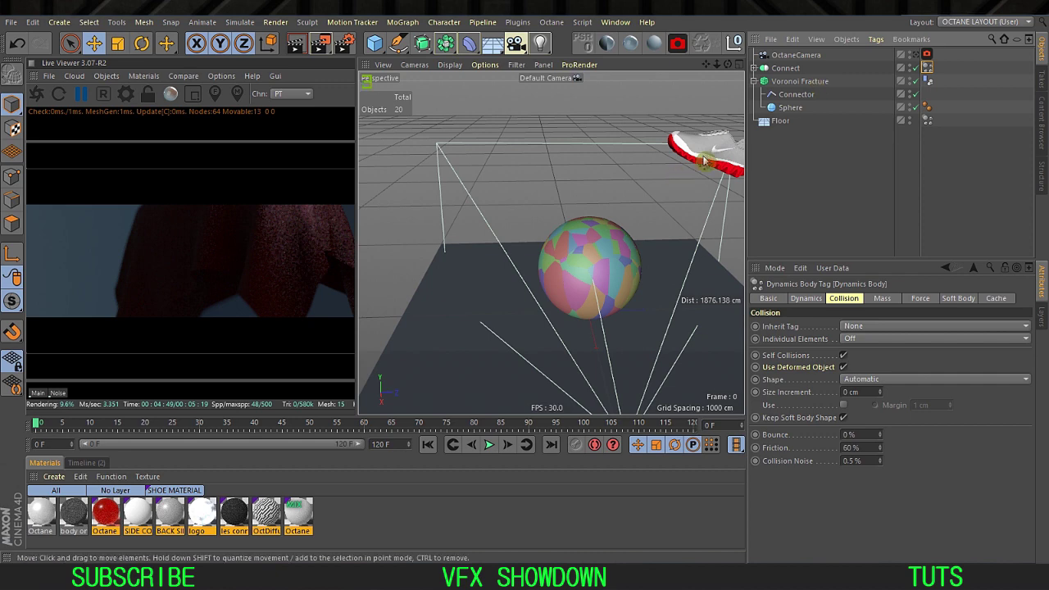
pyautogui.click(934, 85)
# Step: Play the animation briefly, view the scene through the OctaneCamera, and continue playback to watch the shoe approach the ball
pyautogui.click(488, 444)
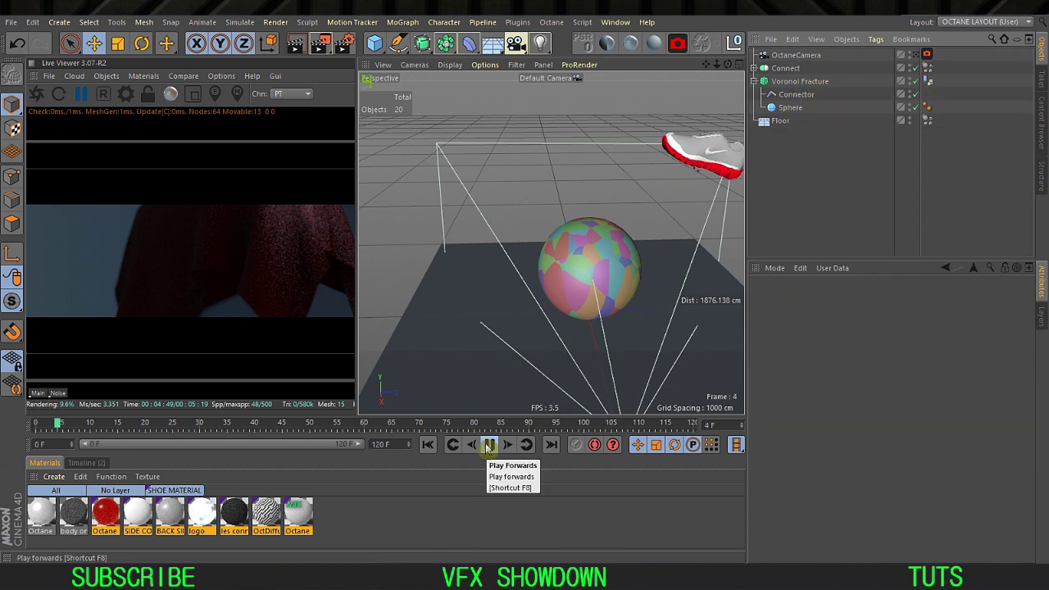
pyautogui.click(915, 55)
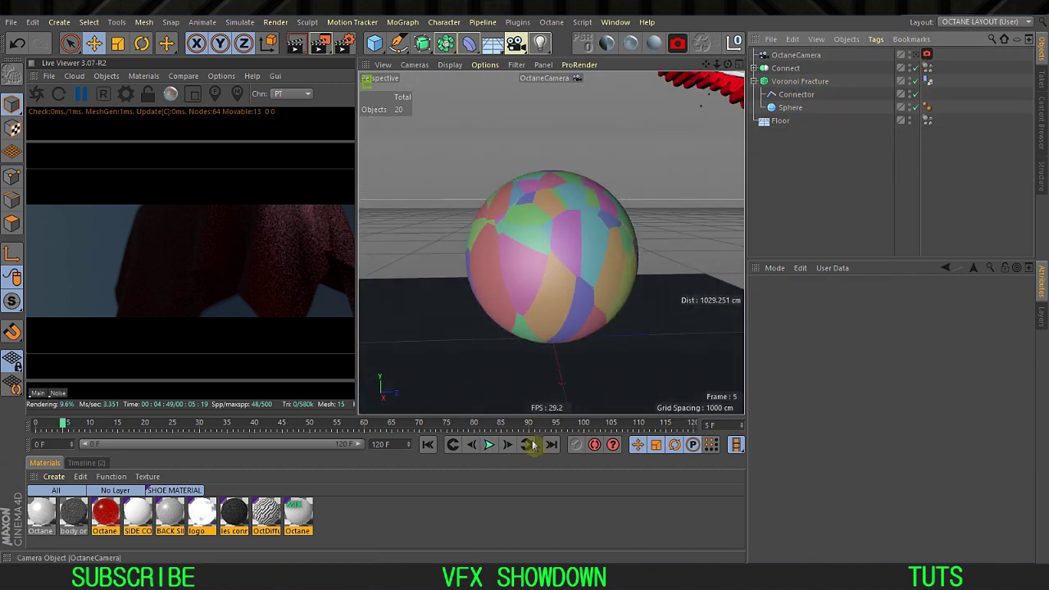
pyautogui.click(488, 444)
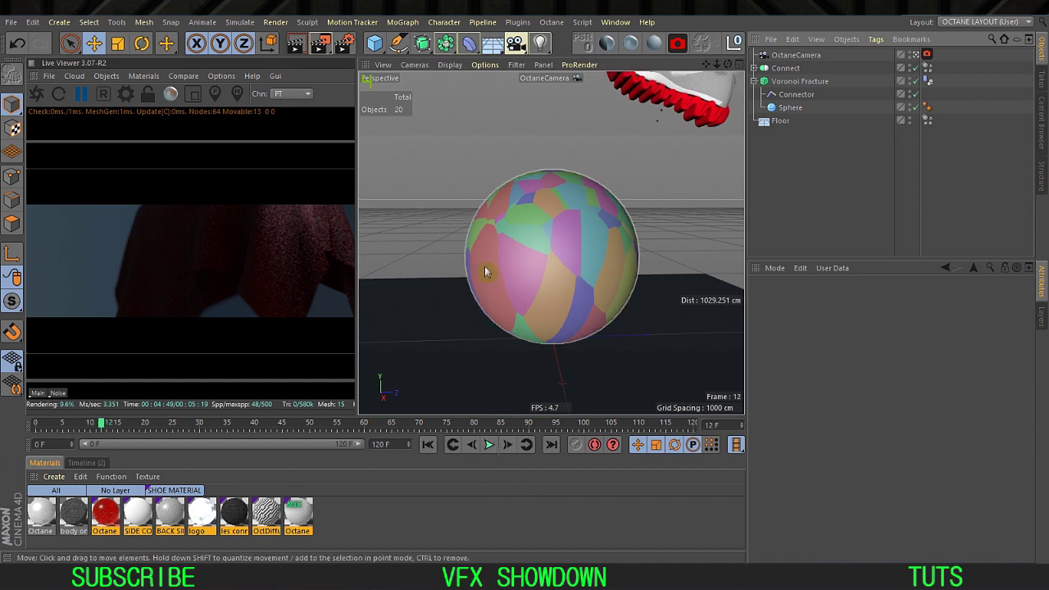
# Step: Switch to the line.c4d project and view the shoe with its swept line from above through the default camera
pyautogui.press('v')
pyautogui.moveTo(469, 282)
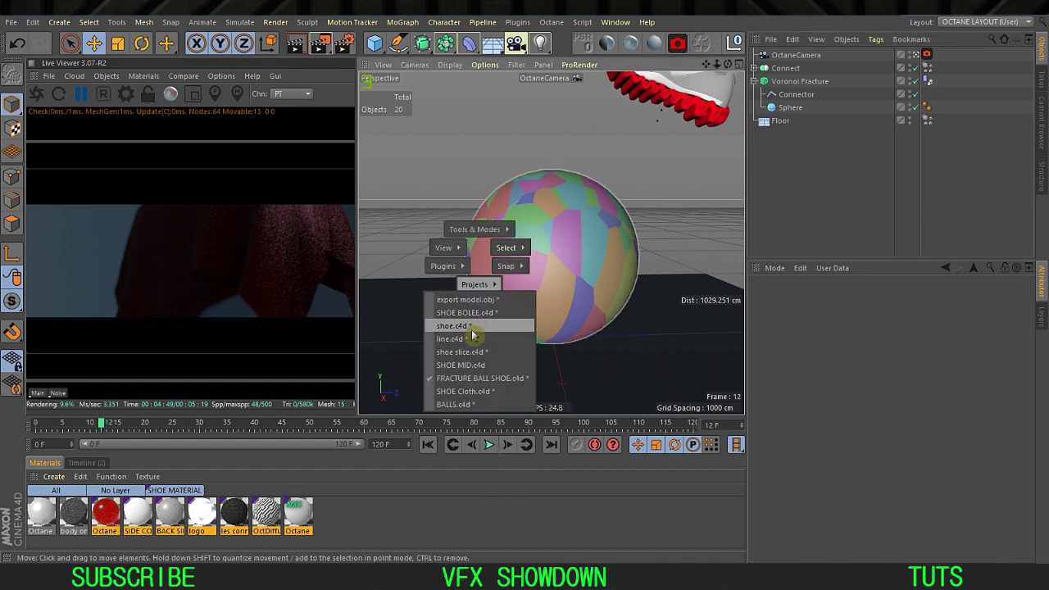
pyautogui.click(472, 342)
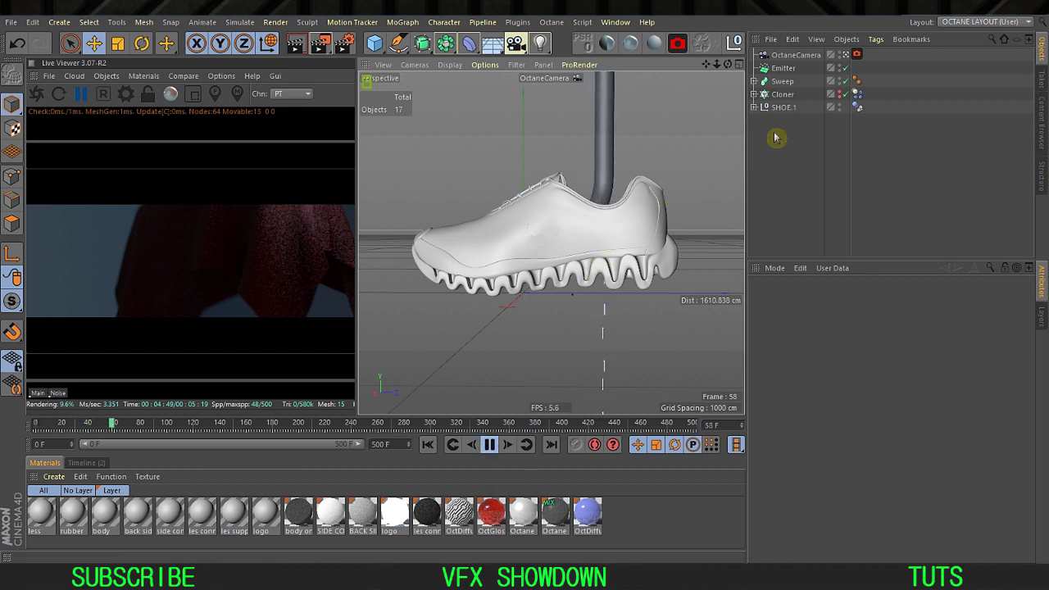
pyautogui.click(843, 55)
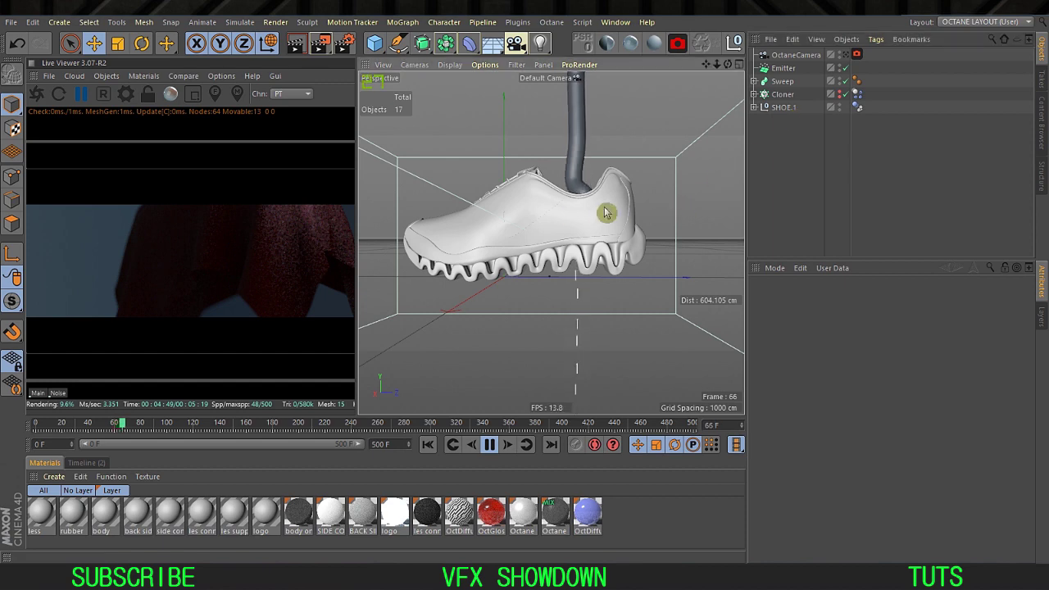
pyautogui.keyDown('alt'); pyautogui.moveTo(604, 206); pyautogui.dragTo(535, 293); pyautogui.keyUp('alt')
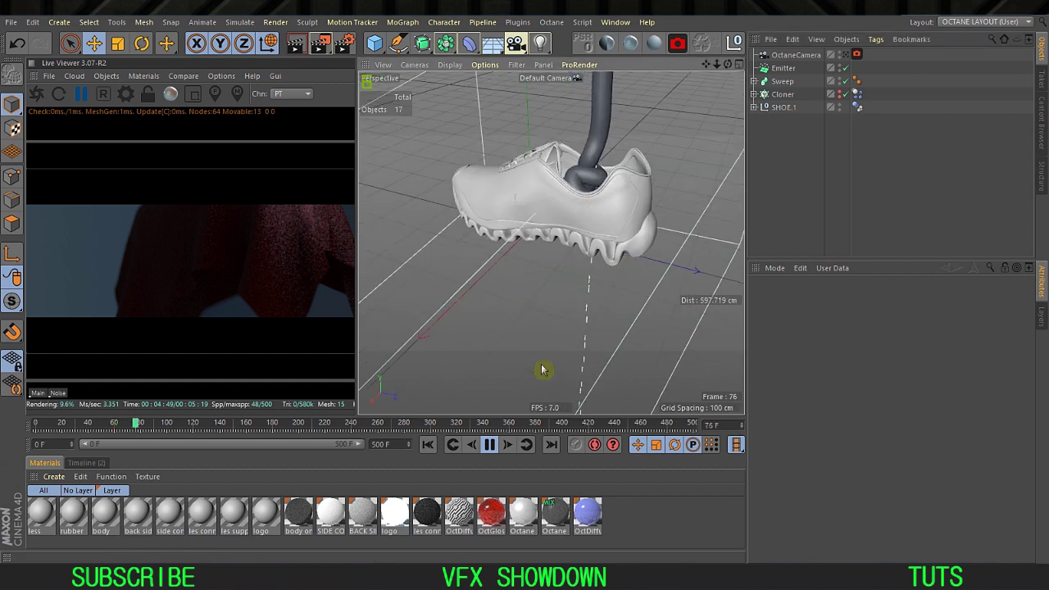
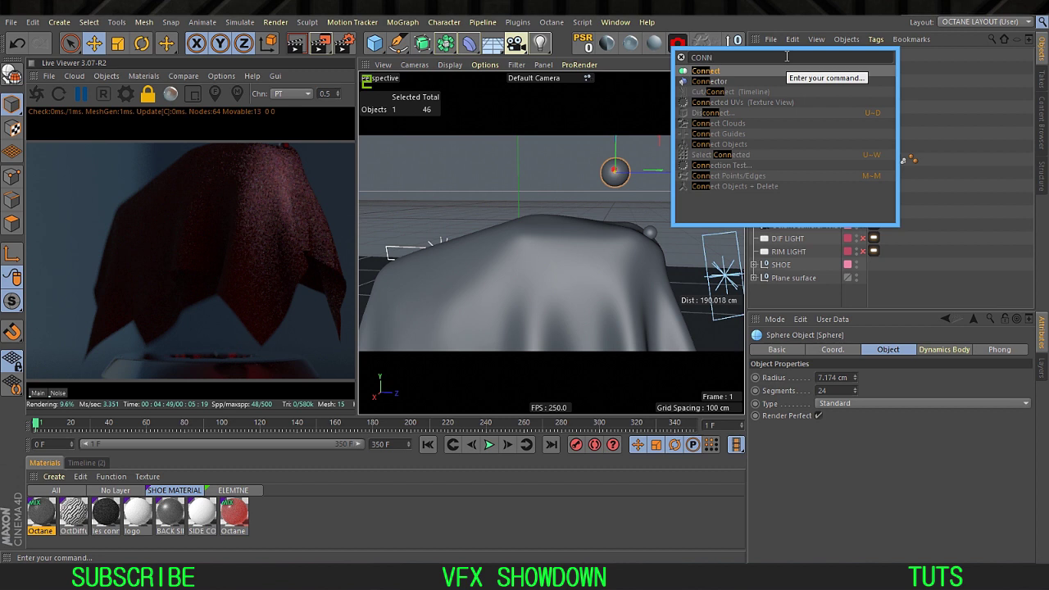
# Step: Add a Connector object to the cloth scene, select the sphere and SHOE CLOTH in turn, and clear the selection
pyautogui.press('Down')
pyautogui.press('Return')
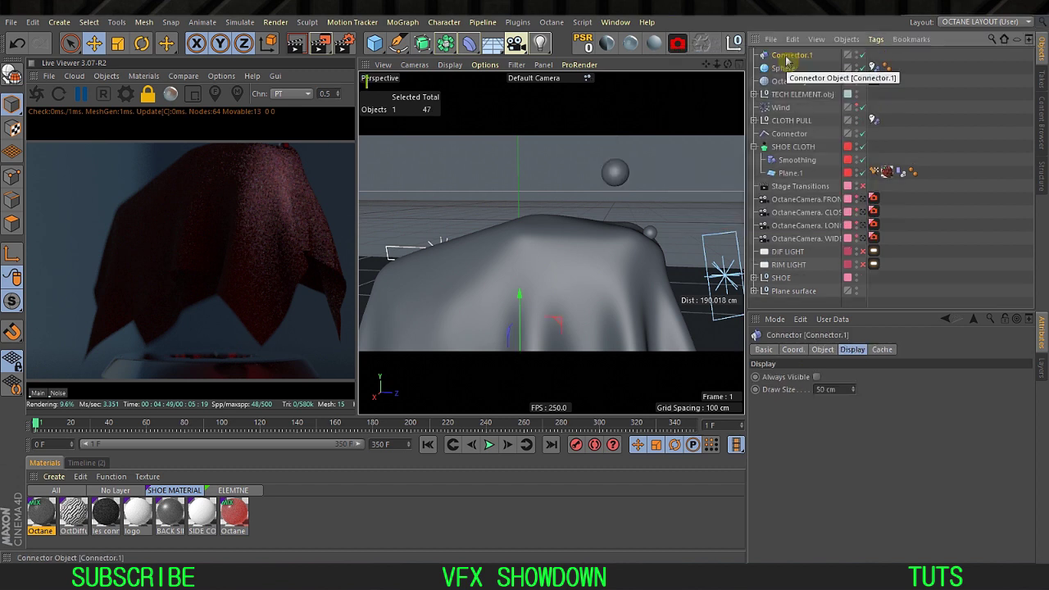
pyautogui.click(614, 171)
pyautogui.click(555, 237)
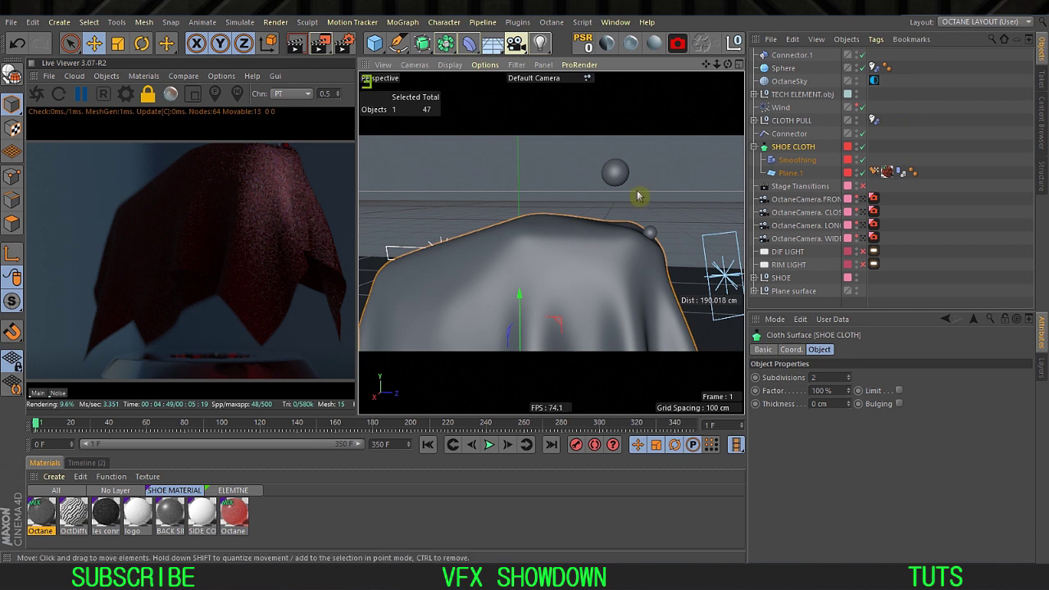
pyautogui.click(616, 177)
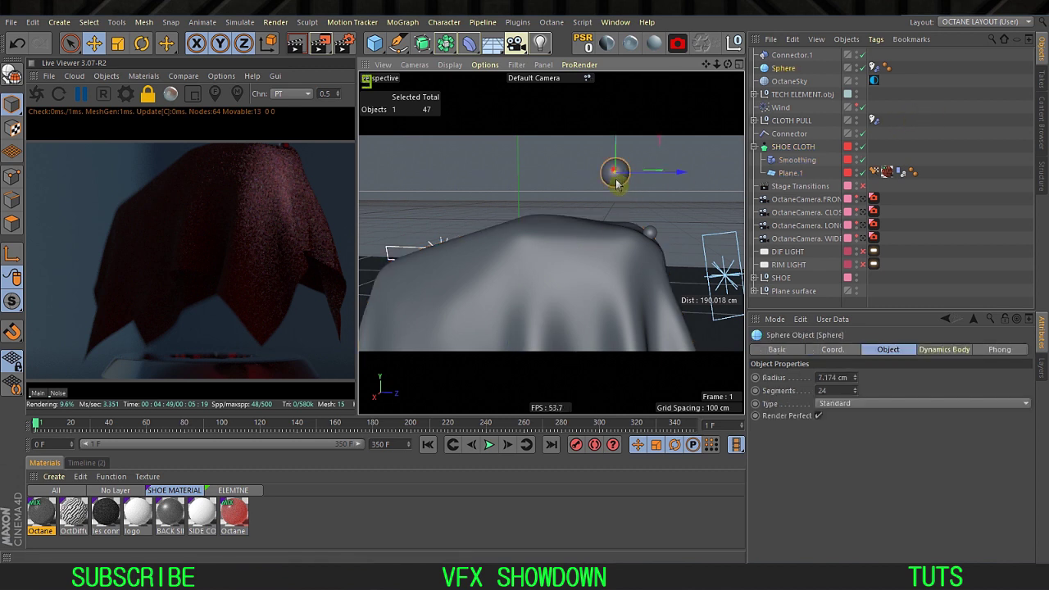
pyautogui.click(586, 237)
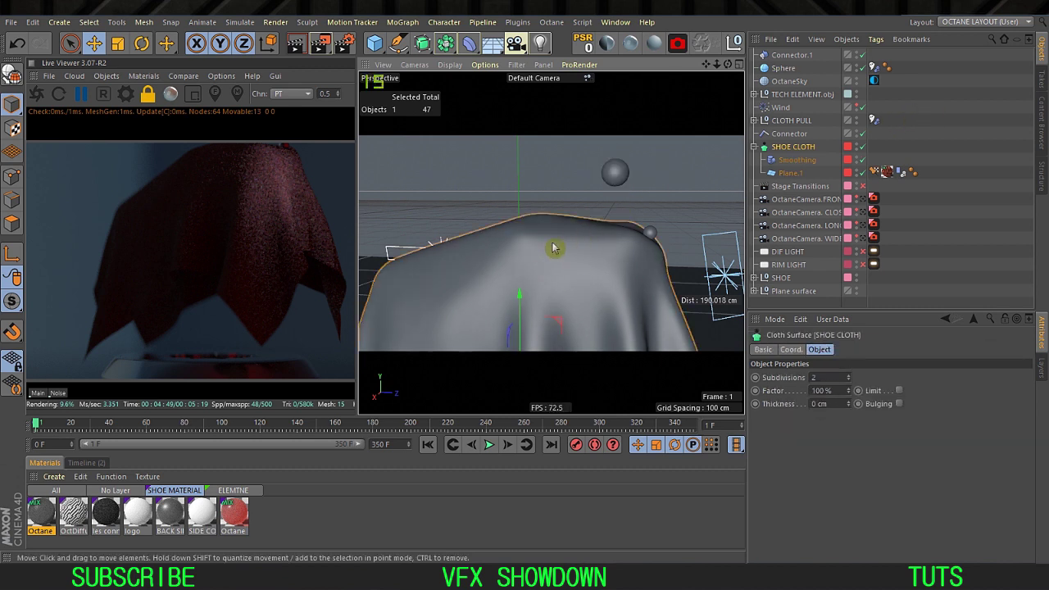
pyautogui.click(926, 132)
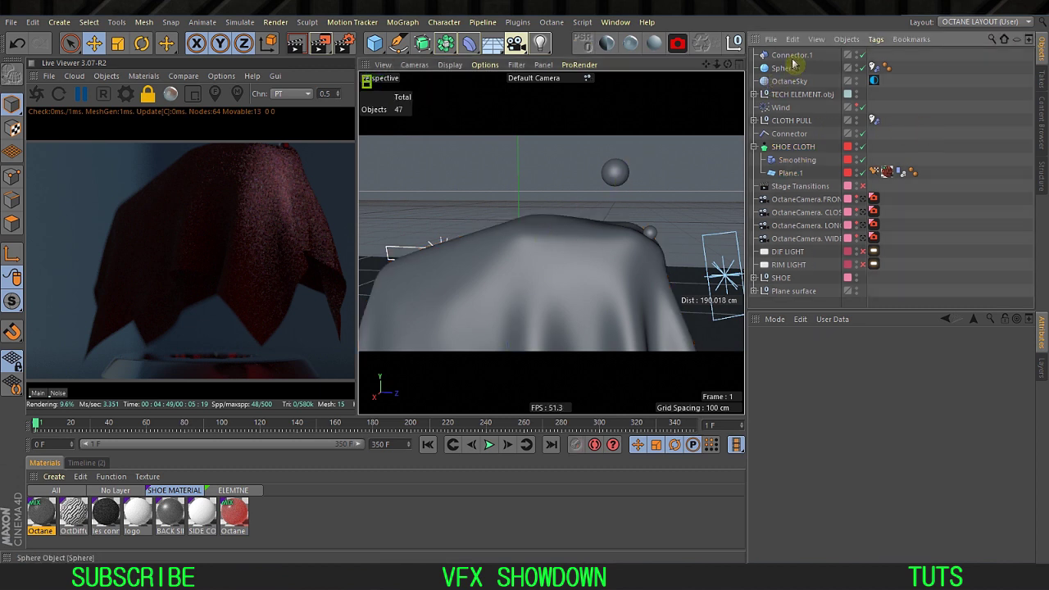
pyautogui.moveTo(776, 77); pyautogui.dragTo(777, 74)
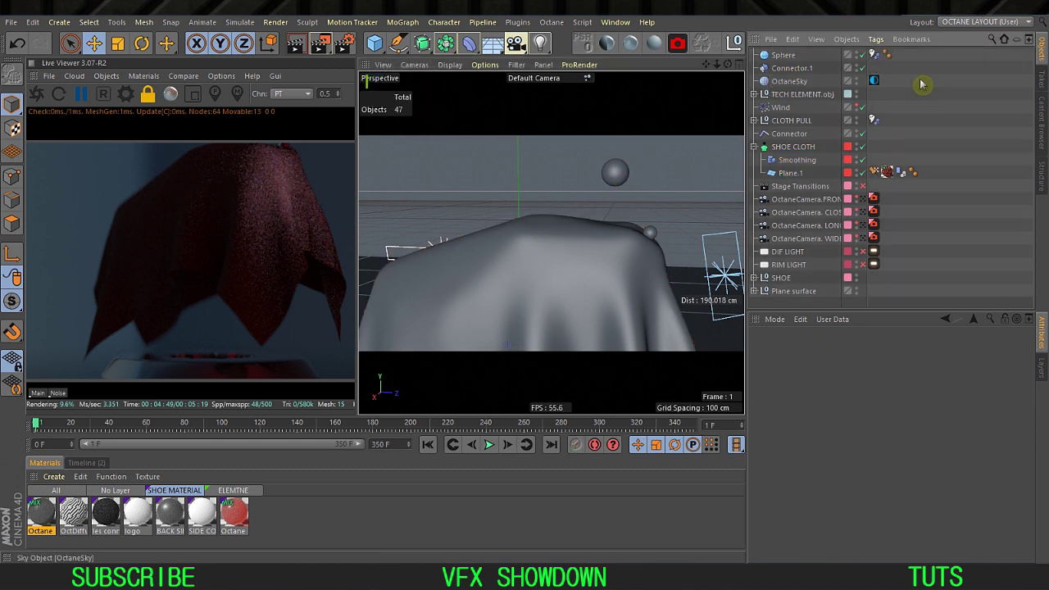
pyautogui.click(792, 69)
pyautogui.hotkey('ctrl', 'z')
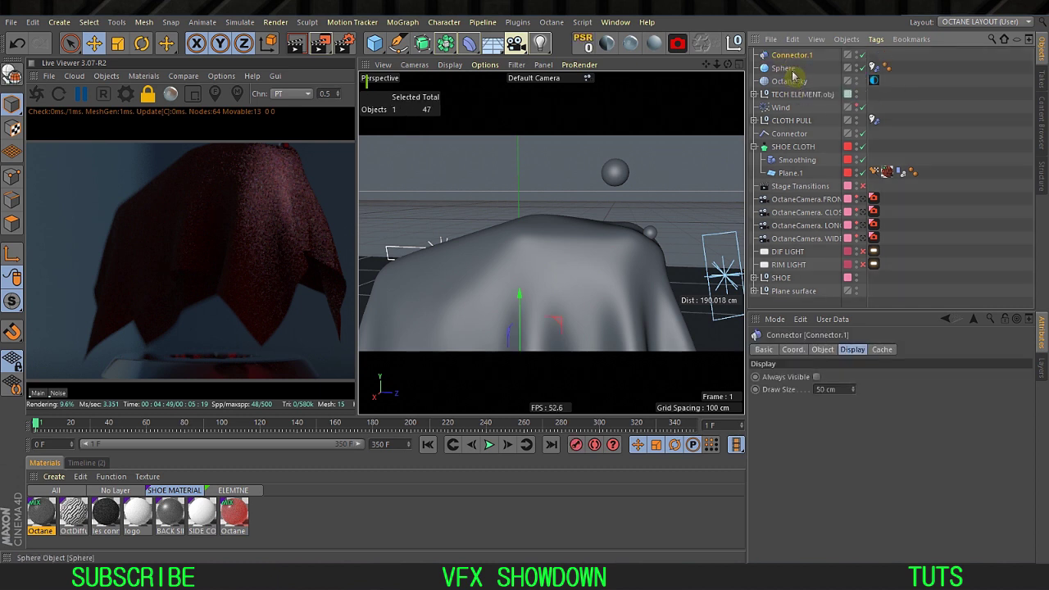
# Step: Place Connector.1 directly below the Sphere in the object hierarchy and set its type to Fixed
pyautogui.moveTo(796, 73); pyautogui.dragTo(796, 75)
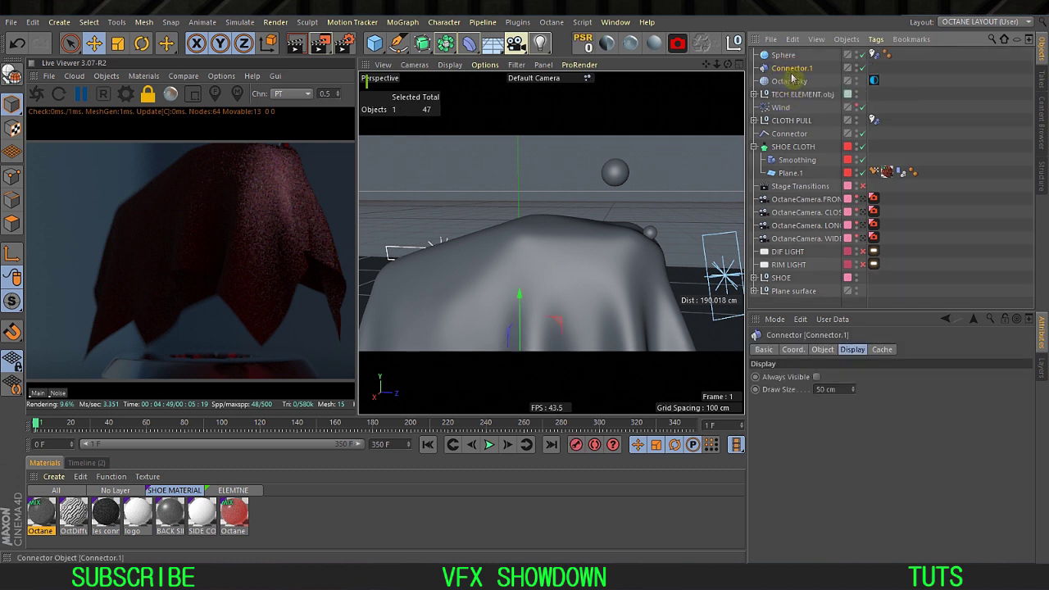
pyautogui.click(828, 349)
pyautogui.click(852, 378)
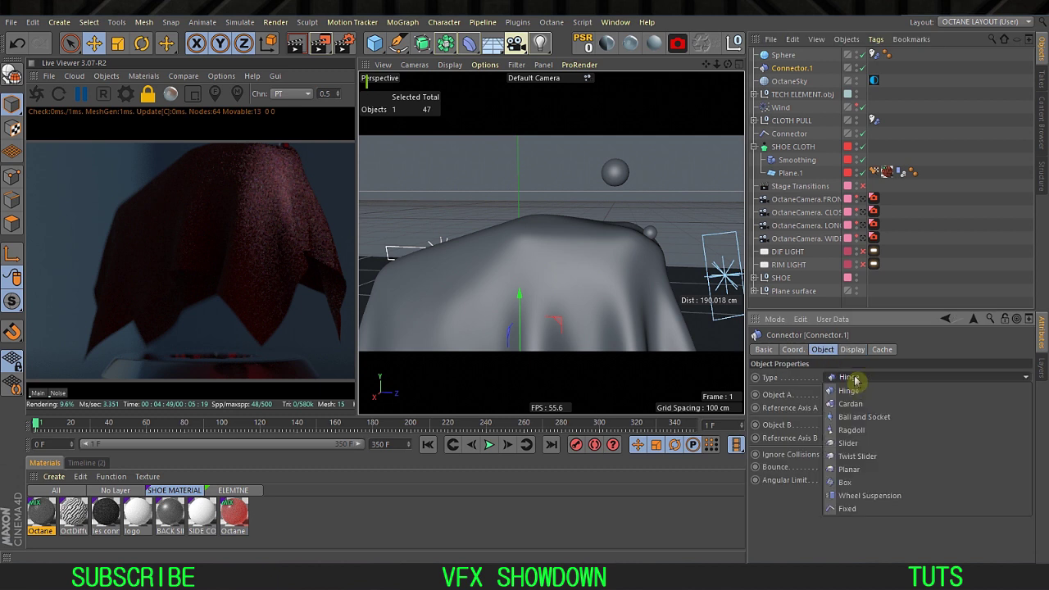
pyautogui.click(848, 508)
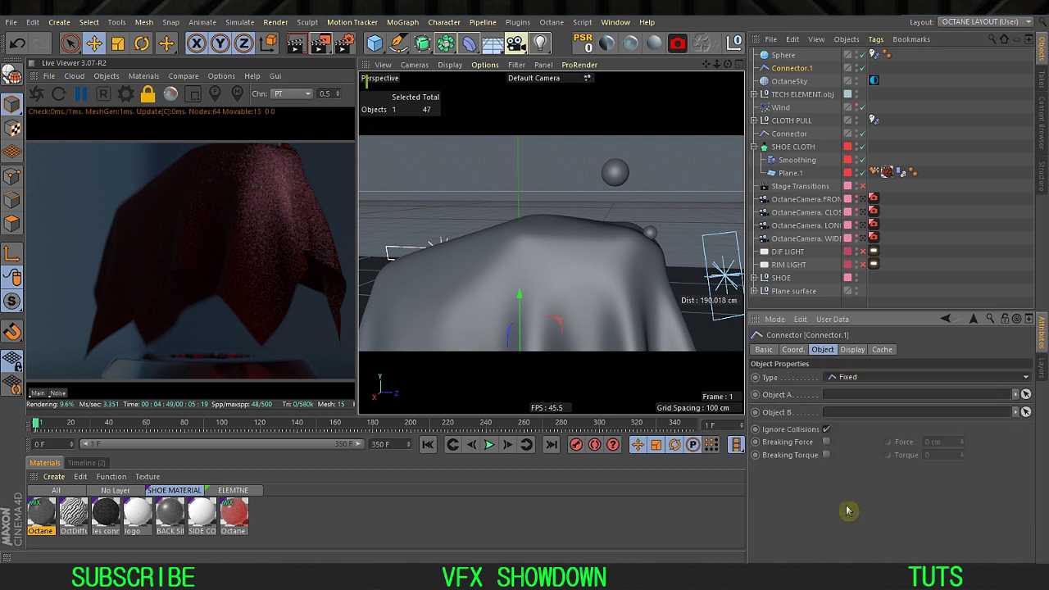
# Step: Examine the existing Connector's attachments to CLOTH PULL and Plane.1, and select and collapse the CLOTH PULL null
pyautogui.click(785, 55)
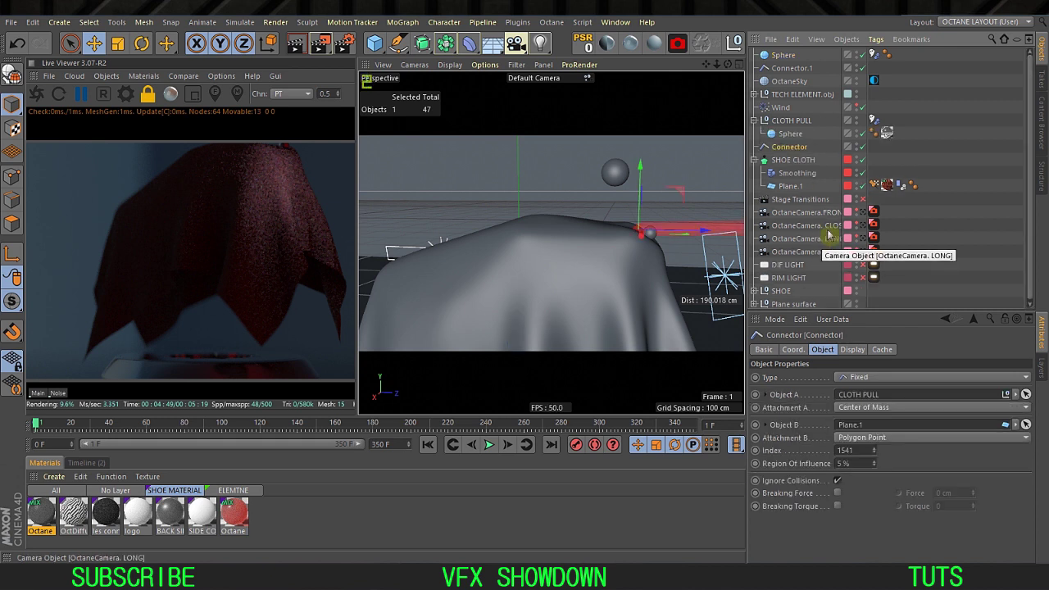
pyautogui.click(933, 181)
pyautogui.click(795, 122)
pyautogui.click(754, 122)
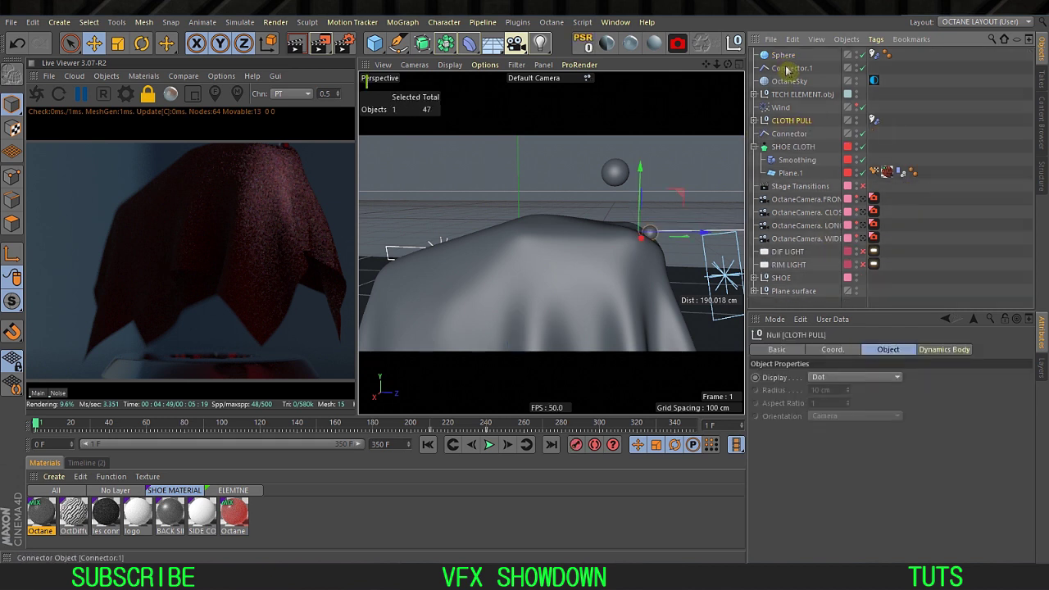
# Step: Assign Plane.1 from the SHOE CLOTH group as Object B of Connector.1
pyautogui.click(788, 69)
pyautogui.moveTo(841, 398); pyautogui.dragTo(841, 396)
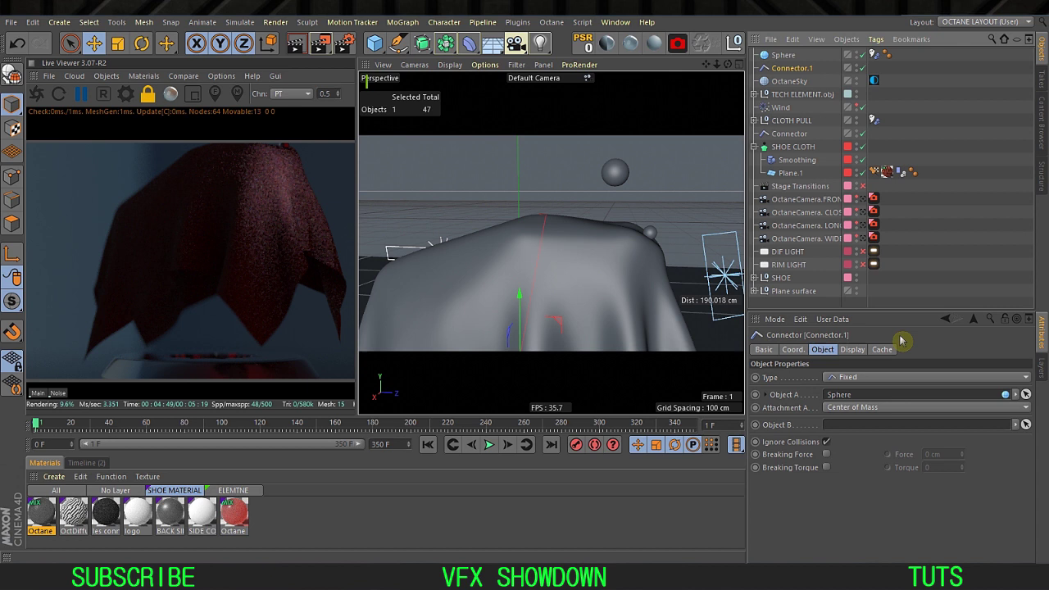
pyautogui.click(752, 147)
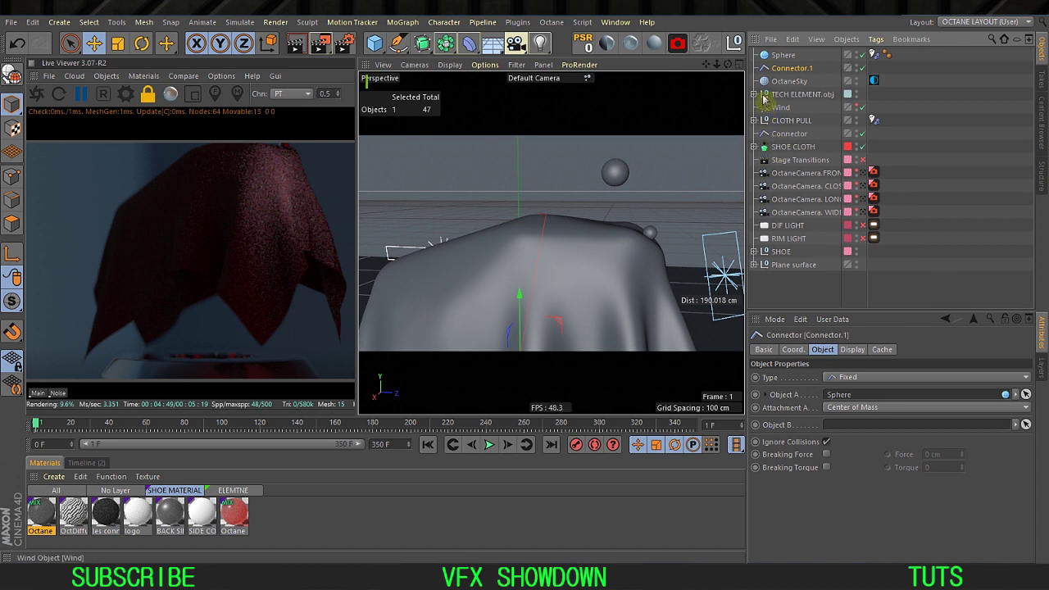
pyautogui.click(779, 134)
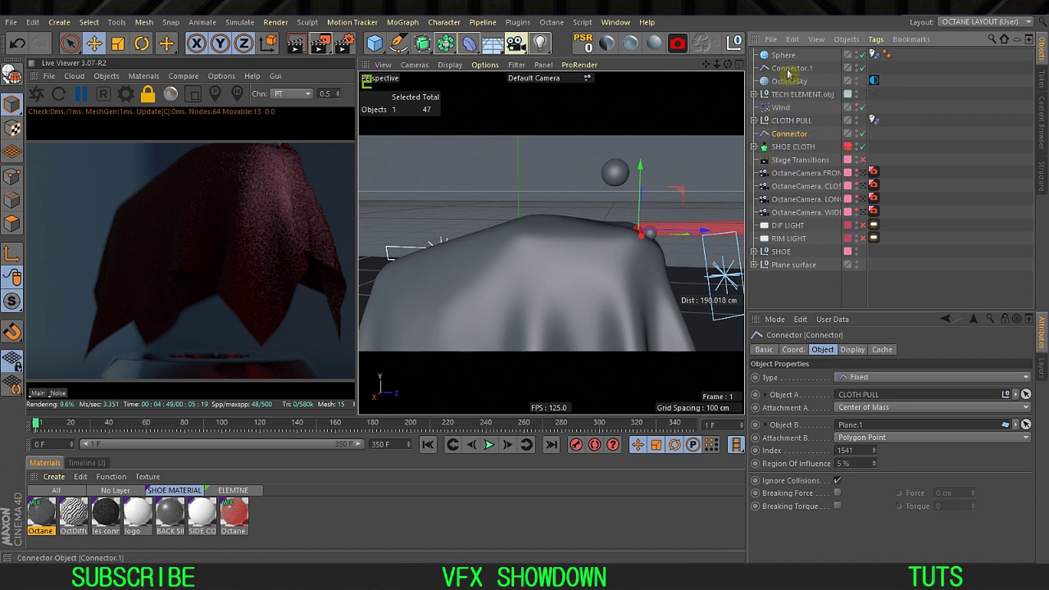
pyautogui.click(782, 70)
pyautogui.click(765, 151)
pyautogui.click(754, 147)
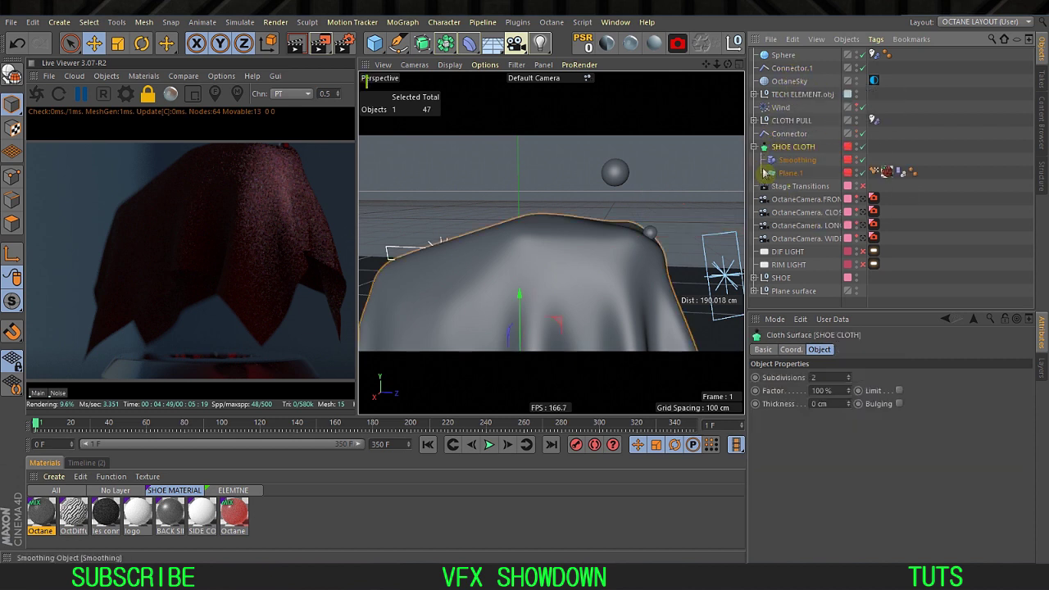
pyautogui.click(790, 70)
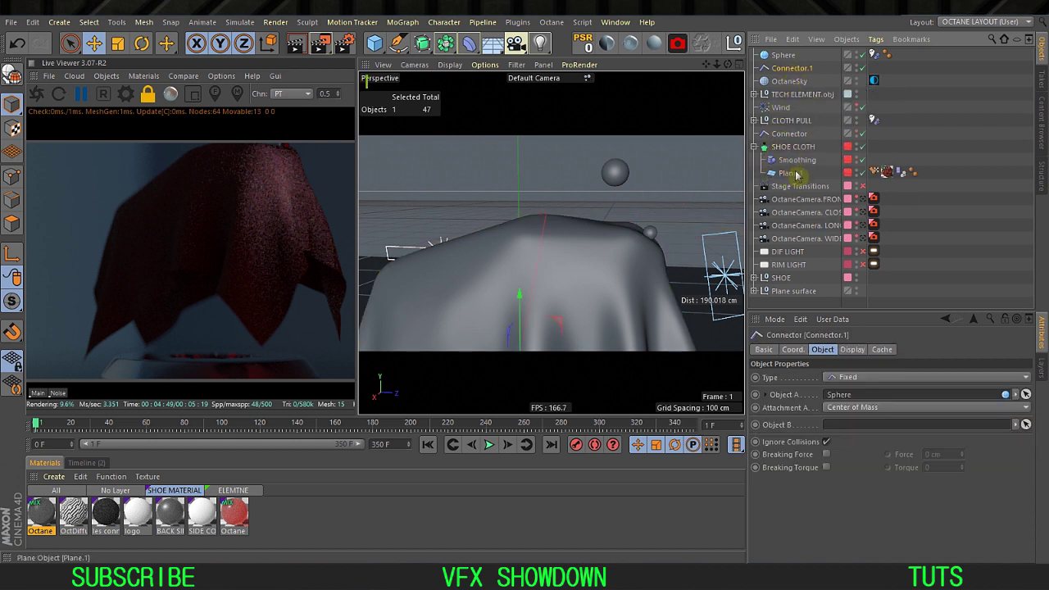
pyautogui.moveTo(849, 428); pyautogui.dragTo(849, 428)
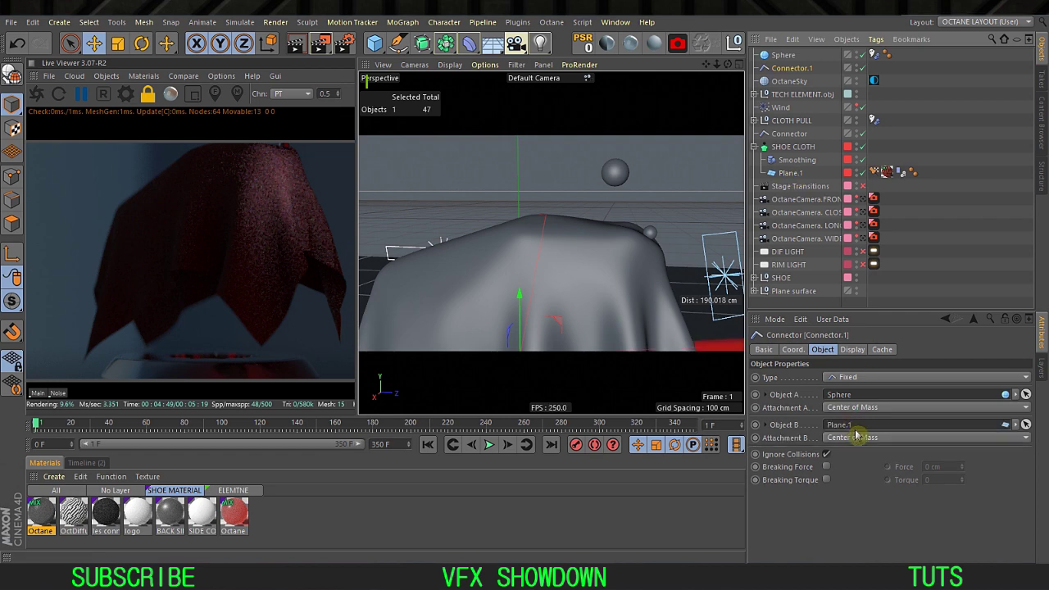
# Step: Set Attachment B of Connector.1 to Polygon Point
pyautogui.scroll(-10, 566, 262)
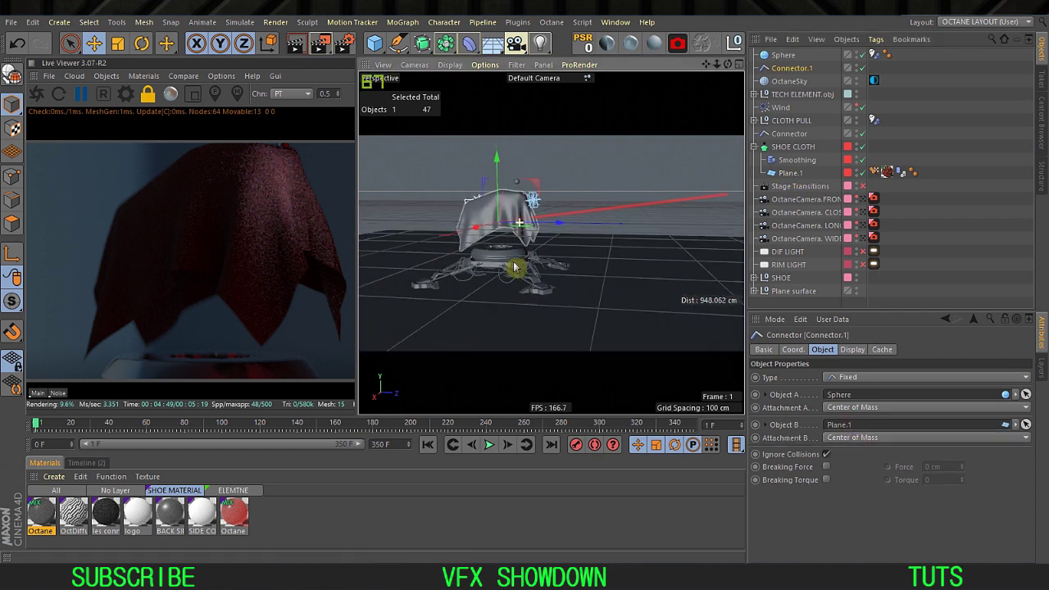
pyautogui.scroll(-3, 515, 266)
pyautogui.scroll(10, 566, 263)
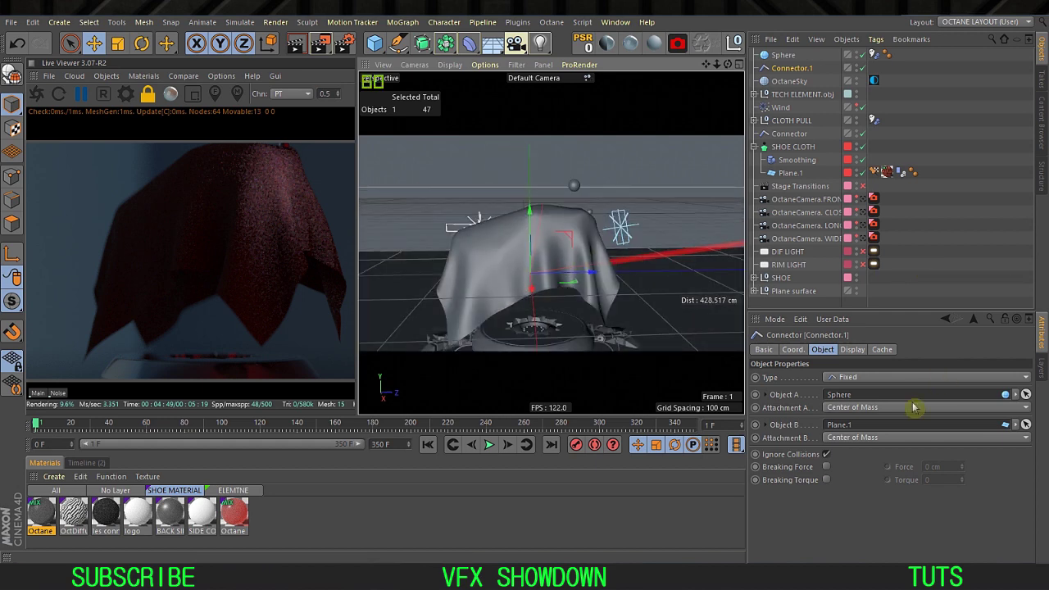
pyautogui.click(826, 454)
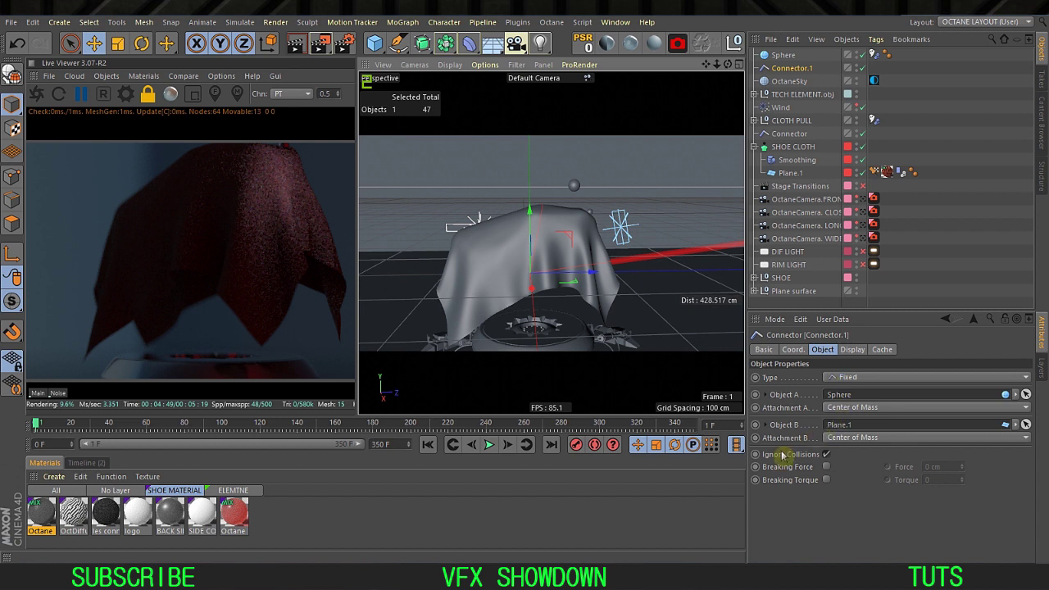
pyautogui.click(884, 439)
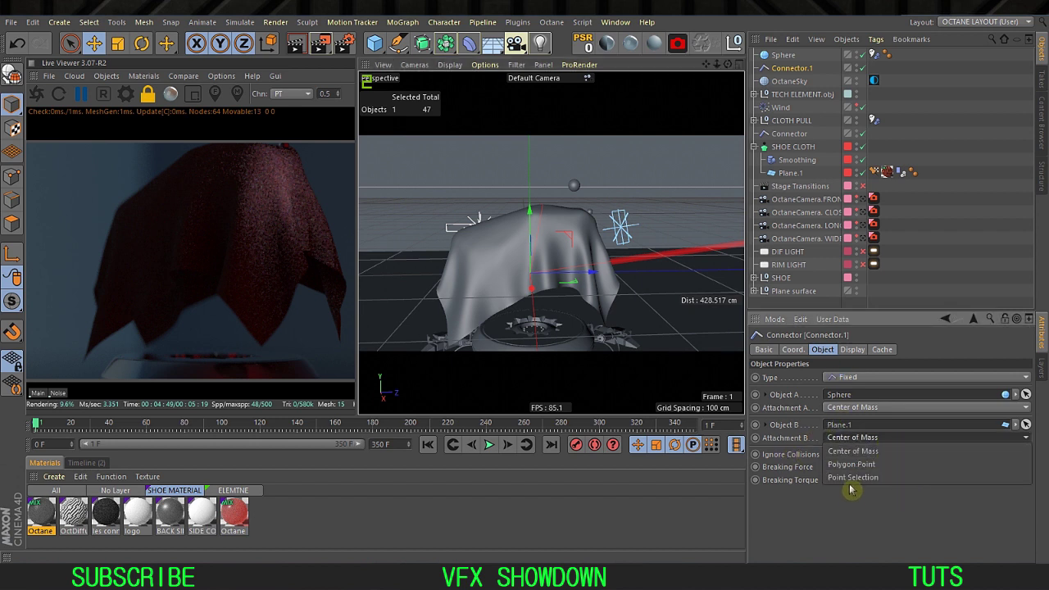
pyautogui.click(883, 466)
# Step: Set the attachment index of Connector.1 to 1541, matching the existing Connector
pyautogui.scroll(3, 570, 259)
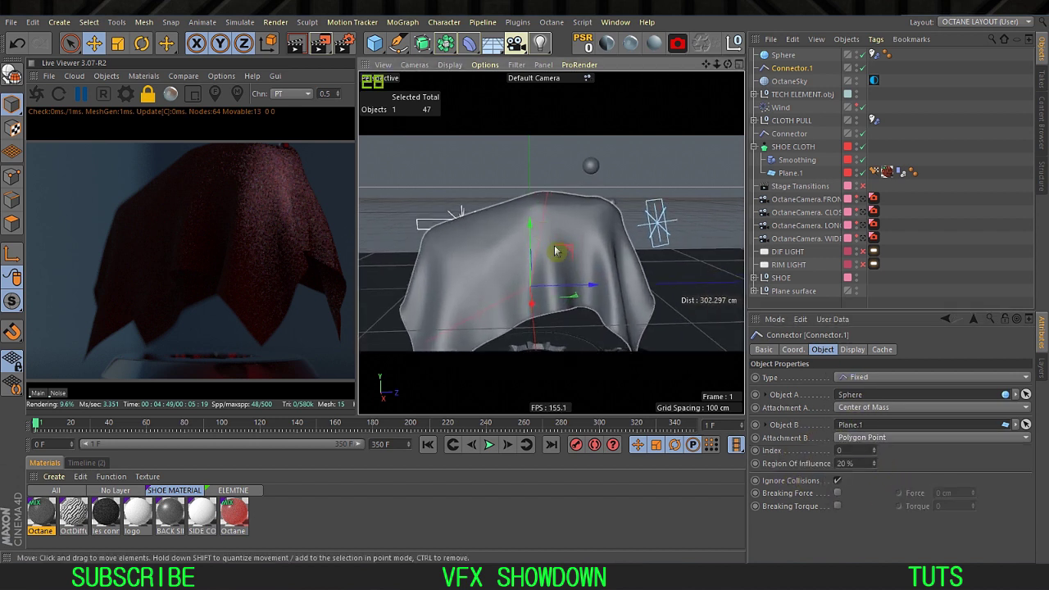
pyautogui.click(785, 132)
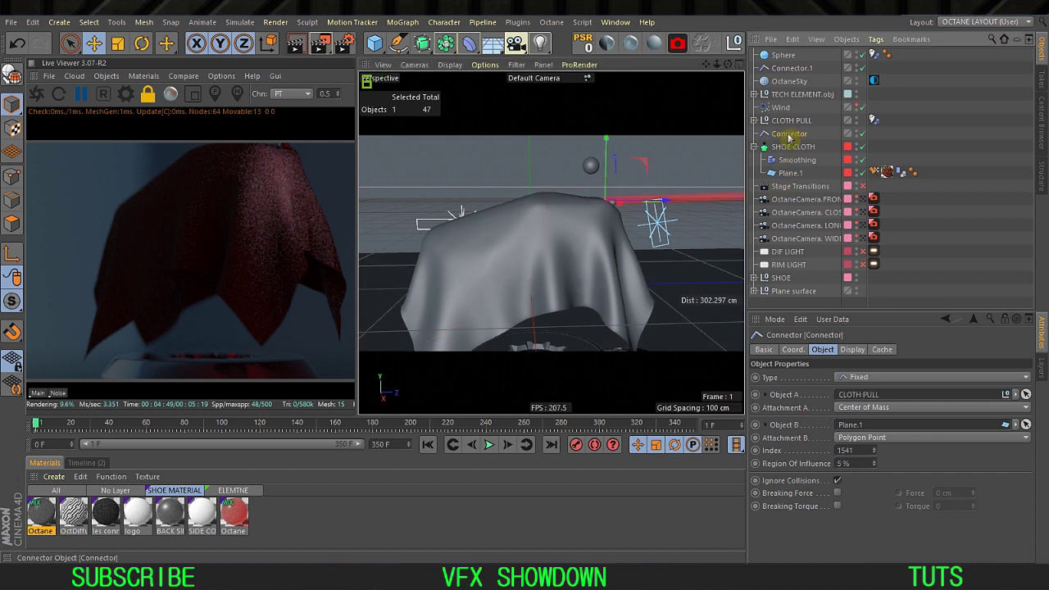
pyautogui.click(787, 68)
pyautogui.moveTo(857, 451); pyautogui.dragTo(773, 454)
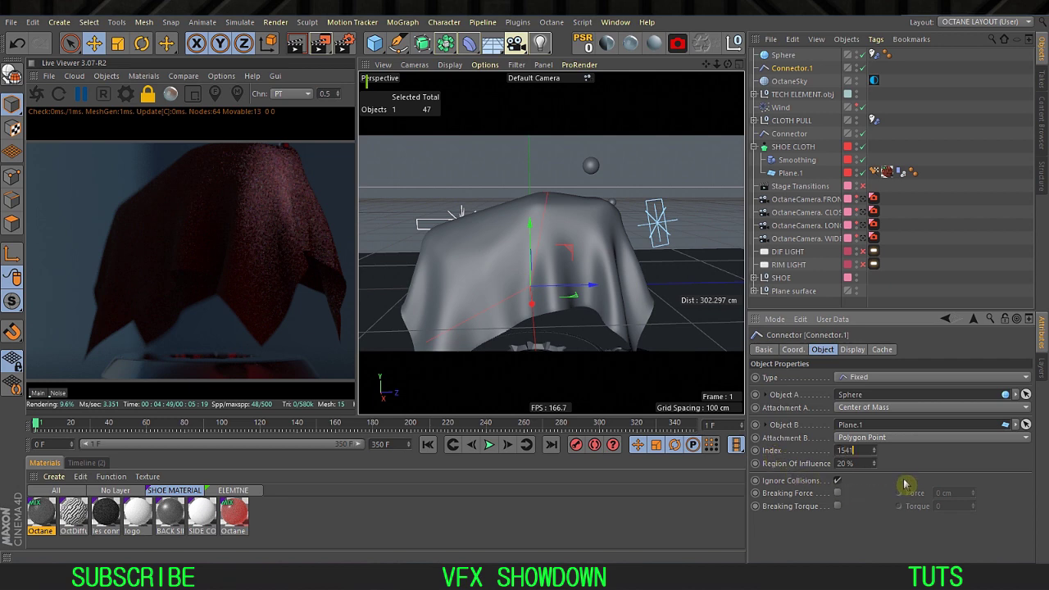
# Step: Examine where Connector.1 attaches to the cloth relative to the sphere, selecting the Sphere and Connector.1 in turn
pyautogui.keyDown('alt'); pyautogui.moveTo(571, 220); pyautogui.dragTo(591, 192, button='right'); pyautogui.keyUp('alt')
pyautogui.keyDown('alt'); pyautogui.moveTo(591, 191); pyautogui.dragTo(569, 241); pyautogui.keyUp('alt')
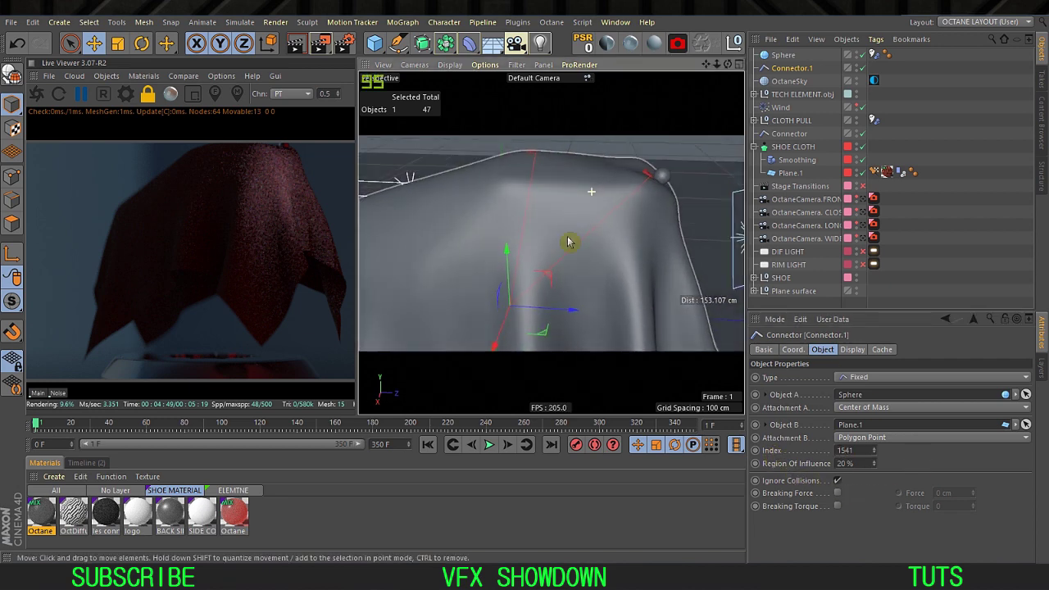
pyautogui.keyDown('alt'); pyautogui.moveTo(562, 189); pyautogui.dragTo(568, 226, button='right'); pyautogui.keyUp('alt')
pyautogui.keyDown('alt'); pyautogui.moveTo(567, 226); pyautogui.dragTo(590, 262, button='middle'); pyautogui.keyUp('alt')
pyautogui.click(783, 55)
pyautogui.moveTo(657, 153); pyautogui.dragTo(616, 154)
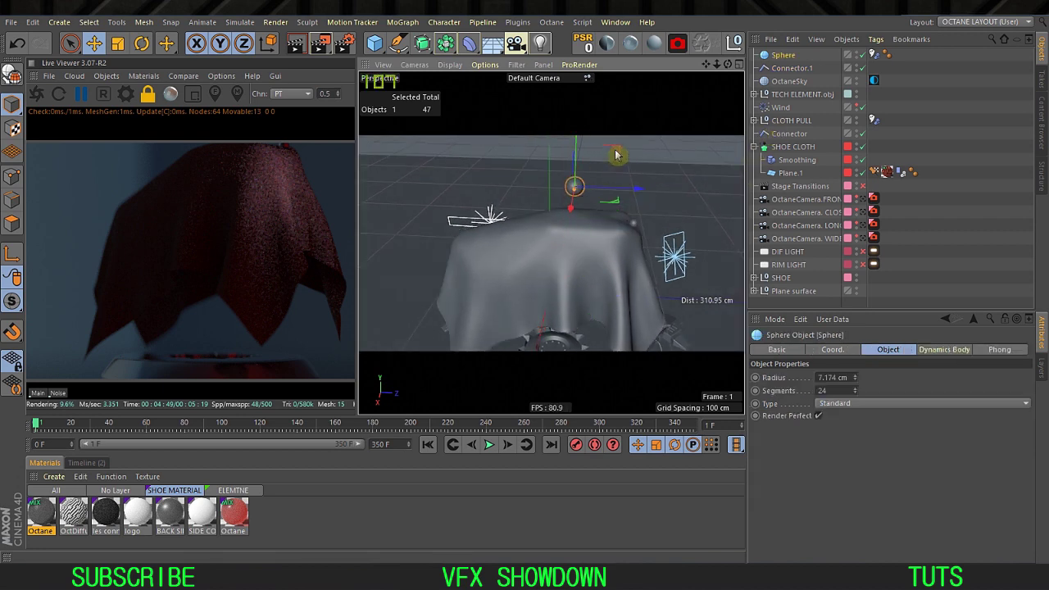
pyautogui.click(792, 69)
pyautogui.keyDown('alt'); pyautogui.moveTo(578, 237); pyautogui.dragTo(599, 195, button='right'); pyautogui.keyUp('alt')
pyautogui.keyDown('alt'); pyautogui.moveTo(596, 199); pyautogui.dragTo(528, 203); pyautogui.keyUp('alt')
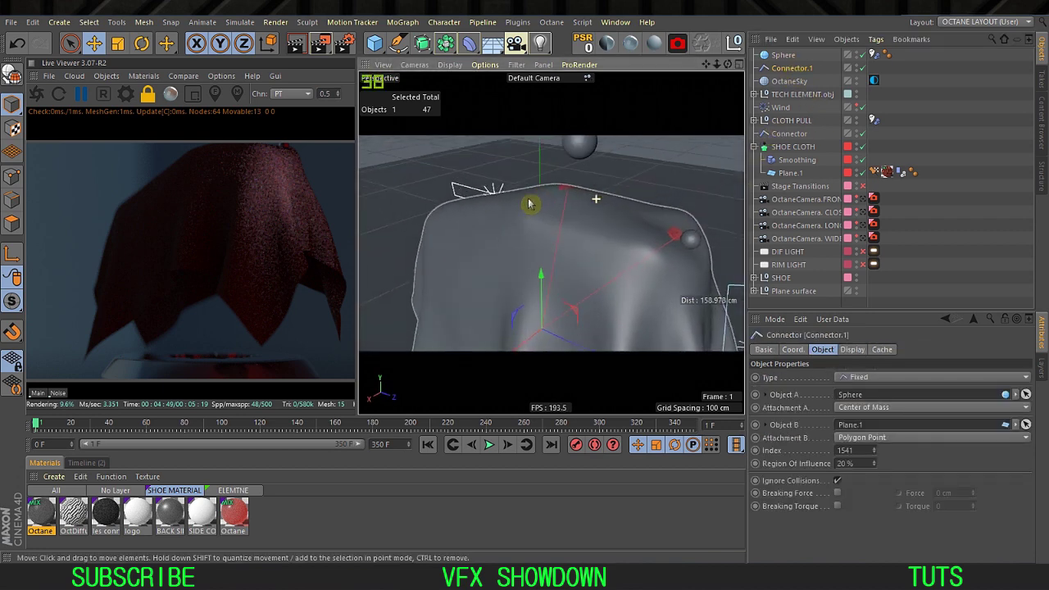
pyautogui.keyDown('alt'); pyautogui.moveTo(653, 237); pyautogui.dragTo(650, 225); pyautogui.keyUp('alt')
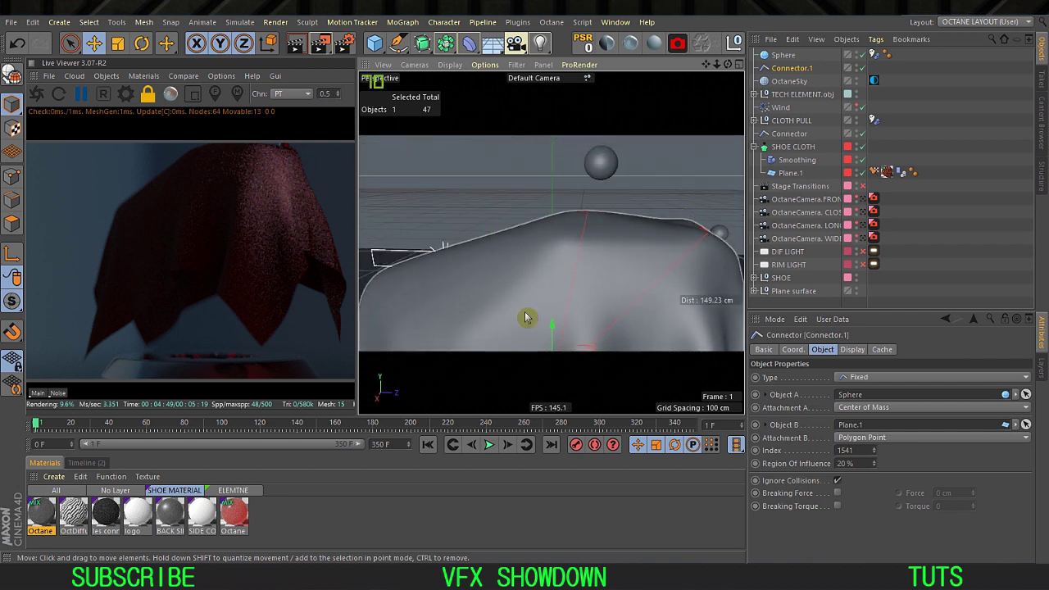
# Step: Scrub the cloth simulation to frame 245 to check the sphere's connection, and return to frame 1
pyautogui.moveTo(38, 426); pyautogui.dragTo(495, 444)
pyautogui.scroll(-5, 571, 290)
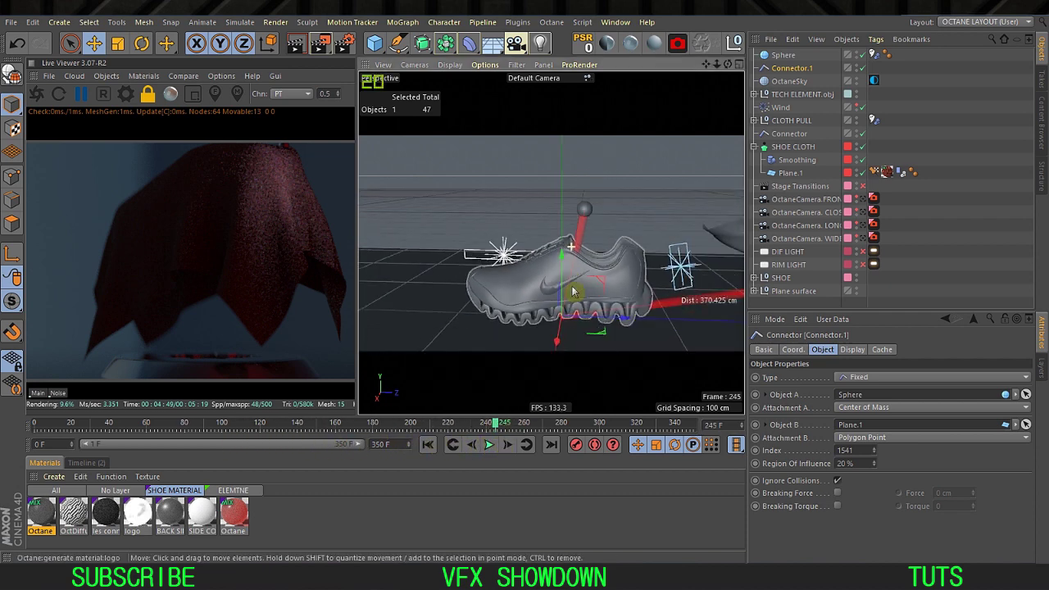
pyautogui.keyDown('alt'); pyautogui.moveTo(572, 360); pyautogui.dragTo(565, 297, button='middle'); pyautogui.keyUp('alt')
pyautogui.scroll(-3, 565, 297)
pyautogui.moveTo(495, 427); pyautogui.dragTo(31, 443)
# Step: Delete Connector.1 and the Sphere from the cloth scene, and play the cloth animation up to frame 21
pyautogui.click(784, 80)
pyautogui.click(787, 71)
pyautogui.press('Delete')
pyautogui.click(784, 57)
pyautogui.press('Delete')
pyautogui.click(490, 447)
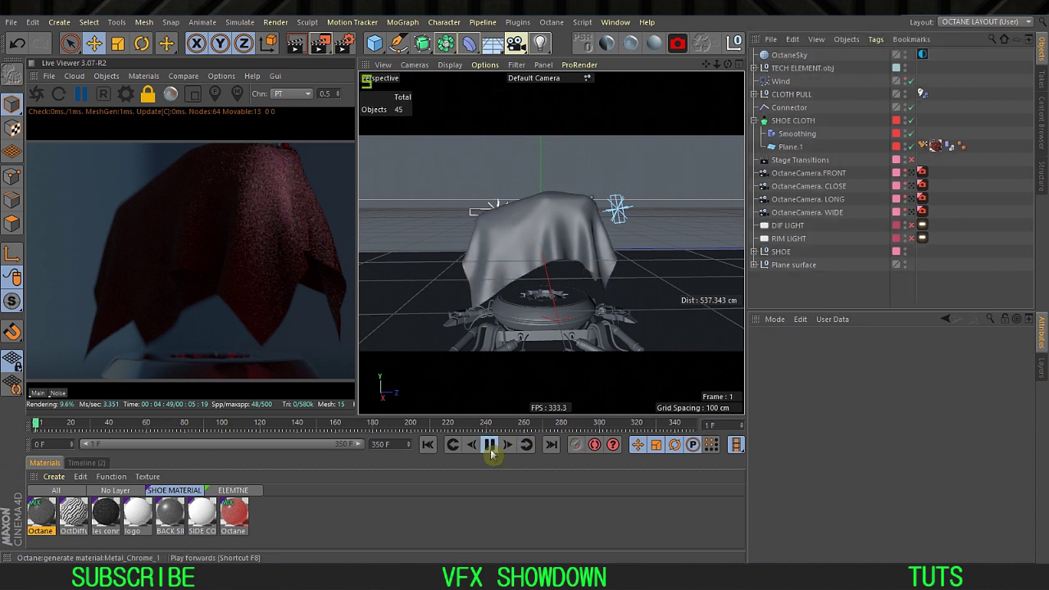
pyautogui.click(489, 447)
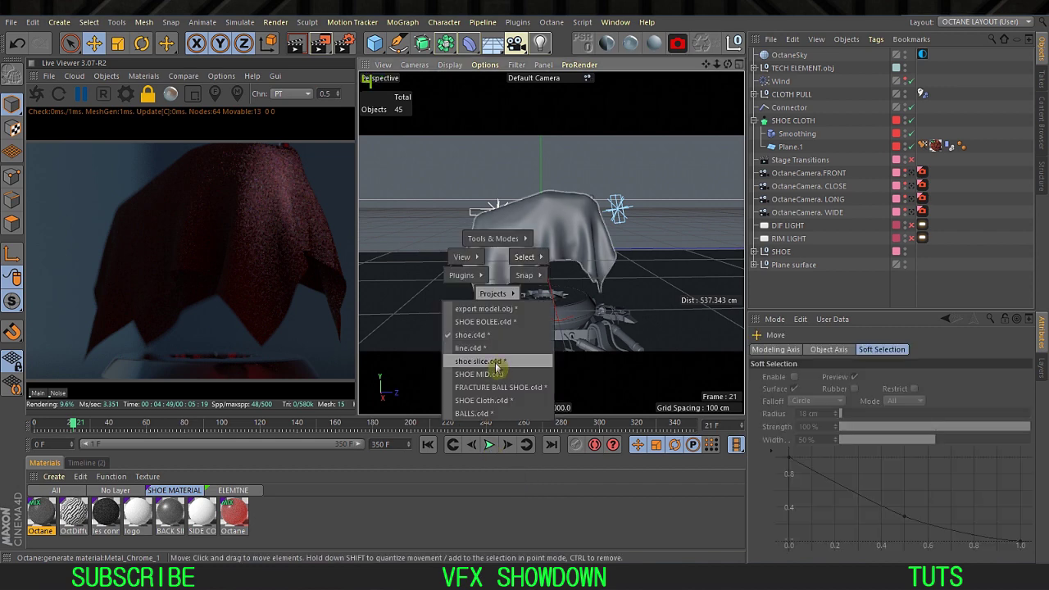
# Step: Switch to the shoe slice.c4d project, rewind to frame 0 and view the cube scene through the default camera
pyautogui.click(496, 369)
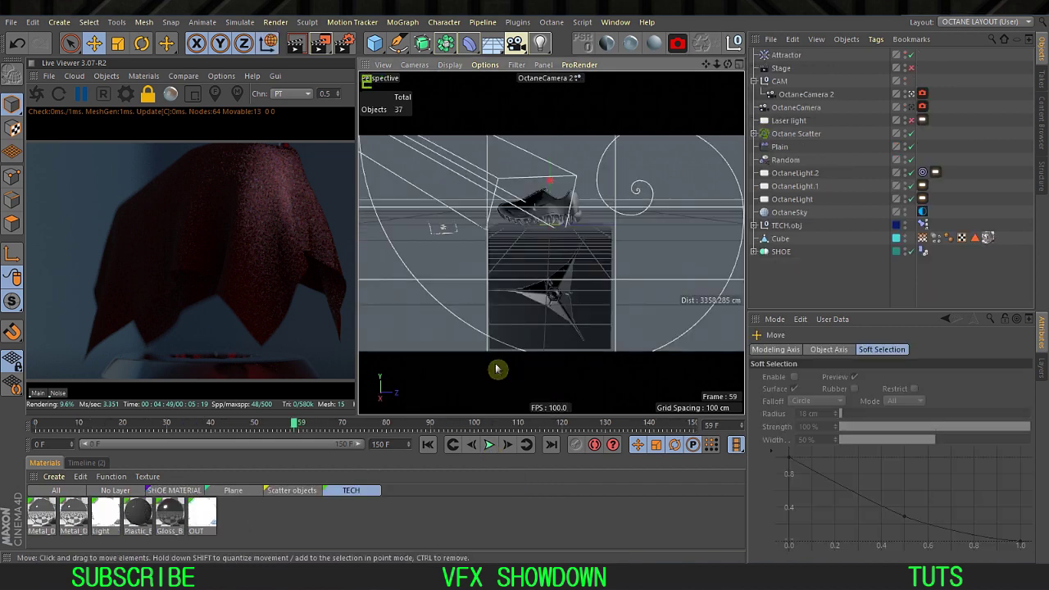
pyautogui.click(428, 445)
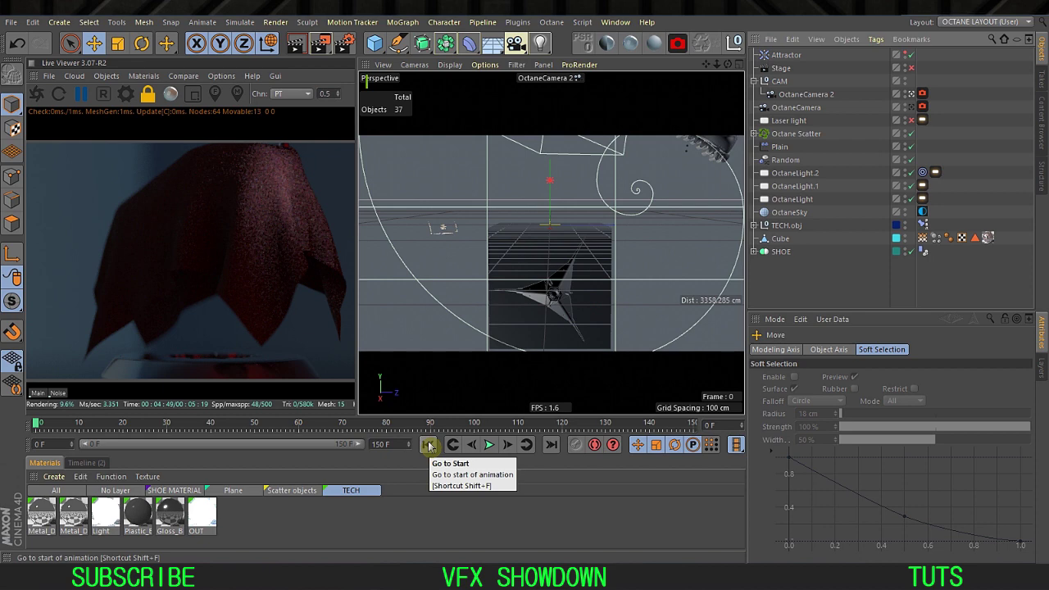
pyautogui.click(910, 96)
pyautogui.keyDown('alt'); pyautogui.moveTo(628, 199); pyautogui.dragTo(654, 218, button='right'); pyautogui.keyUp('alt')
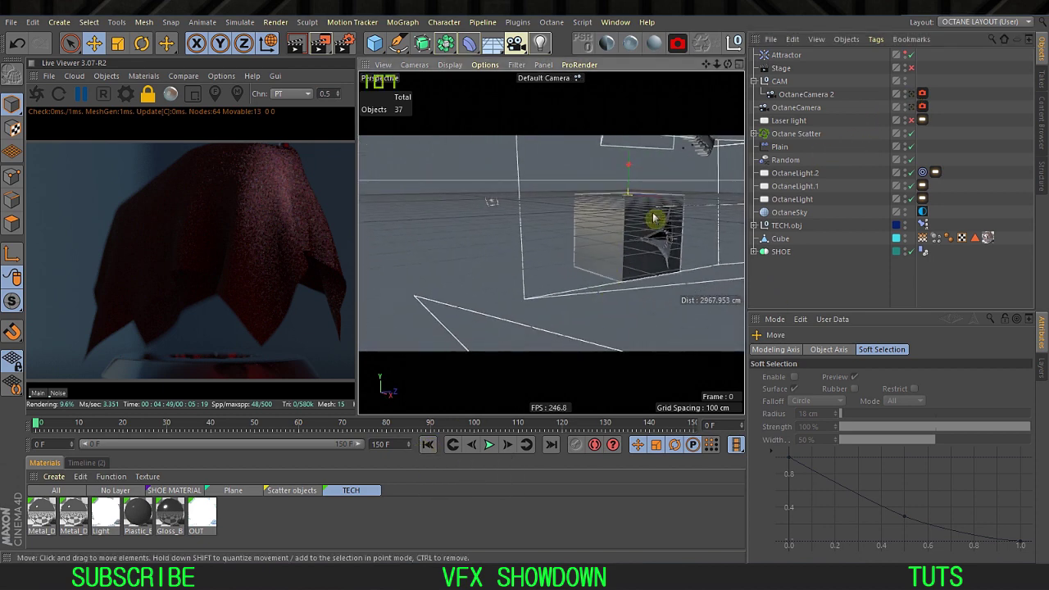
pyautogui.keyDown('alt'); pyautogui.moveTo(654, 218); pyautogui.dragTo(558, 289); pyautogui.keyUp('alt')
# Step: Play the shoe slice animation, advance it to frame 74 and select the Cube under the shoe
pyautogui.click(486, 449)
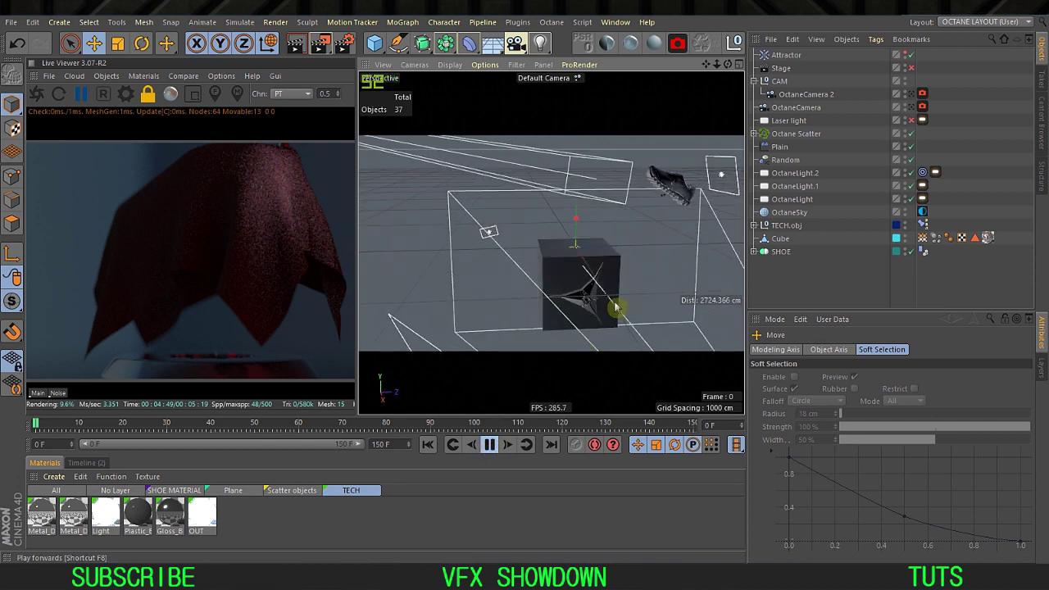
pyautogui.click(489, 446)
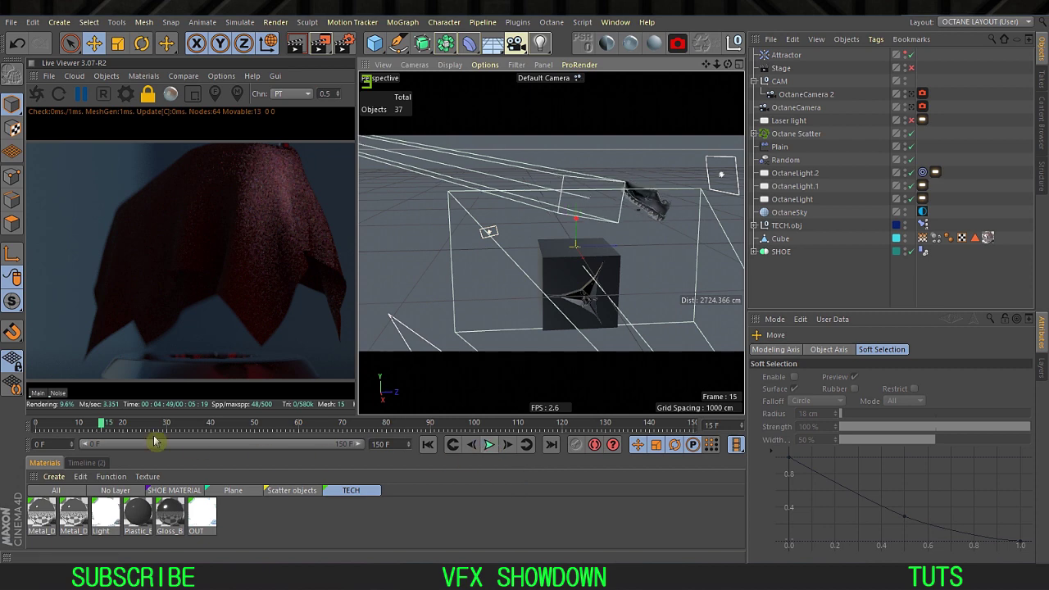
pyautogui.moveTo(157, 429); pyautogui.dragTo(361, 428)
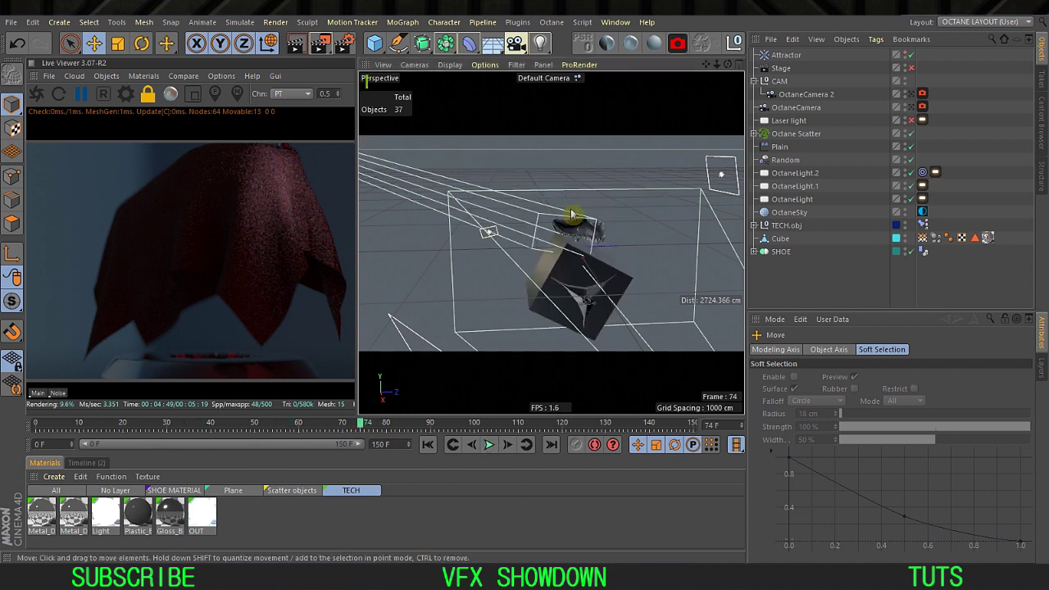
pyautogui.click(571, 277)
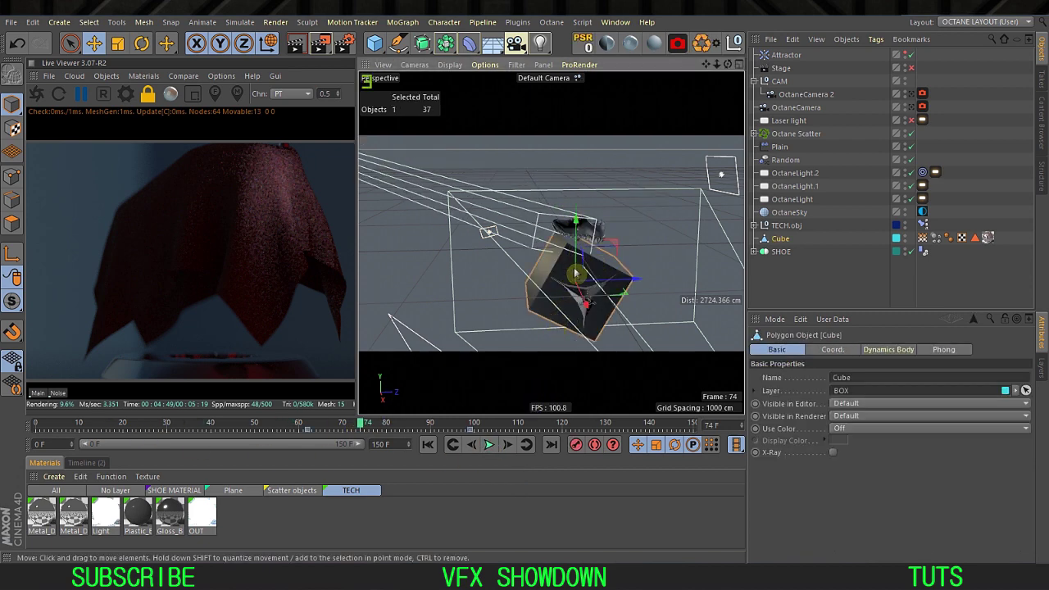
pyautogui.scroll(7, 559, 258)
pyautogui.moveTo(552, 254)
pyautogui.keyDown('alt'); pyautogui.mouseDown()
pyautogui.moveTo(548, 239)
pyautogui.moveTo(547, 248)
pyautogui.mouseUp(); pyautogui.keyUp('alt')
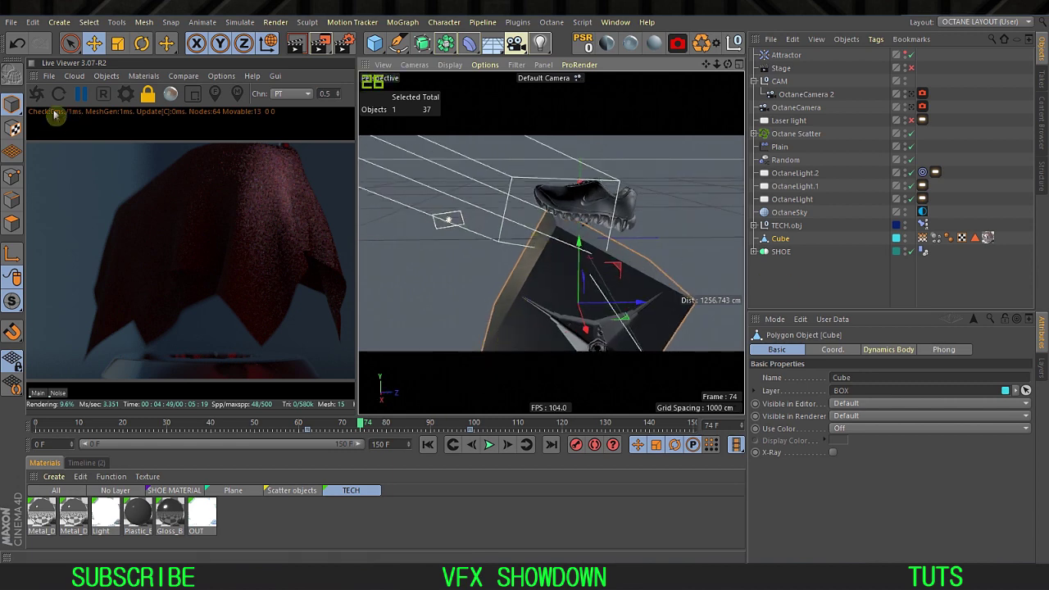
# Step: Start the Octane live render and switch the Stage object on and off again
pyautogui.click(36, 94)
pyautogui.click(911, 69)
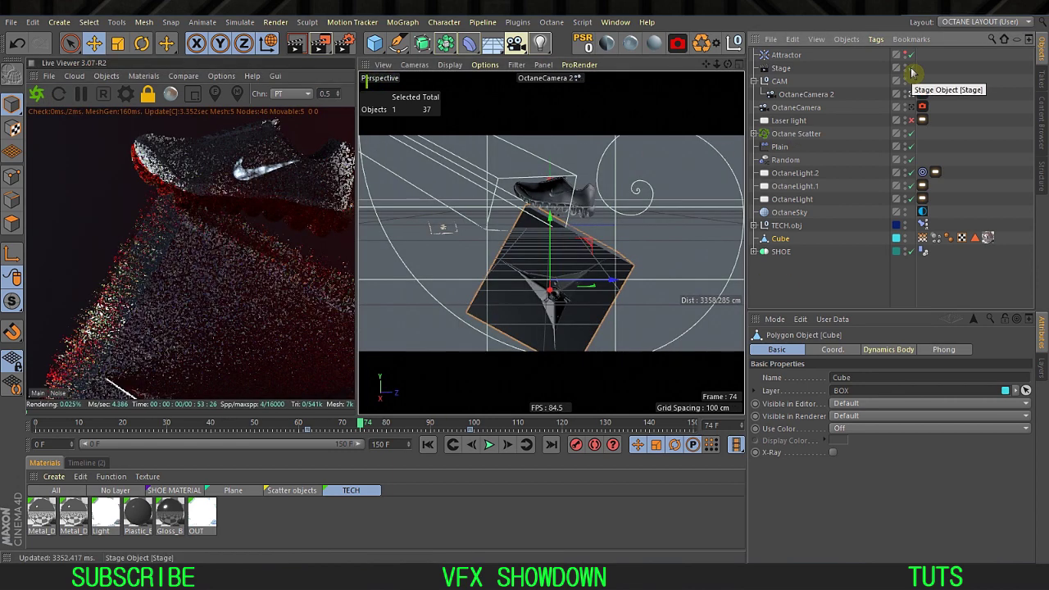
pyautogui.click(911, 69)
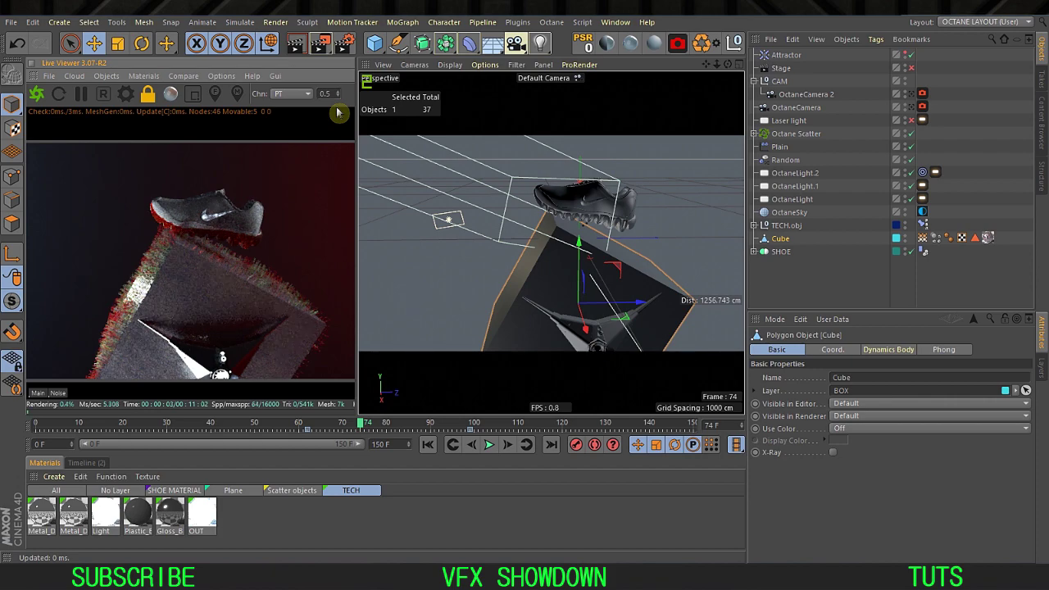
# Step: Examine the shoe and the tilted cube from several angles and distances in the live render
pyautogui.scroll(6, 562, 217)
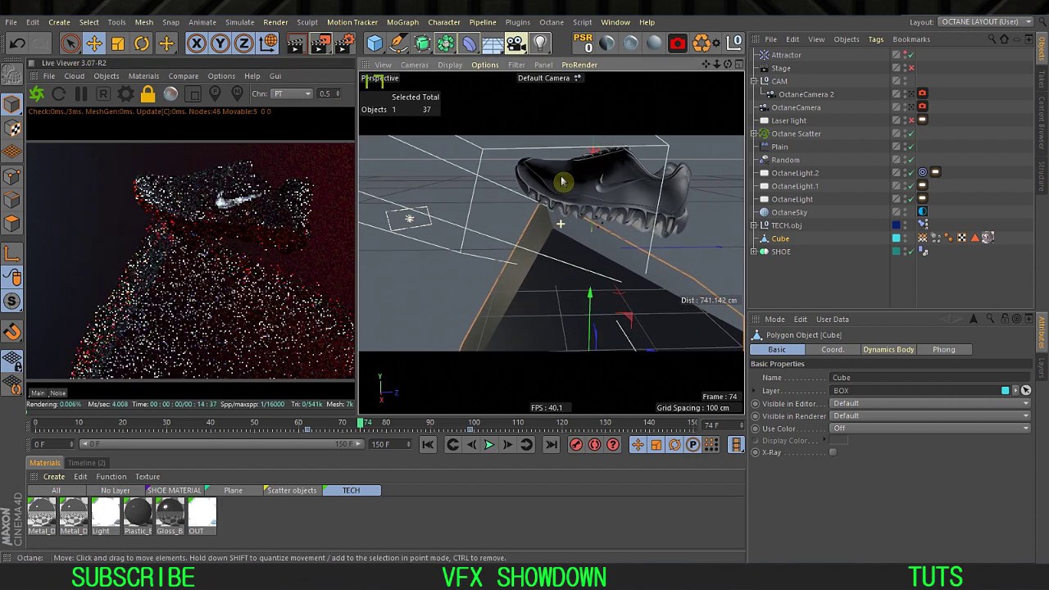
pyautogui.scroll(-6, 563, 201)
pyautogui.keyDown('alt'); pyautogui.moveTo(563, 201); pyautogui.dragTo(537, 222); pyautogui.keyUp('alt')
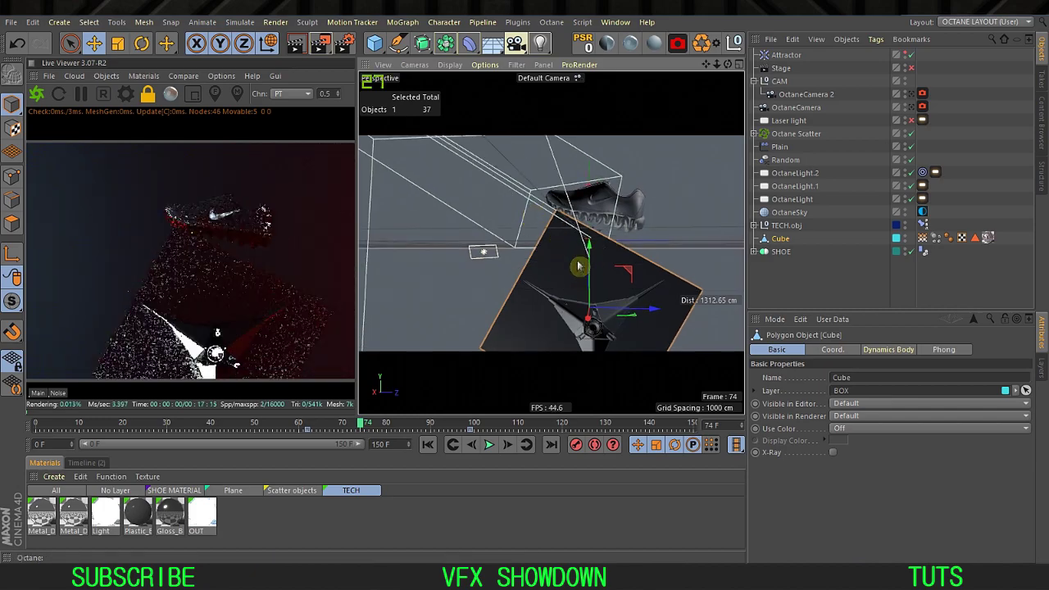
pyautogui.keyDown('alt'); pyautogui.moveTo(540, 264); pyautogui.dragTo(561, 289); pyautogui.keyUp('alt')
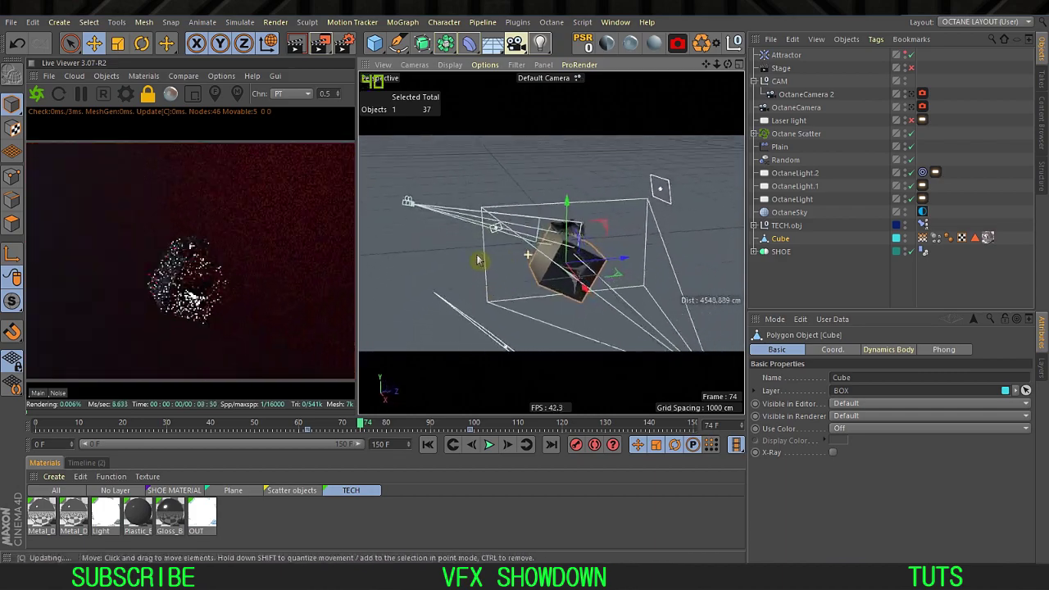
pyautogui.keyDown('alt'); pyautogui.moveTo(480, 260); pyautogui.dragTo(384, 195); pyautogui.keyUp('alt')
pyautogui.keyDown('alt'); pyautogui.moveTo(426, 299); pyautogui.dragTo(484, 231); pyautogui.keyUp('alt')
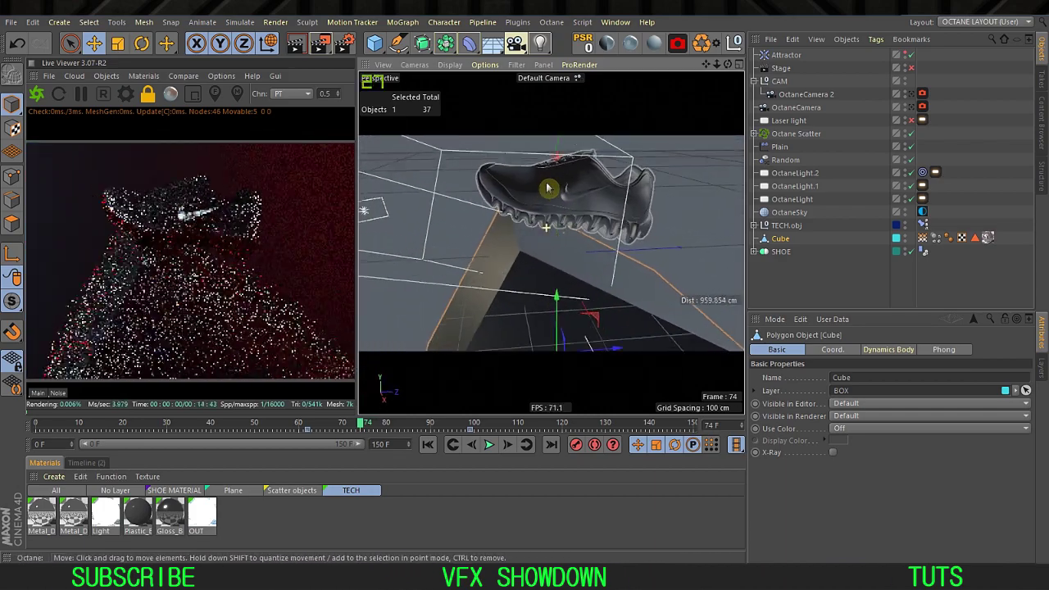
pyautogui.keyDown('alt'); pyautogui.moveTo(539, 180); pyautogui.dragTo(513, 177); pyautogui.keyUp('alt')
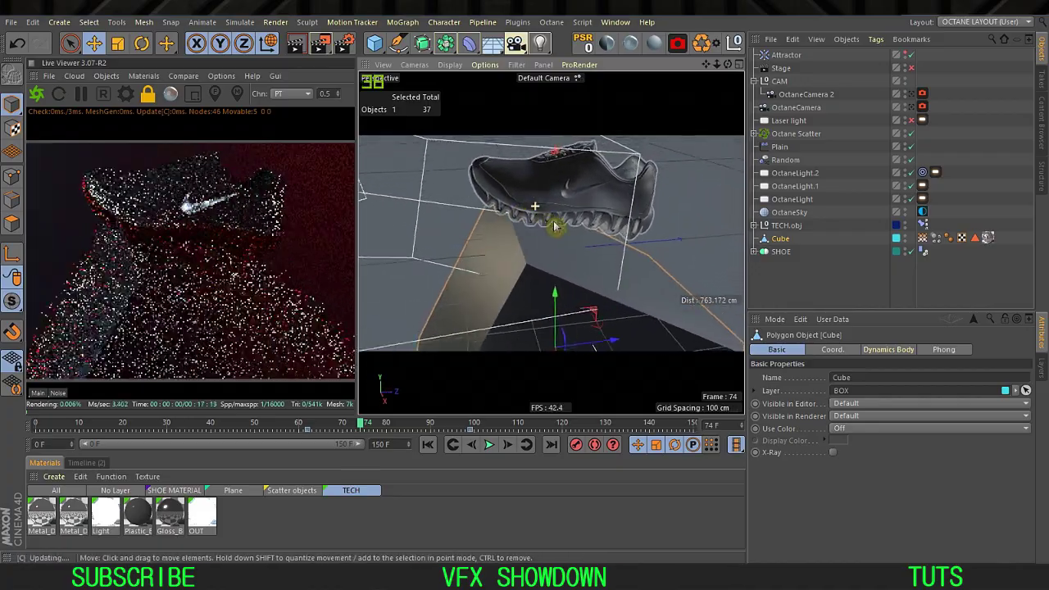
# Step: Examine the three-armed tech model on the cube's side and the shoe sole up close in the live render
pyautogui.moveTo(555, 227)
pyautogui.keyDown('alt'); pyautogui.mouseDown()
pyautogui.moveTo(620, 234)
pyautogui.moveTo(554, 213)
pyautogui.mouseUp(); pyautogui.keyUp('alt')
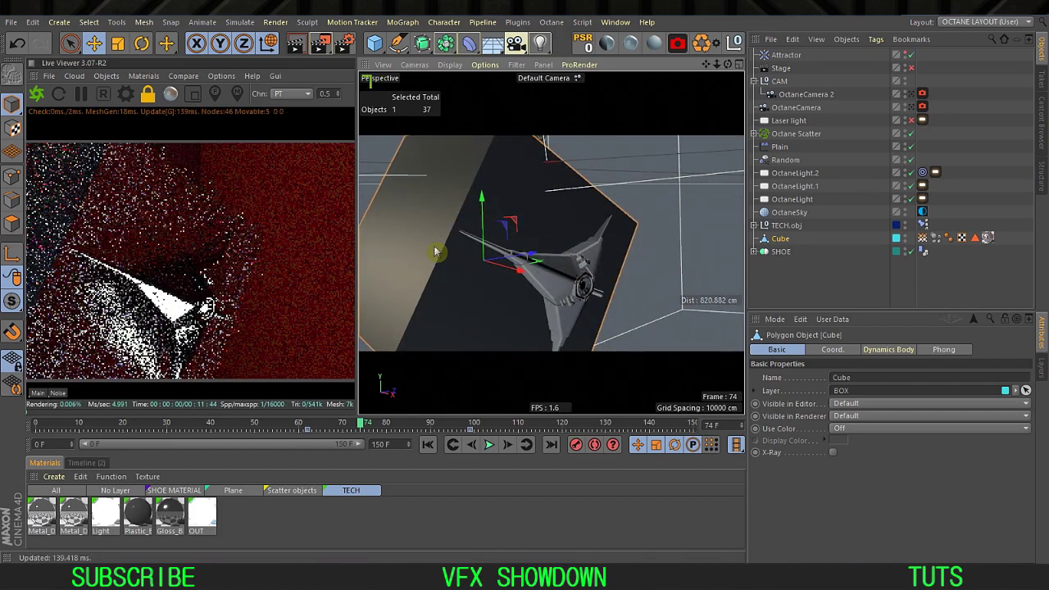
pyautogui.keyDown('alt'); pyautogui.moveTo(525, 223); pyautogui.dragTo(441, 207); pyautogui.keyUp('alt')
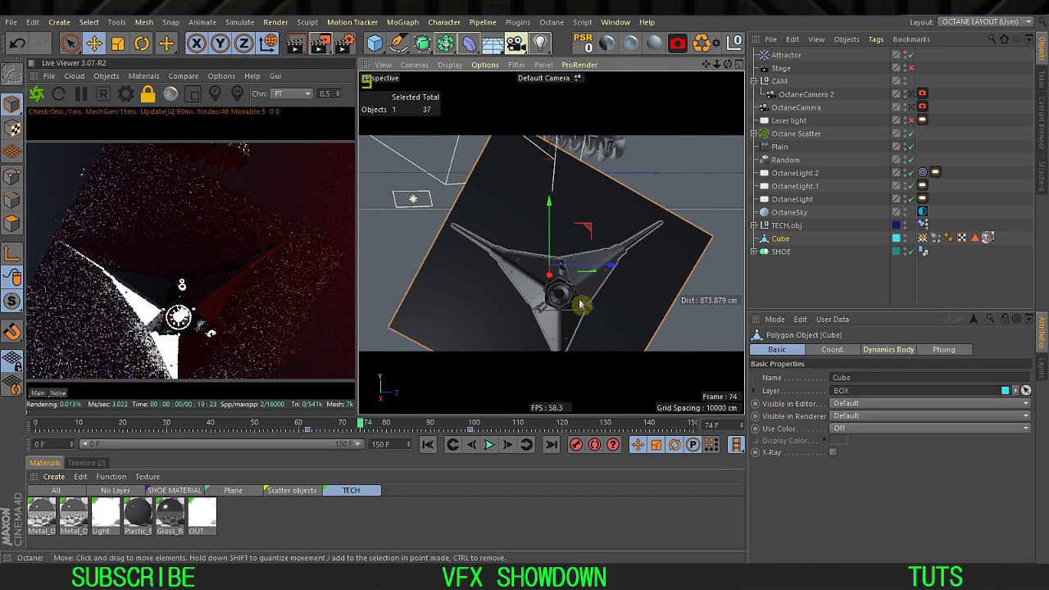
pyautogui.keyDown('alt'); pyautogui.moveTo(576, 304); pyautogui.dragTo(563, 228, button='right'); pyautogui.keyUp('alt')
pyautogui.keyDown('alt'); pyautogui.moveTo(562, 295); pyautogui.dragTo(557, 213, button='middle'); pyautogui.keyUp('alt')
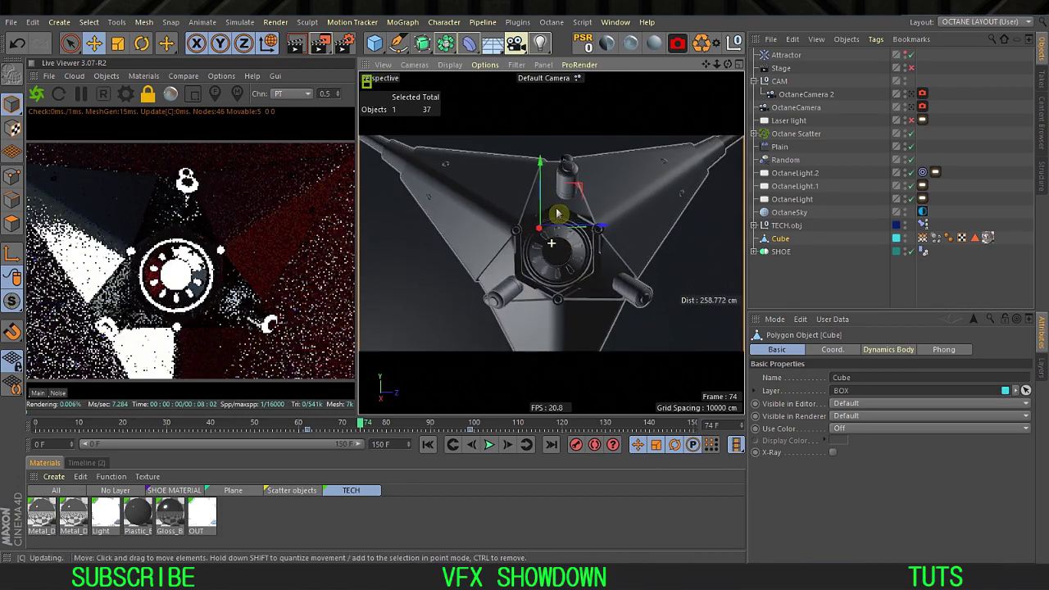
pyautogui.keyDown('alt'); pyautogui.moveTo(686, 213); pyautogui.dragTo(534, 200); pyautogui.keyUp('alt')
pyautogui.keyDown('alt'); pyautogui.moveTo(554, 272); pyautogui.dragTo(566, 295, button='middle'); pyautogui.keyUp('alt')
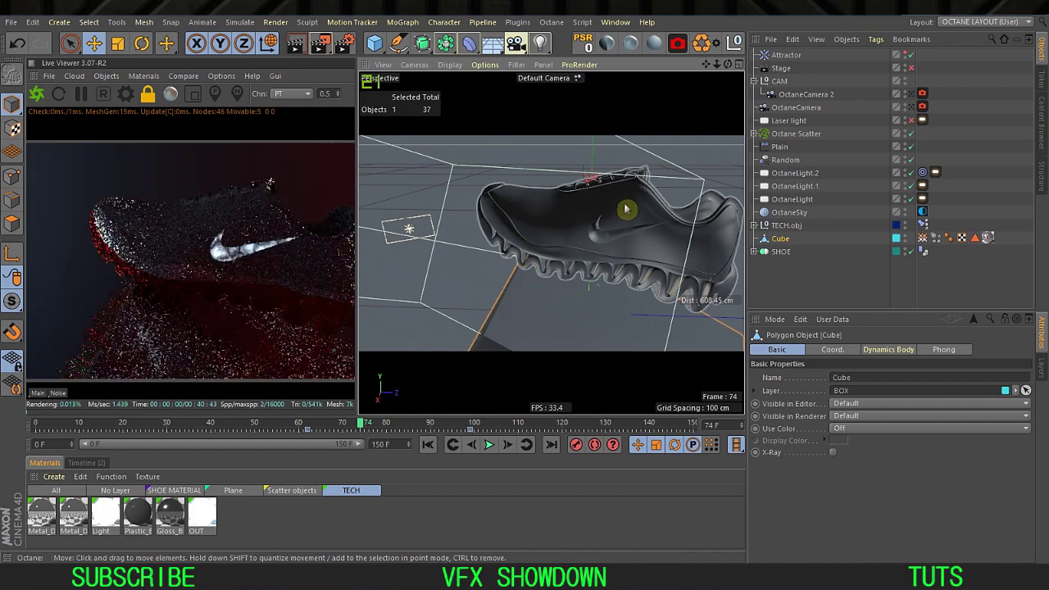
pyautogui.keyDown('alt'); pyautogui.moveTo(625, 209); pyautogui.dragTo(614, 228); pyautogui.keyUp('alt')
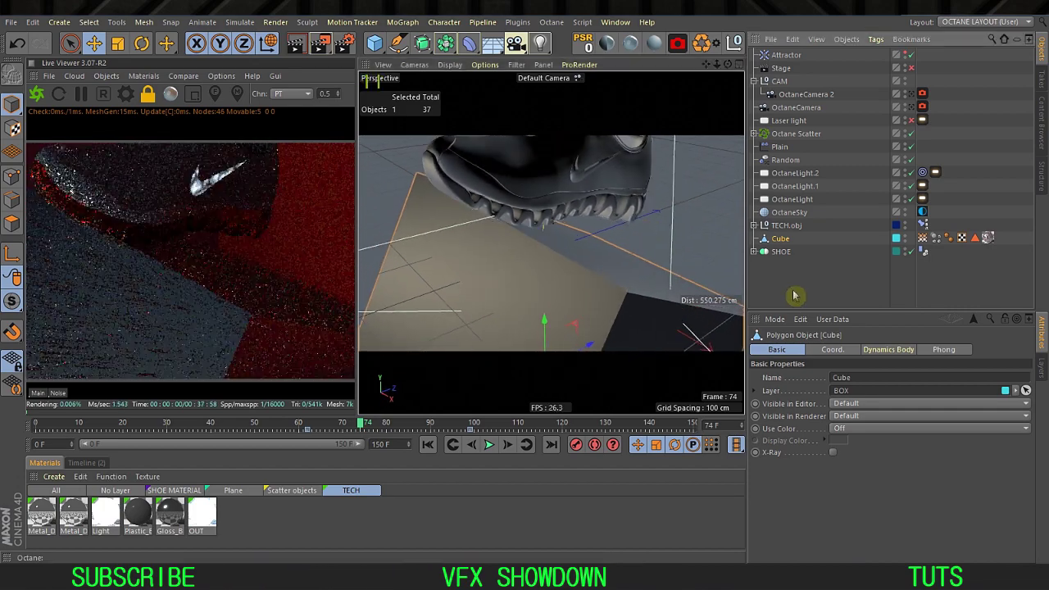
# Step: Set the Octane Scatter's count to 100000 and pause the live render
pyautogui.click(807, 294)
pyautogui.click(785, 134)
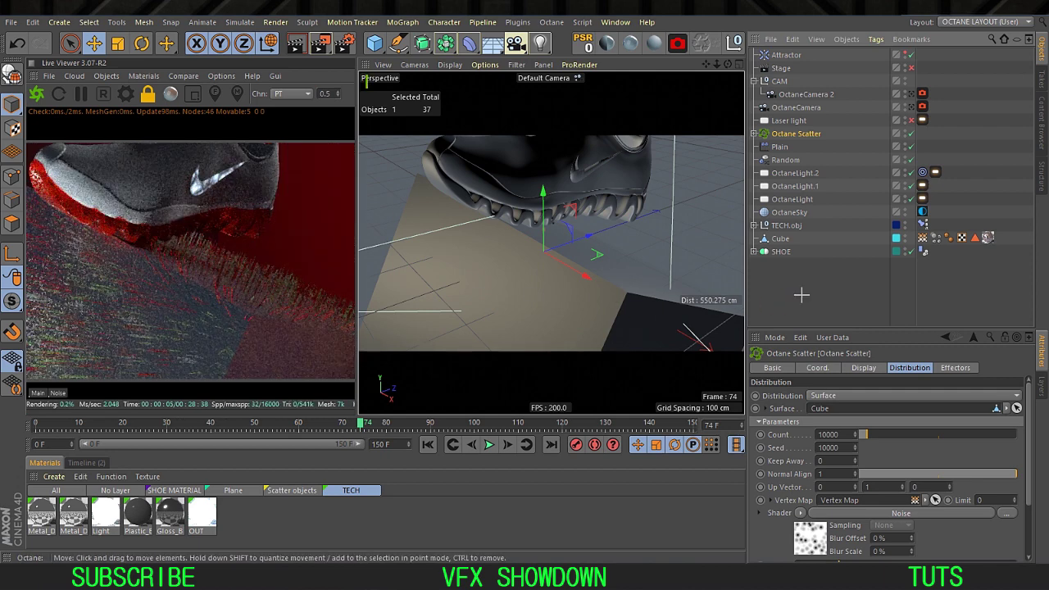
pyautogui.click(793, 302)
pyautogui.click(796, 135)
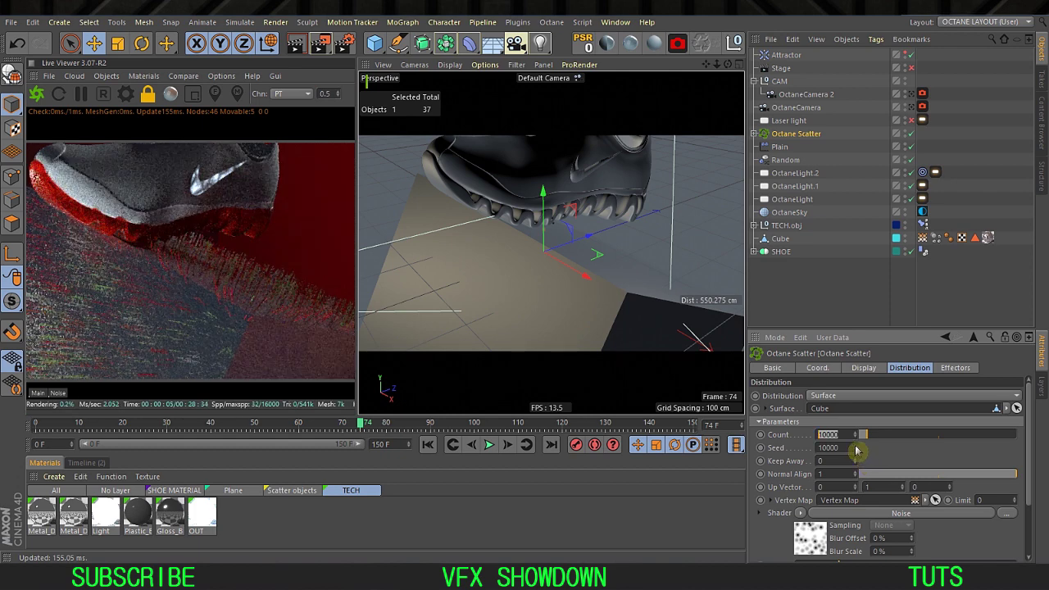
pyautogui.press('Return')
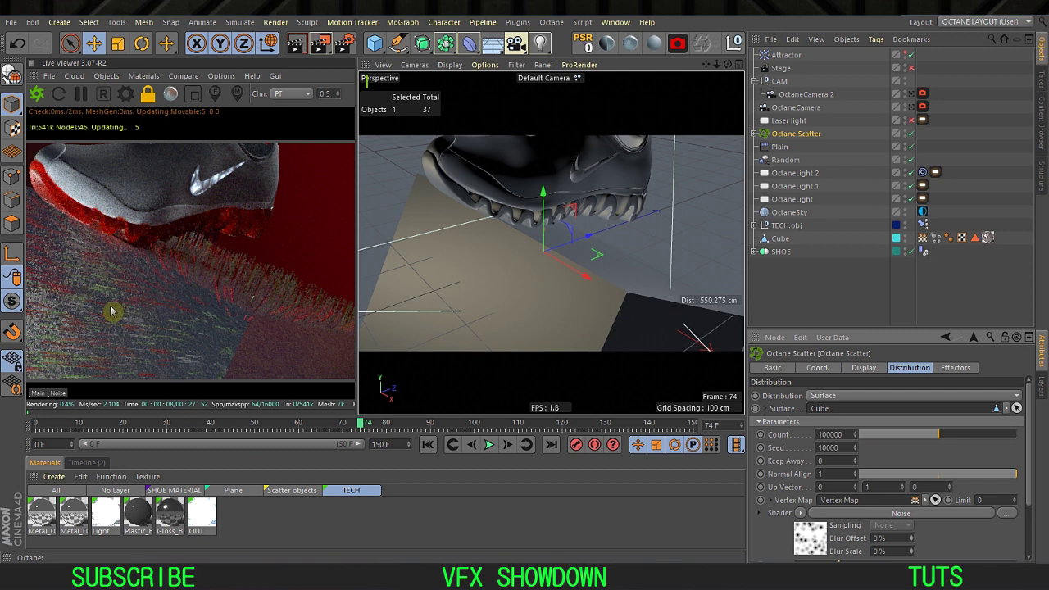
pyautogui.click(844, 301)
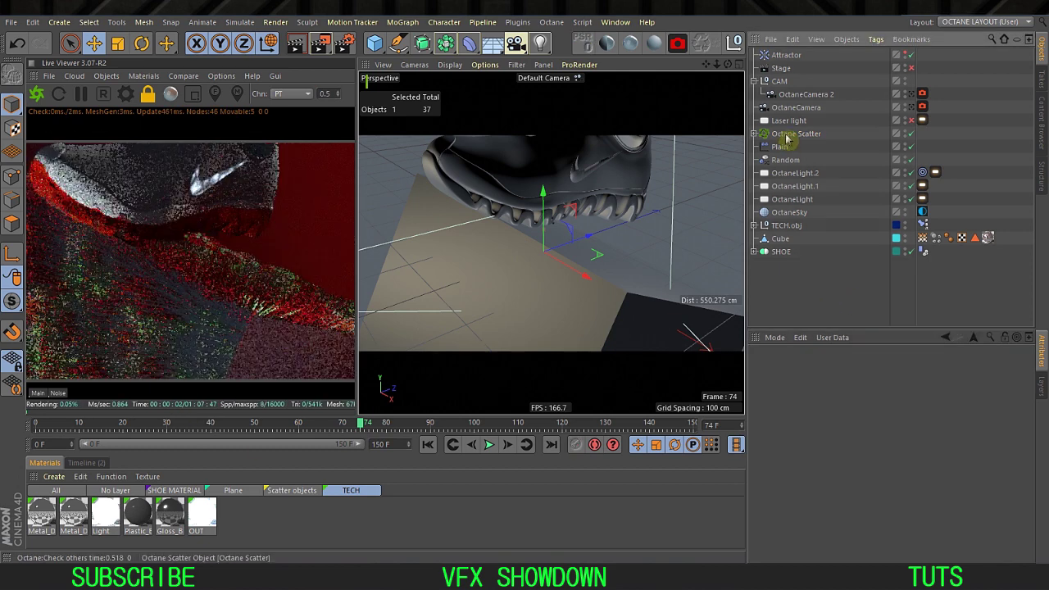
pyautogui.click(82, 99)
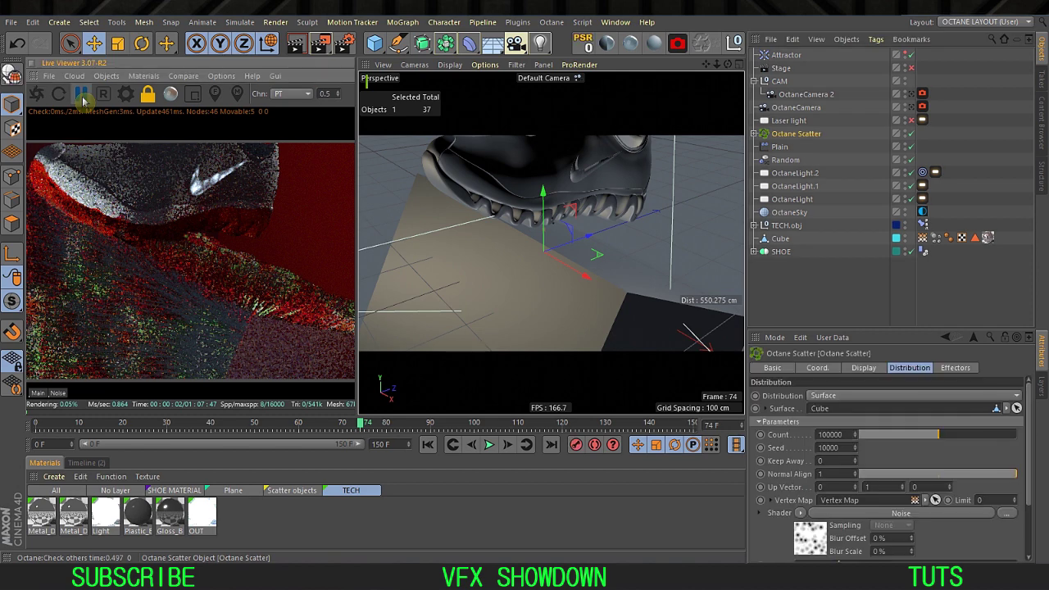
# Step: Create a new empty project and start the Octane live render for it
pyautogui.click(14, 26)
pyautogui.click(32, 35)
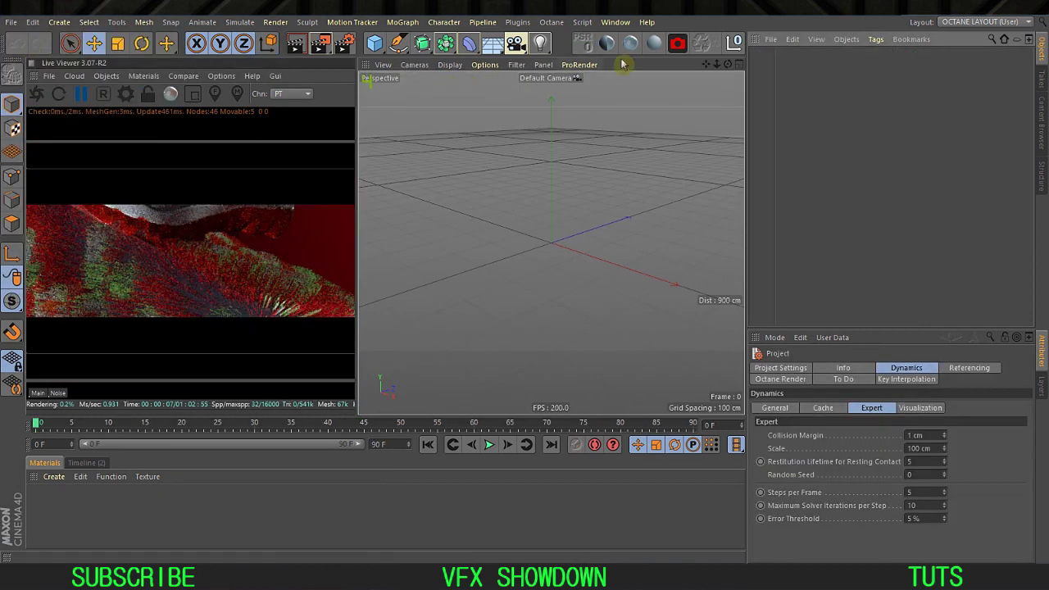
pyautogui.click(36, 94)
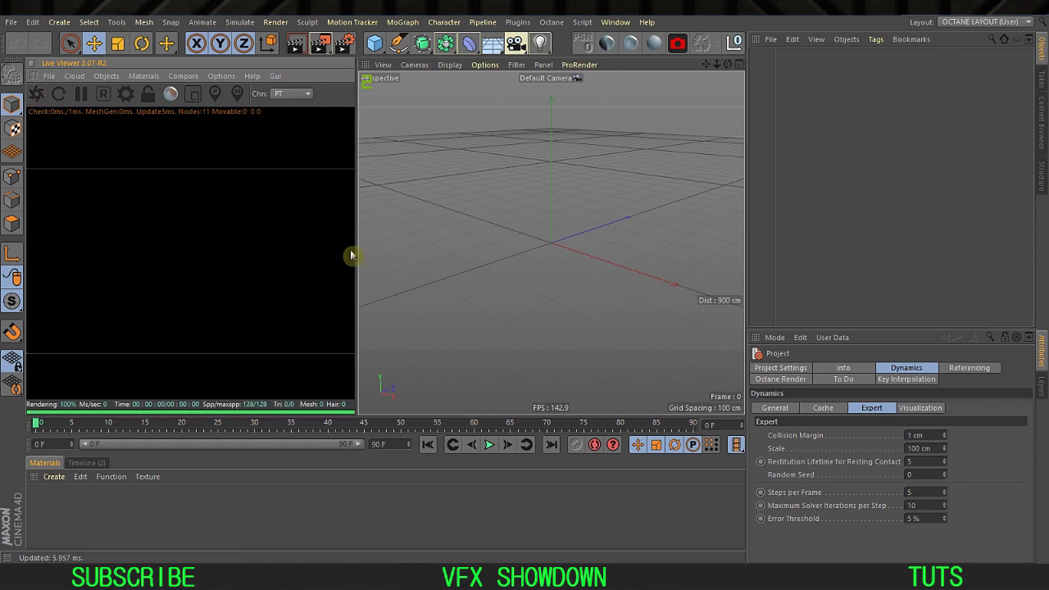
# Step: Add an Octane Scatter object to the empty scene and select it
pyautogui.click(105, 76)
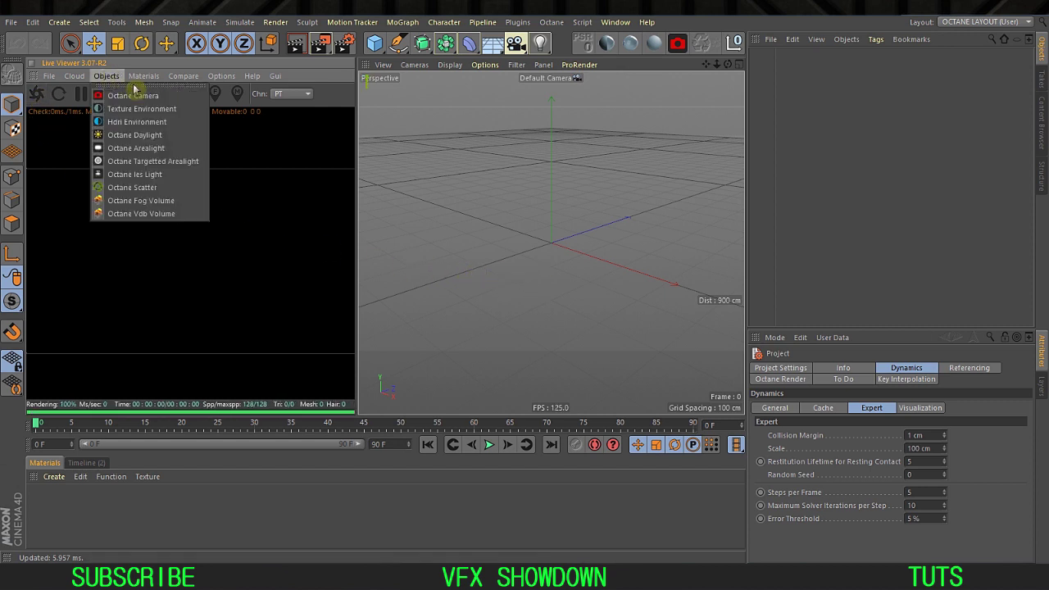
pyautogui.click(135, 187)
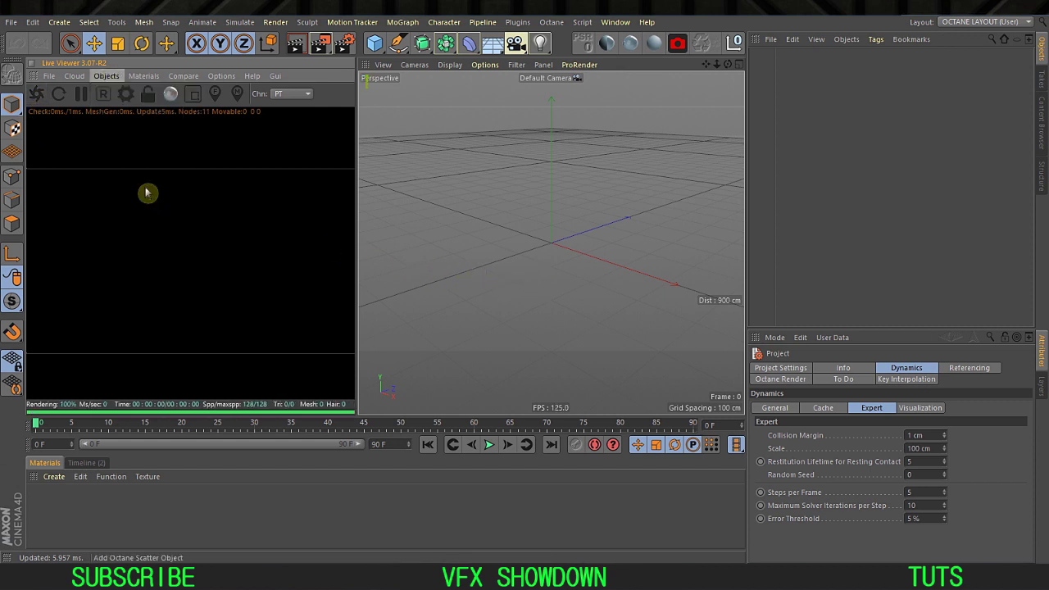
pyautogui.moveTo(851, 200); pyautogui.dragTo(903, 195)
pyautogui.click(797, 57)
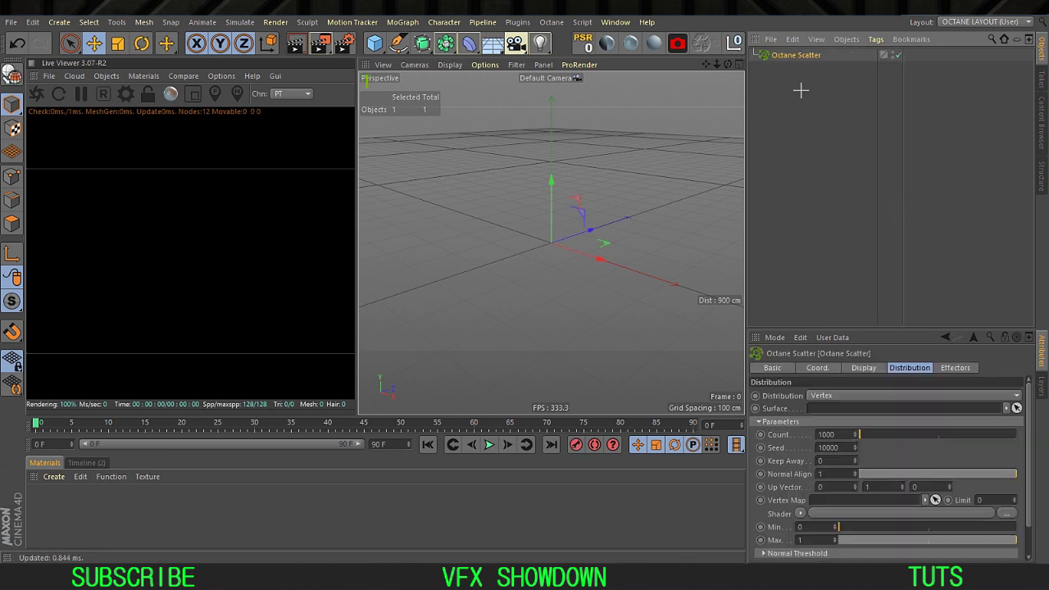
pyautogui.click(801, 90)
pyautogui.click(795, 58)
pyautogui.click(793, 90)
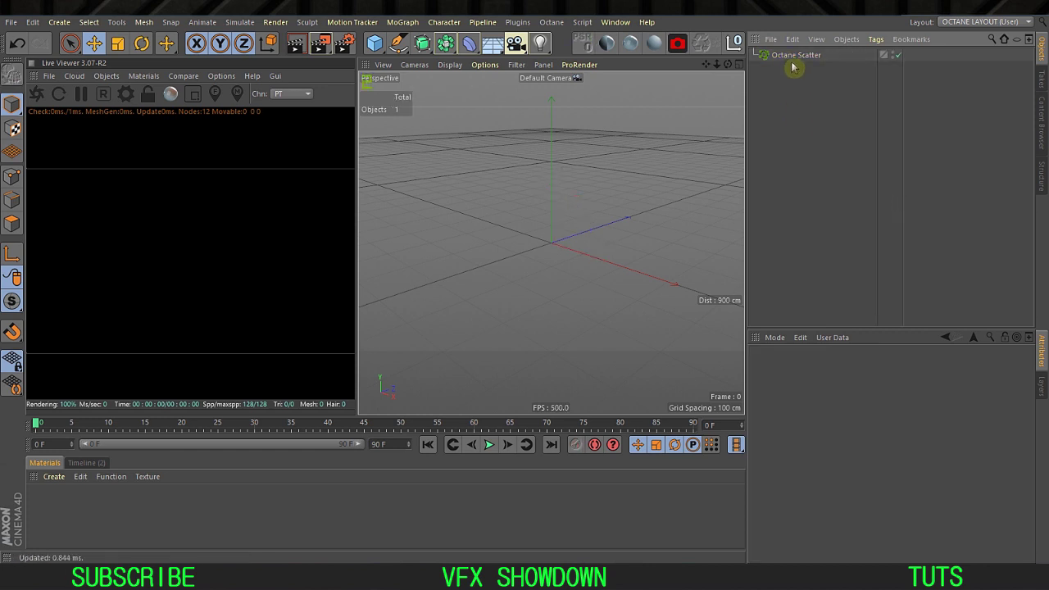
pyautogui.click(794, 57)
# Step: Add a cube and make it a thin vertical rod by setting its X and Z sizes to 1 cm
pyautogui.moveTo(377, 52); pyautogui.dragTo(399, 56)
pyautogui.click(803, 396)
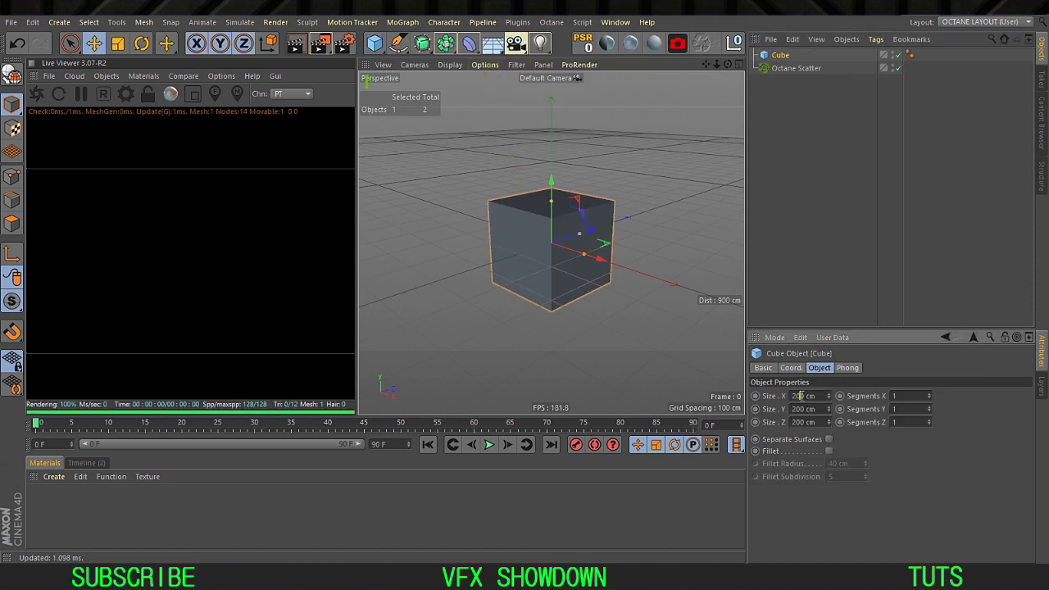
pyautogui.write('1')
pyautogui.press('Return')
pyautogui.doubleClick(804, 422)
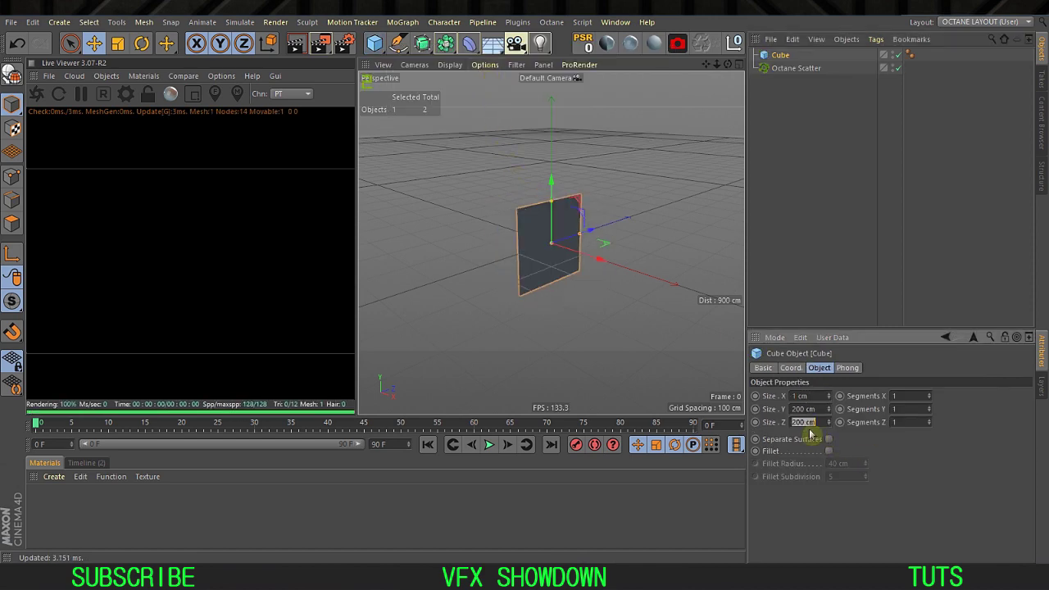
pyautogui.write('1')
pyautogui.press('Return')
pyautogui.keyDown('alt'); pyautogui.moveTo(566, 234); pyautogui.dragTo(543, 226, button='right'); pyautogui.keyUp('alt')
pyautogui.keyDown('alt'); pyautogui.moveTo(537, 160); pyautogui.dragTo(549, 210, button='middle'); pyautogui.keyUp('alt')
pyautogui.keyDown('alt'); pyautogui.moveTo(550, 211); pyautogui.dragTo(543, 192, button='right'); pyautogui.keyUp('alt')
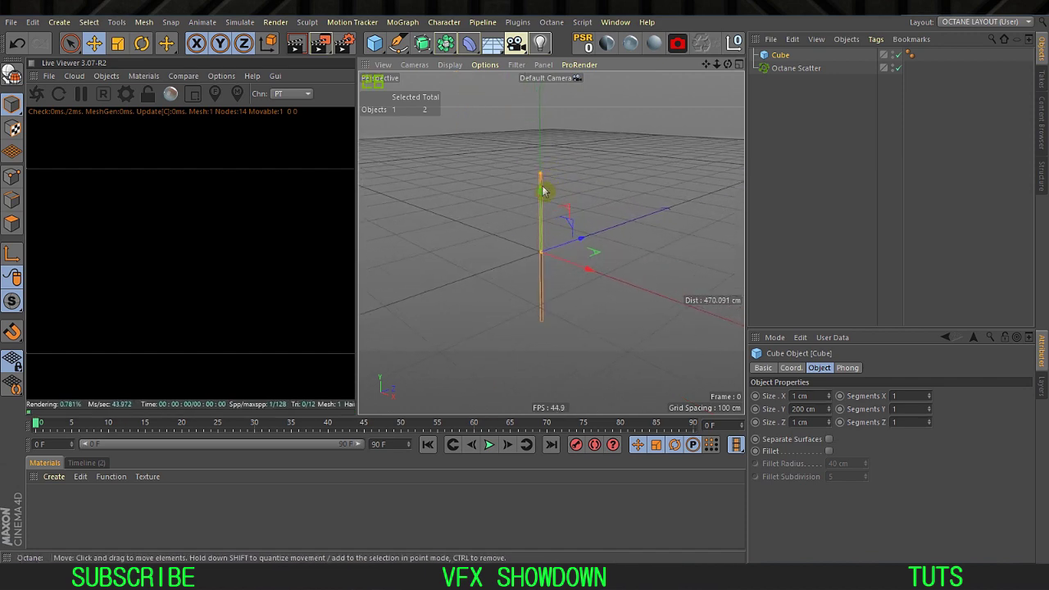
pyautogui.keyDown('alt'); pyautogui.moveTo(543, 192); pyautogui.dragTo(593, 228); pyautogui.keyUp('alt')
# Step: Make the thin cube a child of the Octane Scatter and select the scatter object
pyautogui.click(778, 97)
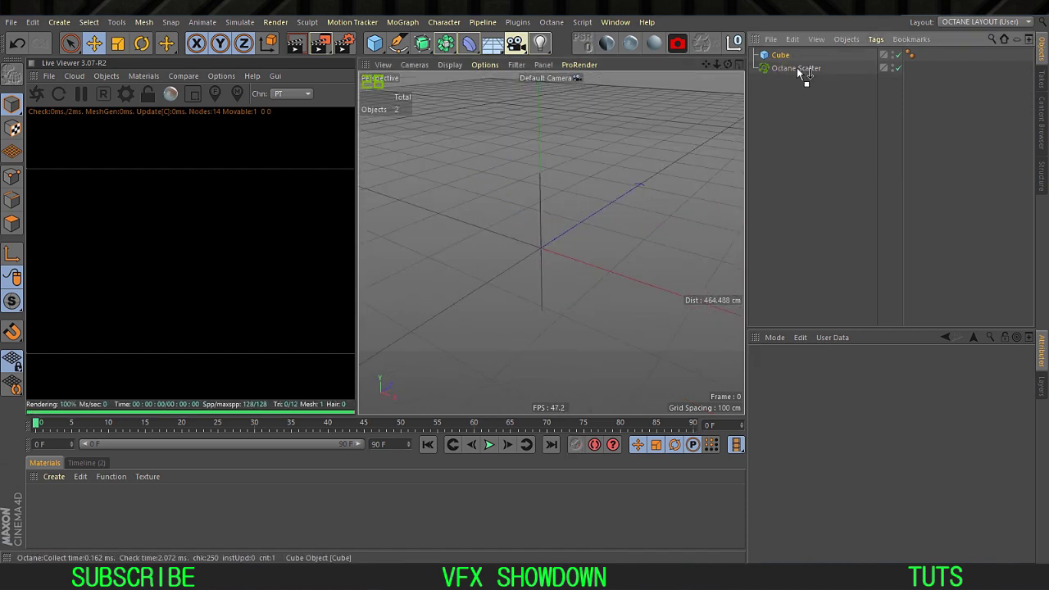
pyautogui.moveTo(797, 67); pyautogui.dragTo(797, 69)
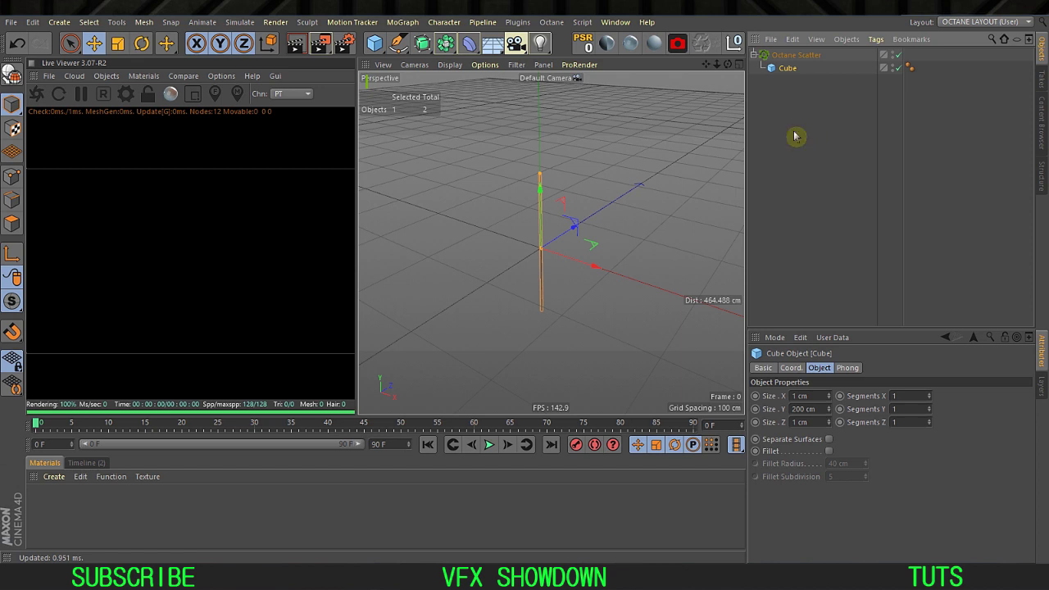
pyautogui.click(793, 55)
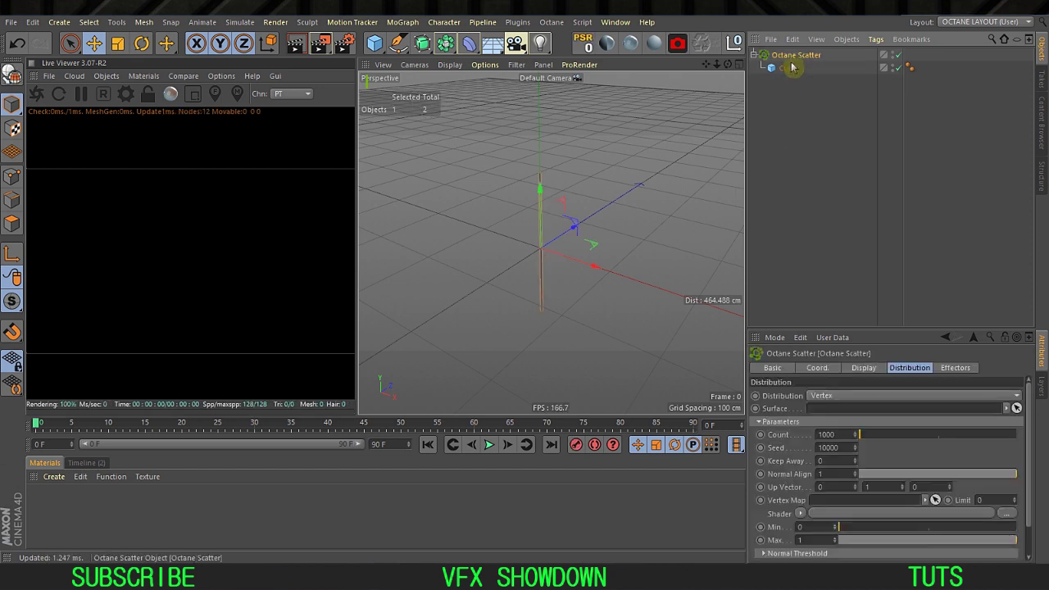
pyautogui.click(790, 159)
pyautogui.click(801, 55)
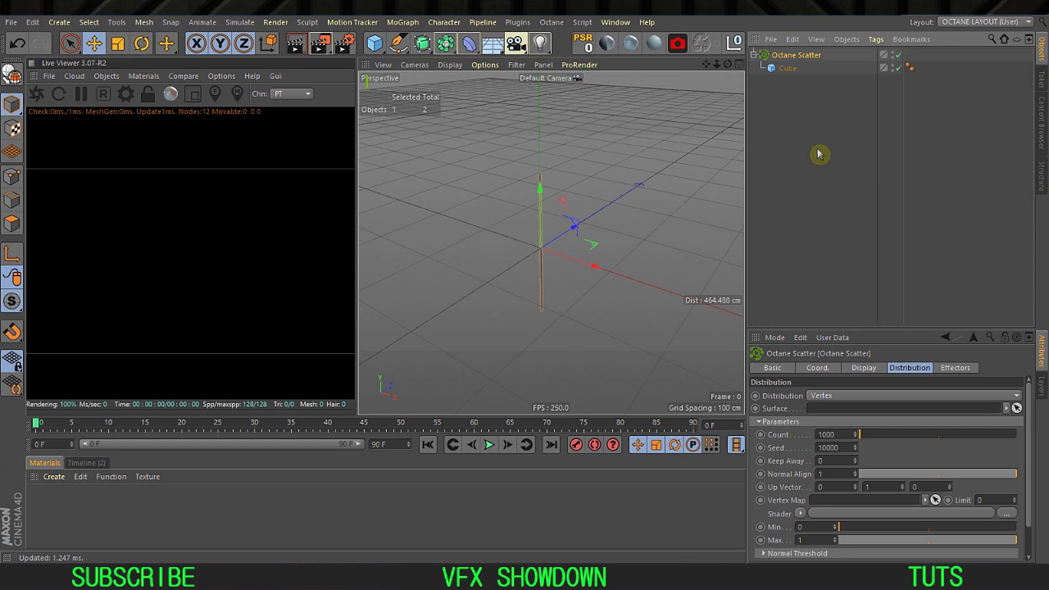
pyautogui.click(807, 77)
pyautogui.click(799, 57)
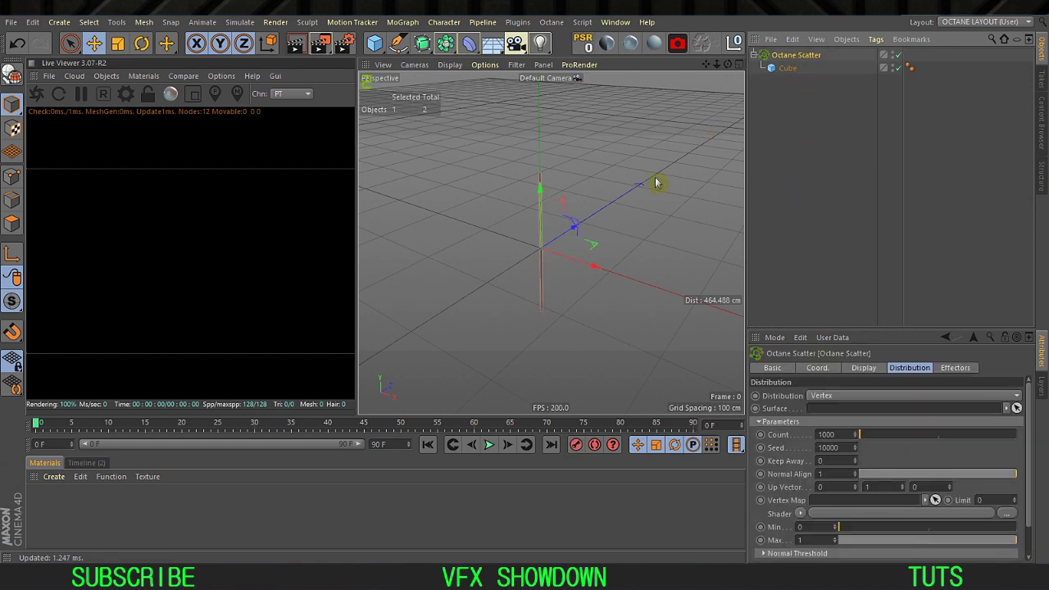
# Step: Add a Platonic object and assign it as the Octane Scatter's distribution surface
pyautogui.moveTo(373, 44); pyautogui.dragTo(509, 134)
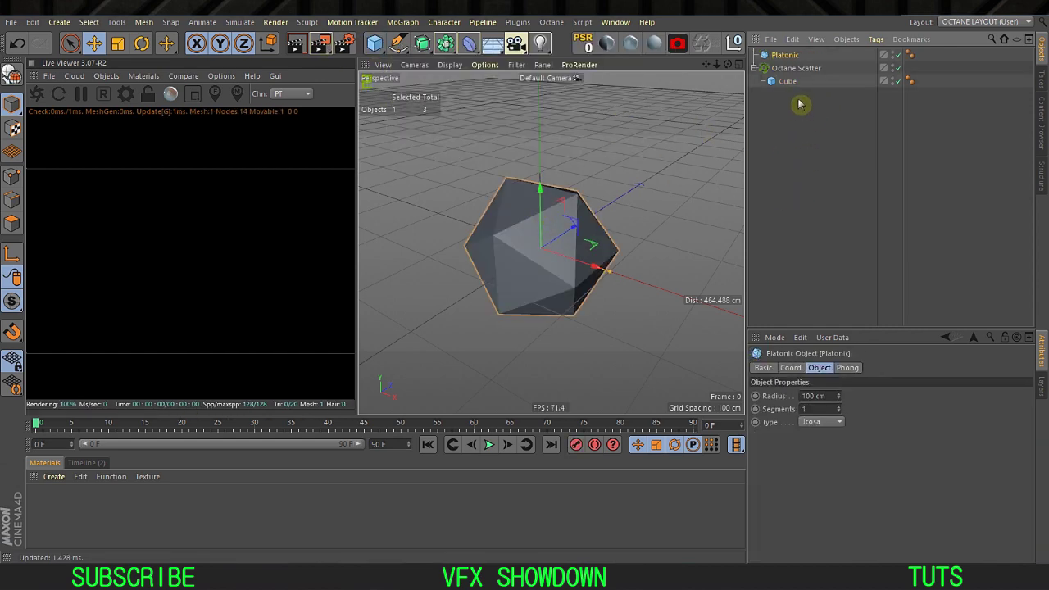
pyautogui.click(782, 67)
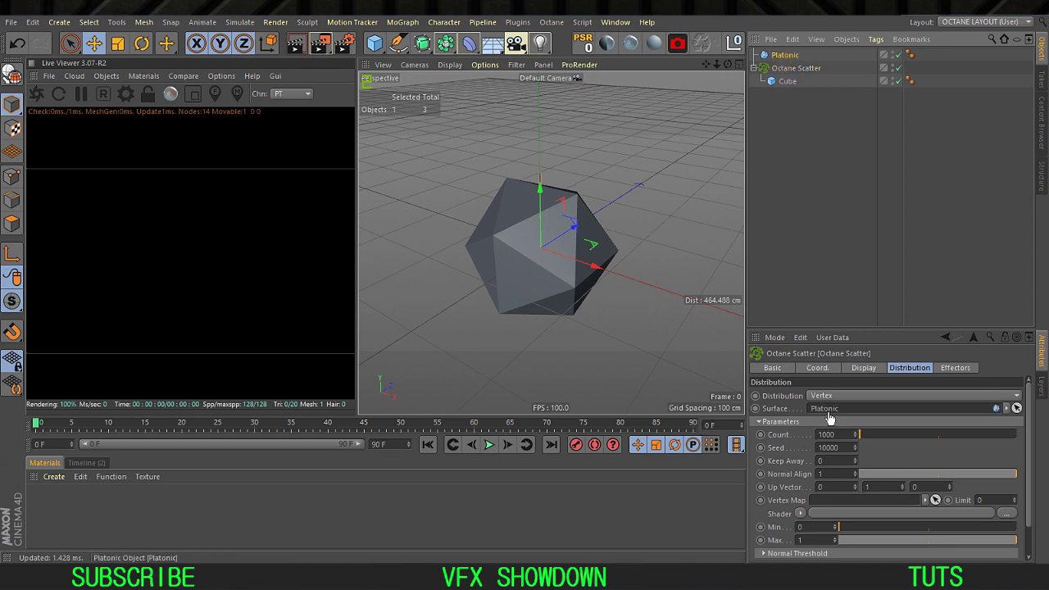
pyautogui.moveTo(830, 416); pyautogui.dragTo(829, 410)
pyautogui.keyDown('alt'); pyautogui.moveTo(562, 256); pyautogui.dragTo(655, 230); pyautogui.keyUp('alt')
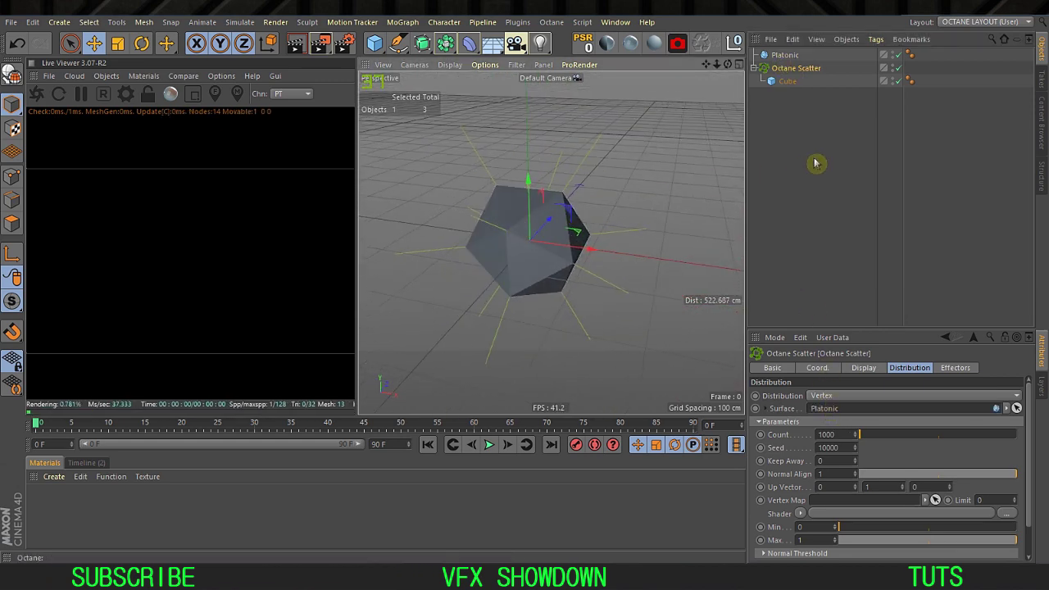
# Step: Duplicate the thin cube four times inside the Octane Scatter
pyautogui.click(786, 82)
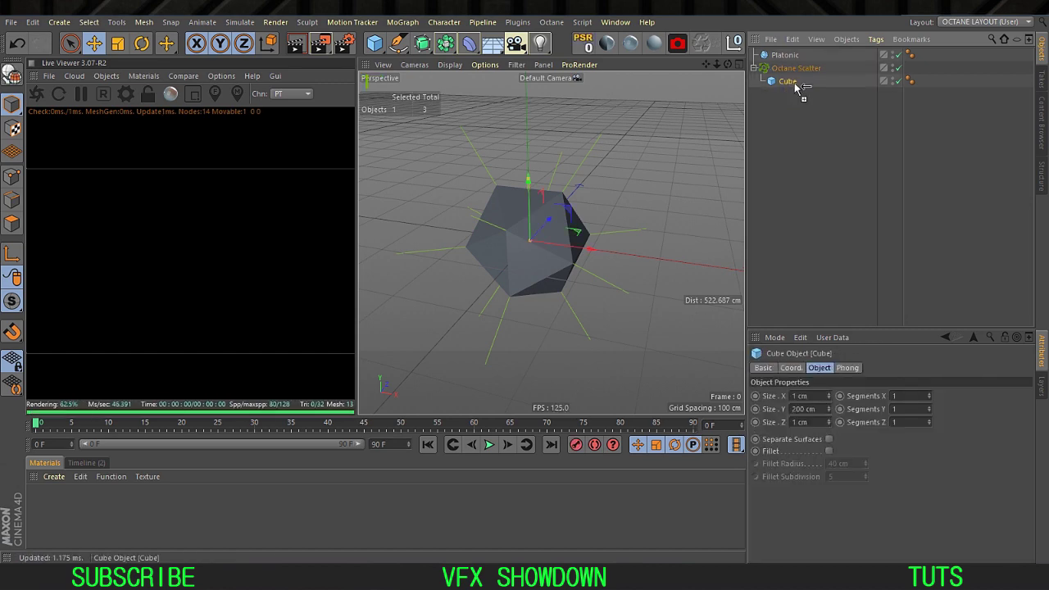
pyautogui.keyDown('ctrl'); pyautogui.moveTo(795, 84); pyautogui.dragTo(796, 87); pyautogui.keyUp('ctrl')
pyautogui.keyDown('ctrl'); pyautogui.moveTo(796, 94); pyautogui.dragTo(796, 114); pyautogui.keyUp('ctrl')
pyautogui.keyDown('ctrl'); pyautogui.moveTo(799, 121); pyautogui.dragTo(805, 128); pyautogui.keyUp('ctrl')
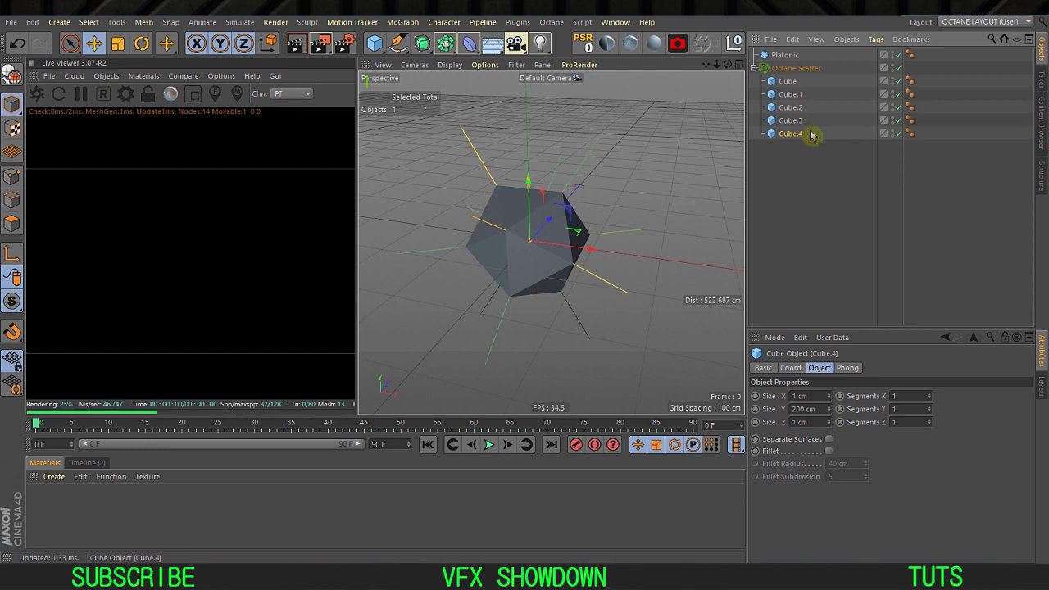
# Step: Enlarge the scatter's attribute area and raise the Octane Scatter's count to 12891
pyautogui.click(793, 68)
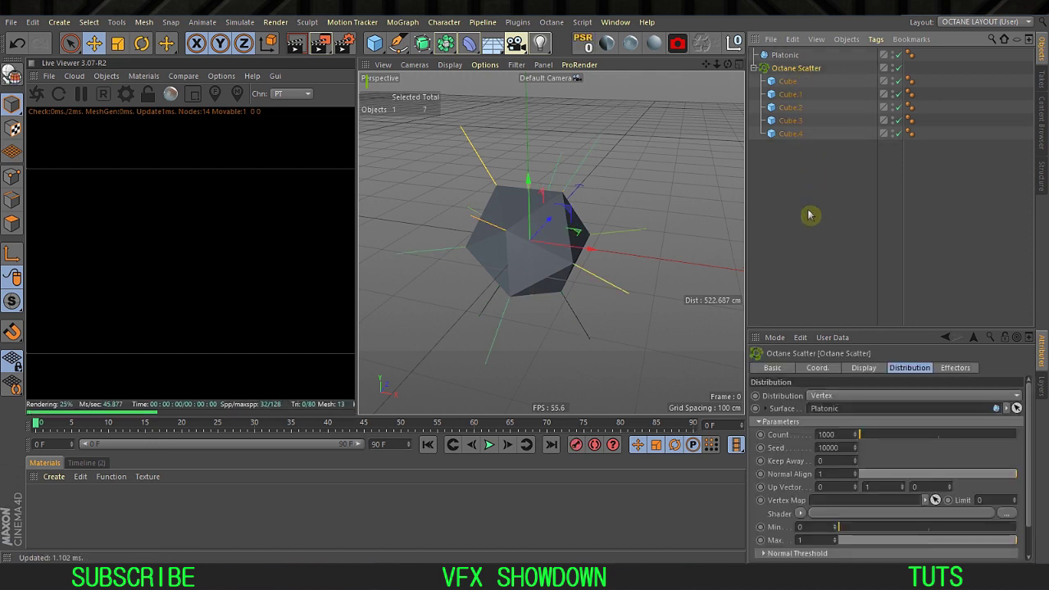
pyautogui.moveTo(853, 328); pyautogui.dragTo(840, 217)
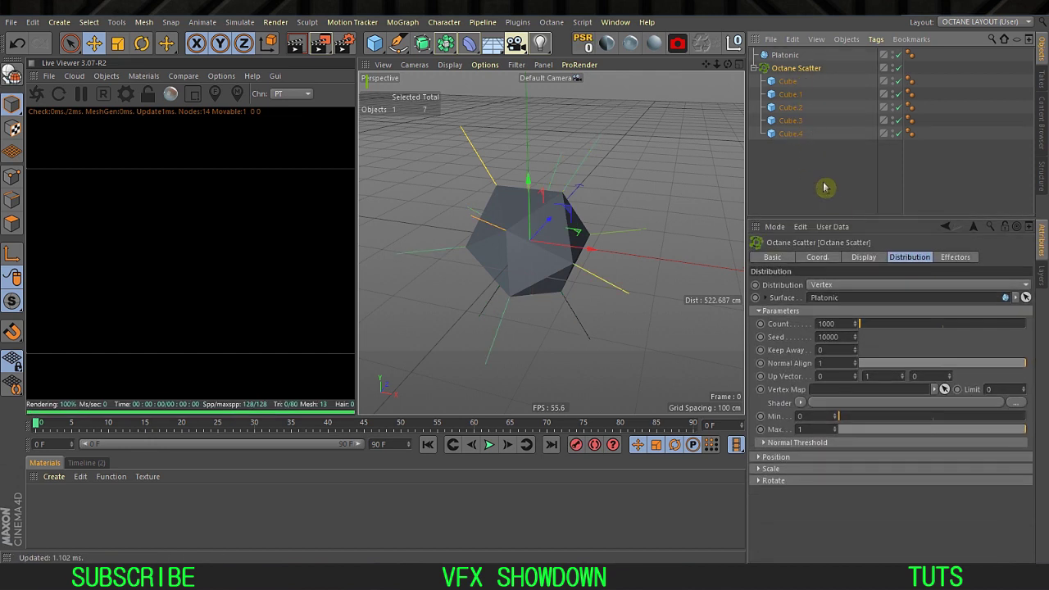
pyautogui.click(825, 187)
pyautogui.click(800, 71)
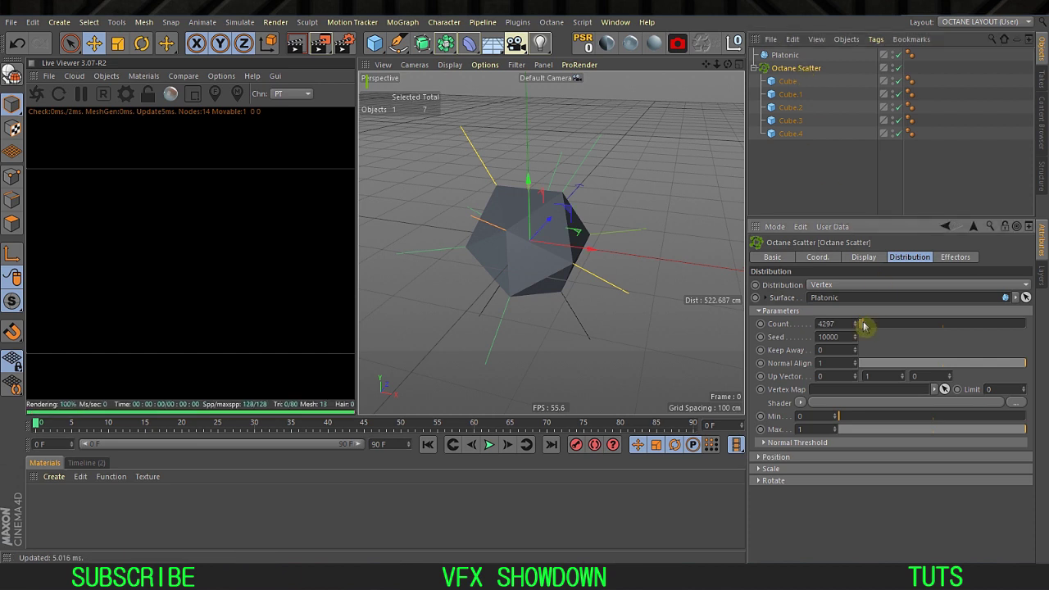
pyautogui.moveTo(861, 325)
pyautogui.mouseDown()
pyautogui.moveTo(890, 328)
pyautogui.moveTo(867, 330)
pyautogui.mouseUp()
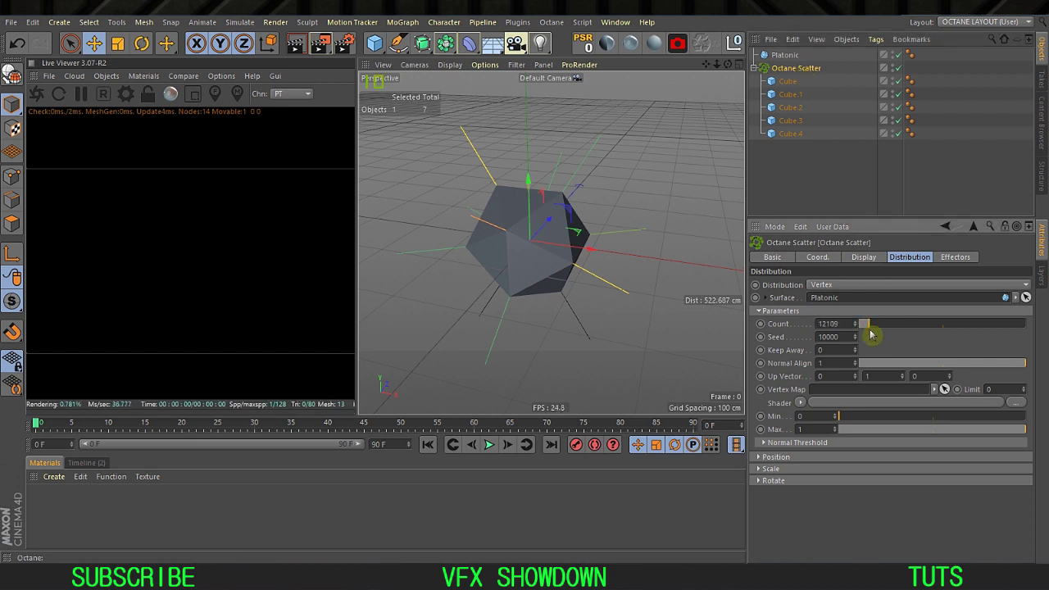
# Step: Light the scattered scene with an Octane Daylight
pyautogui.click(143, 75)
pyautogui.moveTo(106, 75)
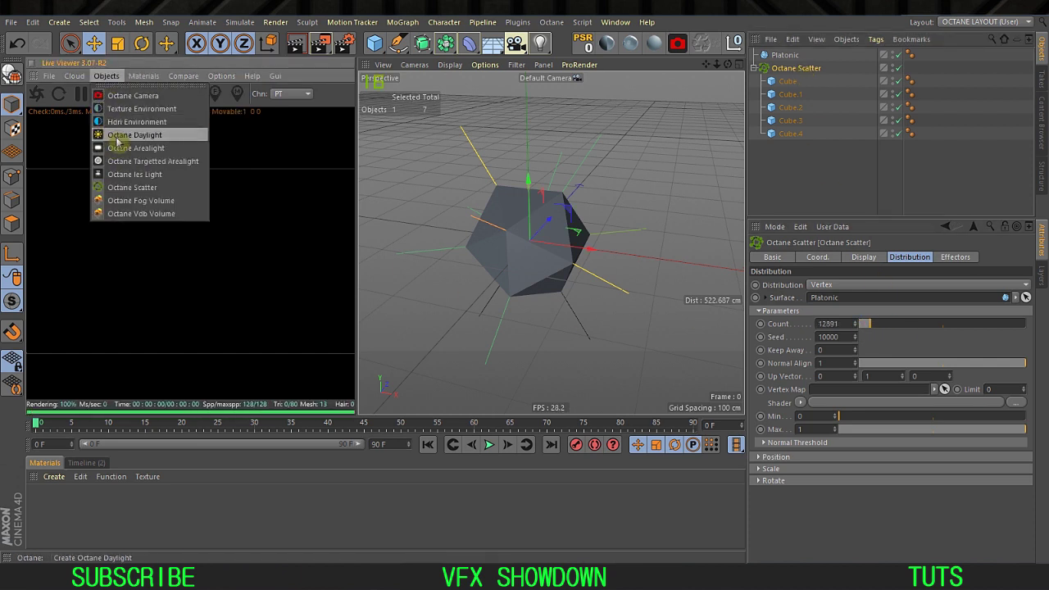
pyautogui.click(115, 133)
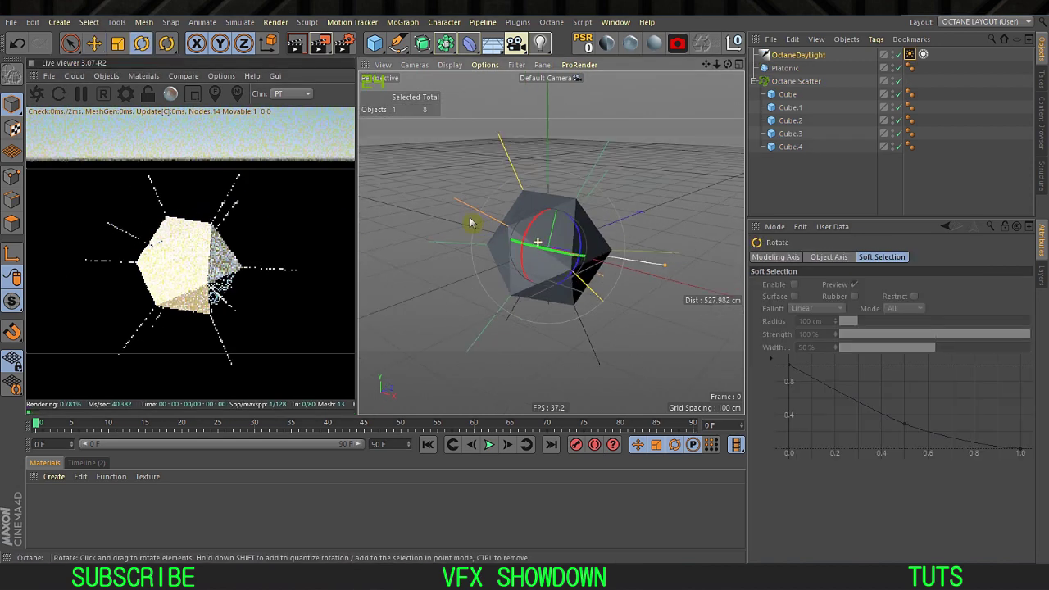
# Step: Set the Octane Scatter's distribution to Surface
pyautogui.keyDown('alt'); pyautogui.moveTo(470, 222); pyautogui.dragTo(527, 222); pyautogui.keyUp('alt')
pyautogui.click(812, 105)
pyautogui.click(796, 81)
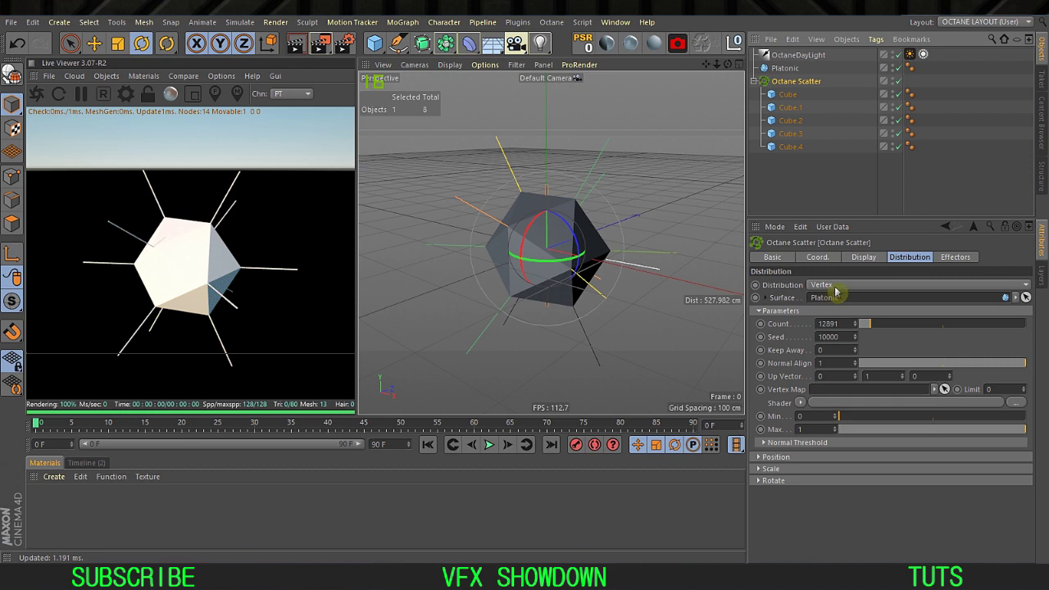
pyautogui.moveTo(839, 216); pyautogui.dragTo(852, 302)
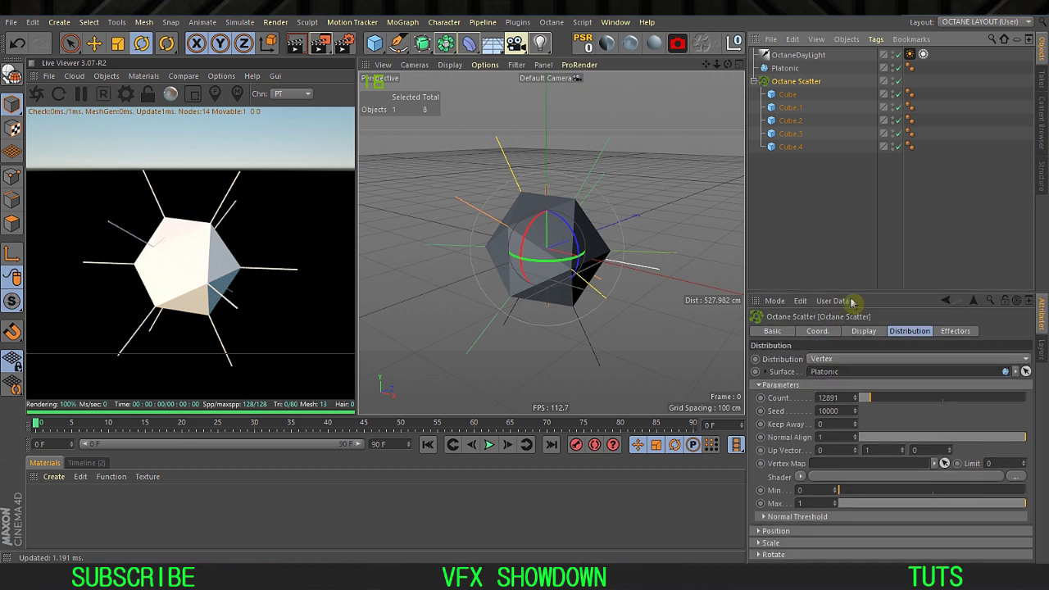
pyautogui.click(852, 361)
# Step: Try a scatter count of 100, and raise the Octane Scatter's count to 5000
pyautogui.click(831, 397)
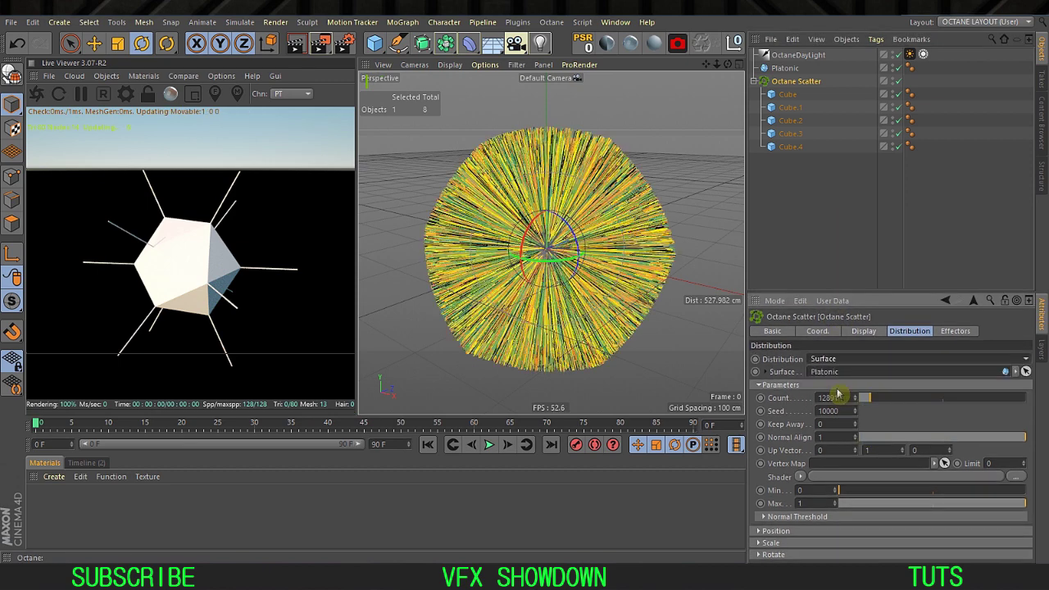
pyautogui.doubleClick(829, 398)
pyautogui.write('100')
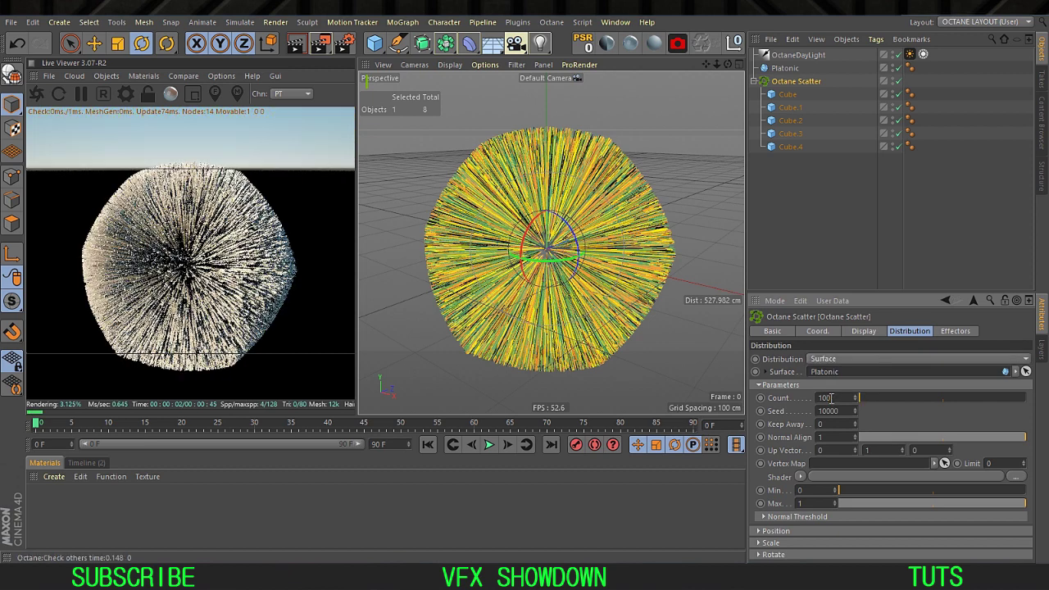
pyautogui.press('Return')
pyautogui.moveTo(836, 399); pyautogui.dragTo(764, 402)
pyautogui.write('5000')
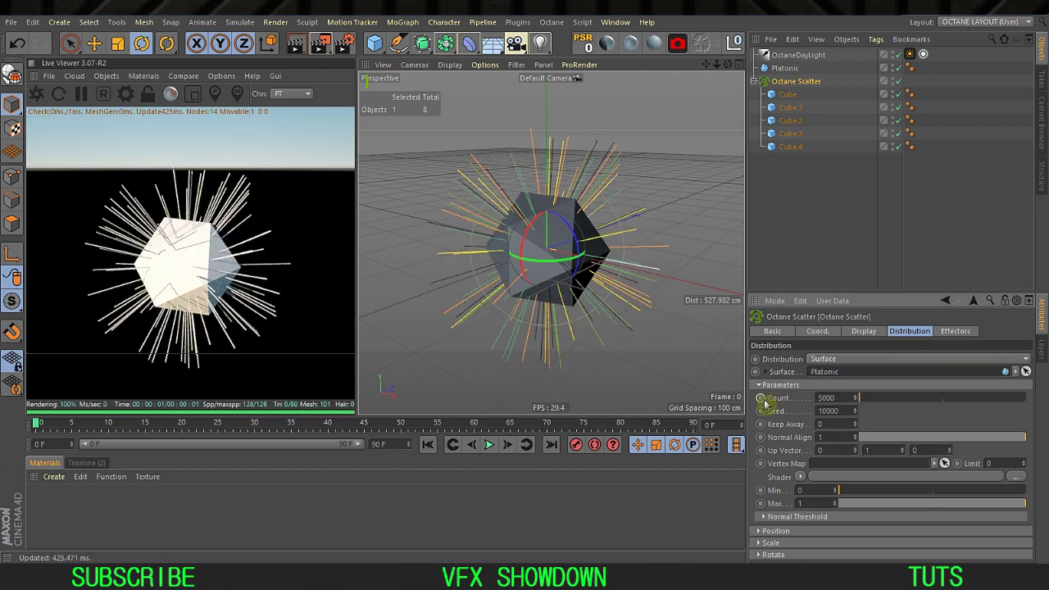
pyautogui.press('Return')
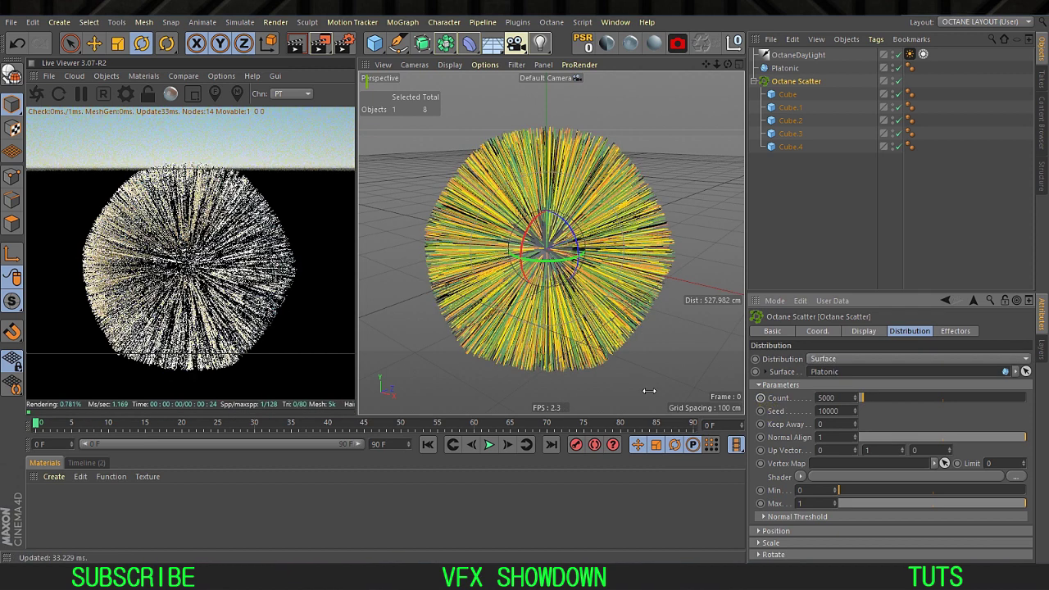
# Step: Review the Octane Scatter's effector and display settings and expand its Position, Scale and Rotate distribution groups
pyautogui.press('e')
pyautogui.click(796, 81)
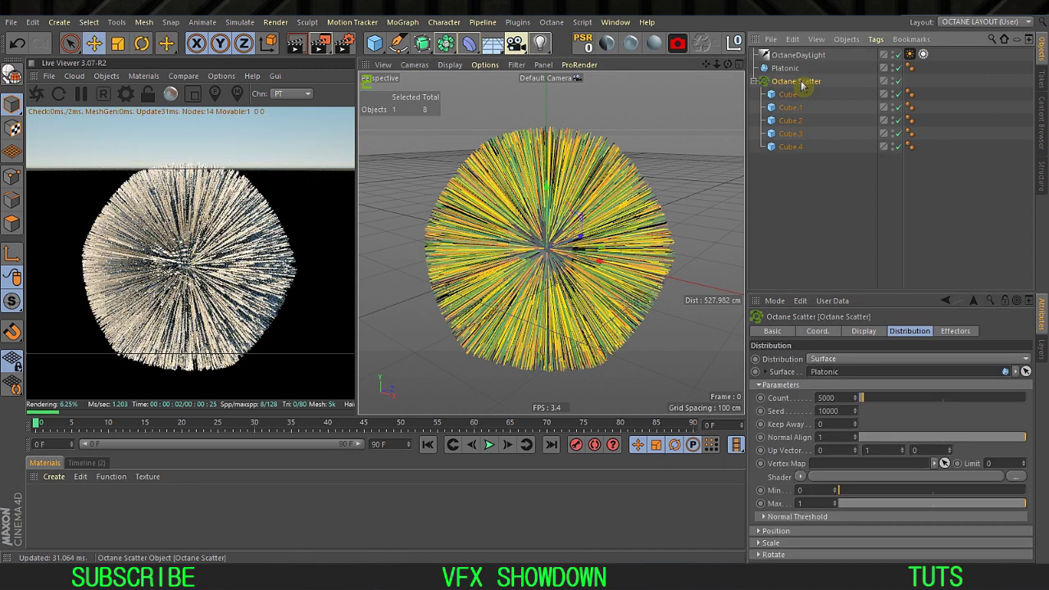
pyautogui.moveTo(850, 293); pyautogui.dragTo(850, 248)
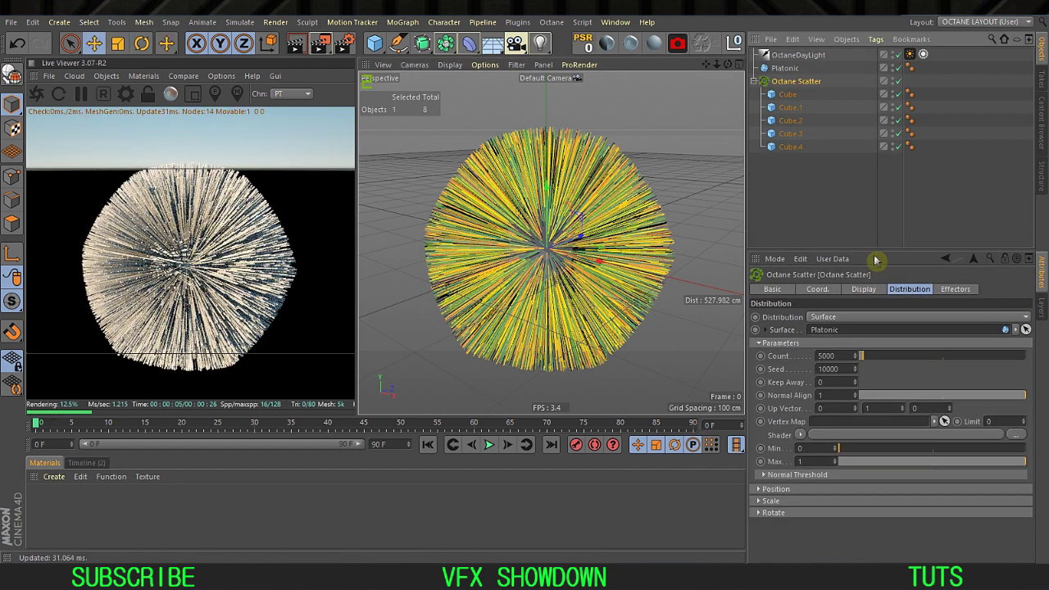
pyautogui.click(942, 290)
pyautogui.click(865, 289)
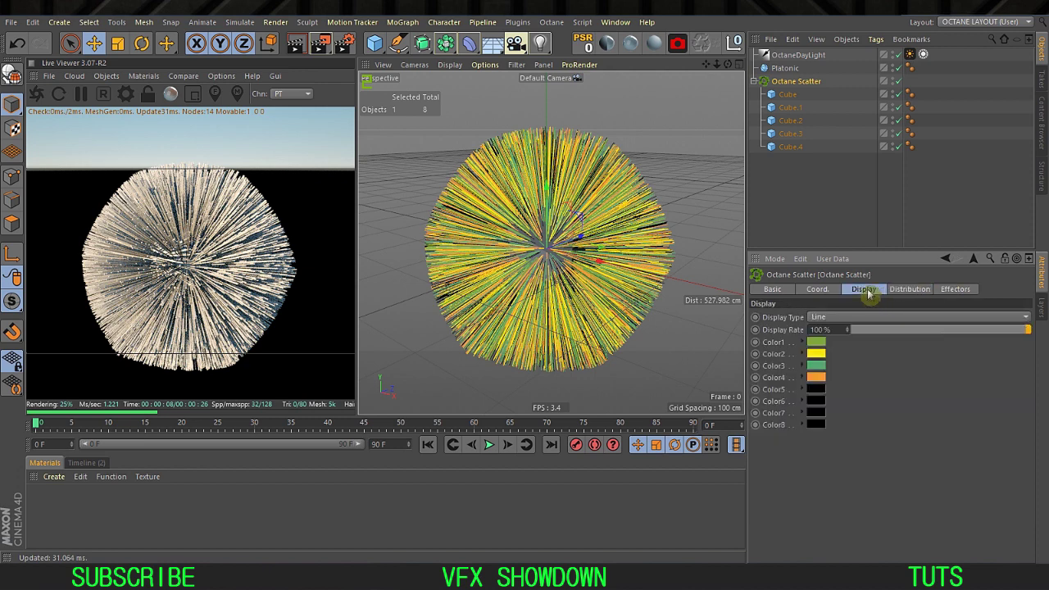
pyautogui.click(910, 289)
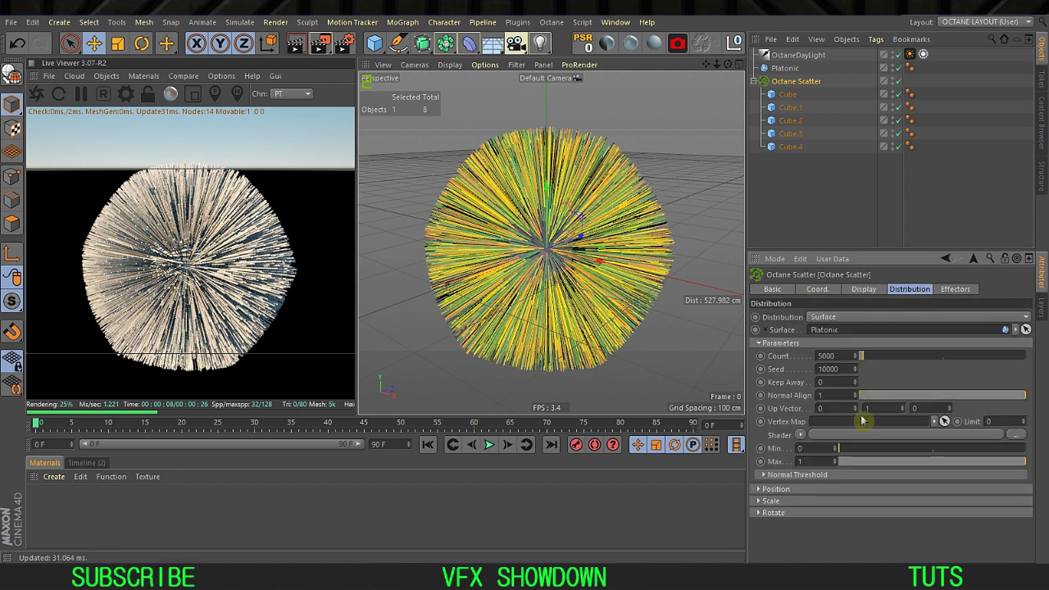
pyautogui.click(773, 490)
pyautogui.click(773, 533)
pyautogui.scroll(-2, 784, 516)
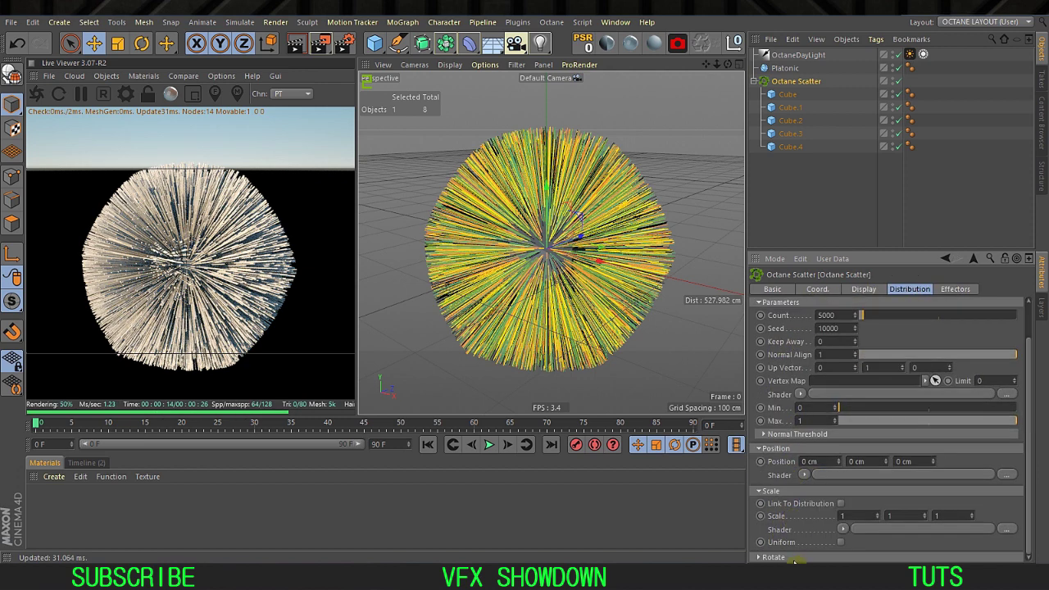
pyautogui.click(769, 558)
pyautogui.scroll(2, 776, 424)
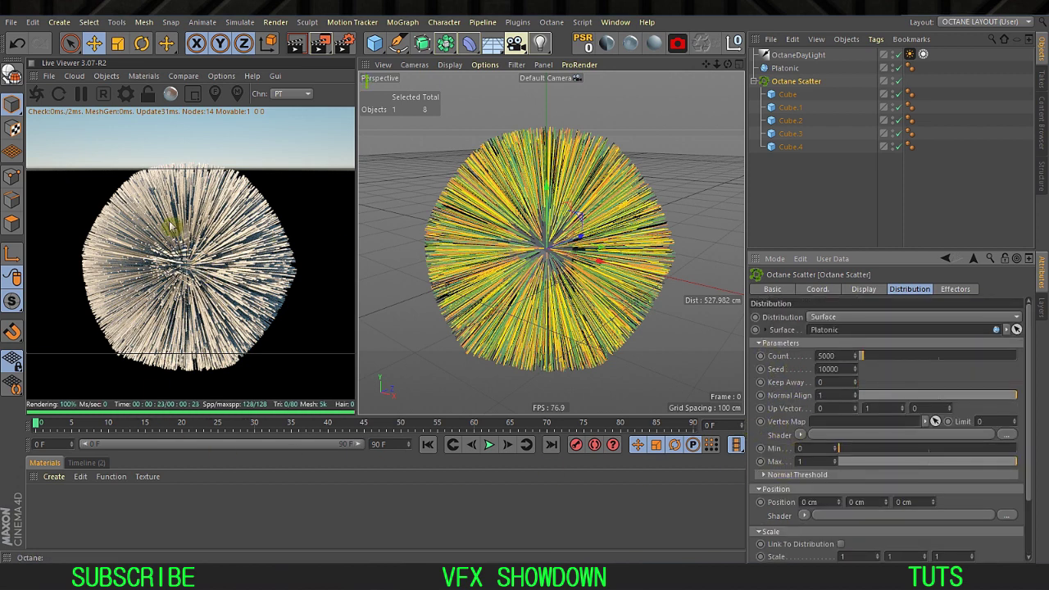
# Step: Load a Noise shader into the scatter's Position group and set the position to 100 cm on all three axes
pyautogui.click(807, 518)
pyautogui.click(817, 336)
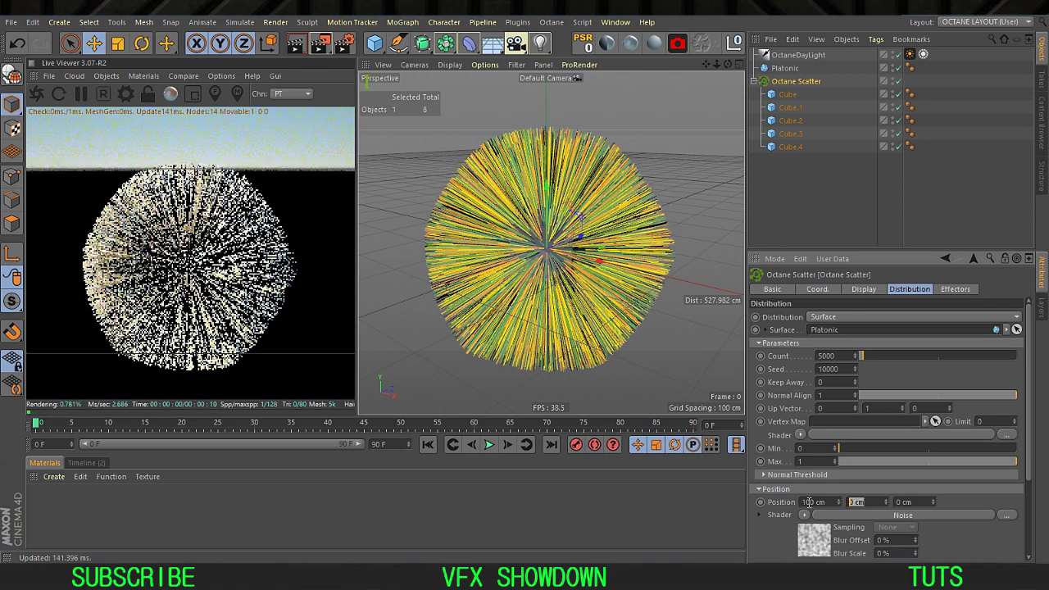
pyautogui.write('100')
pyautogui.press('Return')
pyautogui.doubleClick(915, 502)
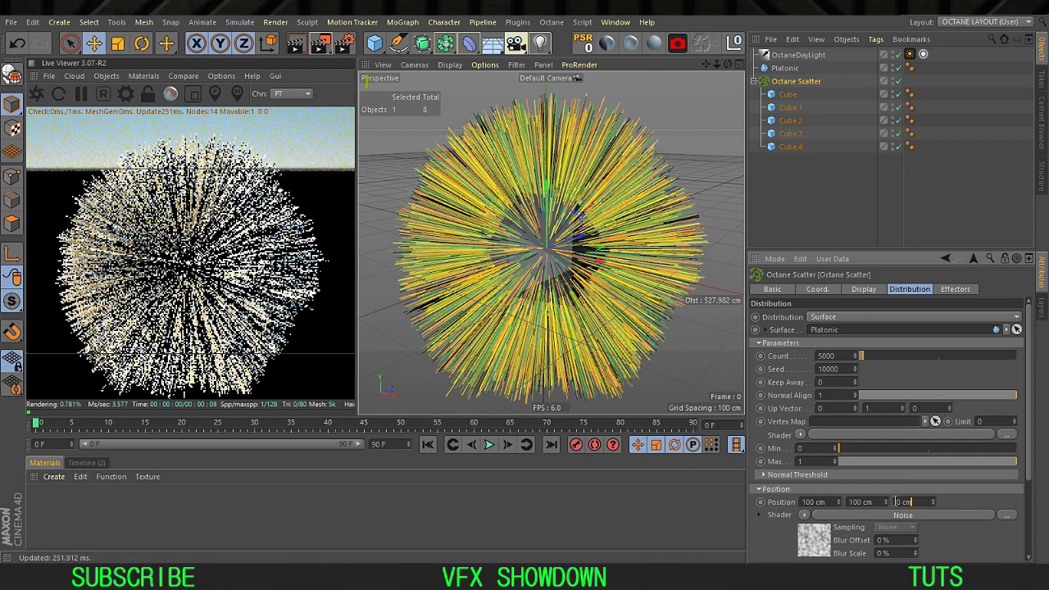
pyautogui.write('100')
pyautogui.press('Return')
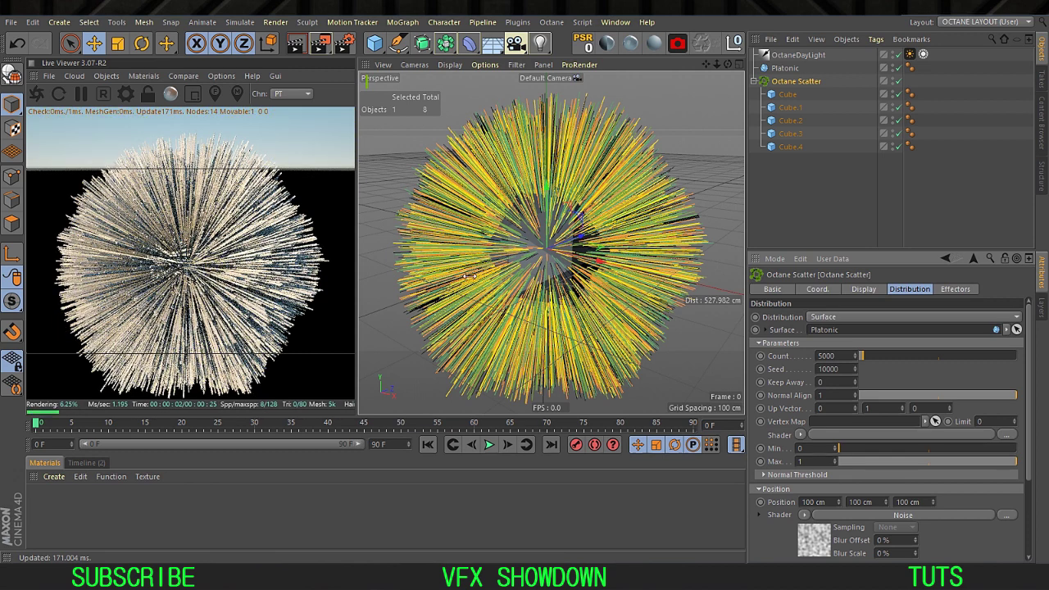
# Step: Set the position Noise shader's global scale to 500% and return to the Octane Scatter's settings
pyautogui.click(815, 539)
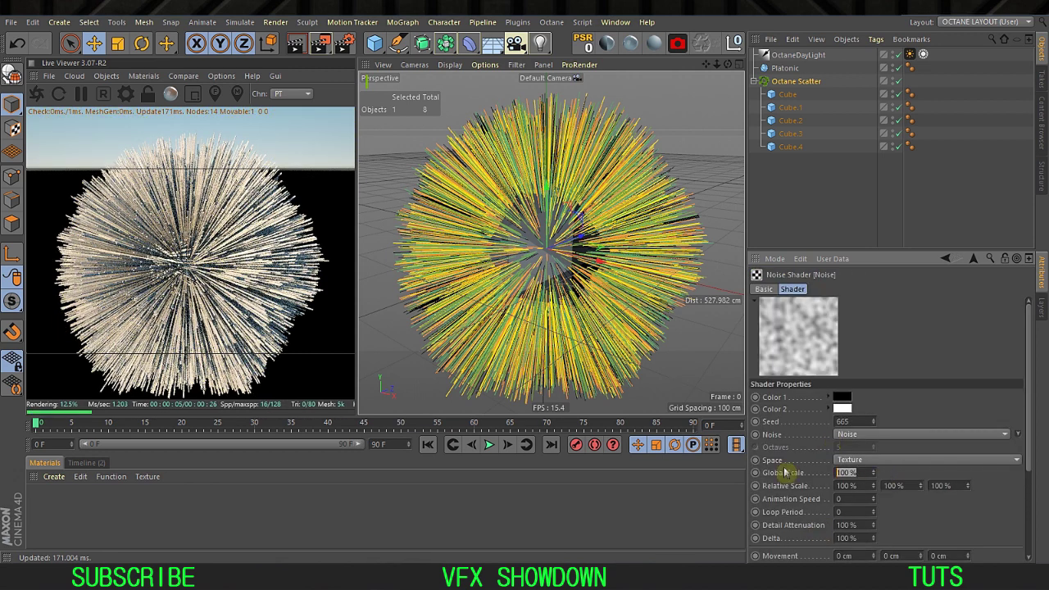
pyautogui.write('500')
pyautogui.click(910, 528)
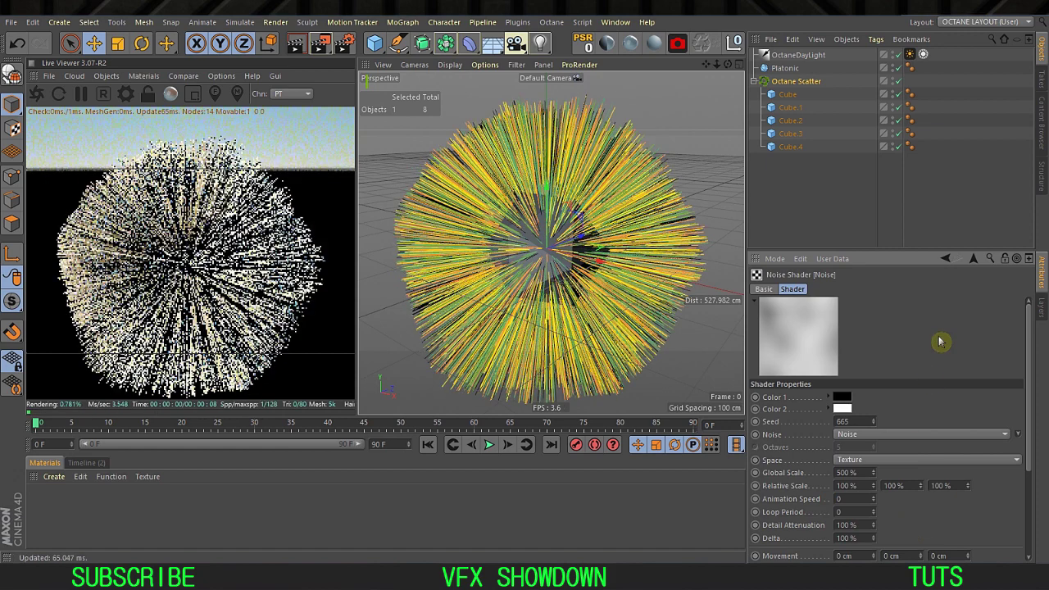
pyautogui.click(972, 261)
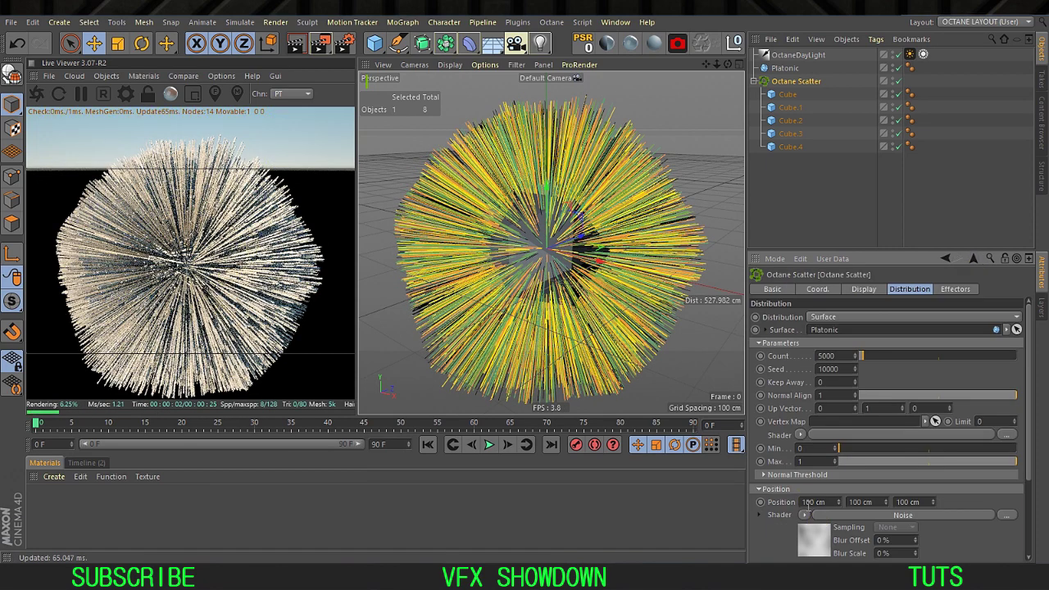
# Step: Reuse the Noise shader as the scatter's Scale shader and inspect the result from another angle
pyautogui.scroll(-3, 807, 501)
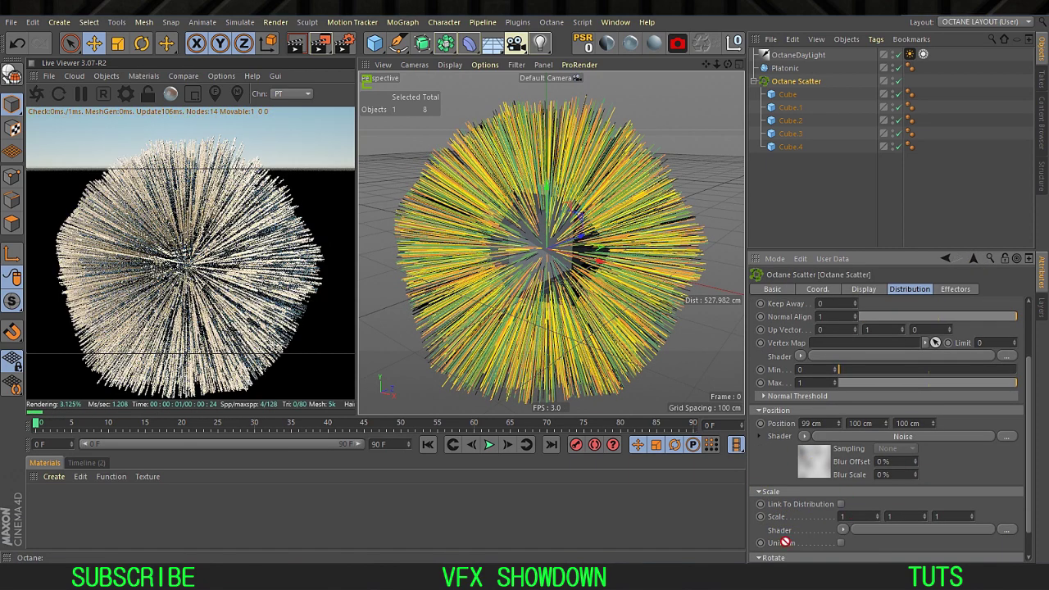
pyautogui.moveTo(897, 538); pyautogui.dragTo(897, 534)
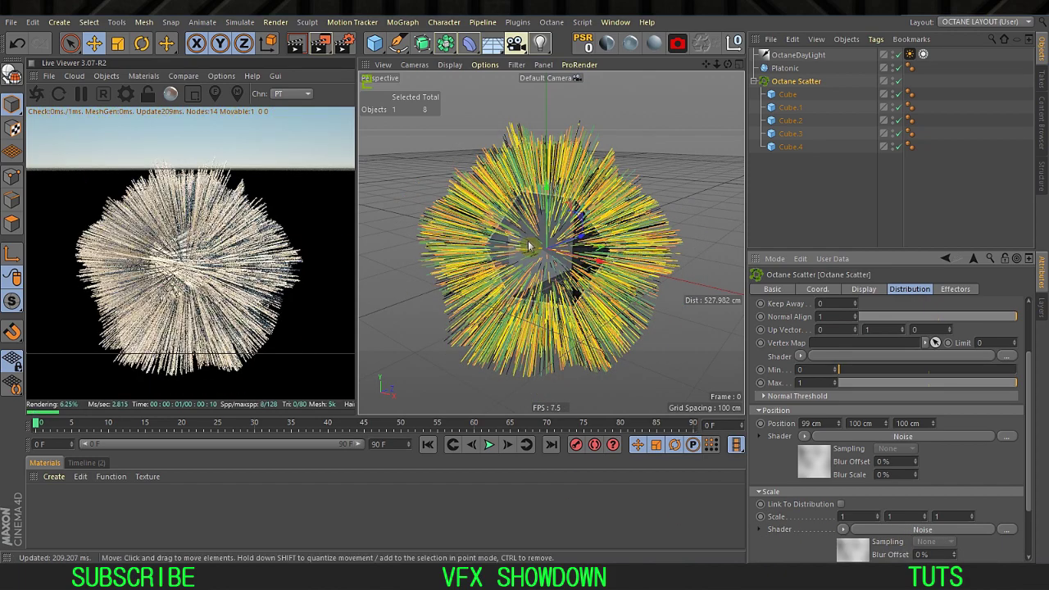
pyautogui.keyDown('alt'); pyautogui.moveTo(624, 210); pyautogui.dragTo(560, 220); pyautogui.keyUp('alt')
# Step: Reselect the Octane Scatter and collapse its Position, Scale and Rotate groups
pyautogui.click(806, 179)
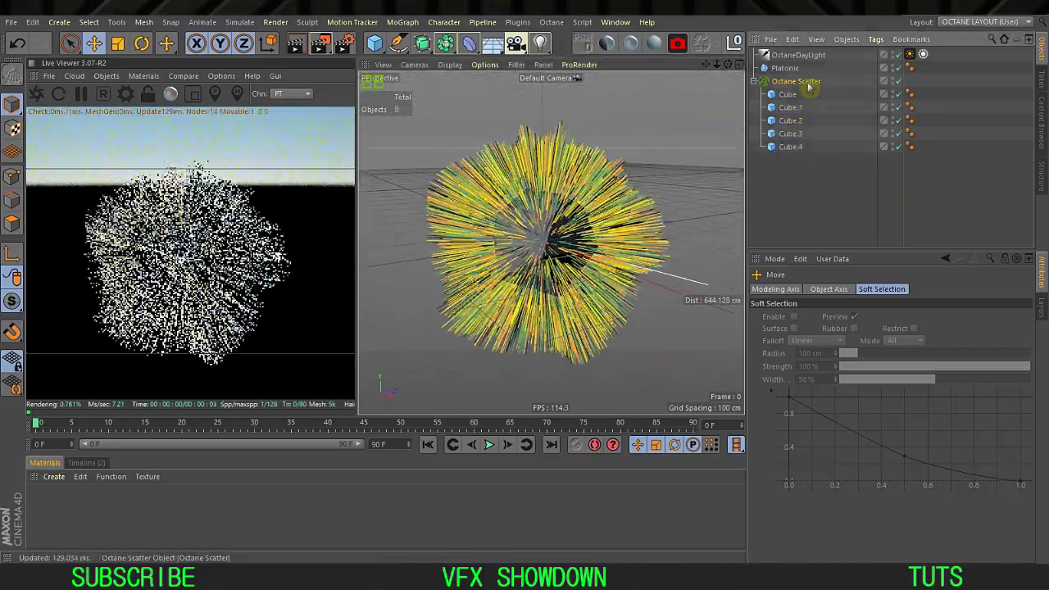
pyautogui.click(808, 87)
pyautogui.scroll(-5, 785, 518)
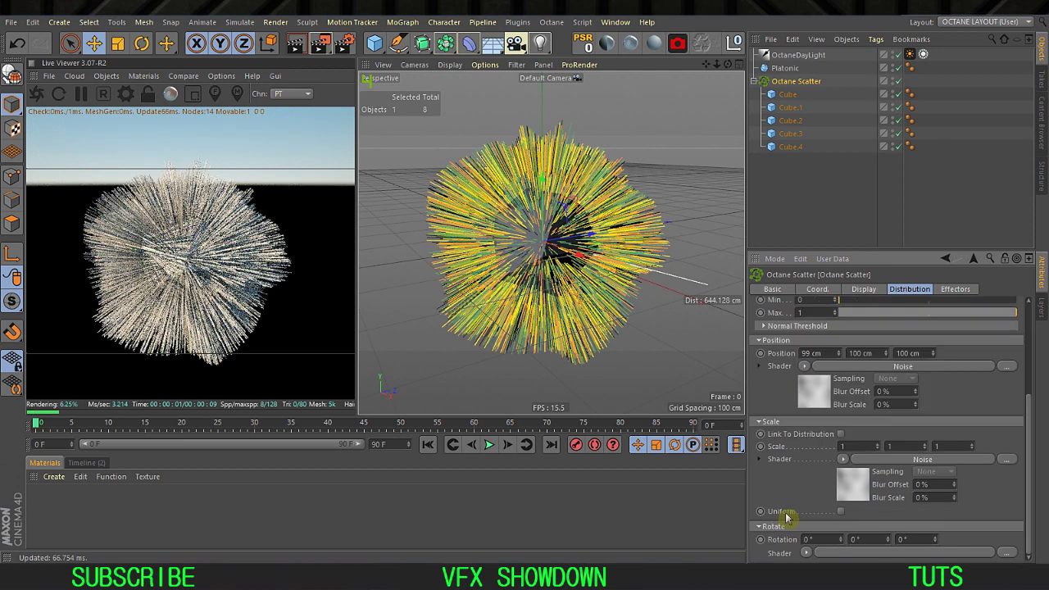
pyautogui.click(760, 422)
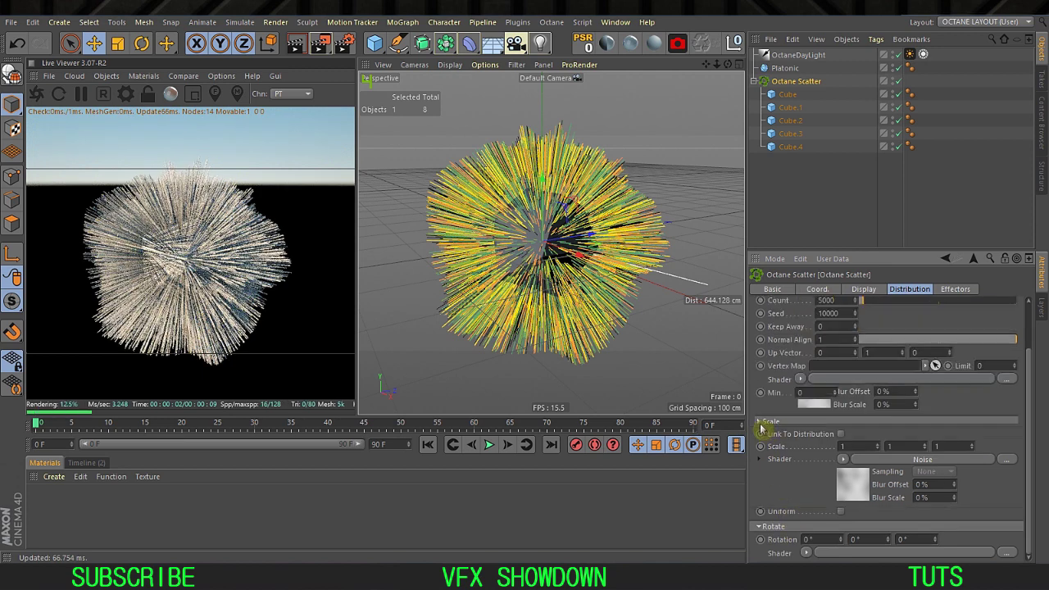
pyautogui.click(760, 528)
pyautogui.click(758, 464)
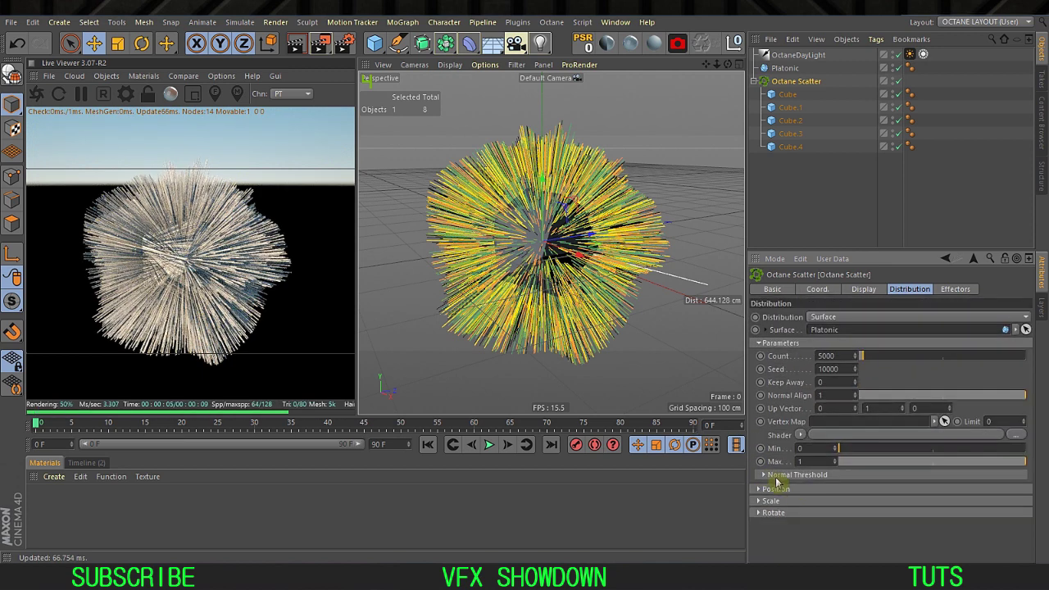
# Step: Try Normal Low thresholds of 55° and 91° on the scatter, and reset the threshold to 0°
pyautogui.click(763, 474)
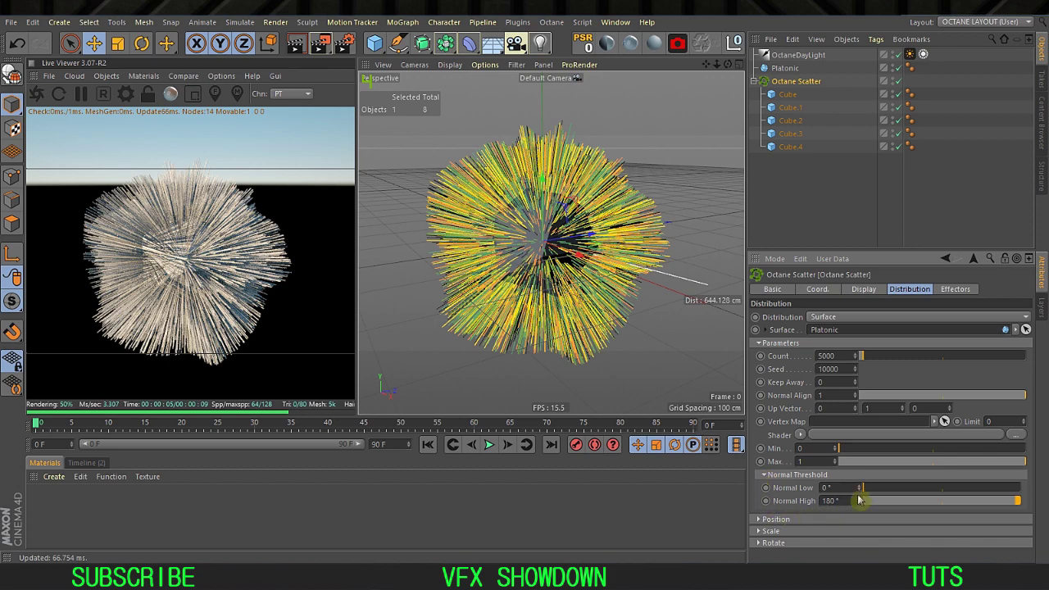
pyautogui.moveTo(873, 493); pyautogui.dragTo(914, 490)
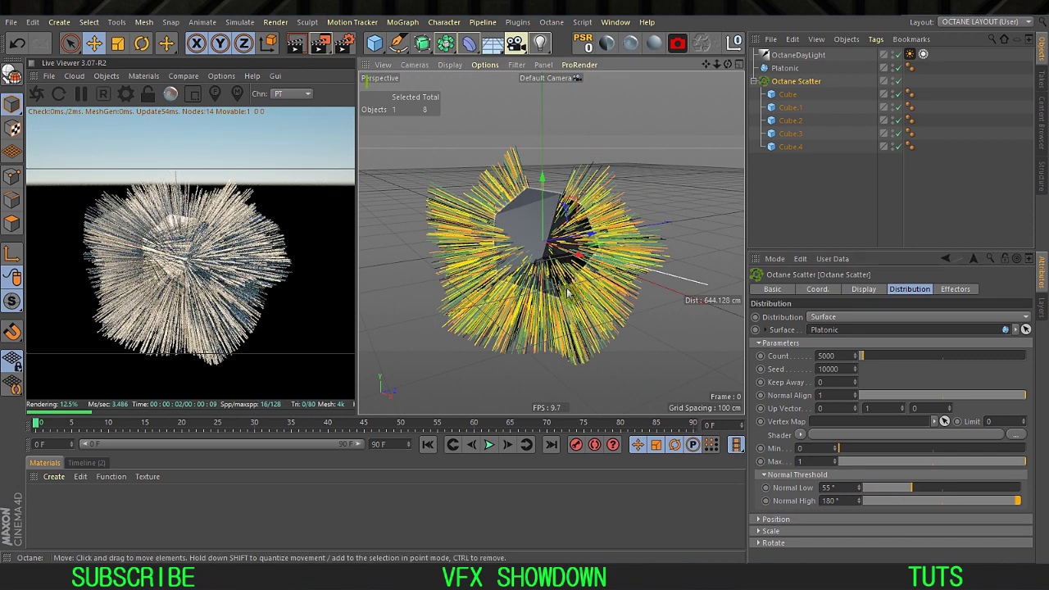
pyautogui.keyDown('alt'); pyautogui.moveTo(566, 246); pyautogui.dragTo(539, 223); pyautogui.keyUp('alt')
pyautogui.keyDown('alt'); pyautogui.moveTo(538, 223); pyautogui.dragTo(608, 254, button='middle'); pyautogui.keyUp('alt')
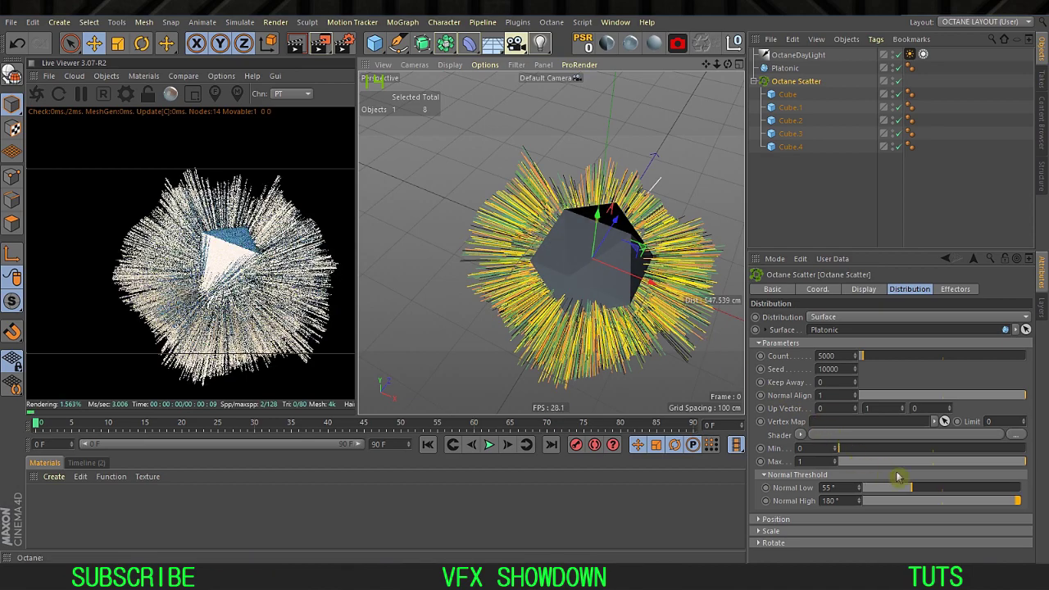
pyautogui.click(944, 492)
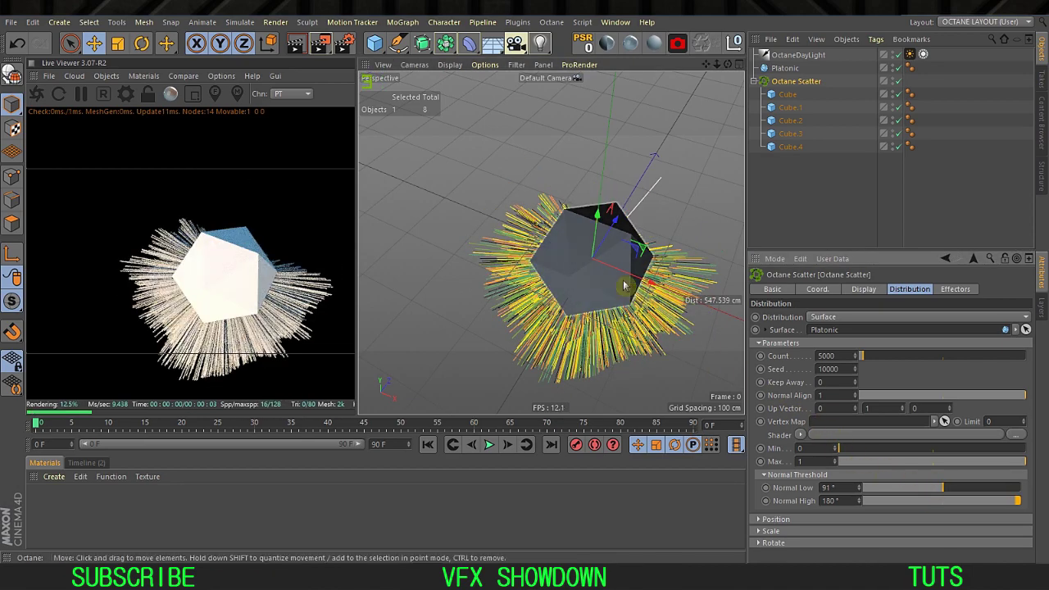
pyautogui.keyDown('alt'); pyautogui.moveTo(557, 246); pyautogui.dragTo(547, 161); pyautogui.keyUp('alt')
pyautogui.keyDown('alt'); pyautogui.moveTo(547, 160); pyautogui.dragTo(490, 92, button='middle'); pyautogui.keyUp('alt')
pyautogui.keyDown('alt'); pyautogui.moveTo(489, 92); pyautogui.dragTo(488, 82); pyautogui.keyUp('alt')
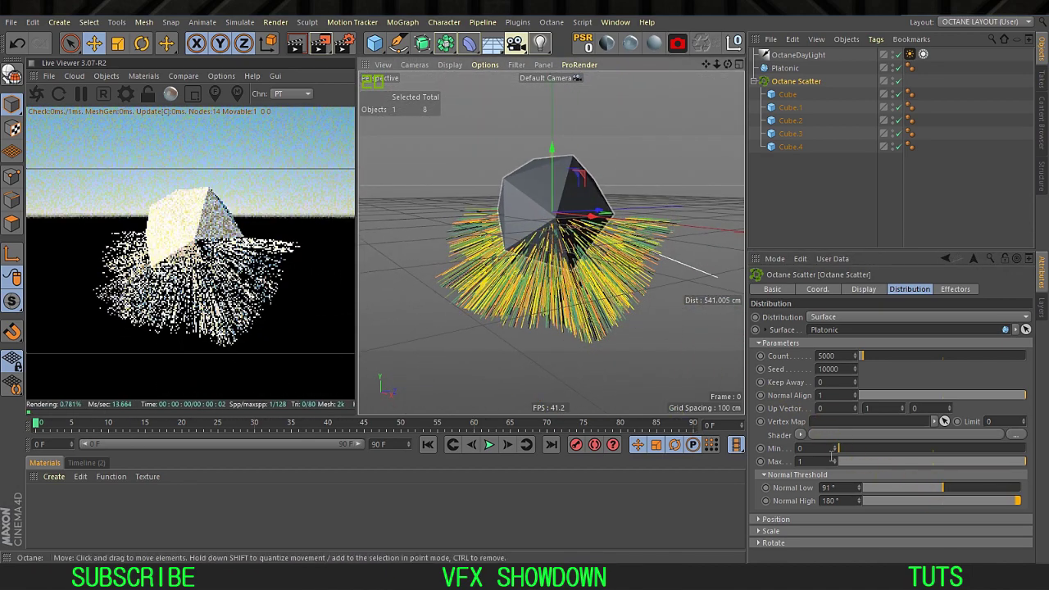
pyautogui.moveTo(895, 491); pyautogui.dragTo(825, 485)
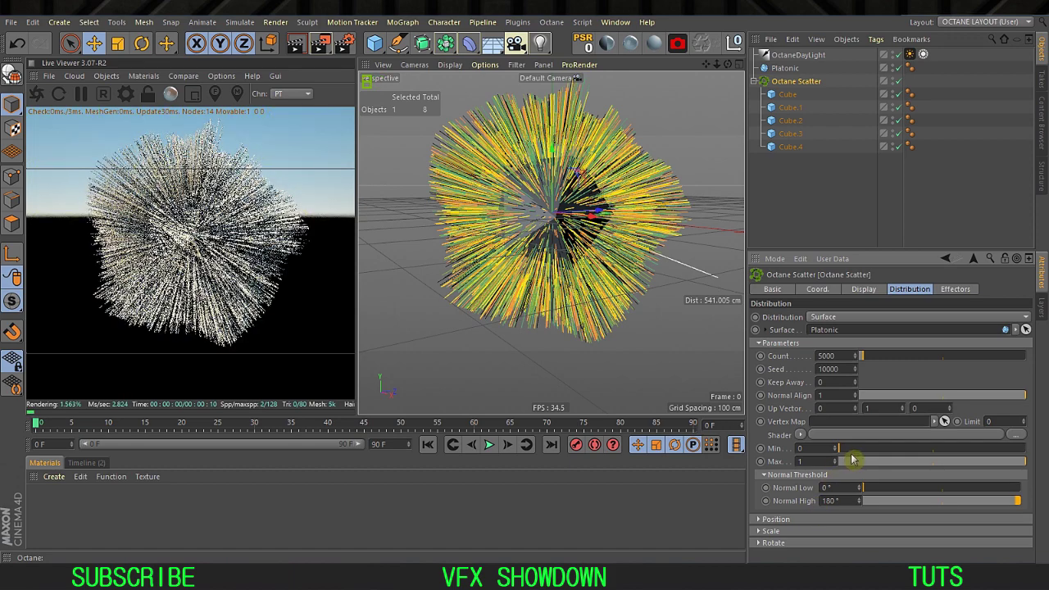
# Step: Raise the scatter's Min value to 0.4 and inspect the distribution around the Platonic
pyautogui.moveTo(839, 449); pyautogui.dragTo(914, 450)
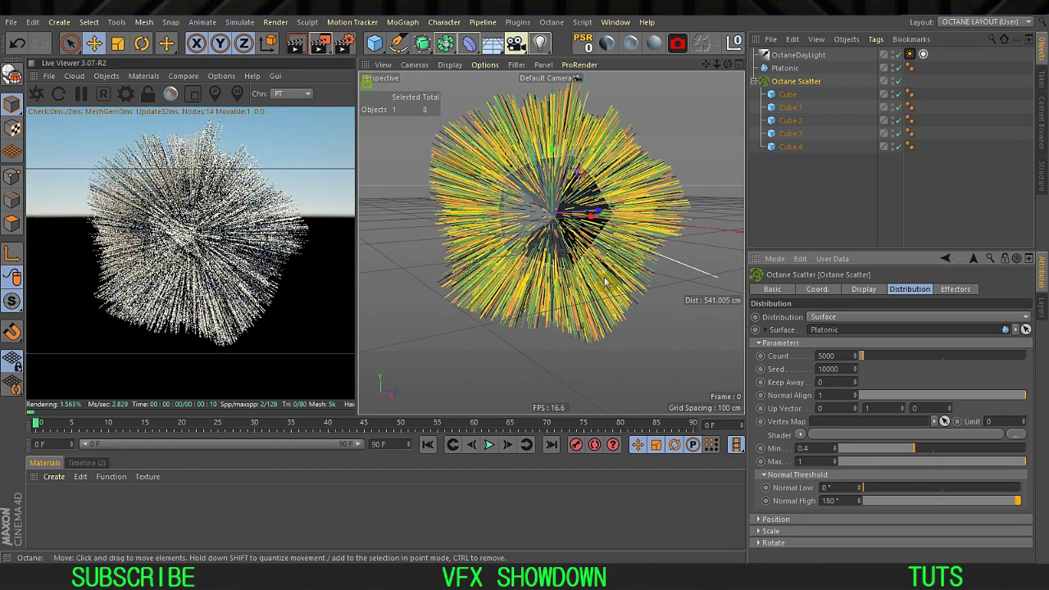
pyautogui.keyDown('alt'); pyautogui.moveTo(605, 281); pyautogui.dragTo(636, 330); pyautogui.keyUp('alt')
pyautogui.keyDown('alt'); pyautogui.moveTo(580, 272); pyautogui.dragTo(565, 246); pyautogui.keyUp('alt')
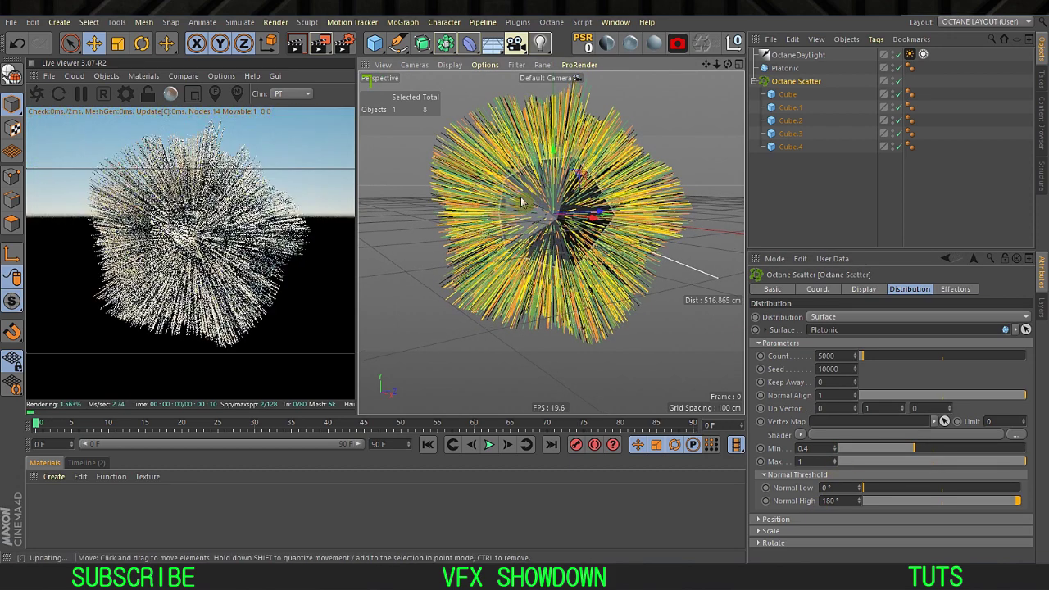
pyautogui.keyDown('alt'); pyautogui.moveTo(520, 202); pyautogui.dragTo(544, 262); pyautogui.keyUp('alt')
pyautogui.keyDown('alt'); pyautogui.moveTo(576, 186); pyautogui.dragTo(583, 144); pyautogui.keyUp('alt')
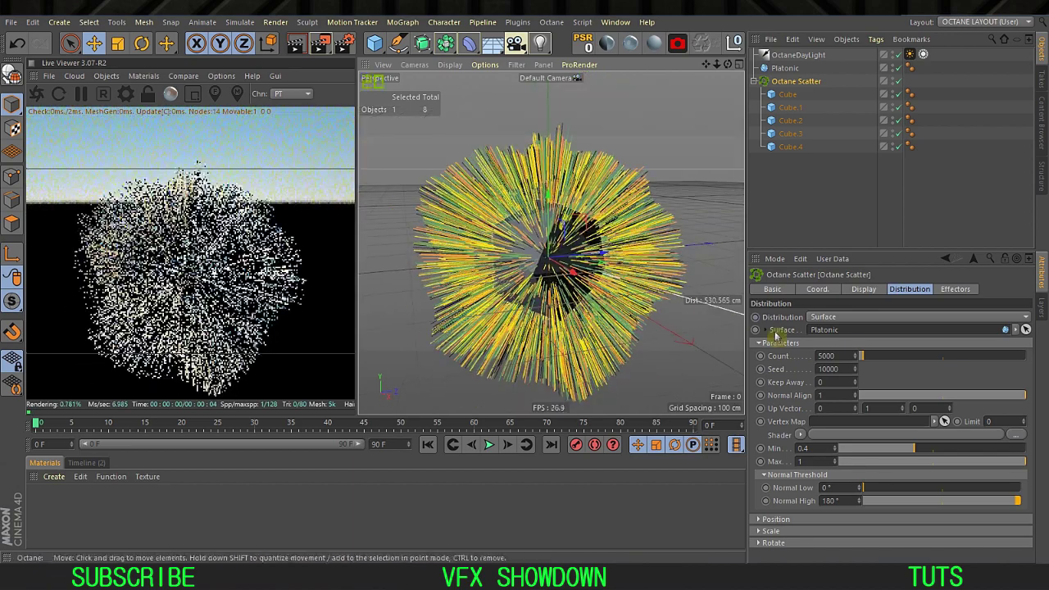
pyautogui.click(856, 370)
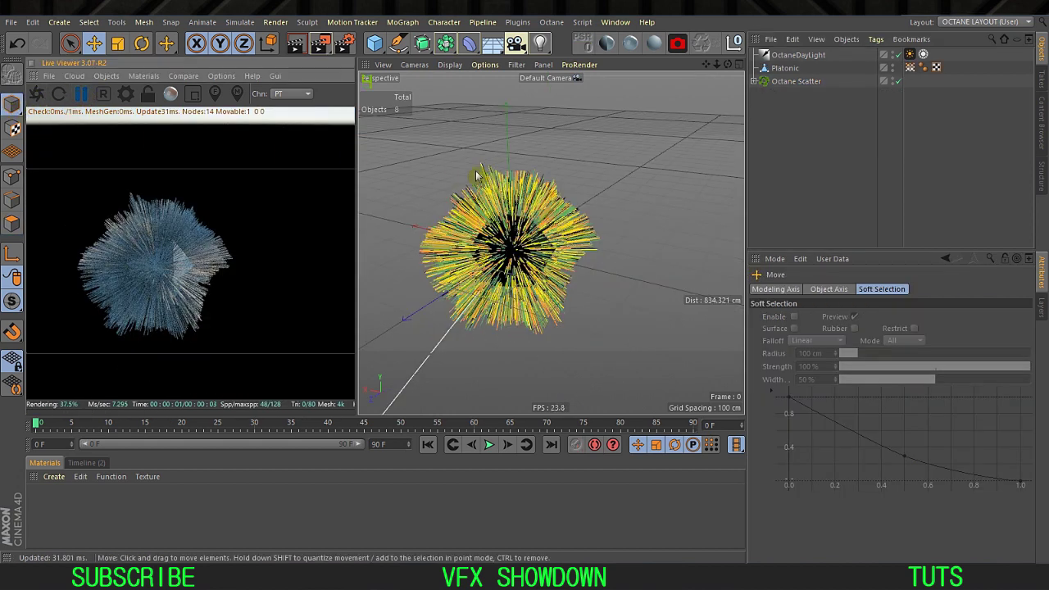
# Step: Create an Octane Diffuse material for the scatter's cubes and duplicate it into teal, blue, red, green and yellow versions
pyautogui.press('v')
pyautogui.click(812, 163)
pyautogui.click(794, 83)
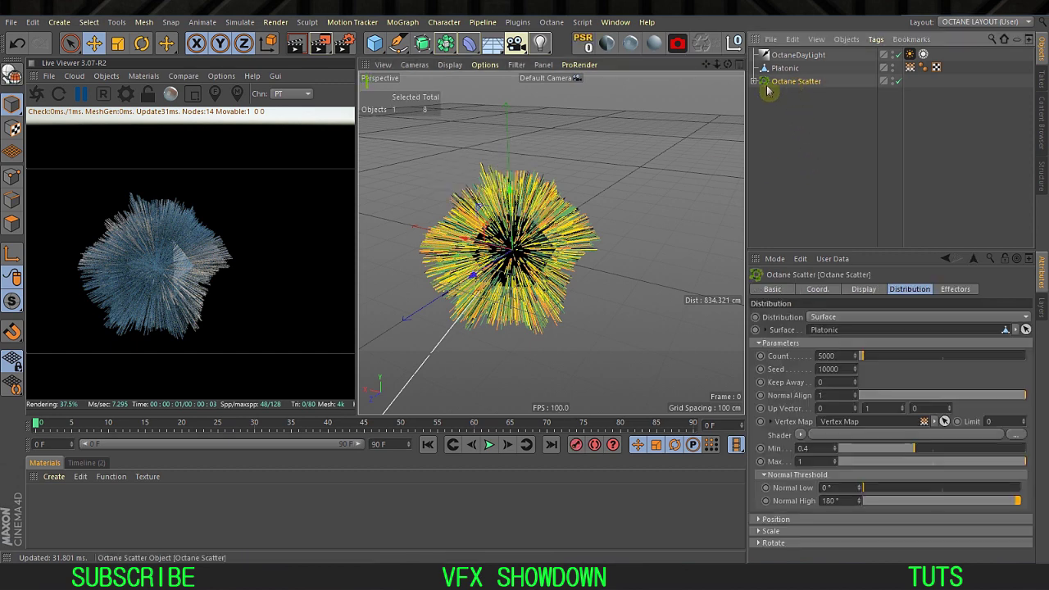
pyautogui.click(753, 82)
pyautogui.click(424, 255)
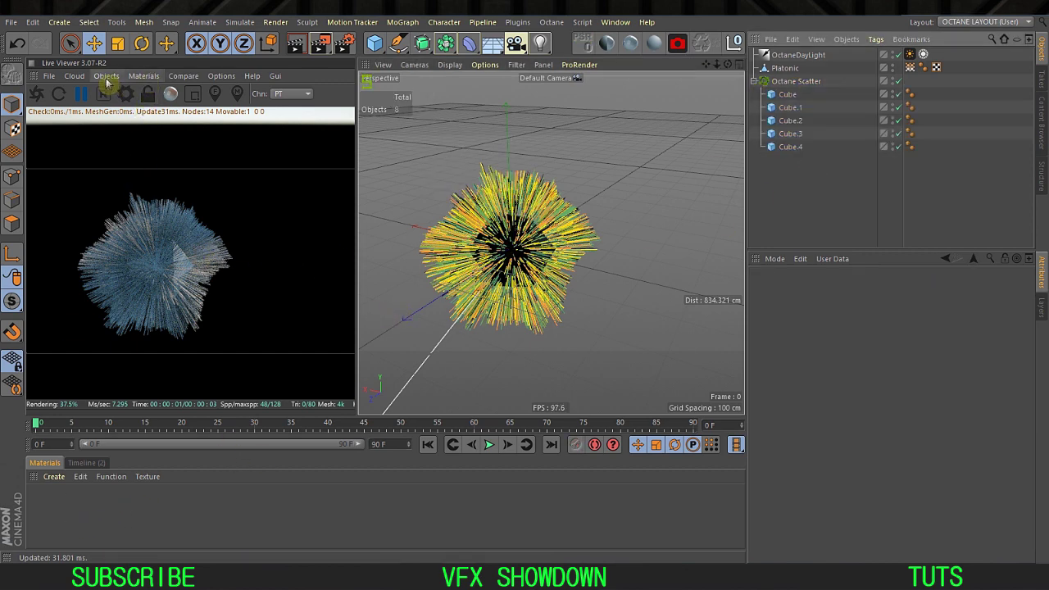
pyautogui.click(144, 76)
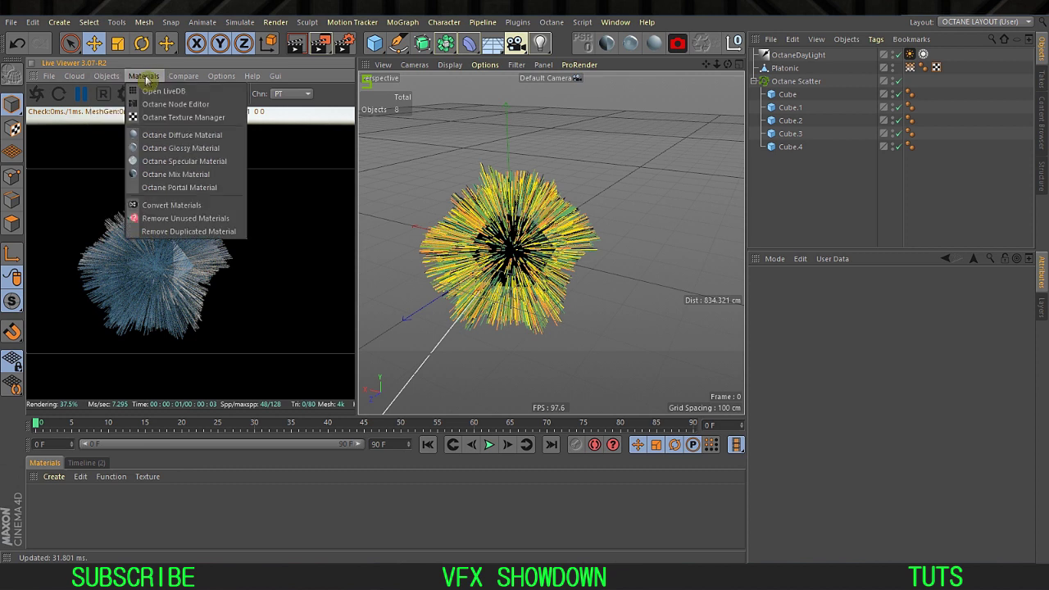
pyautogui.click(167, 136)
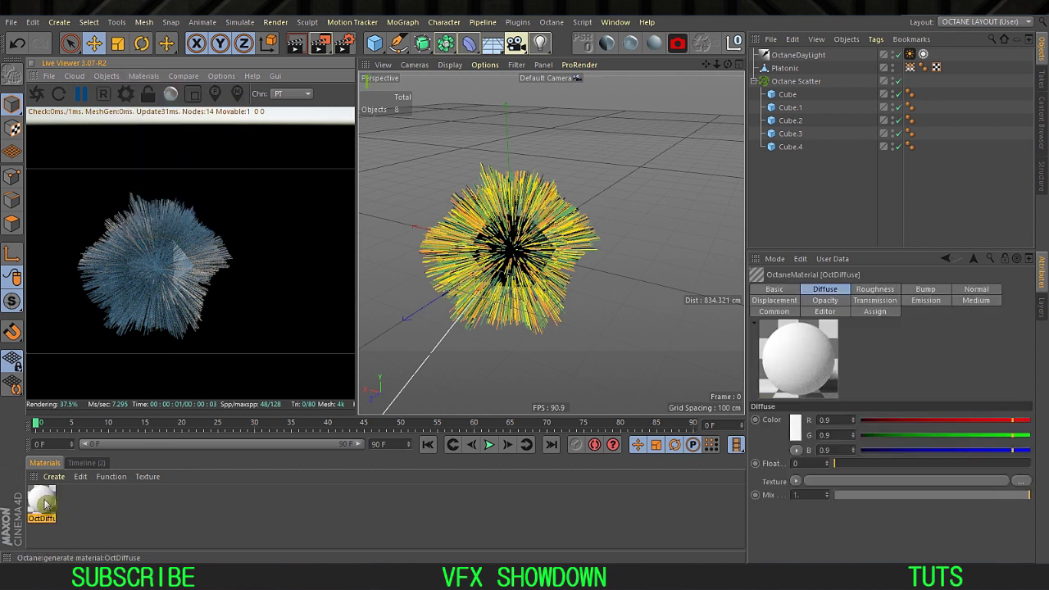
pyautogui.keyDown('ctrl'); pyautogui.moveTo(45, 504); pyautogui.dragTo(102, 503); pyautogui.keyUp('ctrl')
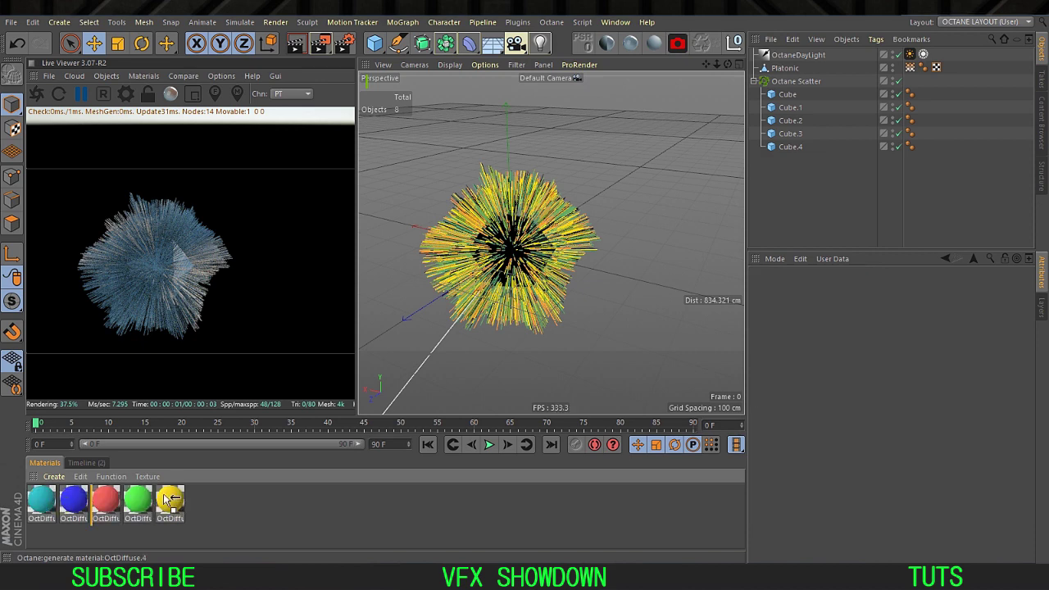
# Step: Assign the teal, blue, red, green and yellow materials to Cube through Cube.4 respectively and render the scatter in the Live Viewer
pyautogui.moveTo(791, 96); pyautogui.dragTo(790, 95)
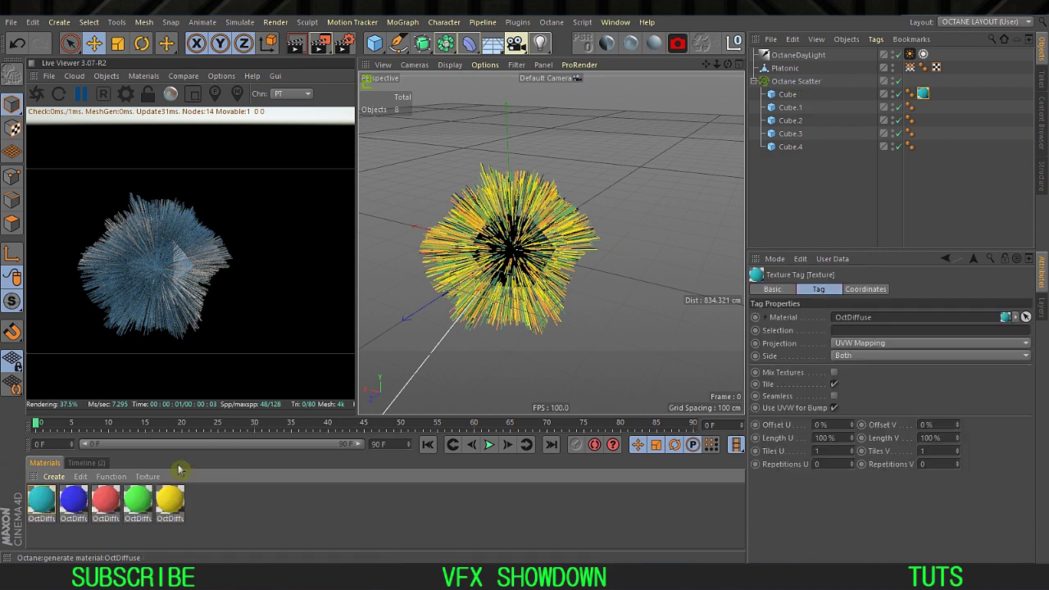
pyautogui.moveTo(77, 498); pyautogui.dragTo(792, 109)
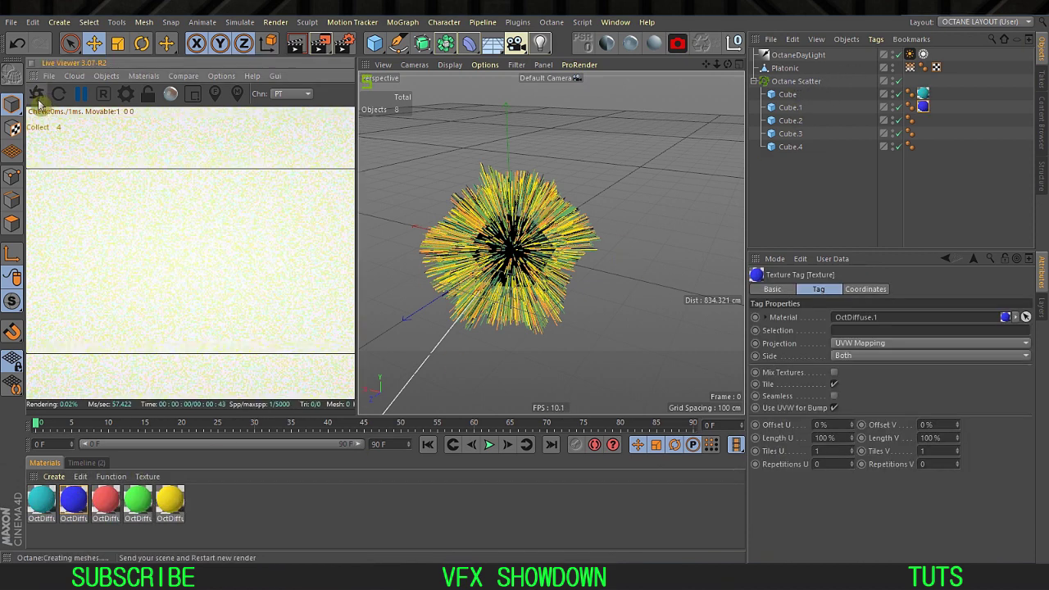
pyautogui.moveTo(814, 122); pyautogui.dragTo(813, 123)
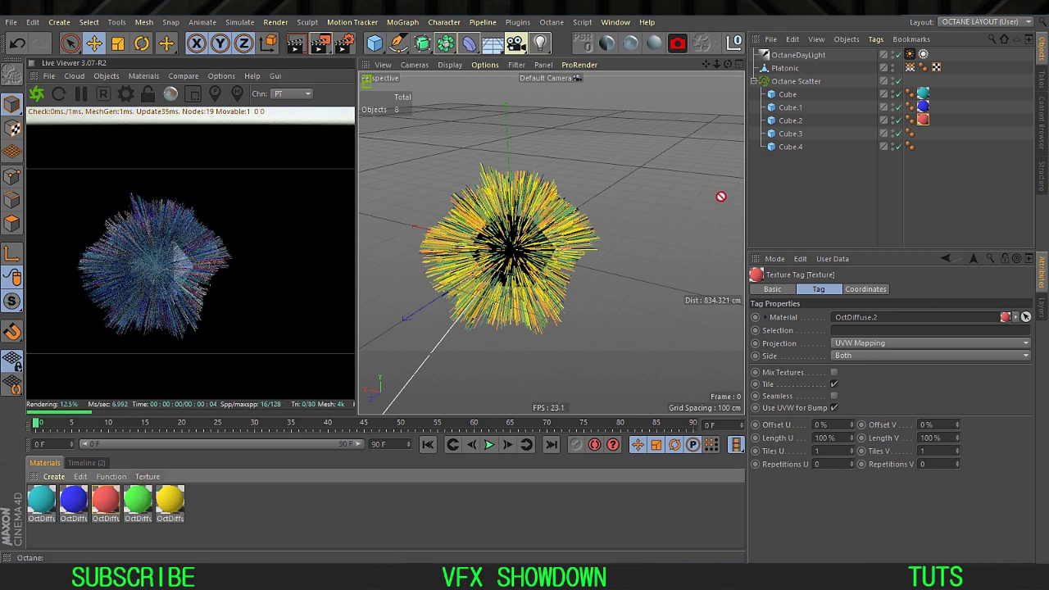
pyautogui.moveTo(795, 136); pyautogui.dragTo(794, 149)
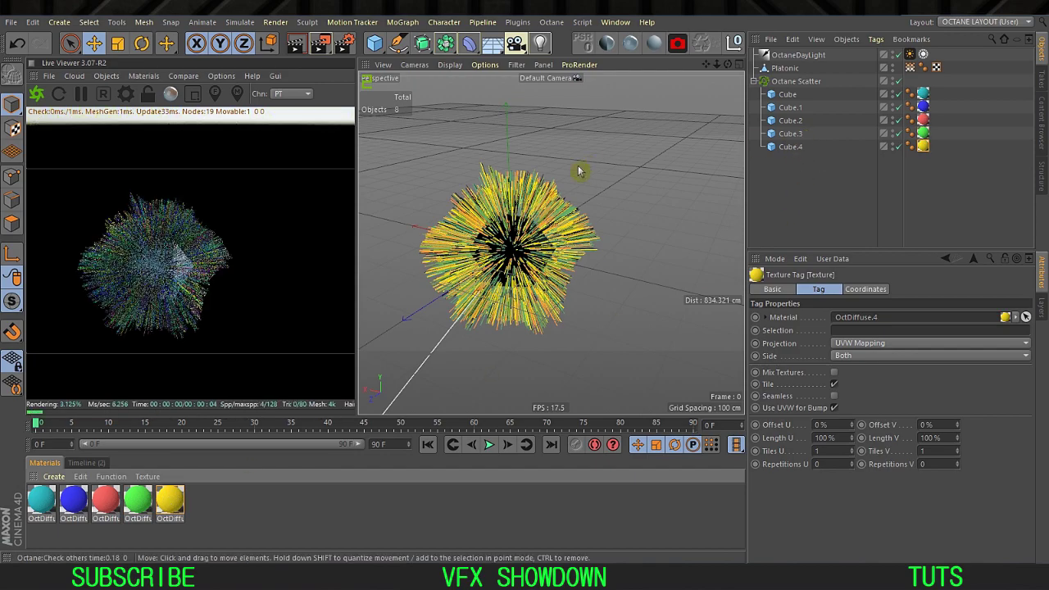
pyautogui.scroll(8, 518, 222)
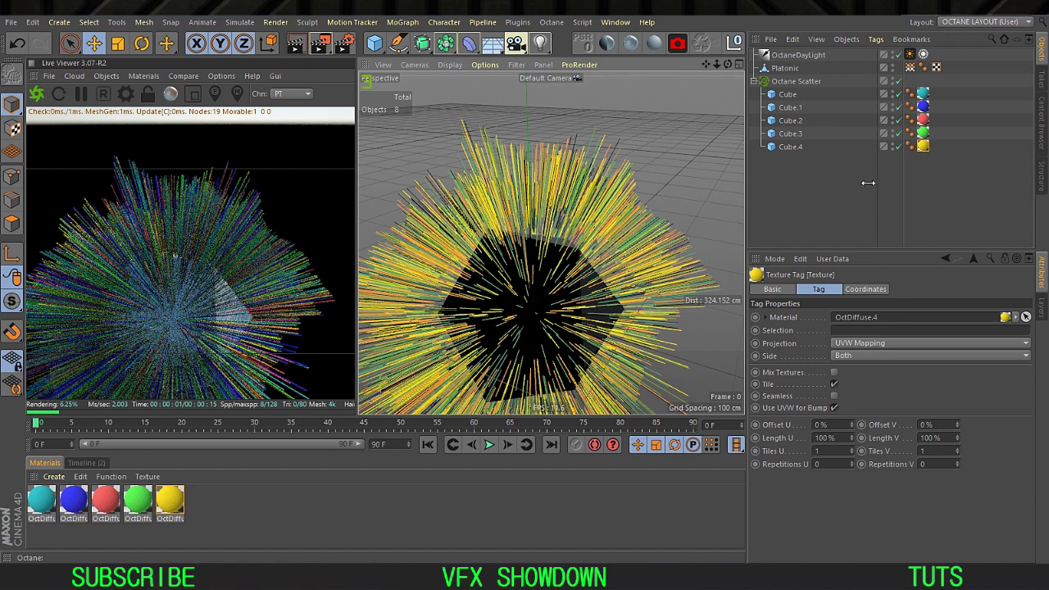
# Step: Reorder the Octane Scatter's children as Cube.3, Cube, Cube.4, Cube.2 and Cube.1 to compare the render
pyautogui.click(861, 197)
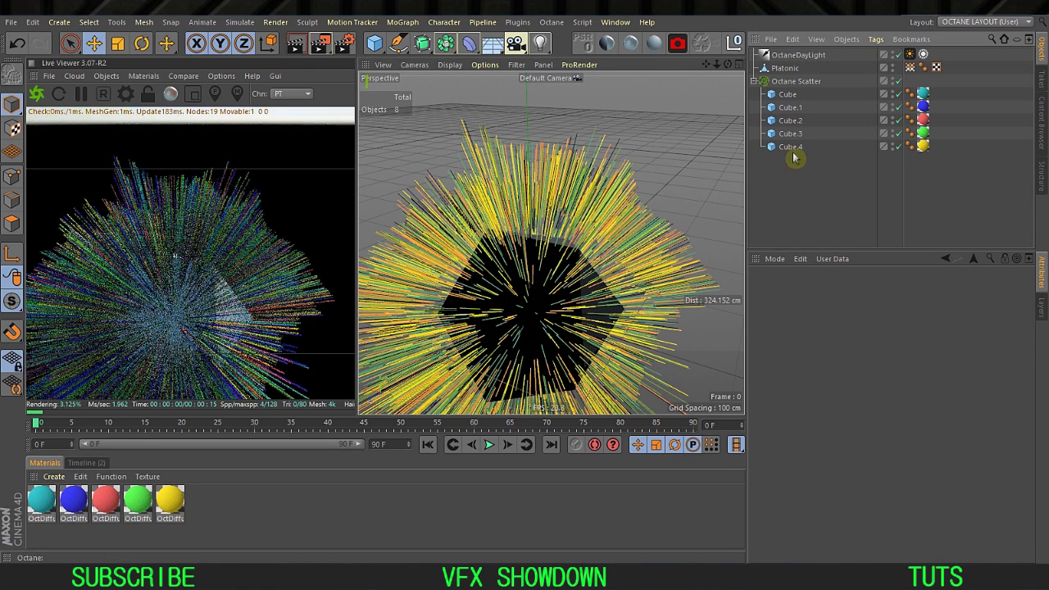
pyautogui.moveTo(787, 106); pyautogui.dragTo(788, 105)
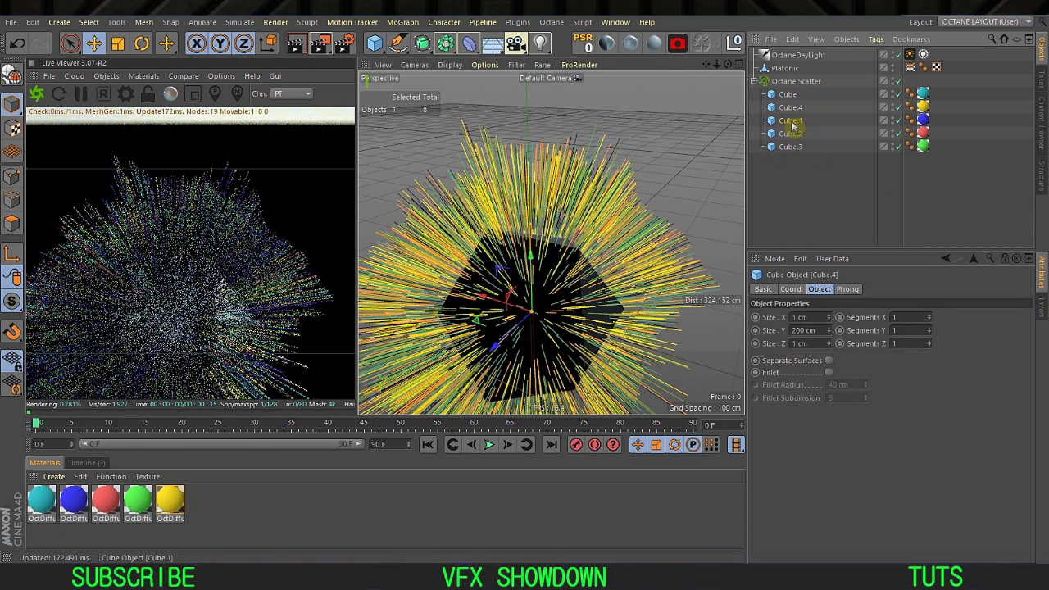
pyautogui.moveTo(791, 143); pyautogui.dragTo(791, 92)
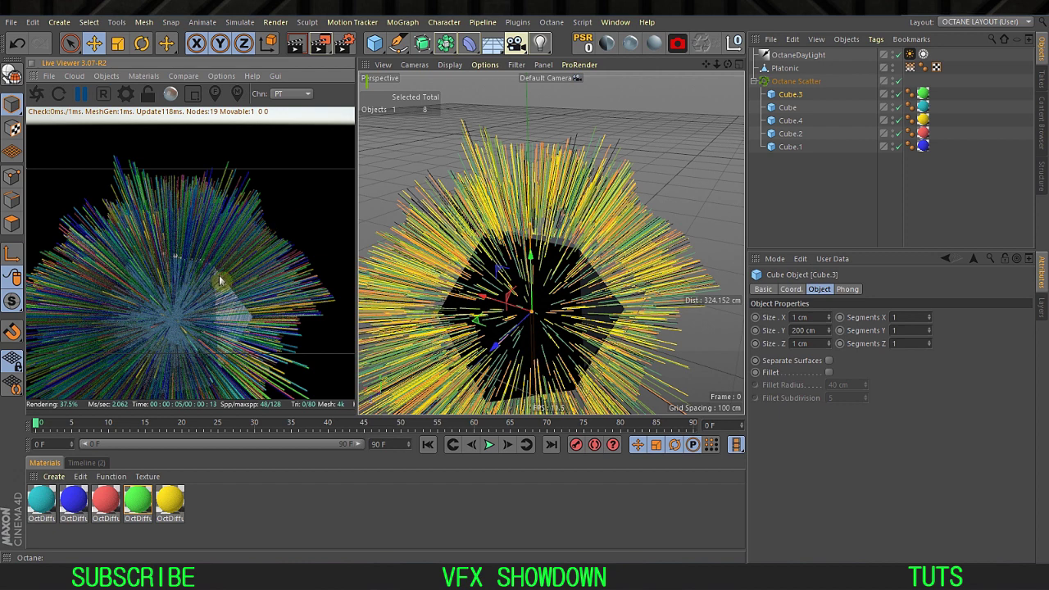
pyautogui.rightClick(198, 308)
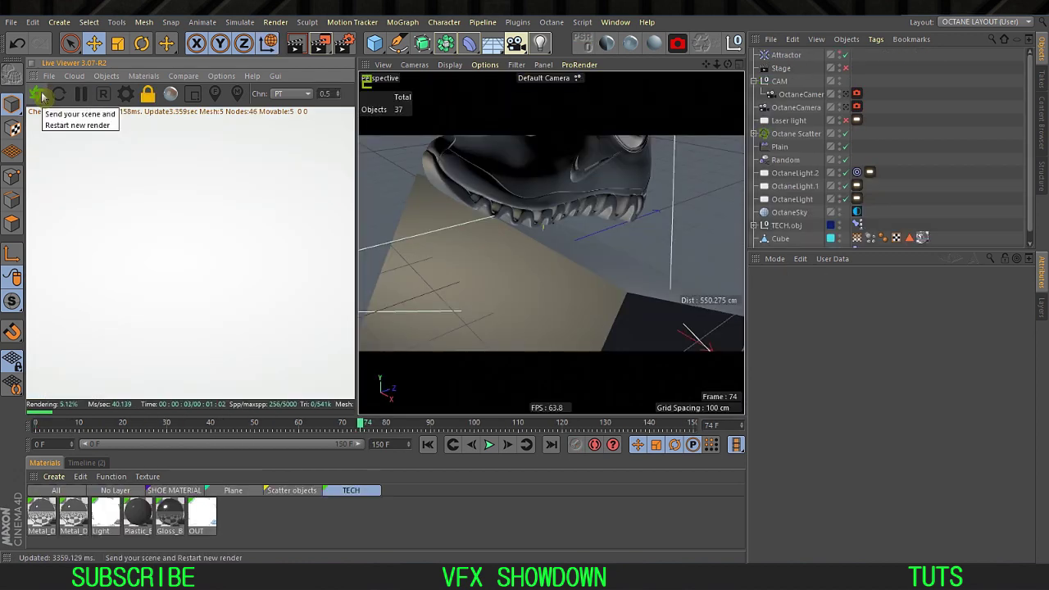
# Step: Render the Nike shoe scene in the Live Viewer through the Stage's OctaneCamera 2 and disable the Octane Scatter
pyautogui.click(43, 97)
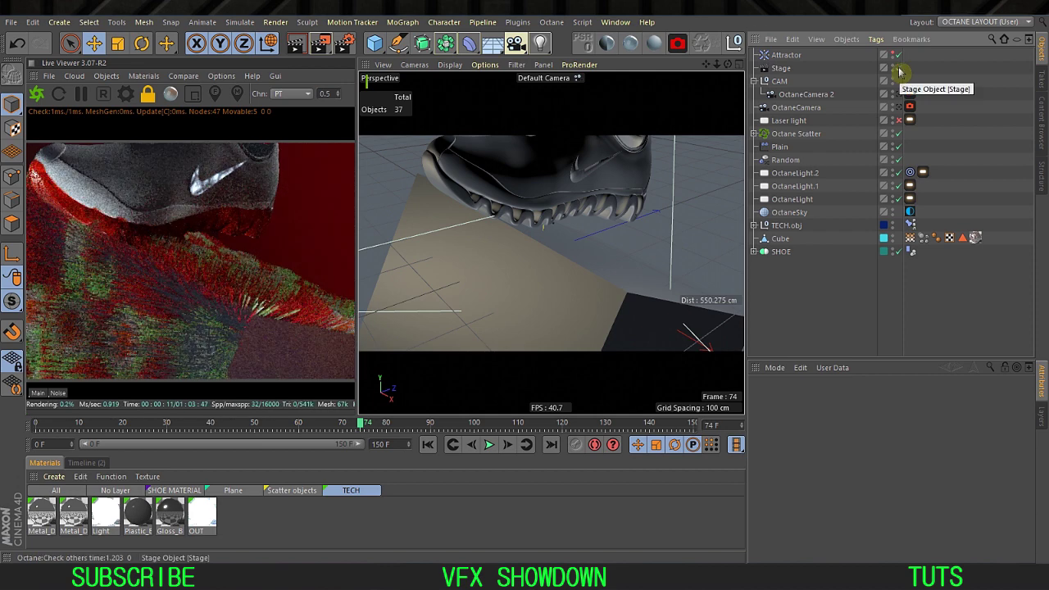
pyautogui.click(899, 69)
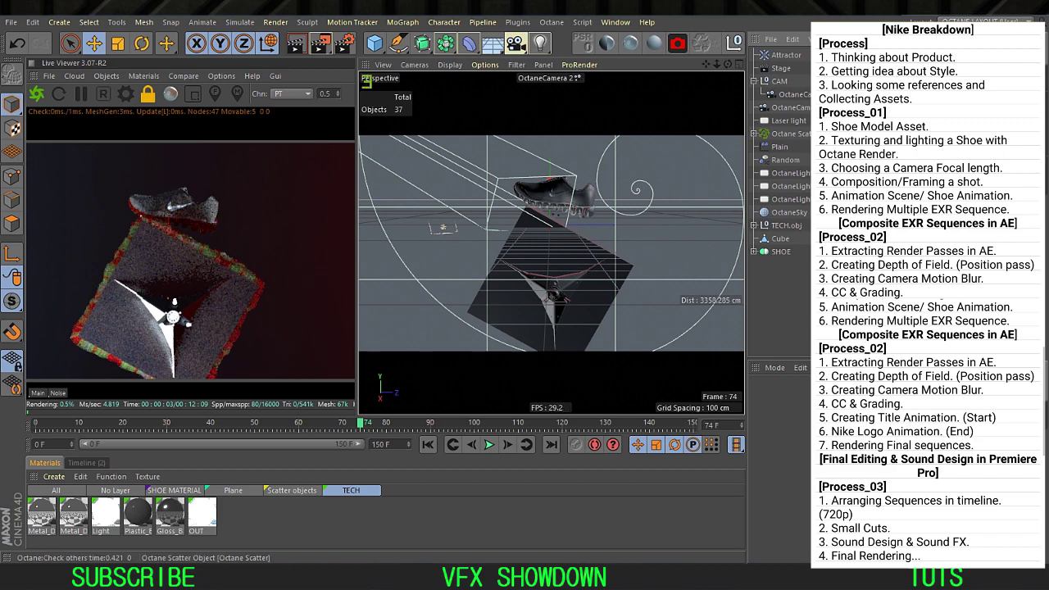
pyautogui.click(868, 107)
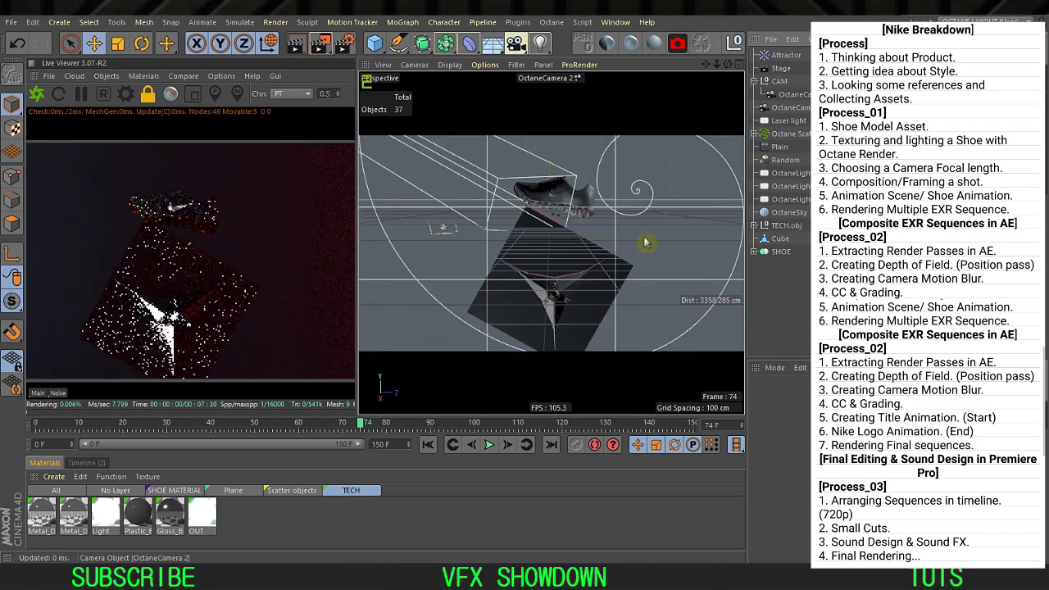
# Step: Disable the Stage object and orbit the default camera around the shoe, cube and lights
pyautogui.click(898, 68)
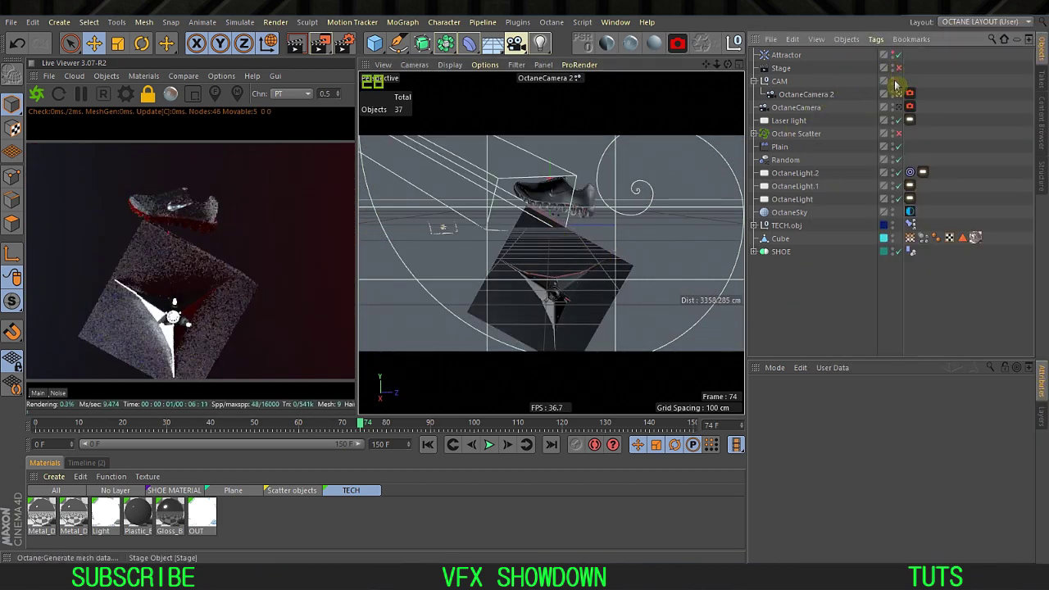
pyautogui.keyDown('alt'); pyautogui.moveTo(487, 227); pyautogui.dragTo(531, 282, button='middle'); pyautogui.keyUp('alt')
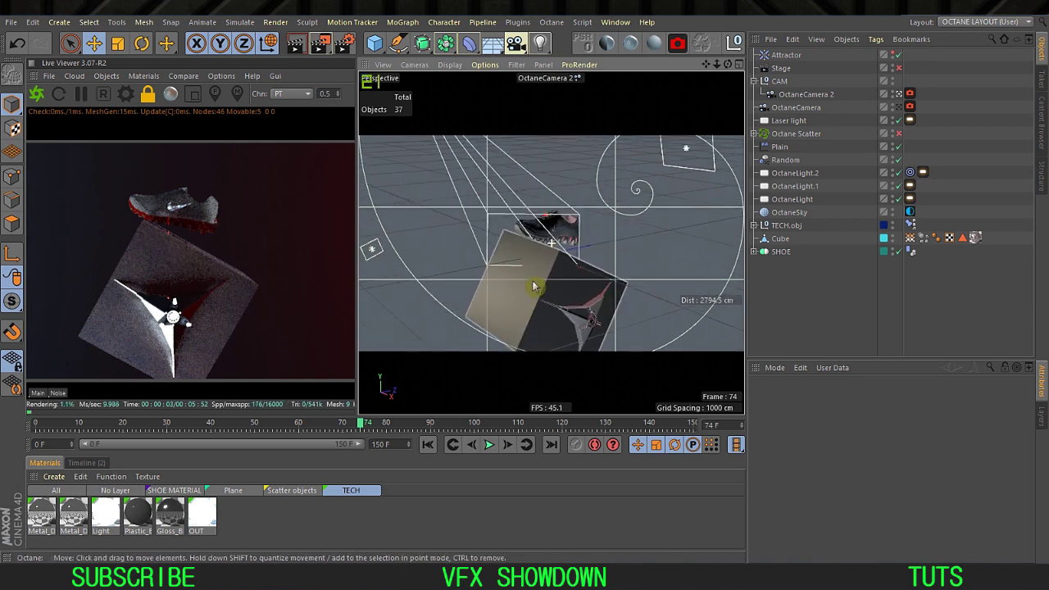
pyautogui.keyDown('alt'); pyautogui.moveTo(520, 253); pyautogui.dragTo(630, 296); pyautogui.keyUp('alt')
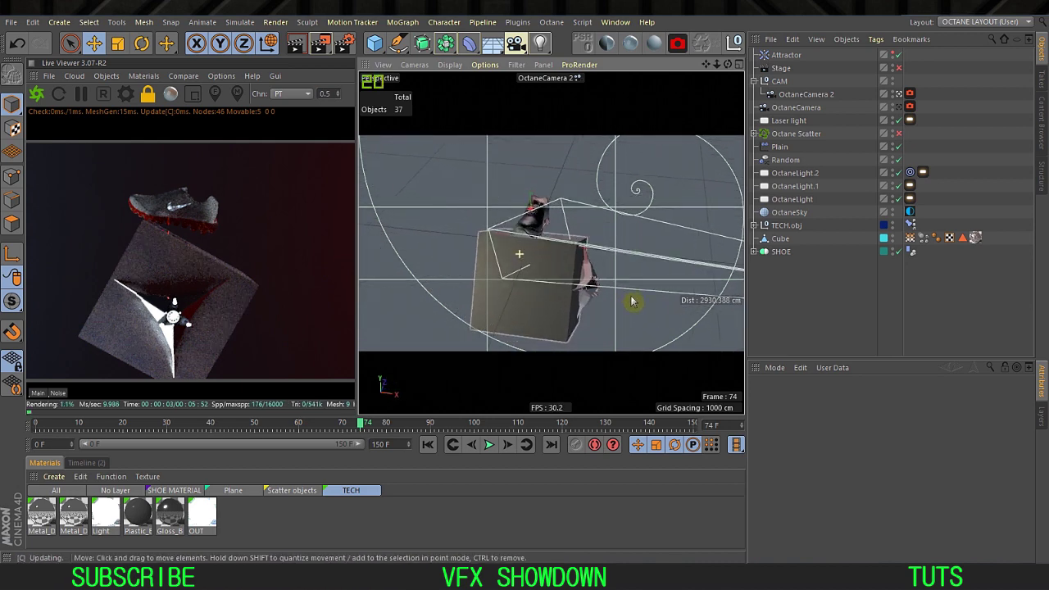
pyautogui.click(899, 97)
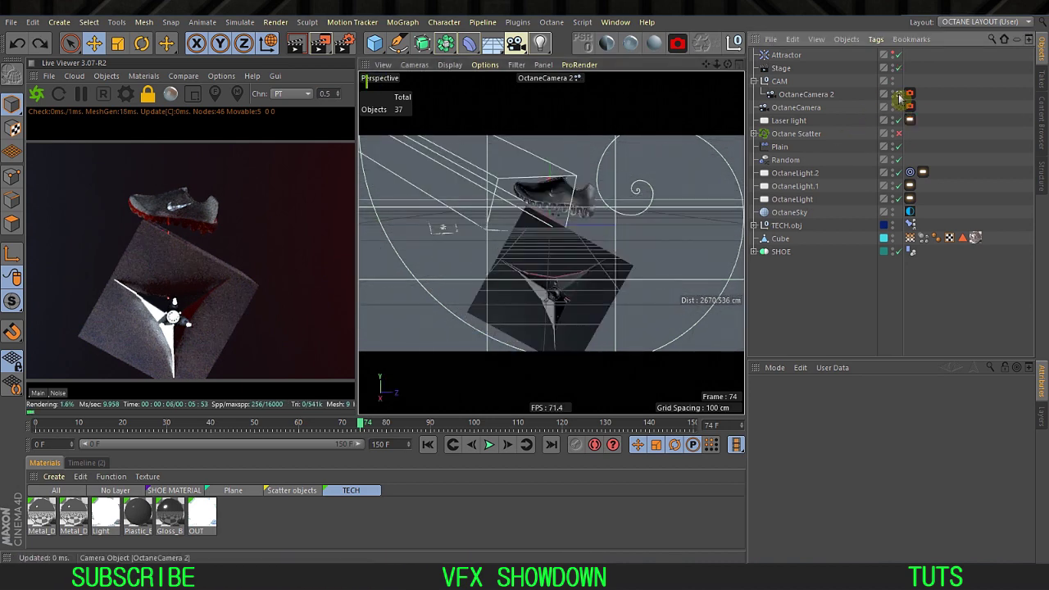
pyautogui.keyDown('alt'); pyautogui.moveTo(548, 261); pyautogui.dragTo(733, 199); pyautogui.keyUp('alt')
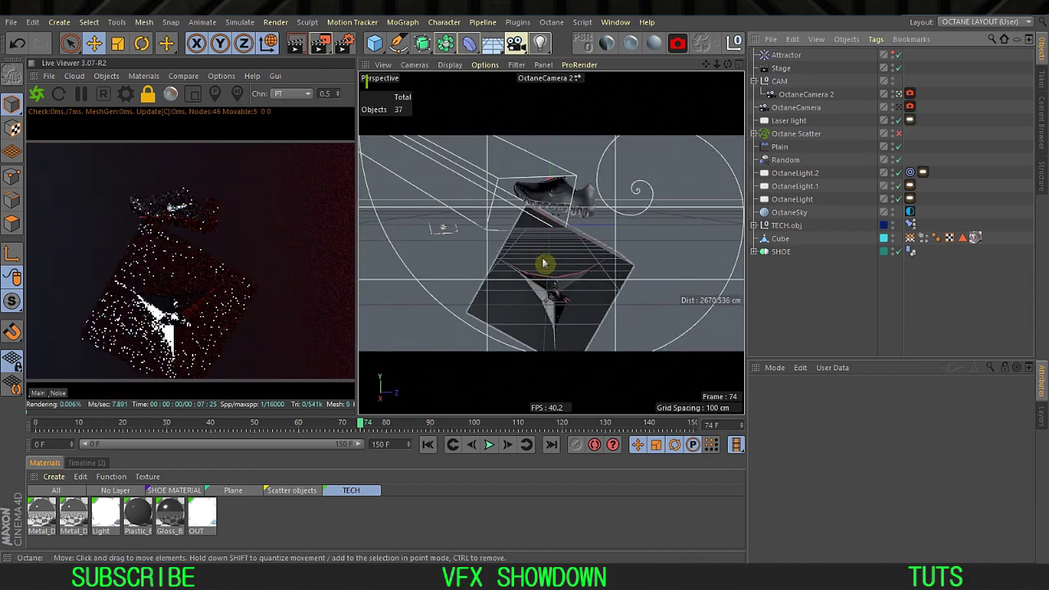
pyautogui.click(899, 68)
pyautogui.keyDown('alt'); pyautogui.moveTo(563, 240); pyautogui.dragTo(494, 202); pyautogui.keyUp('alt')
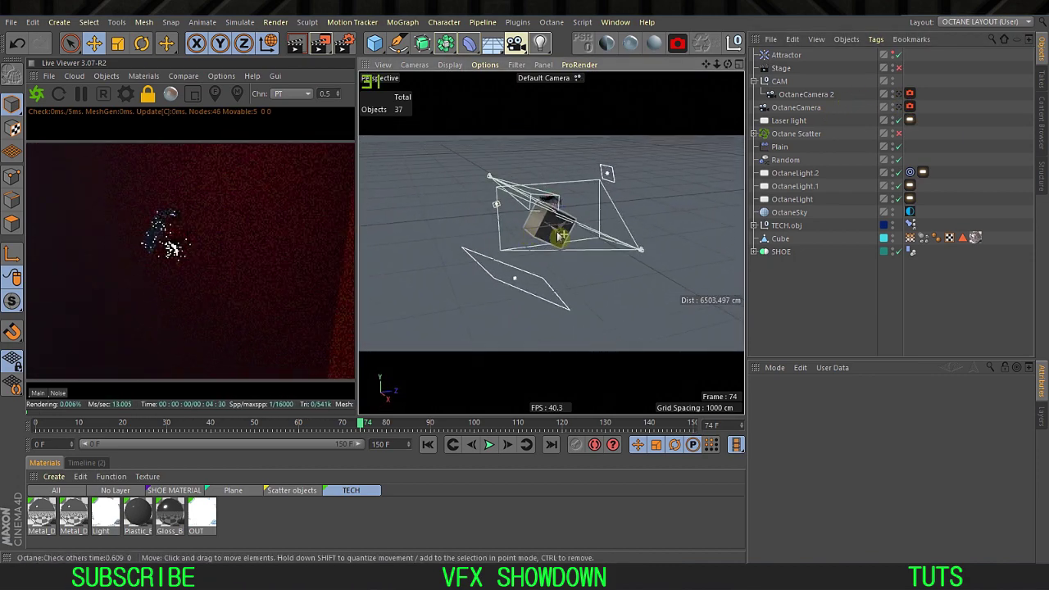
# Step: Disable OctaneLight, OctaneLight.1 and OctaneLight.2, and look through OctaneCamera 2
pyautogui.click(899, 199)
pyautogui.click(898, 186)
pyautogui.click(899, 173)
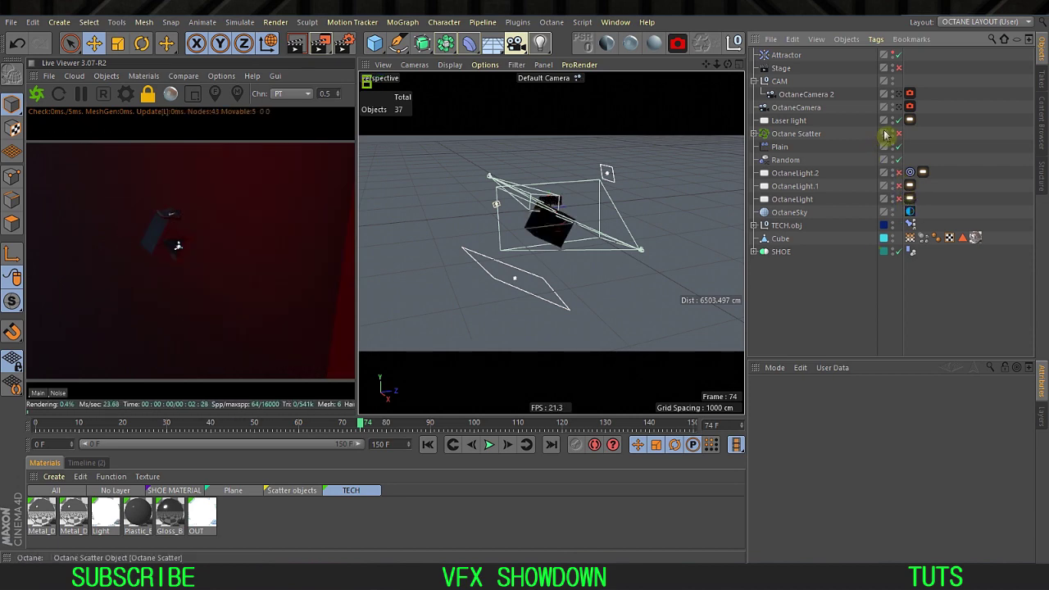
pyautogui.click(898, 93)
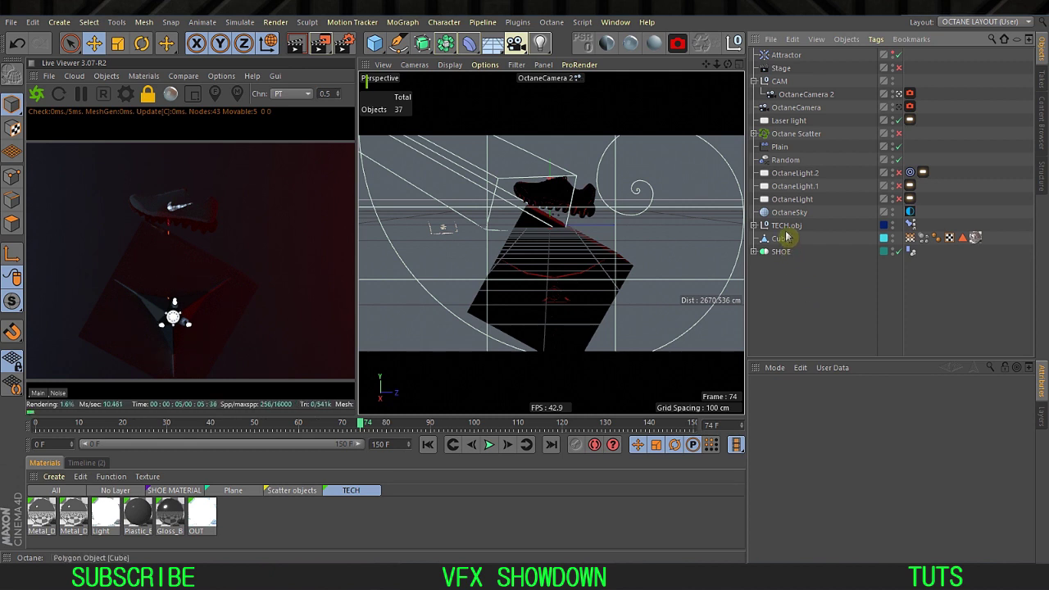
# Step: Try hiding OctaneSky in the editor and renderer to compare its lighting, and restore its default visibility
pyautogui.click(788, 212)
pyautogui.click(892, 213)
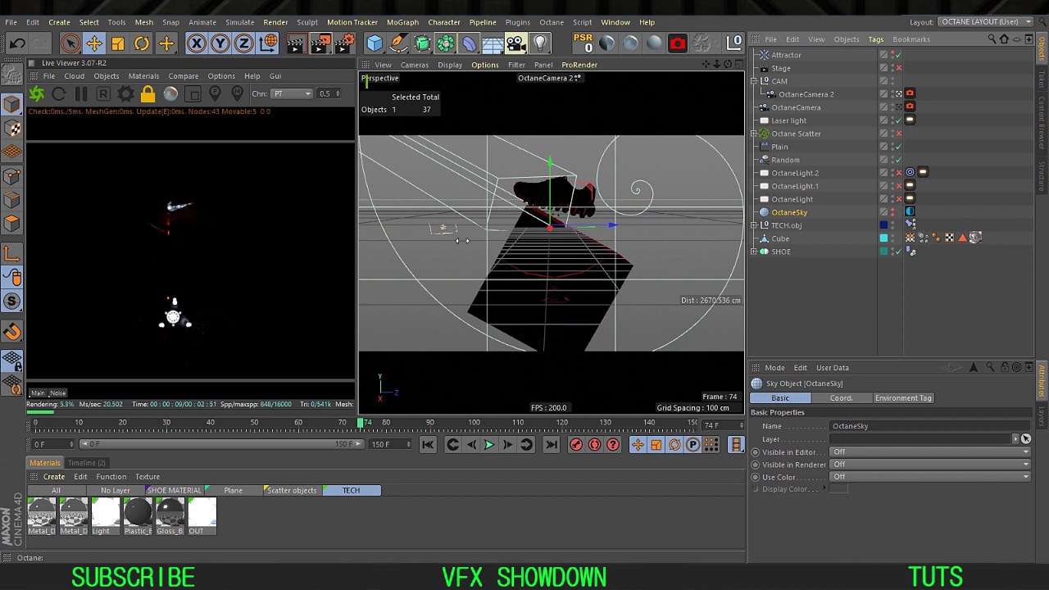
pyautogui.click(893, 215)
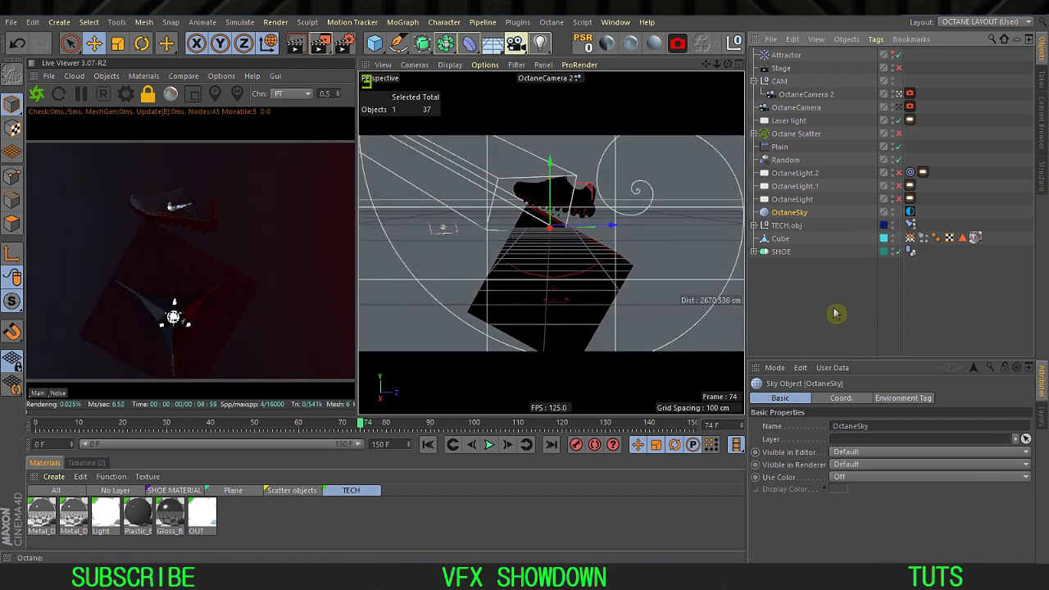
# Step: Examine the ImageTexture in OctaneSky's Environment Tag and browse the BackLight_2K folder for its source images
pyautogui.click(835, 314)
pyautogui.click(801, 238)
pyautogui.click(910, 212)
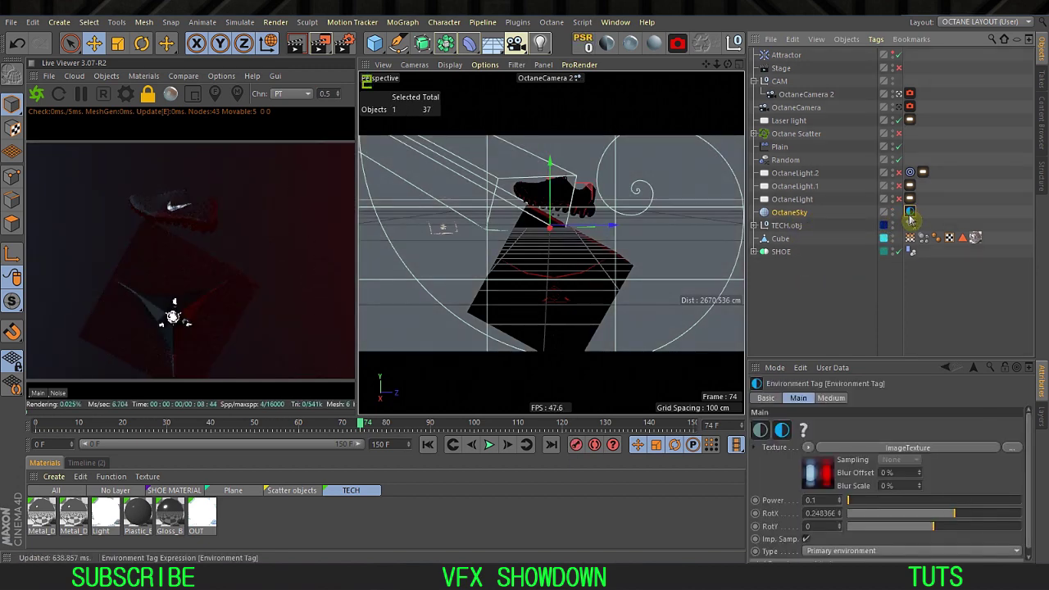
pyautogui.moveTo(875, 358); pyautogui.dragTo(870, 279)
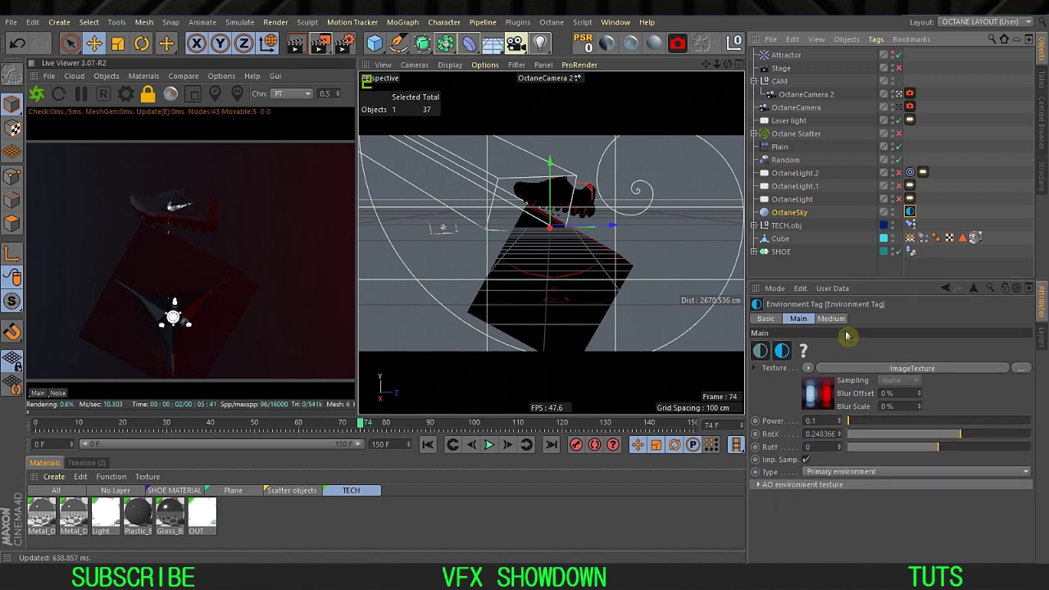
pyautogui.click(878, 369)
pyautogui.click(1020, 347)
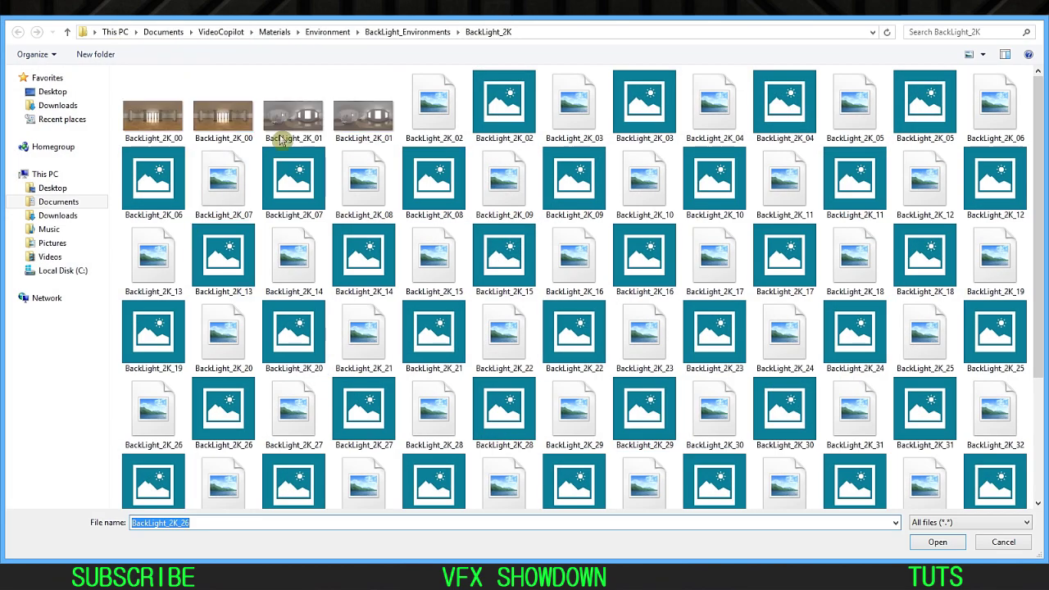
pyautogui.doubleClick(978, 446)
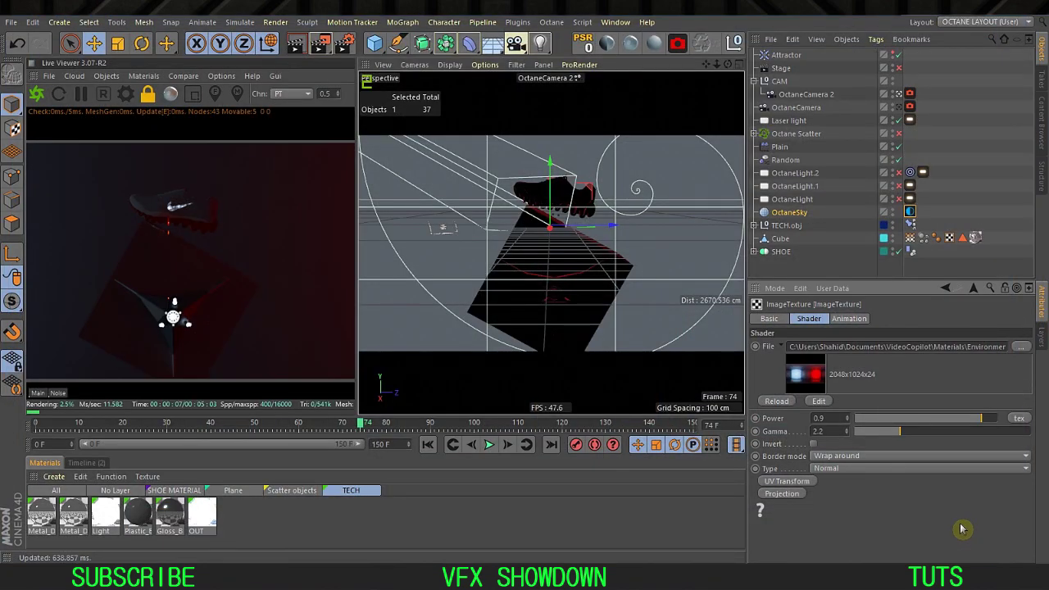
pyautogui.click(974, 289)
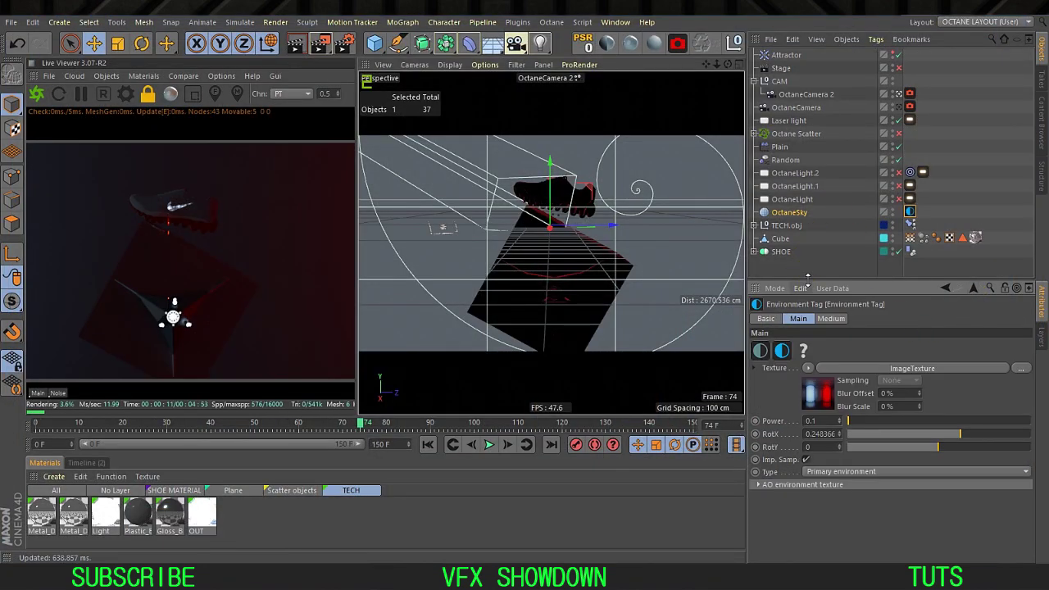
# Step: Enable OctaneLight and show its placement in the four-view layout
pyautogui.moveTo(807, 281); pyautogui.dragTo(807, 336)
pyautogui.click(819, 299)
pyautogui.click(807, 187)
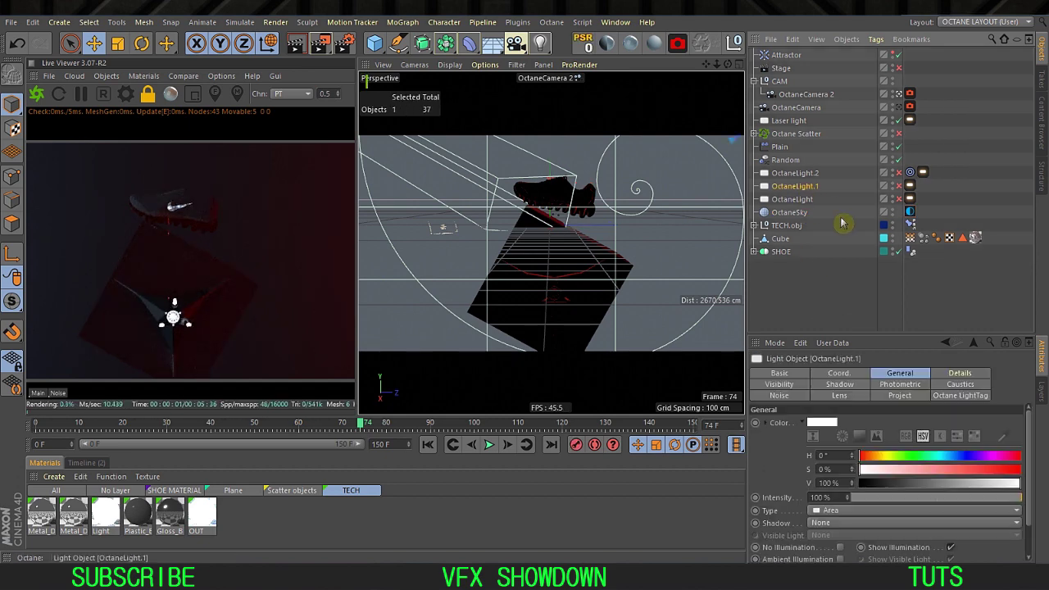
pyautogui.click(803, 199)
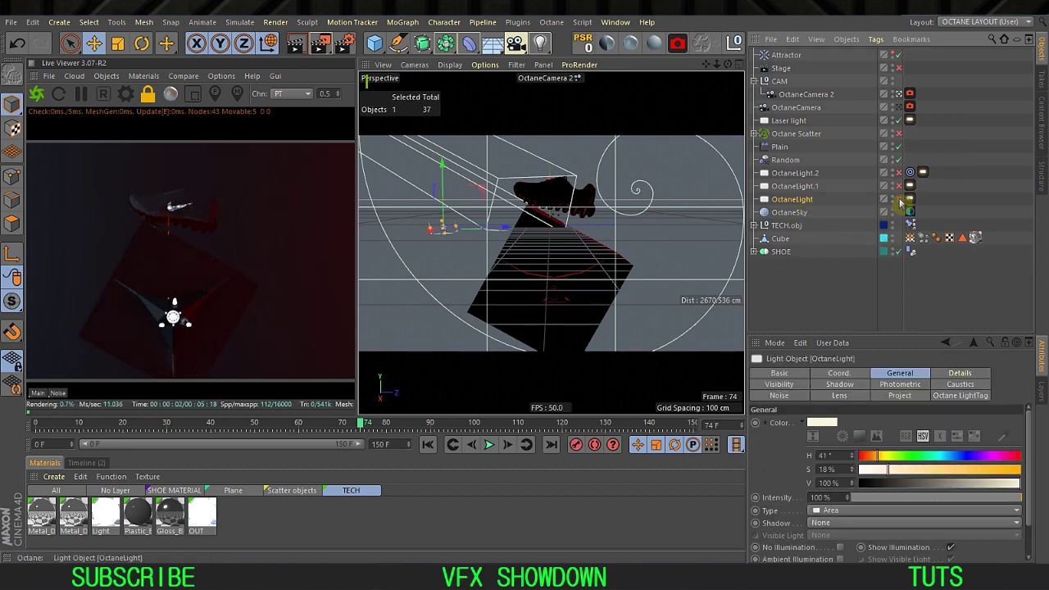
pyautogui.middleClick(561, 255)
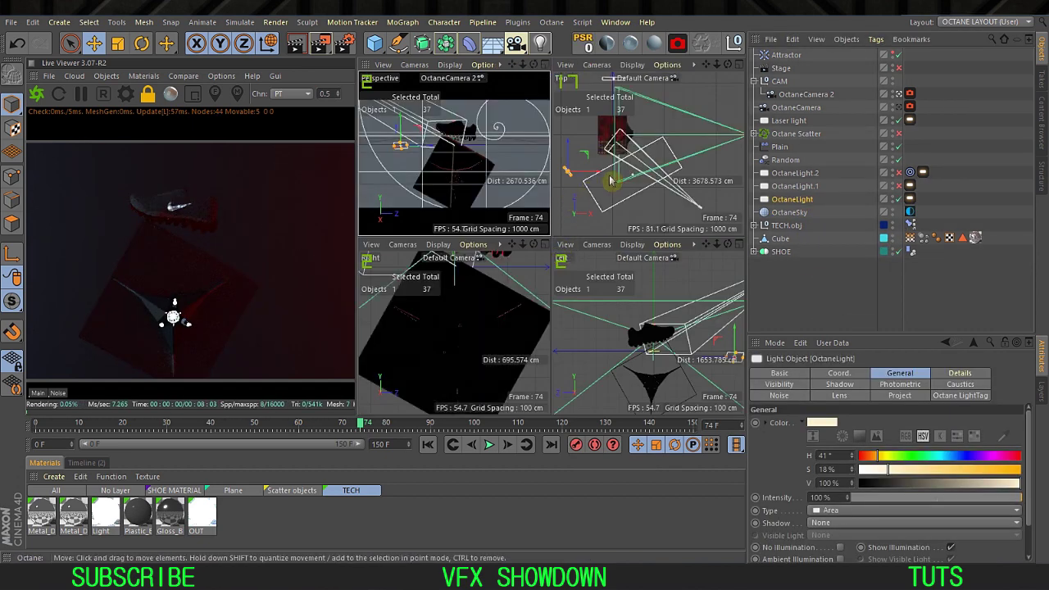
# Step: Show OctaneLight's placement in the top view, disable the light and store the render for an A/B comparison
pyautogui.middleClick(566, 208)
pyautogui.scroll(-5, 518, 217)
pyautogui.scroll(5, 553, 242)
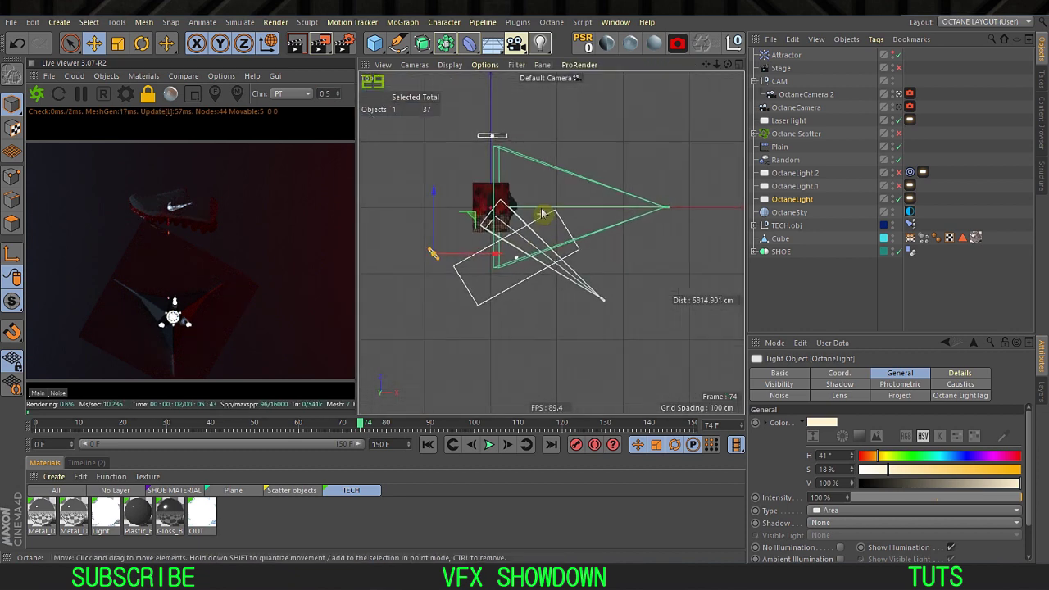
pyautogui.click(898, 200)
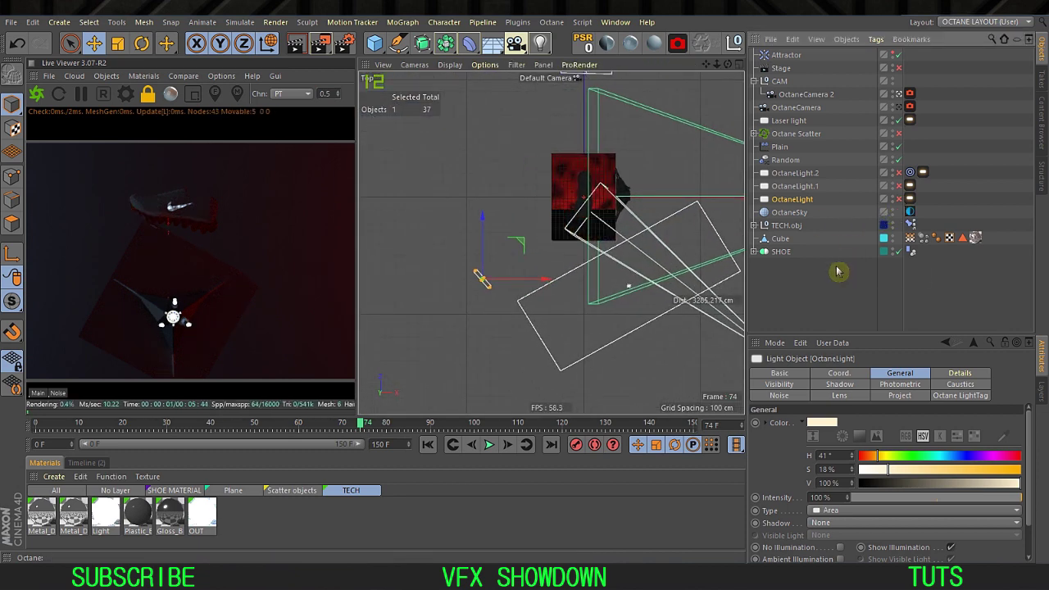
pyautogui.click(183, 75)
pyautogui.click(202, 93)
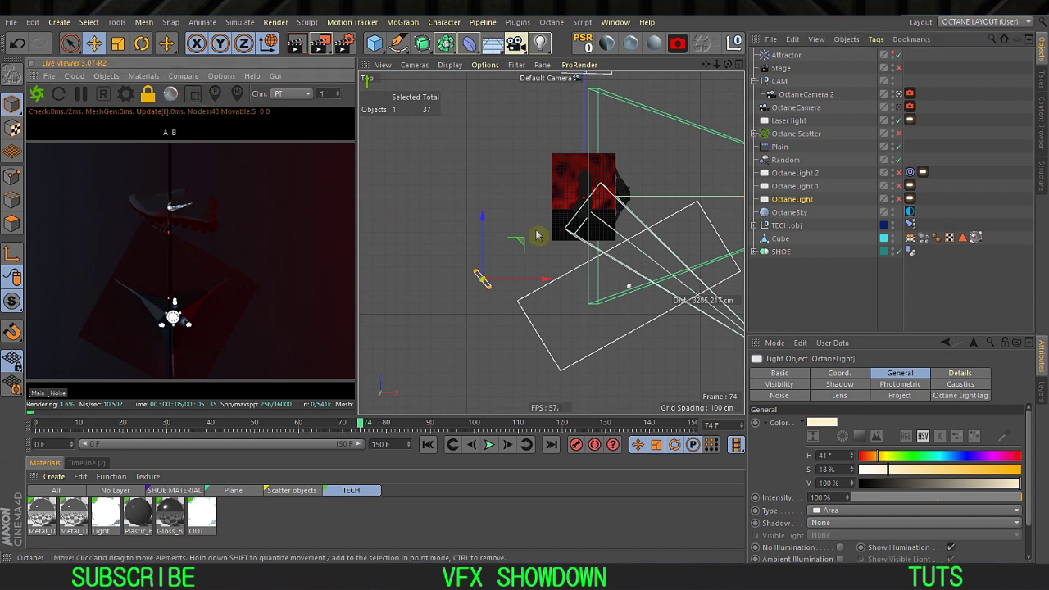
# Step: Re-enable OctaneLight, compare the two renders by shifting the A/B divider, and end the comparison
pyautogui.click(898, 199)
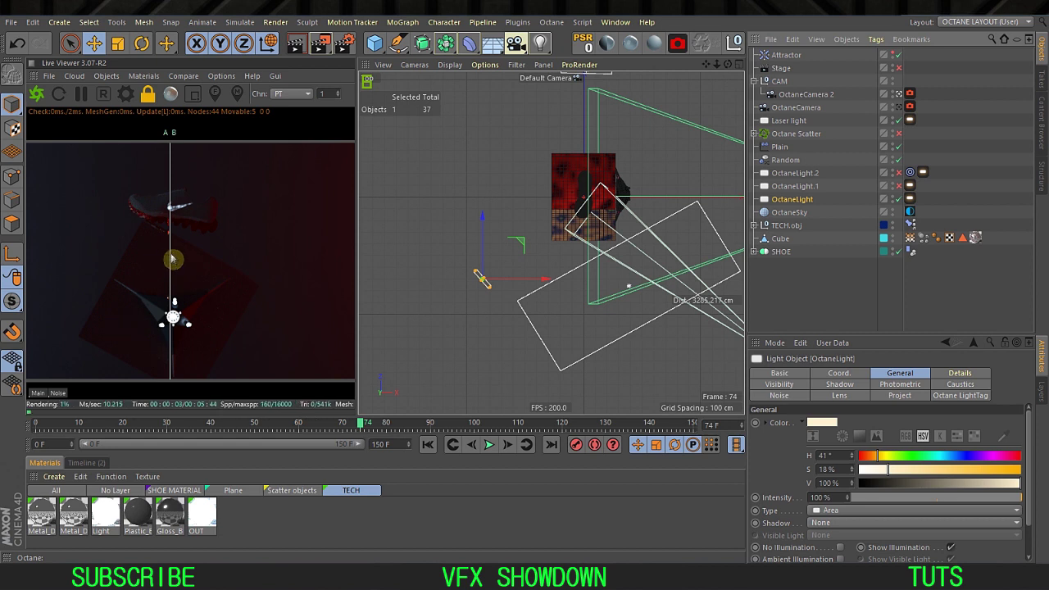
pyautogui.moveTo(172, 259); pyautogui.dragTo(246, 283)
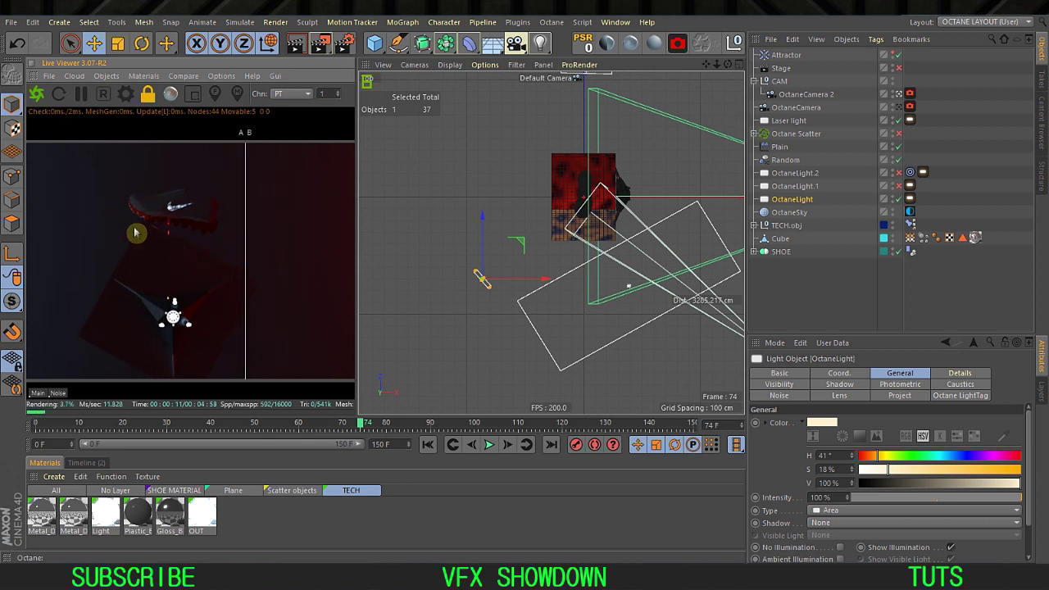
pyautogui.moveTo(247, 251); pyautogui.dragTo(276, 270)
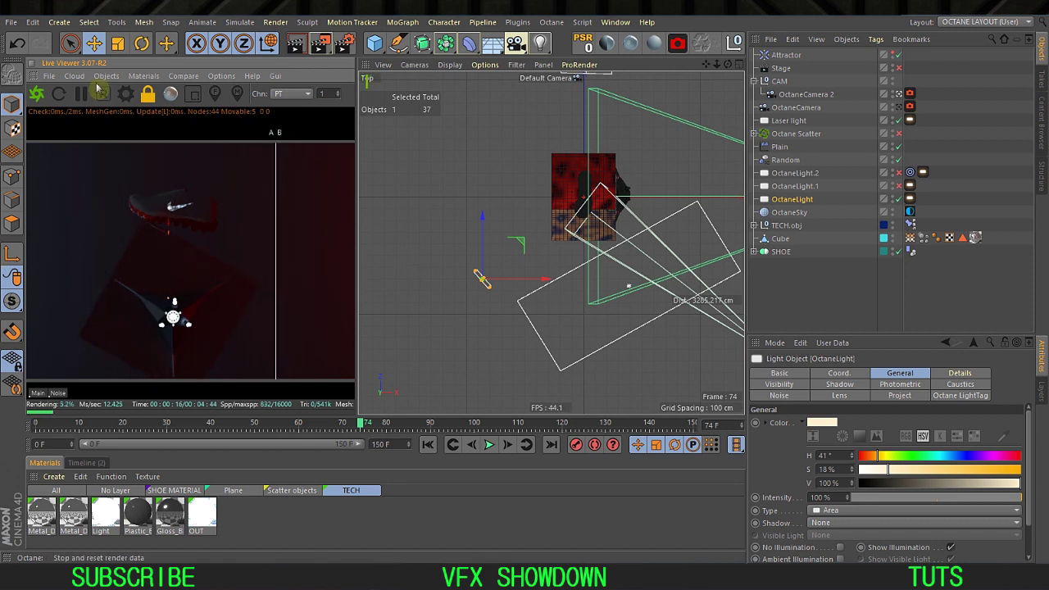
pyautogui.click(183, 77)
pyautogui.click(207, 107)
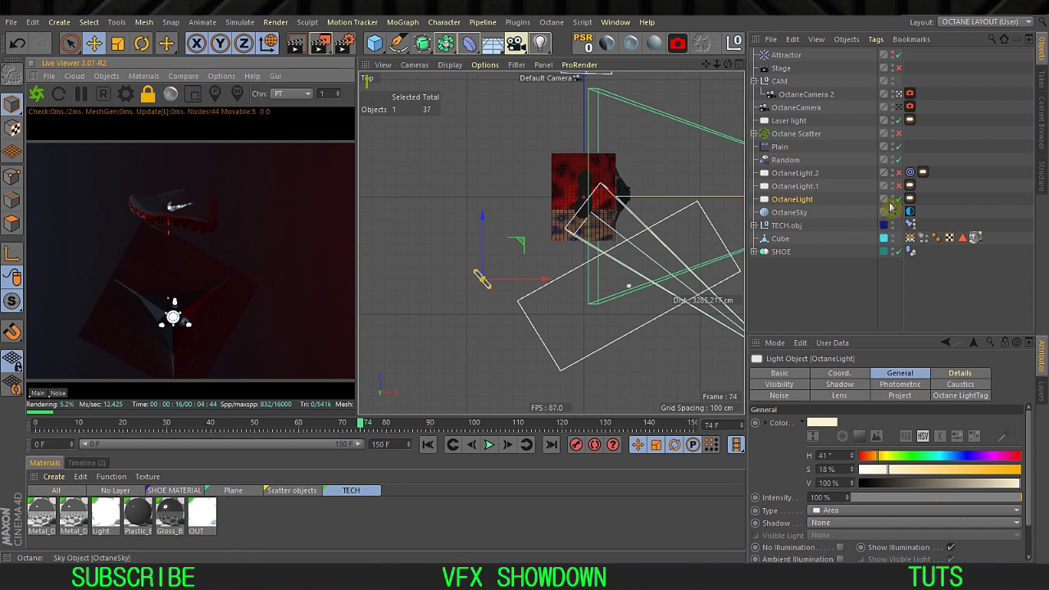
# Step: Enable OctaneLight.1 and show its placement relative to the shoe in the top view
pyautogui.click(799, 186)
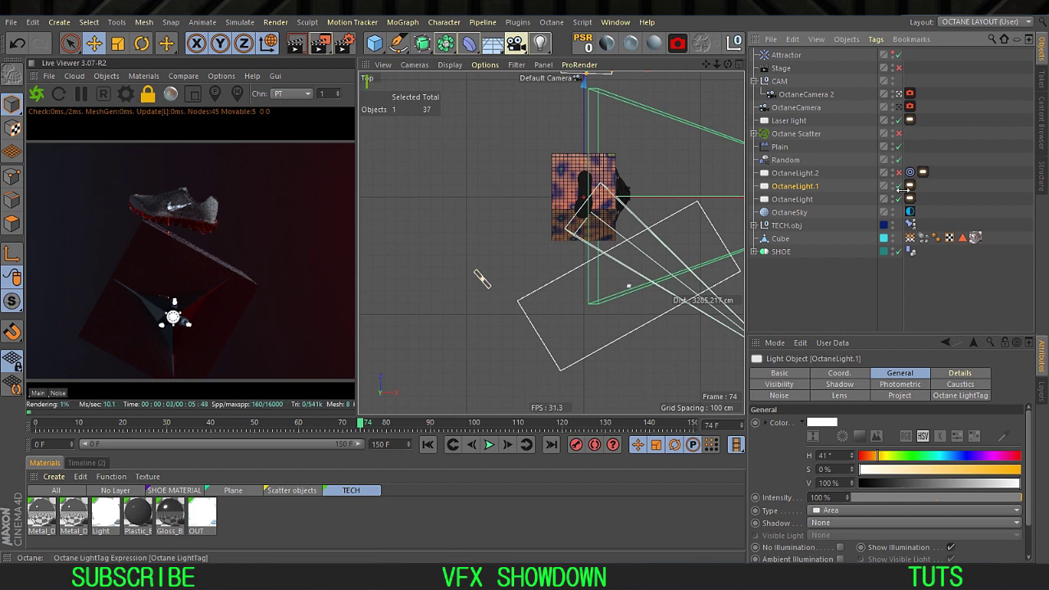
pyautogui.press('F1')
pyautogui.middleClick(497, 235)
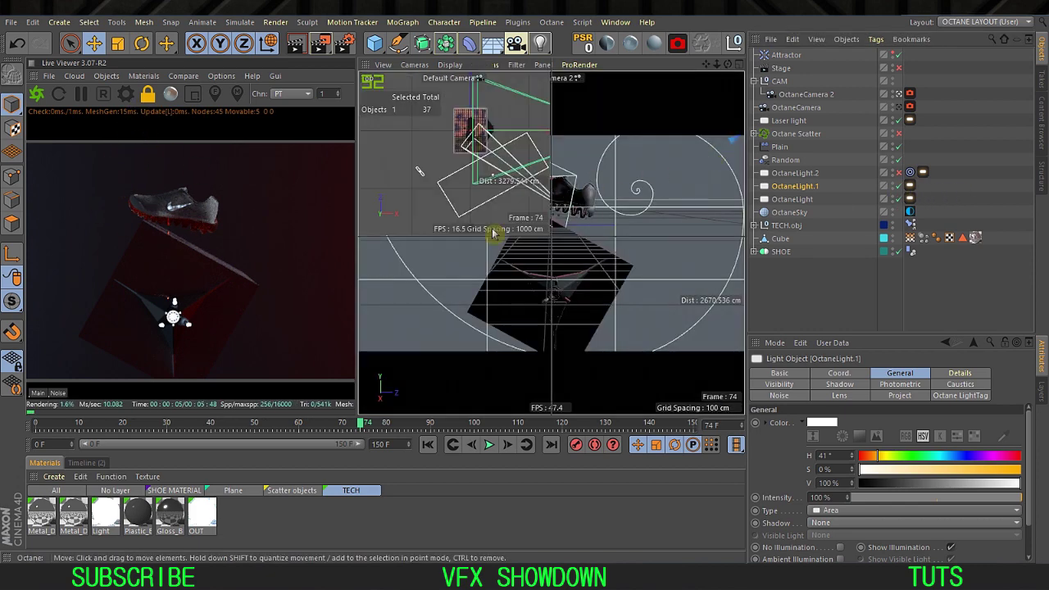
pyautogui.middleClick(604, 173)
pyautogui.scroll(-4, 605, 161)
pyautogui.keyDown('alt'); pyautogui.moveTo(605, 157); pyautogui.dragTo(543, 227, button='middle'); pyautogui.keyUp('alt')
pyautogui.scroll(4, 581, 201)
# Step: Enable OctaneLight.2 and bring up the right view of the shoe and cube
pyautogui.click(898, 173)
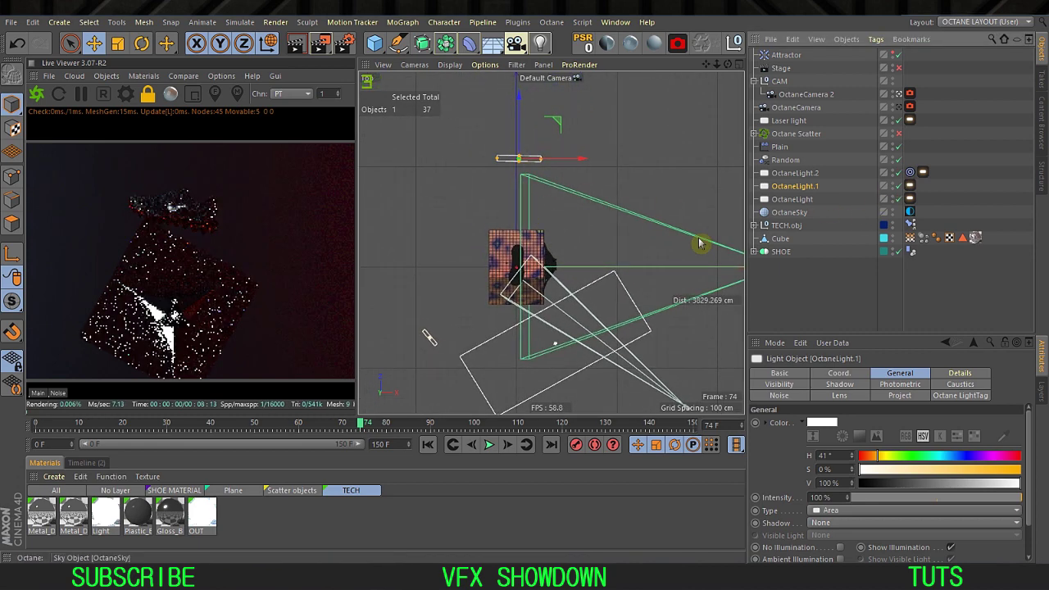
pyautogui.keyDown('alt'); pyautogui.moveTo(529, 291); pyautogui.dragTo(527, 230, button='middle'); pyautogui.keyUp('alt')
pyautogui.middleClick(527, 230)
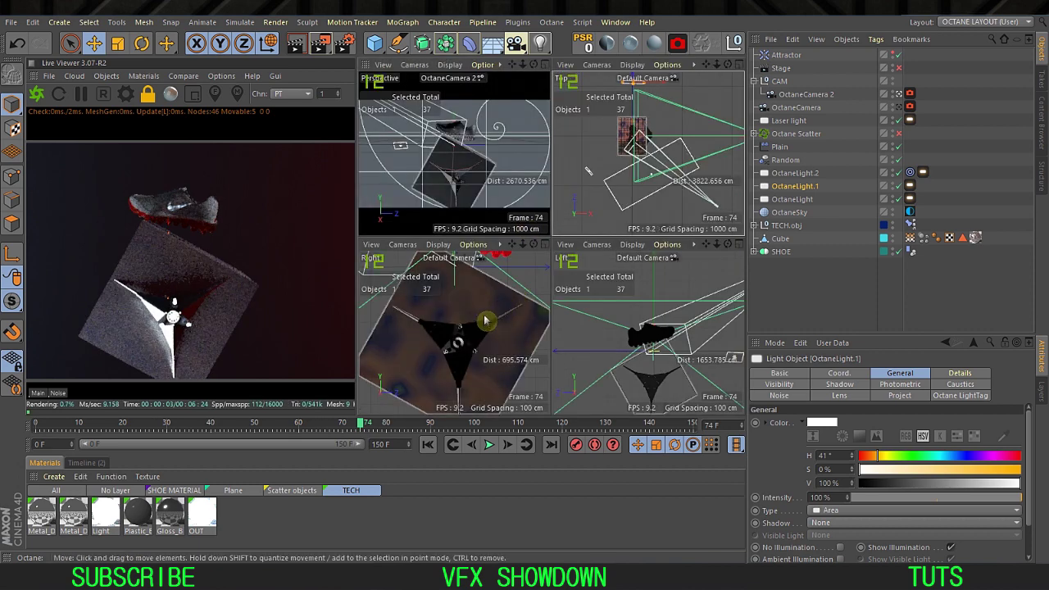
pyautogui.middleClick(494, 320)
pyautogui.scroll(-10, 496, 328)
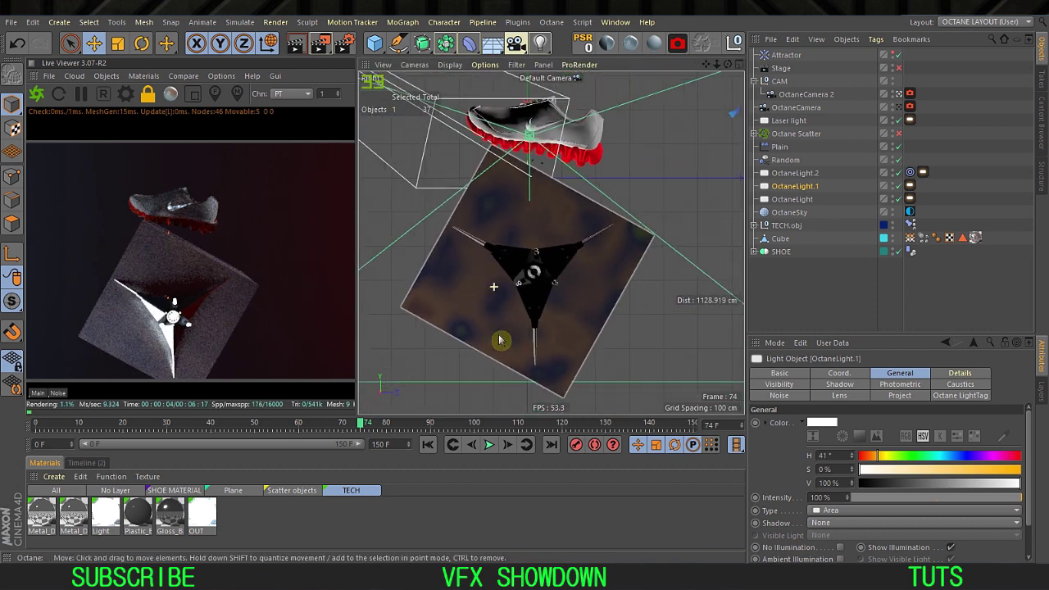
# Step: Locate OctaneLight.1 and OctaneLight.2 in the right view, and return to the OctaneCamera 2 perspective
pyautogui.click(843, 279)
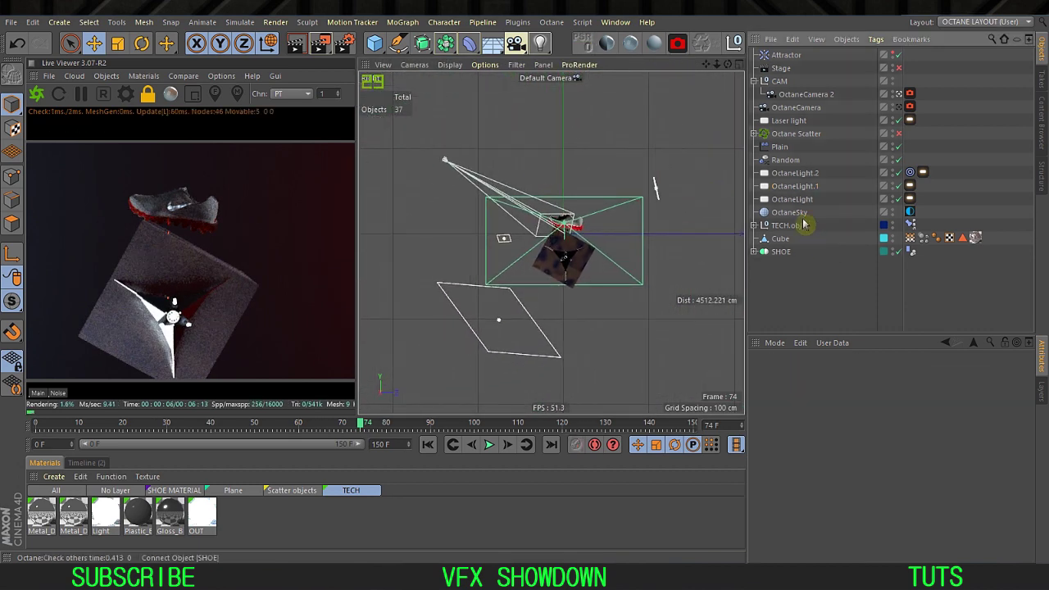
pyautogui.click(793, 200)
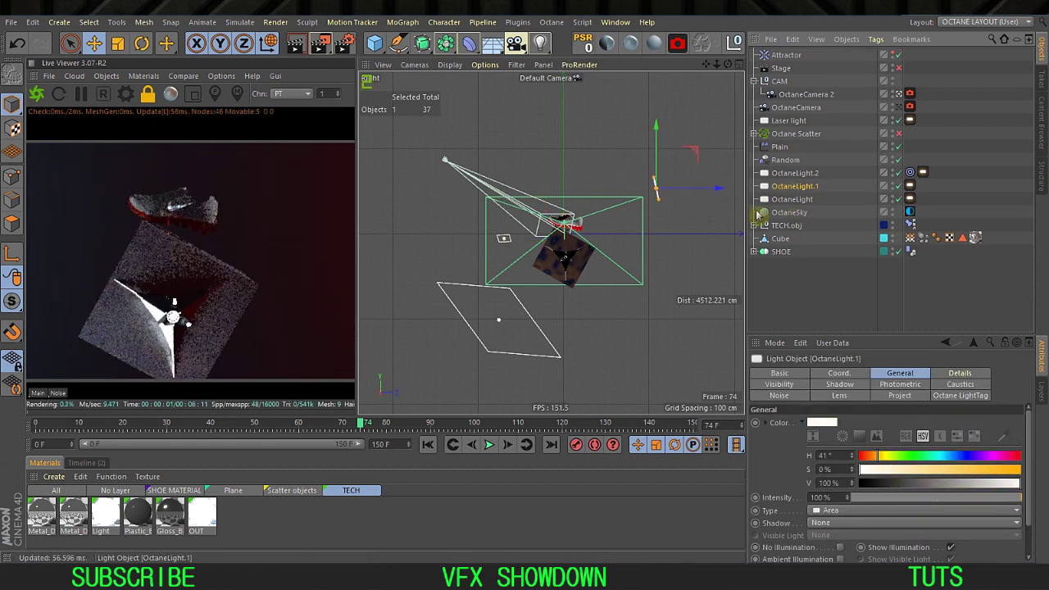
pyautogui.click(801, 173)
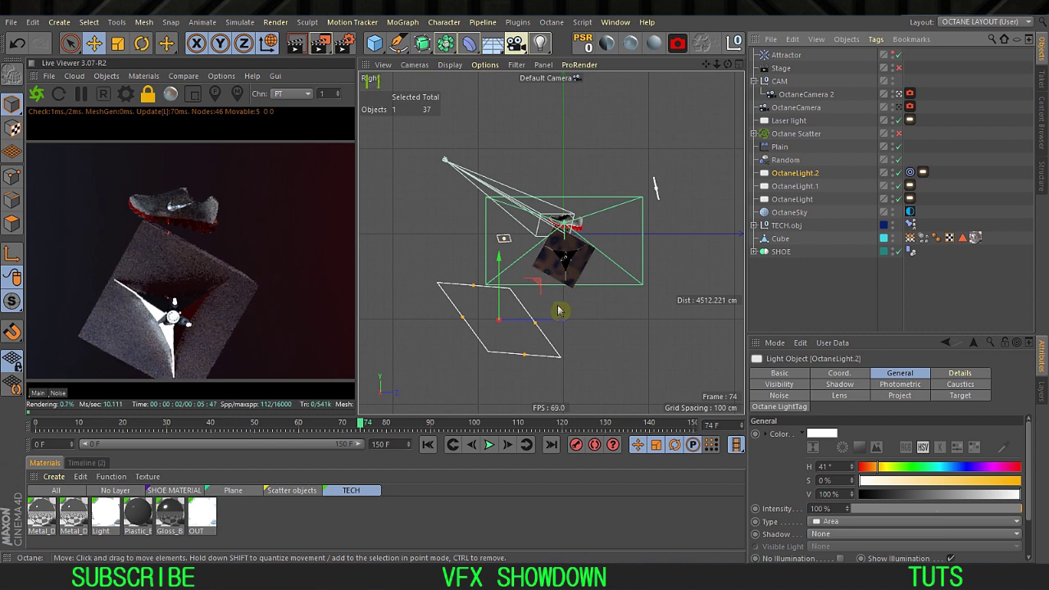
pyautogui.middleClick(454, 177)
pyautogui.middleClick(455, 176)
pyautogui.click(808, 297)
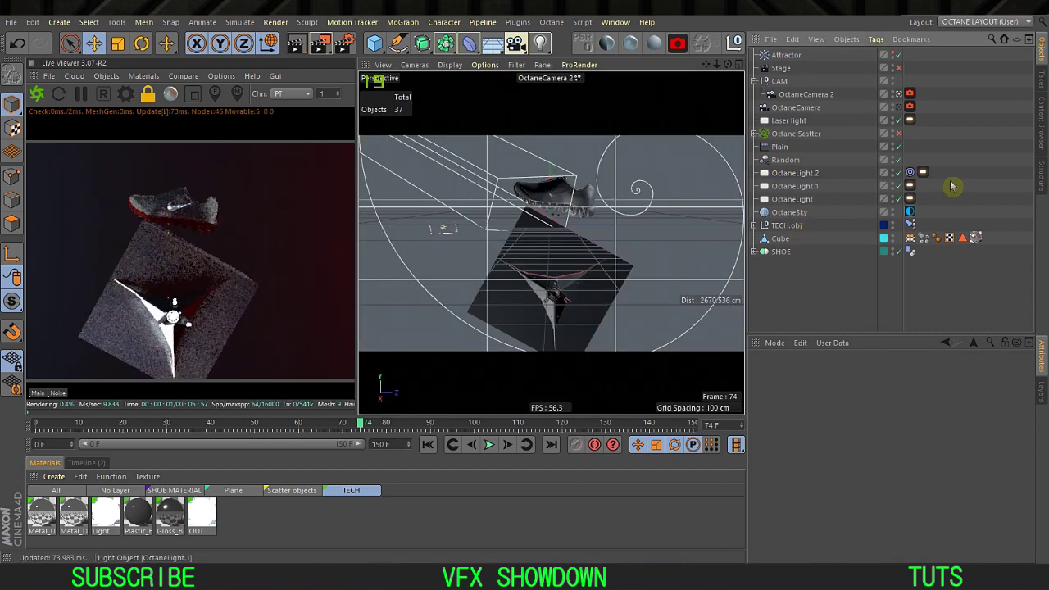
# Step: Examine the Octane LightTag power and sampling settings of OctaneLight, OctaneLight.1 and OctaneLight.2
pyautogui.click(909, 199)
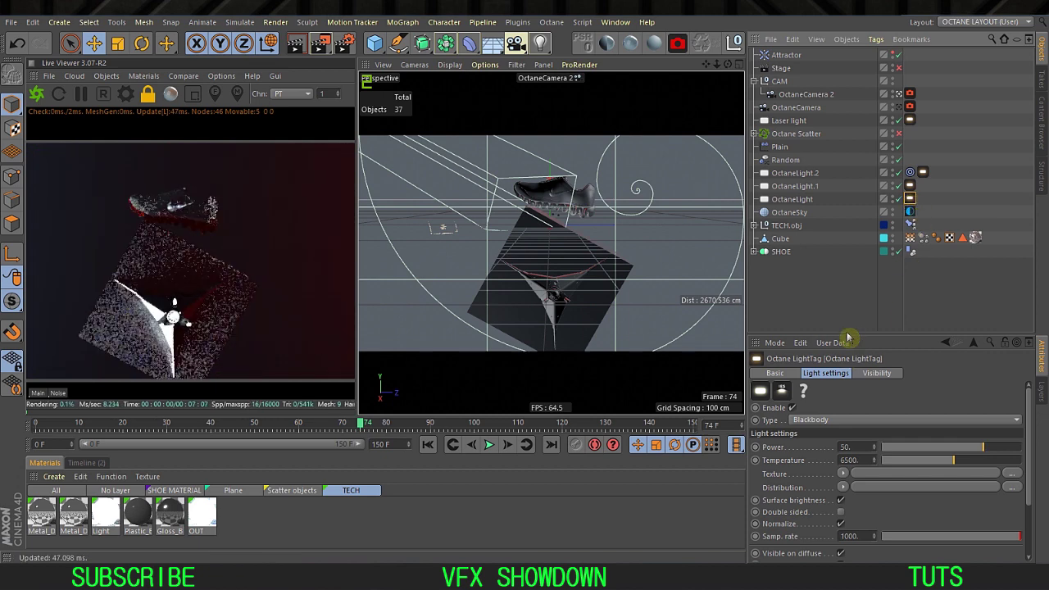
pyautogui.moveTo(850, 339); pyautogui.dragTo(847, 312)
pyautogui.click(807, 280)
pyautogui.hotkey('ctrl', 'z')
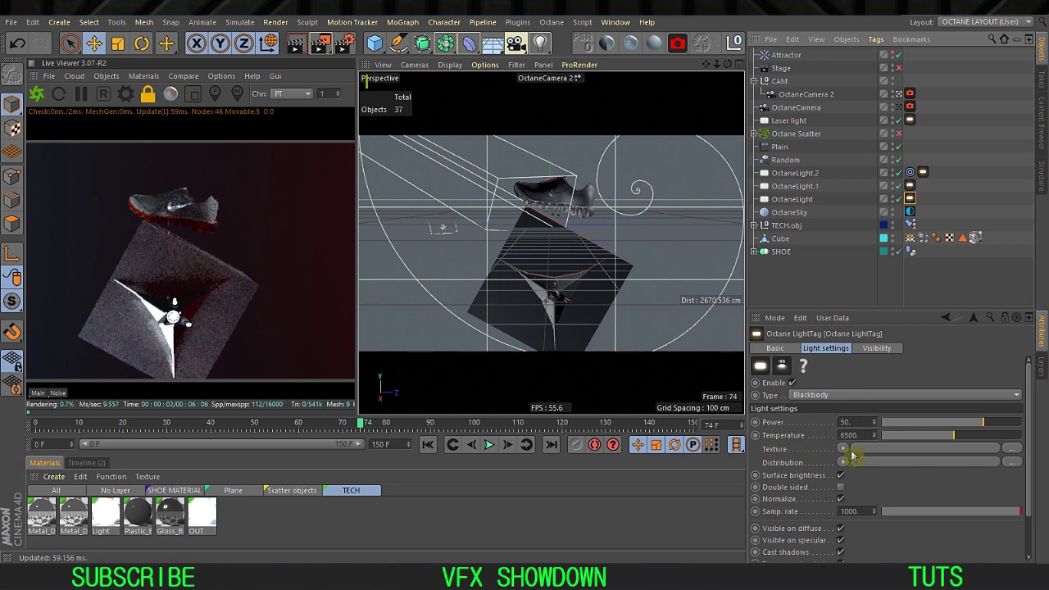
pyautogui.click(924, 174)
pyautogui.click(911, 187)
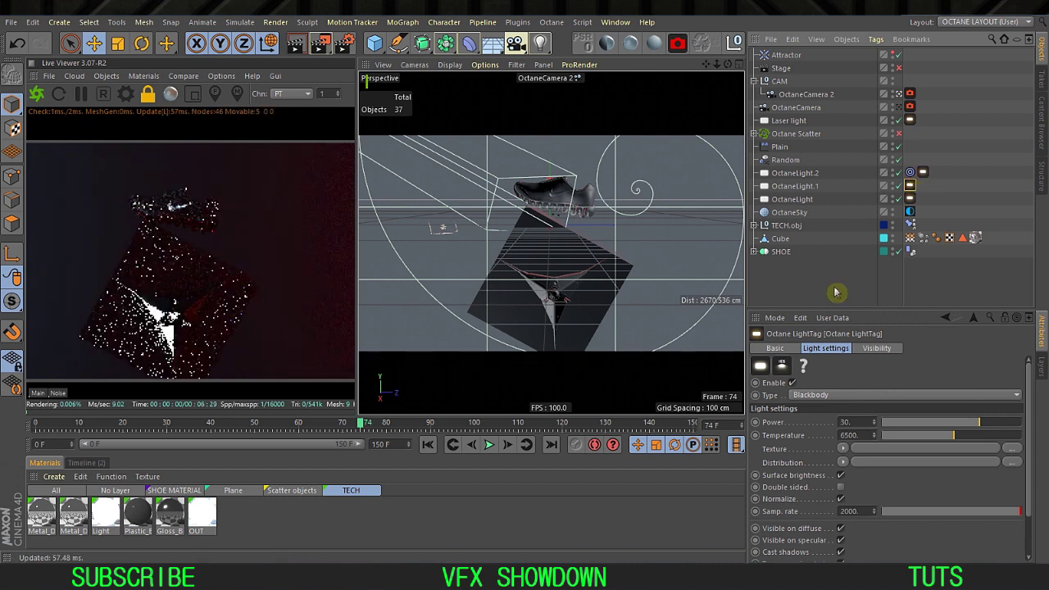
pyautogui.click(923, 174)
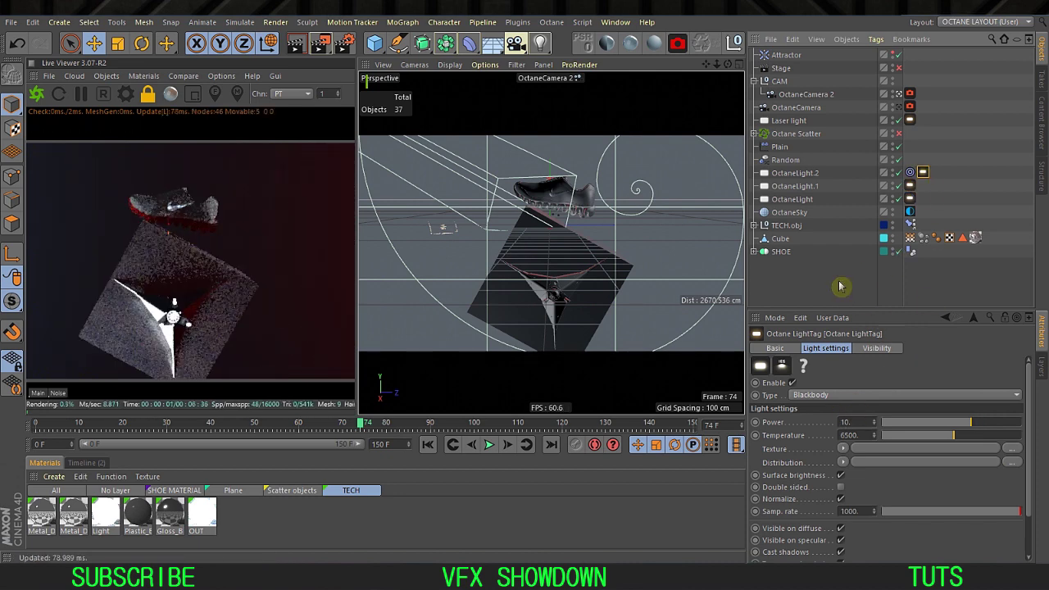
pyautogui.click(839, 286)
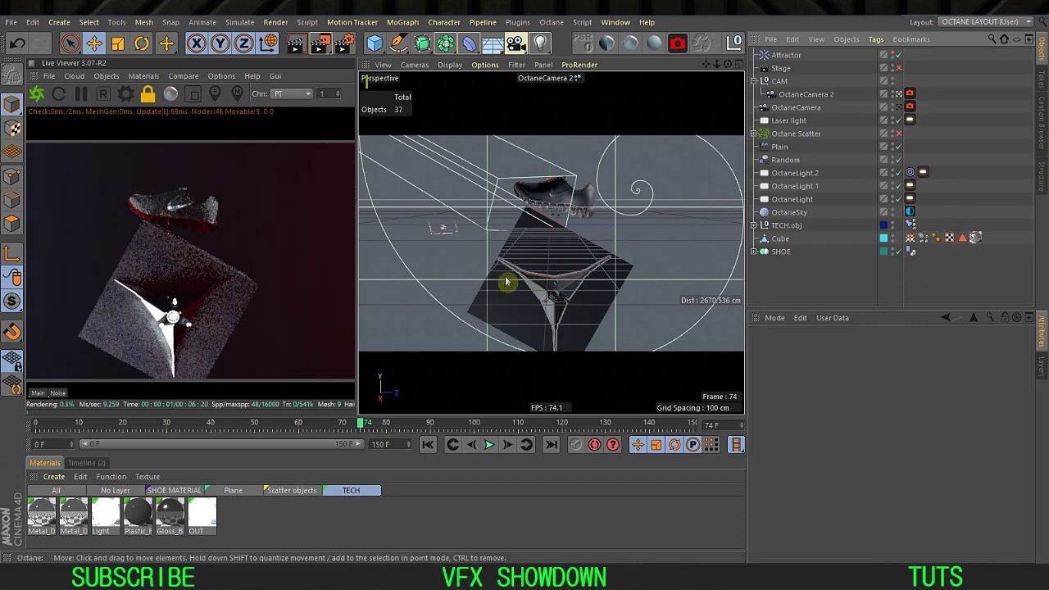
# Step: Switch to the open project with the Nike shoe among spheres and lower the Live Viewer render scale to 0.4
pyautogui.press('v')
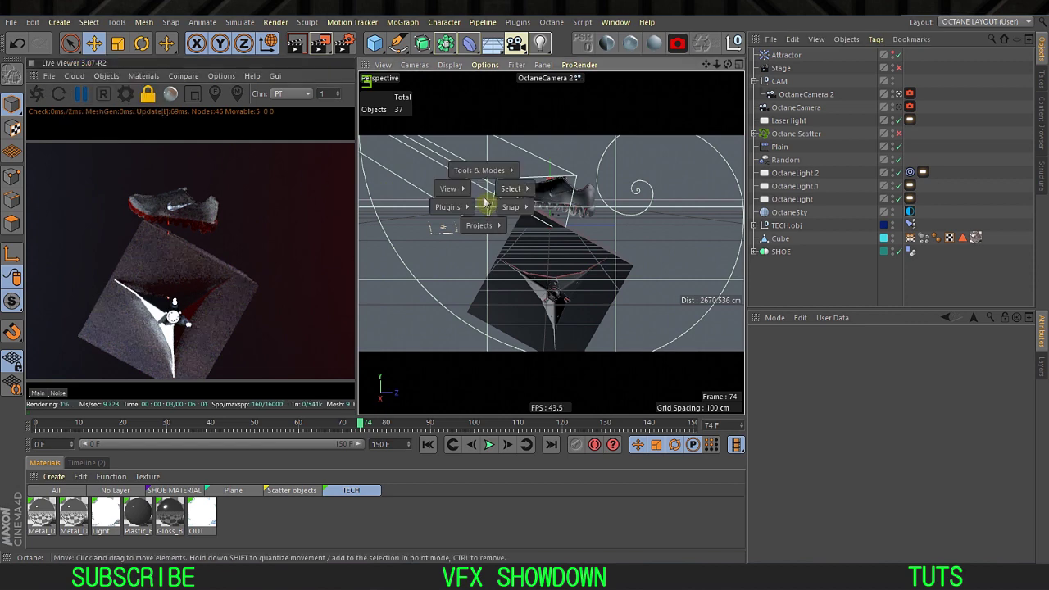
pyautogui.moveTo(479, 225)
pyautogui.click(476, 358)
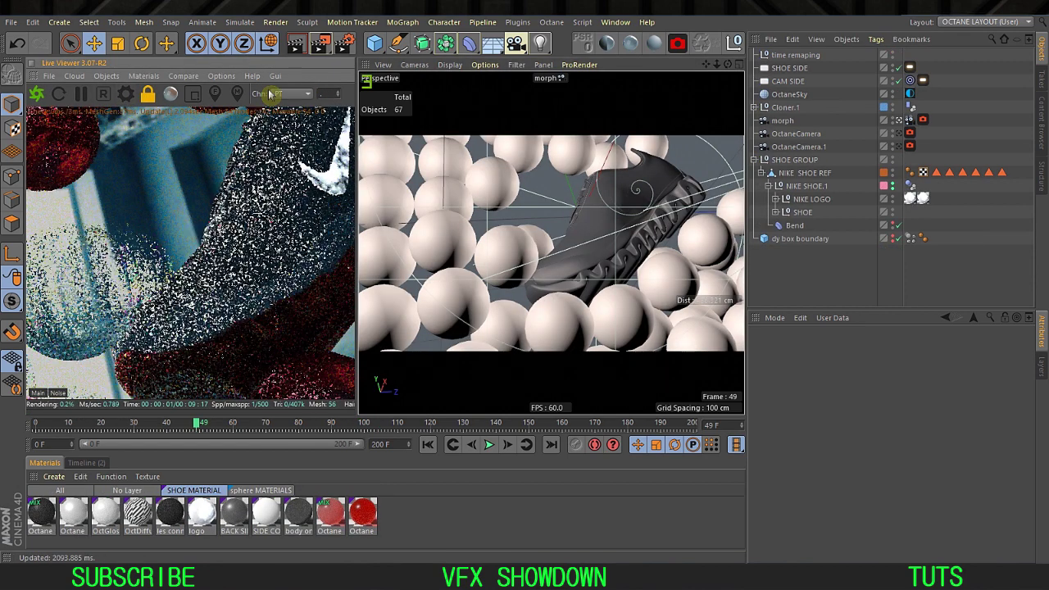
pyautogui.click(337, 97)
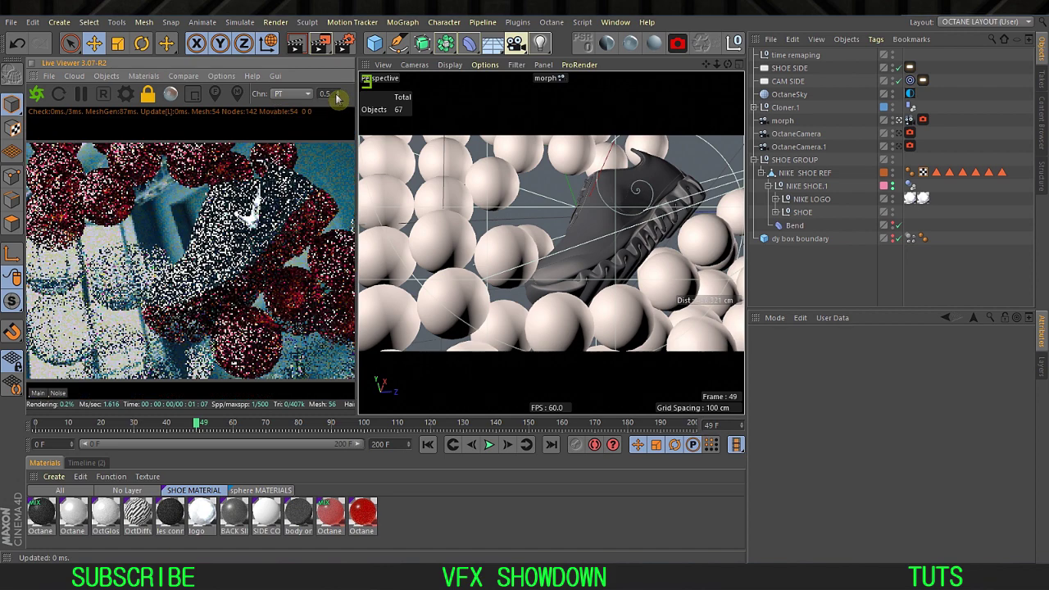
pyautogui.click(769, 274)
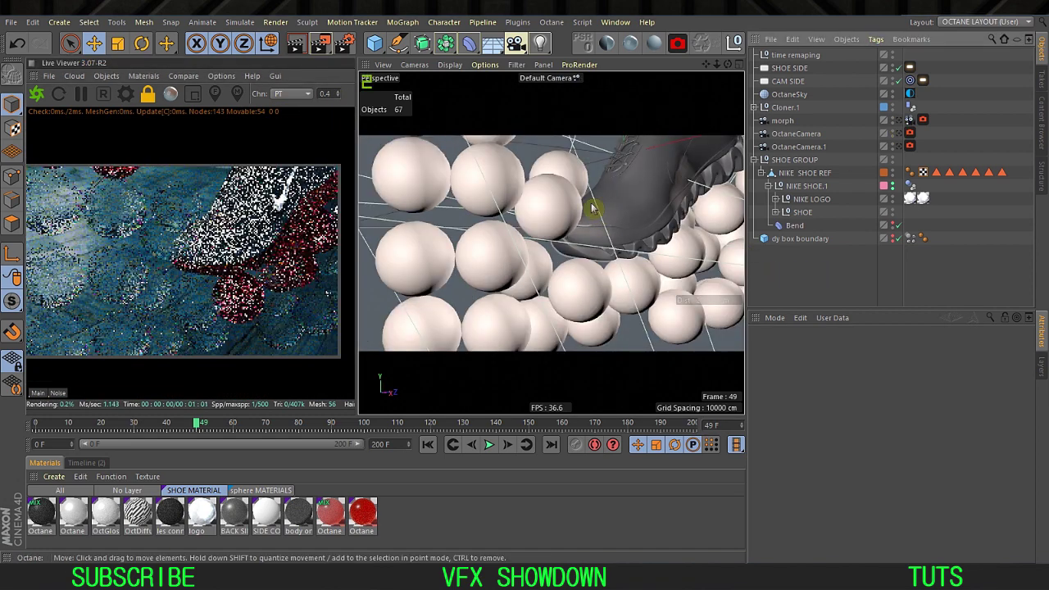
# Step: View the whole sphere scene through the default camera and collapse SHOE GROUP in the object list
pyautogui.keyDown('alt'); pyautogui.moveTo(589, 203); pyautogui.dragTo(557, 278, button='right'); pyautogui.keyUp('alt')
pyautogui.keyDown('alt'); pyautogui.moveTo(557, 281); pyautogui.dragTo(572, 213); pyautogui.keyUp('alt')
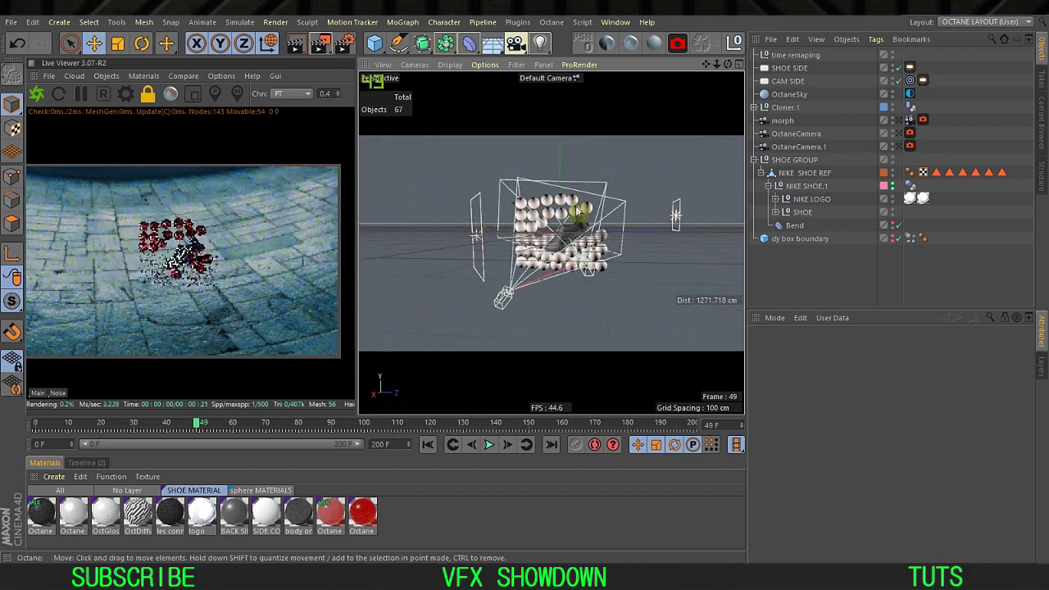
pyautogui.click(753, 160)
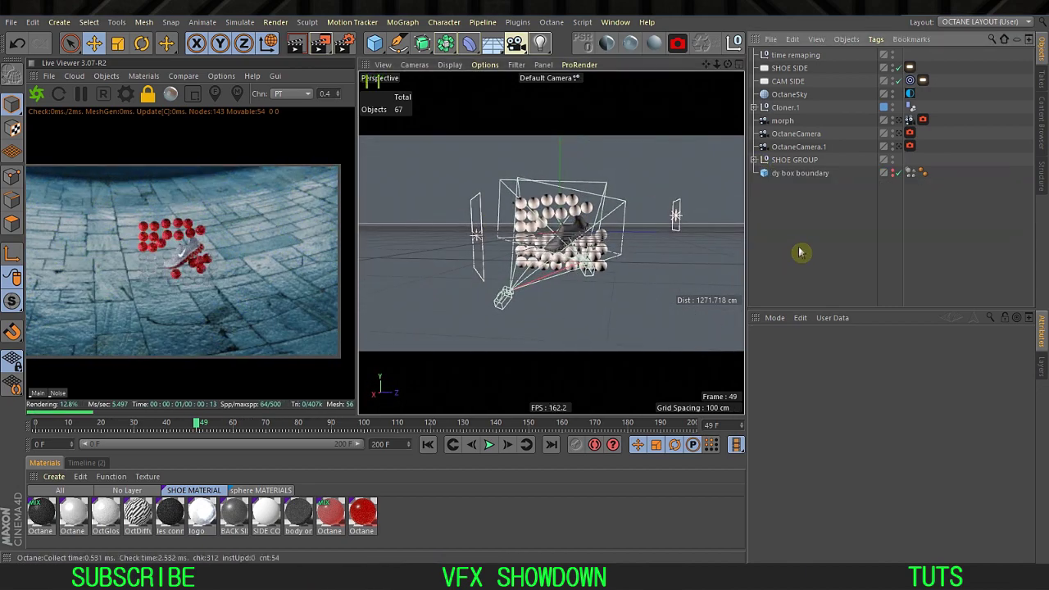
# Step: Examine OctaneSky's Environment Tag and inspect the surrounding lights and cameras from a raised angle
pyautogui.click(909, 94)
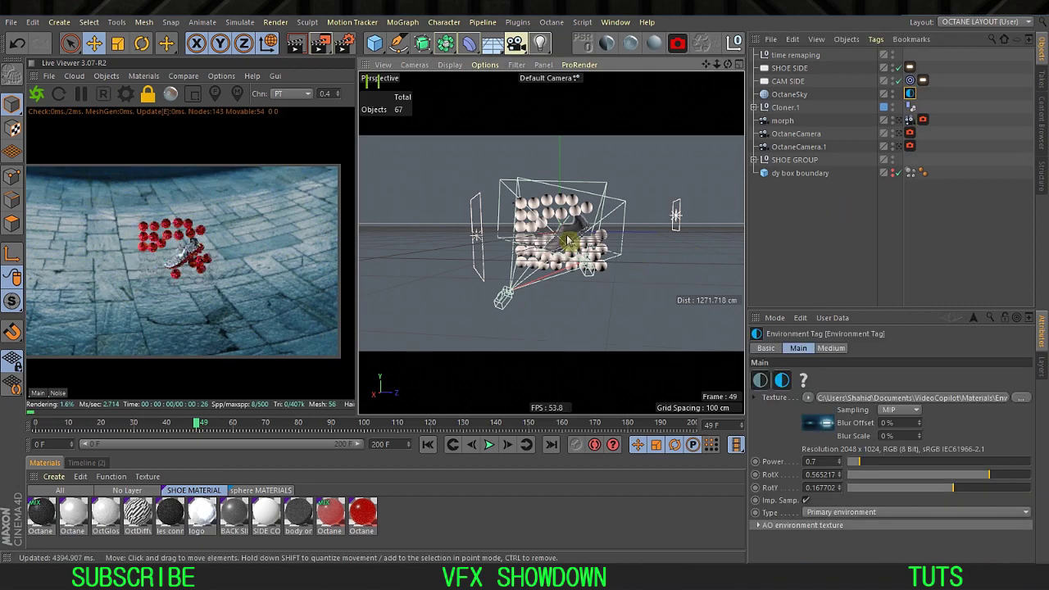
pyautogui.keyDown('alt'); pyautogui.moveTo(569, 243); pyautogui.dragTo(478, 249); pyautogui.keyUp('alt')
pyautogui.scroll(-6, 562, 227)
pyautogui.keyDown('alt'); pyautogui.moveTo(562, 227); pyautogui.dragTo(436, 213); pyautogui.keyUp('alt')
pyautogui.click(775, 210)
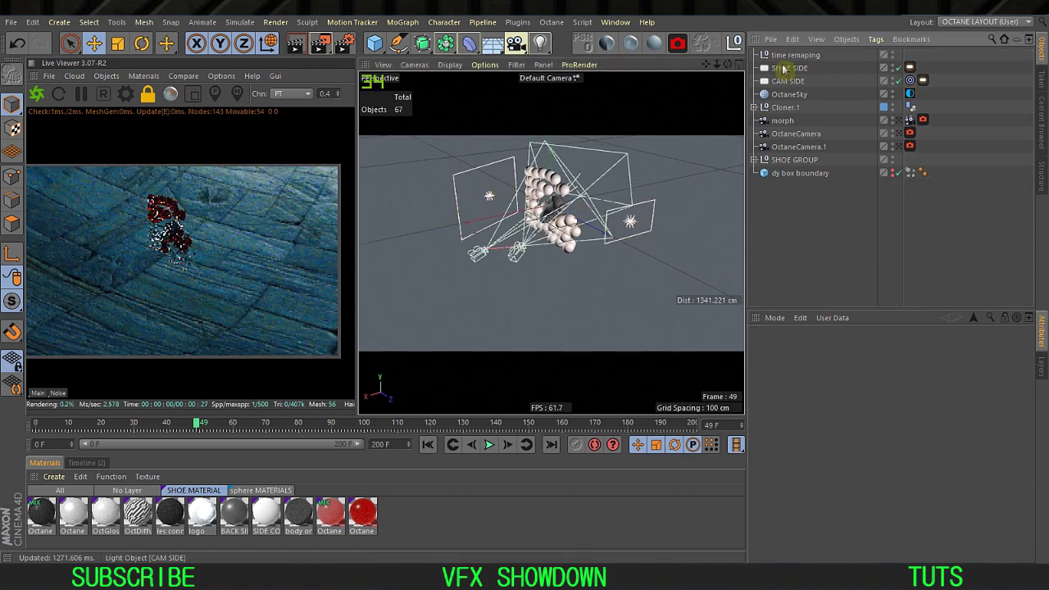
# Step: Disable the SHOE SIDE and CAM SIDE lights and look through the morph camera
pyautogui.click(785, 69)
pyautogui.click(836, 182)
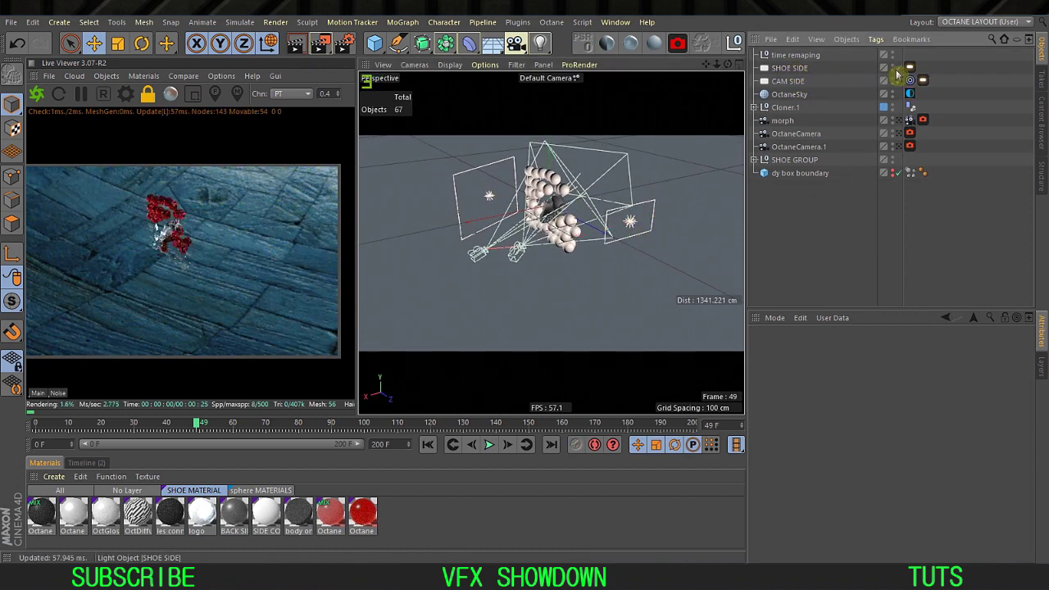
pyautogui.moveTo(897, 69); pyautogui.dragTo(900, 82)
pyautogui.click(899, 121)
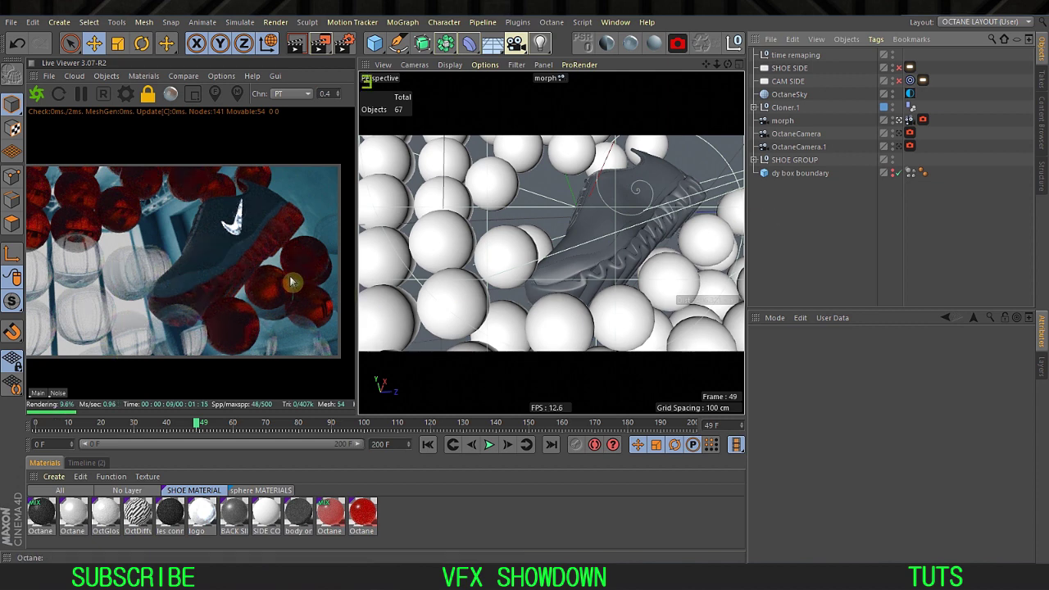
# Step: Select the SHOE SIDE light and show its placement beside the spheres in the top view
pyautogui.click(793, 80)
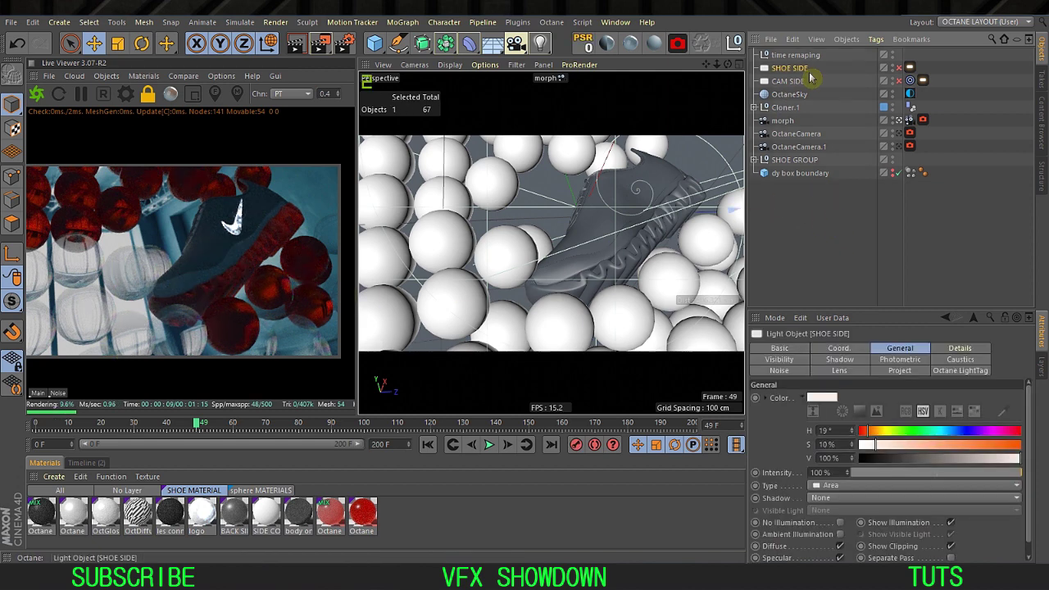
pyautogui.click(799, 72)
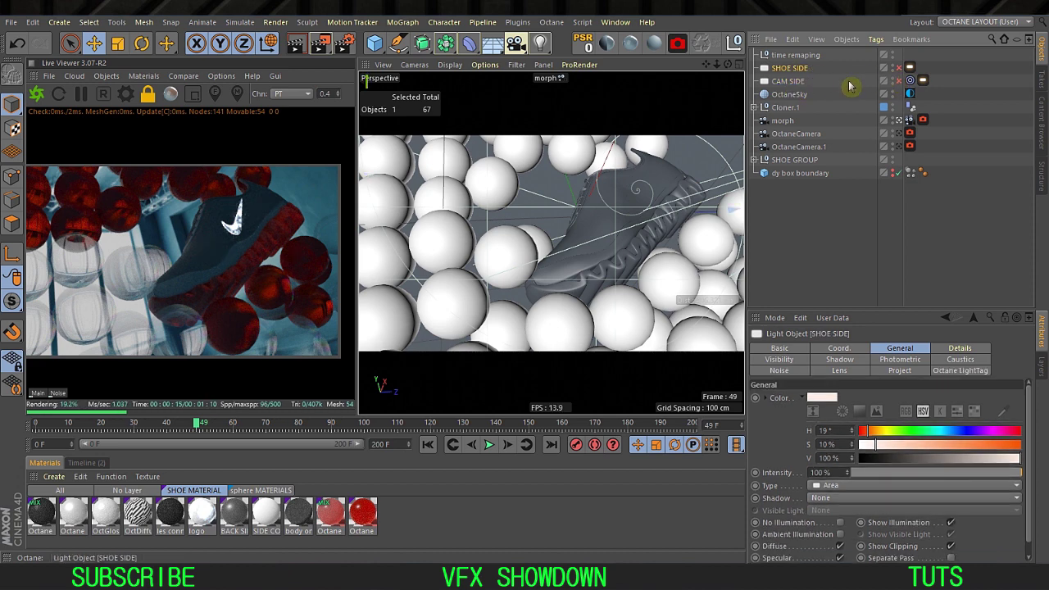
pyautogui.middleClick(569, 170)
pyautogui.middleClick(577, 186)
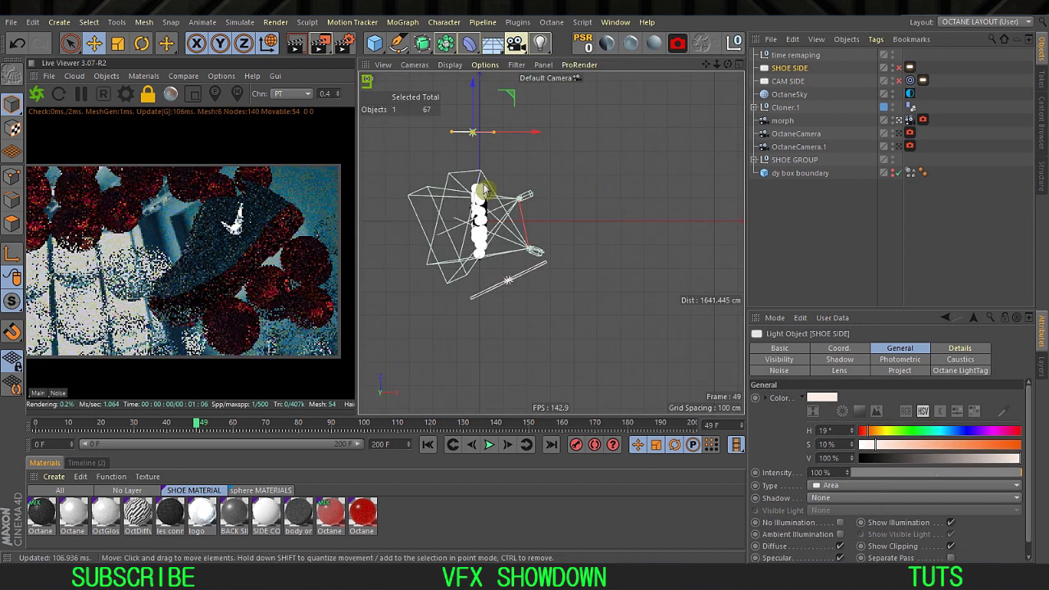
pyautogui.keyDown('alt'); pyautogui.moveTo(485, 187); pyautogui.dragTo(552, 202, button='middle'); pyautogui.keyUp('alt')
pyautogui.keyDown('alt'); pyautogui.moveTo(558, 184); pyautogui.dragTo(561, 171, button='right'); pyautogui.keyUp('alt')
pyautogui.scroll(1, 561, 174)
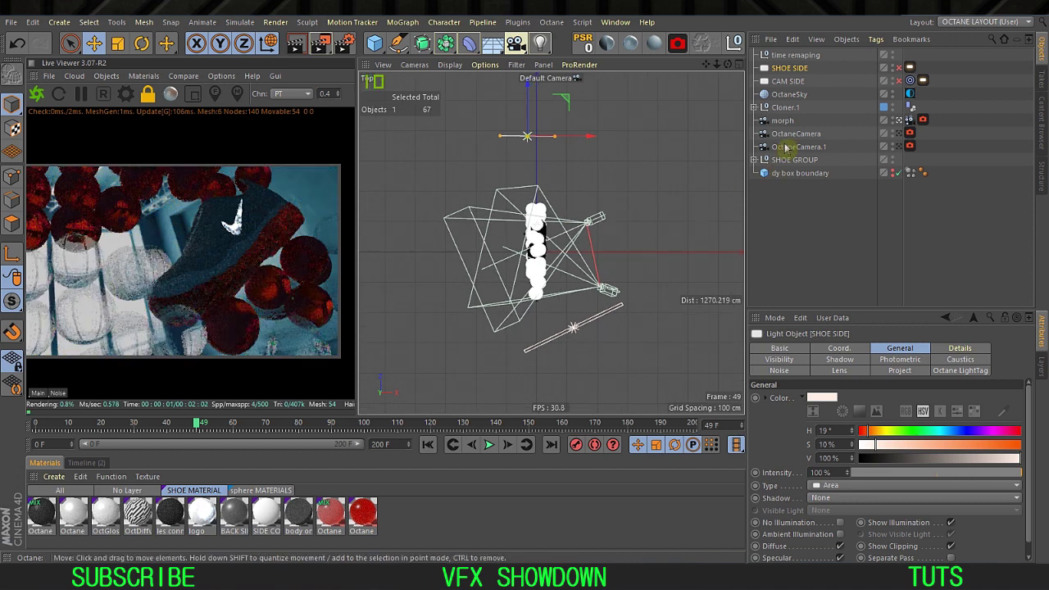
# Step: Re-enable the SHOE SIDE light and the CAM SIDE light
pyautogui.click(848, 226)
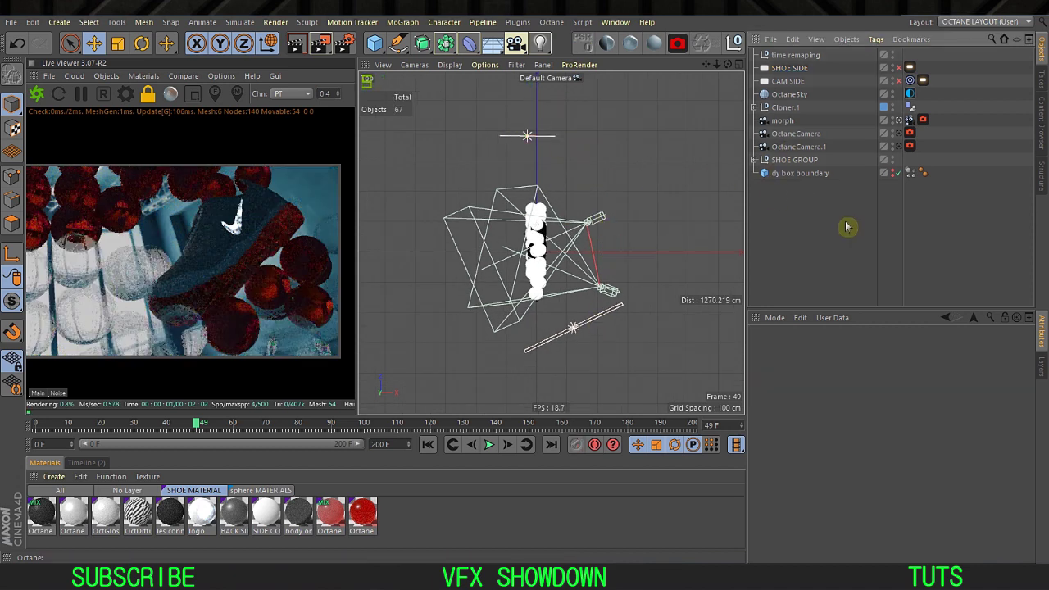
pyautogui.click(796, 82)
pyautogui.click(898, 69)
pyautogui.click(799, 69)
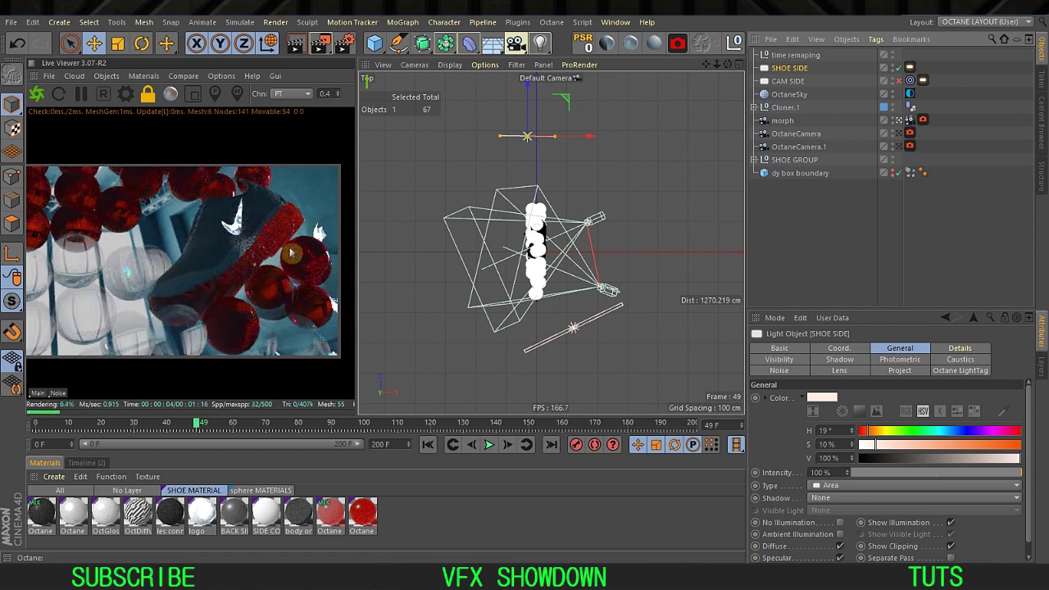
pyautogui.click(787, 82)
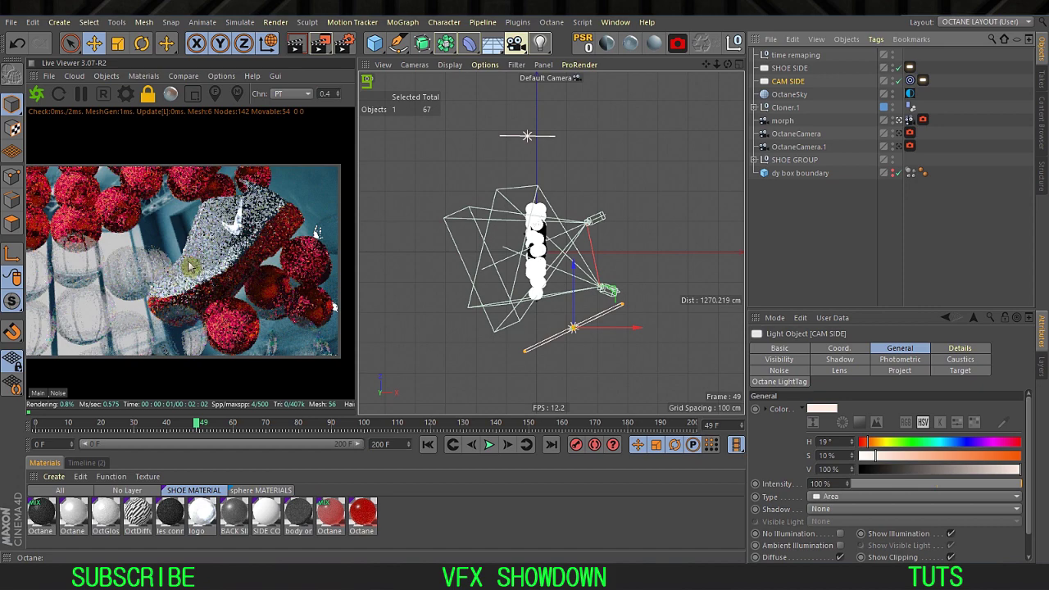
# Step: Try a power of 5 in the SHOE SIDE light's Octane LightTag, restore it to 15, and deselect the light
pyautogui.click(789, 68)
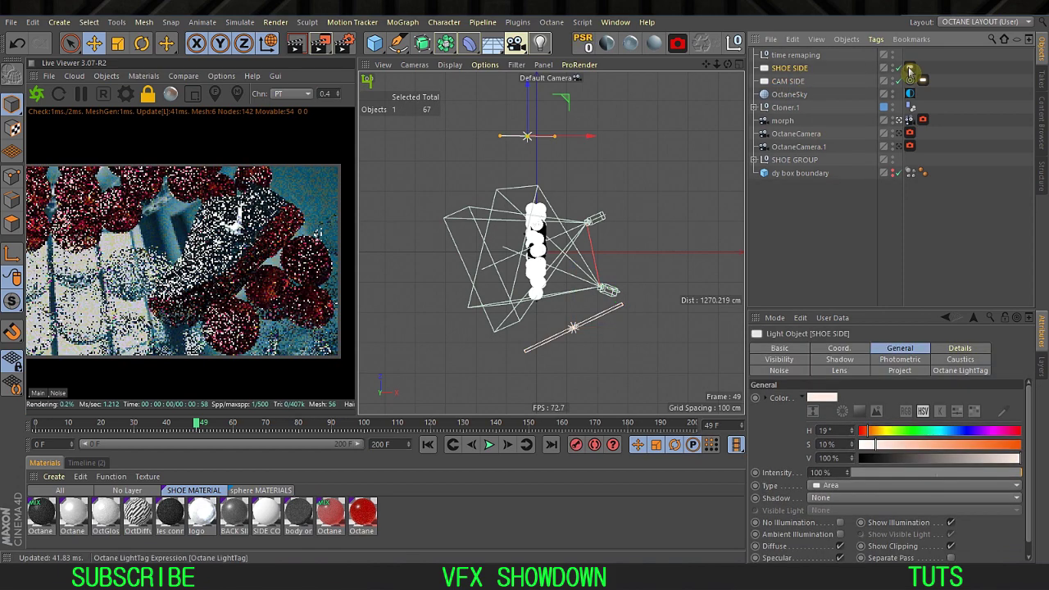
pyautogui.click(910, 68)
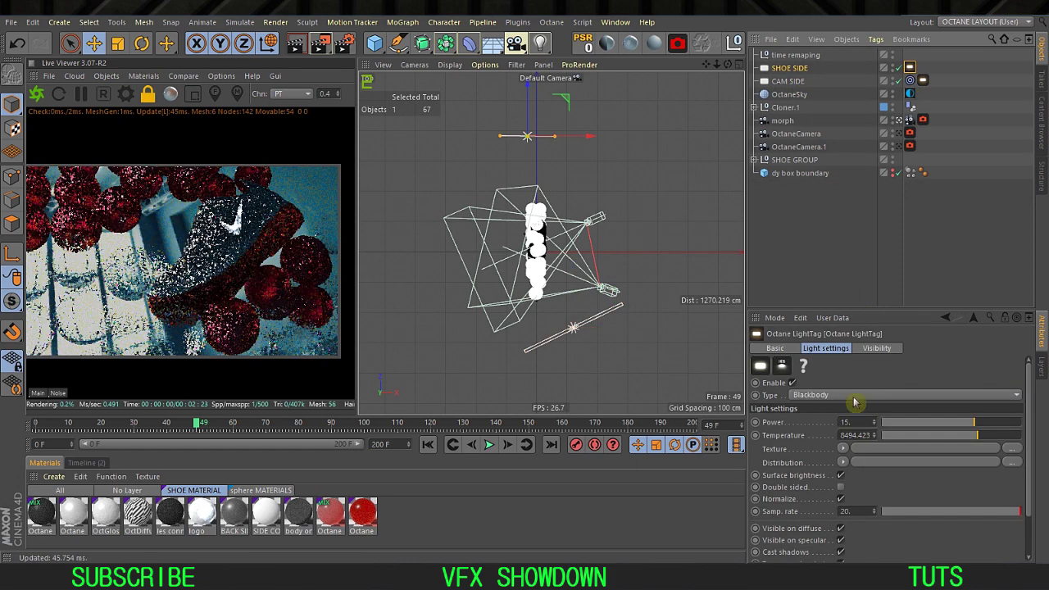
pyautogui.moveTo(859, 421); pyautogui.dragTo(799, 431)
pyautogui.write('5')
pyautogui.press('Return')
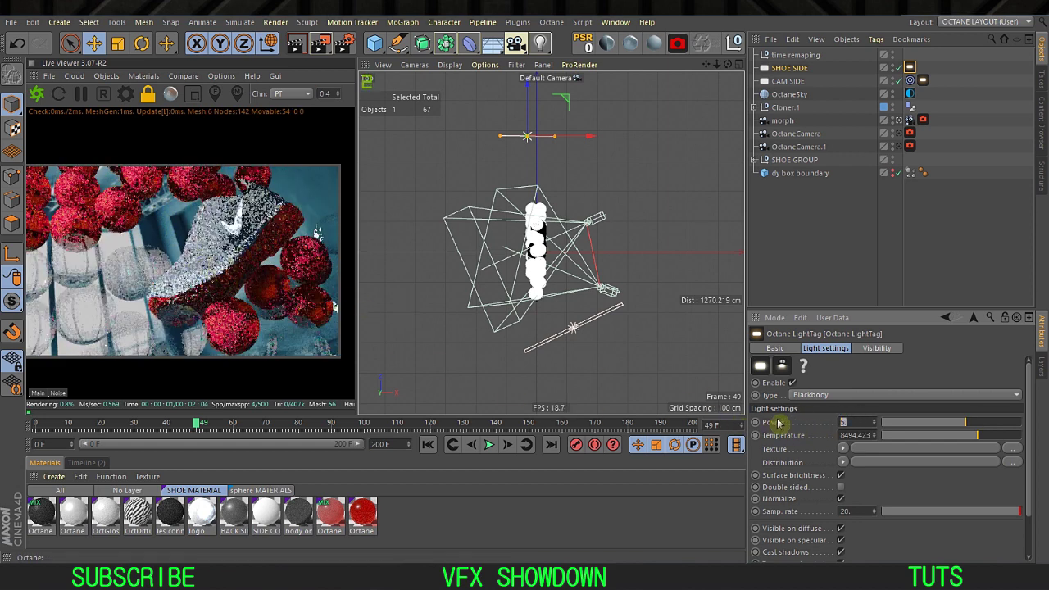
pyautogui.write('15')
pyautogui.press('Return')
pyautogui.click(897, 227)
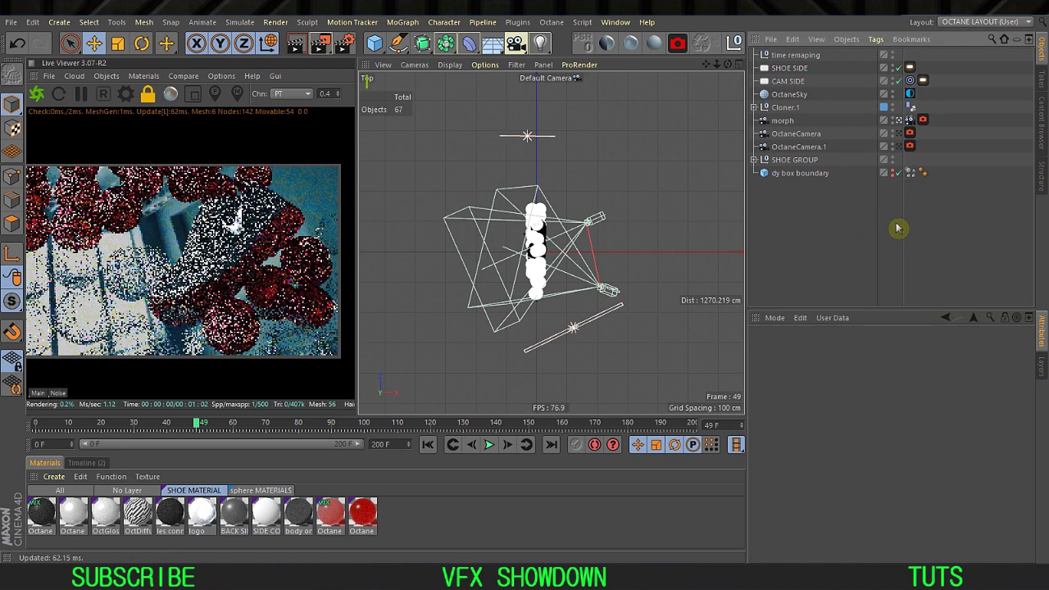
pyautogui.moveTo(901, 230); pyautogui.dragTo(917, 229)
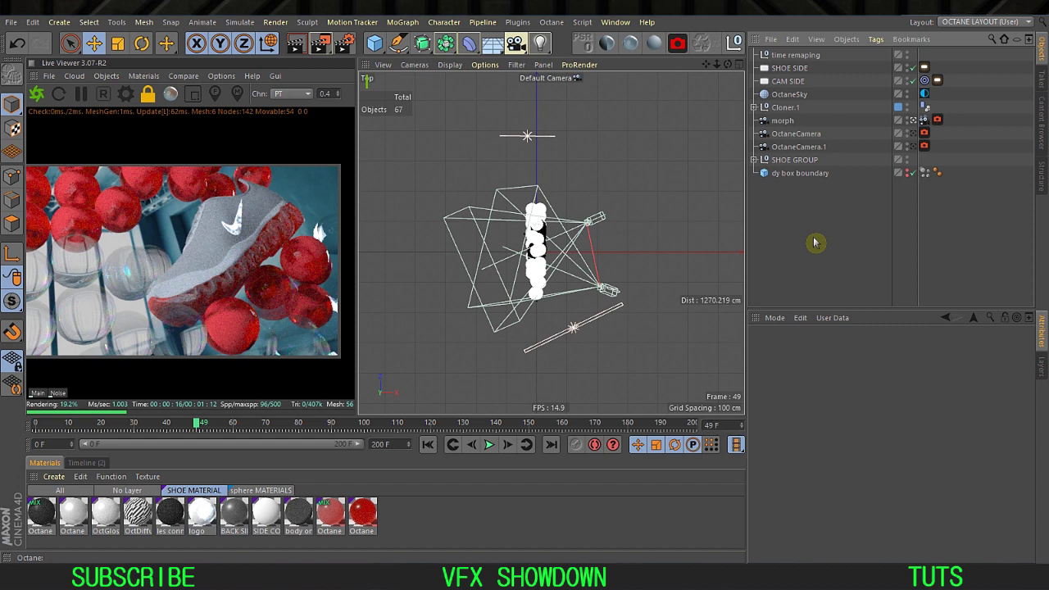
# Step: Review the project's Dynamics and Project Settings, and return to the perspective view through the morph camera
pyautogui.hotkey('ctrl', 'd')
pyautogui.click(843, 347)
pyautogui.click(893, 349)
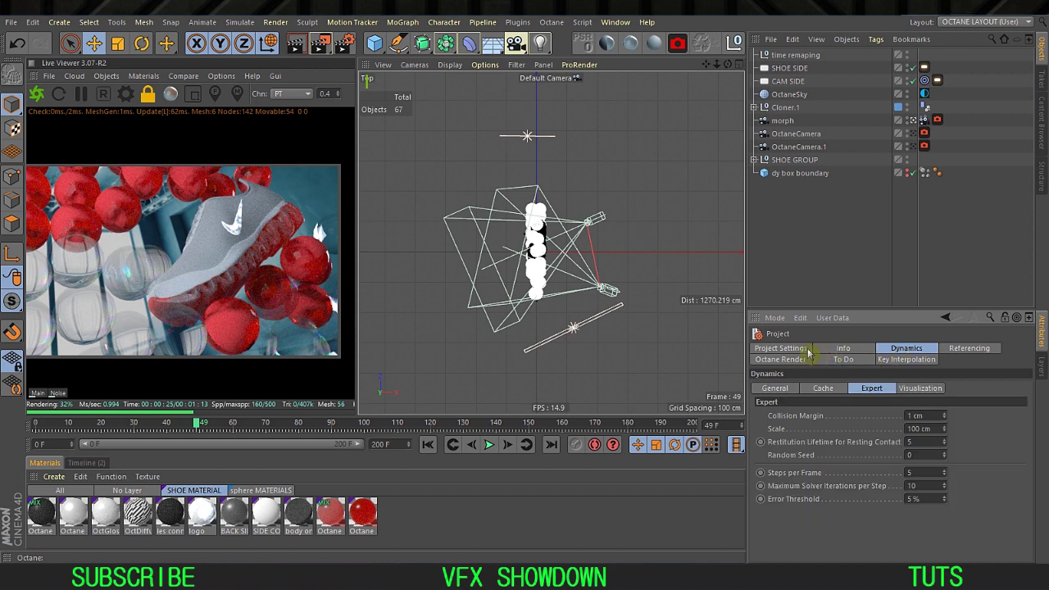
pyautogui.click(795, 349)
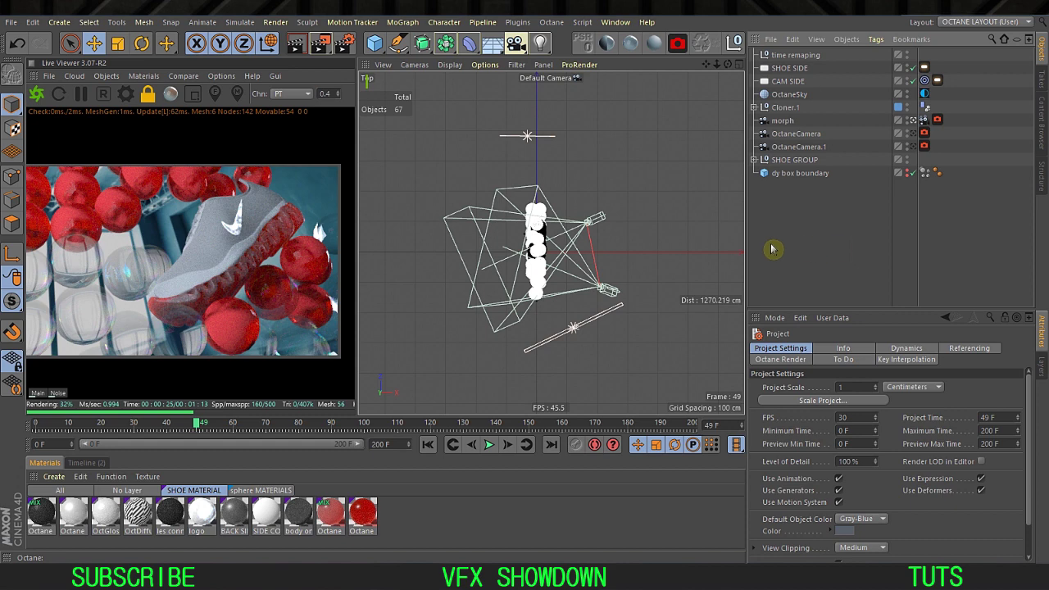
pyautogui.middleClick(505, 260)
pyautogui.middleClick(454, 162)
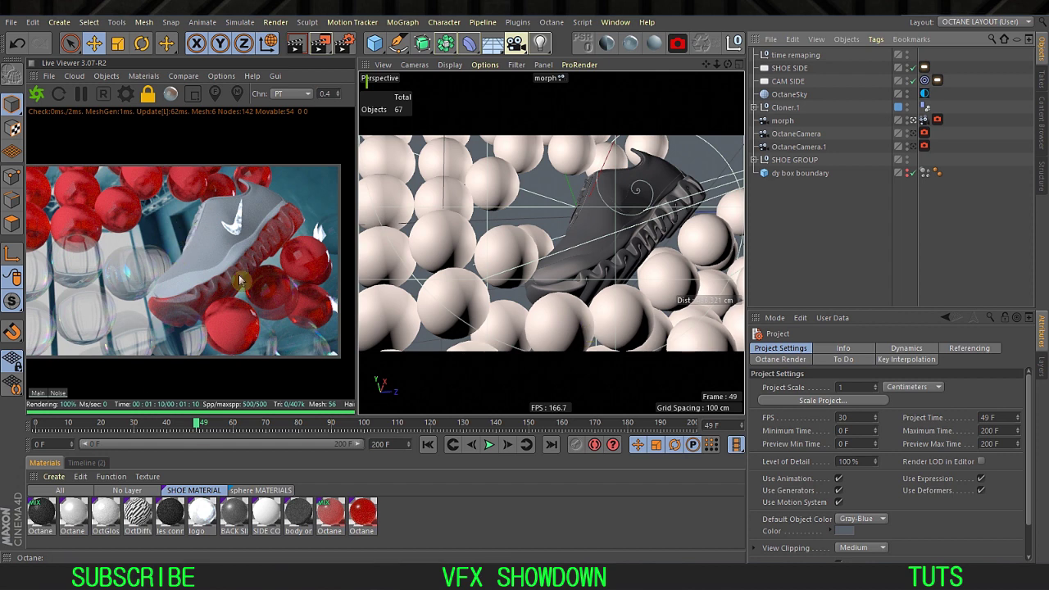
# Step: Display the Octane Renderer's Render Passes settings in a maximized Render Settings window
pyautogui.hotkey('ctrl', 'b')
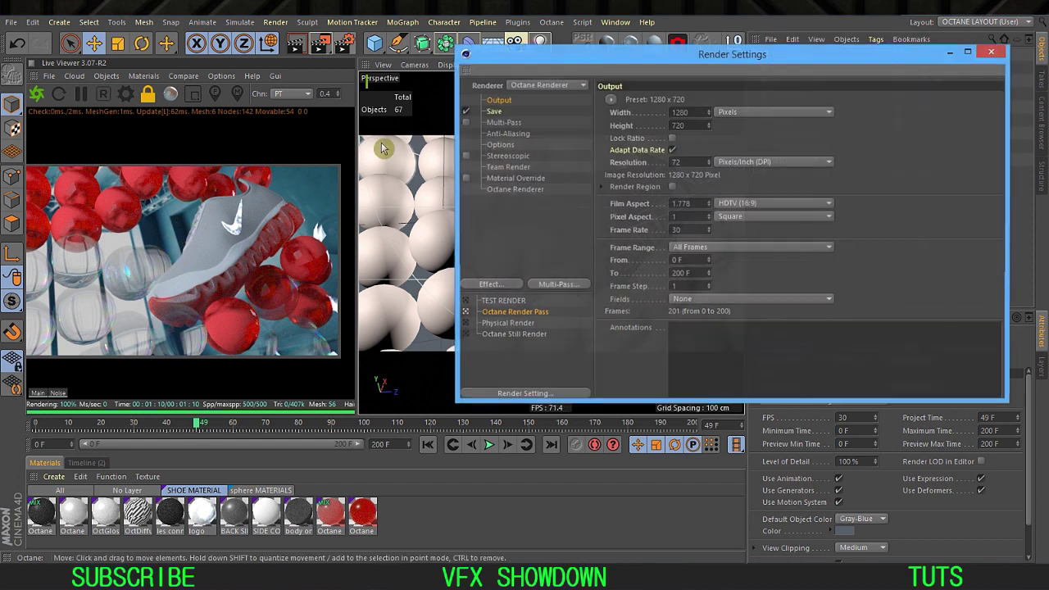
pyautogui.click(520, 193)
pyautogui.click(799, 102)
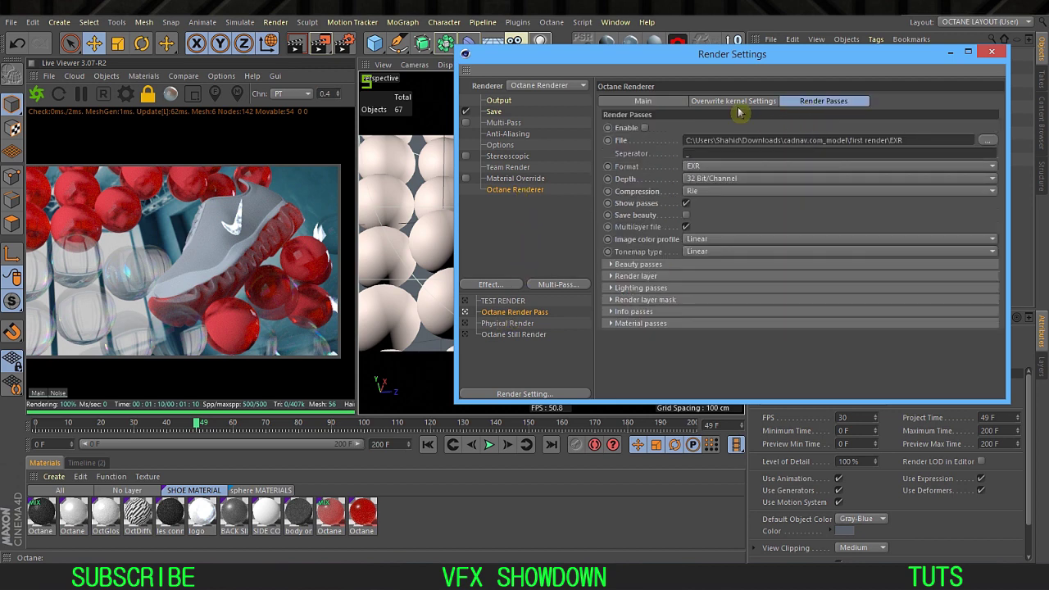
pyautogui.moveTo(747, 59); pyautogui.dragTo(648, 3)
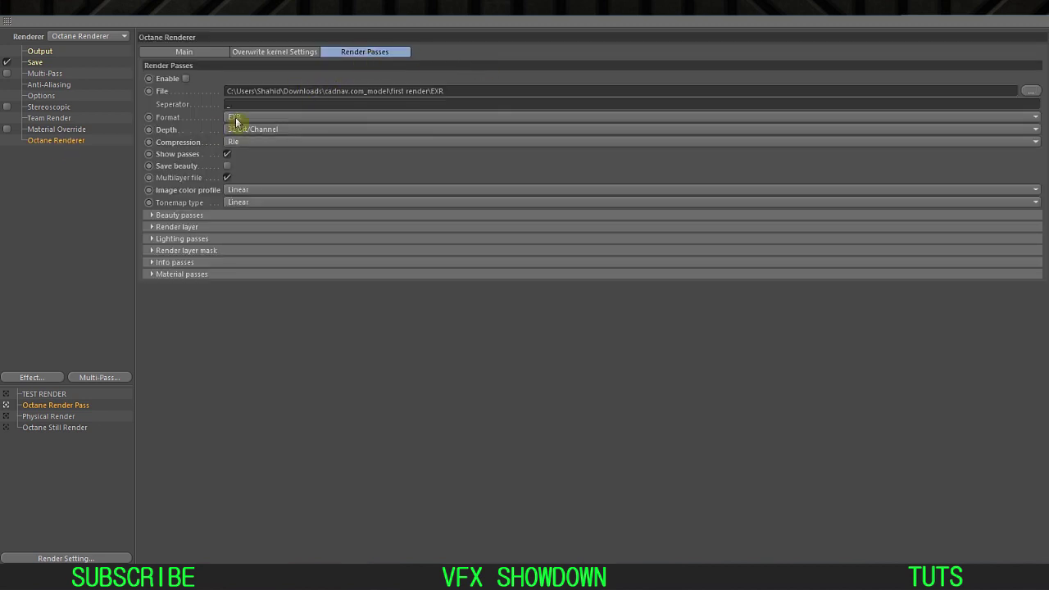
# Step: Choose EXR format and 32 Bit/Channel depth for the render passes, and check the compression options
pyautogui.click(236, 119)
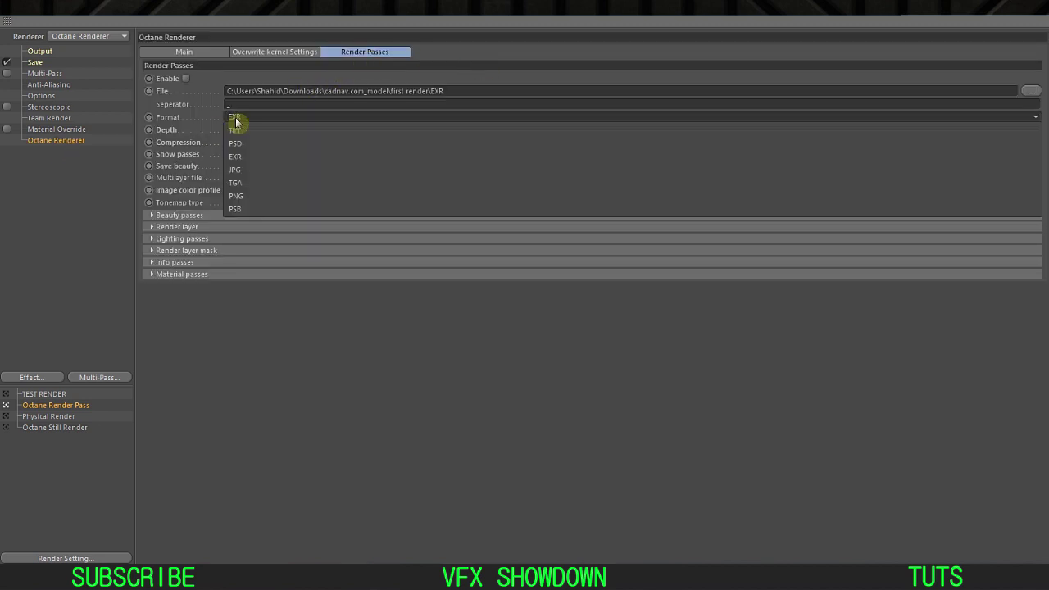
pyautogui.click(256, 158)
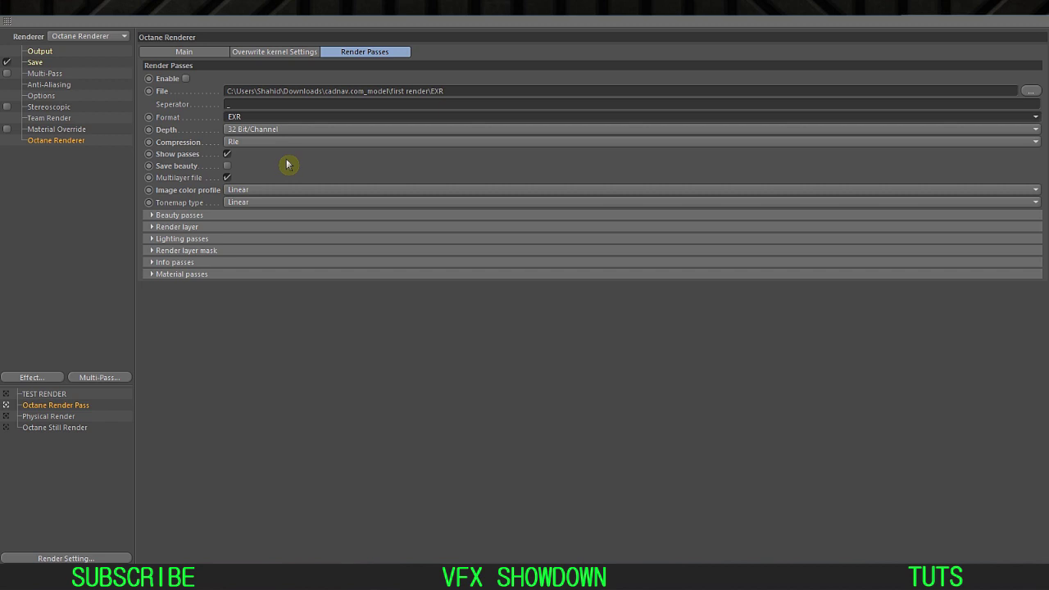
pyautogui.click(269, 130)
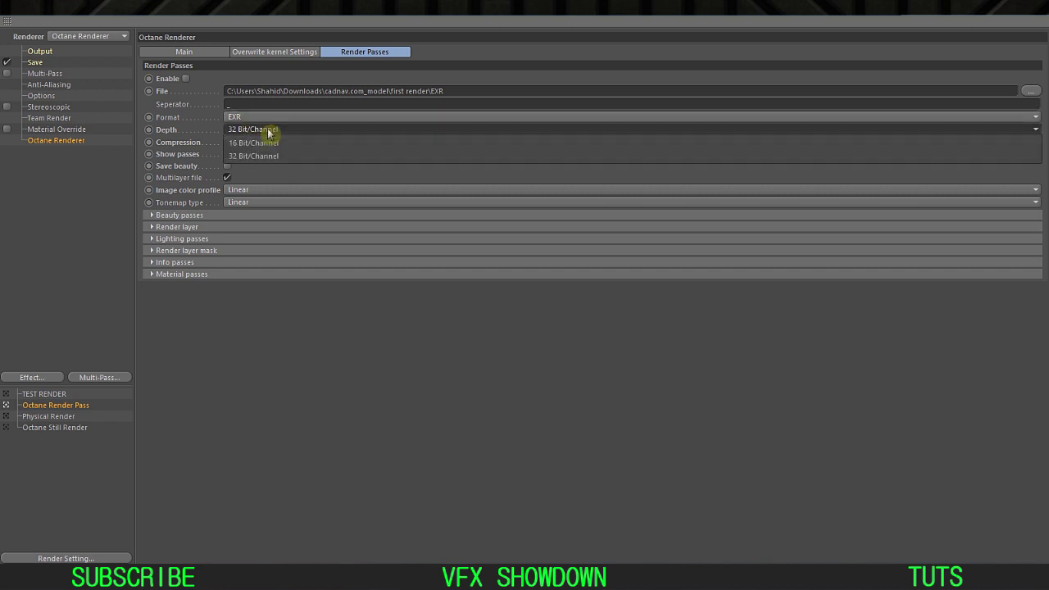
pyautogui.click(273, 155)
pyautogui.click(254, 145)
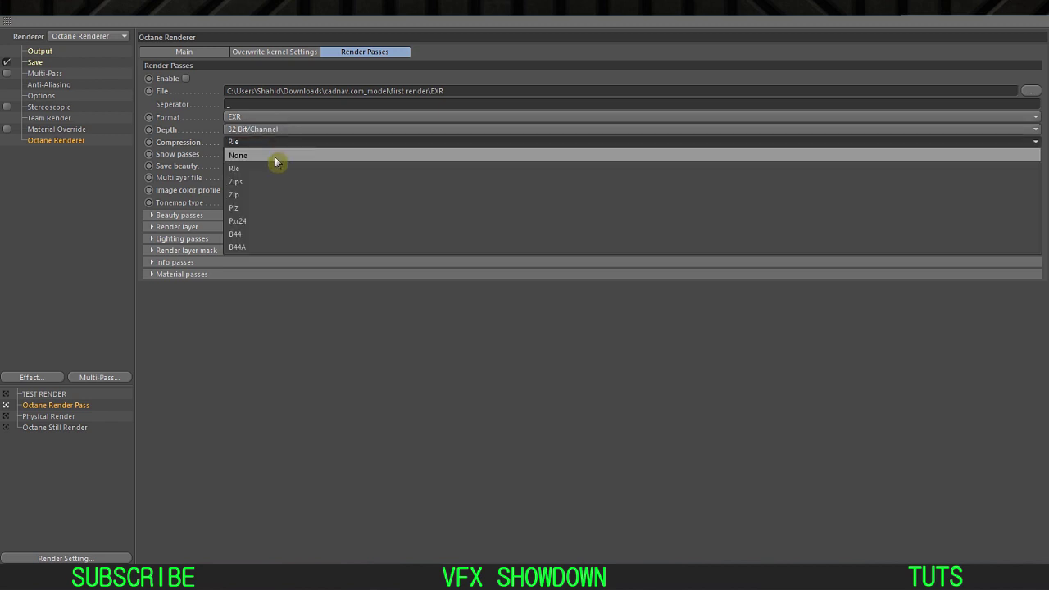
pyautogui.click(257, 345)
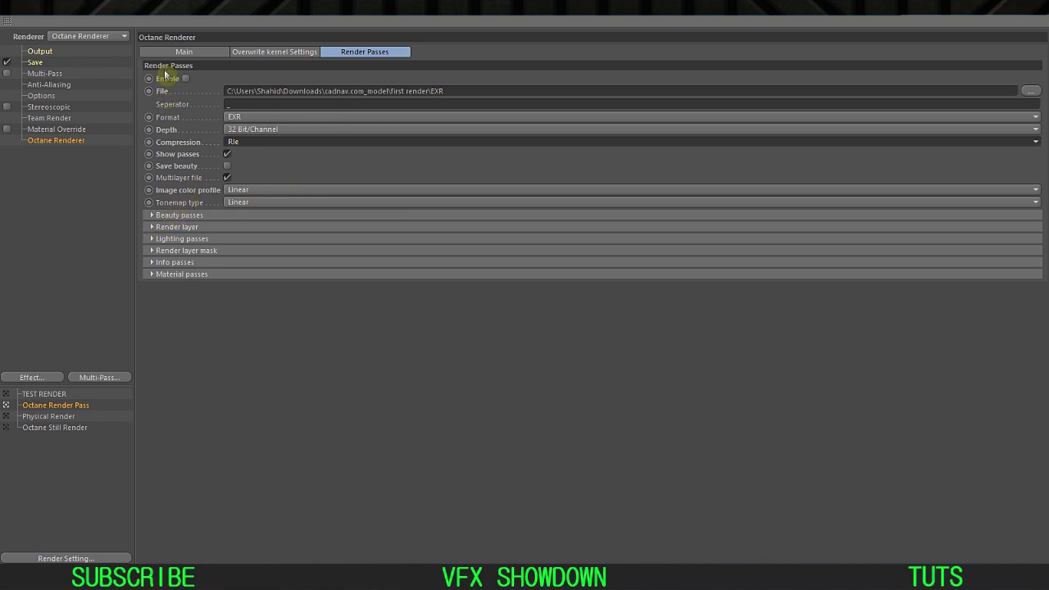
# Step: Examine the Octane Renderer's Main settings, the live viewer's Pathtracing kernel and the camera imager's Response options
pyautogui.click(179, 52)
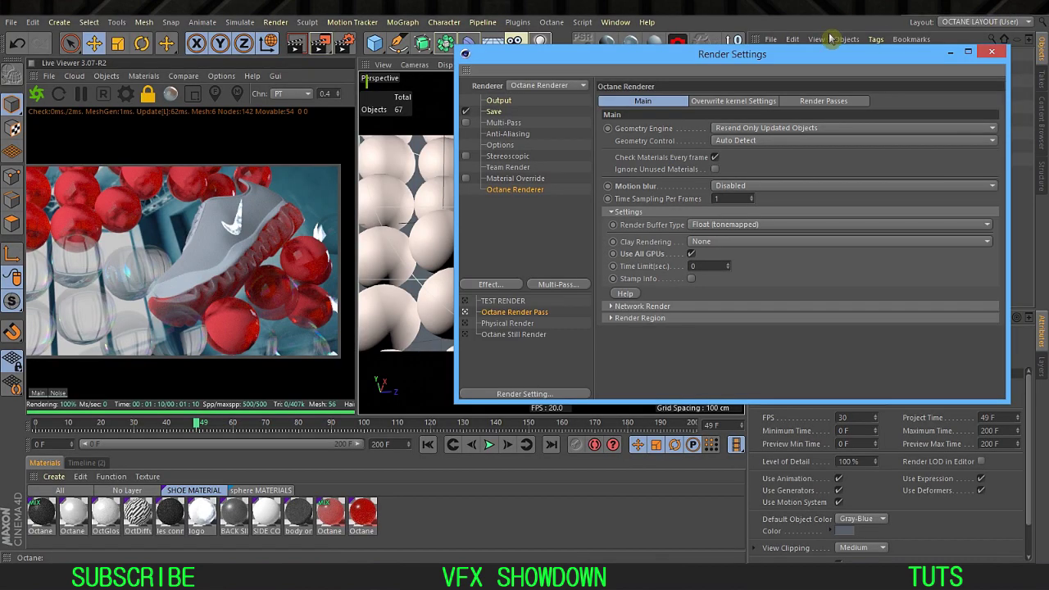
pyautogui.click(125, 95)
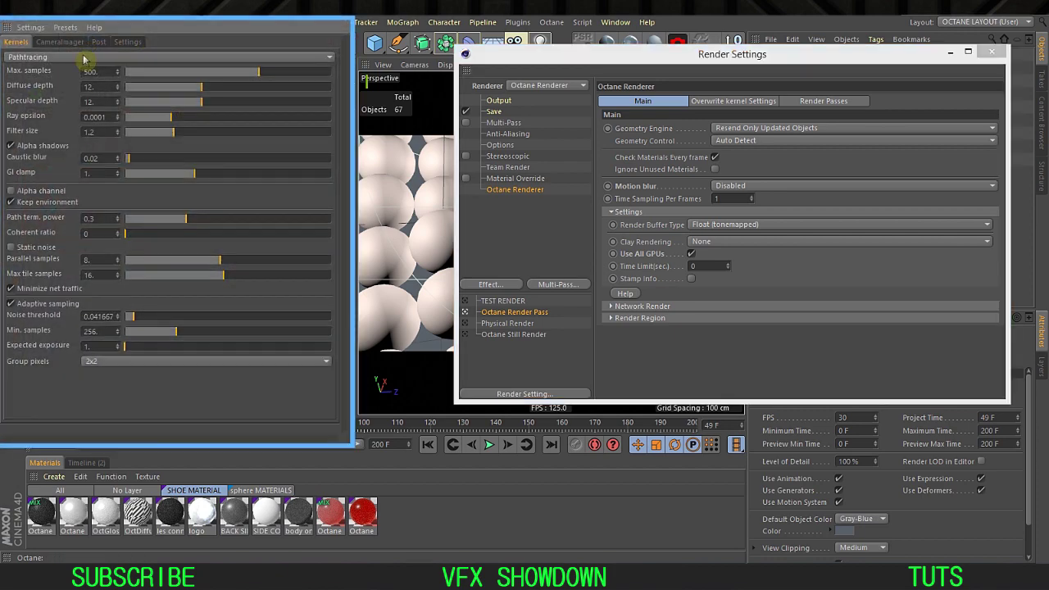
pyautogui.moveTo(158, 28); pyautogui.dragTo(352, 39)
pyautogui.click(250, 71)
pyautogui.click(303, 141)
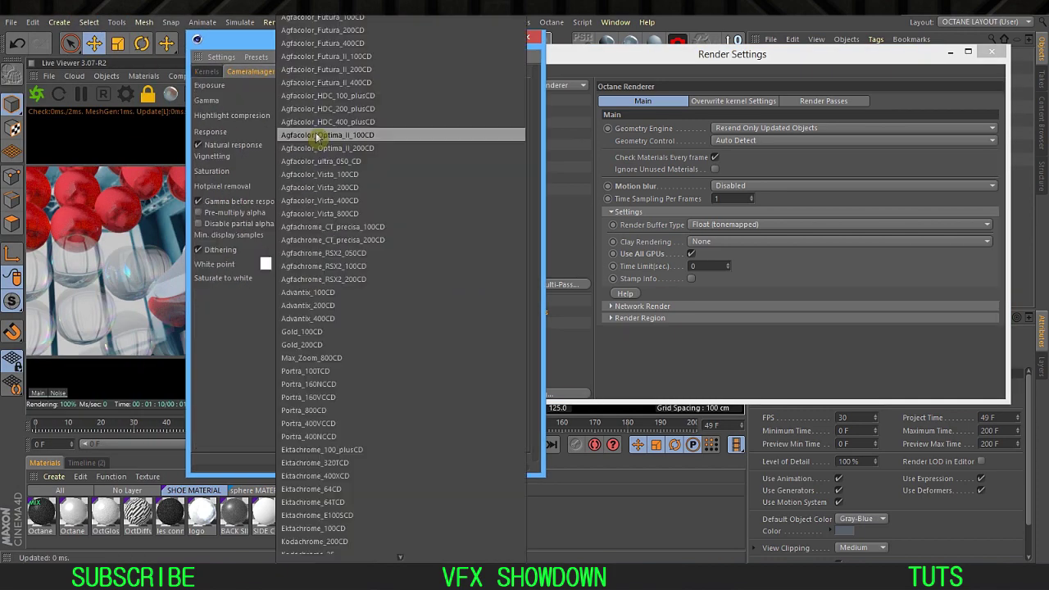
pyautogui.click(256, 140)
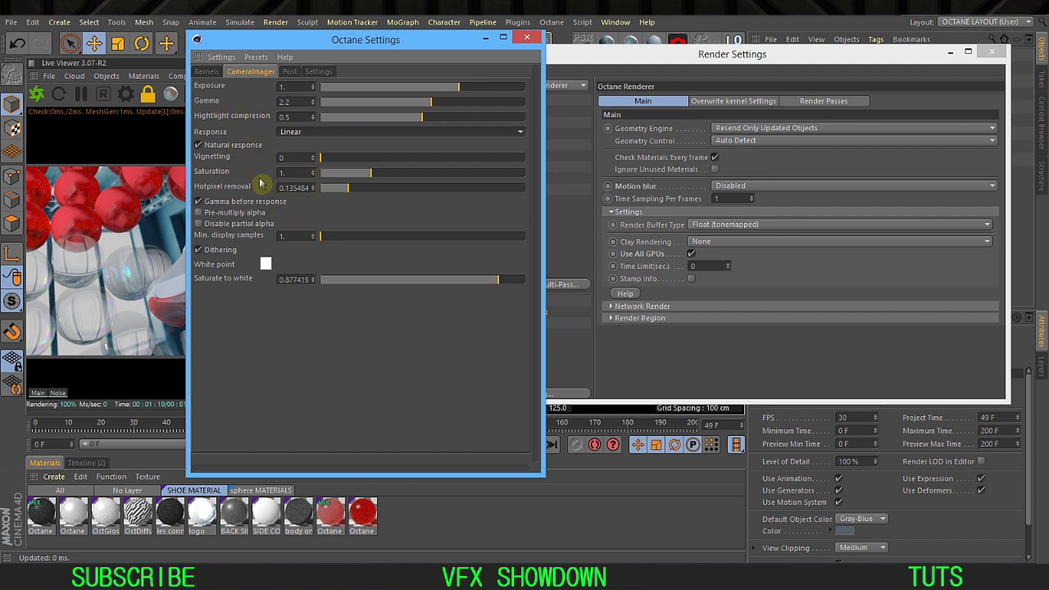
pyautogui.click(526, 37)
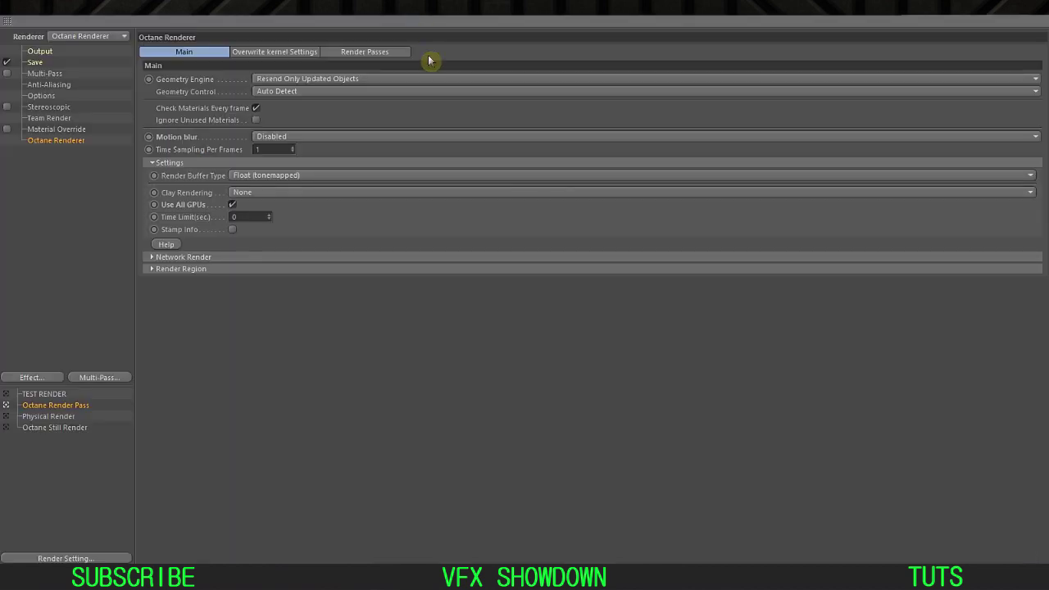
# Step: Examine the Image color profile and Tonemap type choices for the render passes
pyautogui.click(365, 52)
pyautogui.click(263, 190)
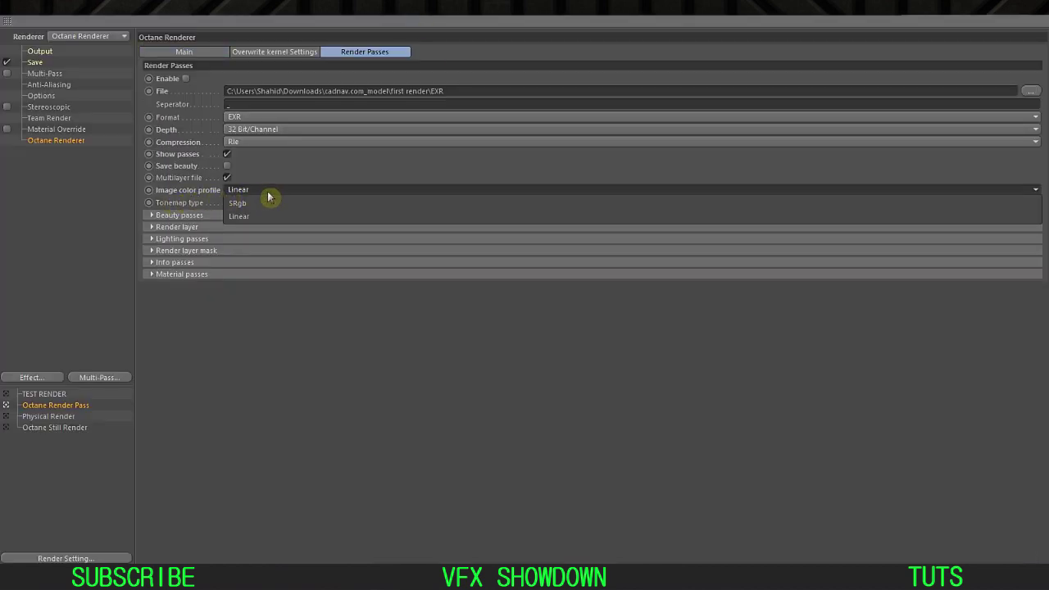
pyautogui.click(305, 181)
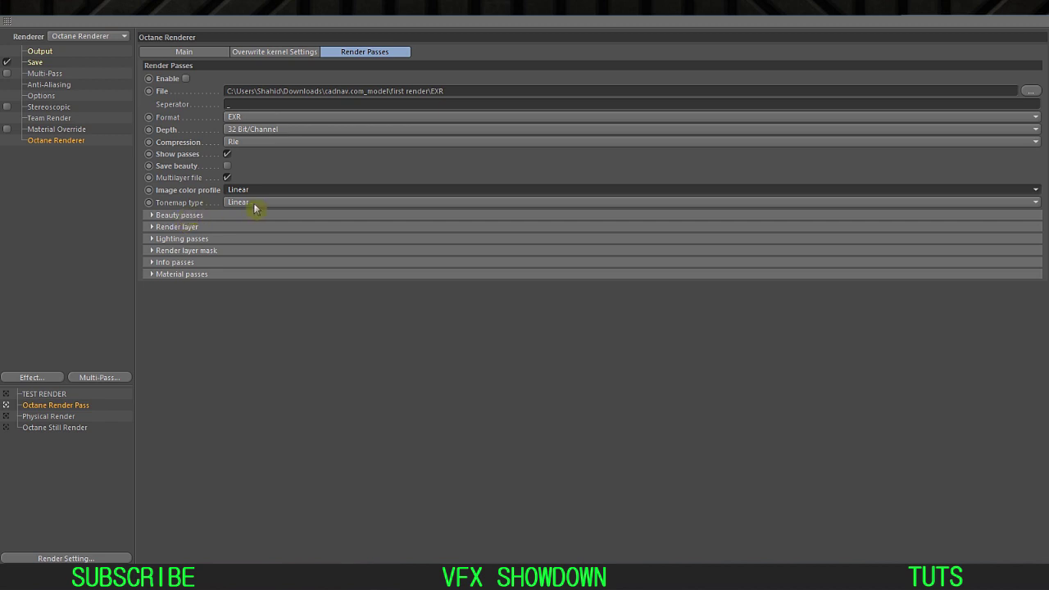
pyautogui.click(257, 205)
pyautogui.click(291, 172)
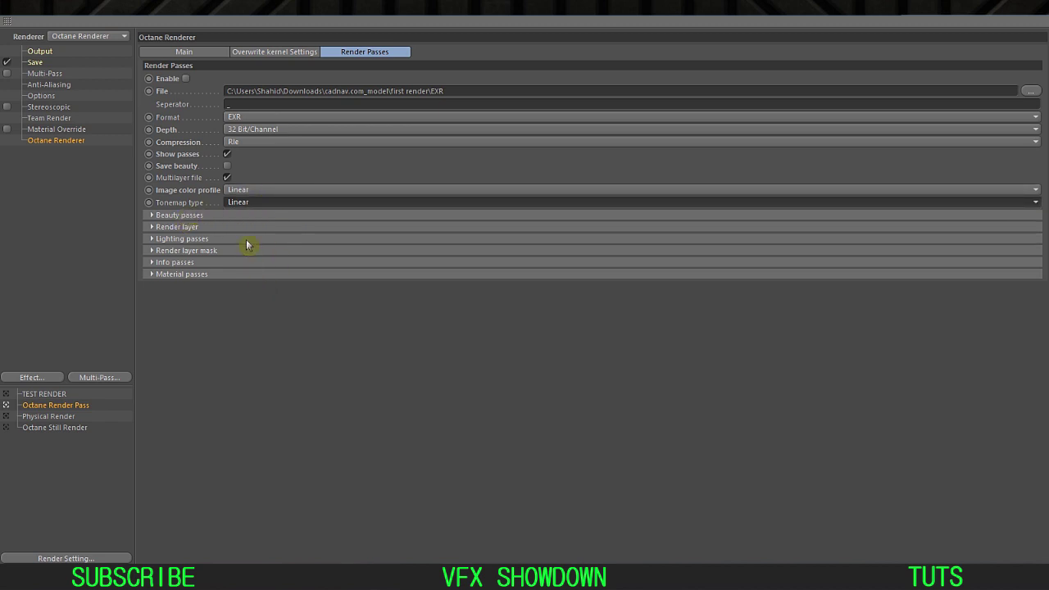
pyautogui.click(253, 205)
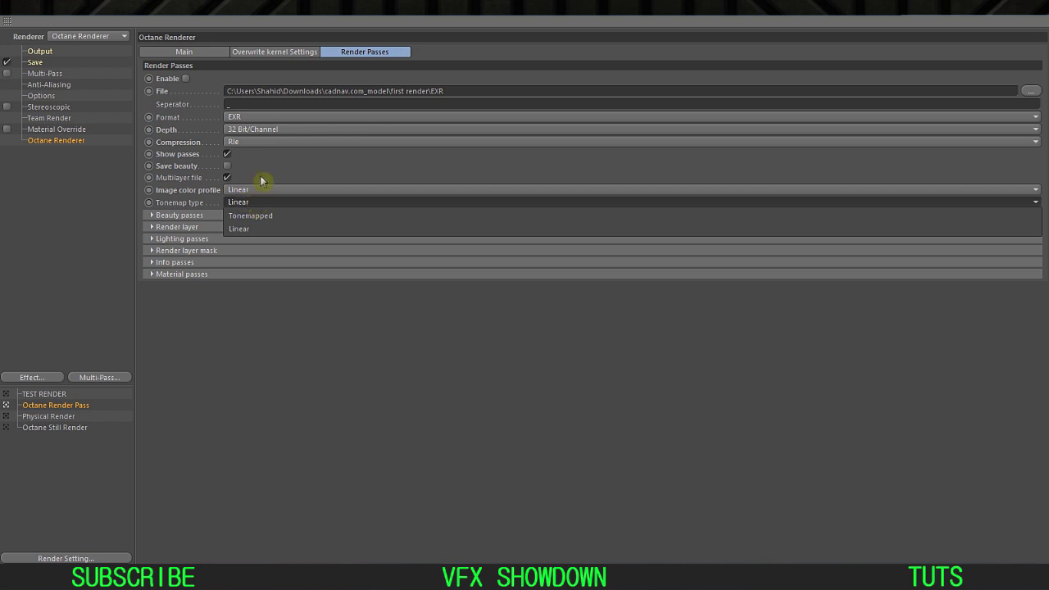
pyautogui.click(286, 172)
# Step: Inspect the selected beauty passes and the render layer group in the Render Passes settings
pyautogui.click(183, 217)
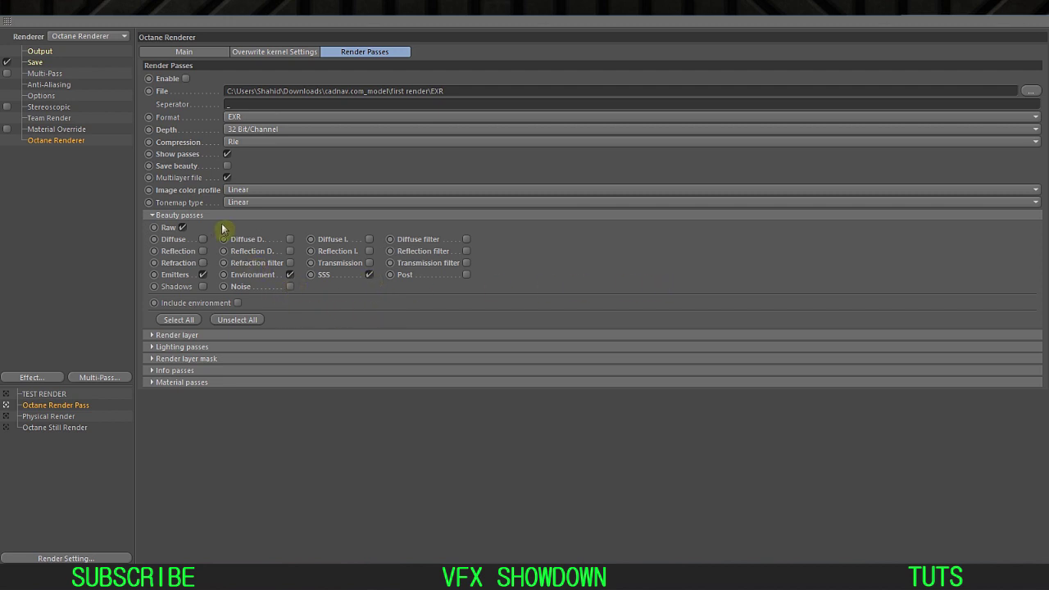
pyautogui.click(197, 216)
pyautogui.click(194, 227)
pyautogui.click(190, 227)
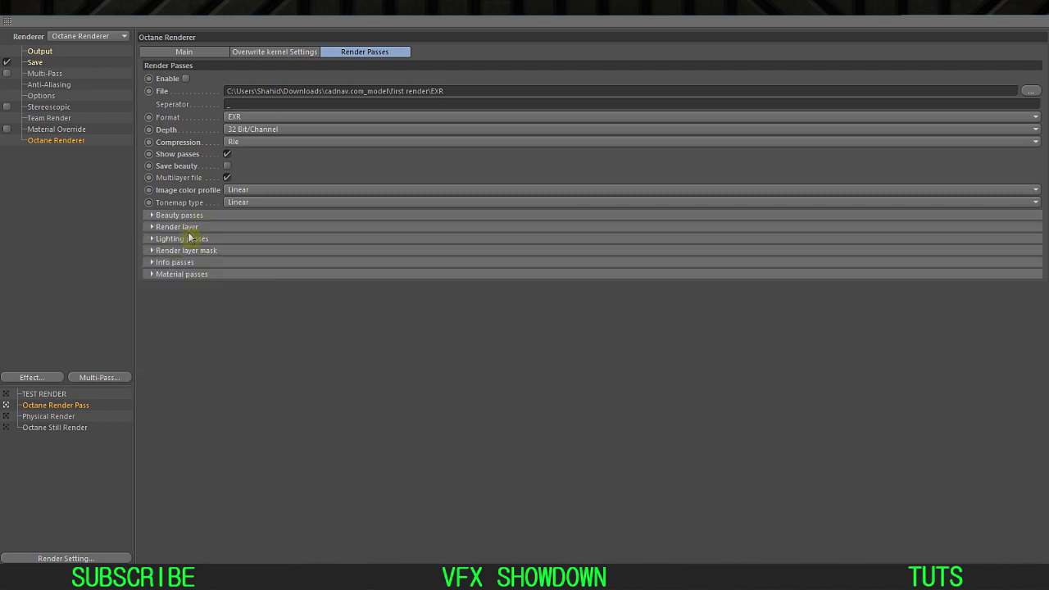
# Step: Examine the Octane Info passes settings, including Max samples, the Sampling mode options and the enabled passes
pyautogui.click(194, 250)
pyautogui.click(194, 250)
pyautogui.click(188, 262)
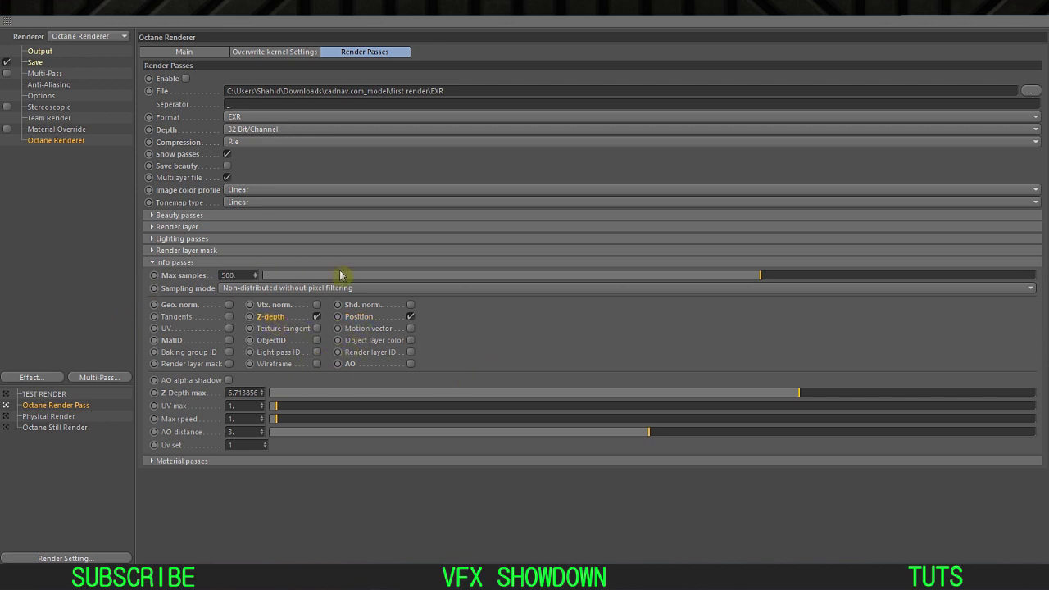
pyautogui.click(190, 277)
pyautogui.click(270, 288)
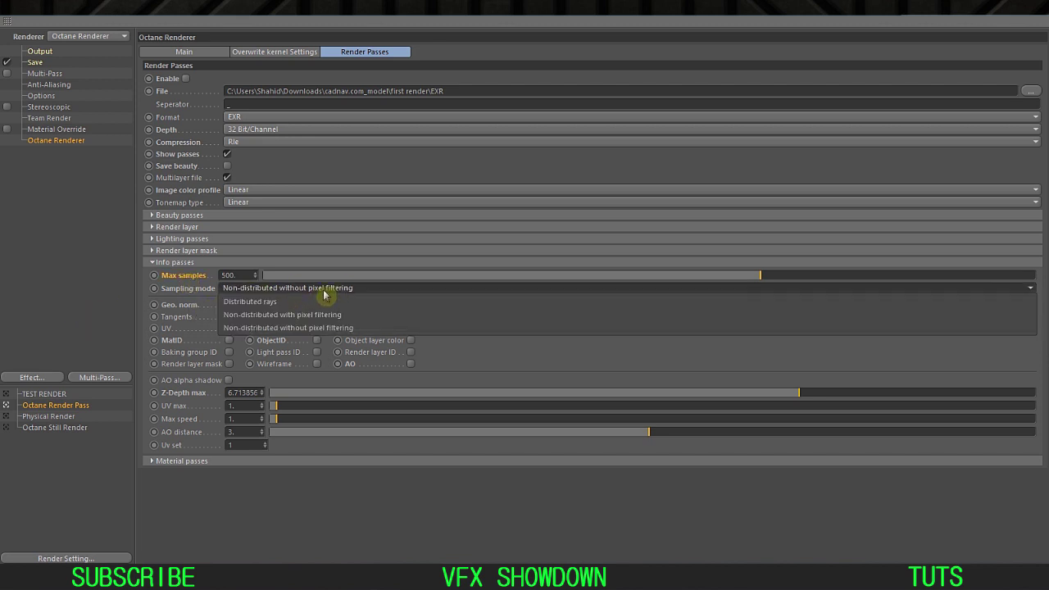
pyautogui.click(327, 288)
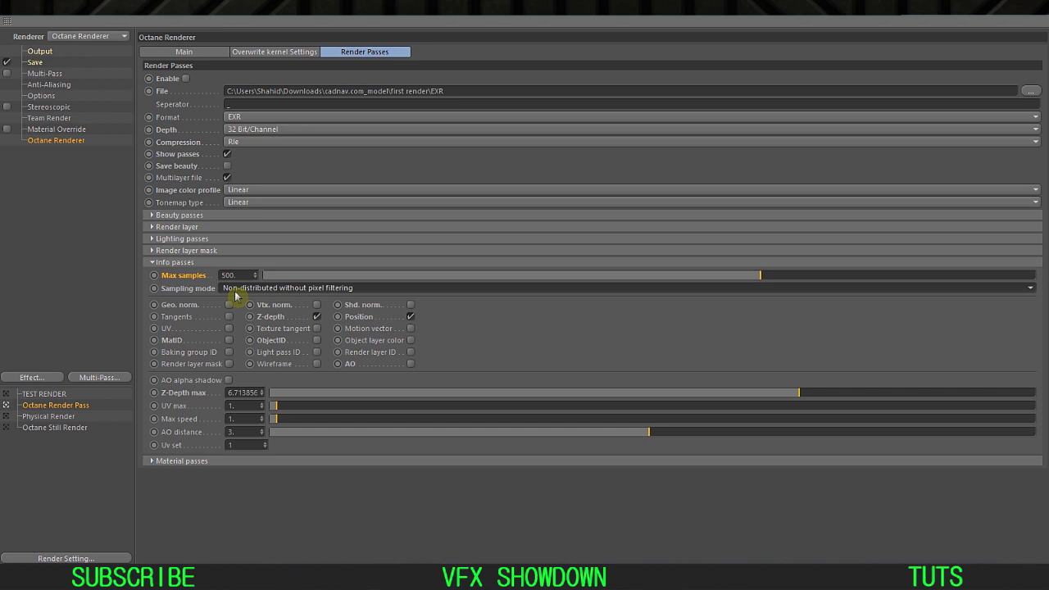
pyautogui.click(229, 291)
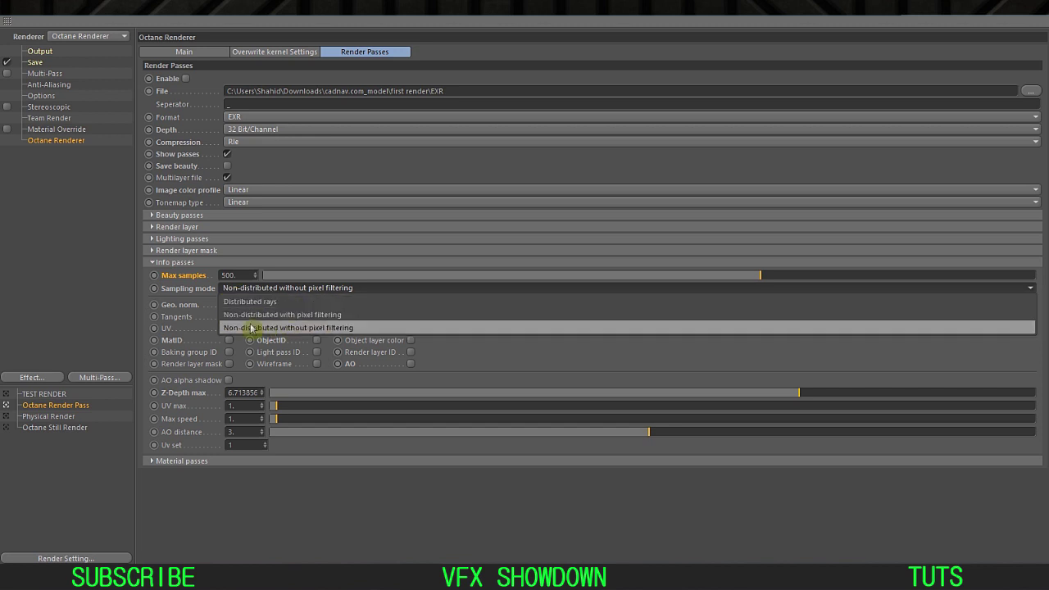
pyautogui.click(402, 323)
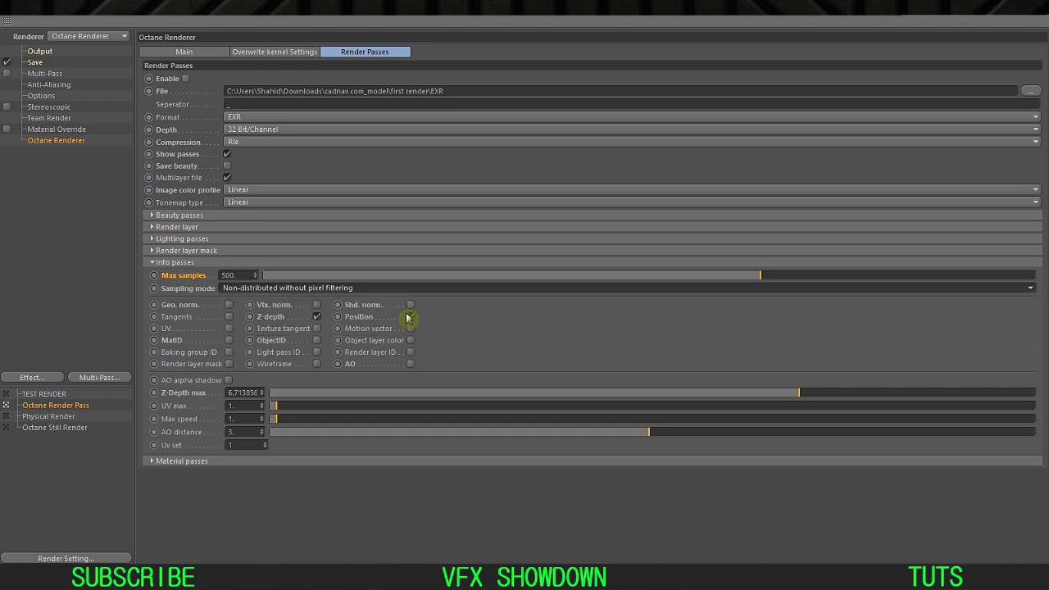
pyautogui.click(357, 290)
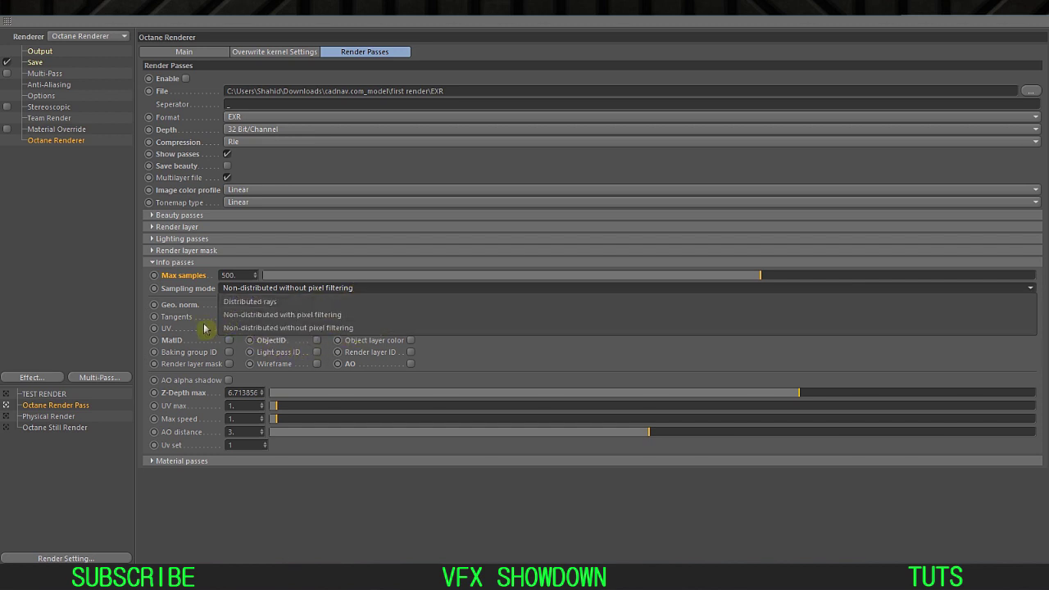
pyautogui.click(368, 289)
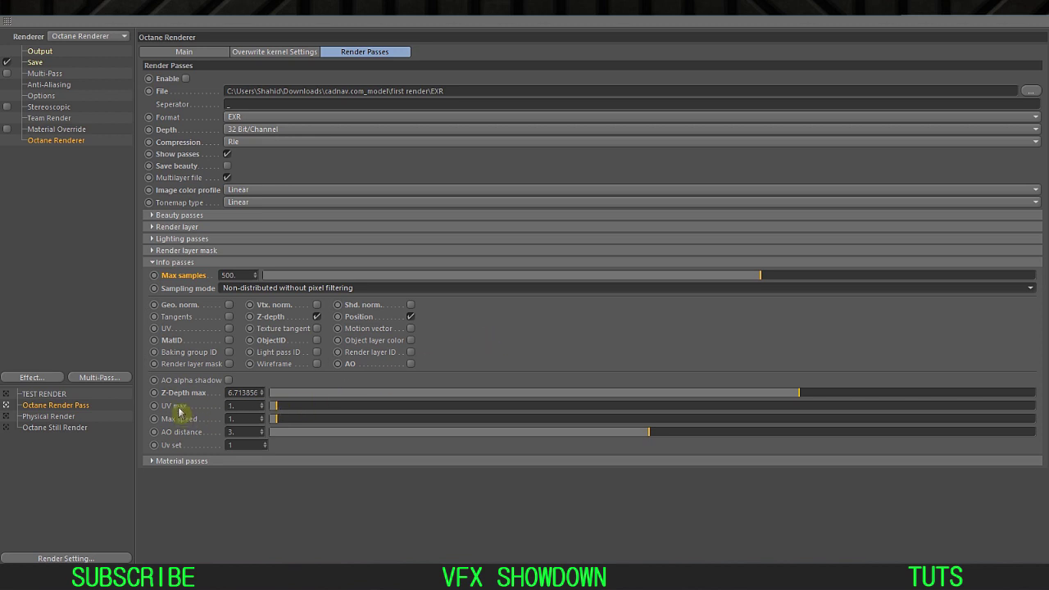
# Step: Review the available Material passes, leaving the Info and Material passes groups collapsed
pyautogui.click(177, 263)
pyautogui.click(190, 276)
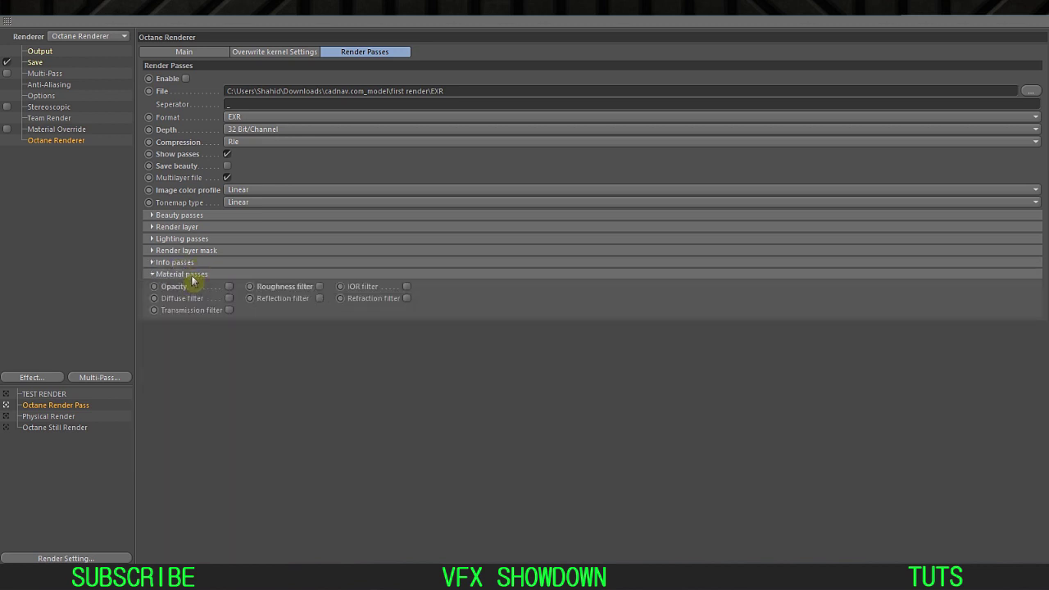
pyautogui.click(190, 275)
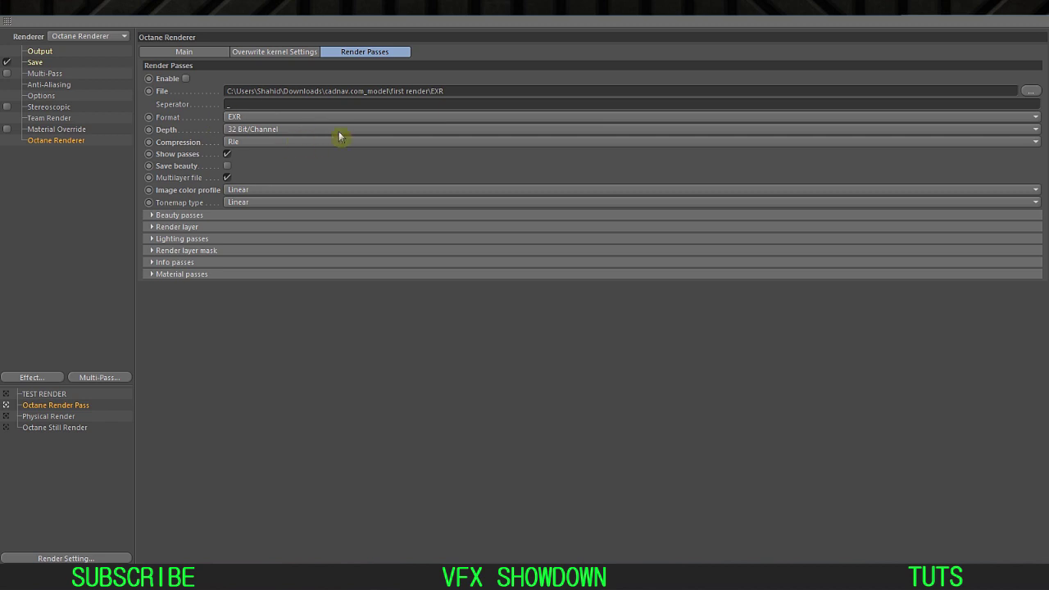
# Step: Close the render settings and switch to the open project containing the cloth-covered shoe scene
pyautogui.click(1015, 19)
pyautogui.moveTo(781, 60); pyautogui.dragTo(619, 72)
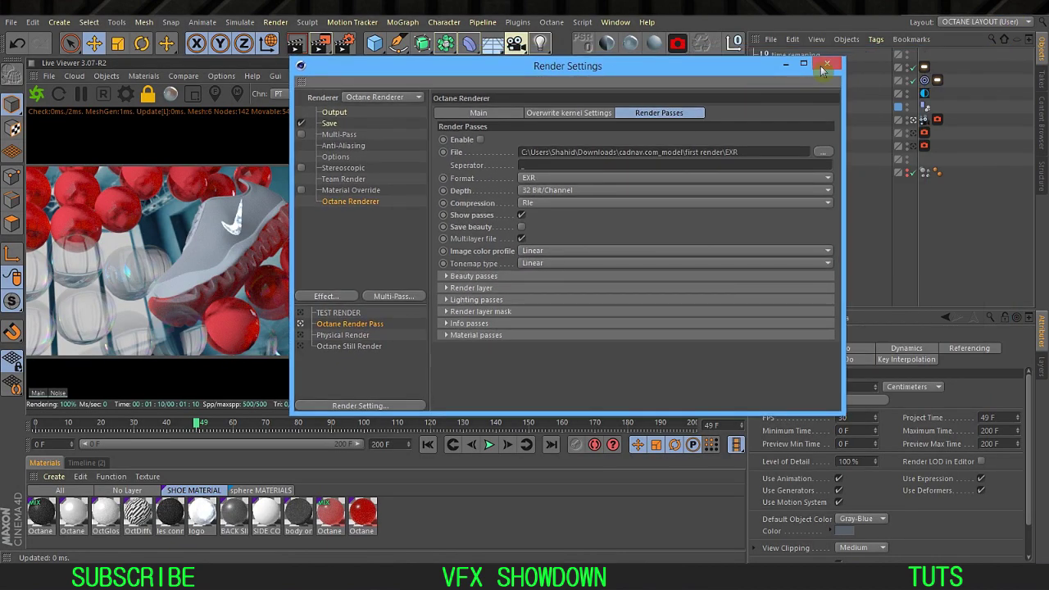
pyautogui.click(826, 65)
pyautogui.press('v')
pyautogui.moveTo(791, 247)
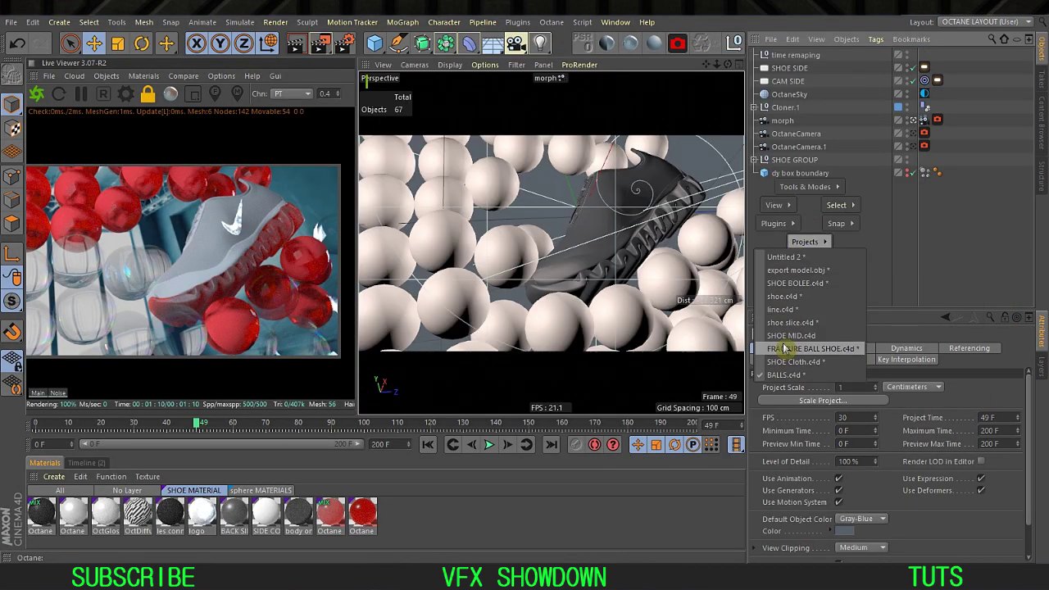
pyautogui.click(795, 300)
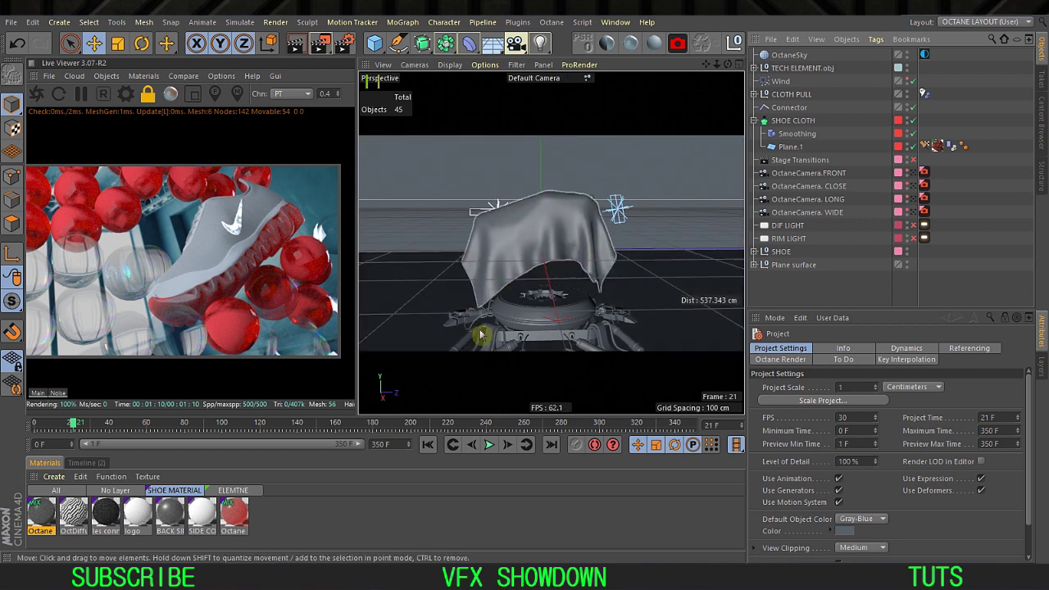
# Step: Set the depth of the Octane render passes to 32 Bit/Channel in this project's render settings
pyautogui.hotkey('ctrl', 'b')
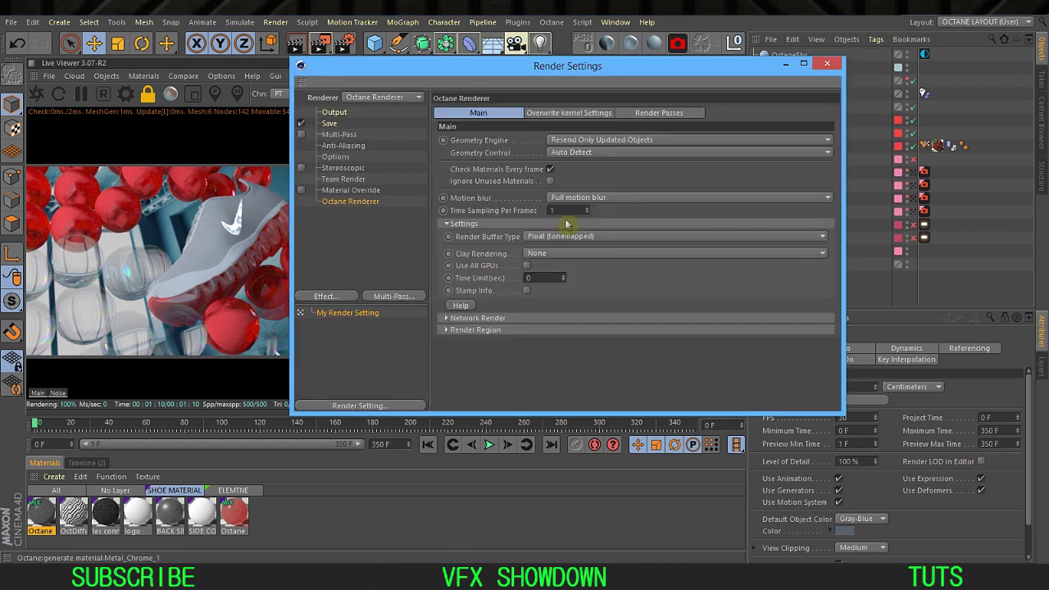
pyautogui.click(659, 113)
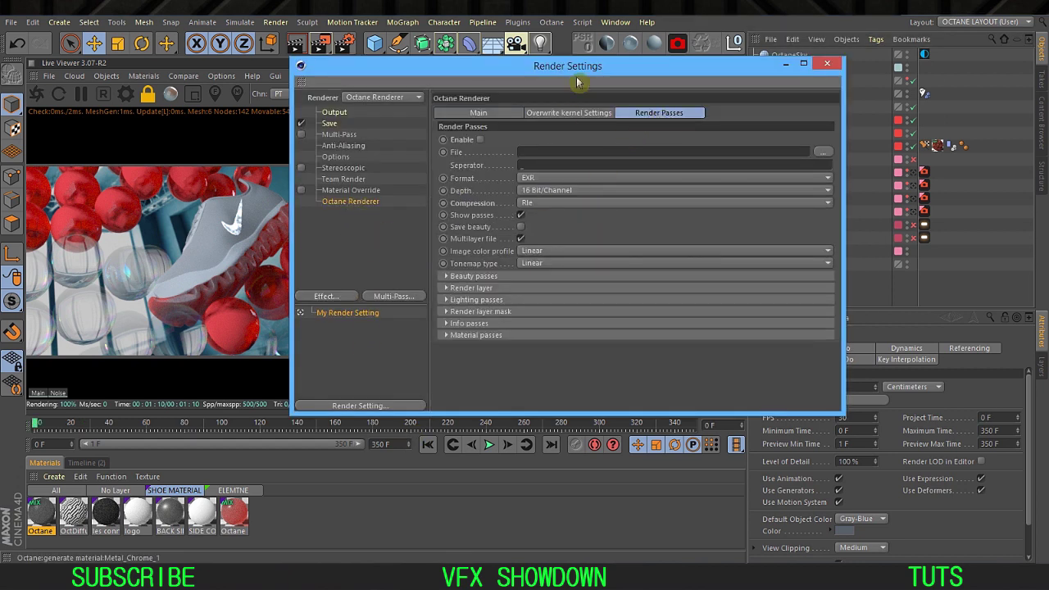
pyautogui.moveTo(588, 69)
pyautogui.mouseDown()
pyautogui.moveTo(764, 310)
pyautogui.moveTo(522, 392)
pyautogui.moveTo(536, 363)
pyautogui.moveTo(562, 356)
pyautogui.moveTo(453, 70)
pyautogui.moveTo(534, 84)
pyautogui.moveTo(581, 65)
pyautogui.mouseUp()
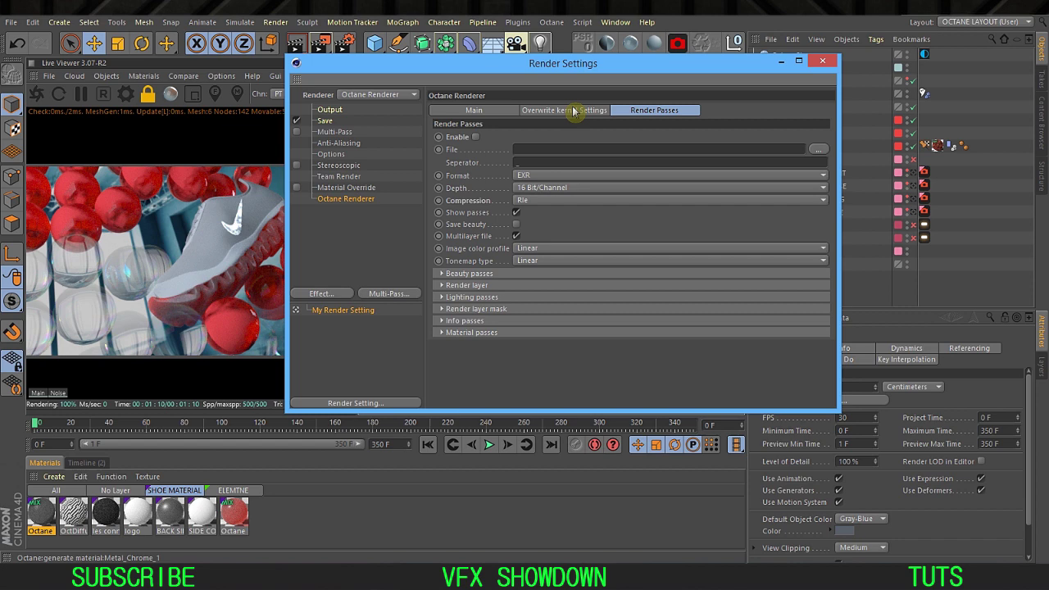
pyautogui.click(524, 188)
pyautogui.click(595, 211)
# Step: Look over the available Beauty passes and close the render settings
pyautogui.click(480, 274)
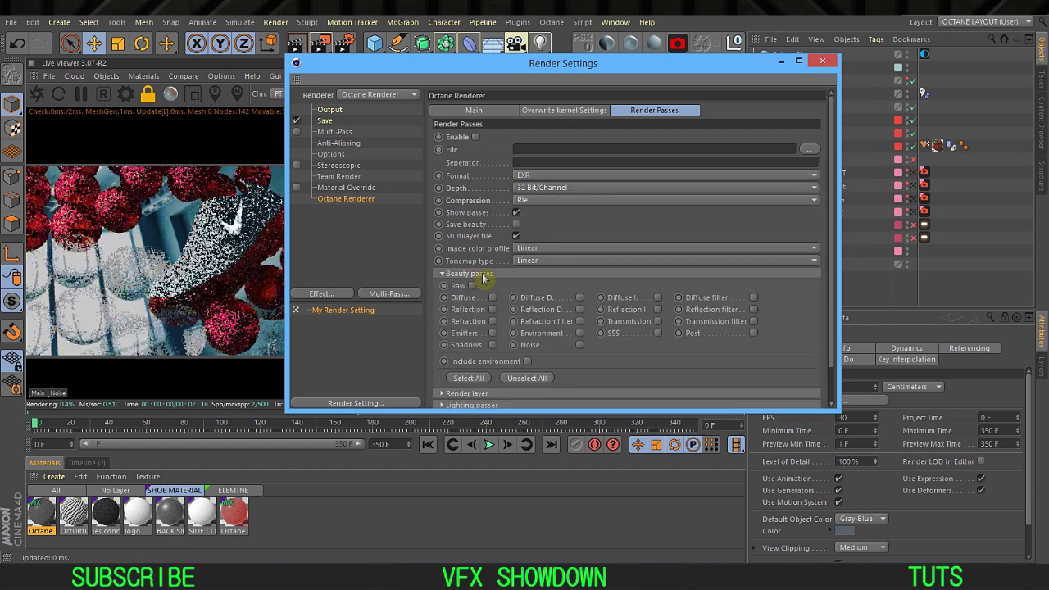
pyautogui.click(481, 273)
pyautogui.click(823, 62)
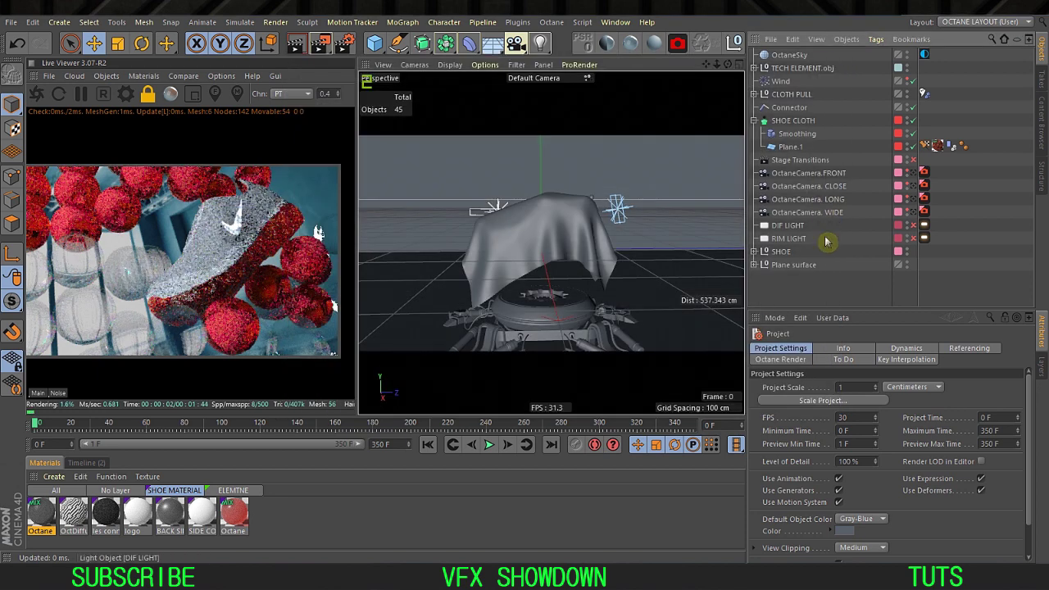
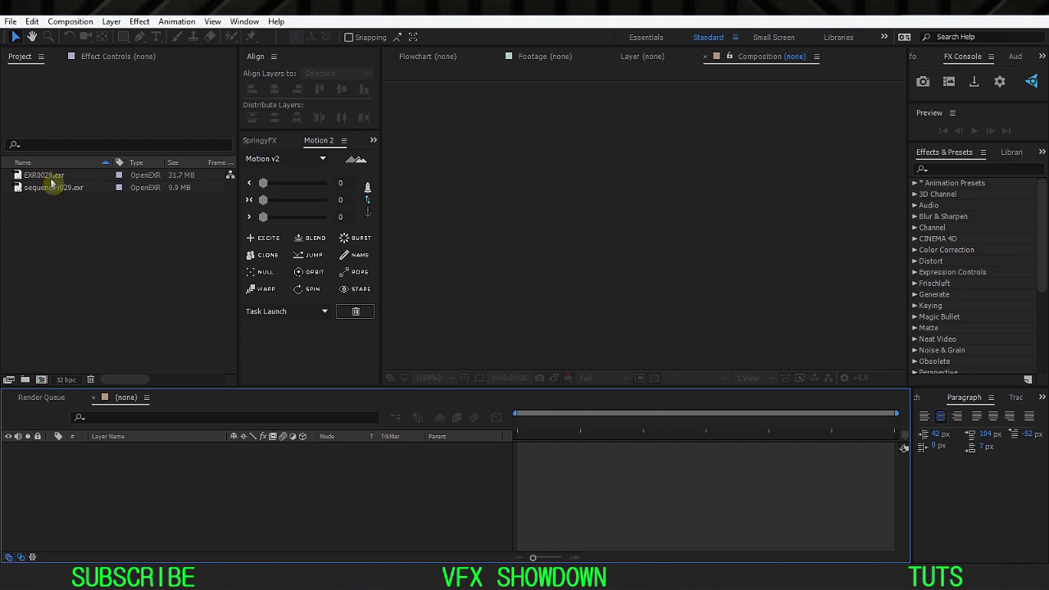
# Step: Switch to After Effects and compare the imported EXR0029.exr and sequence0029.exr footage items
pyautogui.moveTo(61, 227); pyautogui.dragTo(67, 174)
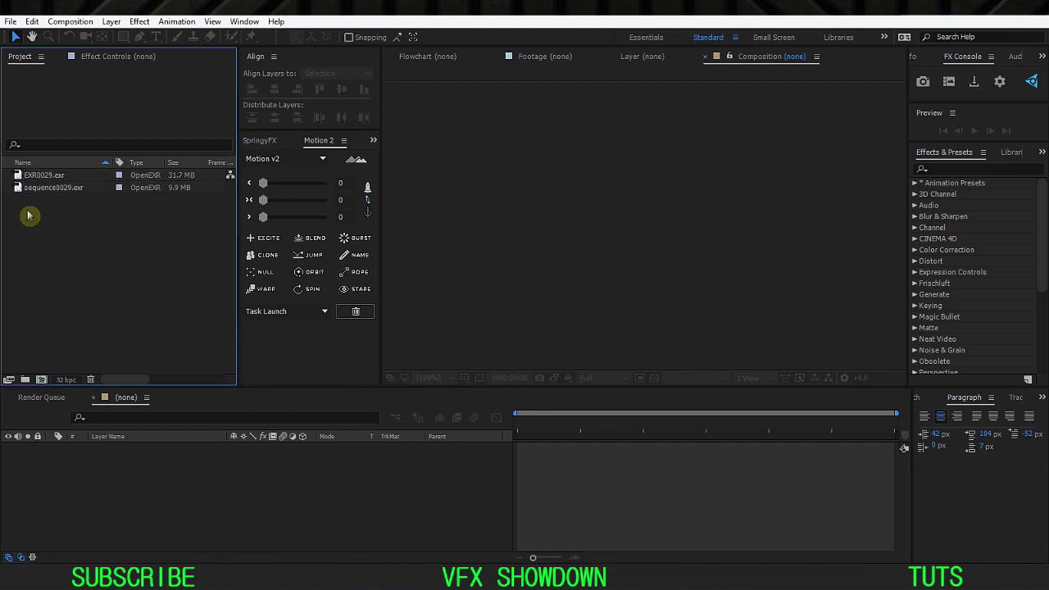
pyautogui.click(47, 177)
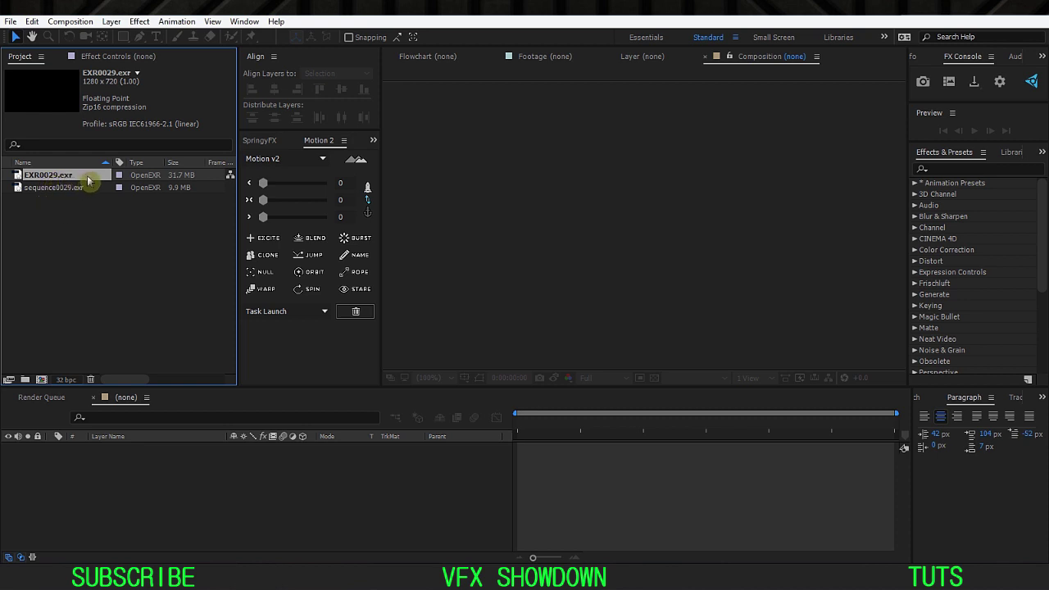
pyautogui.click(64, 221)
pyautogui.click(66, 190)
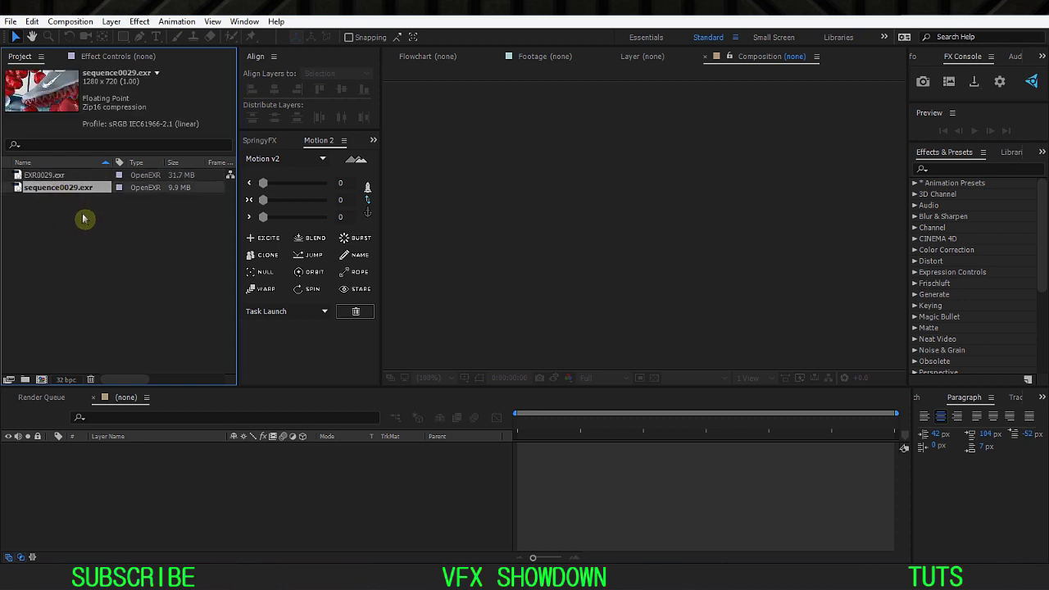
pyautogui.click(75, 252)
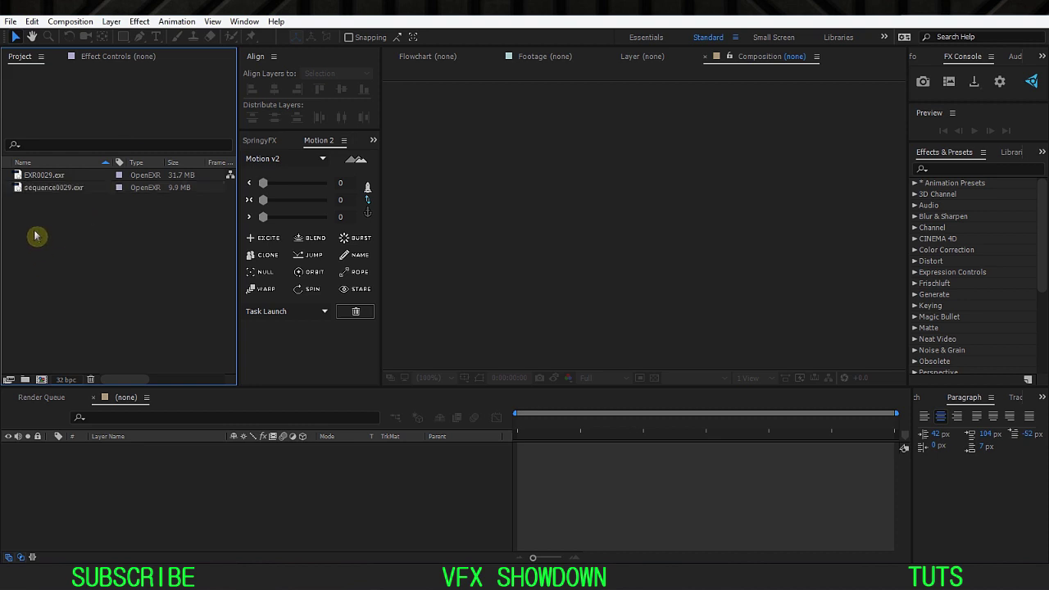
pyautogui.click(53, 178)
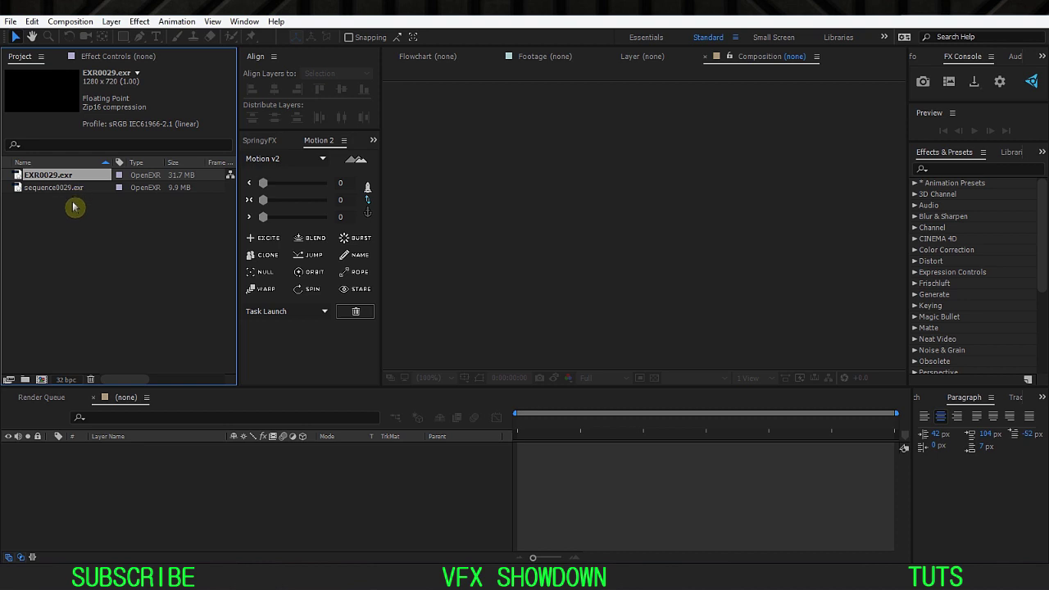
pyautogui.click(69, 189)
pyautogui.click(54, 176)
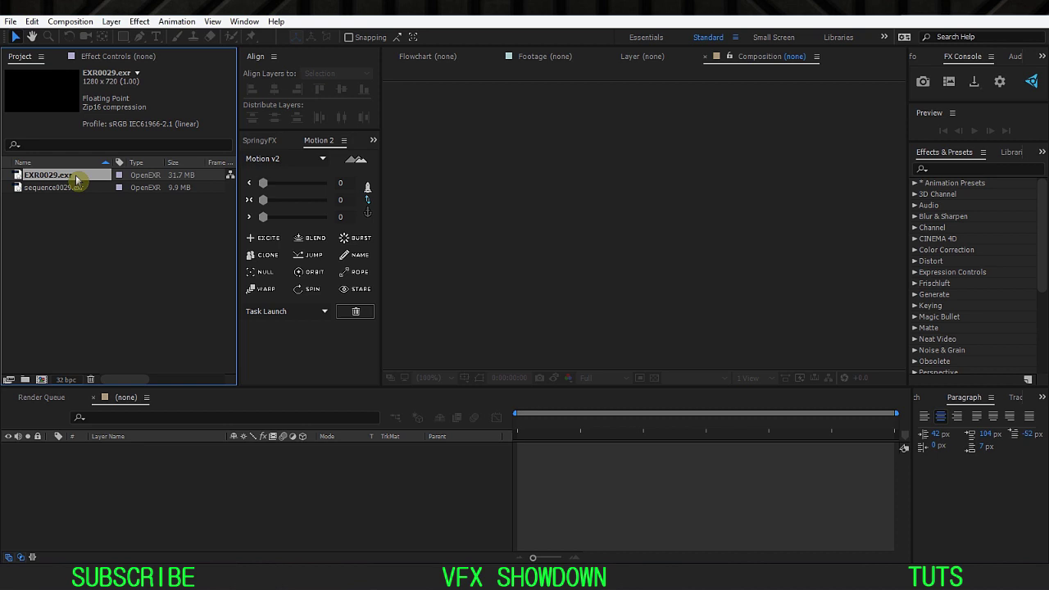
# Step: Create a composition from EXR0029.exr and add sequence0029.exr as a layer above it
pyautogui.doubleClick(76, 180)
pyautogui.moveTo(65, 177); pyautogui.dragTo(42, 381)
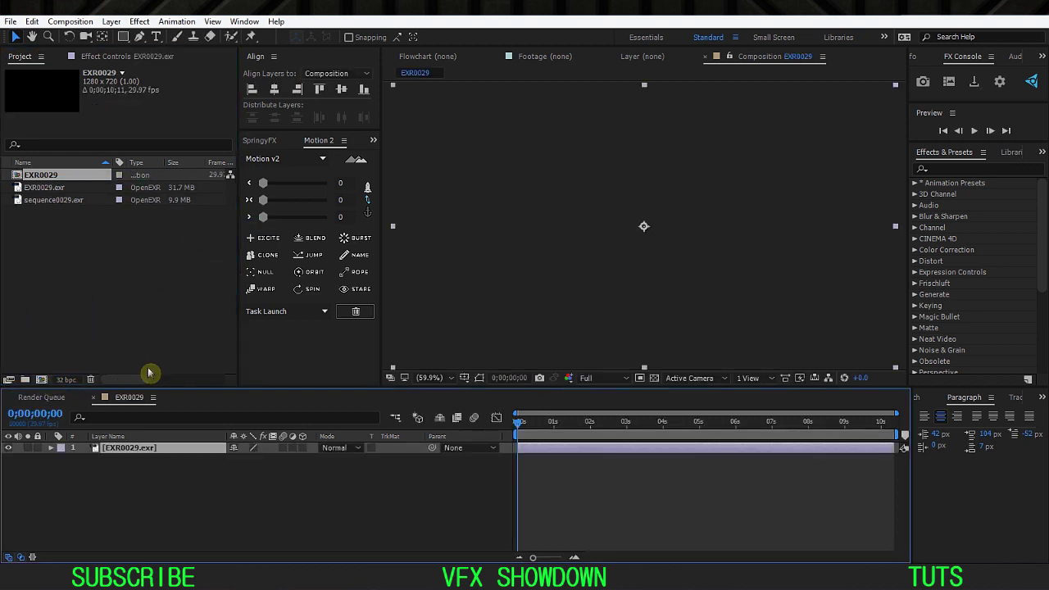
pyautogui.moveTo(591, 422); pyautogui.dragTo(512, 447)
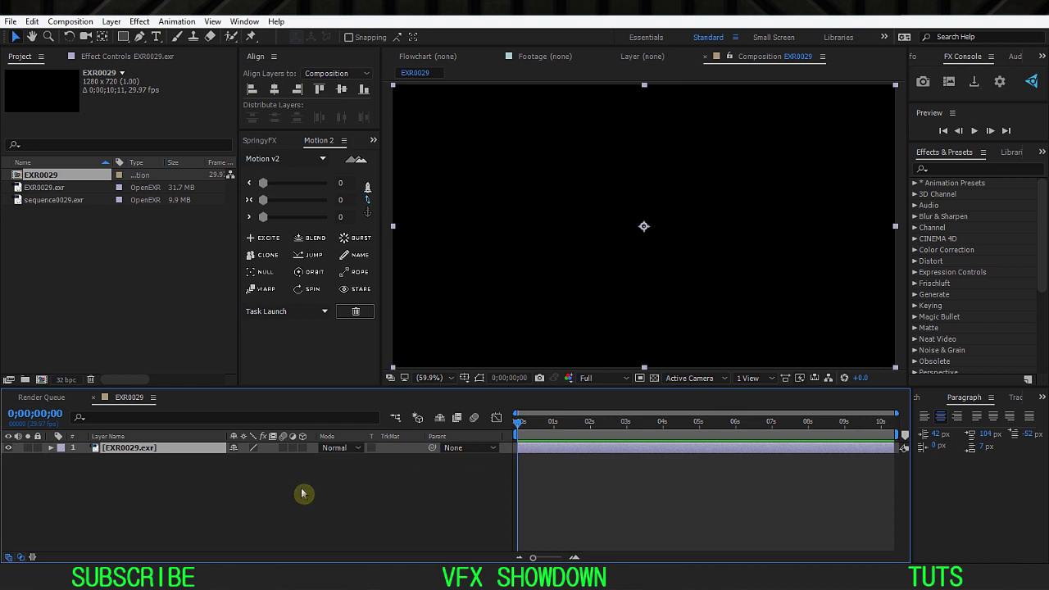
pyautogui.moveTo(49, 200); pyautogui.dragTo(139, 456)
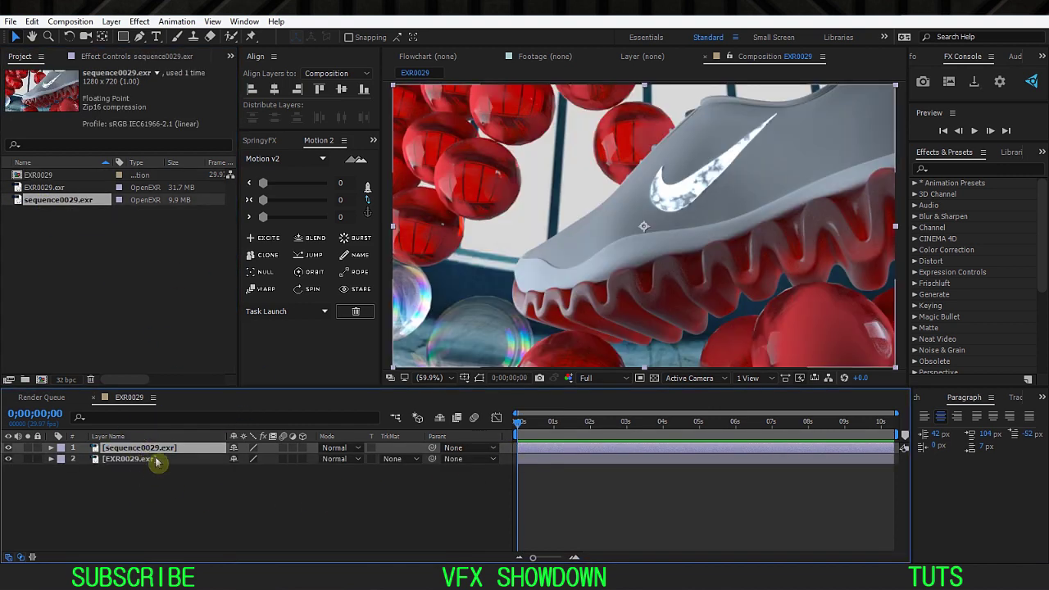
# Step: Rename the sequence0029.exr layer as beauty
pyautogui.click(163, 460)
pyautogui.click(181, 450)
pyautogui.press('Return')
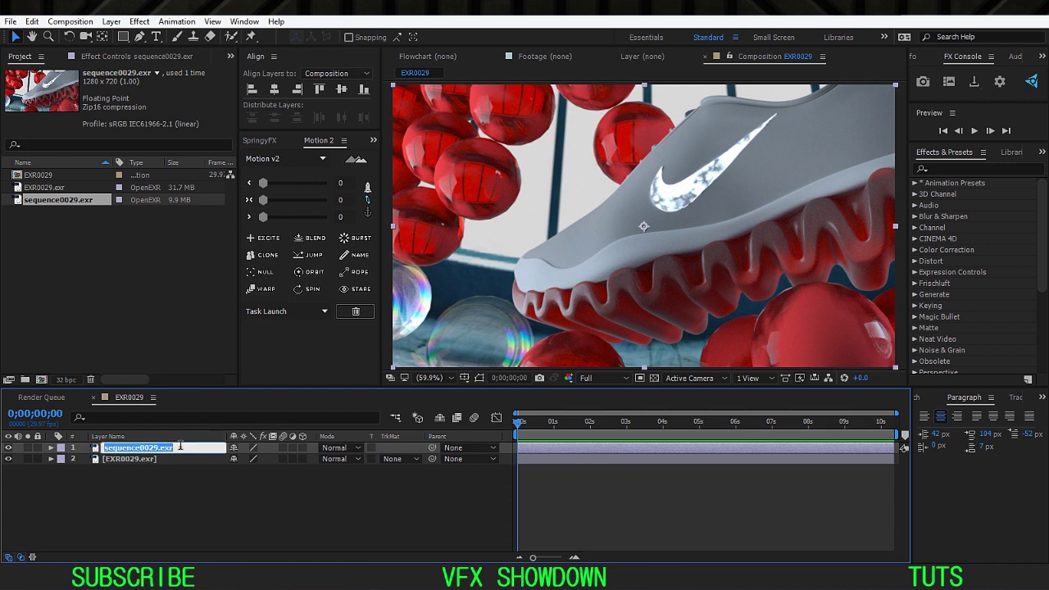
pyautogui.write('beaut')
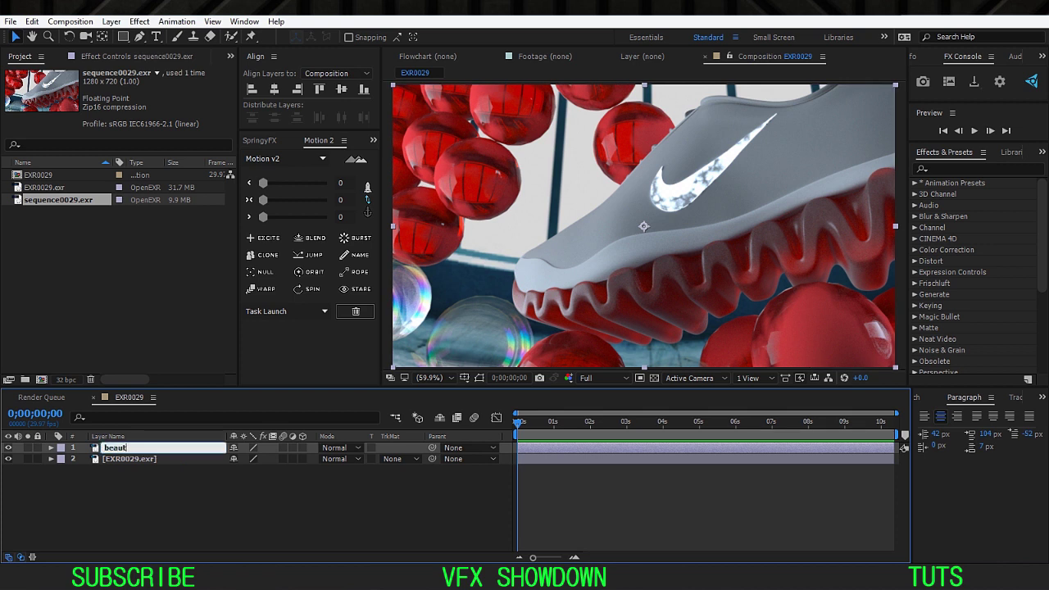
pyautogui.write('y')
pyautogui.press('Return')
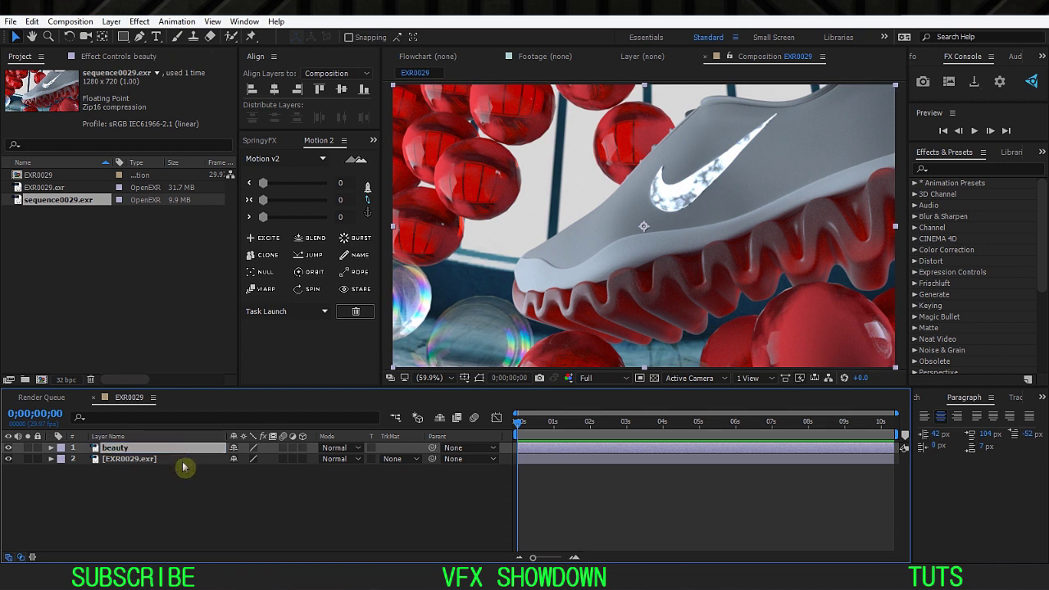
# Step: Rename the EXR0029.exr layer as Passes and select the beauty layer again
pyautogui.click(186, 464)
pyautogui.press('Return')
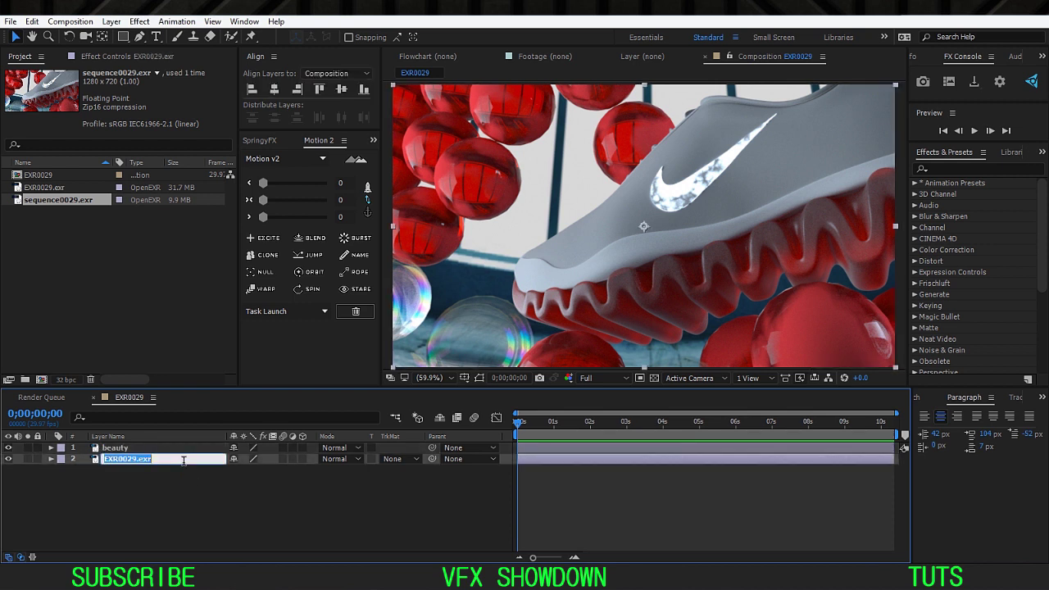
pyautogui.write('Passes')
pyautogui.press('Return')
pyautogui.click(133, 449)
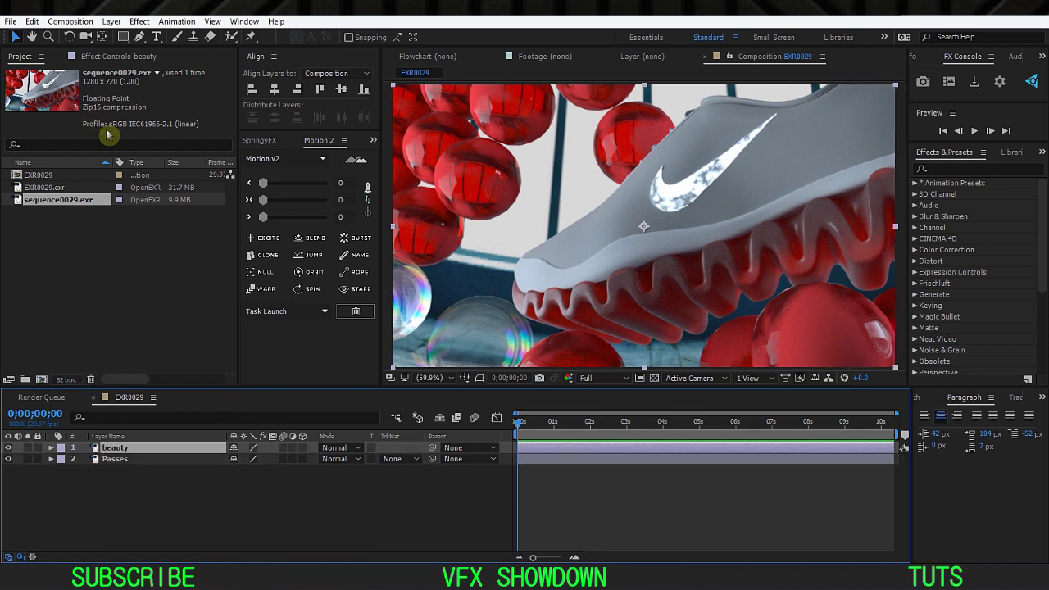
# Step: Set the project's color depth to 32 bits per channel (float) and the working space to sRGB IEC61966-2.1
pyautogui.click(77, 378)
pyautogui.moveTo(283, 41); pyautogui.dragTo(235, 72)
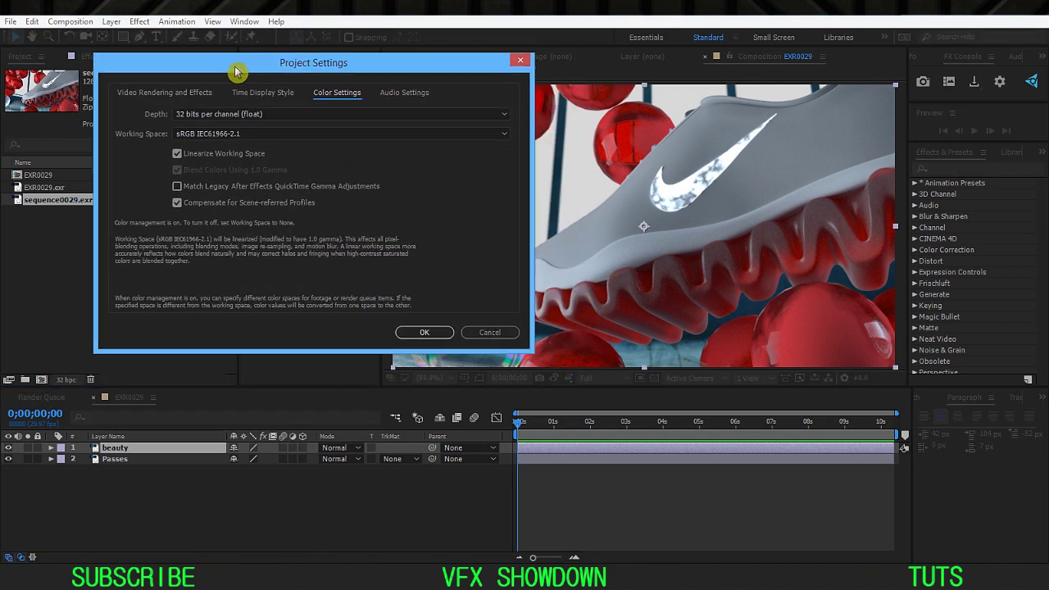
pyautogui.click(233, 117)
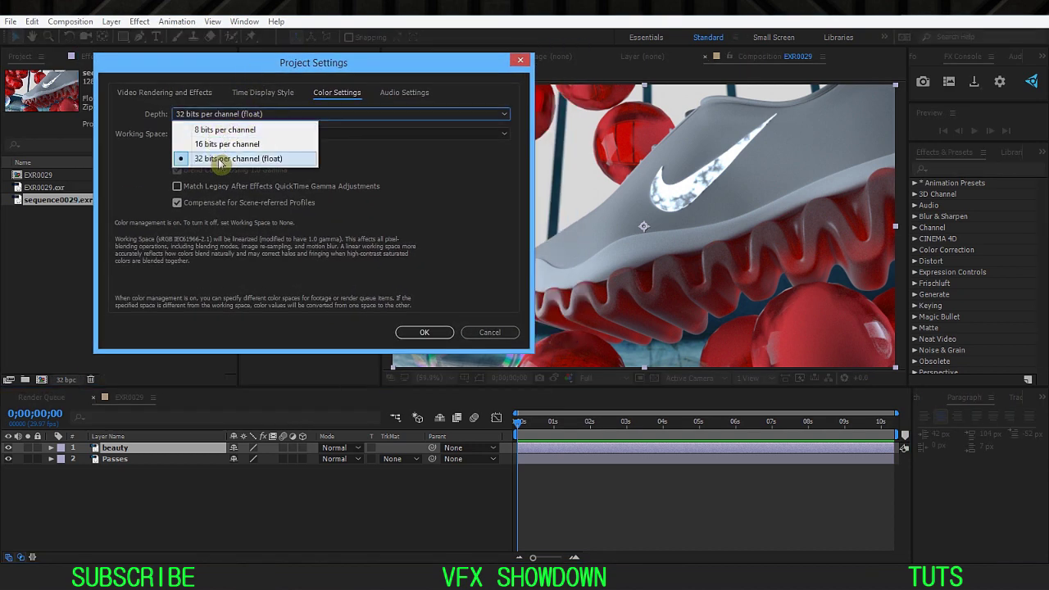
pyautogui.click(219, 160)
pyautogui.click(236, 132)
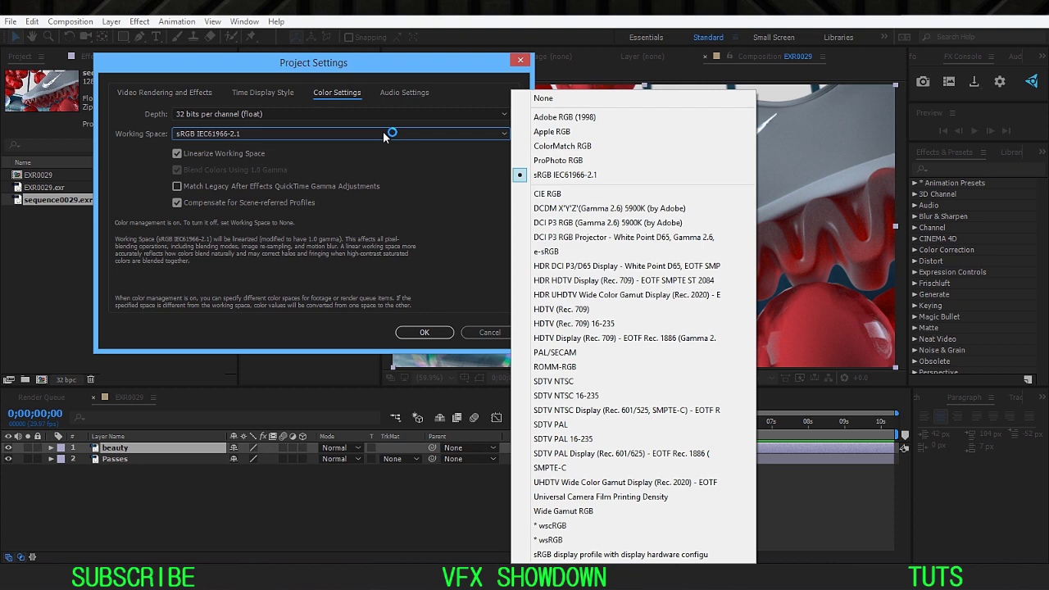
pyautogui.click(557, 178)
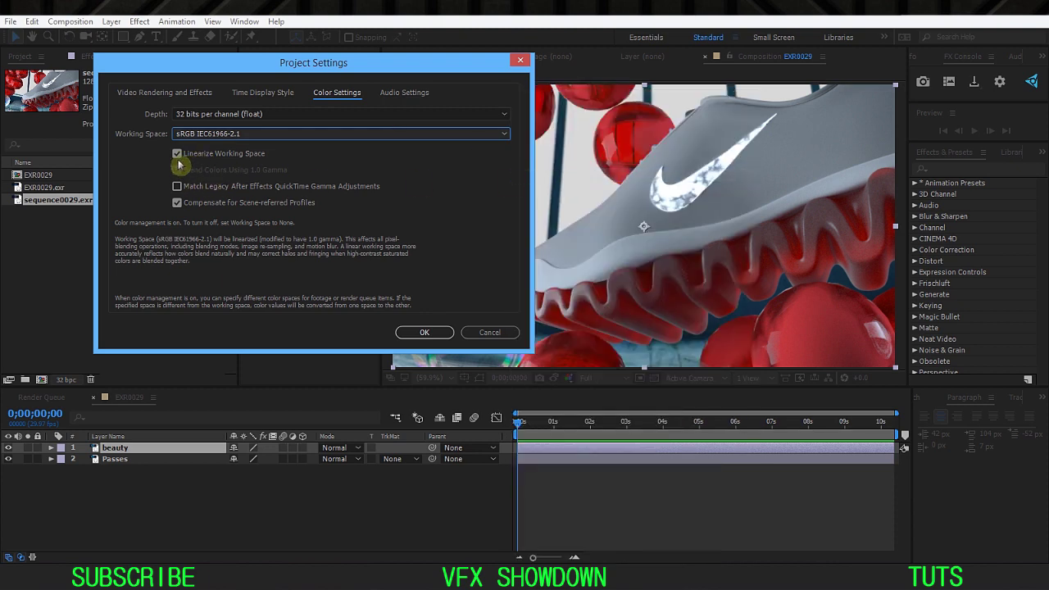
pyautogui.click(414, 331)
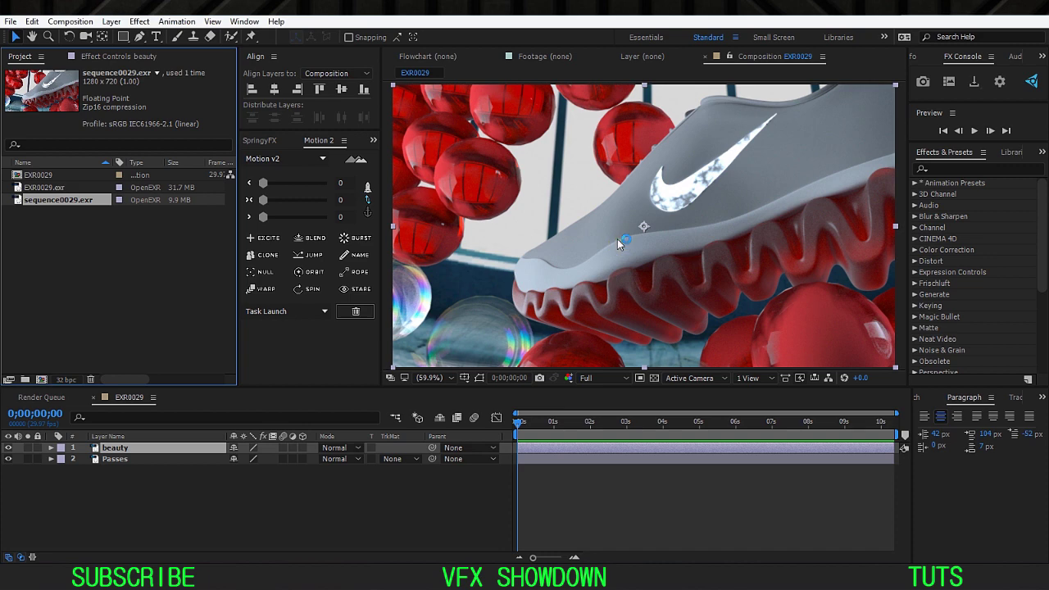
# Step: Set the project's working space to None and fit the composition in the viewer
pyautogui.click(80, 381)
pyautogui.click(369, 134)
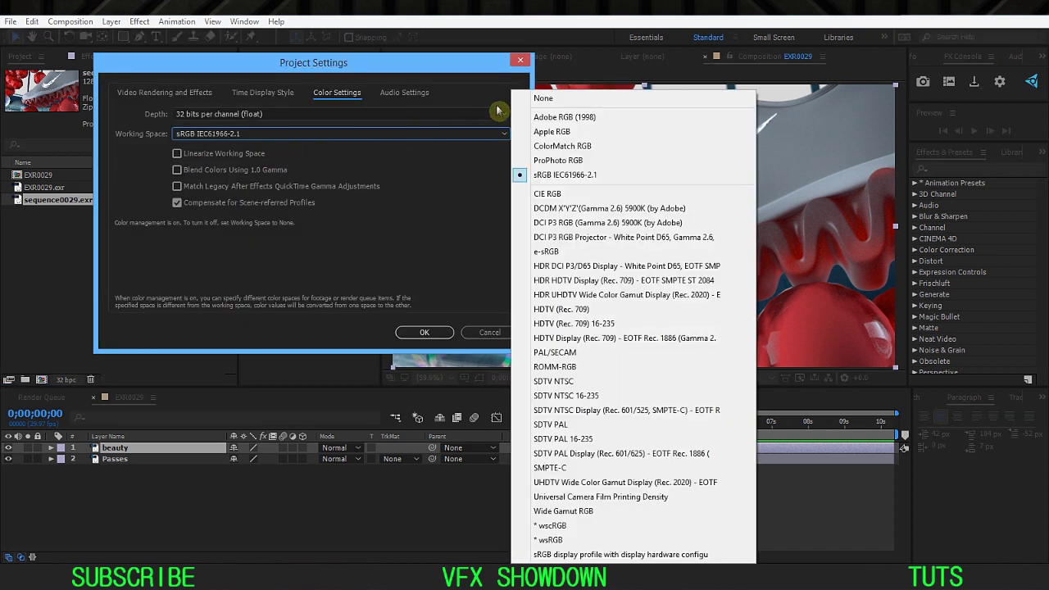
pyautogui.click(566, 100)
pyautogui.click(420, 328)
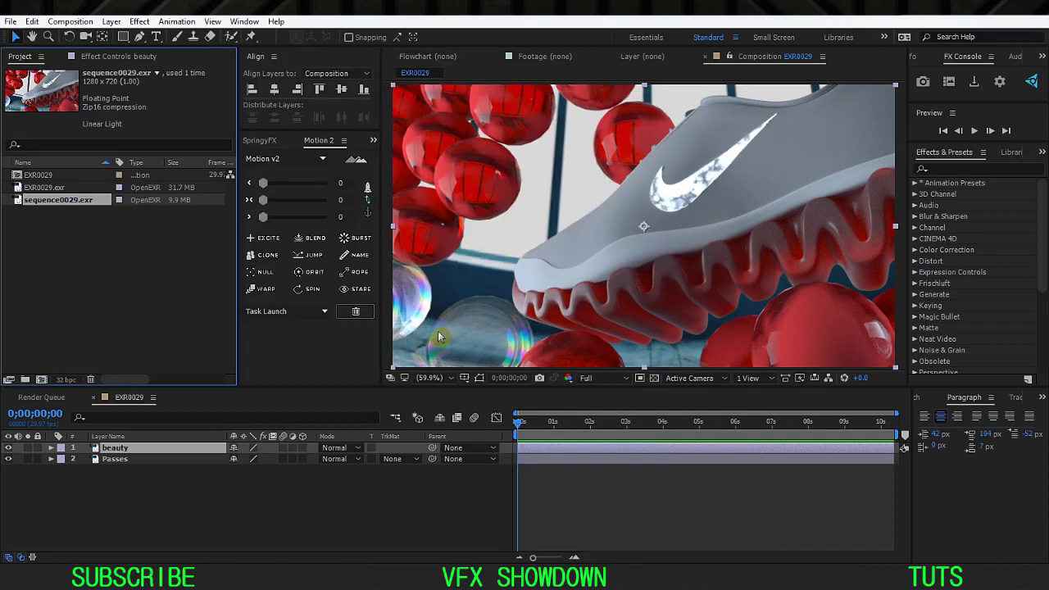
pyautogui.click(429, 378)
pyautogui.click(448, 144)
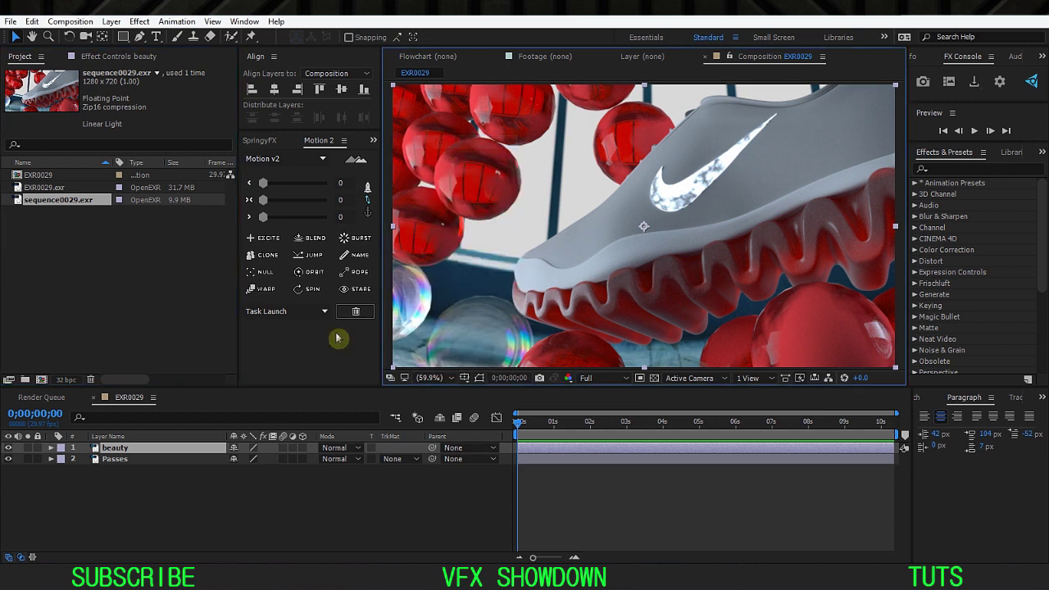
# Step: Set the project's working space to sRGB IEC61966-2.1 and enable Linearize Working Space
pyautogui.click(67, 381)
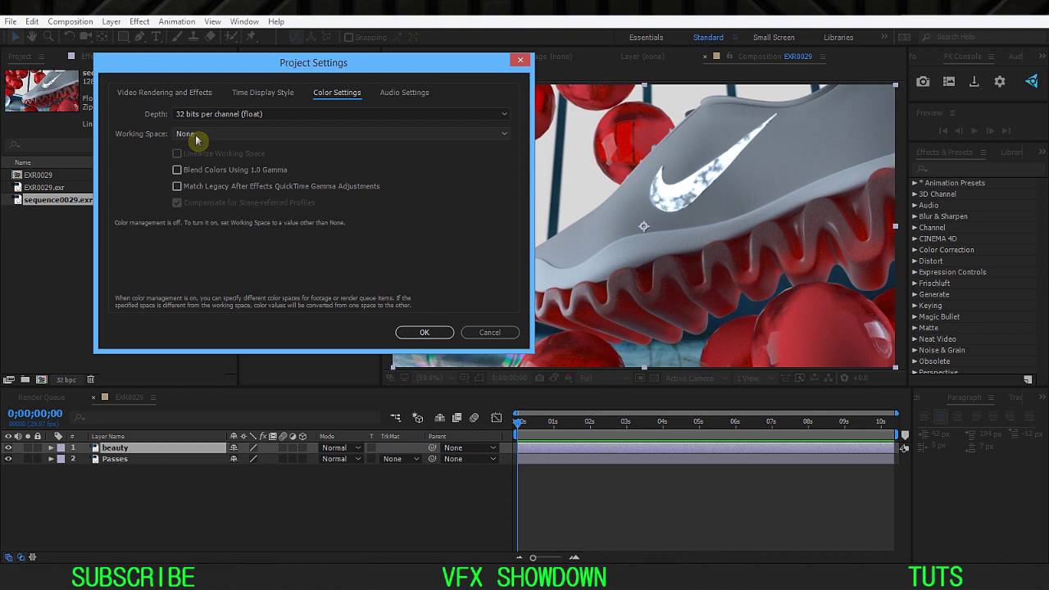
pyautogui.click(196, 136)
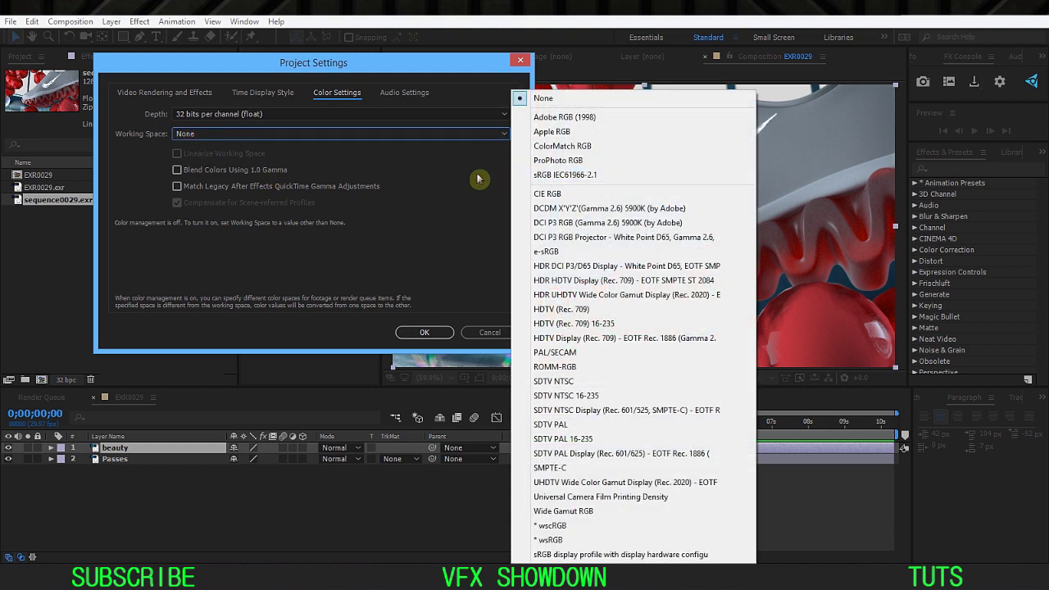
pyautogui.click(564, 174)
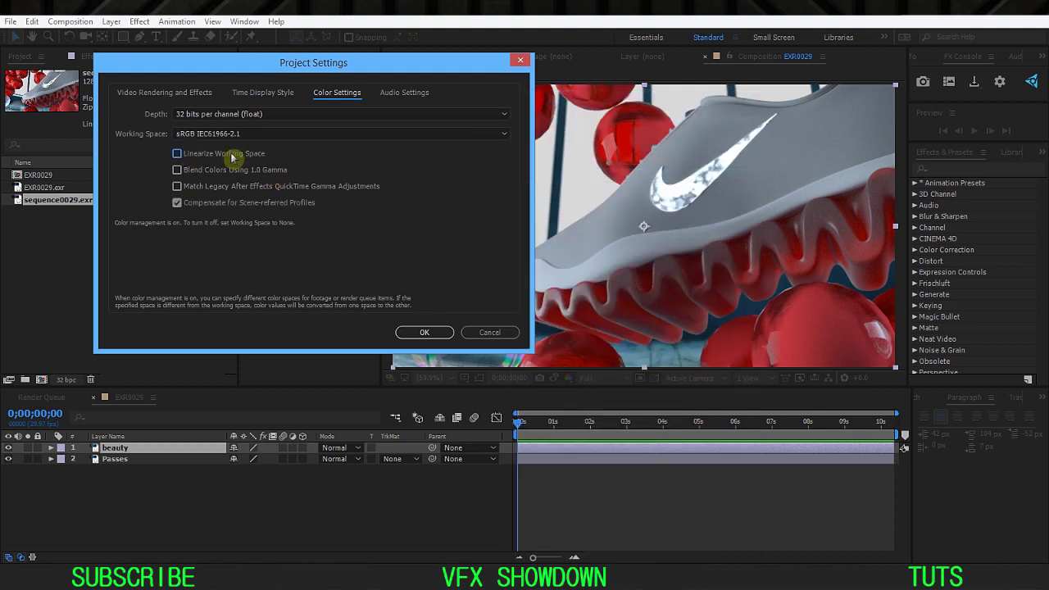
pyautogui.click(232, 157)
pyautogui.click(422, 332)
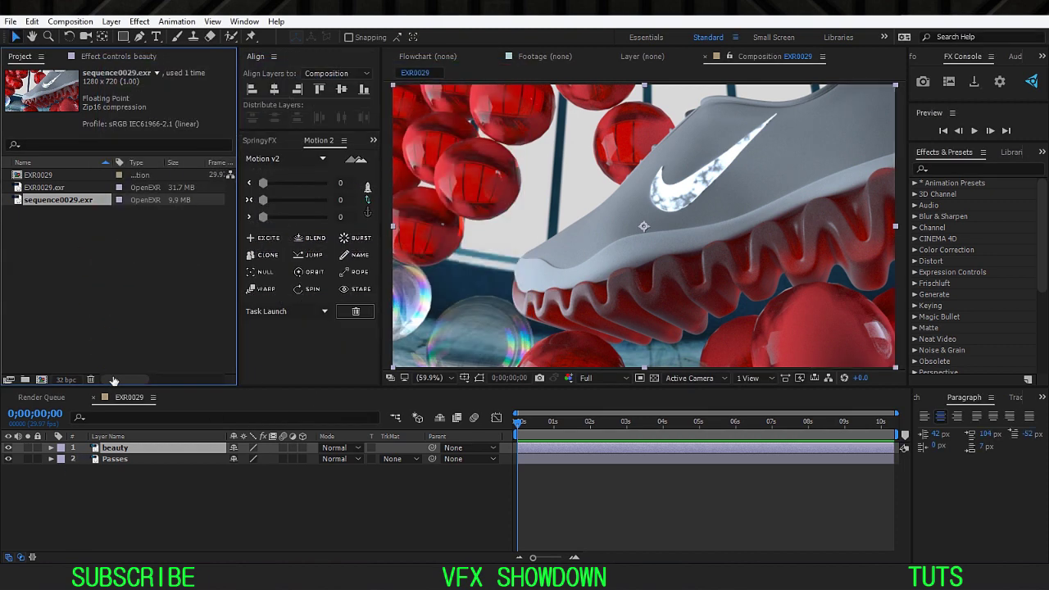
# Step: Apply the EXtractoR effect to the Passes layer
pyautogui.click(114, 58)
pyautogui.click(128, 459)
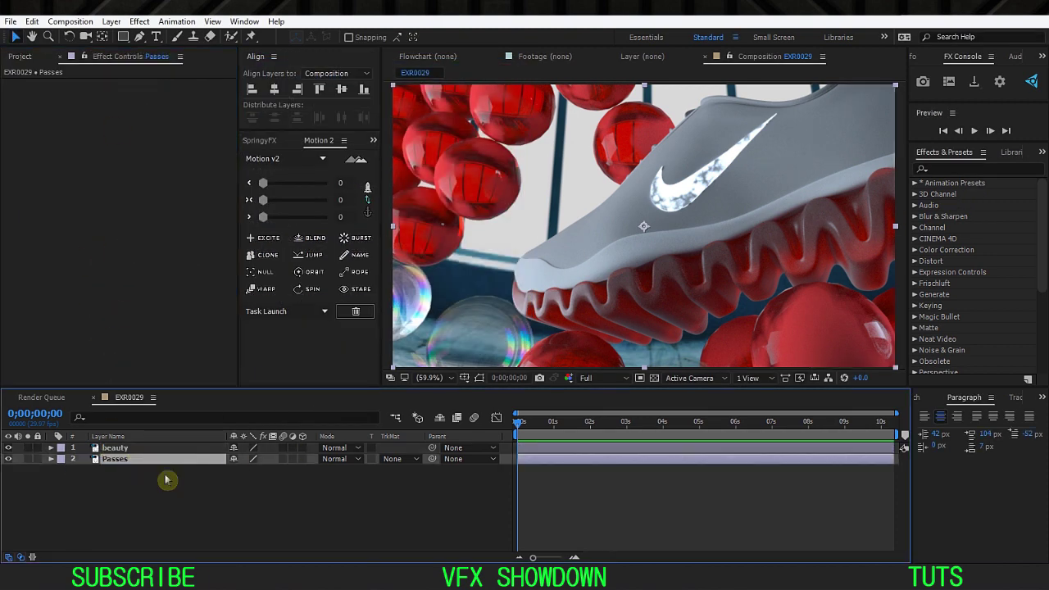
pyautogui.hotkey('ctrl', 'space')
pyautogui.write('extr')
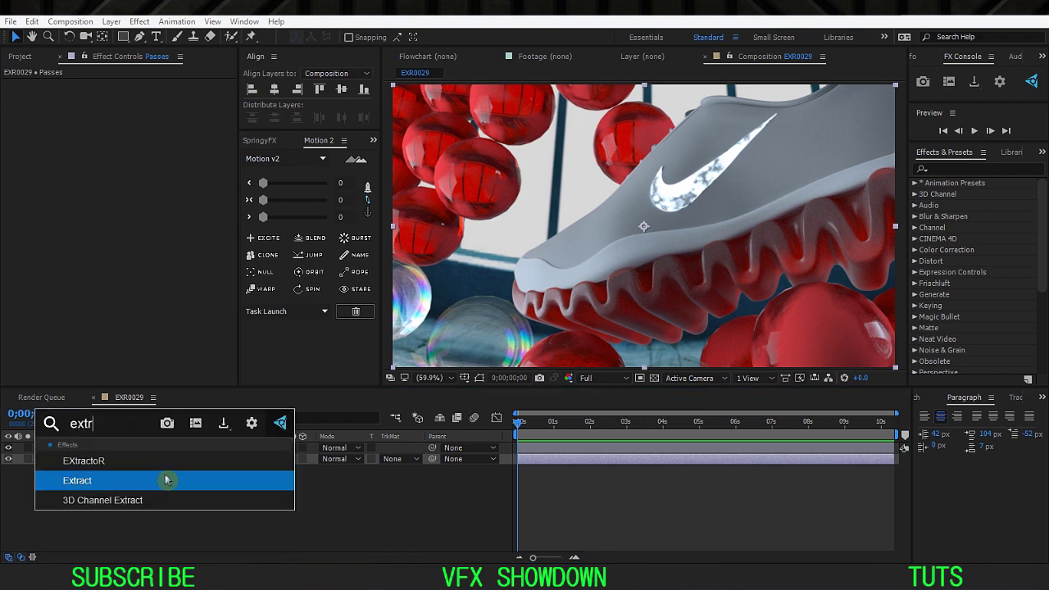
pyautogui.press('Up')
pyautogui.press('Return')
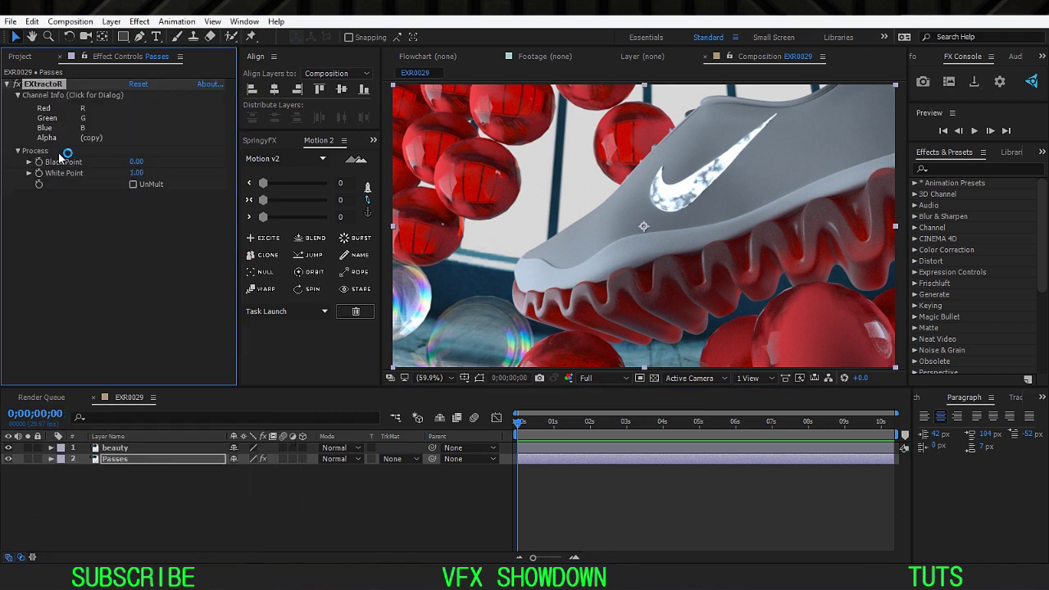
# Step: Hide the beauty layer and set EXtractoR on the Passes layer to extract the Beauty channels
pyautogui.click(89, 119)
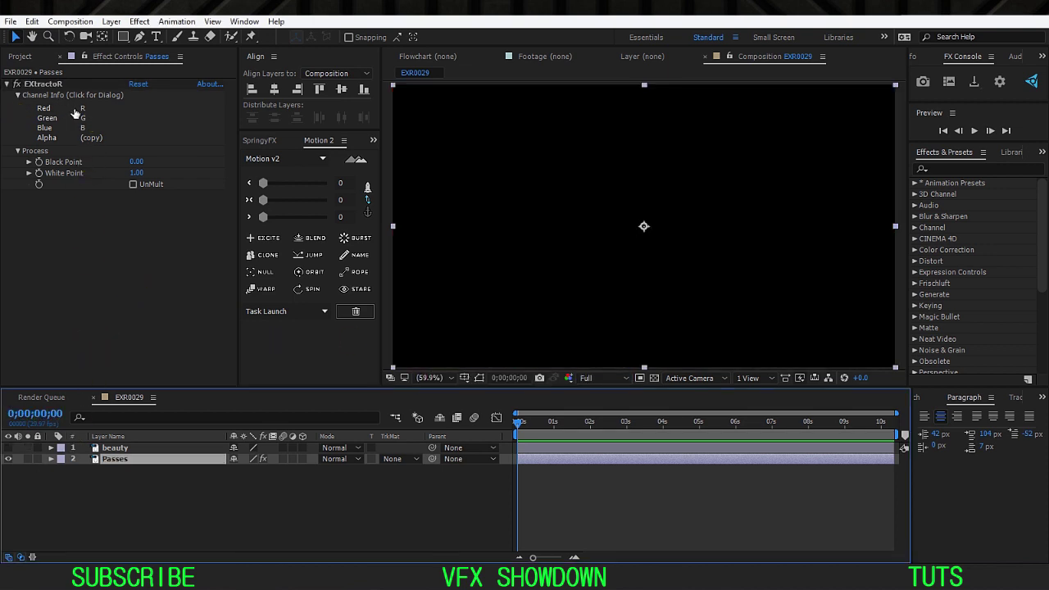
pyautogui.click(98, 121)
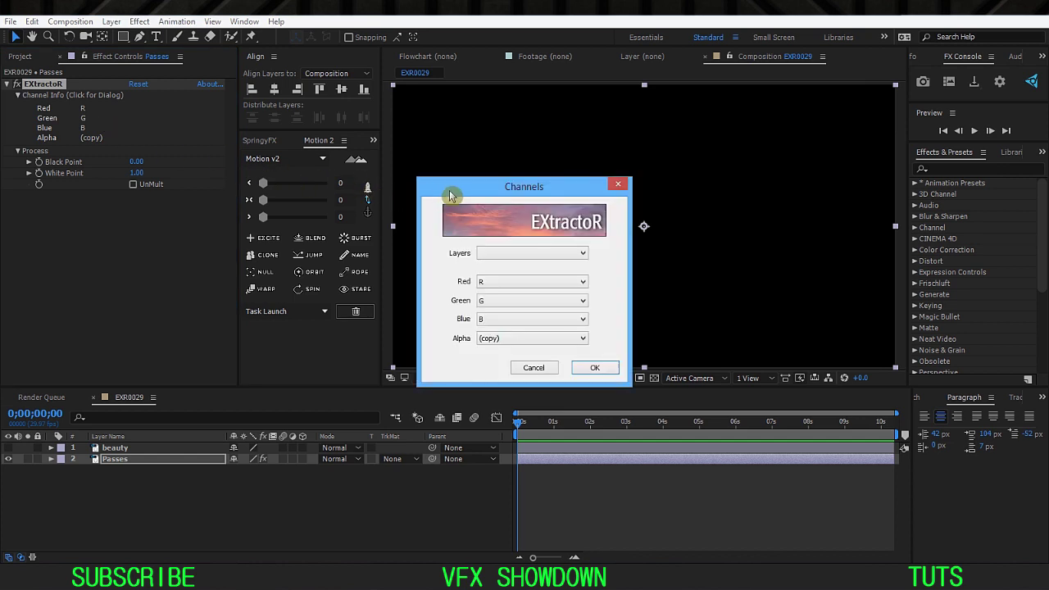
pyautogui.moveTo(453, 195); pyautogui.dragTo(323, 125)
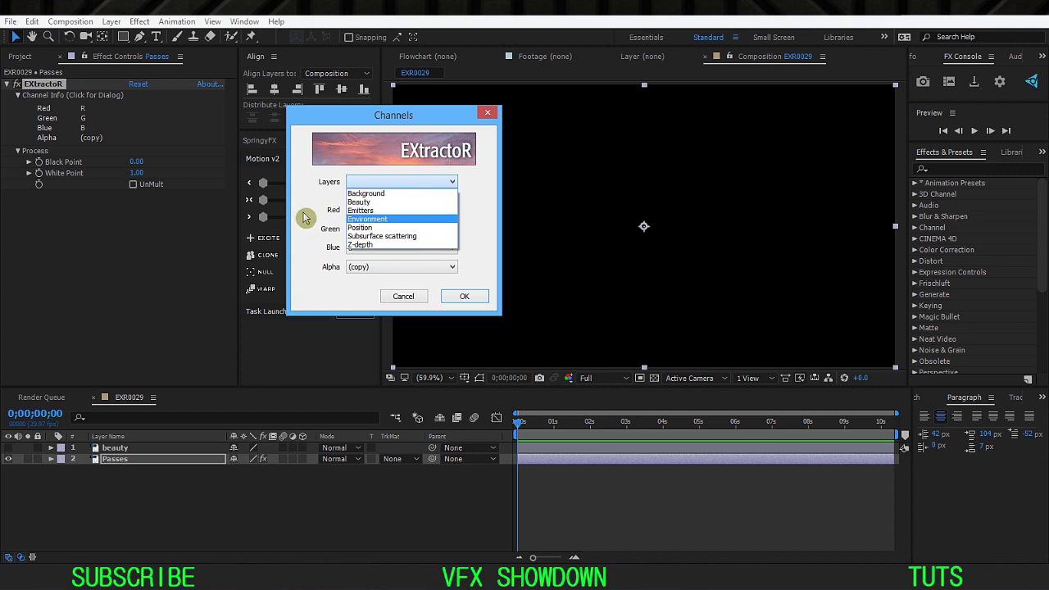
pyautogui.click(365, 202)
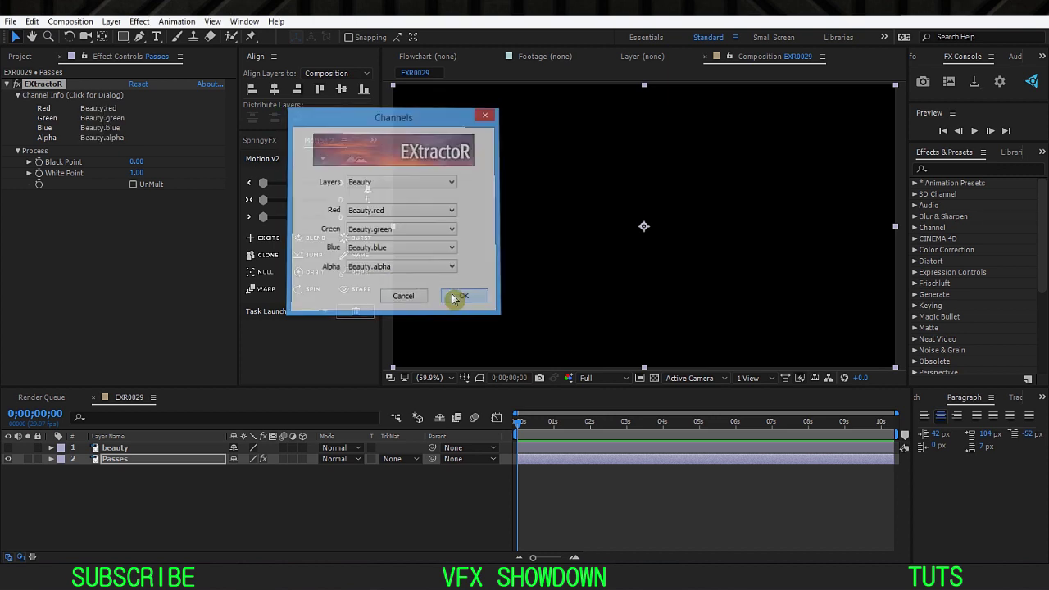
pyautogui.click(463, 296)
pyautogui.click(431, 377)
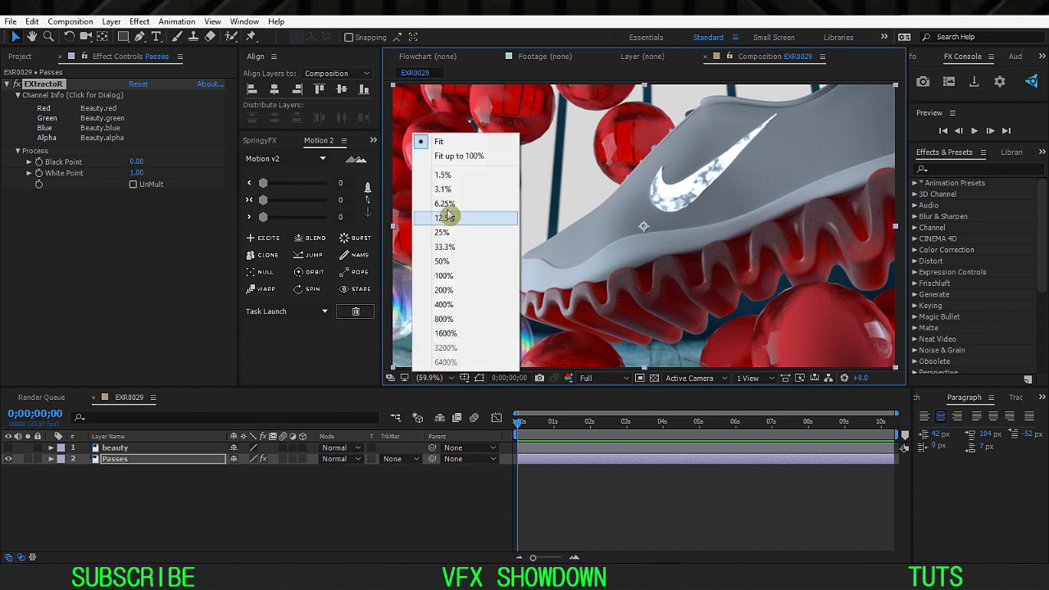
pyautogui.click(459, 155)
# Step: Duplicate the Passes layer and delete the hidden beauty layer
pyautogui.click(136, 494)
pyautogui.click(133, 463)
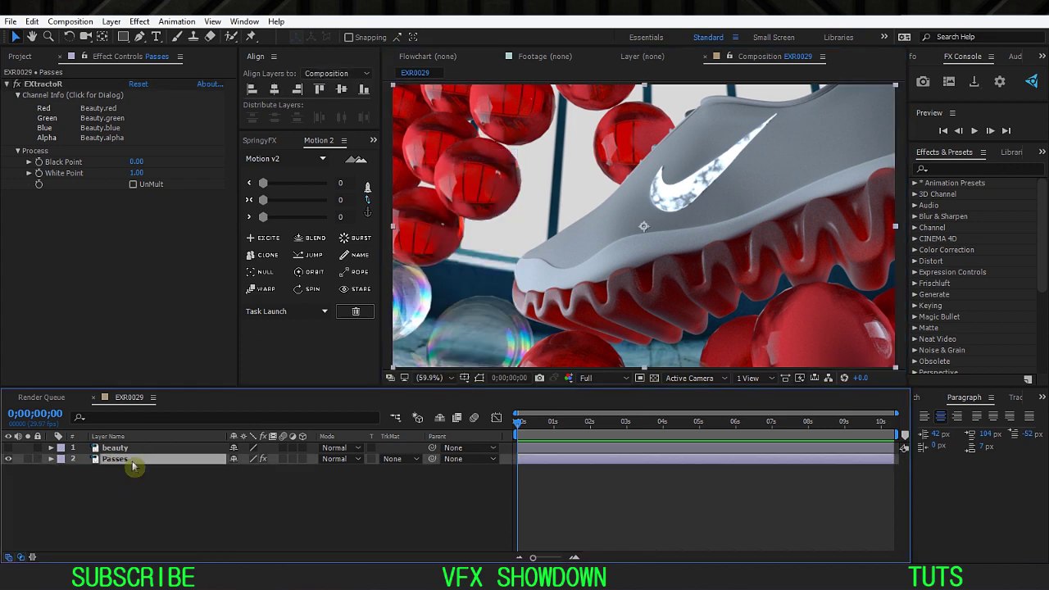
pyautogui.hotkey('ctrl', 'd')
pyautogui.click(144, 506)
pyautogui.click(121, 453)
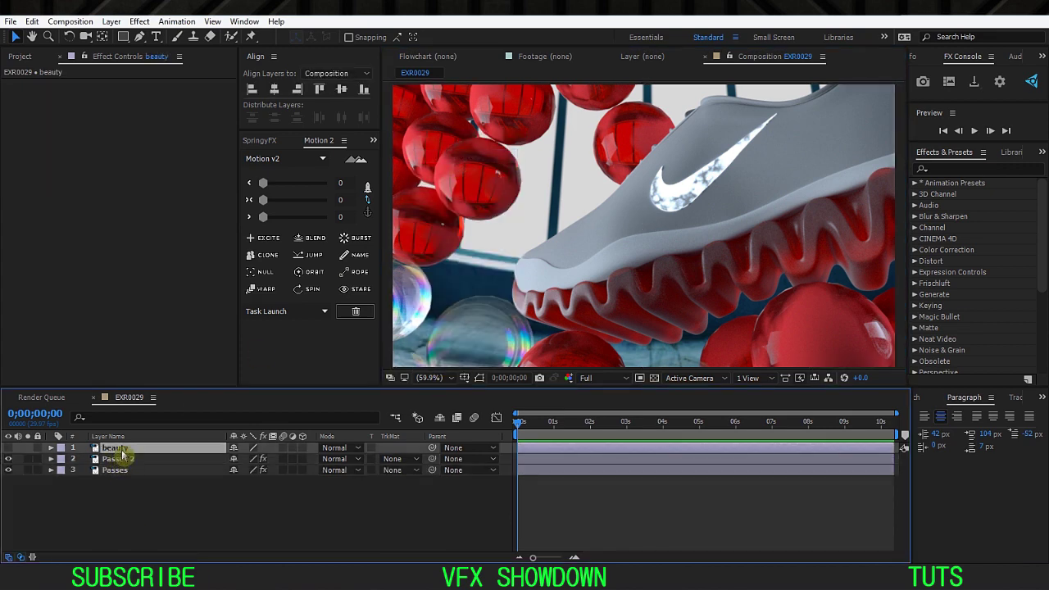
pyautogui.press('Delete')
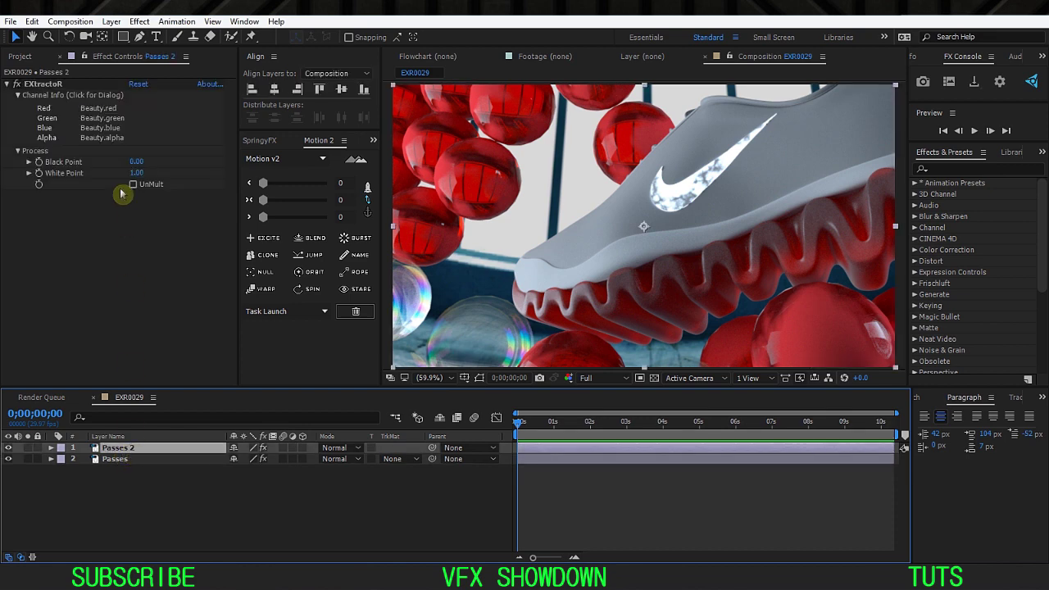
# Step: Set EXtractoR on the Passes 2 layer to extract the Z-depth channels
pyautogui.click(109, 117)
pyautogui.click(532, 252)
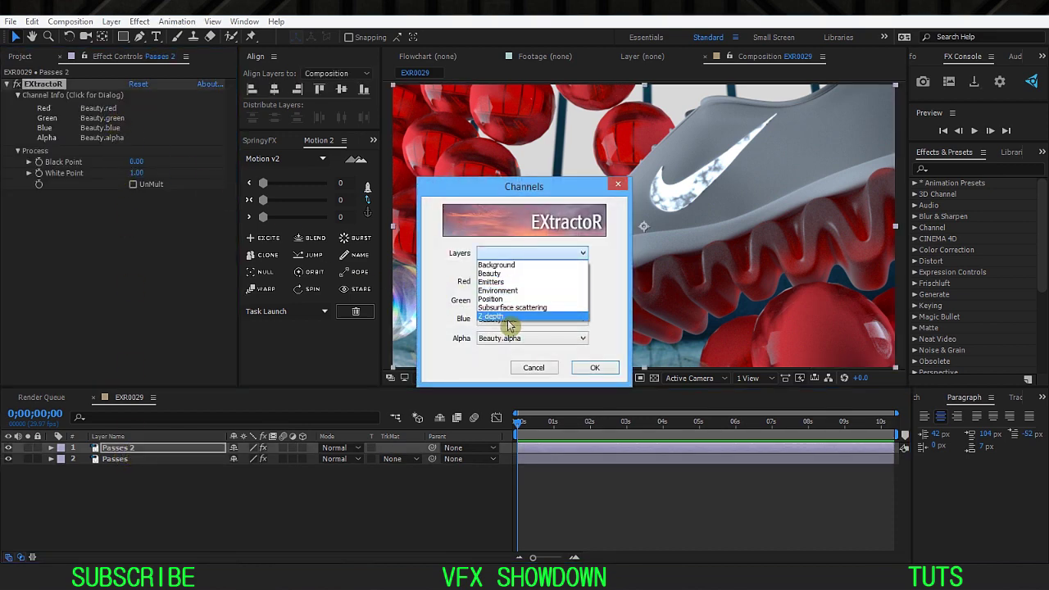
pyautogui.click(497, 321)
pyautogui.click(592, 368)
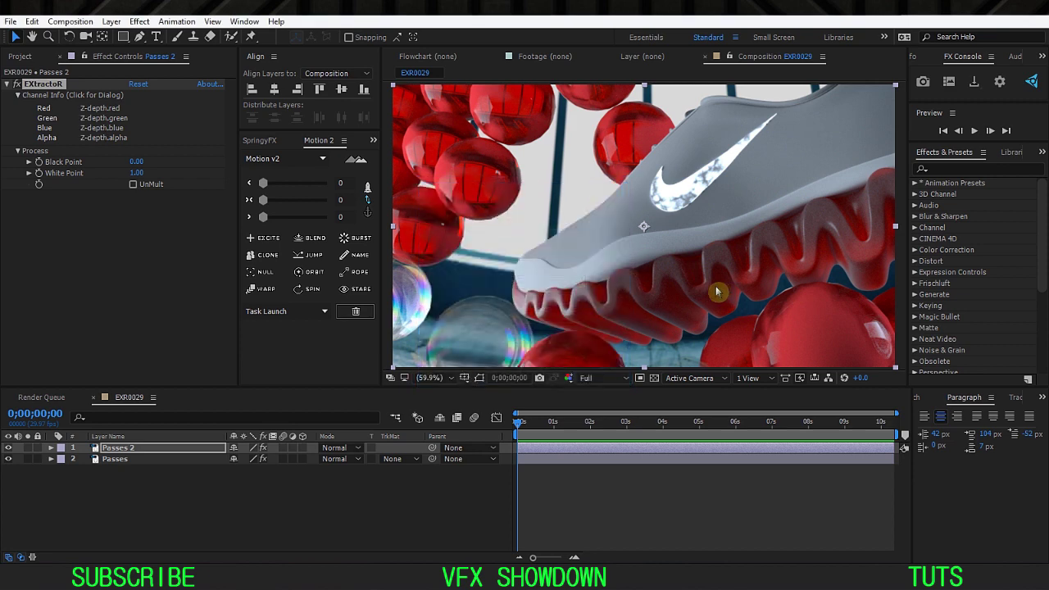
pyautogui.click(129, 452)
pyautogui.click(430, 377)
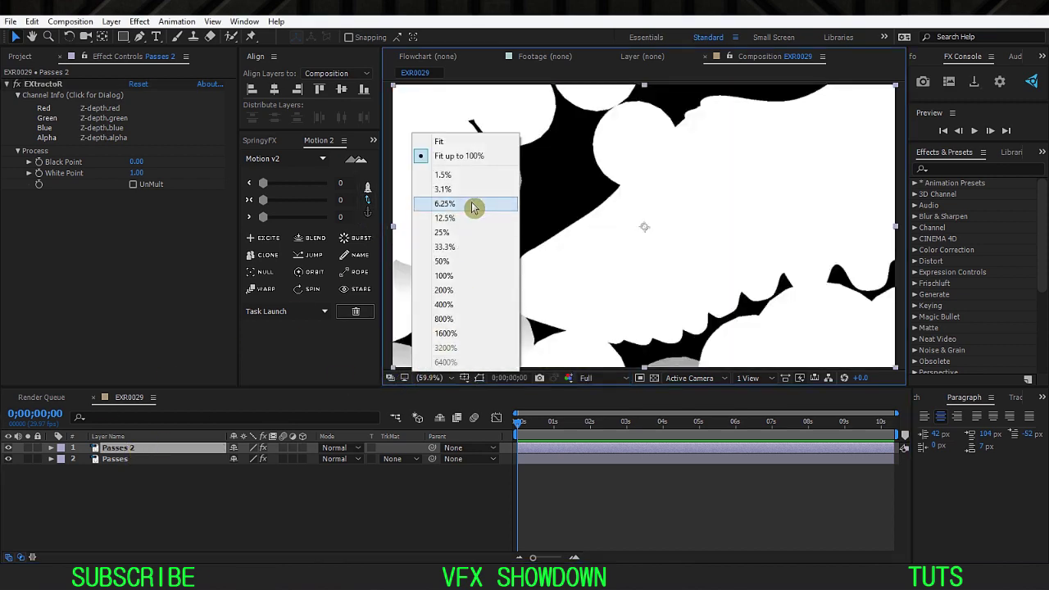
pyautogui.click(479, 162)
# Step: Toggle UnMult on and off for Passes 2, and set the EXtractoR Black Point to 3.00
pyautogui.click(133, 185)
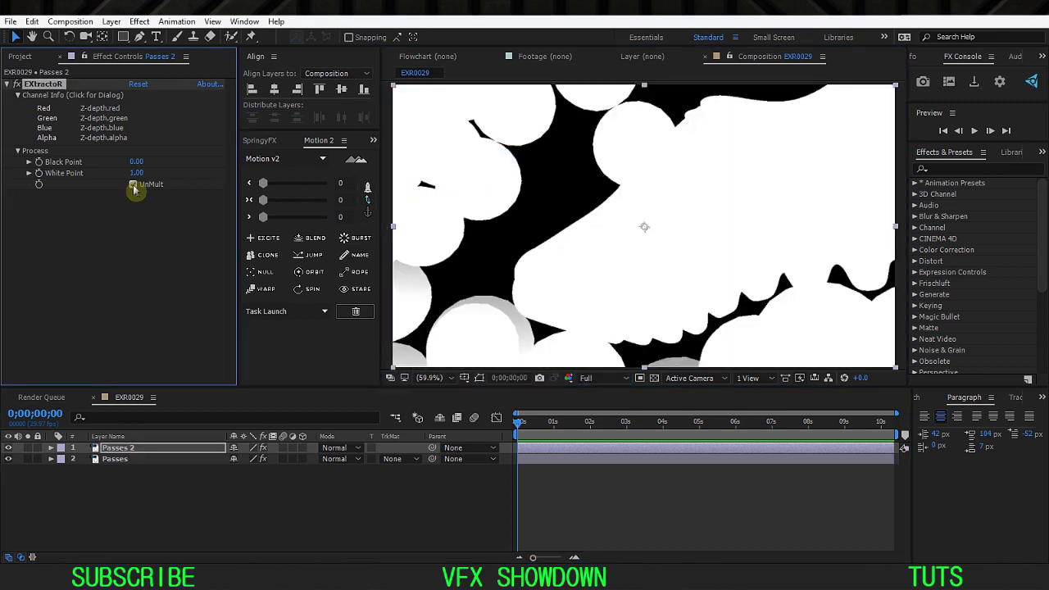
pyautogui.click(133, 185)
pyautogui.moveTo(140, 162); pyautogui.dragTo(142, 162)
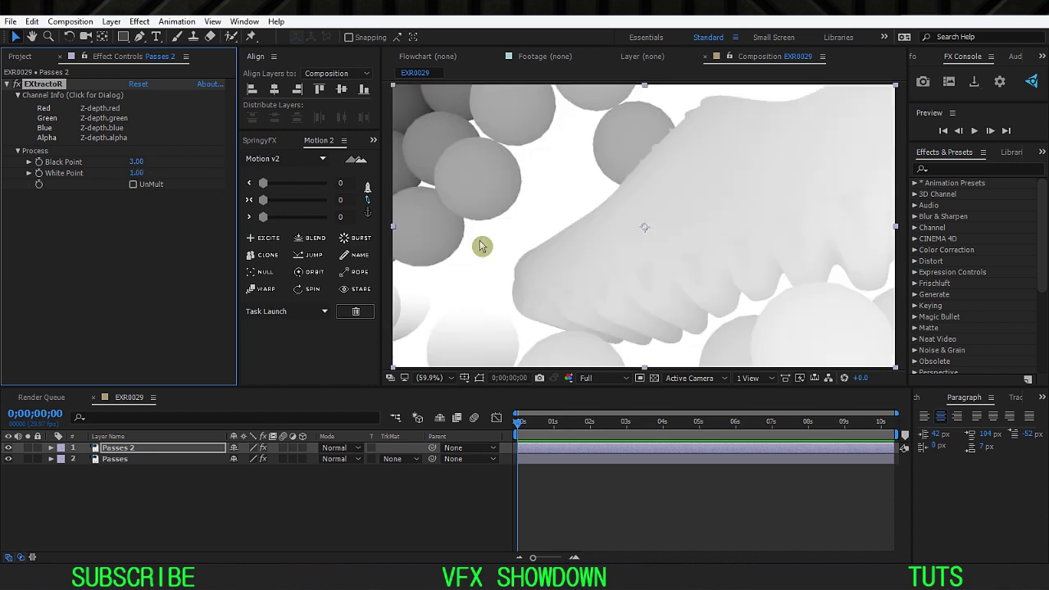
# Step: Examine the shoe's outline in the Z-depth pass up close for edge quality
pyautogui.scroll(-1, 579, 238)
pyautogui.scroll(7, 492, 195)
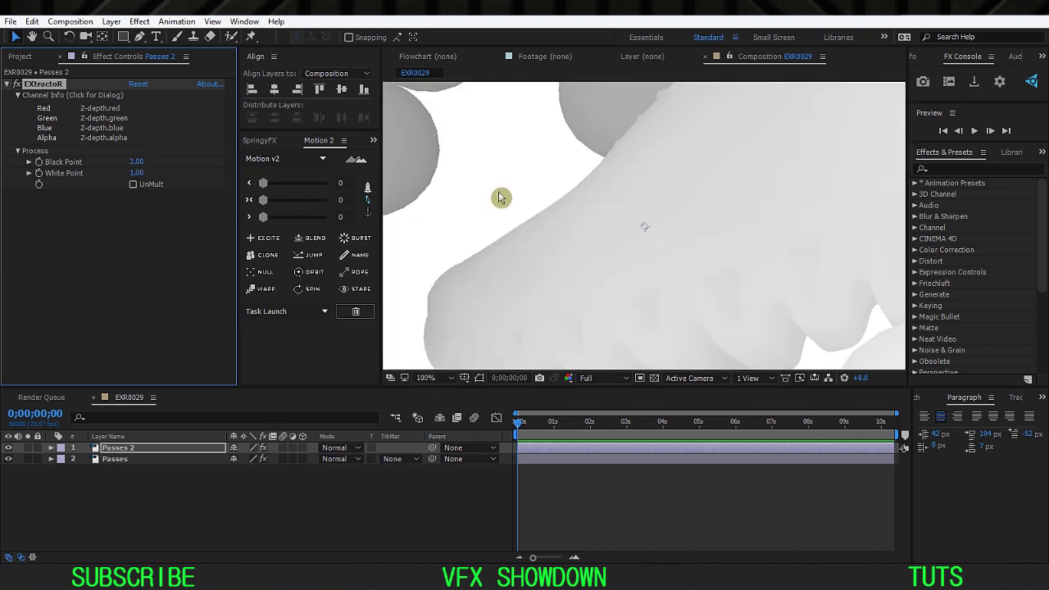
pyautogui.scroll(1, 548, 219)
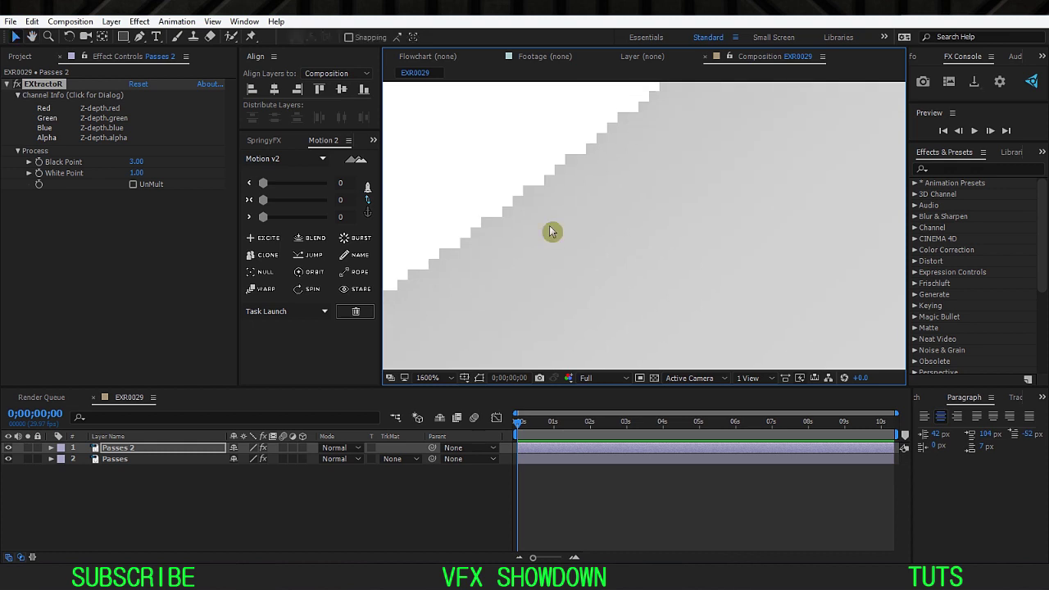
pyautogui.click(434, 378)
pyautogui.click(446, 153)
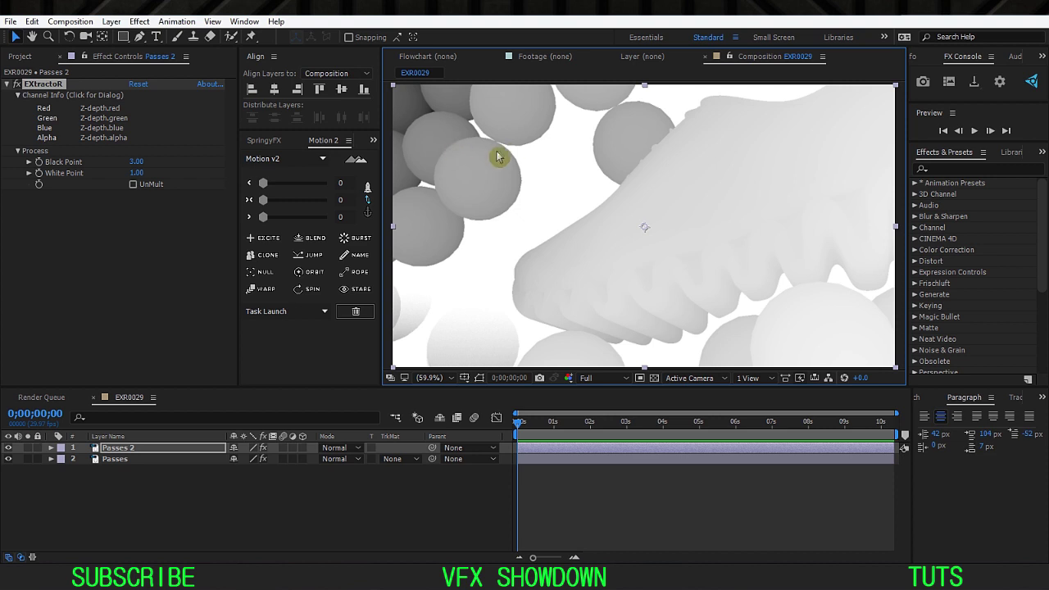
pyautogui.scroll(1, 565, 175)
pyautogui.moveTo(563, 217); pyautogui.dragTo(567, 201, button='middle')
pyautogui.scroll(4, 568, 201)
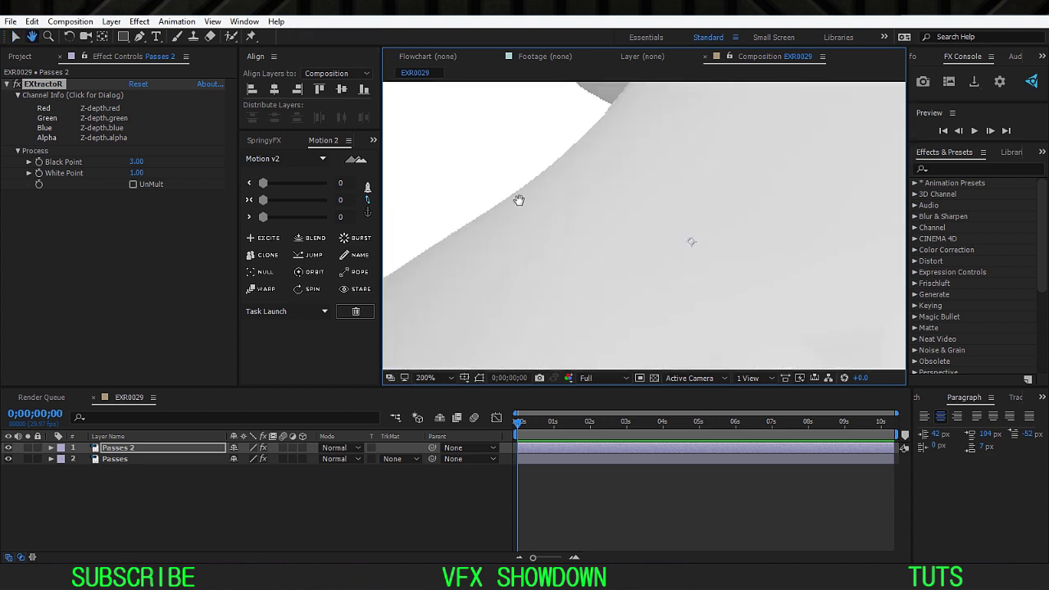
pyautogui.scroll(1, 533, 222)
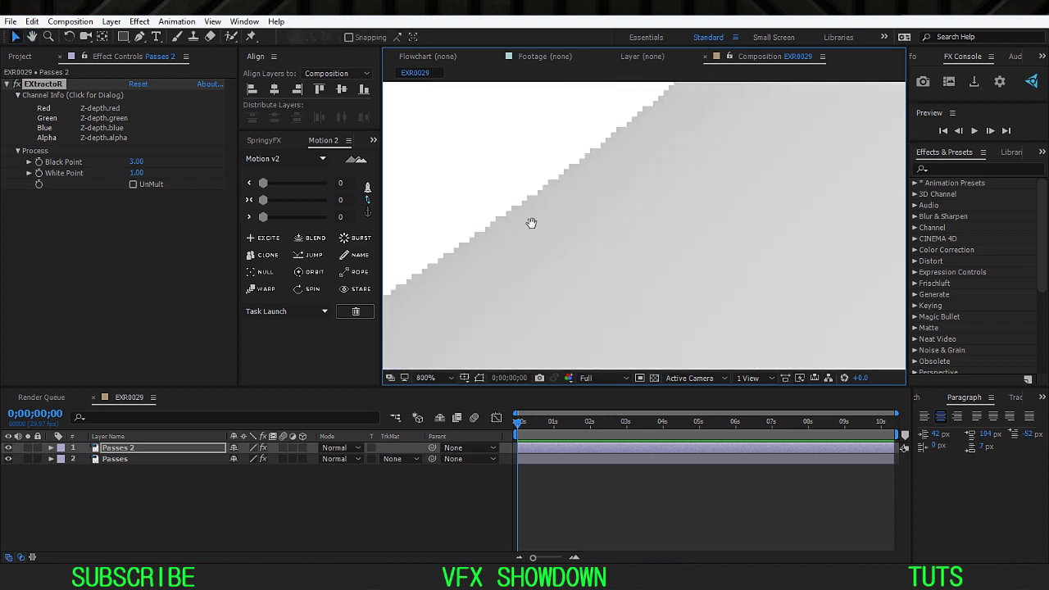
pyautogui.moveTo(531, 222); pyautogui.dragTo(572, 231)
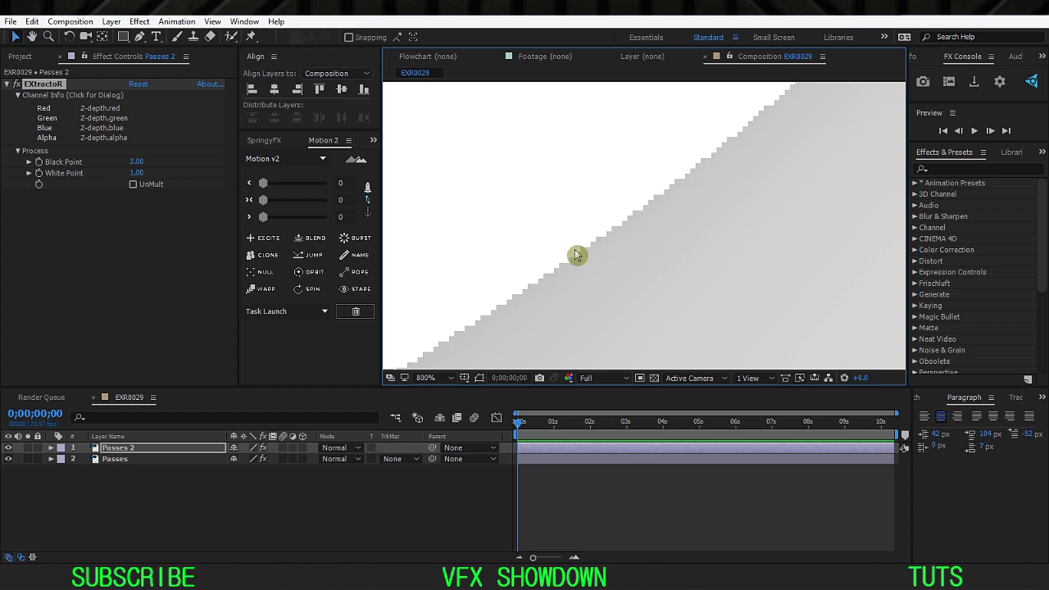
pyautogui.click(100, 118)
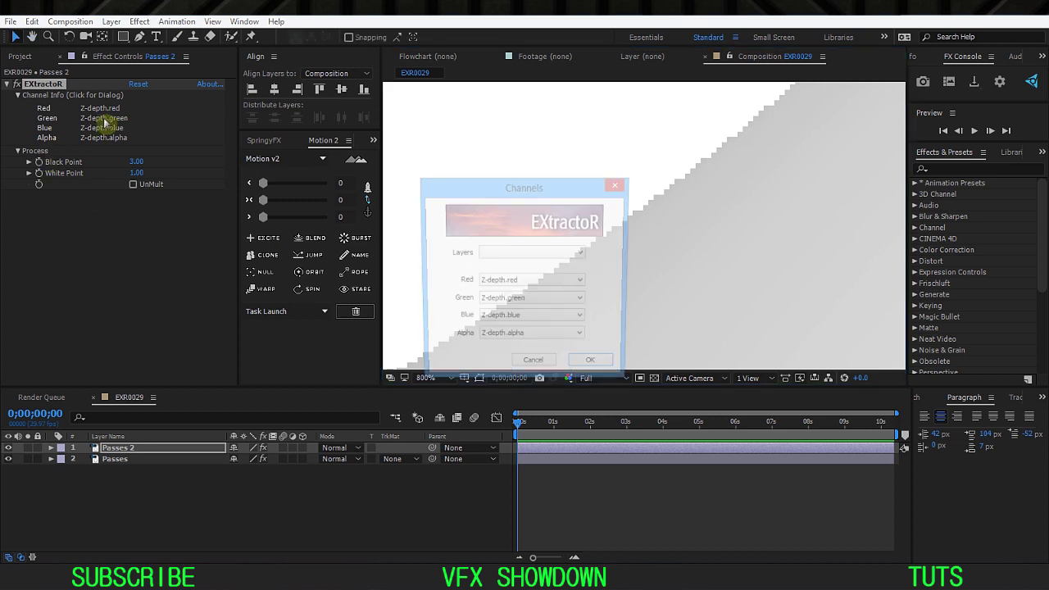
pyautogui.click(558, 254)
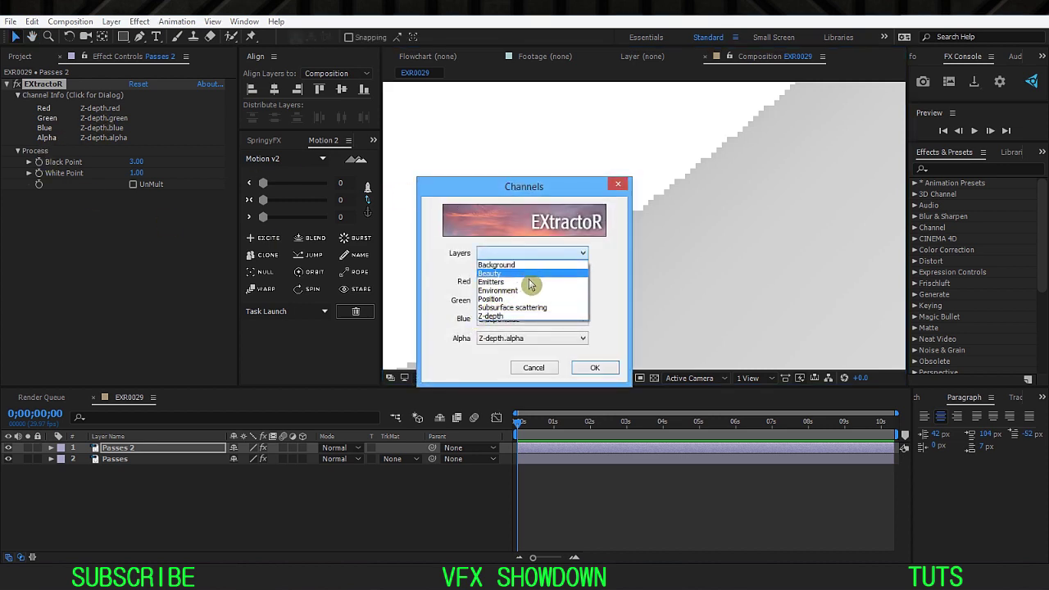
pyautogui.click(569, 158)
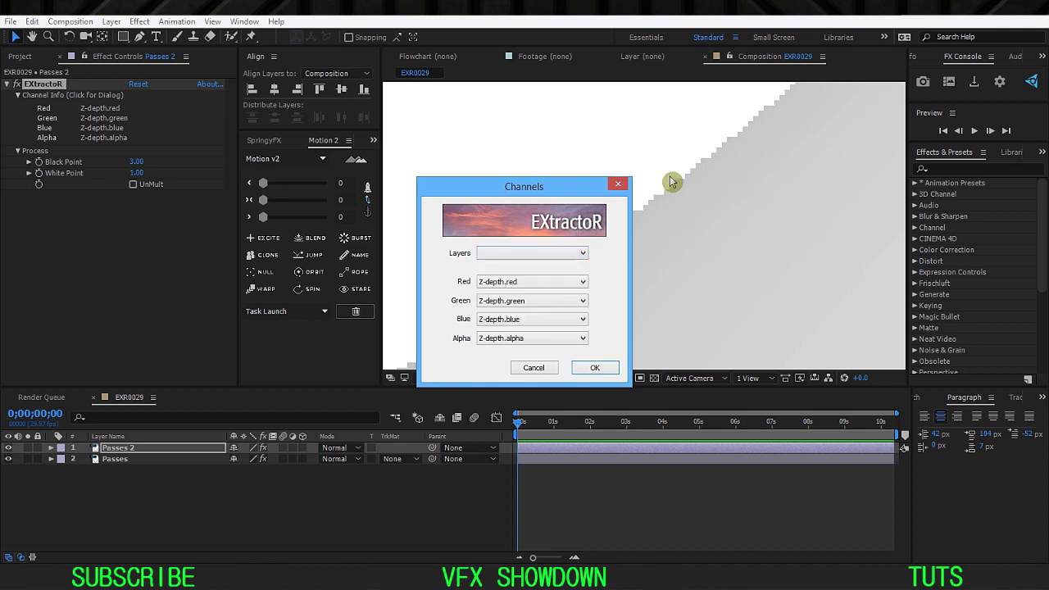
pyautogui.click(618, 183)
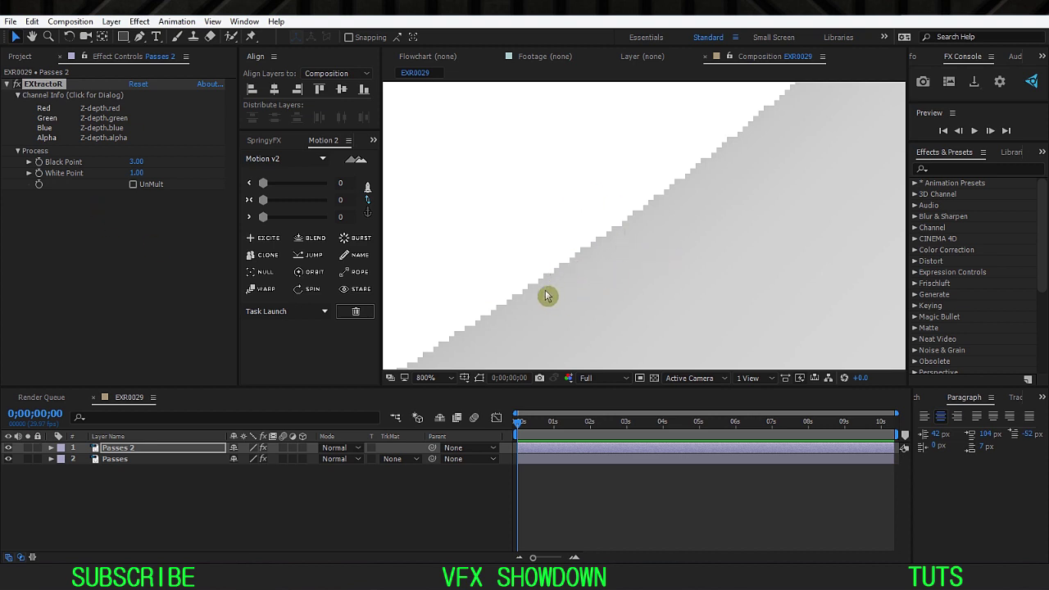
pyautogui.click(104, 128)
pyautogui.click(618, 184)
# Step: Set EXtractoR on the Passes 2 layer to extract the Position channels
pyautogui.click(105, 125)
pyautogui.click(524, 253)
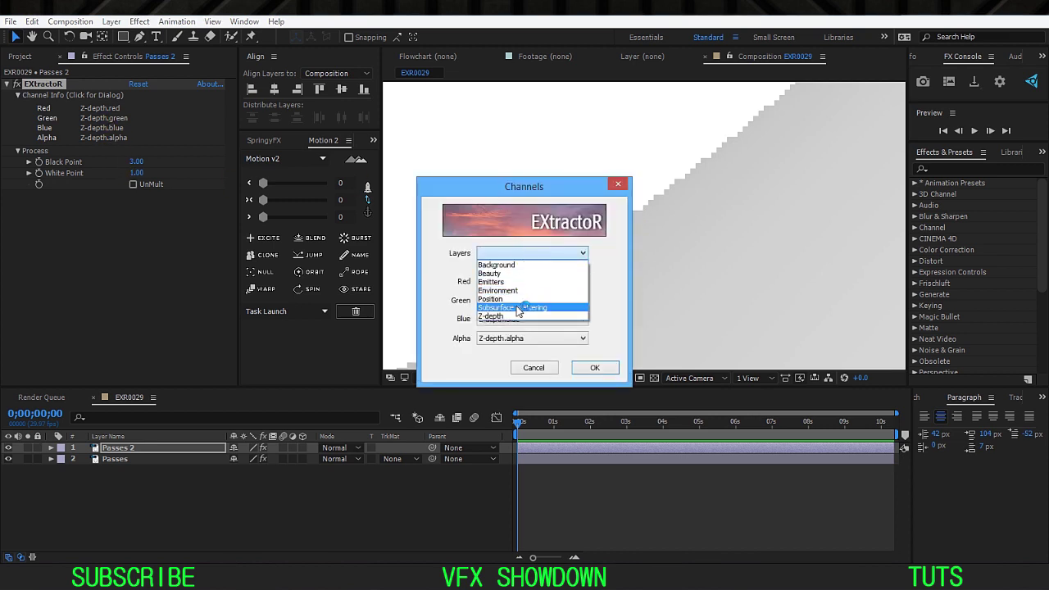
pyautogui.click(504, 300)
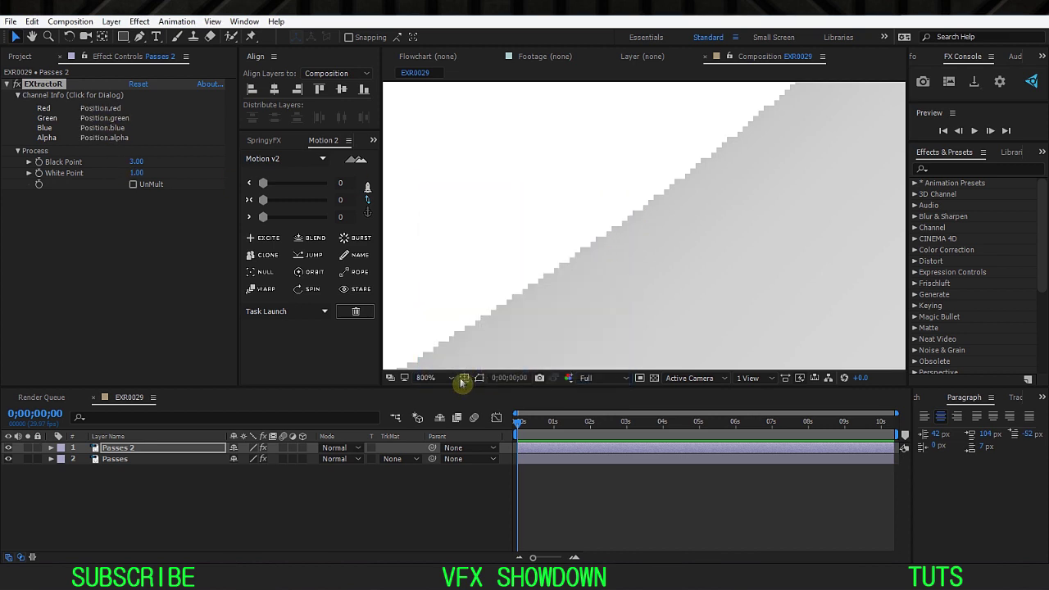
# Step: Fit the whole frame in the viewer and set EXtractoR's Black Point to 0
pyautogui.click(446, 378)
pyautogui.click(458, 161)
pyautogui.click(137, 162)
pyautogui.write('0')
pyautogui.click(145, 241)
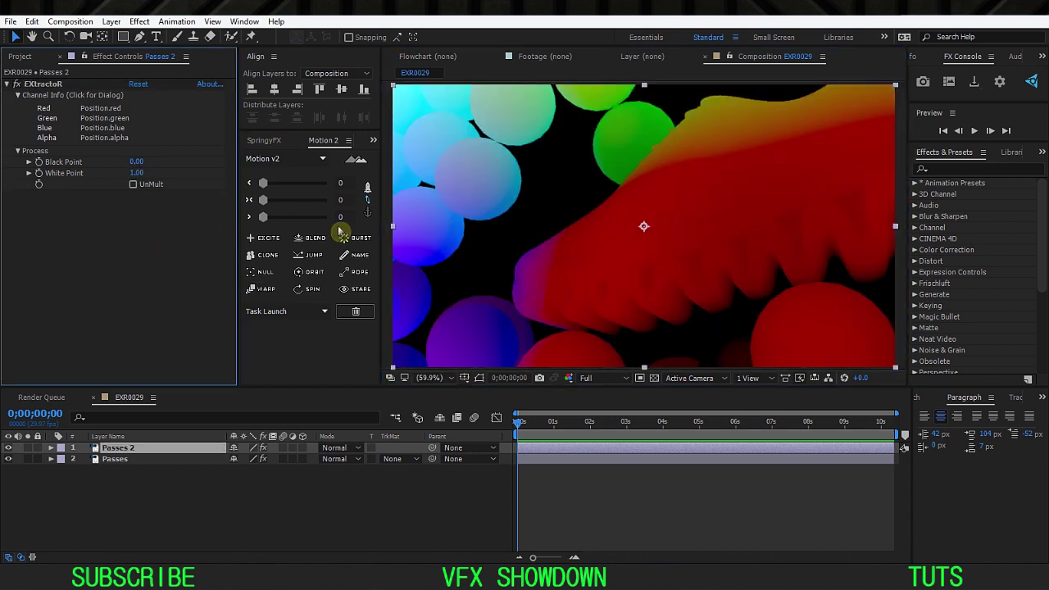
# Step: Apply the Levels effect to the Passes 2 layer and set its channel to Blue
pyautogui.click(958, 168)
pyautogui.write('leve')
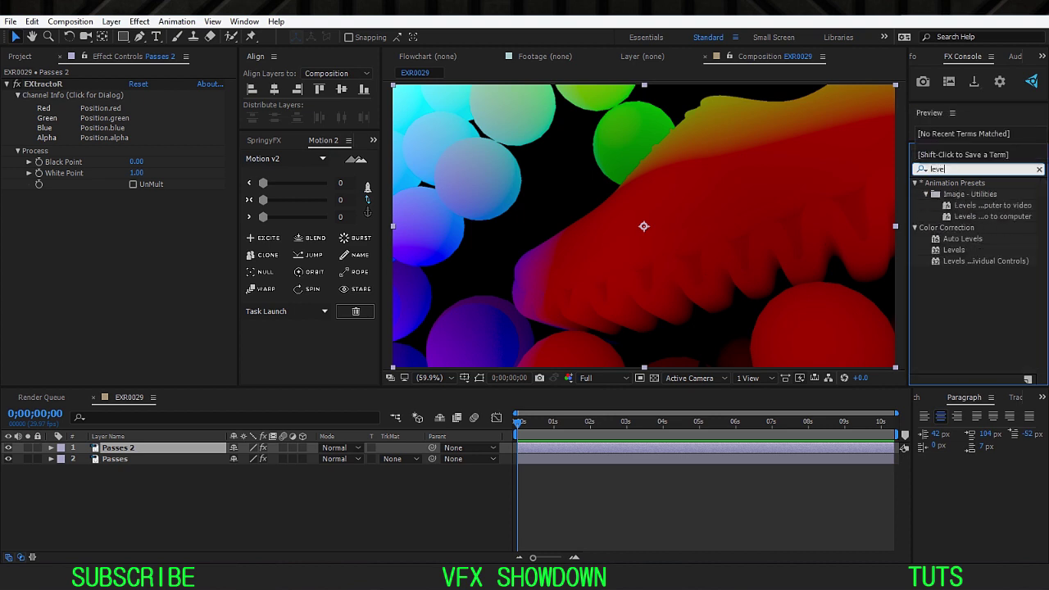
pyautogui.doubleClick(953, 249)
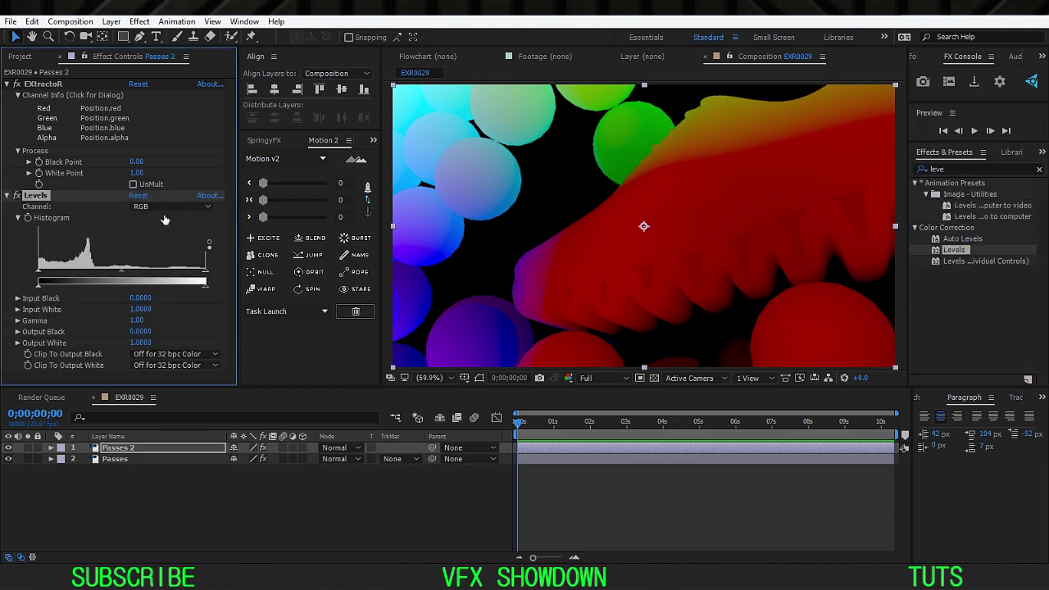
pyautogui.click(170, 206)
pyautogui.click(180, 262)
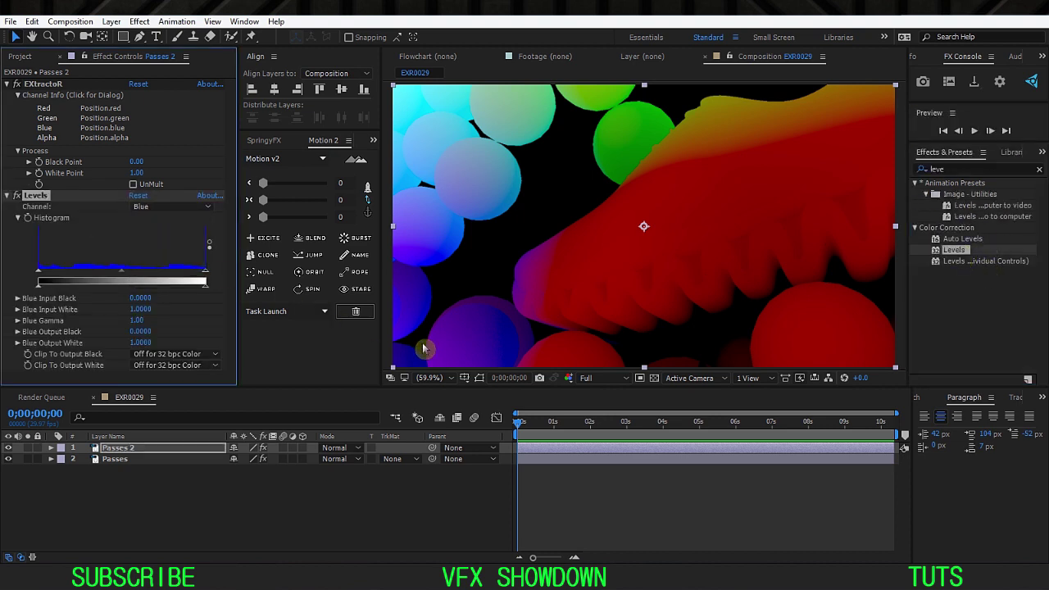
# Step: Try blue Levels of Input White 0.3882, Output Black 0.5059 and Output White 0.8196, and remove the effect
pyautogui.scroll(-1, 425, 349)
pyautogui.moveTo(205, 273)
pyautogui.mouseDown()
pyautogui.moveTo(102, 288)
pyautogui.moveTo(211, 286)
pyautogui.mouseUp()
pyautogui.moveTo(40, 286); pyautogui.dragTo(126, 297)
pyautogui.moveTo(205, 287); pyautogui.dragTo(103, 272)
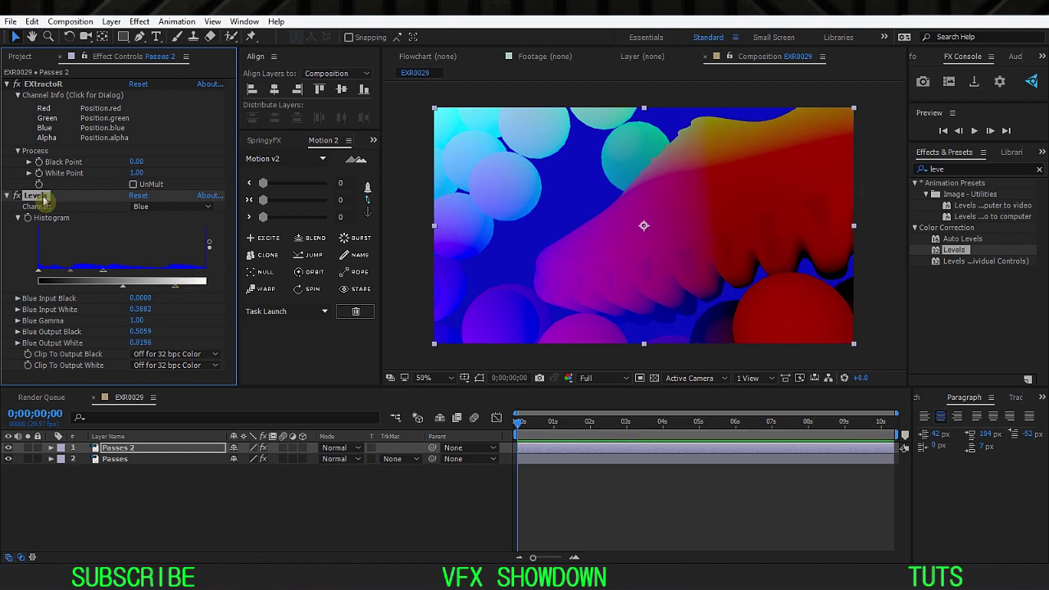
pyautogui.press('Delete')
# Step: Switch EXtractoR on the Passes 2 layer back to the Z-depth channels
pyautogui.click(66, 96)
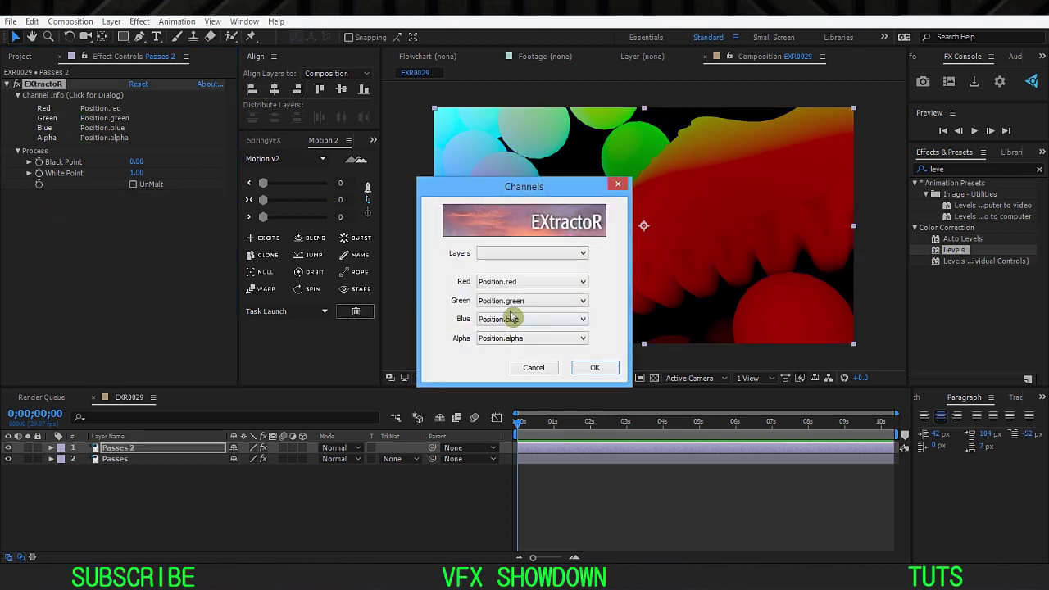
pyautogui.click(532, 252)
pyautogui.click(501, 307)
pyautogui.click(595, 367)
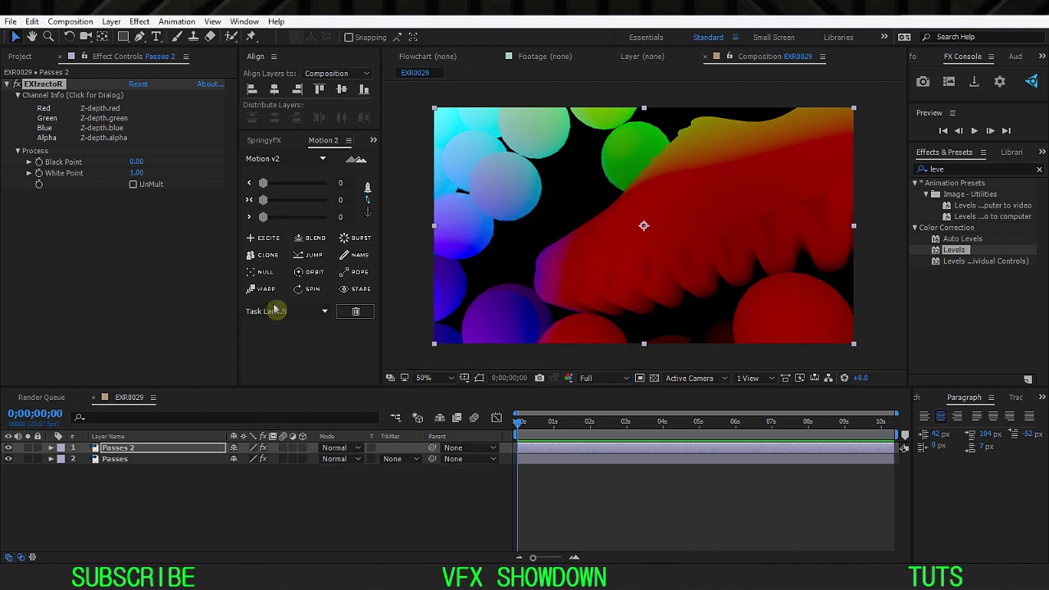
# Step: Apply Levels to Passes 2 with Input Black 0.2510, Gamma 0.88, Output Black 0.0627 and Output White 0.2588, and collapse both effects
pyautogui.moveTo(953, 249); pyautogui.dragTo(85, 252)
pyautogui.moveTo(40, 289)
pyautogui.mouseDown()
pyautogui.moveTo(90, 292)
pyautogui.moveTo(39, 300)
pyautogui.mouseUp()
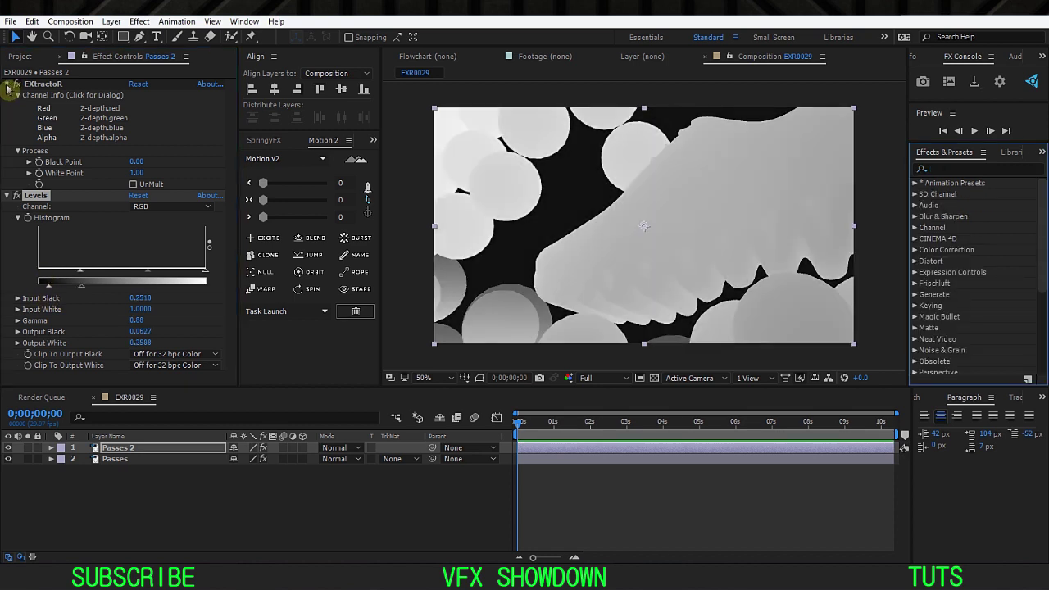
pyautogui.click(7, 85)
pyautogui.click(7, 96)
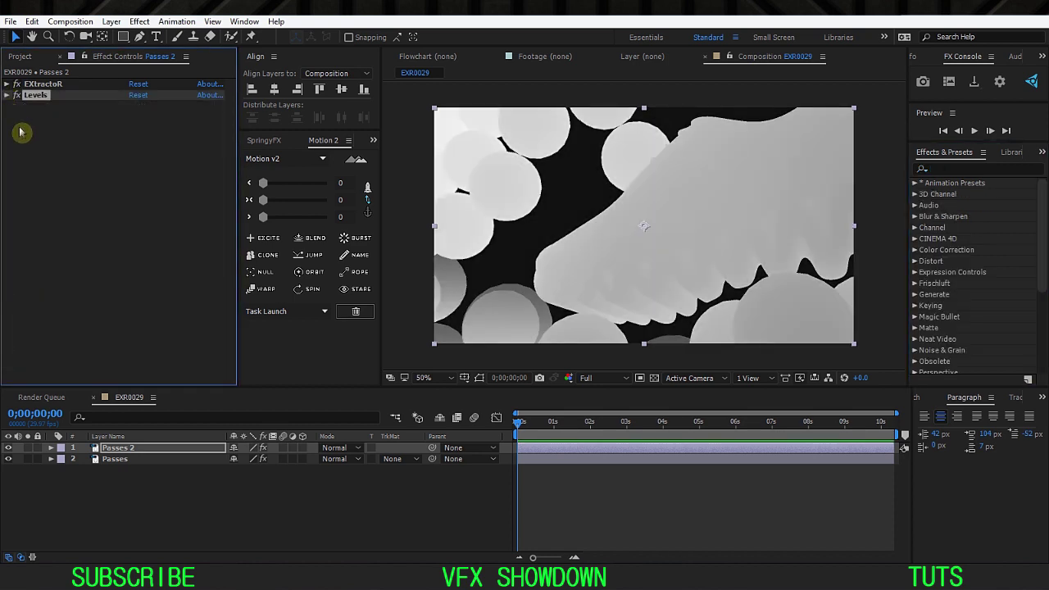
# Step: Pre-compose Passes 2 as Passes 2 Comp 1, moving all attributes into it, and hide the resulting layer
pyautogui.click(130, 452)
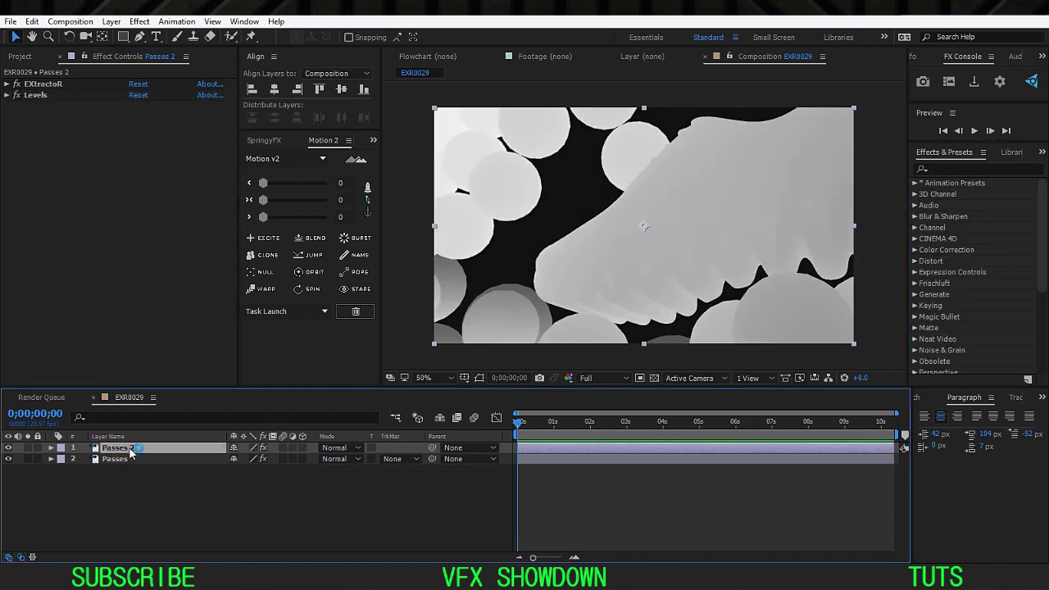
pyautogui.hotkey('ctrl', 'shift', 'c')
pyautogui.click(408, 288)
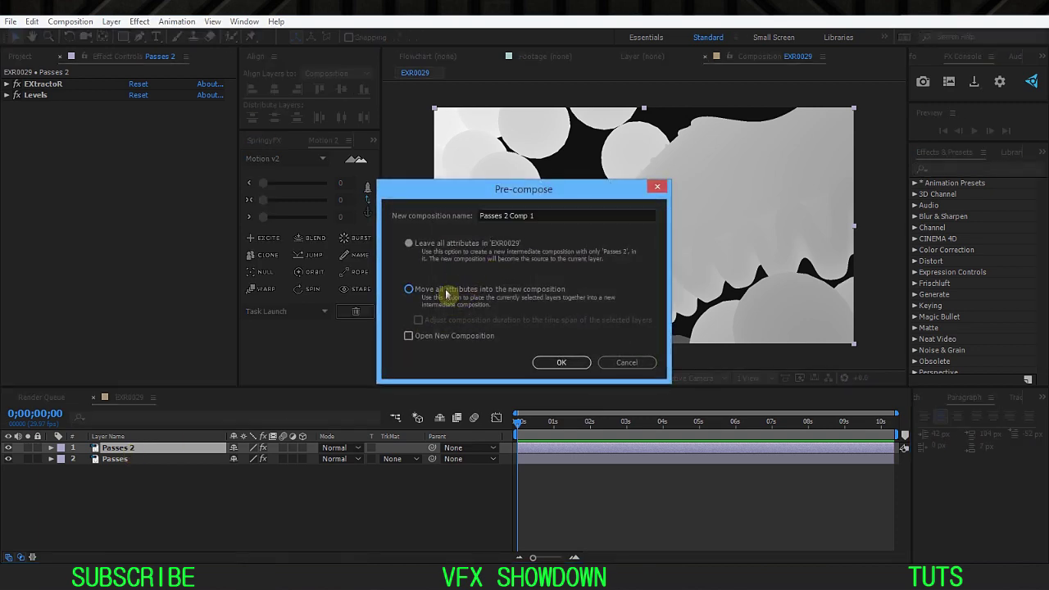
pyautogui.click(540, 362)
pyautogui.click(9, 447)
# Step: Try FL Depth Of Field on the Passes layer with Passes 2 Comp 1 as depth layer, and remove the effect
pyautogui.click(110, 459)
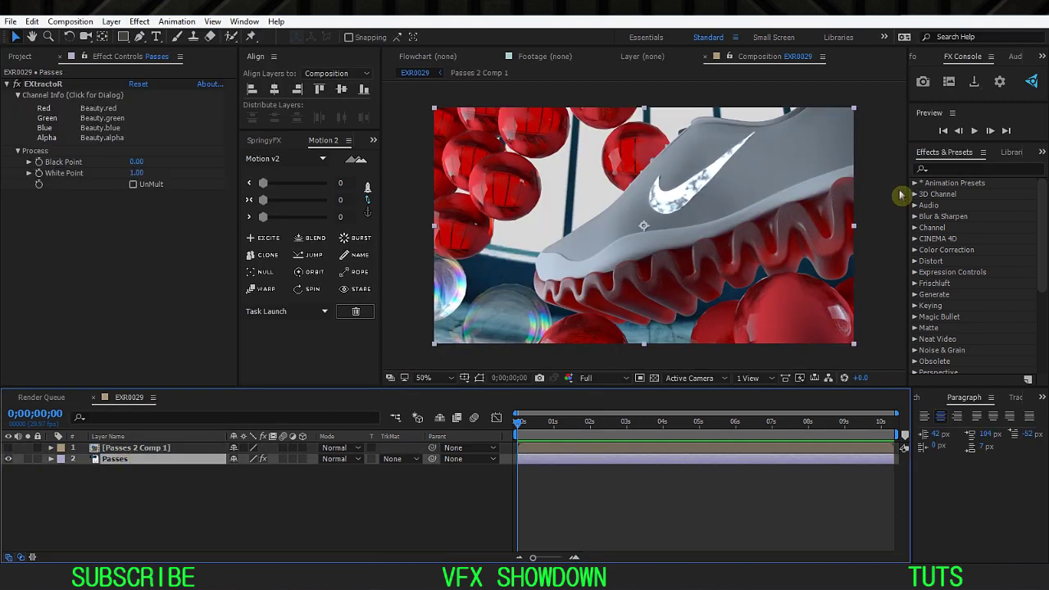
pyautogui.click(954, 171)
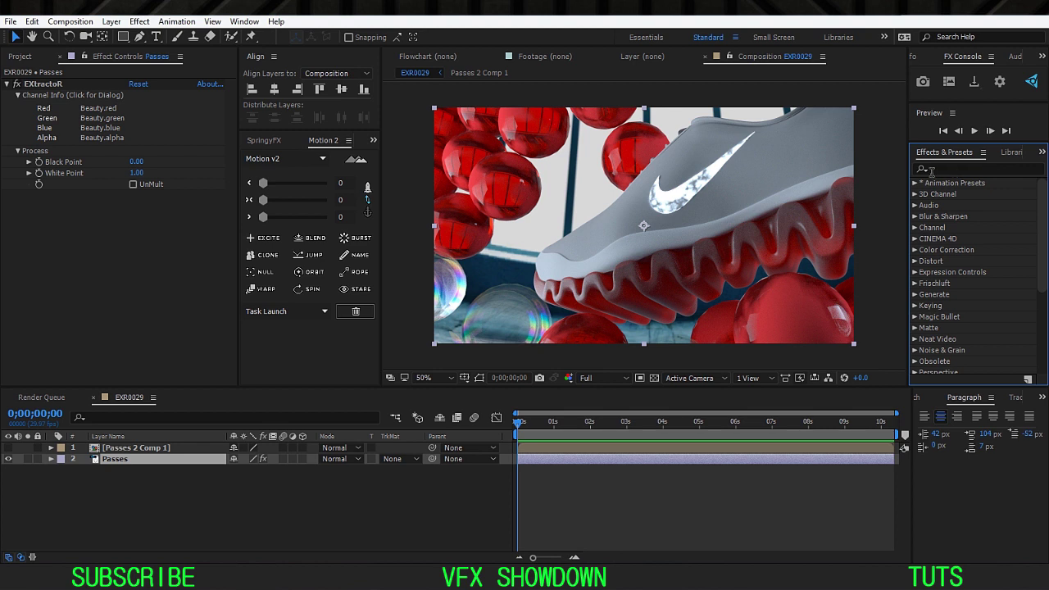
pyautogui.press('w')
pyautogui.click(945, 169)
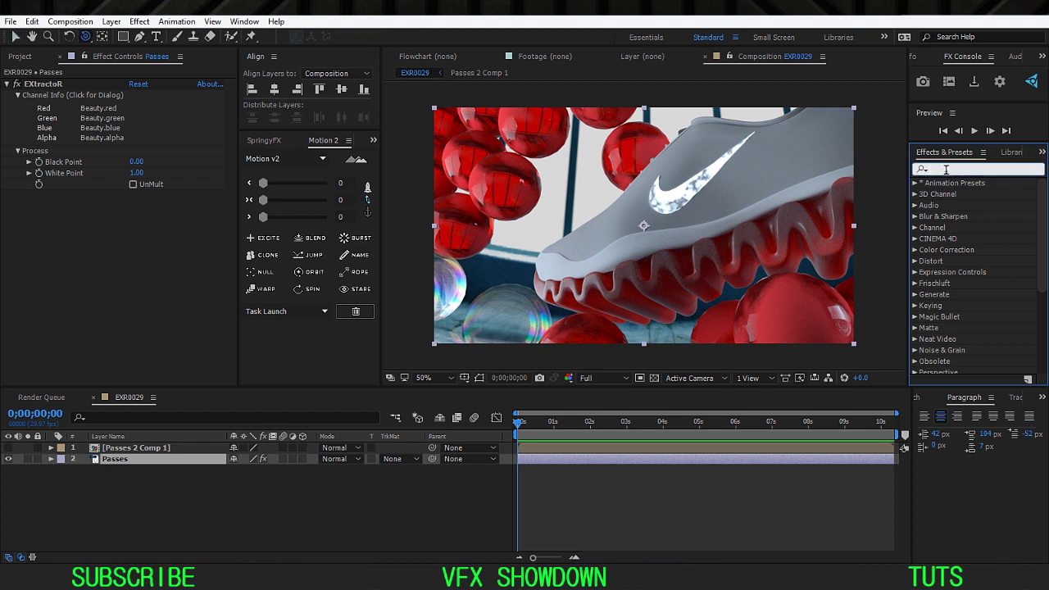
pyautogui.write('fl d')
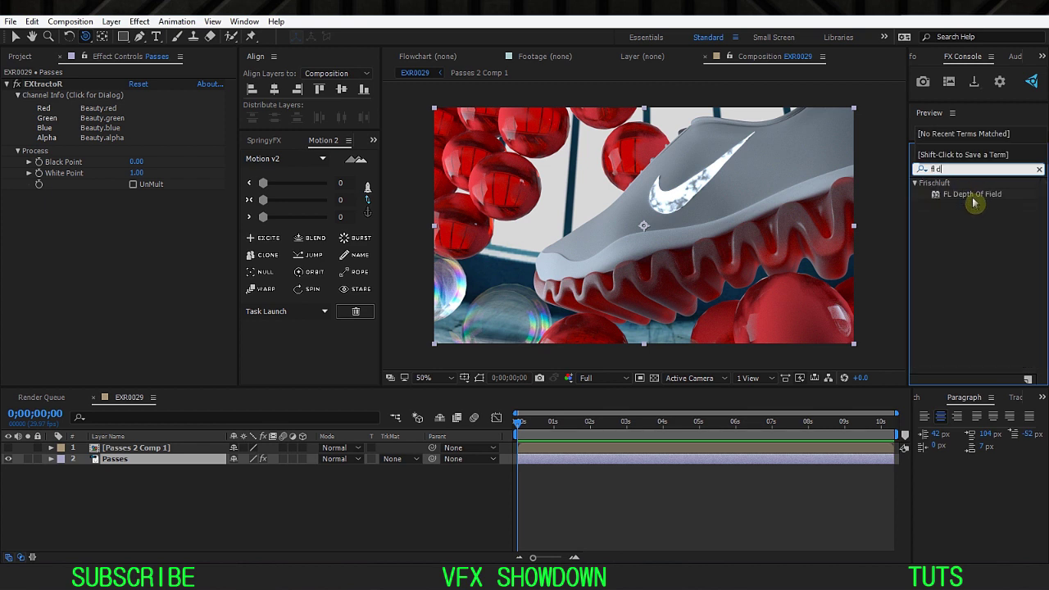
pyautogui.moveTo(974, 199); pyautogui.dragTo(173, 462)
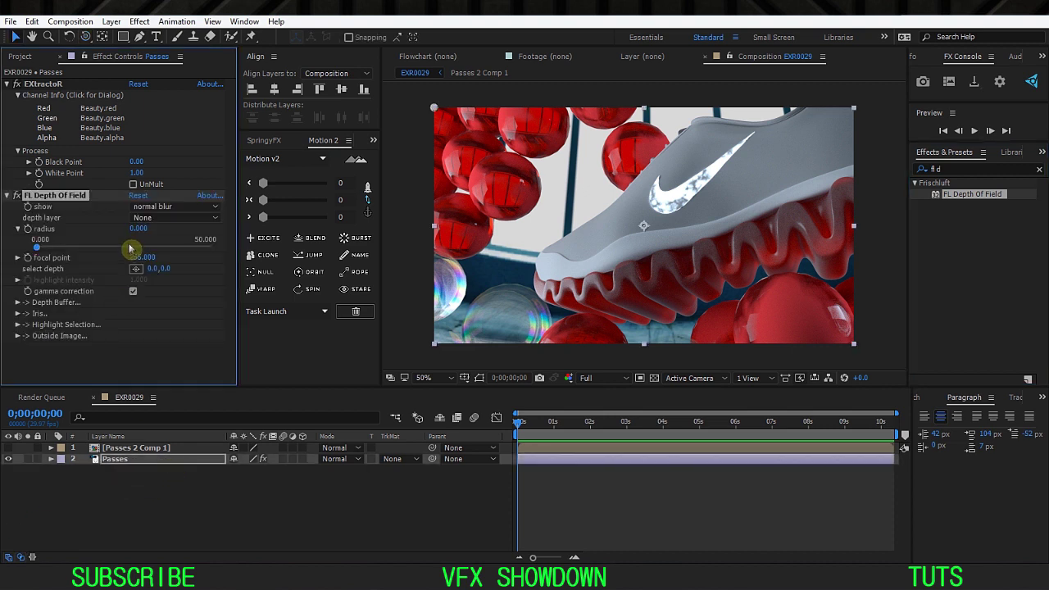
pyautogui.click(176, 217)
pyautogui.click(180, 247)
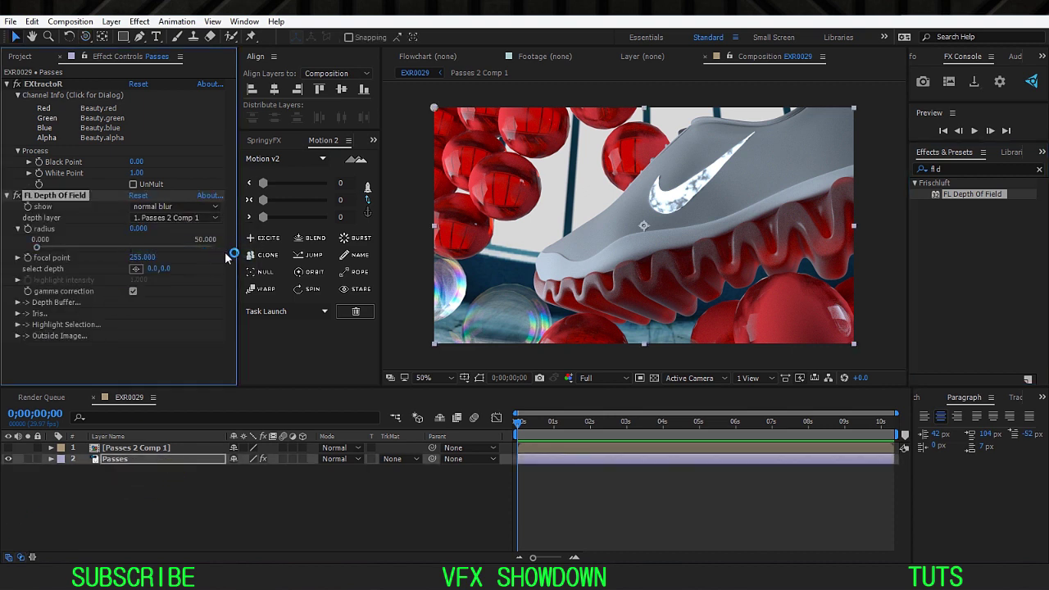
pyautogui.click(55, 197)
pyautogui.press('Delete')
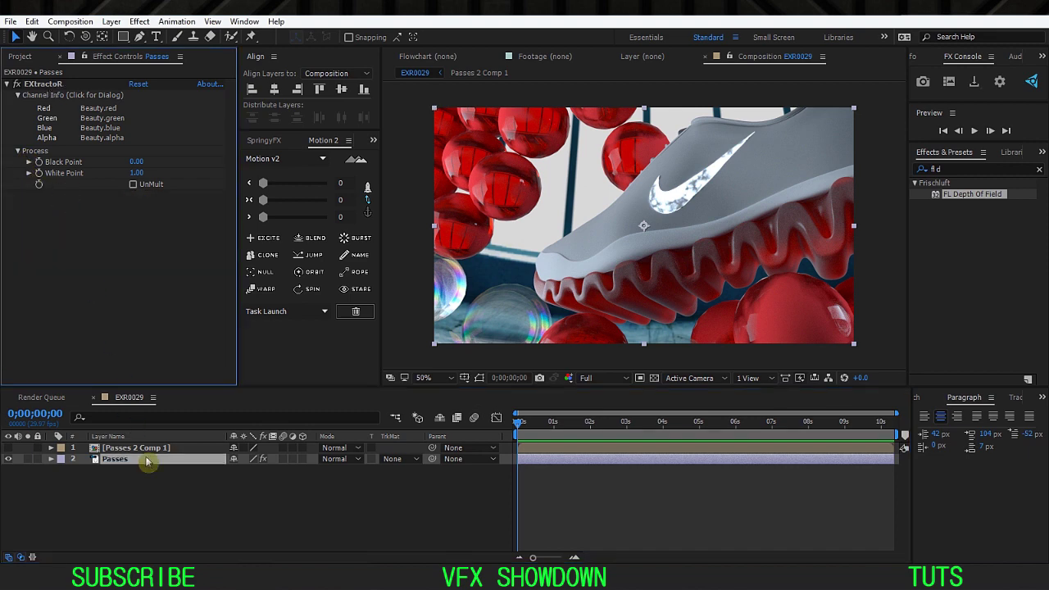
# Step: Pre-compose the Passes layer and apply FL Depth Of Field to it, using Passes 2 Comp 1 as the depth layer
pyautogui.hotkey('ctrl', 'shift', 'c')
pyautogui.click(557, 362)
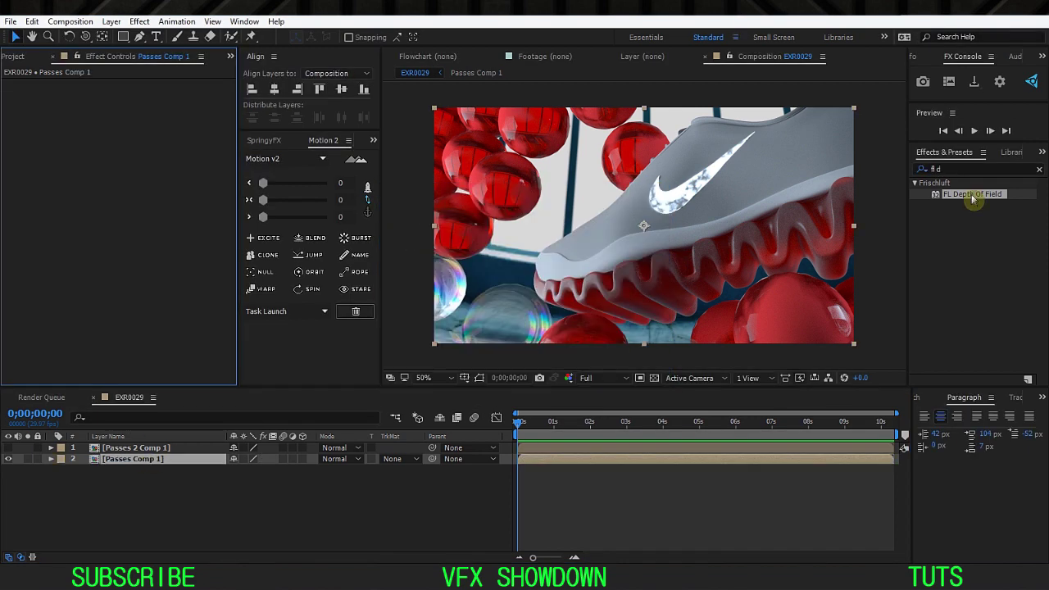
pyautogui.moveTo(973, 200); pyautogui.dragTo(131, 459)
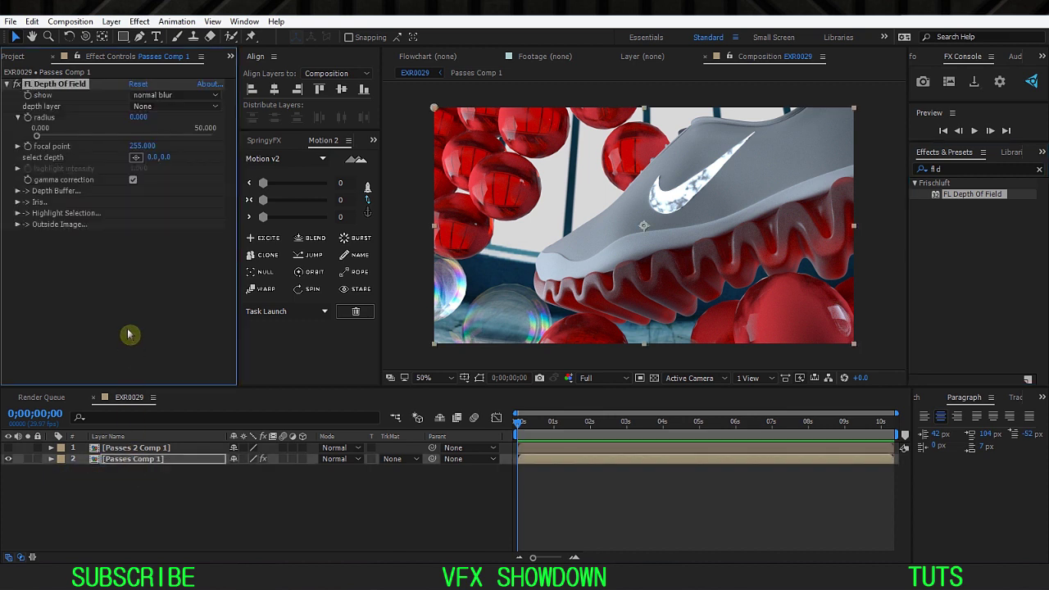
pyautogui.click(155, 105)
pyautogui.click(197, 140)
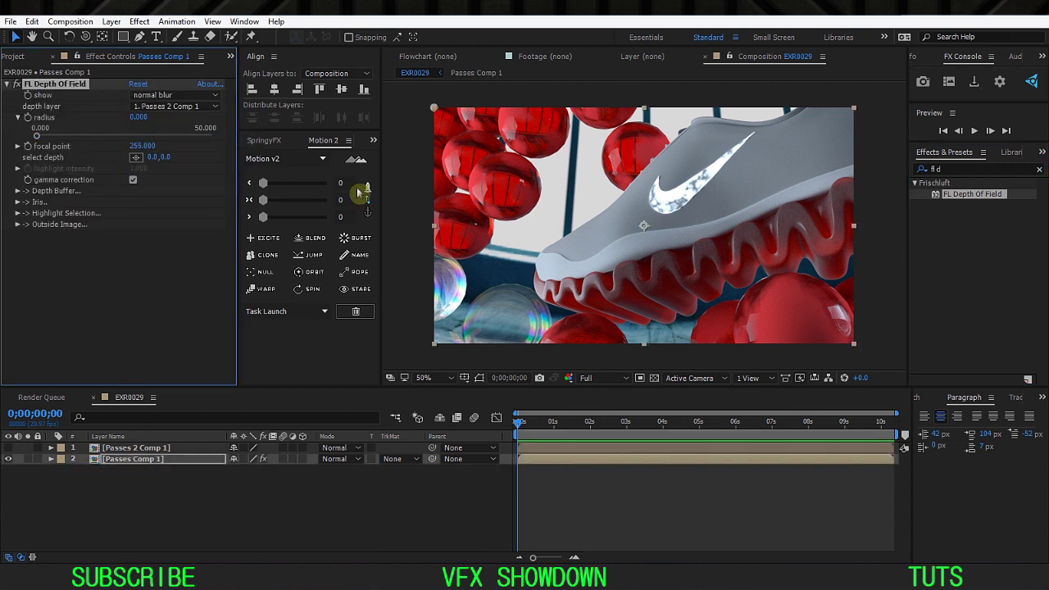
# Step: Pick the depth-of-field focus on the shoe's side beside the swoosh and set the blur radius to about 23.2
pyautogui.click(136, 156)
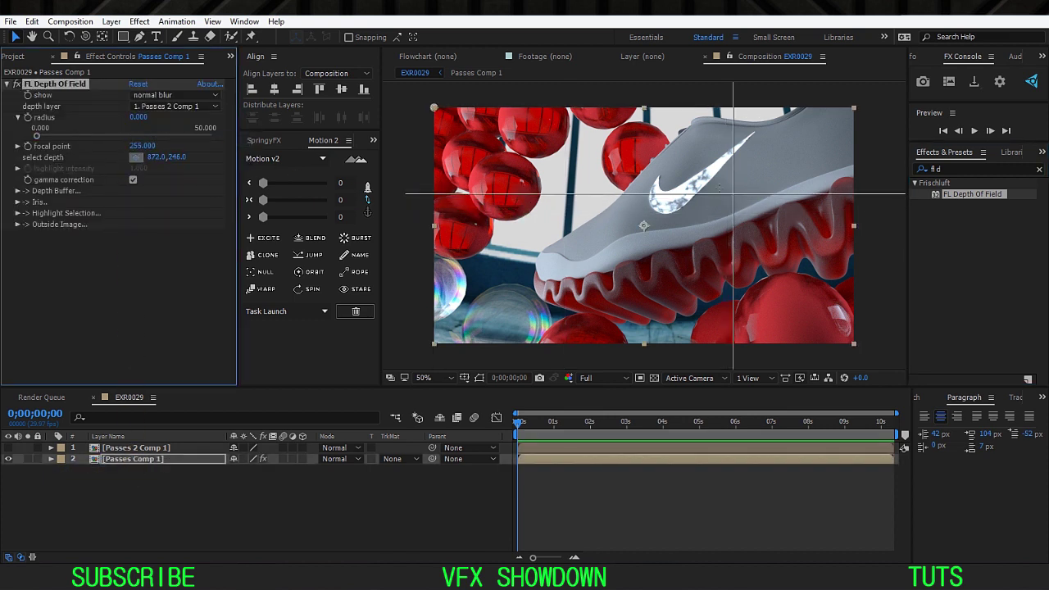
pyautogui.click(712, 194)
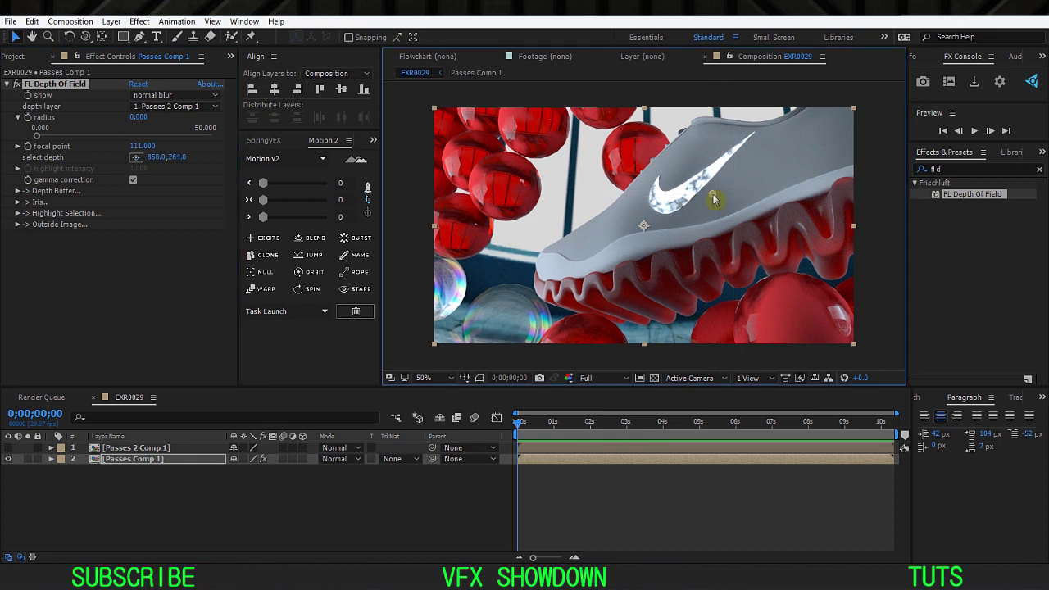
pyautogui.click(135, 120)
pyautogui.click(166, 248)
pyautogui.click(119, 135)
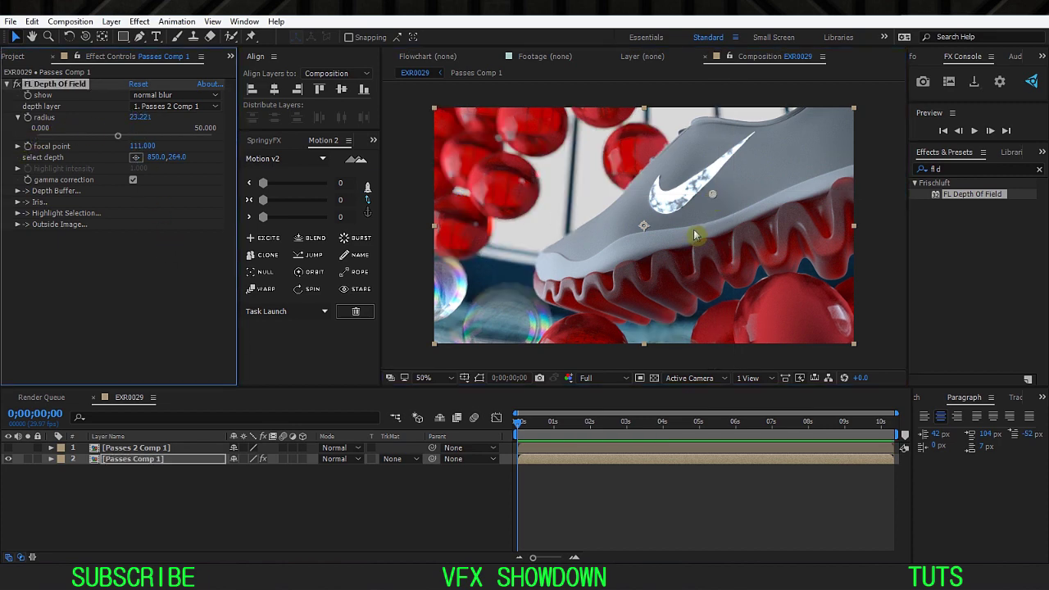
# Step: Inspect the blurred image up close and set the FL Depth Of Field radius to 40
pyautogui.scroll(1, 695, 235)
pyautogui.moveTo(585, 199); pyautogui.dragTo(461, 112, button='middle')
pyautogui.moveTo(749, 100); pyautogui.dragTo(618, 227, button='middle')
pyautogui.scroll(-1, 524, 169)
pyautogui.moveTo(519, 181); pyautogui.dragTo(588, 157, button='middle')
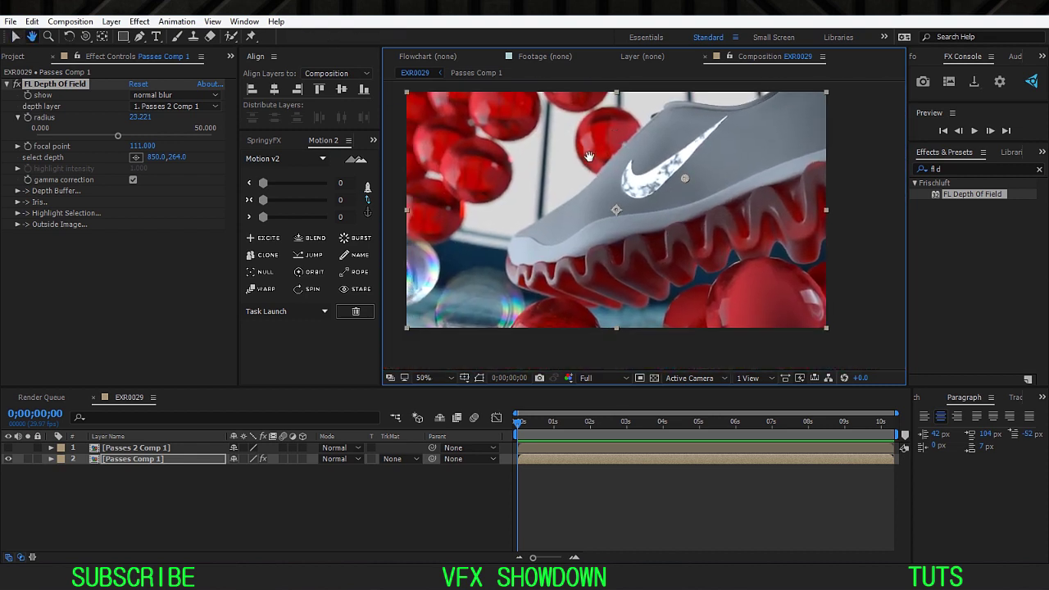
pyautogui.click(141, 117)
pyautogui.write('40')
pyautogui.press('Return')
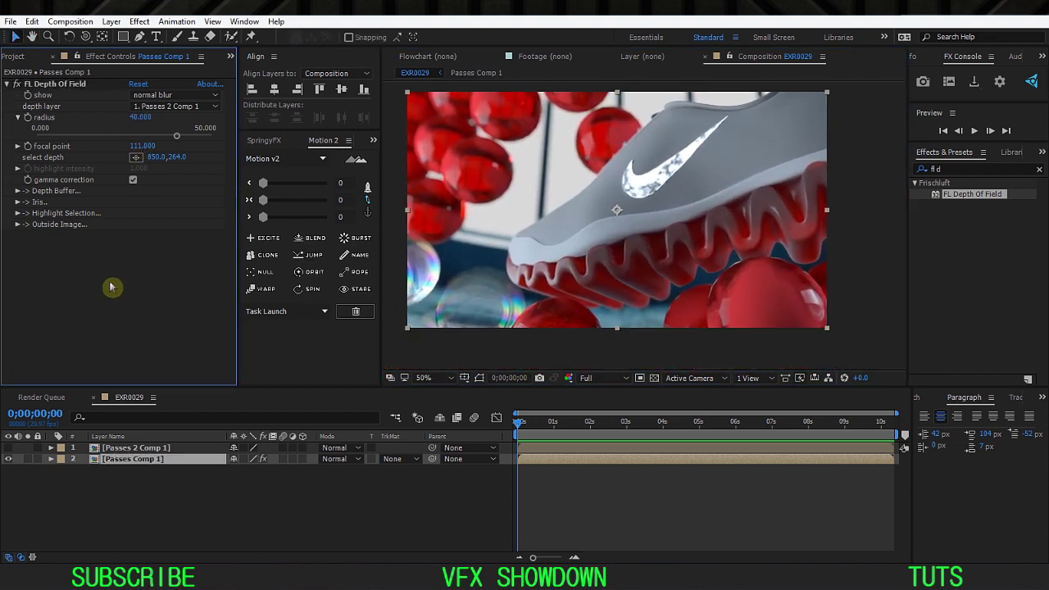
# Step: Sample the focus depth on an upper red sphere, and return the focus to the side of the shoe
pyautogui.click(136, 156)
pyautogui.click(505, 125)
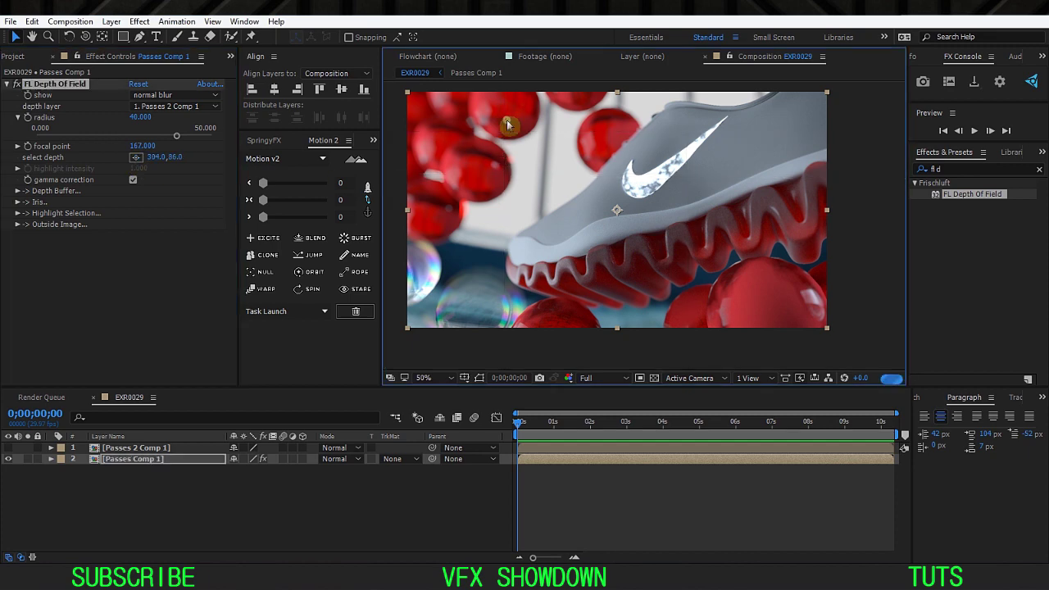
pyautogui.click(136, 156)
pyautogui.click(710, 169)
# Step: Bring up the list of the project's footage and compositions
pyautogui.moveTo(536, 422); pyautogui.dragTo(491, 443)
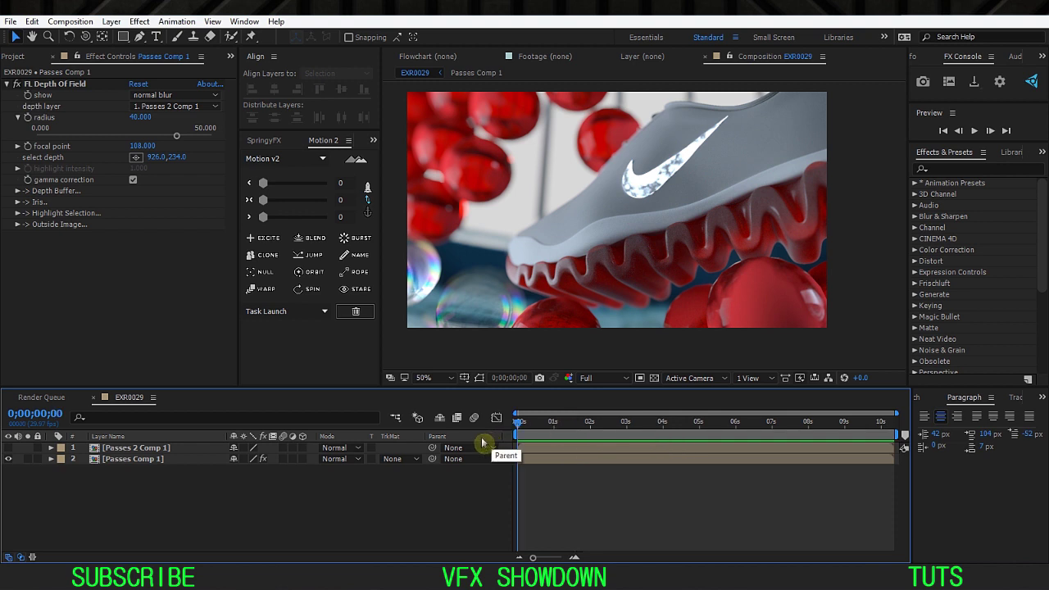
pyautogui.click(16, 57)
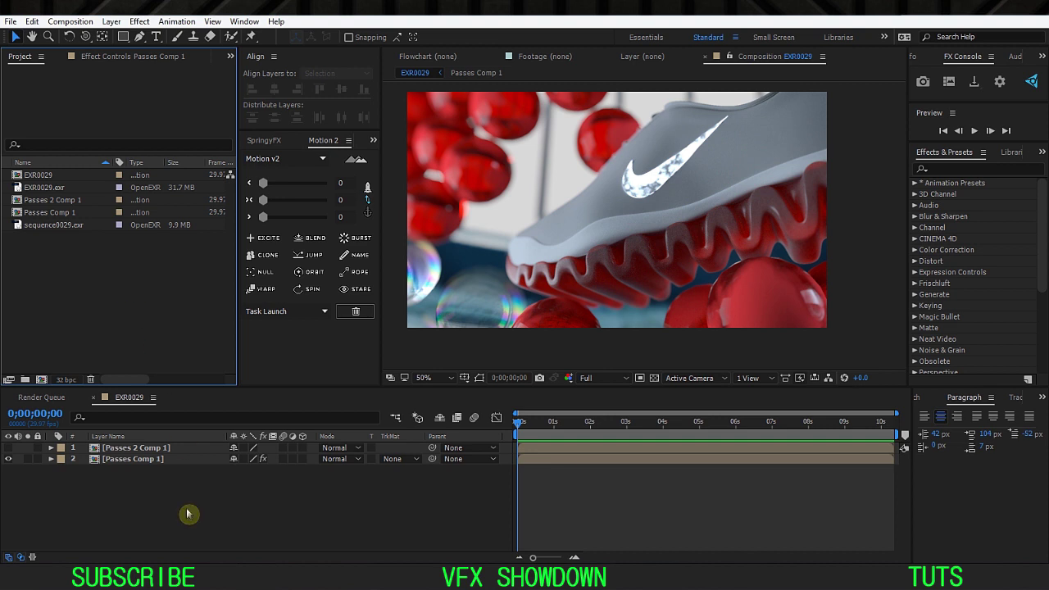
# Step: Add an adjustment layer above the two passes layers in the EXR0029 composition
pyautogui.click(150, 492)
pyautogui.rightClick(164, 491)
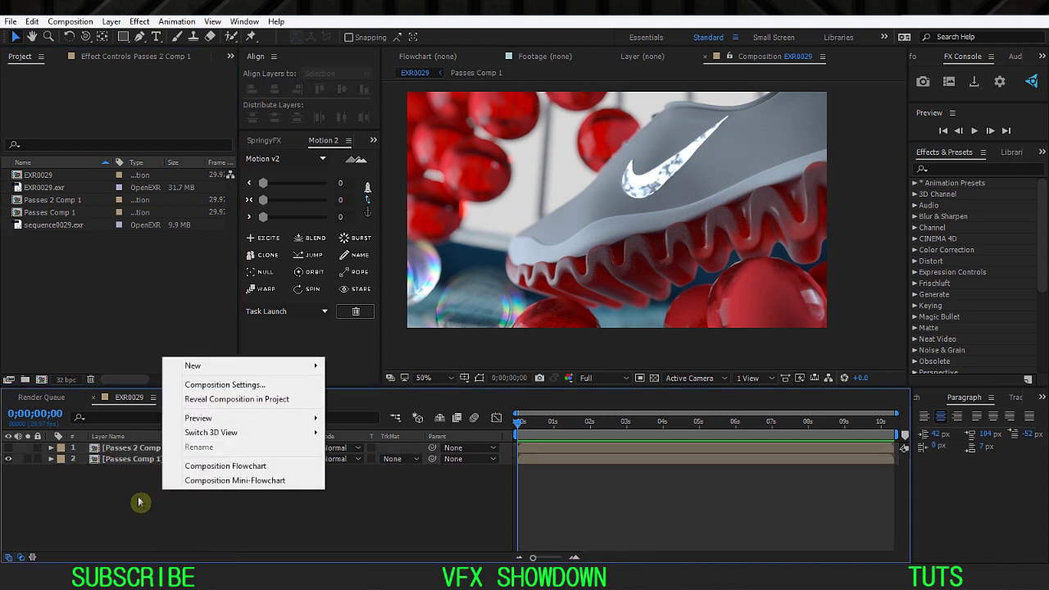
pyautogui.moveTo(300, 368)
pyautogui.click(375, 471)
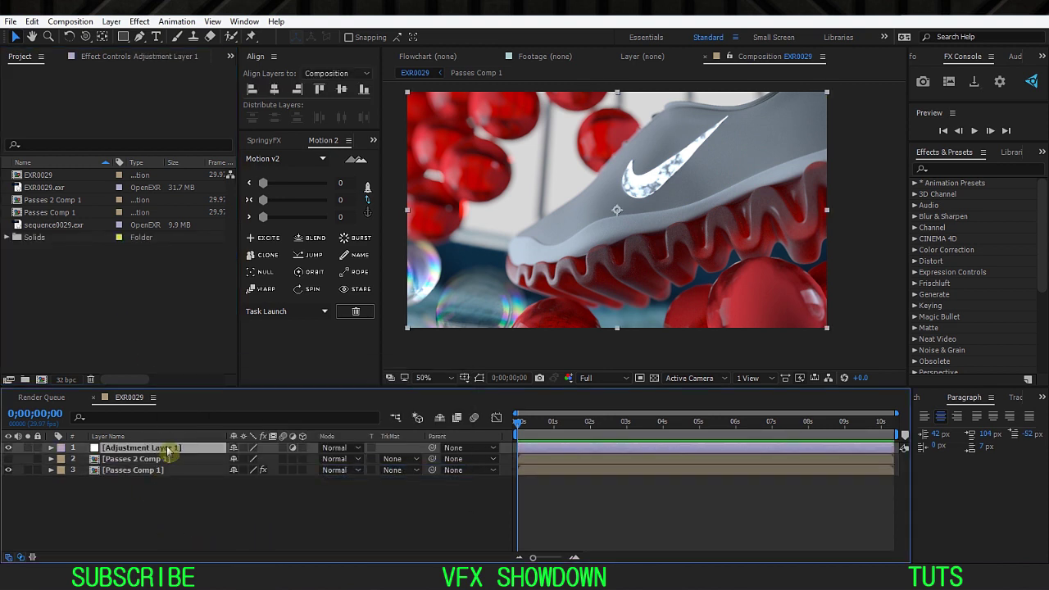
pyautogui.click(980, 167)
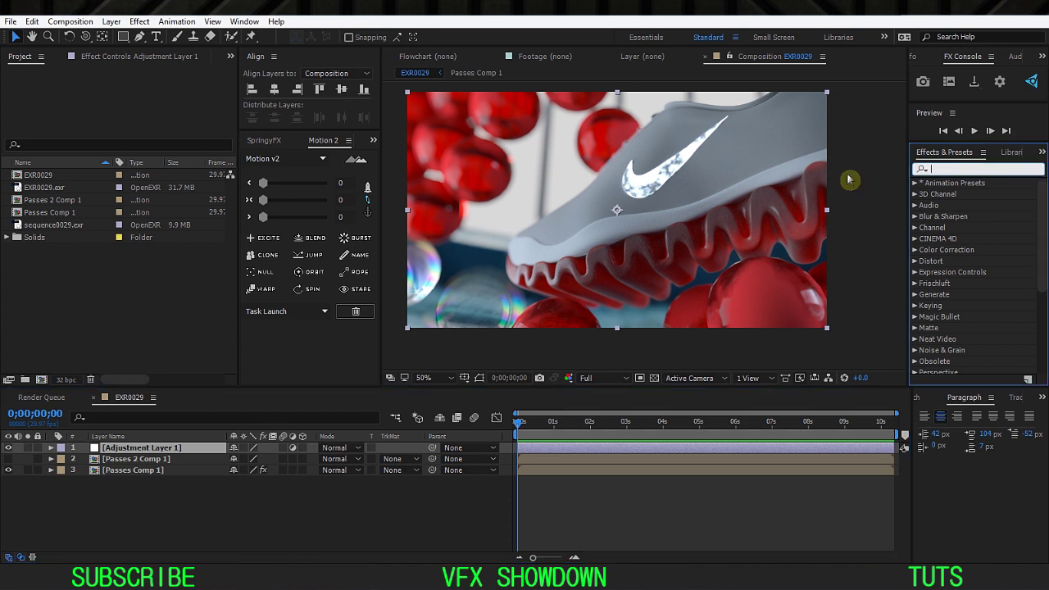
# Step: Open the project at the top of the recent projects and bring up its start composition
pyautogui.click(89, 320)
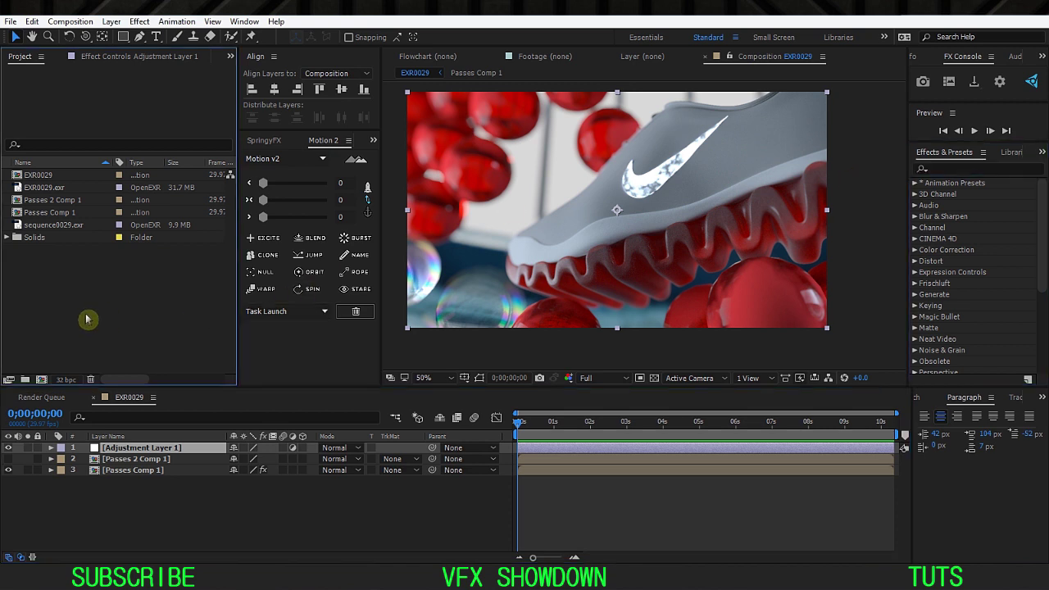
pyautogui.click(10, 21)
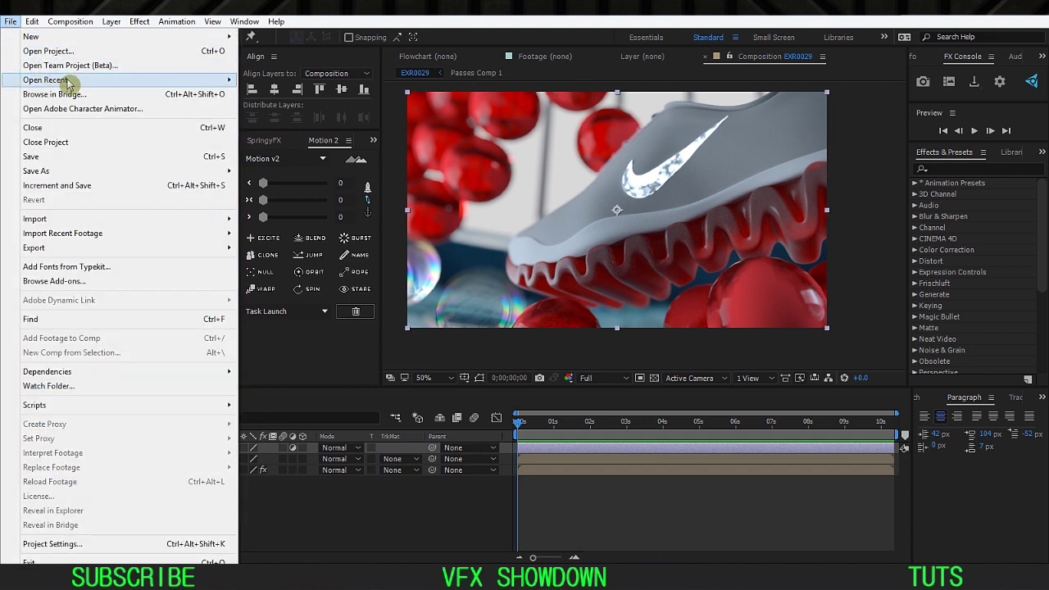
pyautogui.moveTo(49, 79)
pyautogui.click(323, 80)
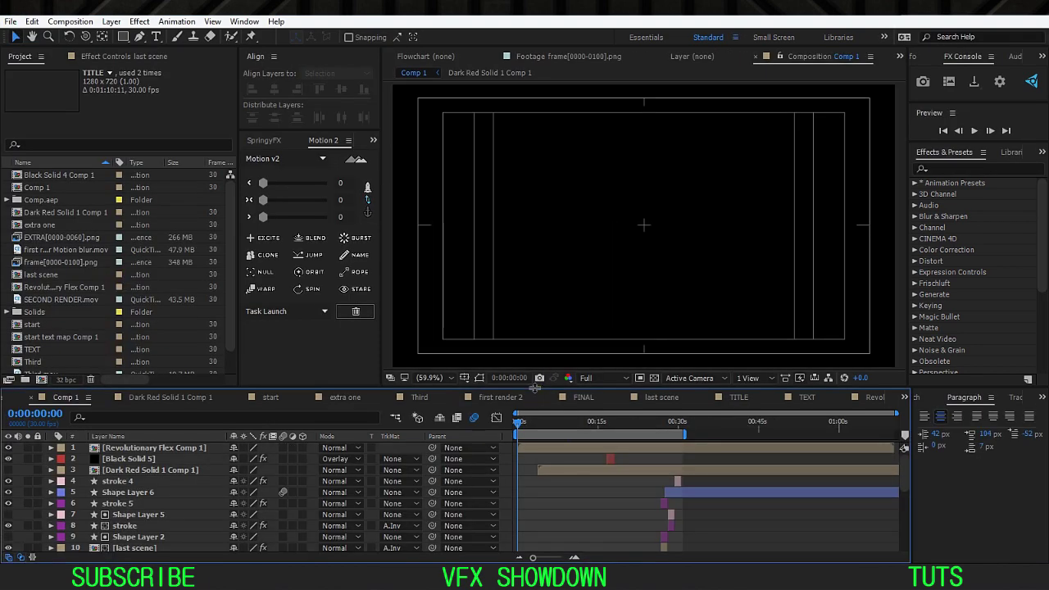
pyautogui.click(217, 385)
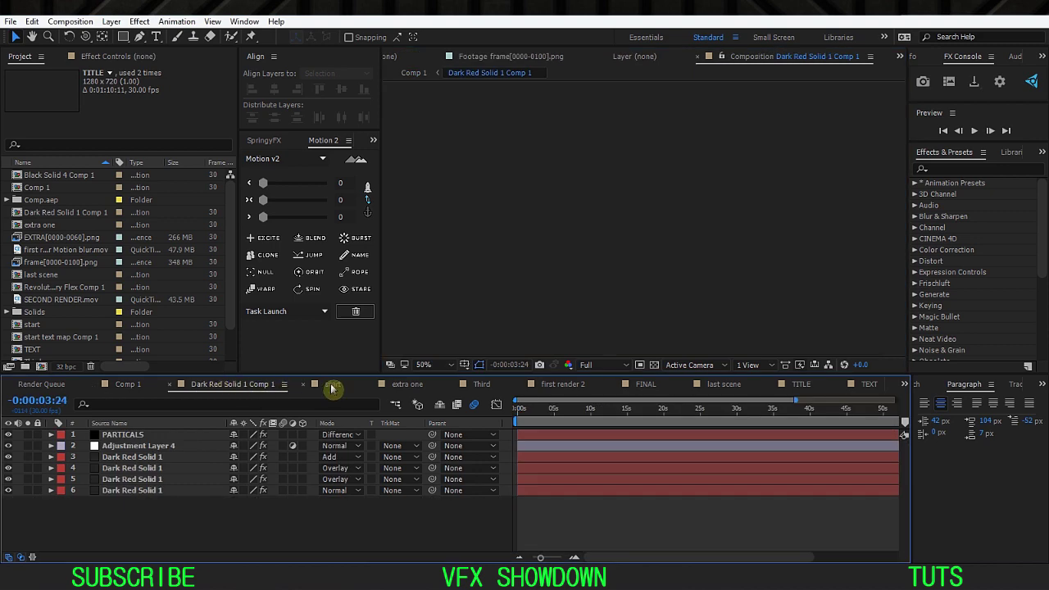
pyautogui.click(331, 384)
# Step: Re-enable viewer refresh and show the start composition at 0:00:00:11
pyautogui.click(546, 417)
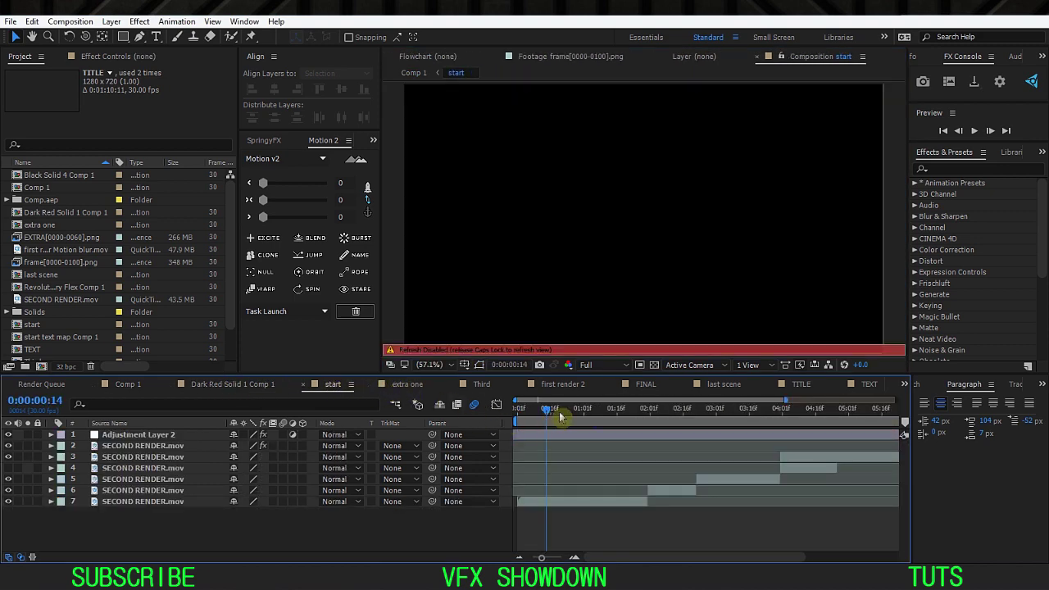
pyautogui.press('capslock')
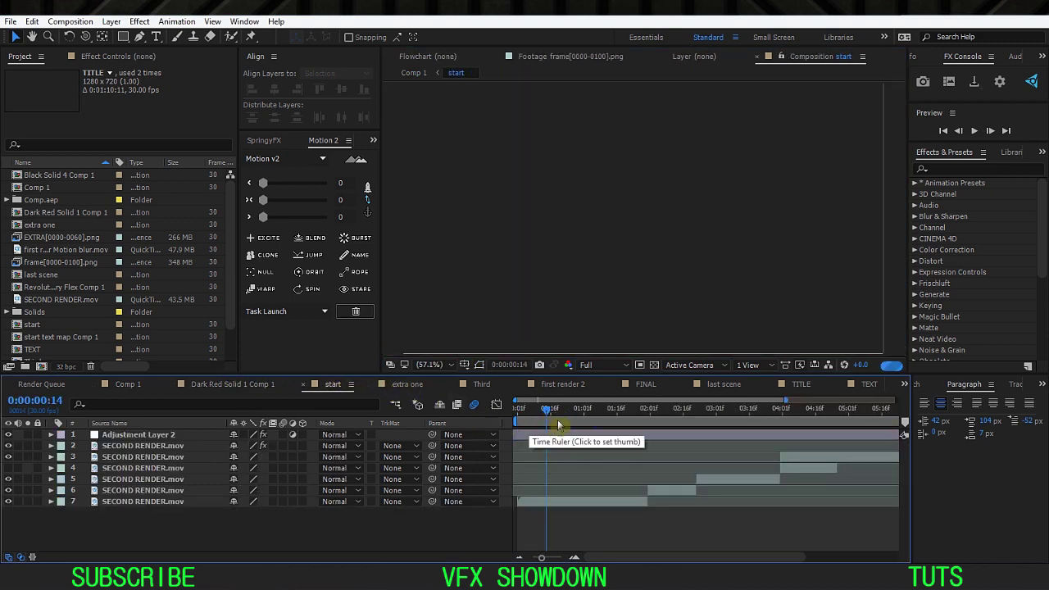
pyautogui.click(540, 417)
# Step: Find Pixel Motion Blur among the effects and apply it to the bottommost SECOND RENDER.mov layer
pyautogui.click(592, 490)
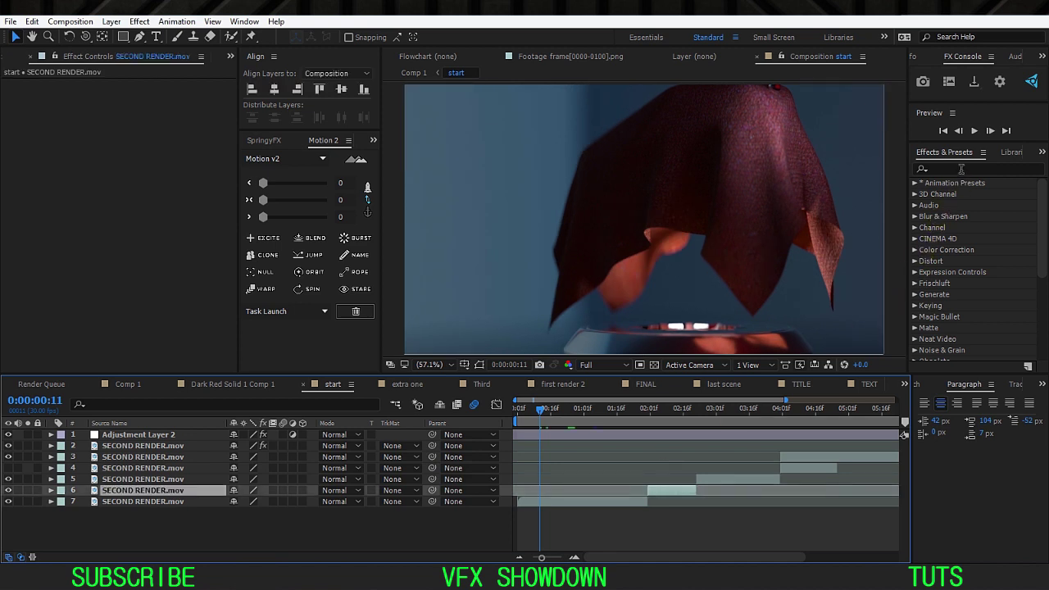
pyautogui.click(961, 168)
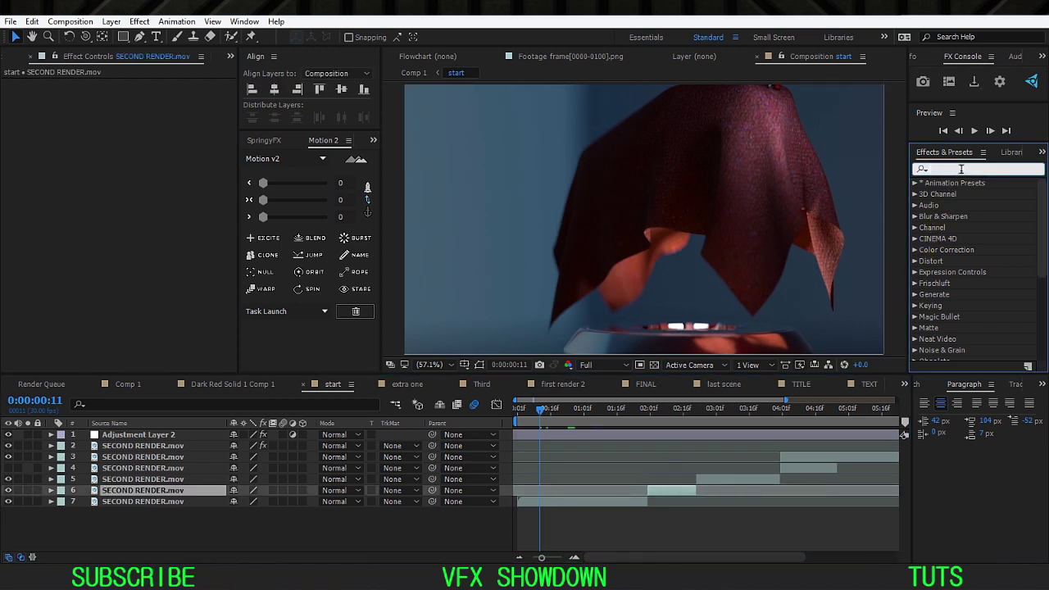
pyautogui.write('P')
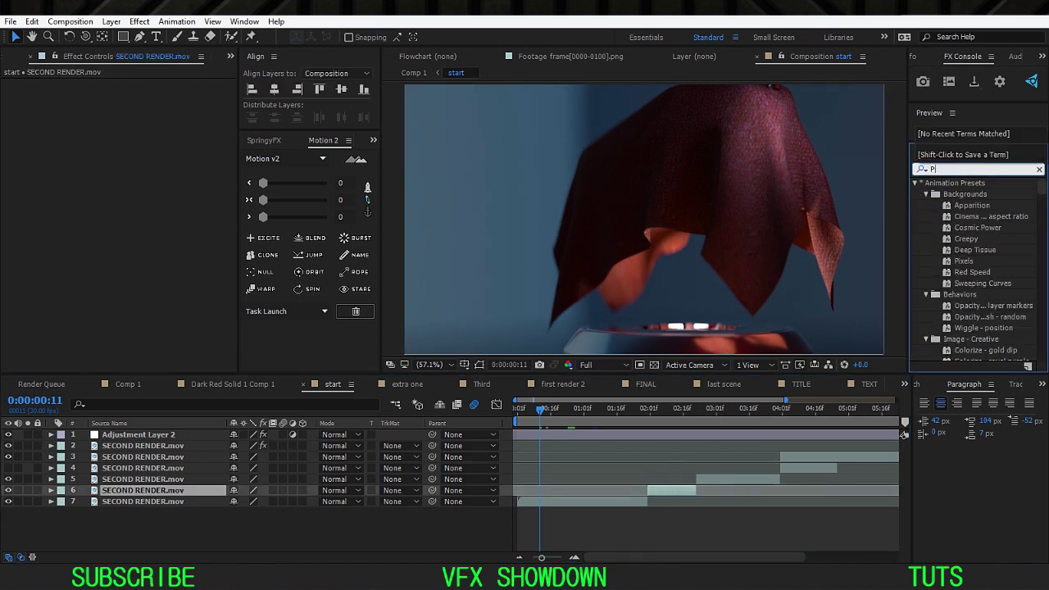
pyautogui.write('ixel')
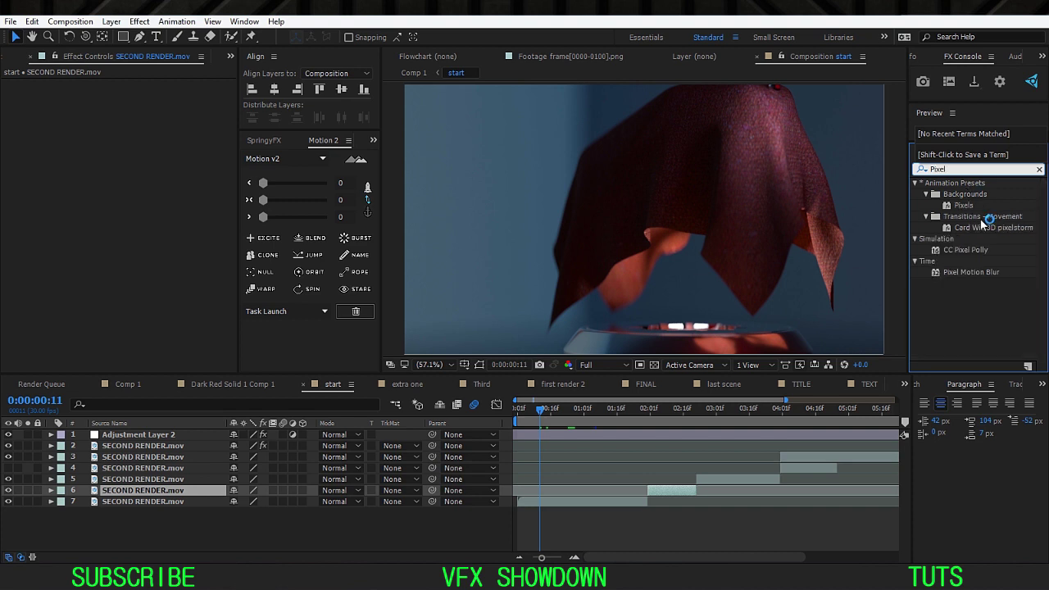
pyautogui.moveTo(969, 273); pyautogui.dragTo(644, 218)
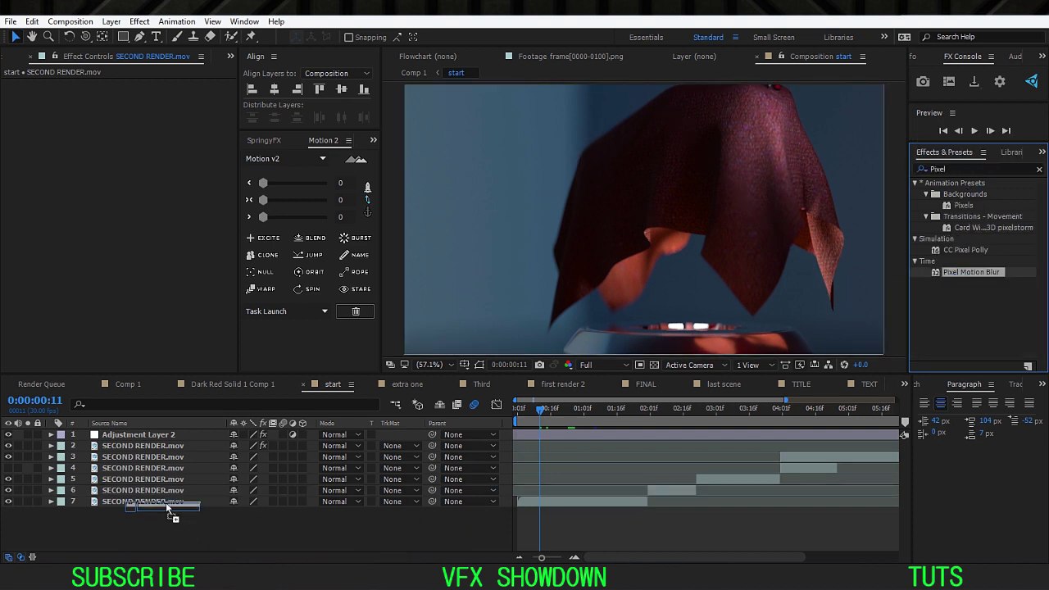
pyautogui.moveTo(165, 502); pyautogui.dragTo(166, 502)
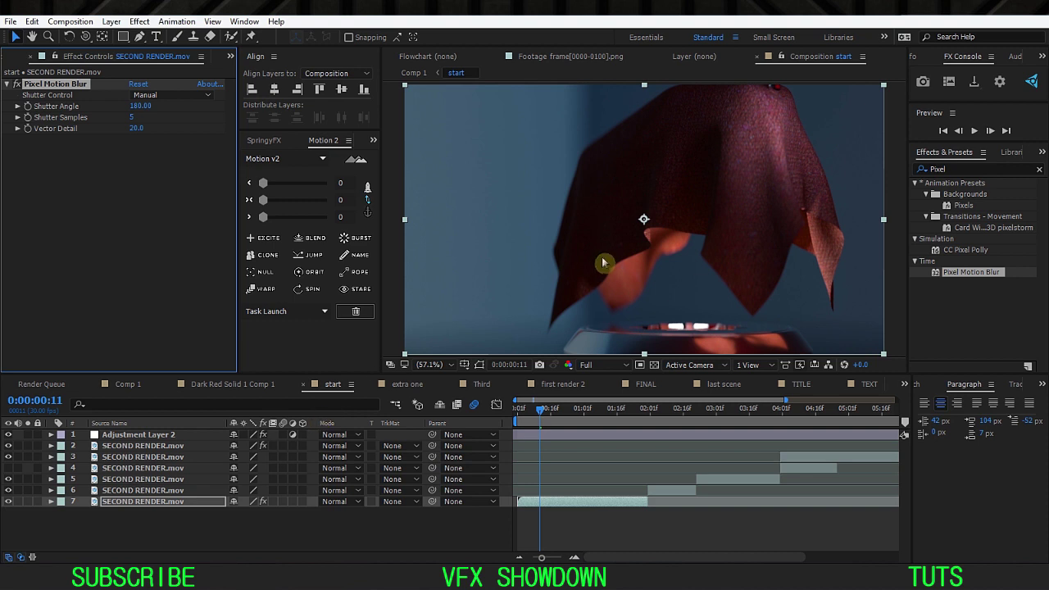
# Step: Check the Shutter Control options of Pixel Motion Blur and remove the effect from the SECOND RENDER.mov layer
pyautogui.click(157, 97)
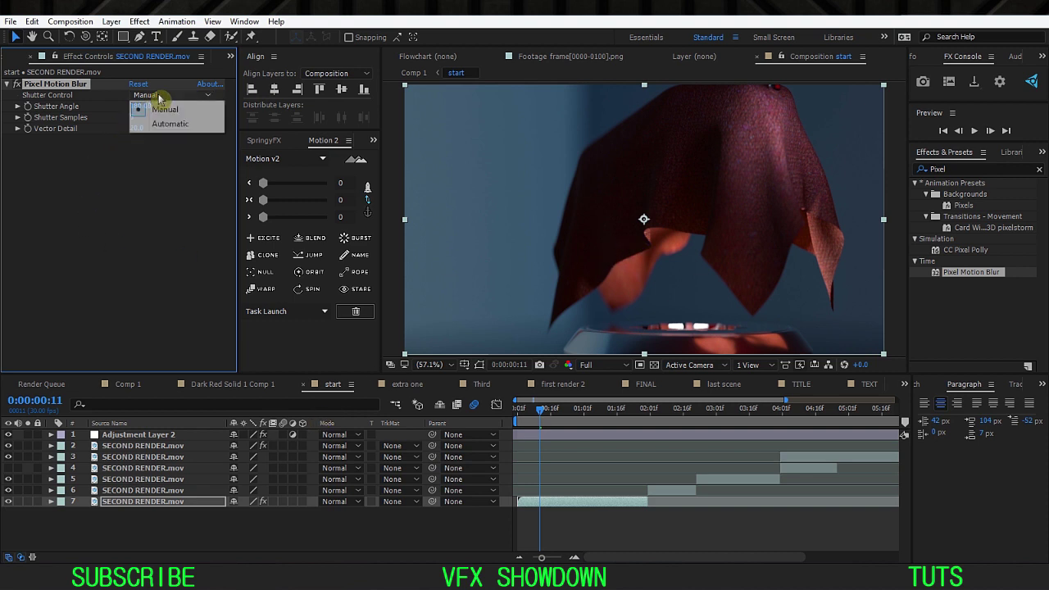
pyautogui.click(145, 159)
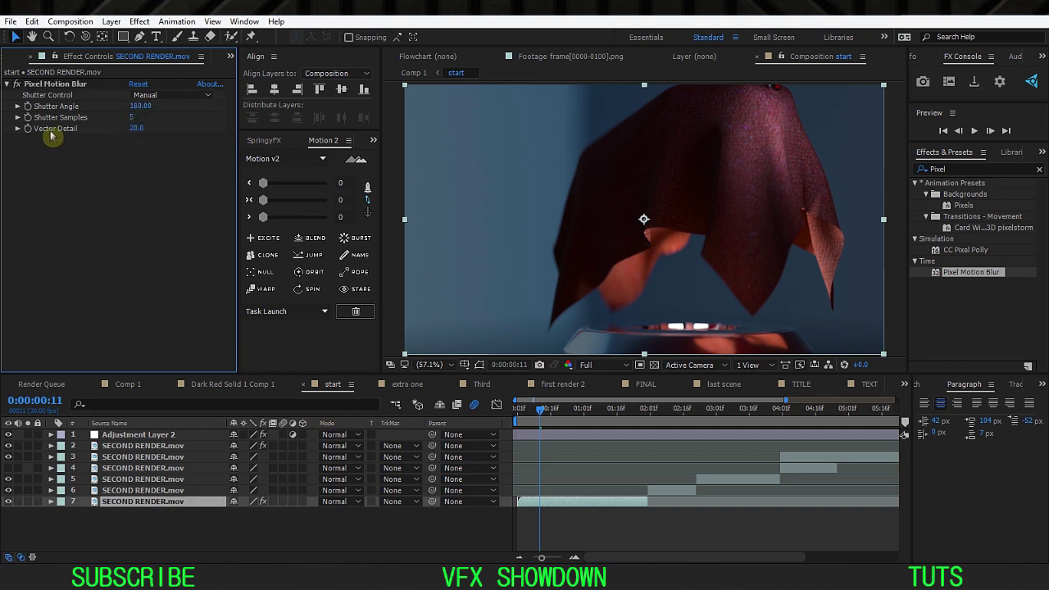
pyautogui.click(56, 85)
pyautogui.press('Delete')
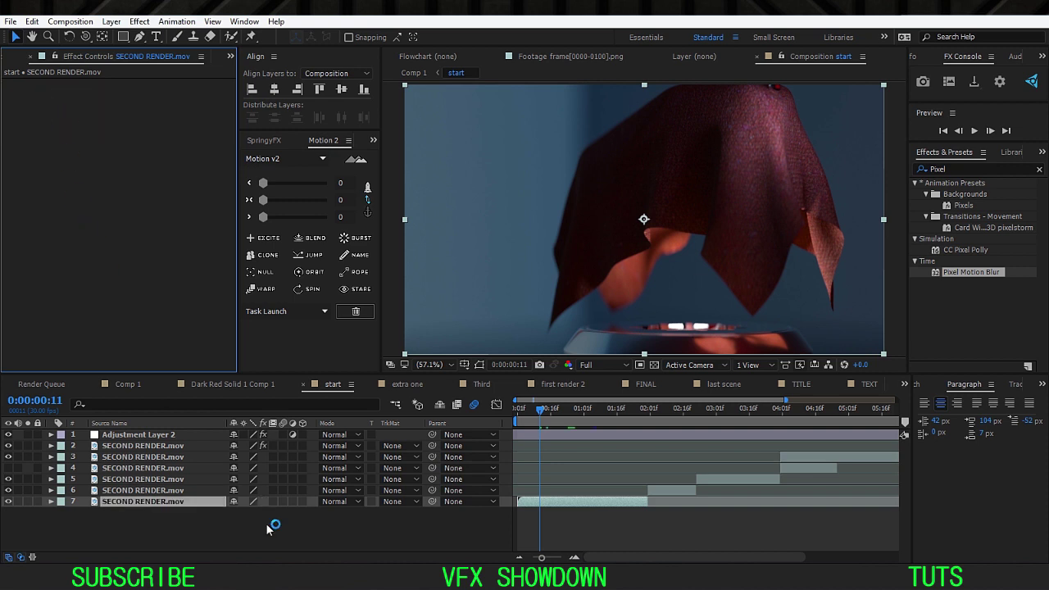
# Step: Scrub through the start composition to review the cloth-covered shots of SECOND RENDER.mov
pyautogui.click(331, 529)
pyautogui.click(657, 408)
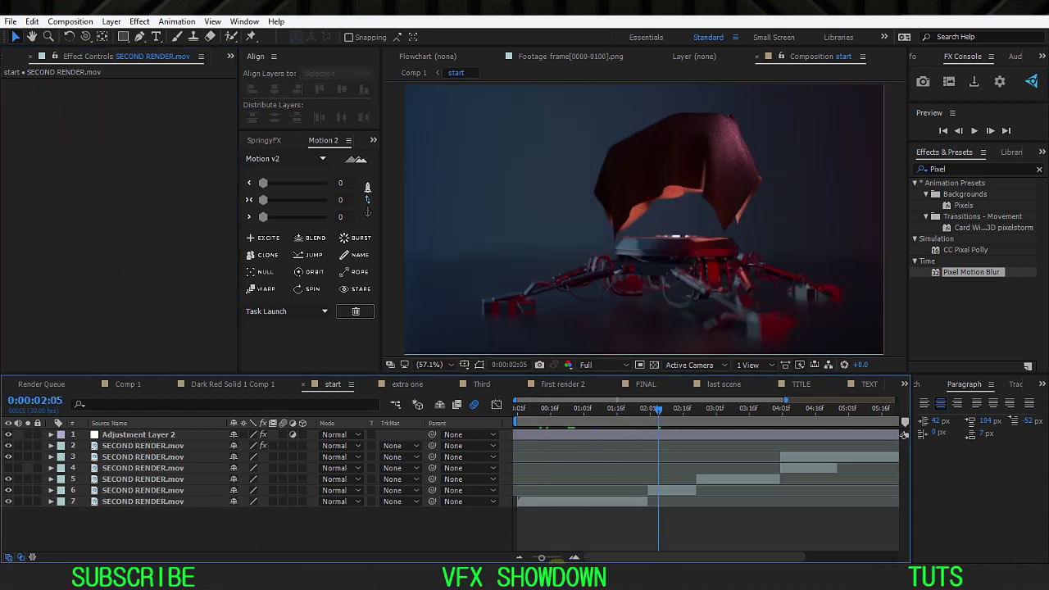
pyautogui.moveTo(542, 560); pyautogui.dragTo(533, 557)
pyautogui.moveTo(619, 409); pyautogui.dragTo(732, 416)
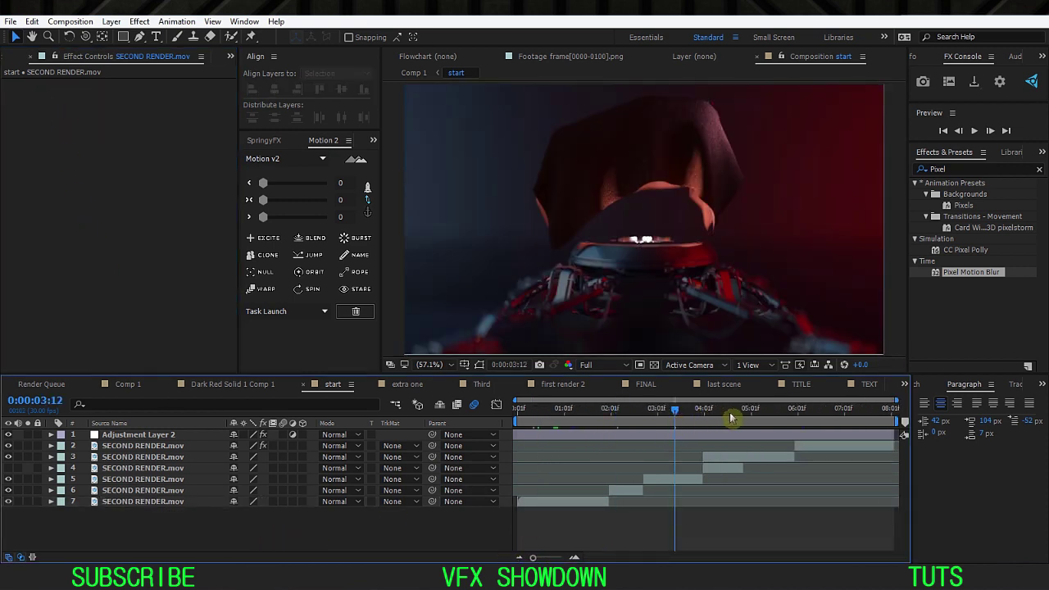
# Step: Open the last scene composition and inspect the effects on Adjustment Layer 2 and the bottommost frame[0000-0100].png layer
pyautogui.click(721, 384)
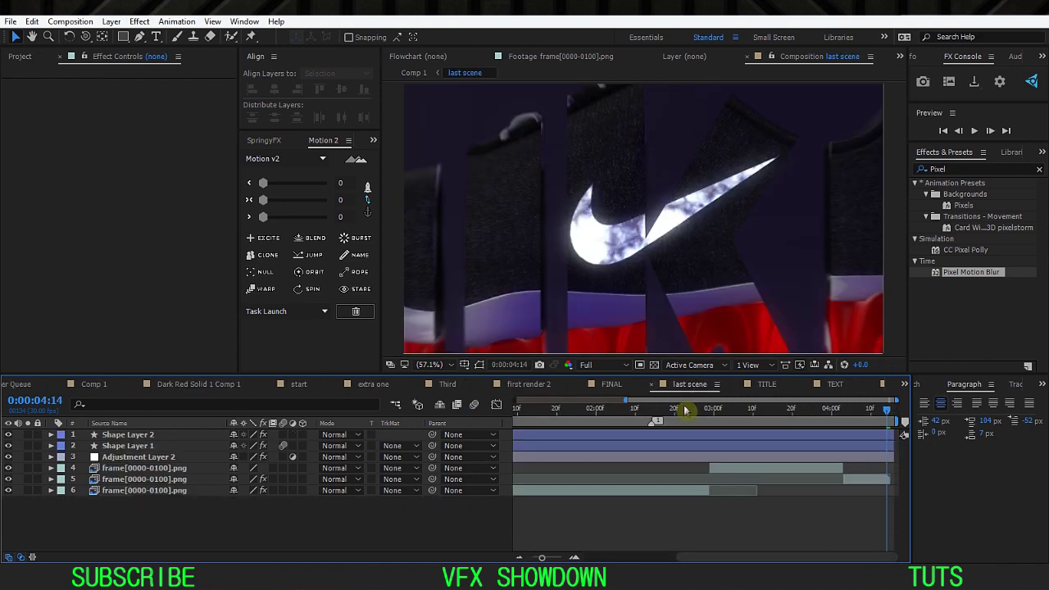
pyautogui.press(',')
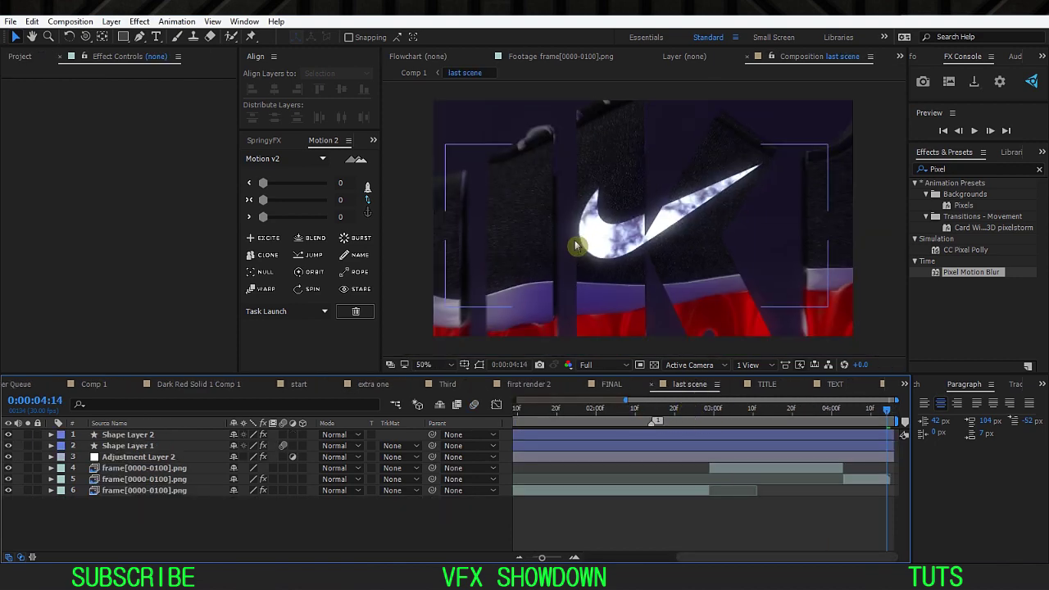
pyautogui.click(142, 460)
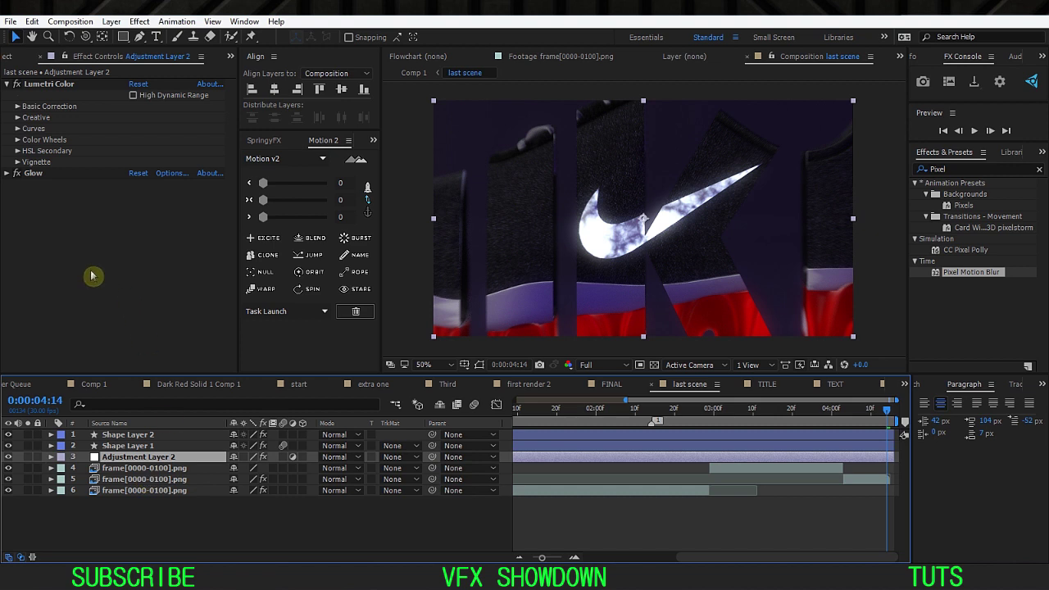
pyautogui.click(190, 490)
# Step: Scrub through the last scene composition and compare the effects on its two lowest frame[0000-0100].png layers
pyautogui.click(868, 411)
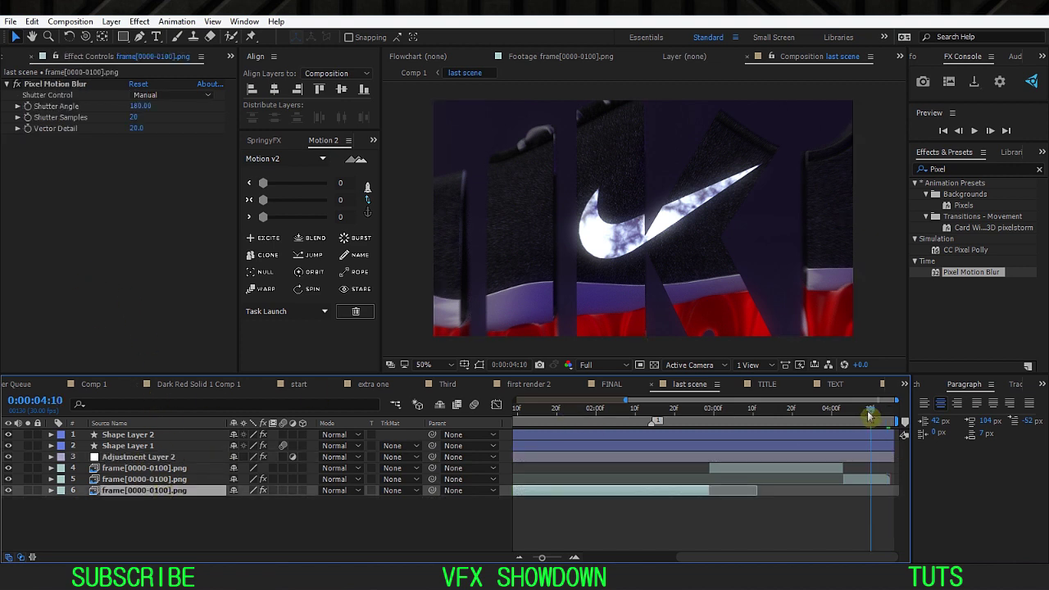
pyautogui.moveTo(596, 424); pyautogui.dragTo(543, 492)
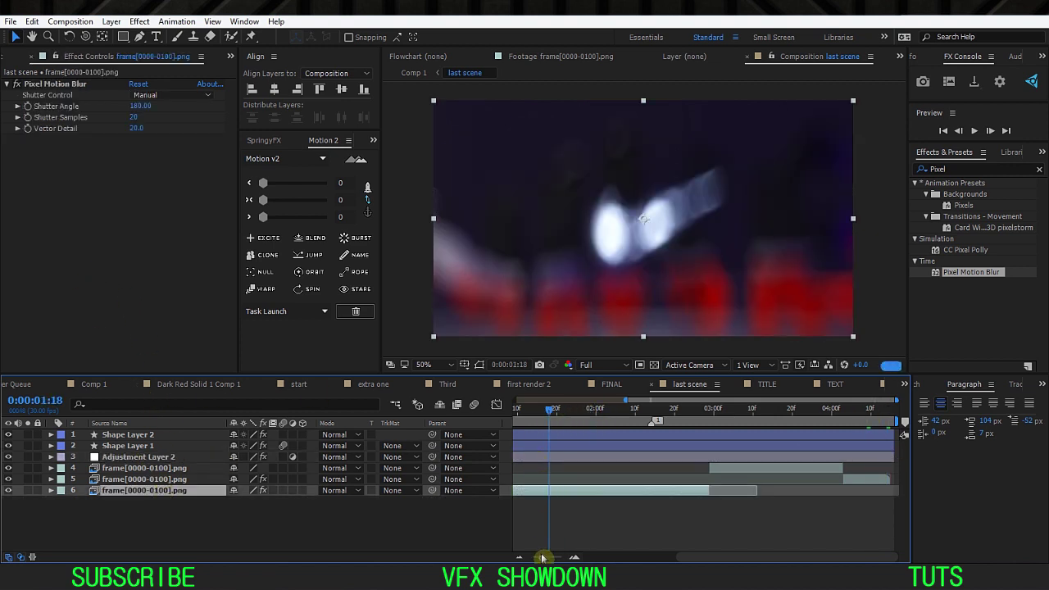
pyautogui.moveTo(542, 557); pyautogui.dragTo(506, 557)
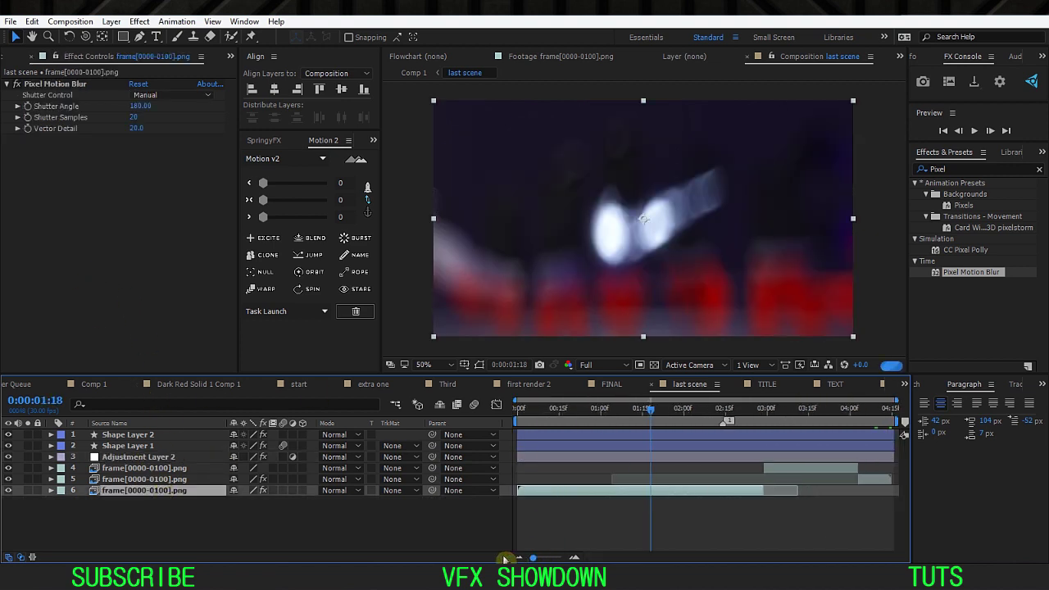
pyautogui.click(612, 423)
pyautogui.click(164, 480)
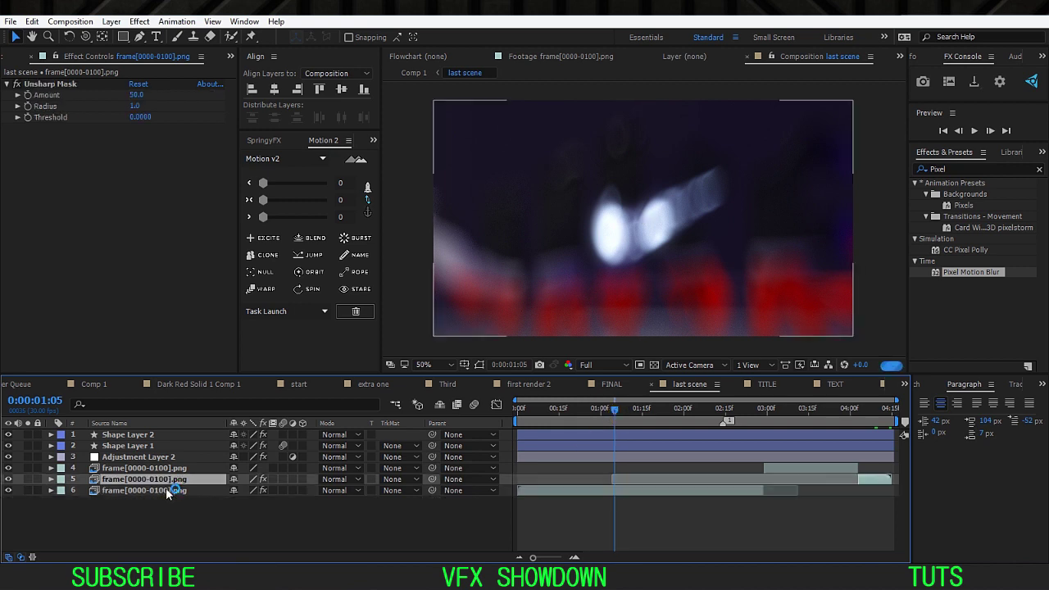
pyautogui.click(168, 490)
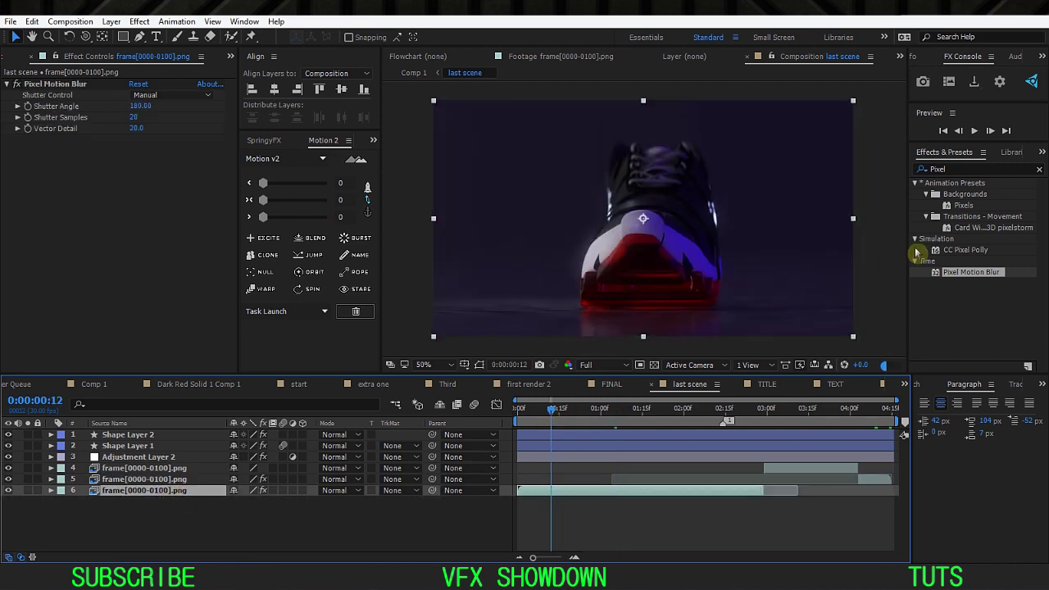
# Step: Clear the effects search and compare the shoe with Pixel Motion Blur off and on at 0:00:00:26
pyautogui.click(1037, 168)
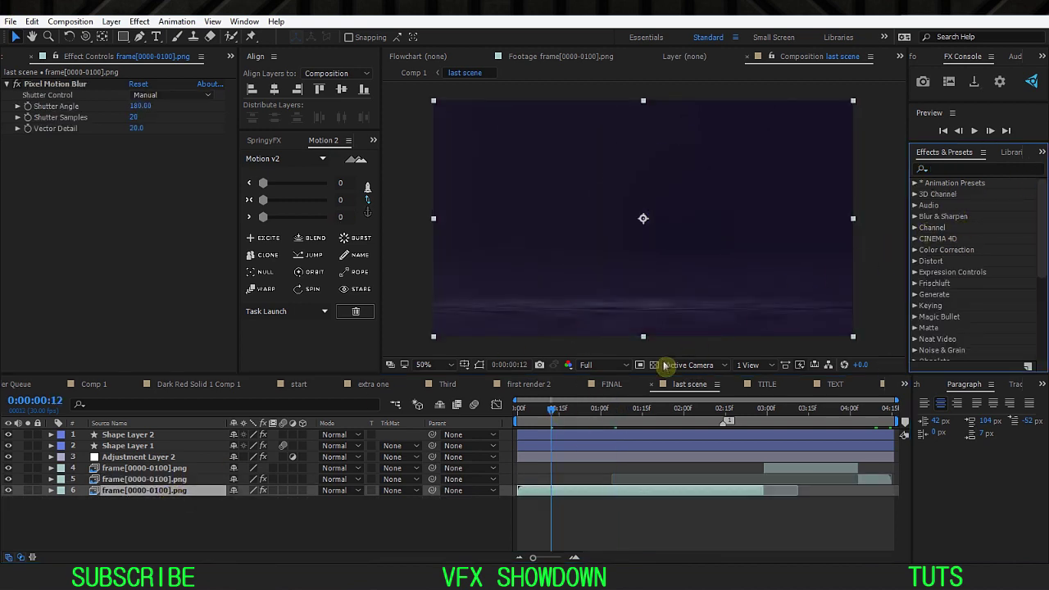
pyautogui.moveTo(553, 413); pyautogui.dragTo(589, 410)
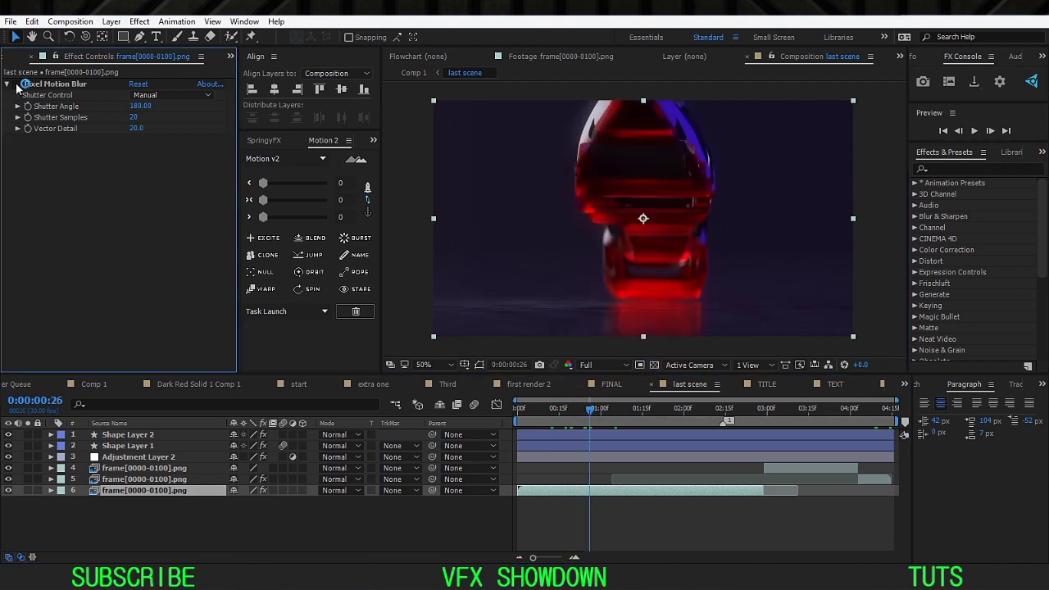
pyautogui.click(17, 87)
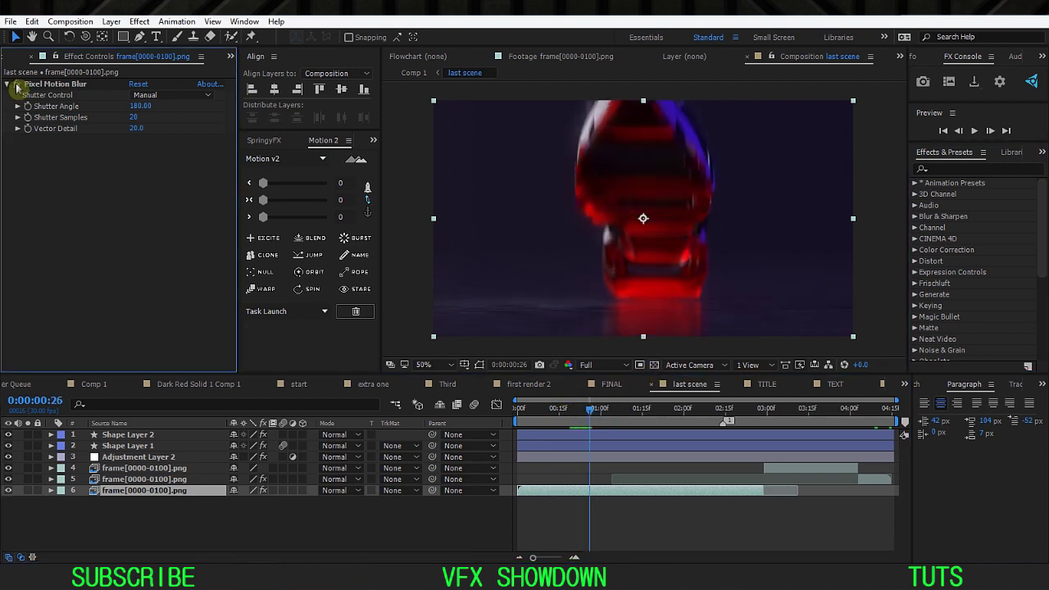
# Step: Review the effects on the three frame[0000-0100].png layers and inspect the bottommost one's Pixel Motion Blur at 0:00:01:03
pyautogui.click(168, 480)
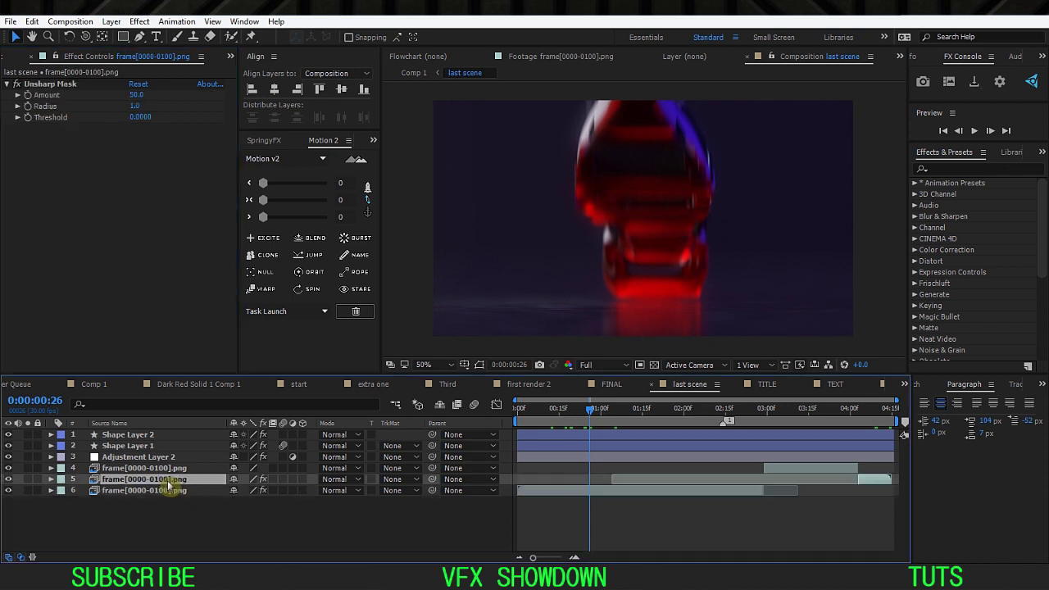
pyautogui.click(145, 468)
pyautogui.click(150, 490)
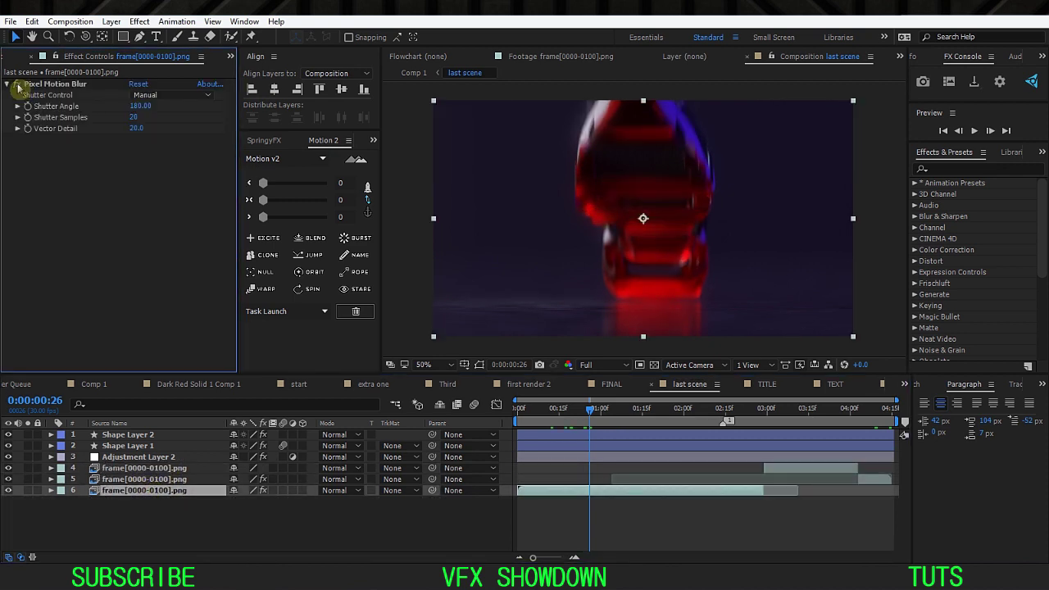
pyautogui.click(608, 409)
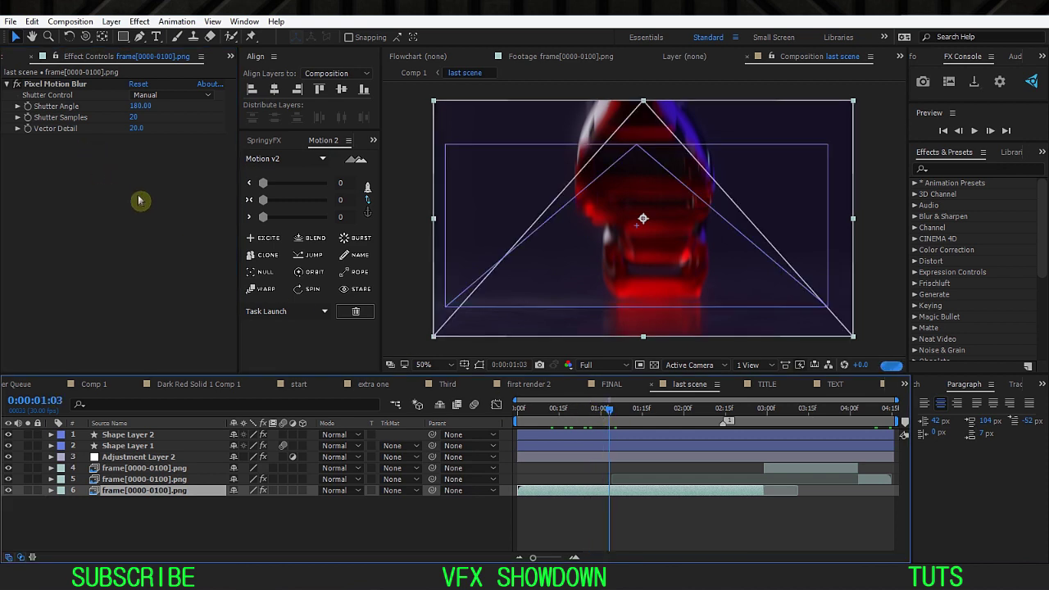
pyautogui.click(46, 86)
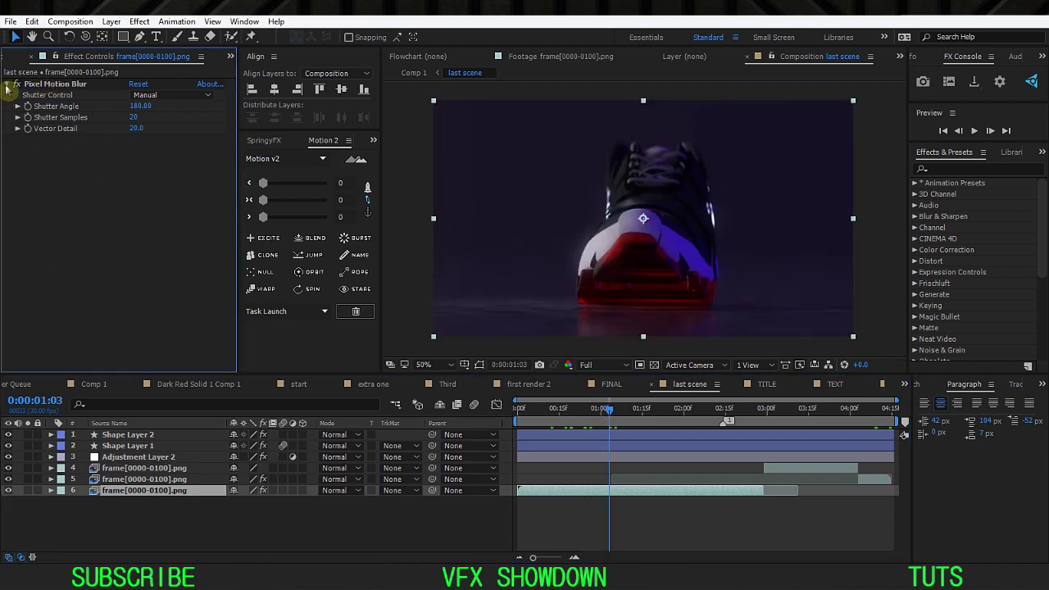
# Step: Delete the Pixel Motion Blur effect from the bottommost frame[0000-0100].png layer in the last scene composition
pyautogui.click(55, 84)
pyautogui.press('Delete')
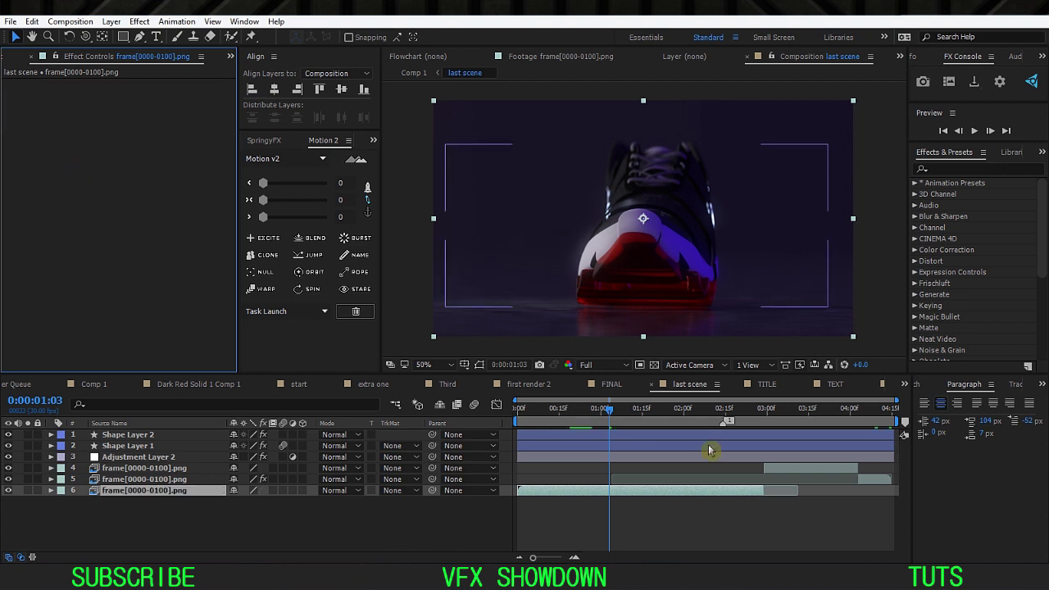
pyautogui.click(692, 518)
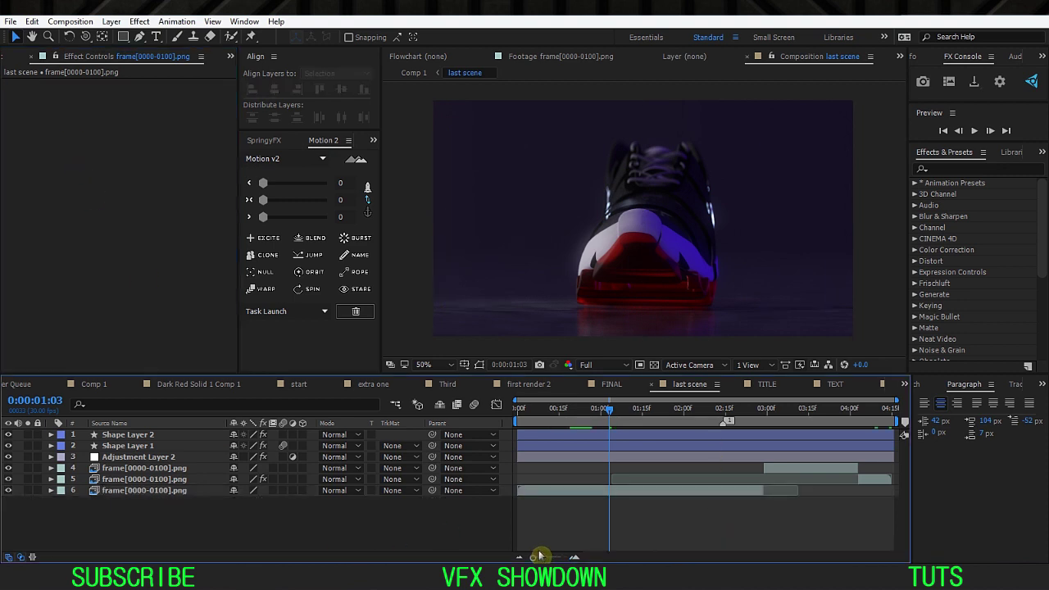
# Step: Open the start text map Comp 1 composition to view its timeline
pyautogui.click(904, 385)
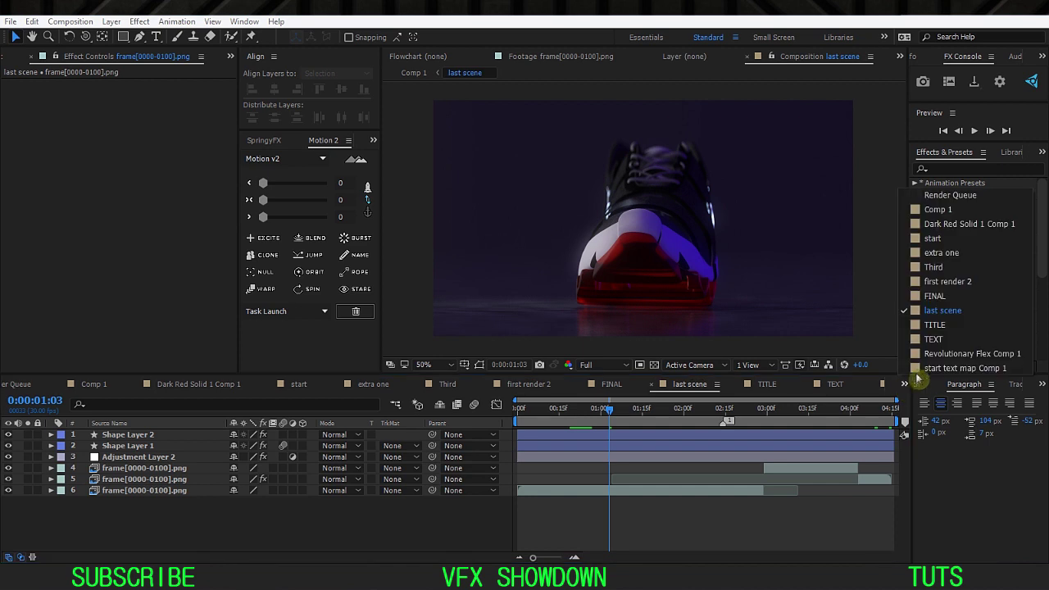
pyautogui.click(955, 368)
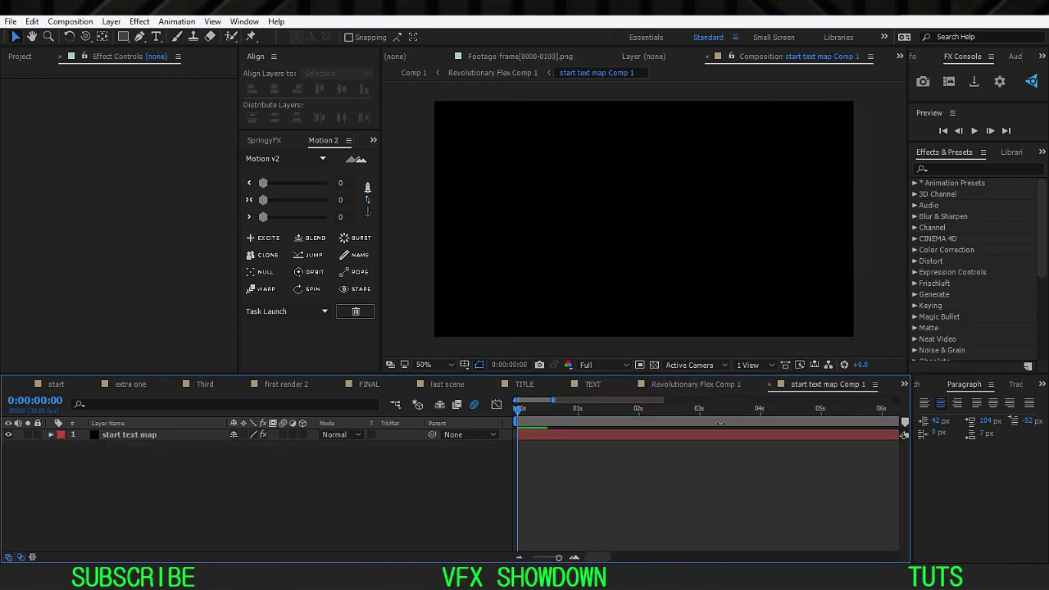
pyautogui.click(904, 385)
pyautogui.click(834, 494)
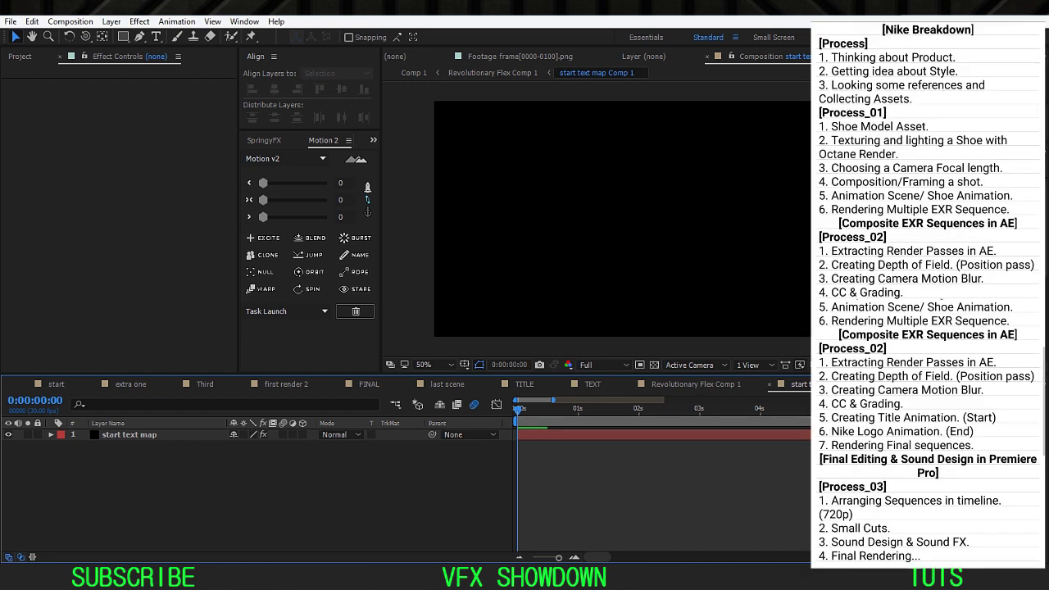
# Step: Open the Third composition, select Adjustment Layer 2 and scrub to the shoe at 0:00:01:21
pyautogui.click(204, 384)
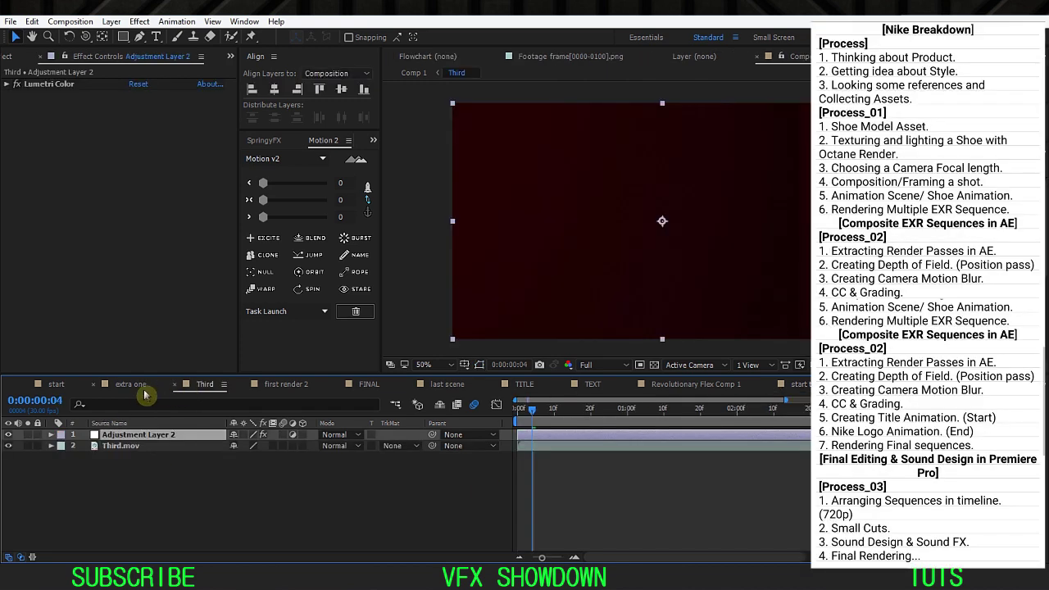
pyautogui.click(151, 447)
pyautogui.click(166, 436)
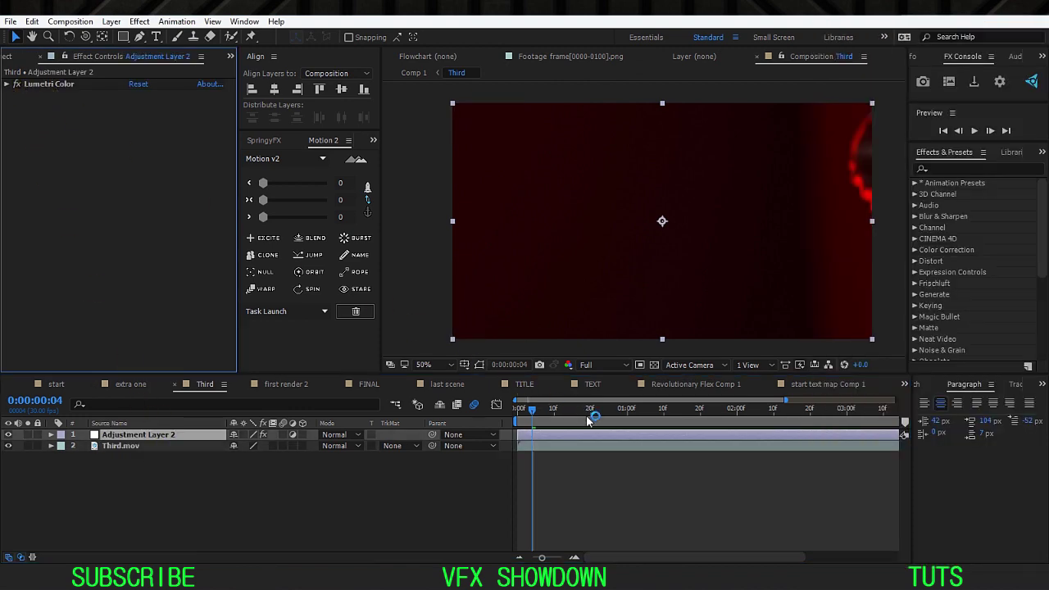
pyautogui.moveTo(590, 412); pyautogui.dragTo(704, 420)
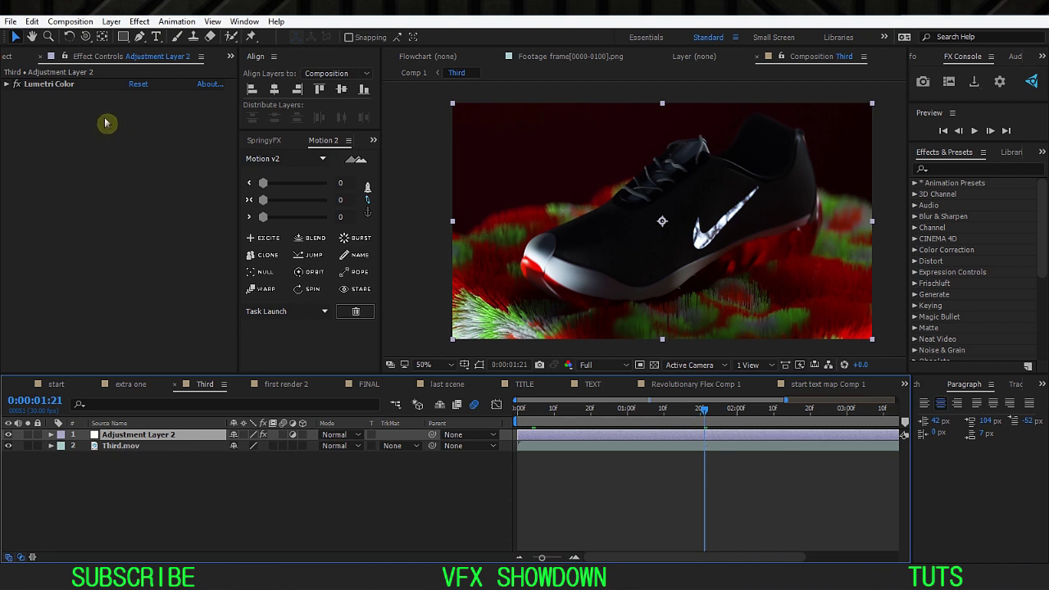
# Step: Compare the shoe with Lumetri Color off and on in the Third composition and examine the effect's correction settings
pyautogui.click(17, 85)
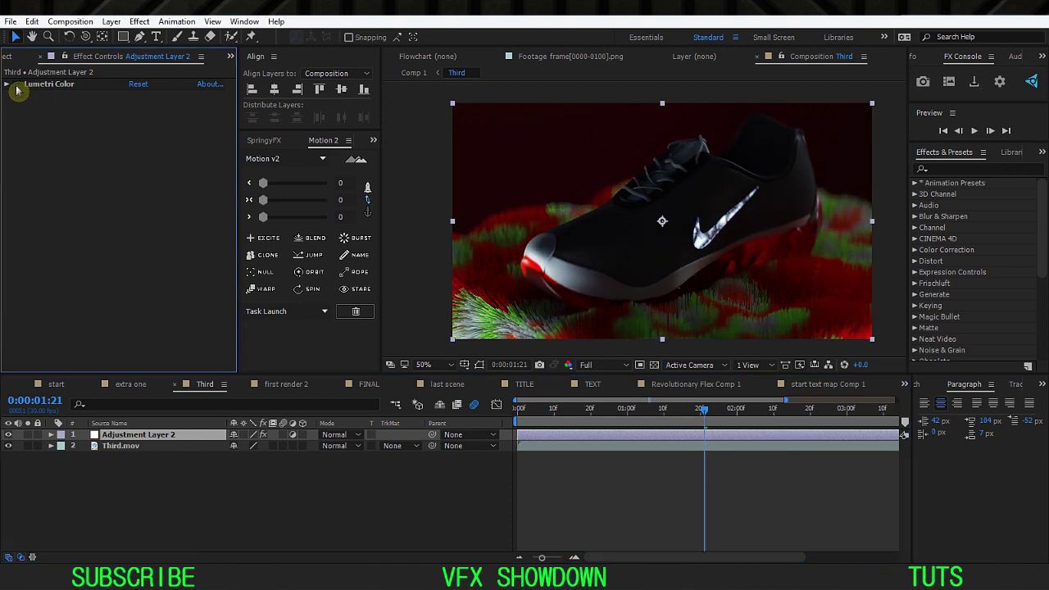
pyautogui.click(154, 446)
pyautogui.click(174, 436)
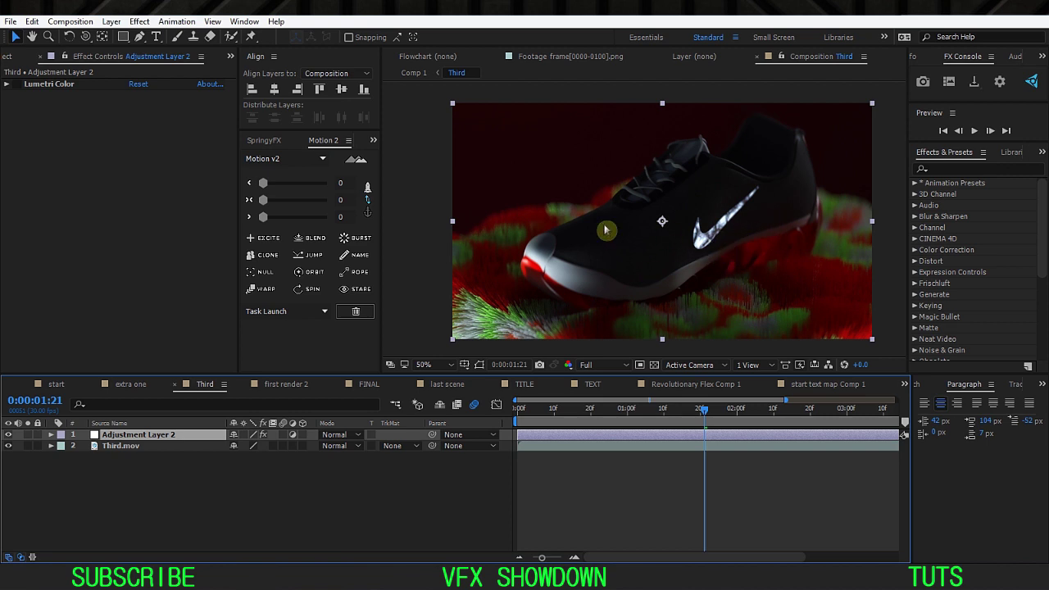
pyautogui.click(15, 85)
pyautogui.click(6, 84)
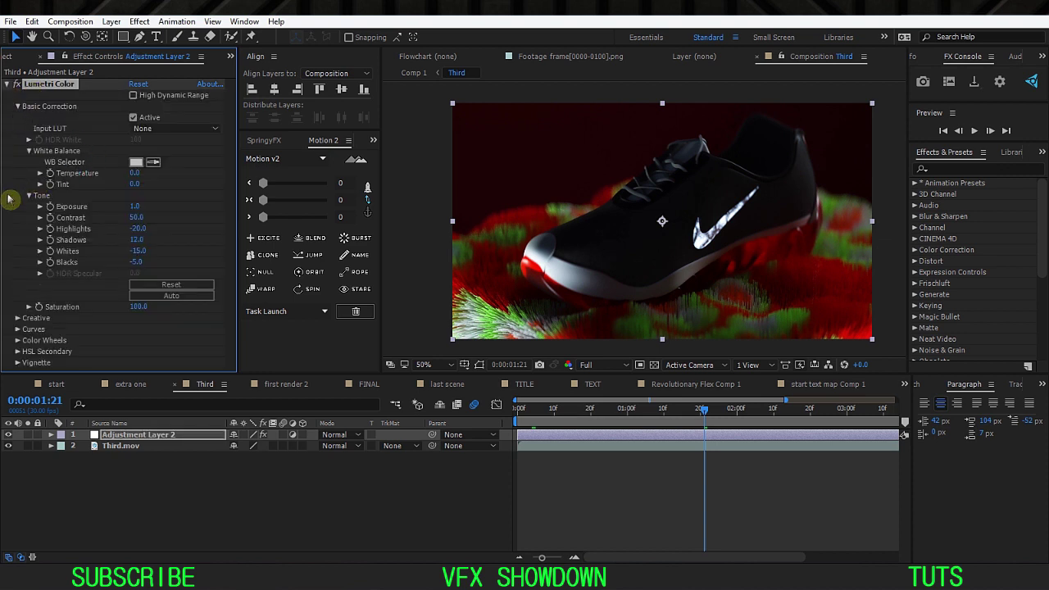
pyautogui.click(7, 85)
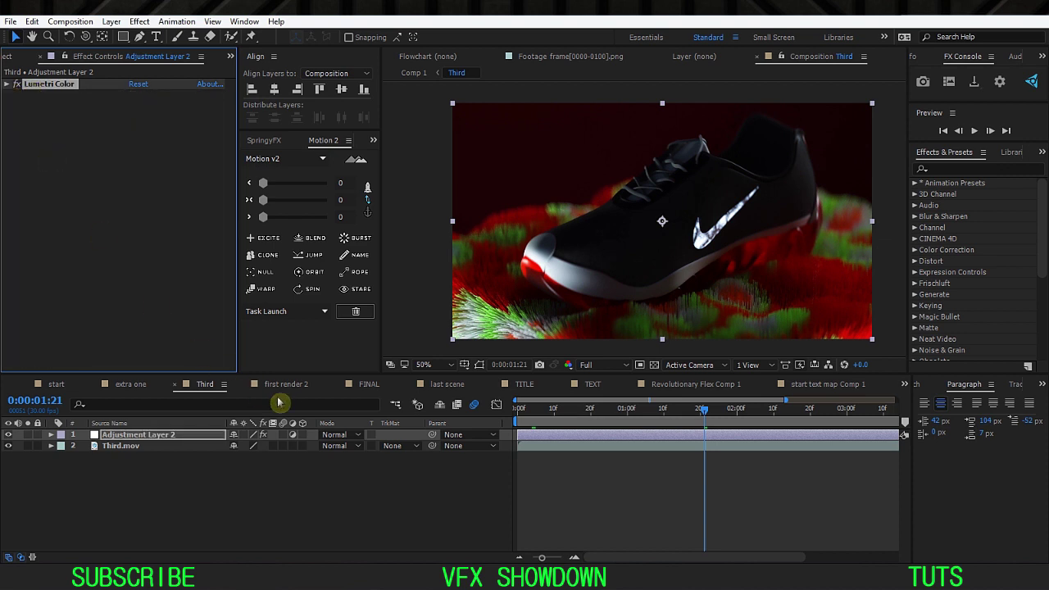
# Step: Open the extra one composition and scrub through the EXTRA[0000-0060].png sequence to 0:00:01:13
pyautogui.click(281, 384)
pyautogui.click(133, 384)
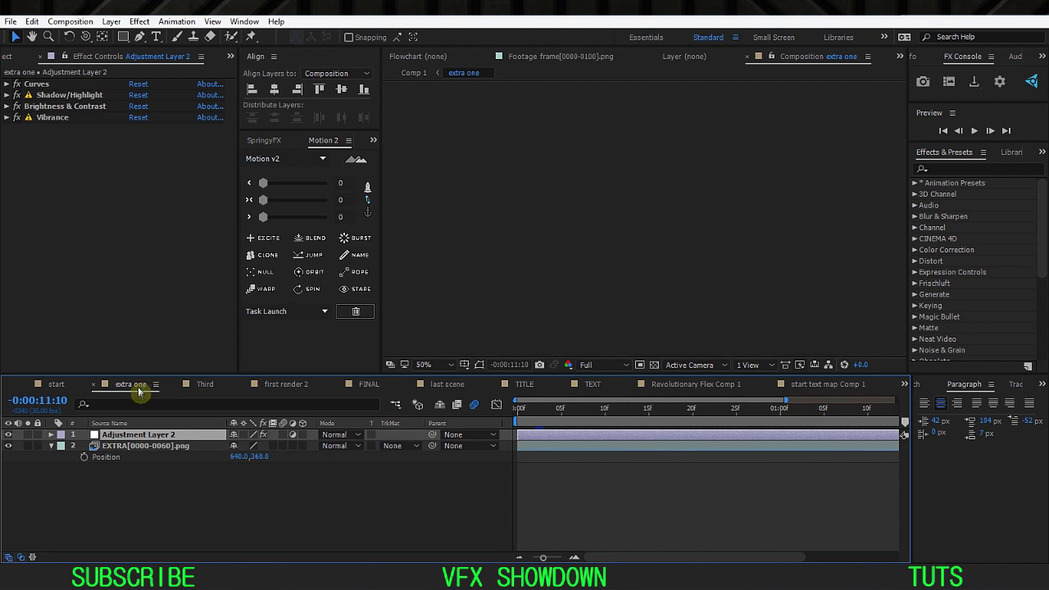
pyautogui.click(137, 446)
pyautogui.click(535, 416)
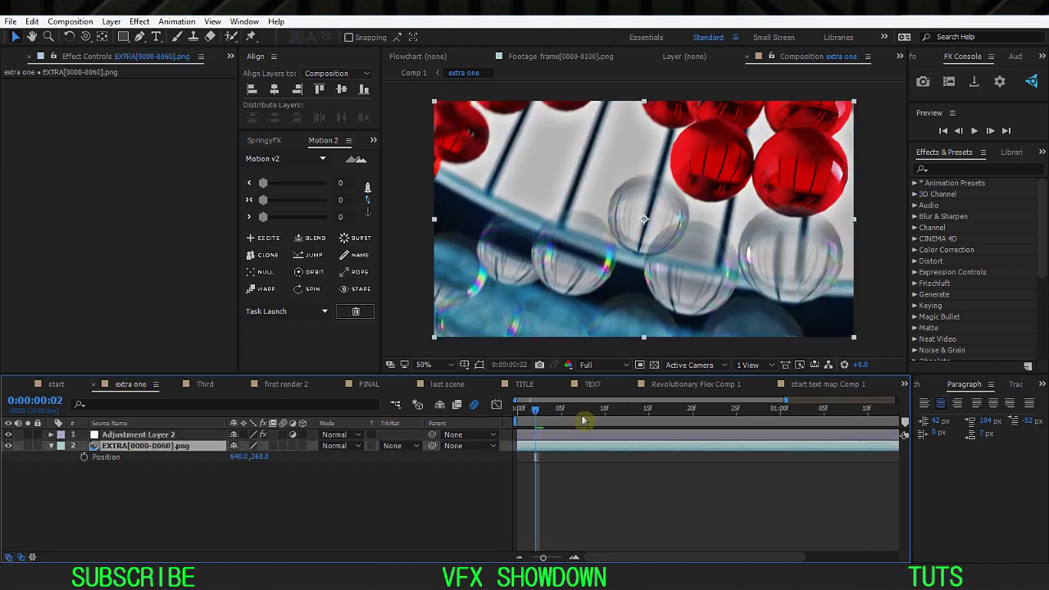
pyautogui.press('Home')
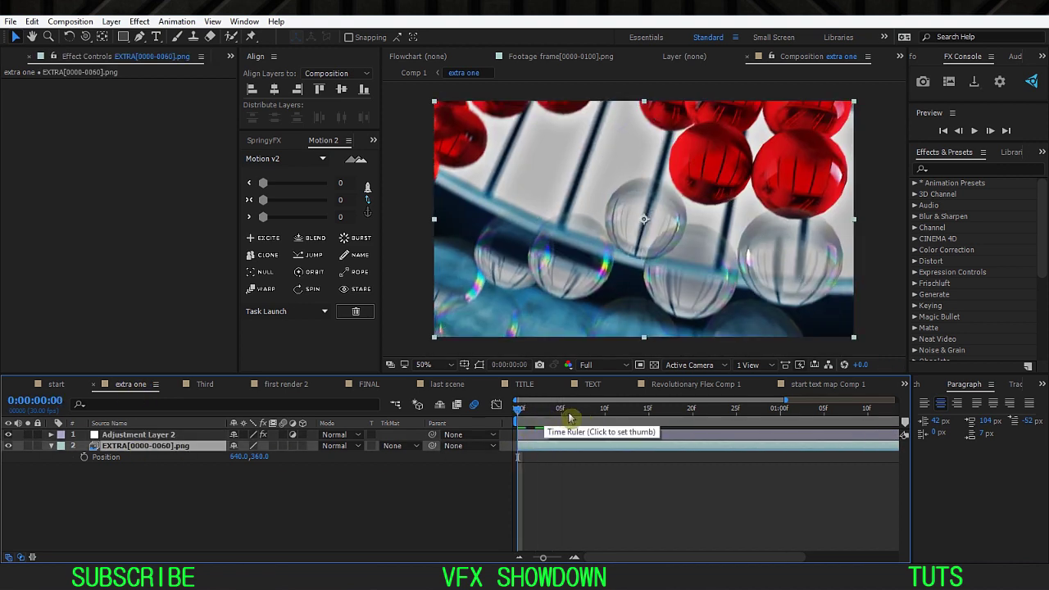
pyautogui.moveTo(570, 418); pyautogui.dragTo(745, 413)
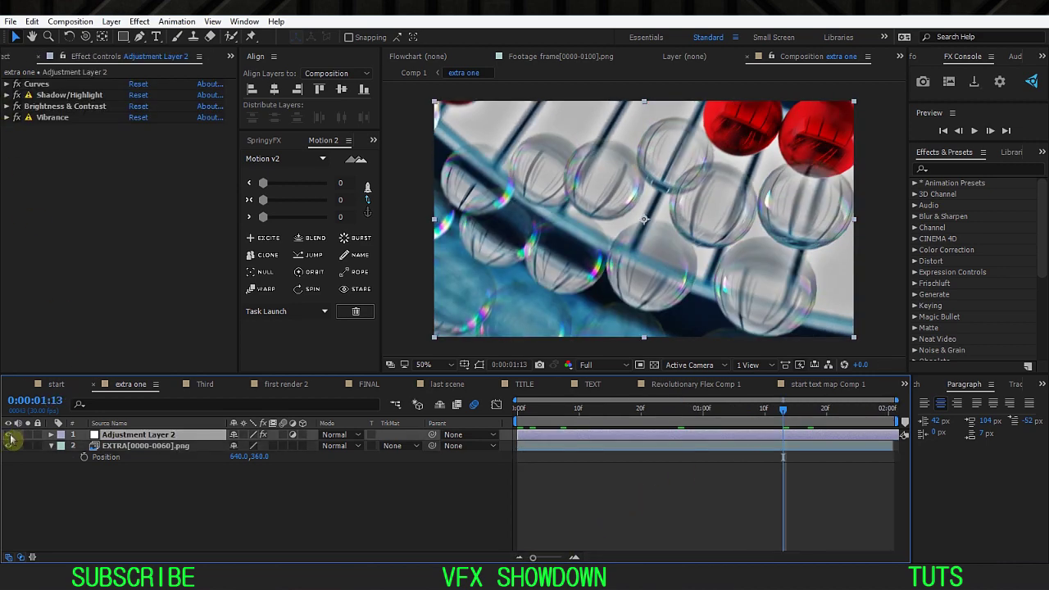
# Step: Compare the extra one composition with Adjustment Layer 2 hidden and shown, and select Adjustment Layer 2 in the start composition
pyautogui.click(9, 435)
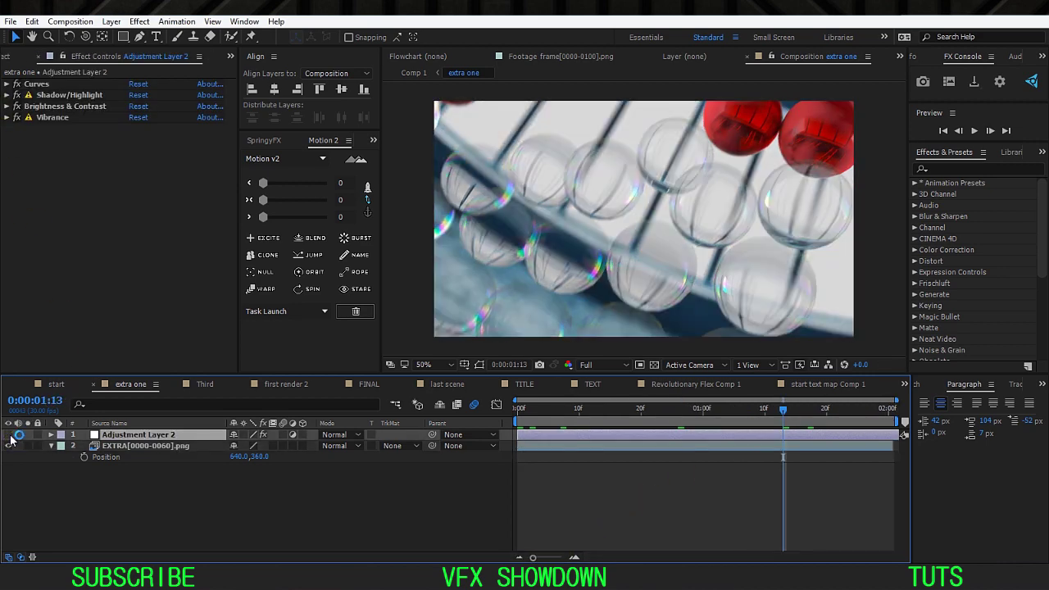
pyautogui.click(10, 436)
pyautogui.click(10, 436)
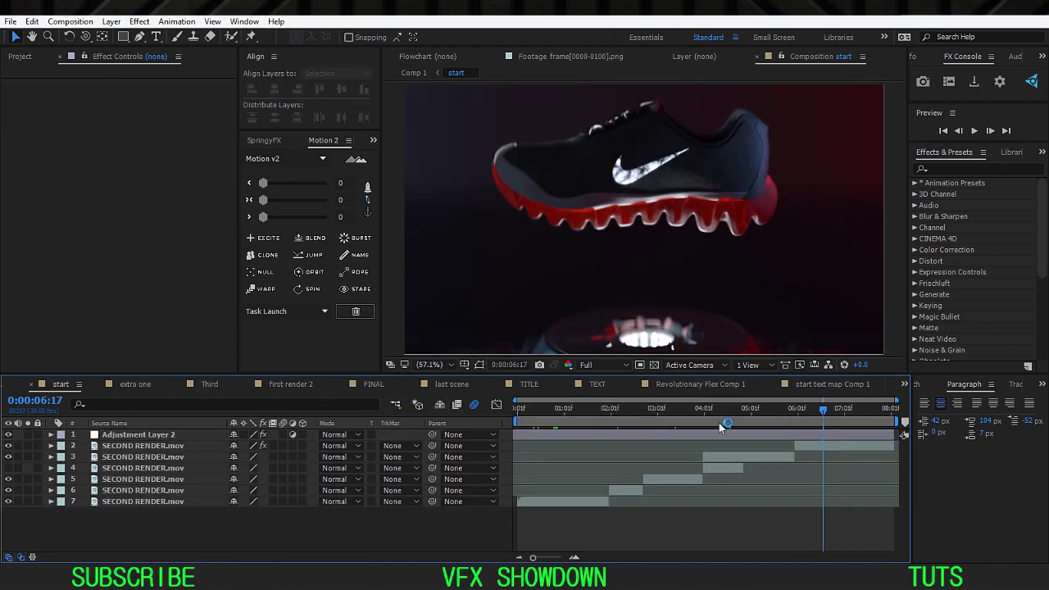
pyautogui.click(214, 435)
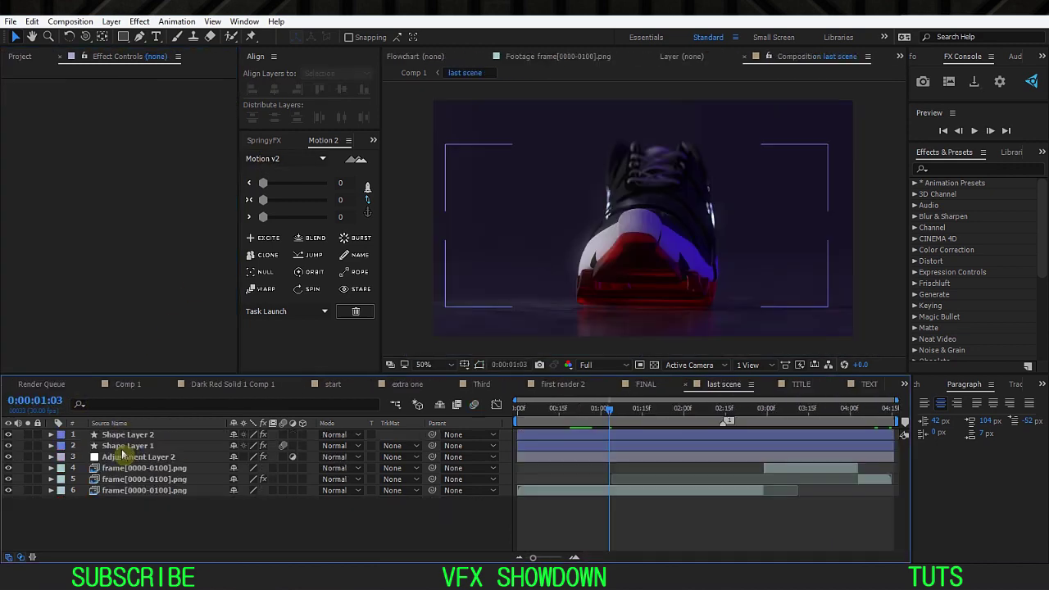
# Step: Compare the last scene composition with Adjustment Layer 2 hidden and shown, moving from 0:00:01:03 to 0:00:02:06
pyautogui.click(123, 456)
pyautogui.click(7, 84)
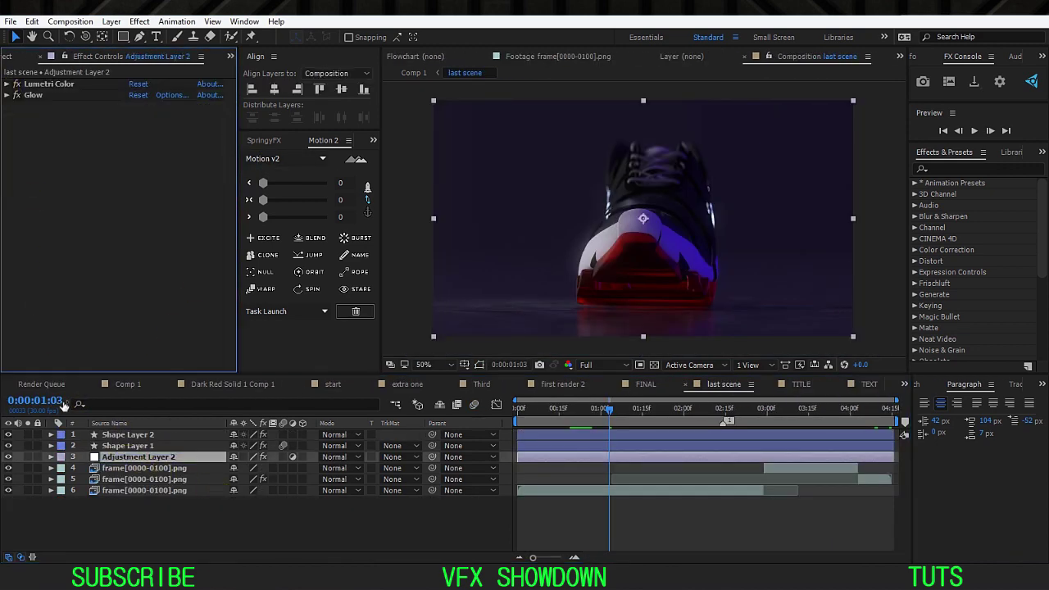
pyautogui.click(9, 459)
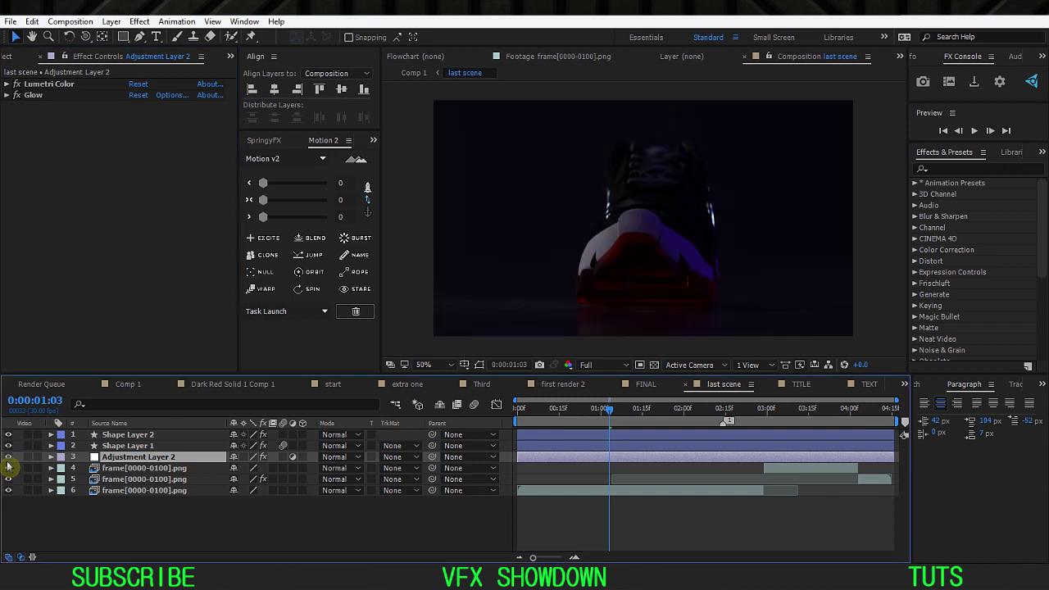
pyautogui.click(9, 460)
pyautogui.click(9, 460)
pyautogui.click(8, 460)
pyautogui.click(8, 461)
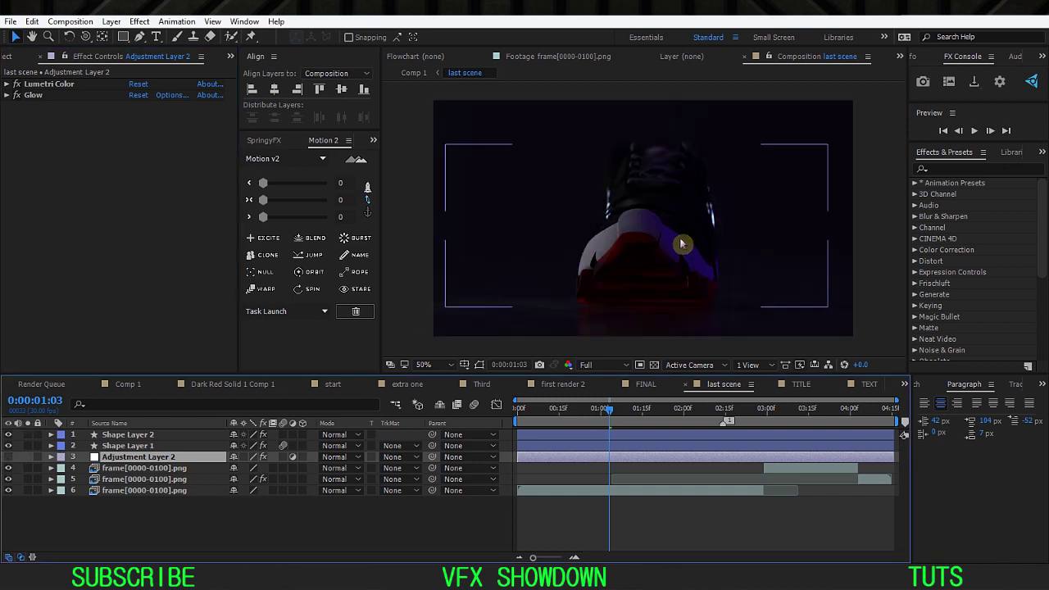
pyautogui.press('space')
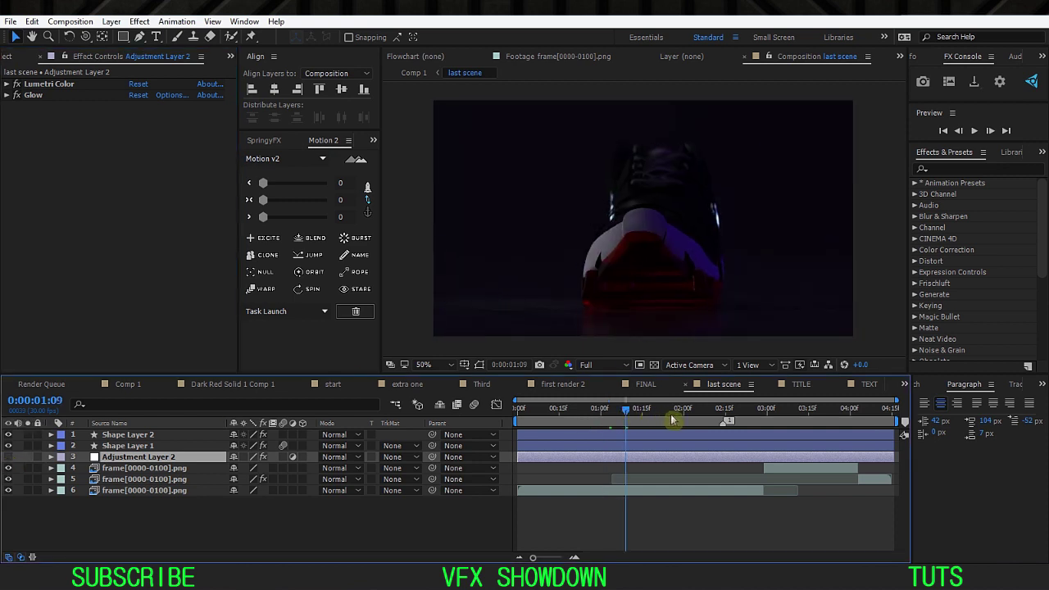
pyautogui.click(10, 460)
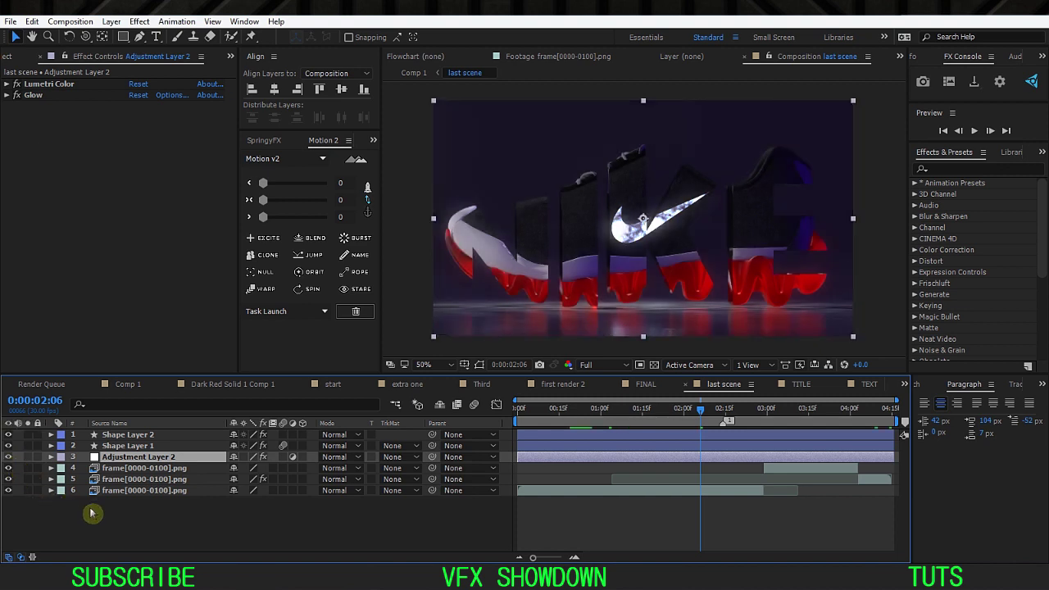
# Step: Compare the NIKE shoe lettering at 0:00:02:06 with Adjustment Layer 2's Glow effect off and on
pyautogui.click(17, 96)
pyautogui.click(16, 95)
pyautogui.click(16, 95)
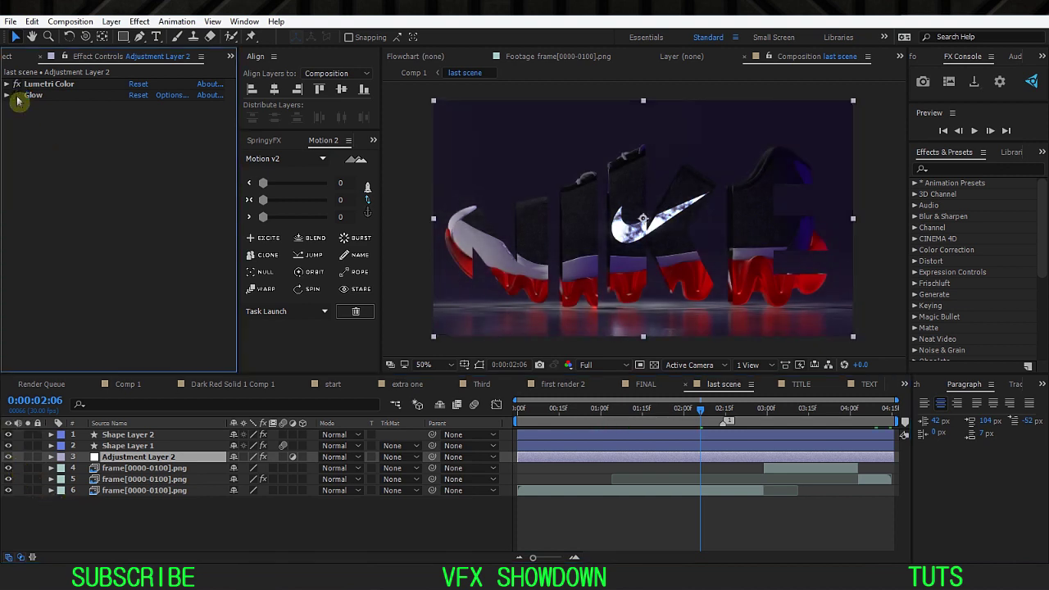
pyautogui.click(16, 95)
pyautogui.click(17, 95)
pyautogui.click(16, 95)
# Step: Compare the NIKE shoe lettering at 0:00:02:06 with Adjustment Layer 2's Lumetri Color effect off and on
pyautogui.click(16, 84)
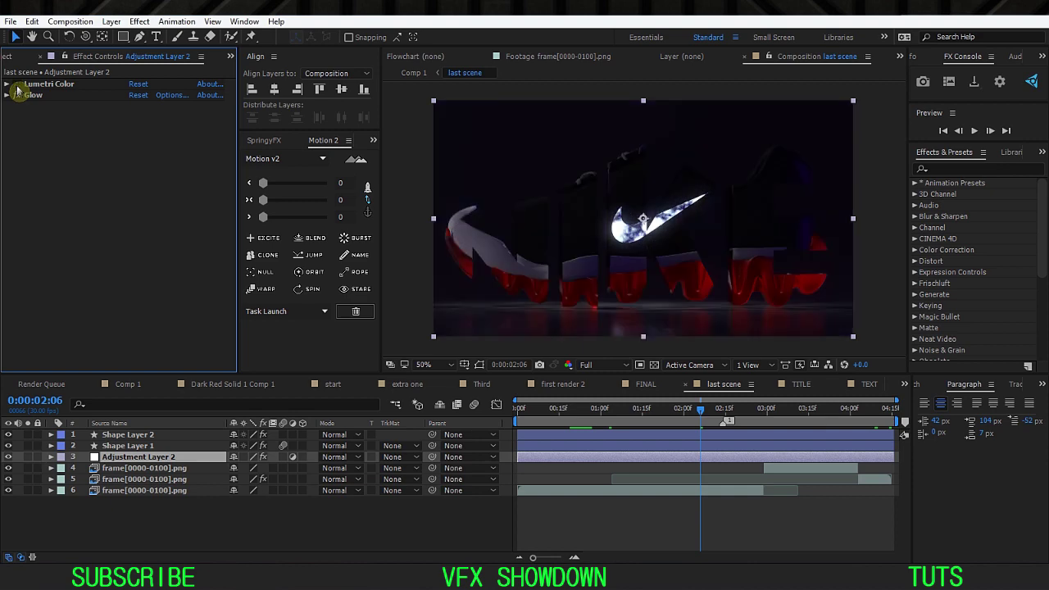
pyautogui.click(16, 84)
pyautogui.click(17, 84)
pyautogui.click(17, 85)
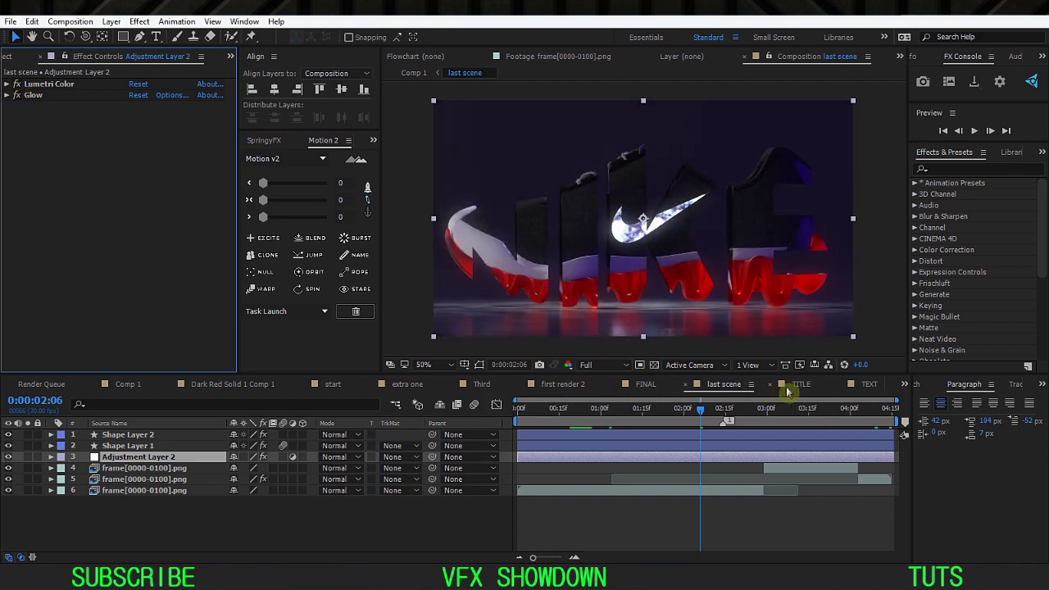
# Step: View the TEXT and TITLE compositions and set the TITLE viewer magnification to Fit up to 100%
pyautogui.click(856, 384)
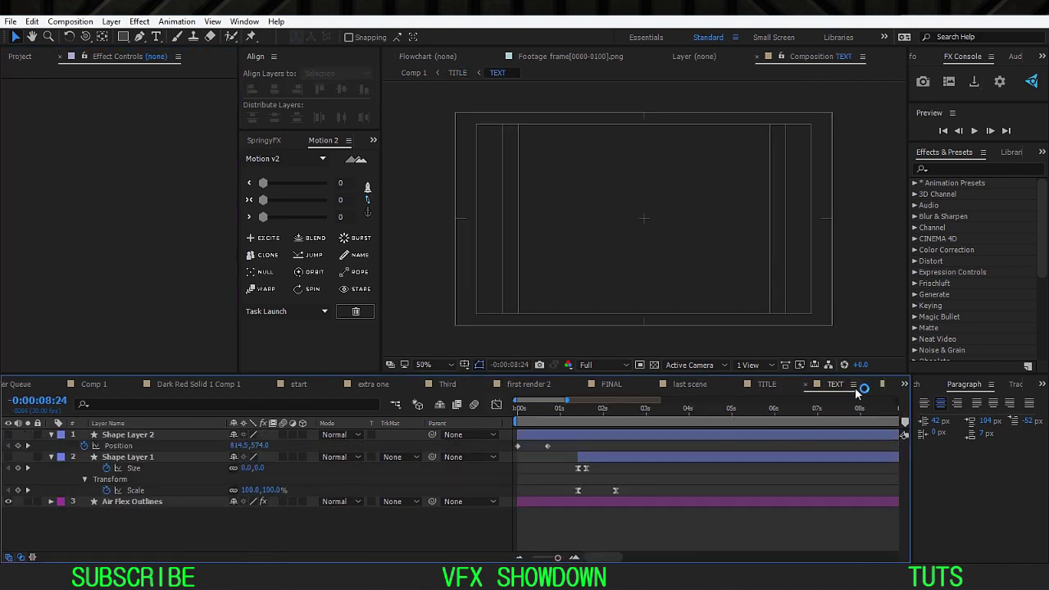
pyautogui.click(884, 391)
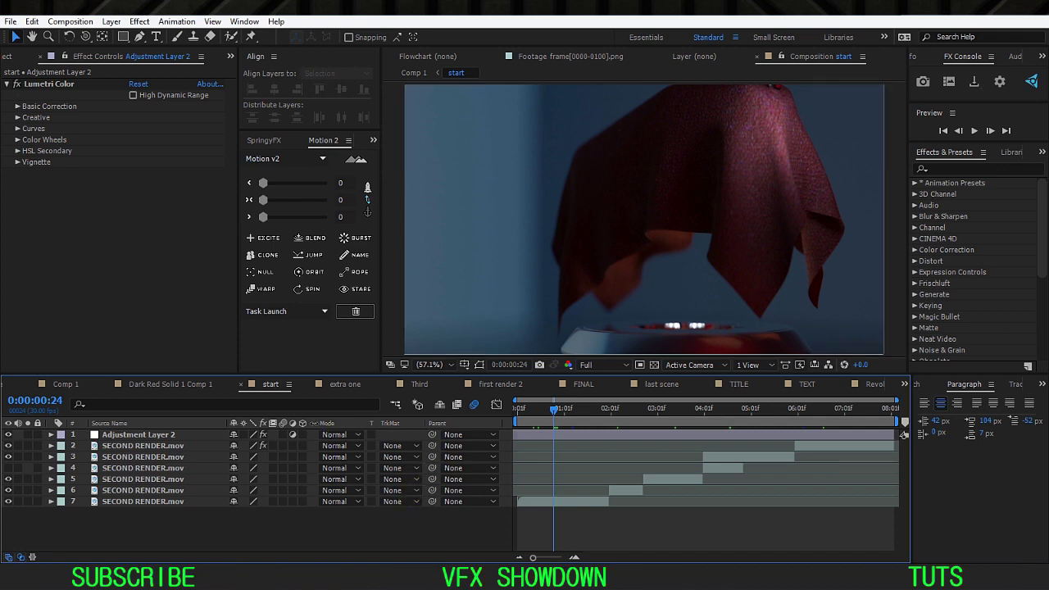
pyautogui.click(738, 383)
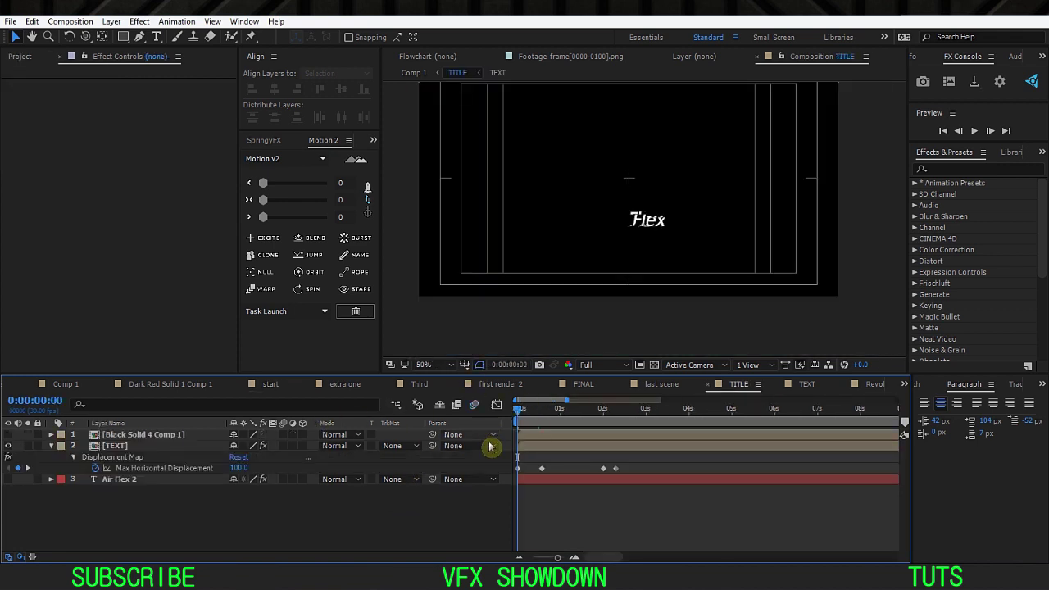
pyautogui.click(438, 368)
pyautogui.click(452, 143)
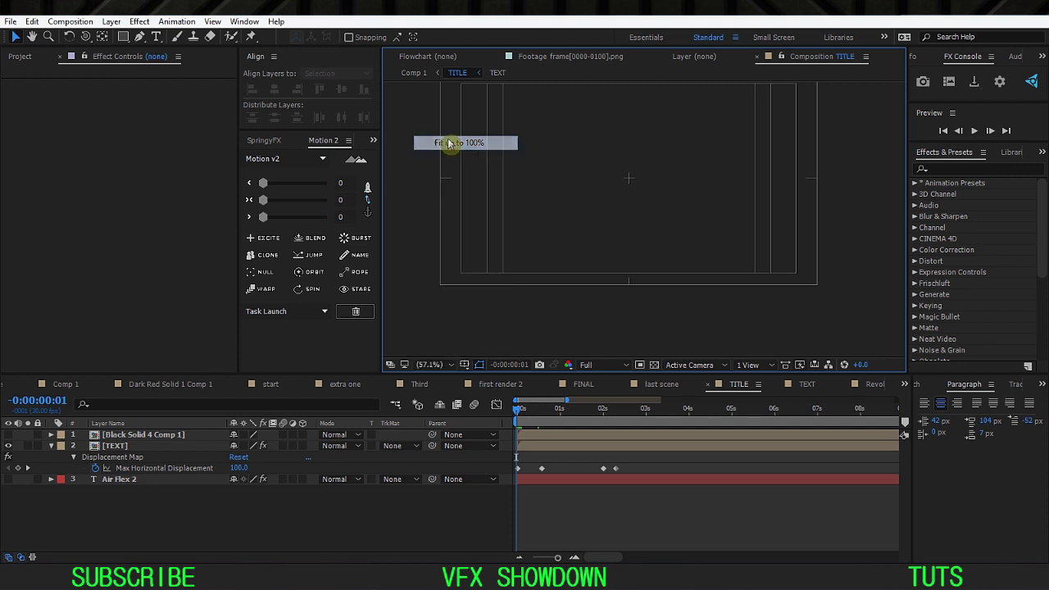
# Step: Preview the Air Flex title animation in the TITLE composition and return the playhead to the start
pyautogui.click(491, 501)
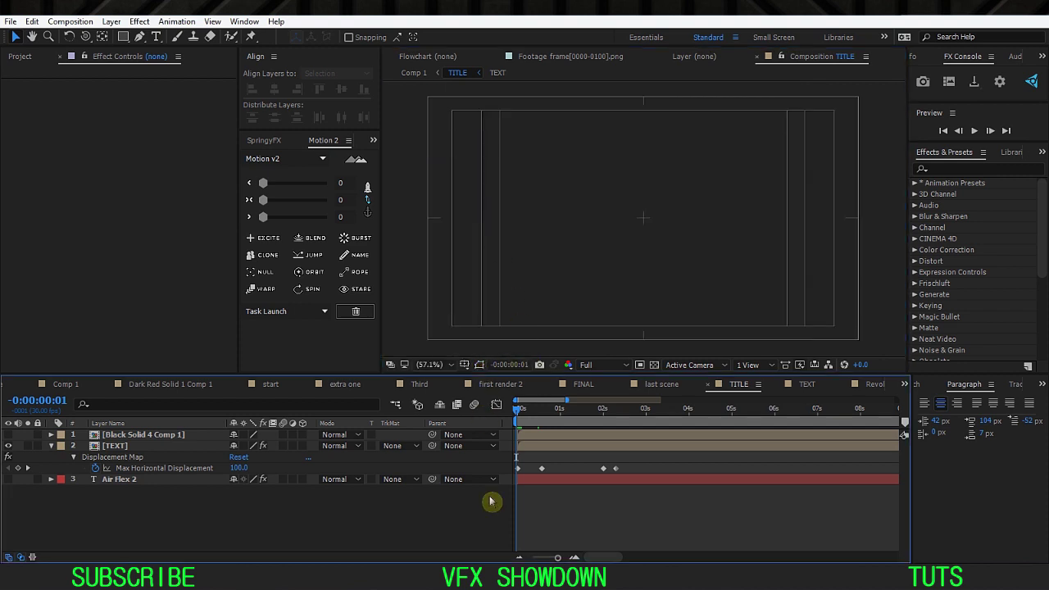
pyautogui.press('space')
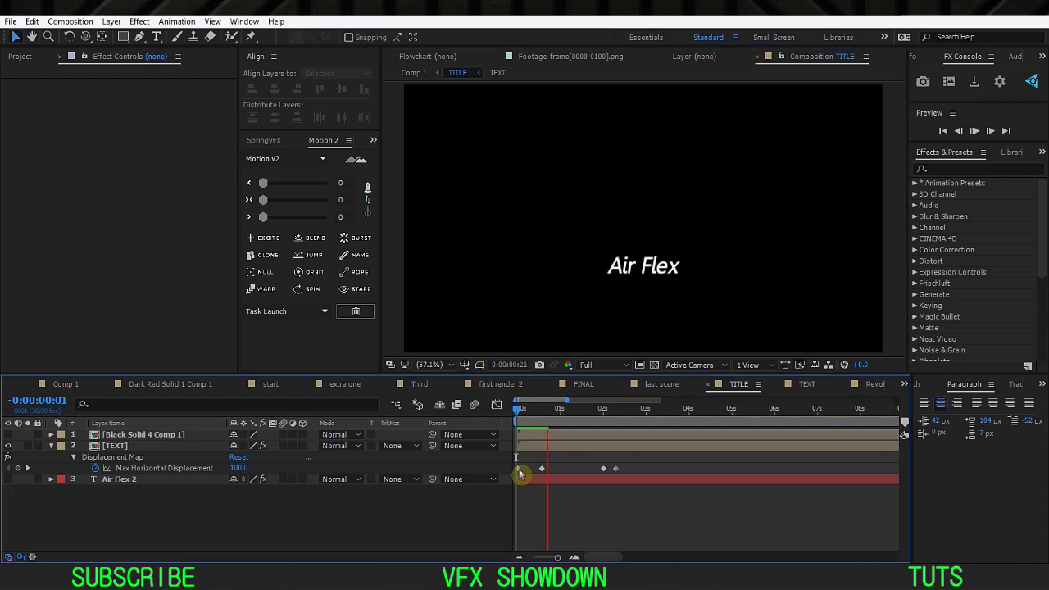
pyautogui.moveTo(515, 425)
pyautogui.mouseDown()
pyautogui.moveTo(598, 418)
pyautogui.moveTo(518, 418)
pyautogui.mouseUp()
# Step: Preview the REVOLUTION of FLEX title animation in Revolutionary Flex Comp 1 and return the playhead to the start
pyautogui.click(799, 384)
pyautogui.click(875, 384)
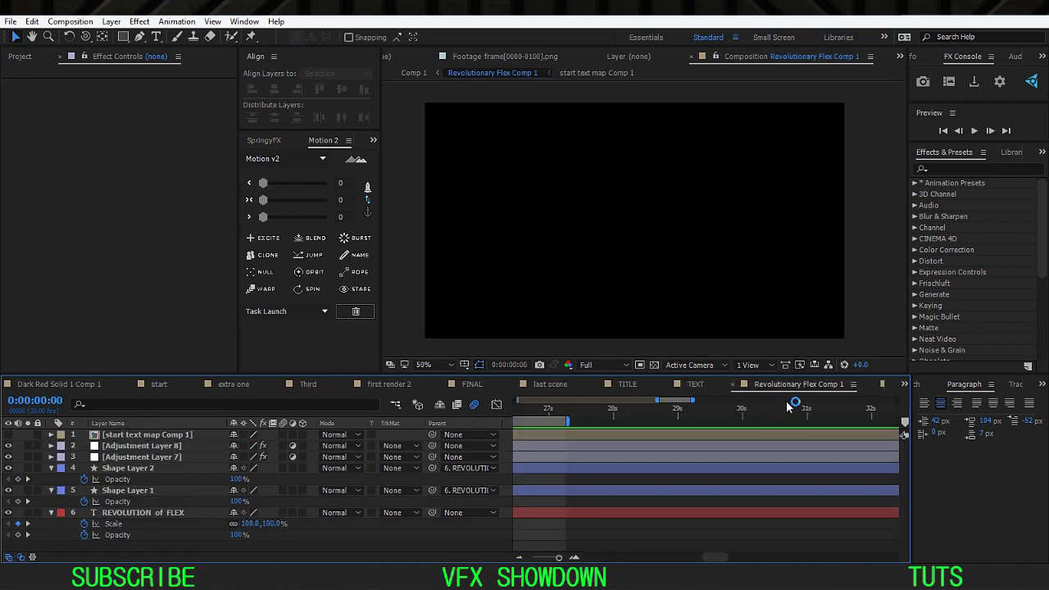
pyautogui.moveTo(552, 536); pyautogui.dragTo(821, 462, button='middle')
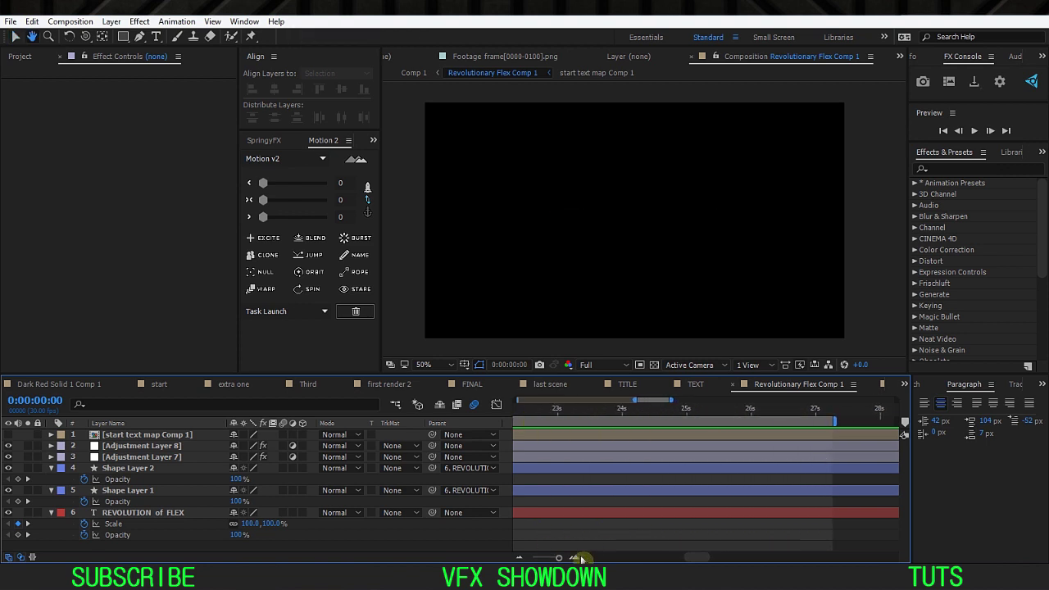
pyautogui.moveTo(561, 558); pyautogui.dragTo(532, 558)
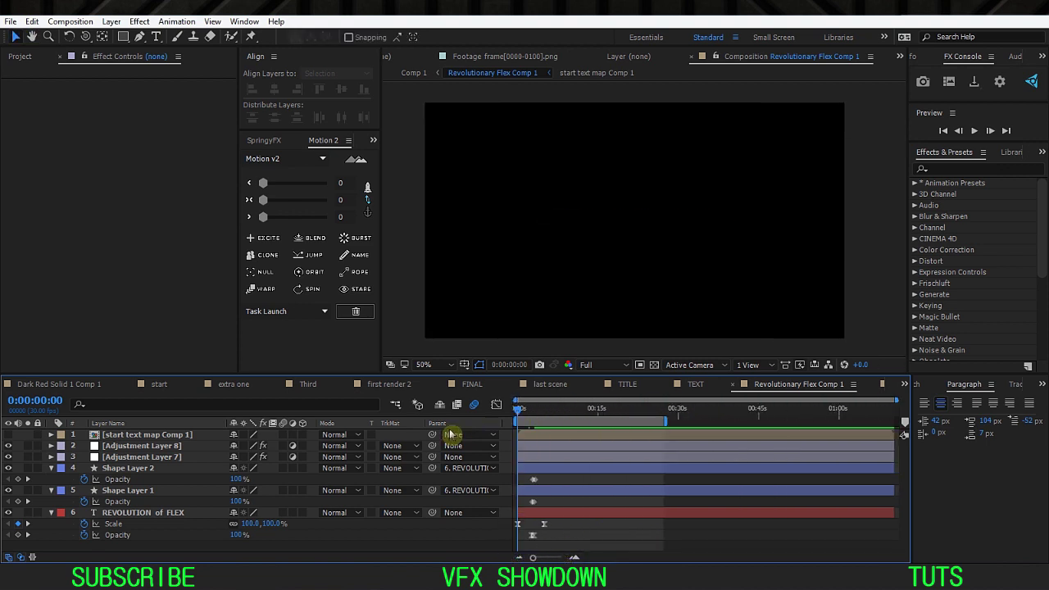
pyautogui.press('=')
pyautogui.press('=')
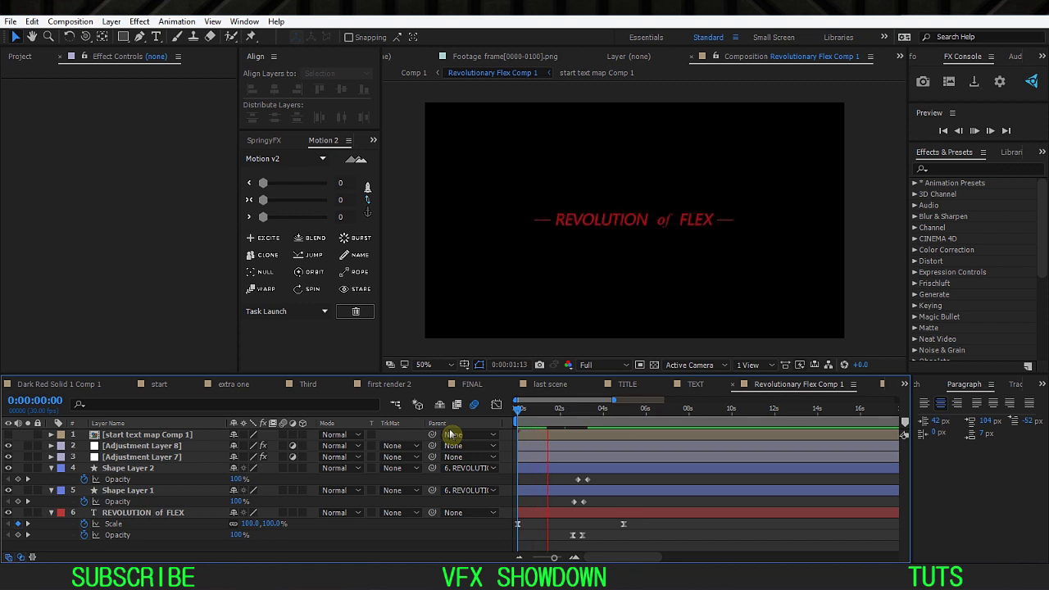
pyautogui.moveTo(577, 411); pyautogui.dragTo(508, 352)
# Step: Collapse the revealed layer keyframes and open the nested start text map Comp 1 to scrub through it
pyautogui.press('u')
pyautogui.click(154, 415)
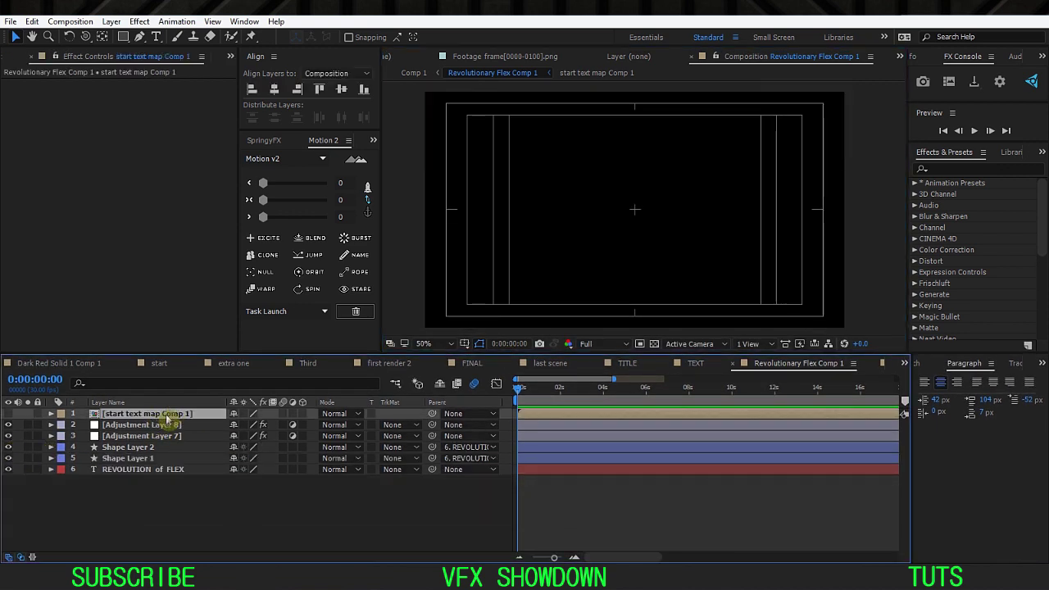
pyautogui.doubleClick(173, 415)
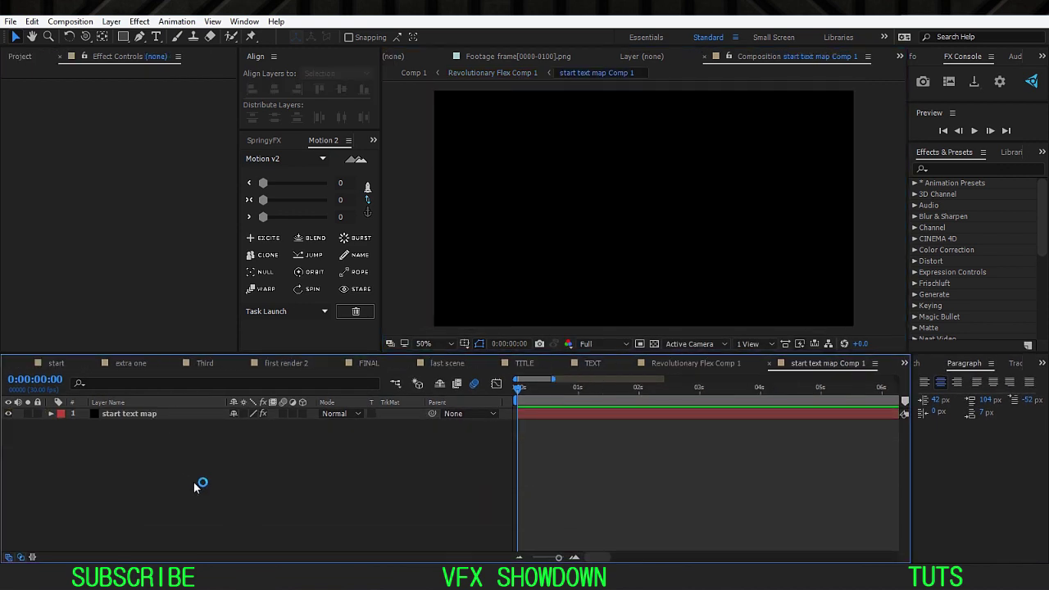
pyautogui.moveTo(533, 399); pyautogui.dragTo(563, 397)
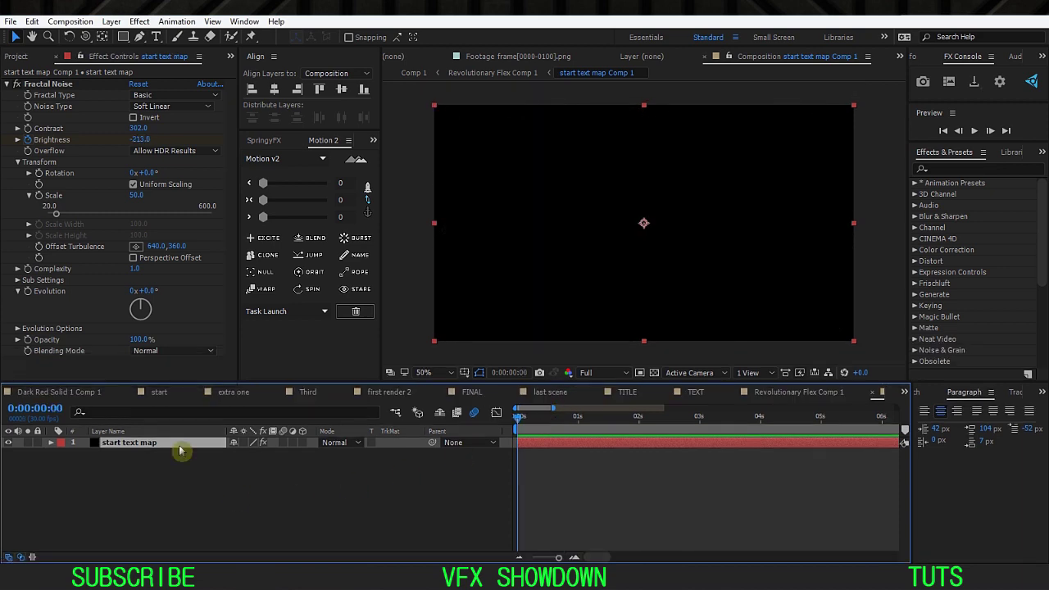
# Step: Reveal the start text map layer's Brightness keyframes and examine how its Fractal Noise effect animates
pyautogui.press('u')
pyautogui.click(546, 425)
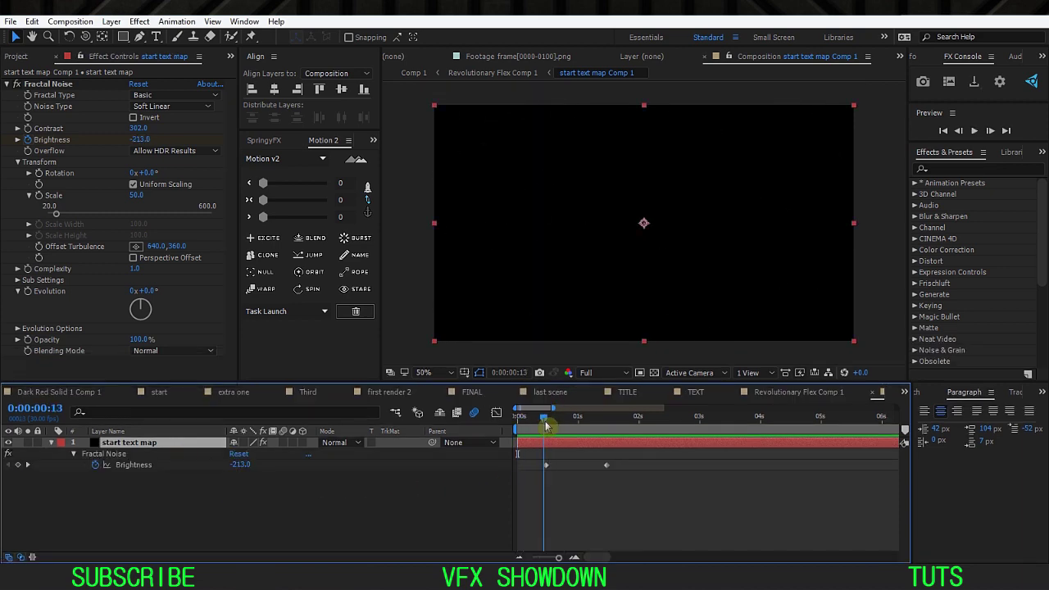
pyautogui.moveTo(546, 426); pyautogui.dragTo(604, 427)
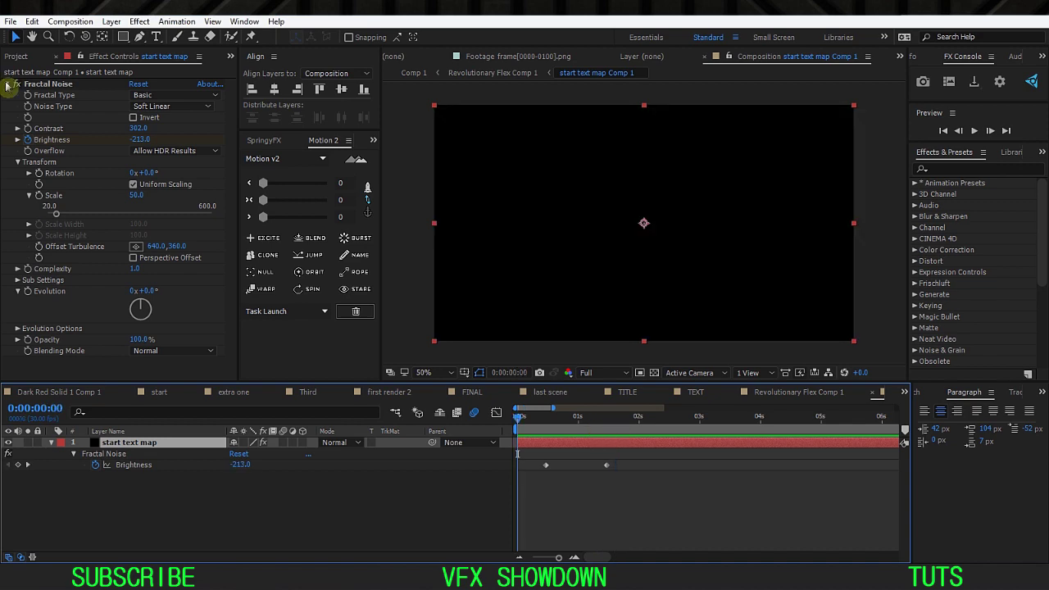
pyautogui.click(8, 84)
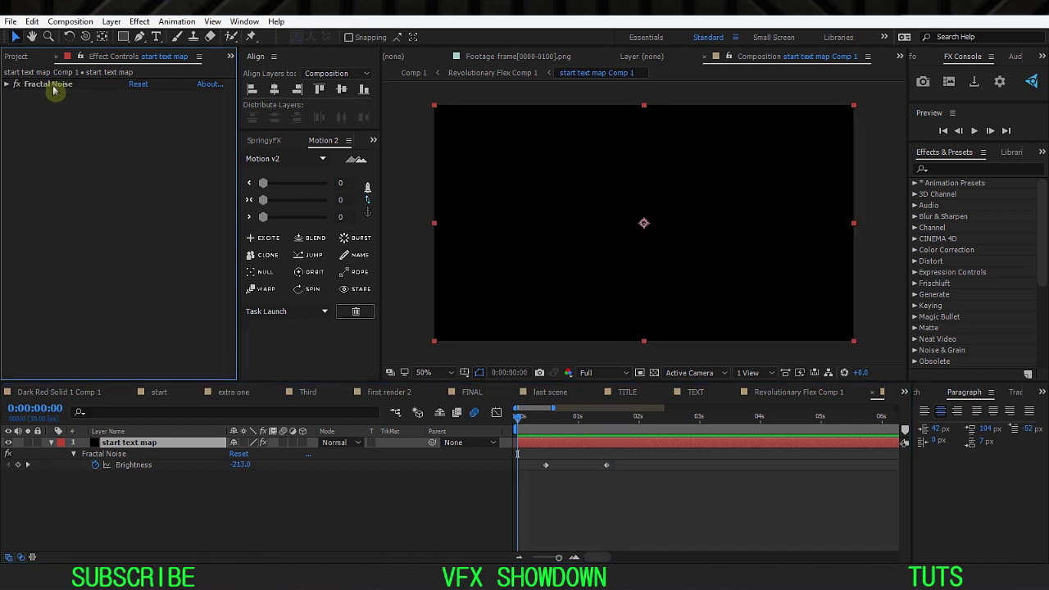
pyautogui.click(53, 85)
pyautogui.click(8, 84)
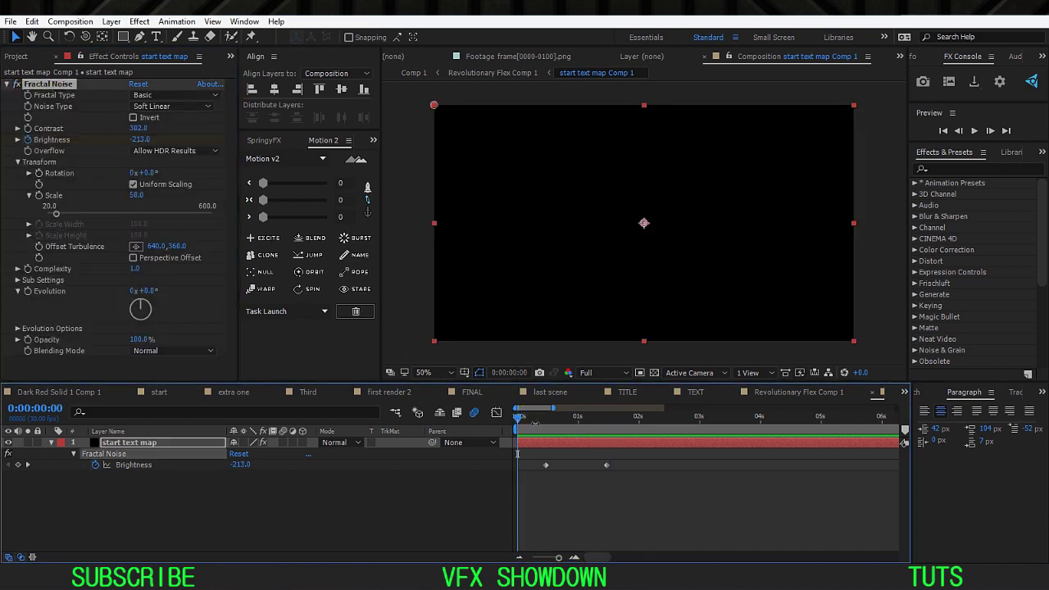
# Step: Return to Revolutionary Flex Comp 1 and view the effect on Adjustment Layer 7
pyautogui.click(431, 494)
pyautogui.press('Tab')
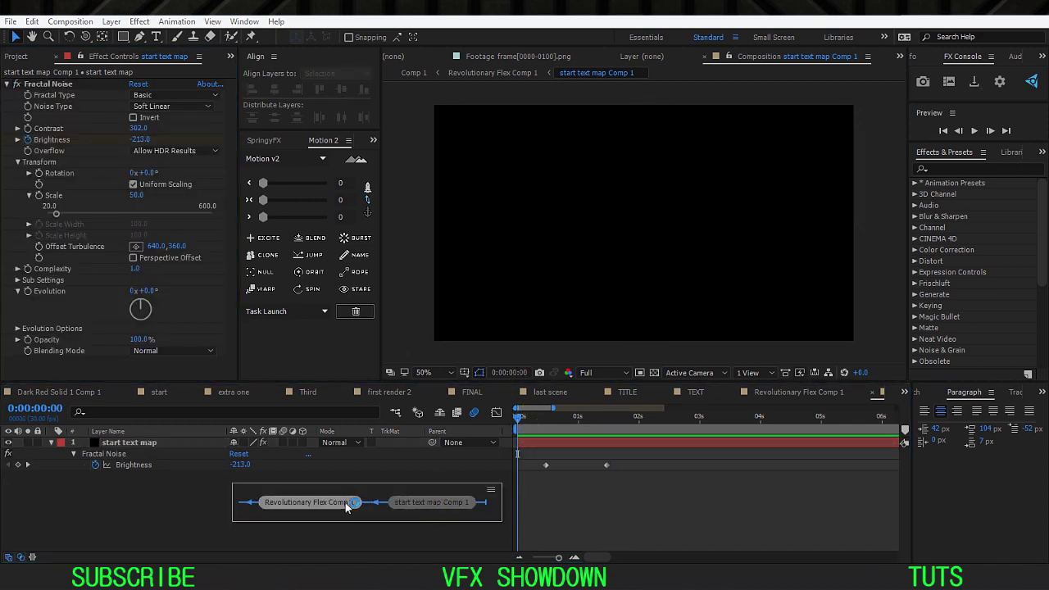
pyautogui.click(303, 501)
pyautogui.click(129, 464)
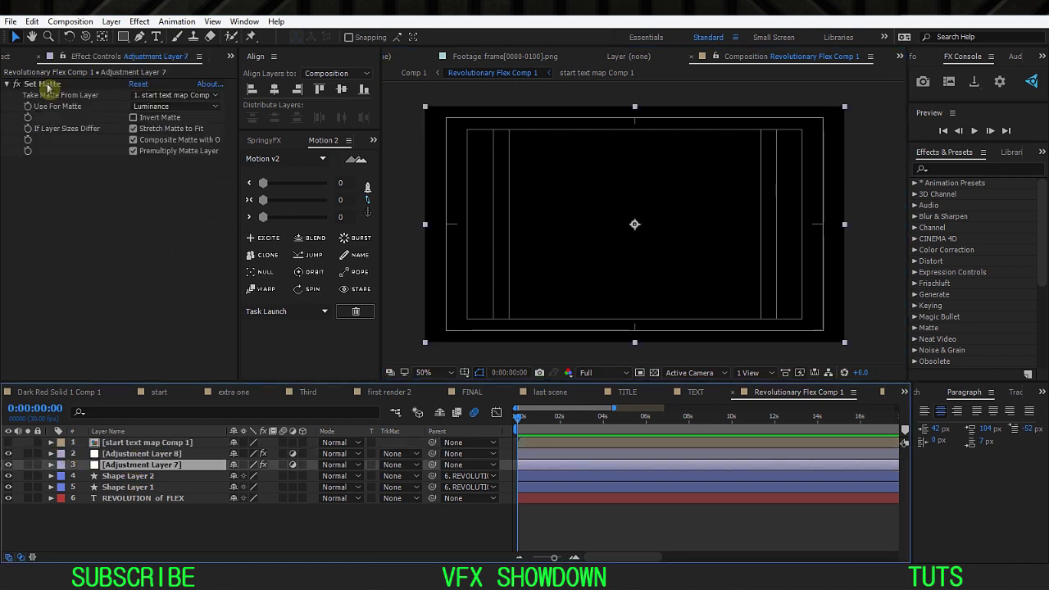
# Step: Hide Adjustment Layer 7 and Adjustment Layer 8 in Revolutionary Flex Comp 1
pyautogui.click(8, 464)
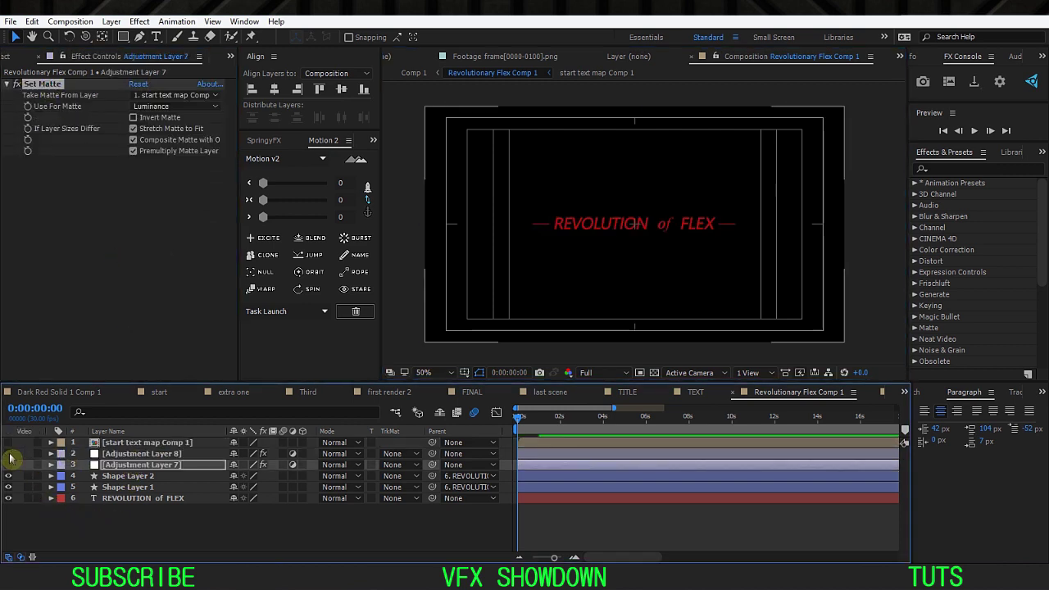
pyautogui.click(8, 454)
pyautogui.click(148, 524)
# Step: Examine the line shapes beside the title by selecting the shape layers and viewing Shape Layer 1 alone
pyautogui.click(128, 476)
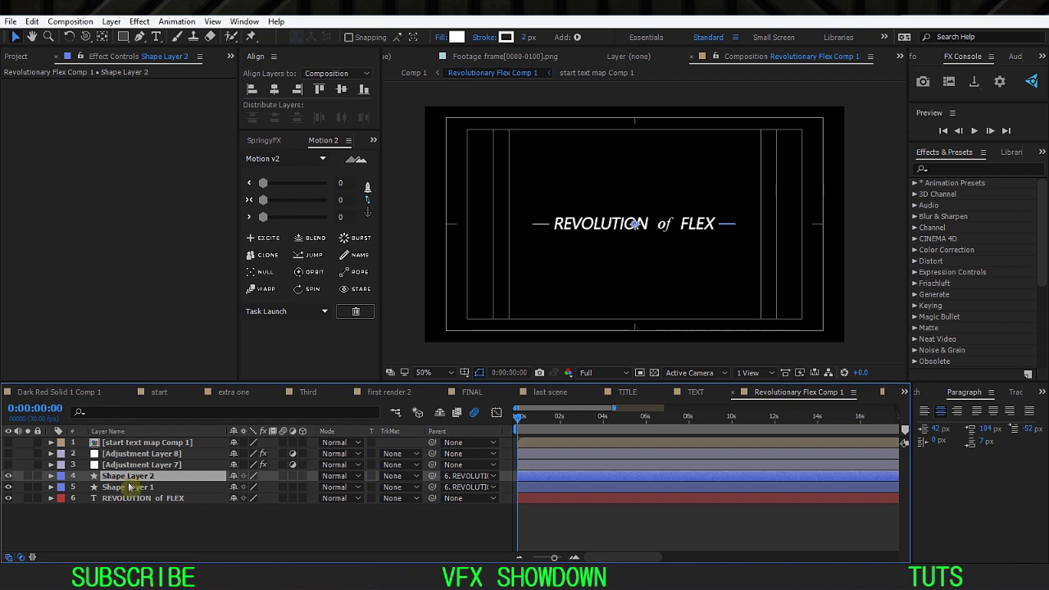
pyautogui.click(129, 486)
pyautogui.click(132, 476)
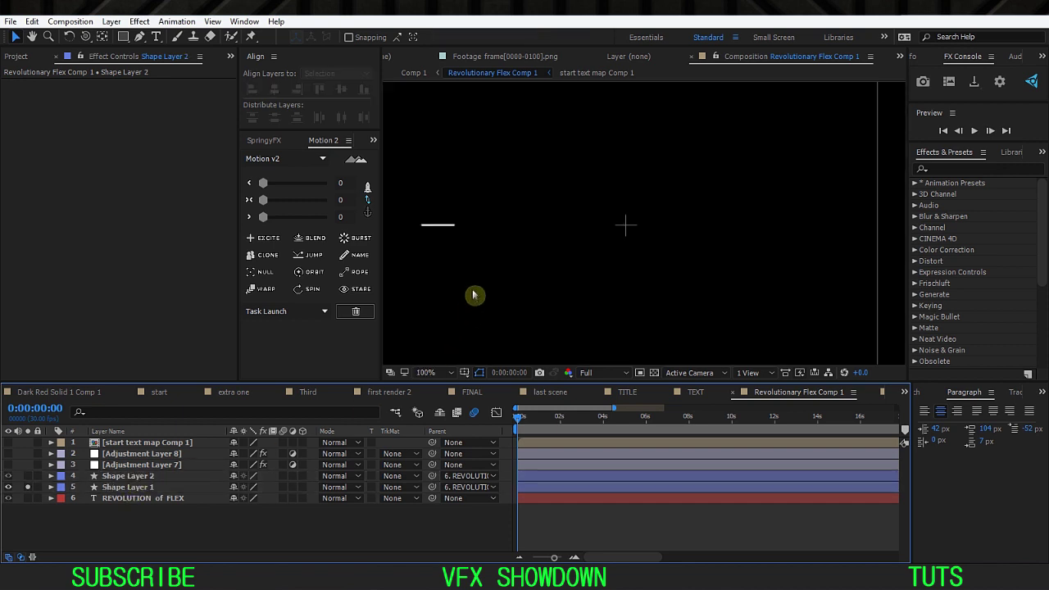
pyautogui.scroll(-1, 473, 295)
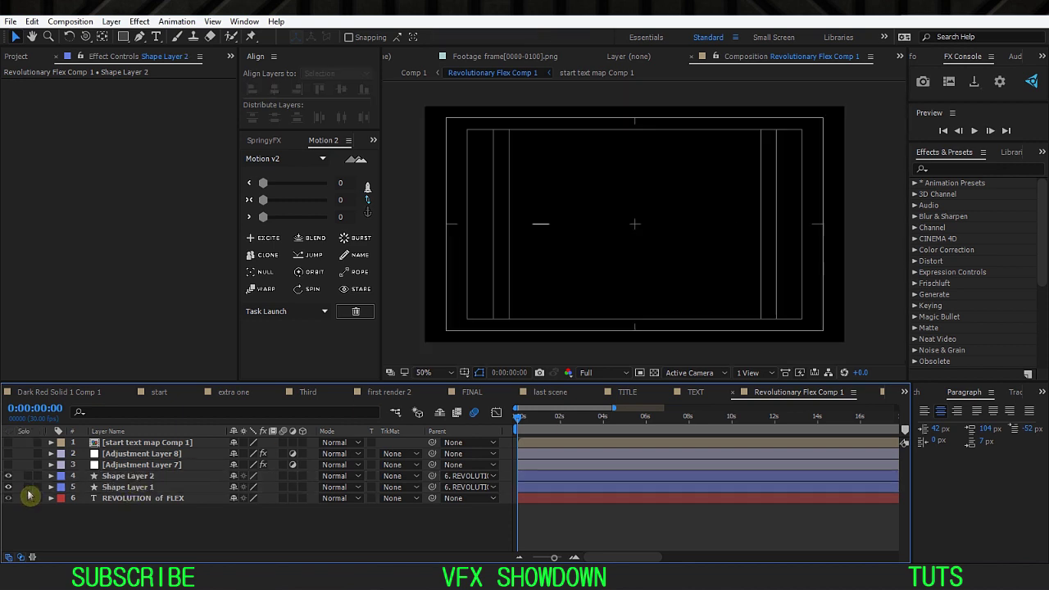
# Step: Solo the REVOLUTION of FLEX text layer and scrub through its animation back to the start
pyautogui.click(28, 497)
pyautogui.click(116, 500)
pyautogui.click(601, 422)
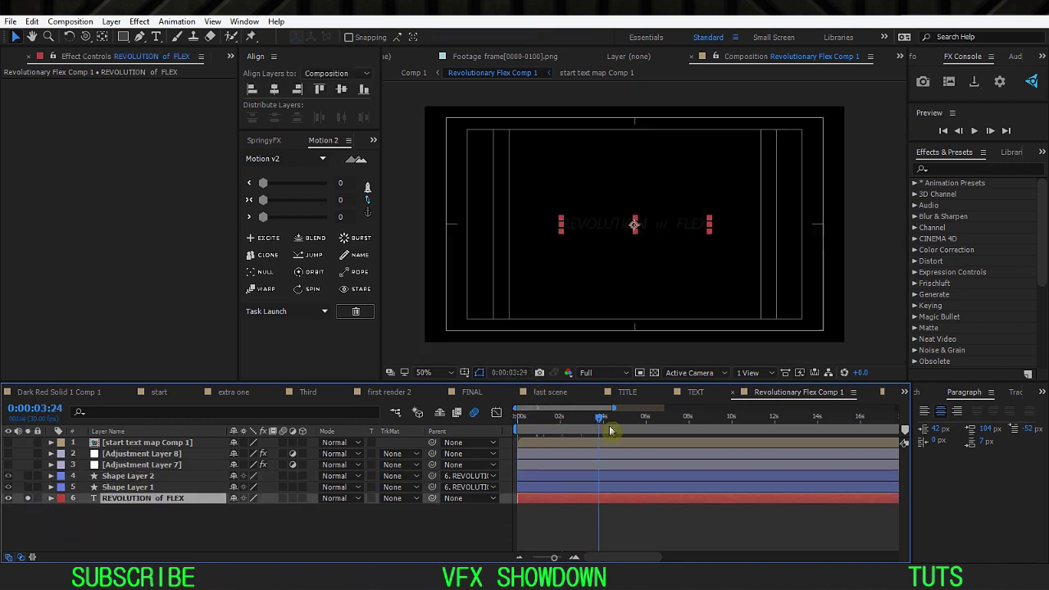
pyautogui.moveTo(610, 429); pyautogui.dragTo(437, 528)
# Step: Reveal the text layer's Scale and Opacity keyframes and scrub its scaling animation up to 0:00:04:29
pyautogui.click(212, 512)
pyautogui.click(154, 501)
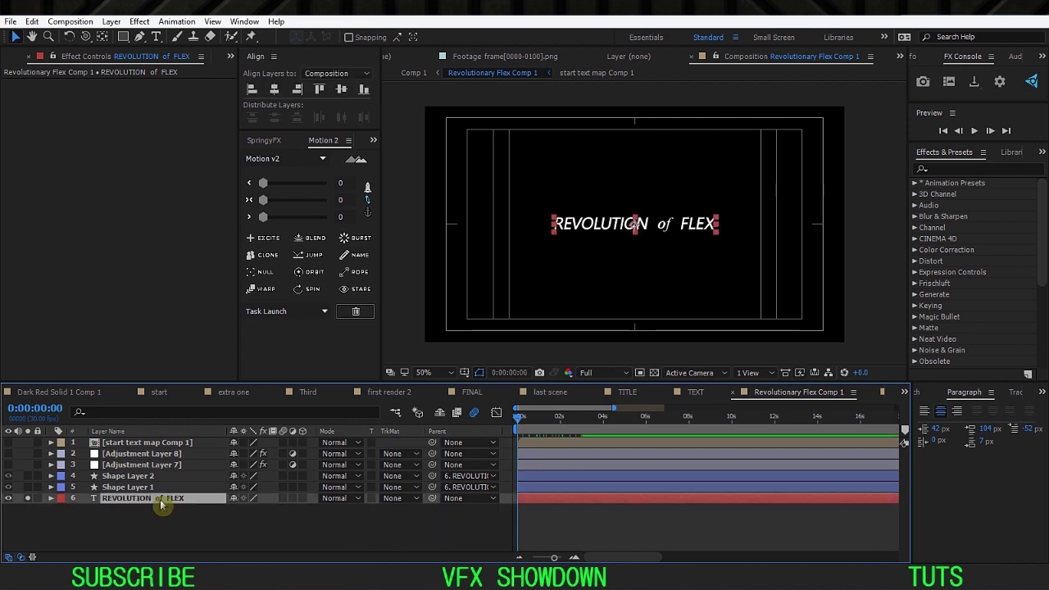
pyautogui.press('u')
pyautogui.click(454, 534)
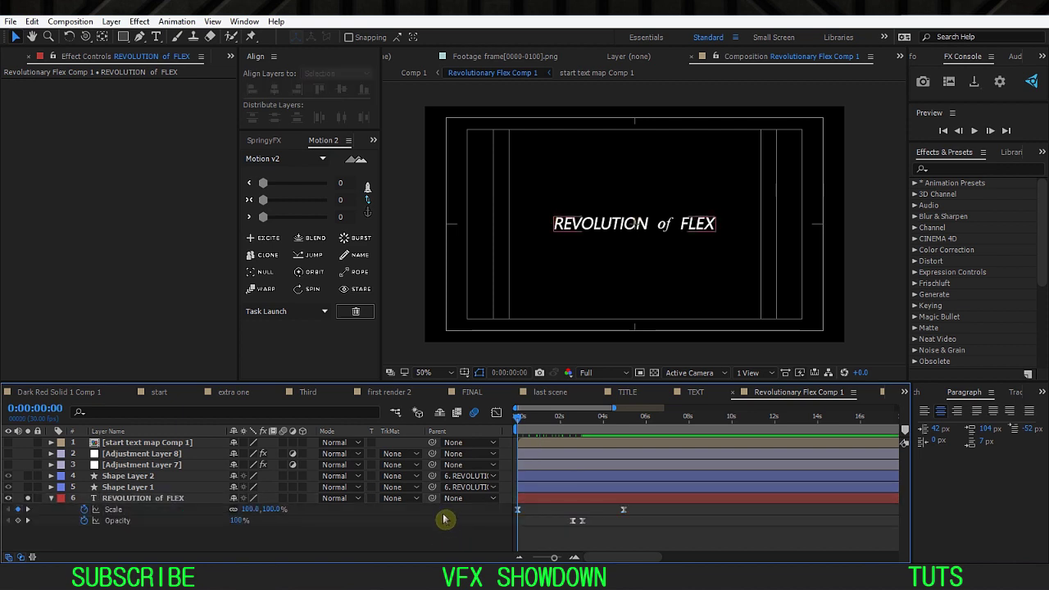
pyautogui.press("'")
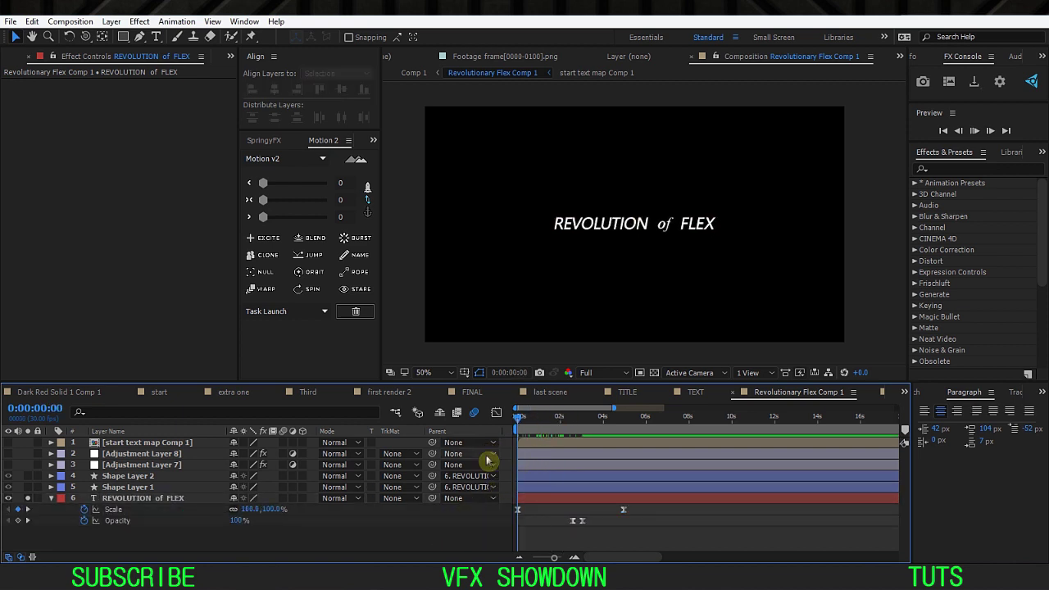
pyautogui.moveTo(518, 419); pyautogui.dragTo(624, 422)
# Step: Collapse the text layer's keyframes and solo Shape Layer 1 and Shape Layer 2
pyautogui.click(52, 498)
pyautogui.click(28, 487)
pyautogui.click(28, 476)
# Step: Check the two shape layers' parenting to the REVOLUTION of FLEX layer and scrub back to the start
pyautogui.click(168, 476)
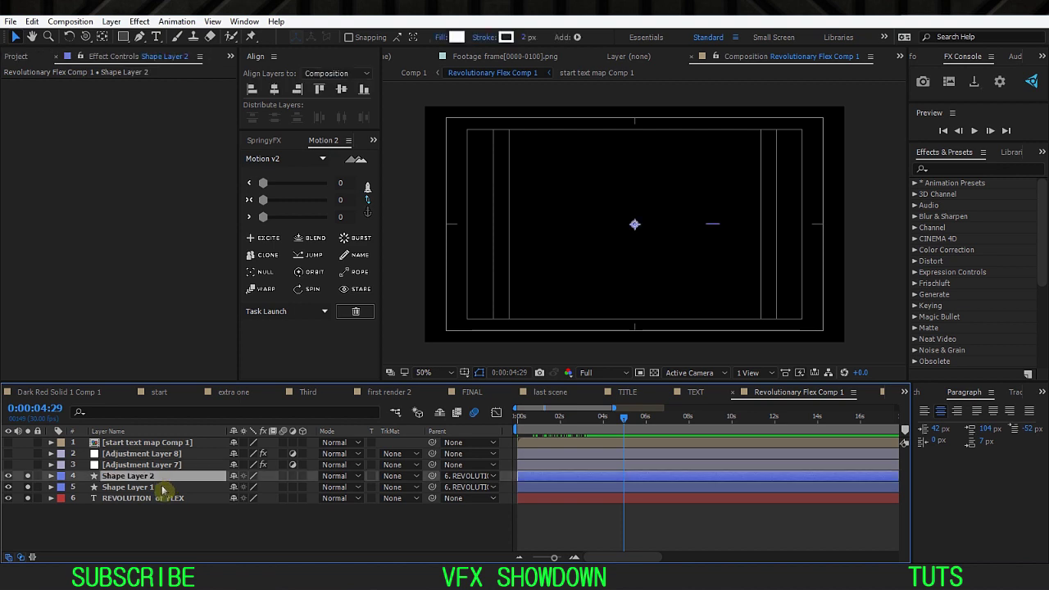
pyautogui.keyDown('shift'); pyautogui.click(164, 488); pyautogui.keyUp('shift')
pyautogui.moveTo(432, 476); pyautogui.dragTo(175, 500)
pyautogui.click(180, 518)
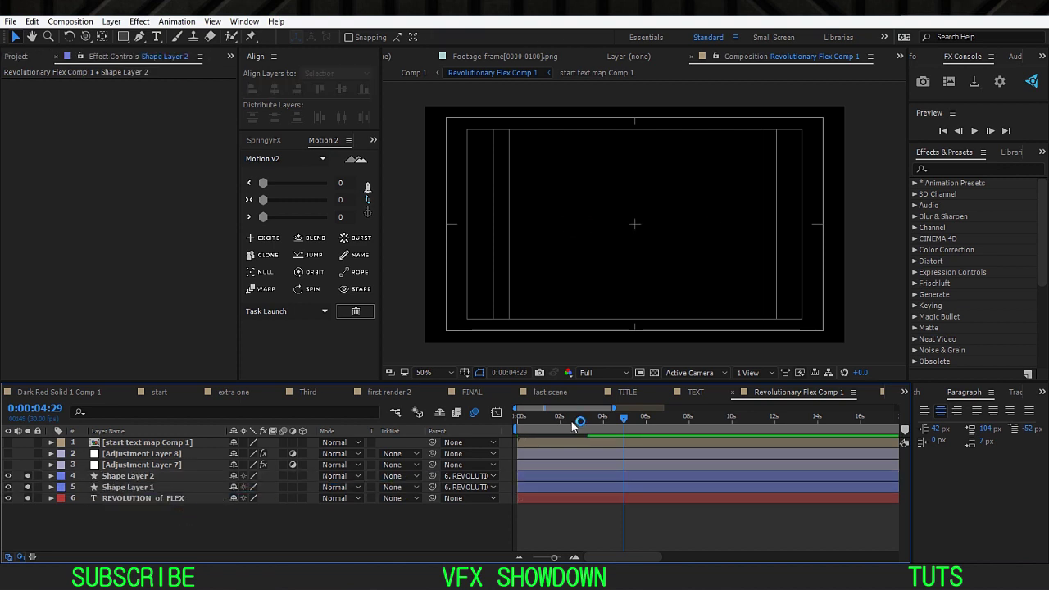
pyautogui.moveTo(587, 421); pyautogui.dragTo(483, 484)
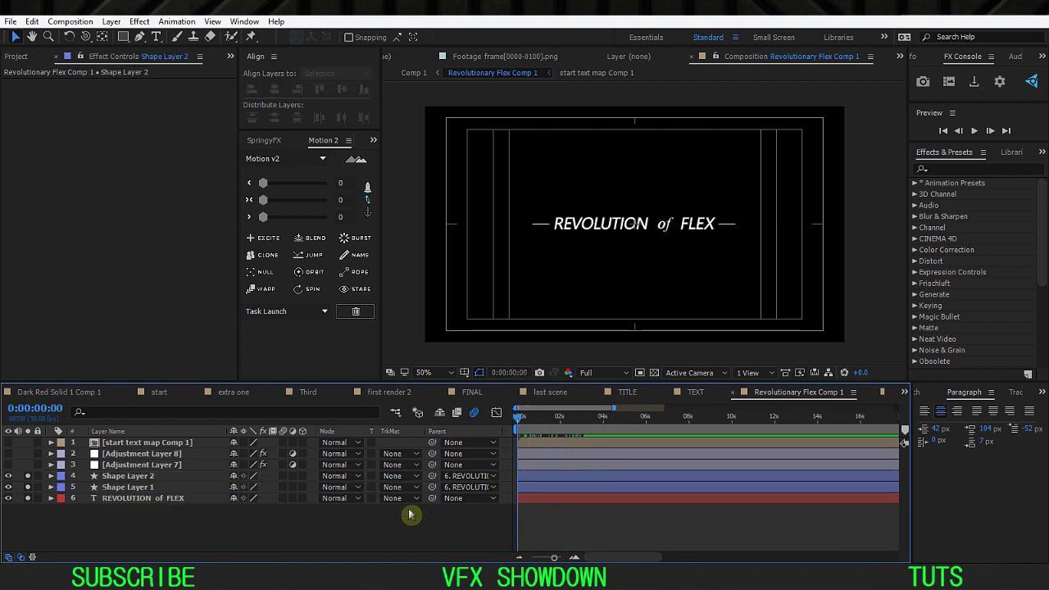
# Step: Examine Adjustment Layer 7's Set Matte effect and keep start text map Comp 1 as its matte source
pyautogui.click(149, 465)
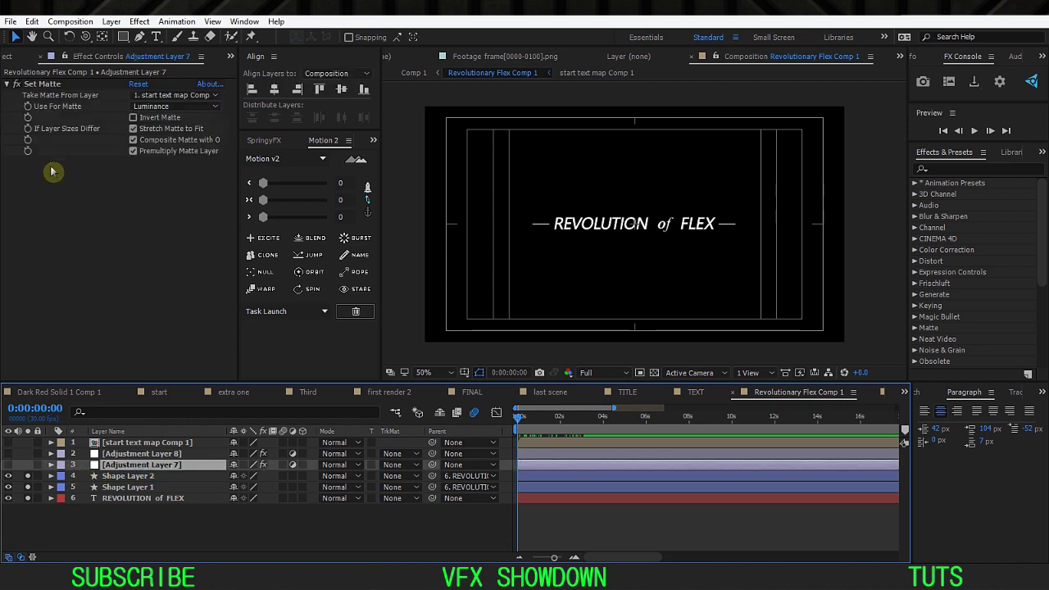
pyautogui.click(45, 83)
pyautogui.click(174, 95)
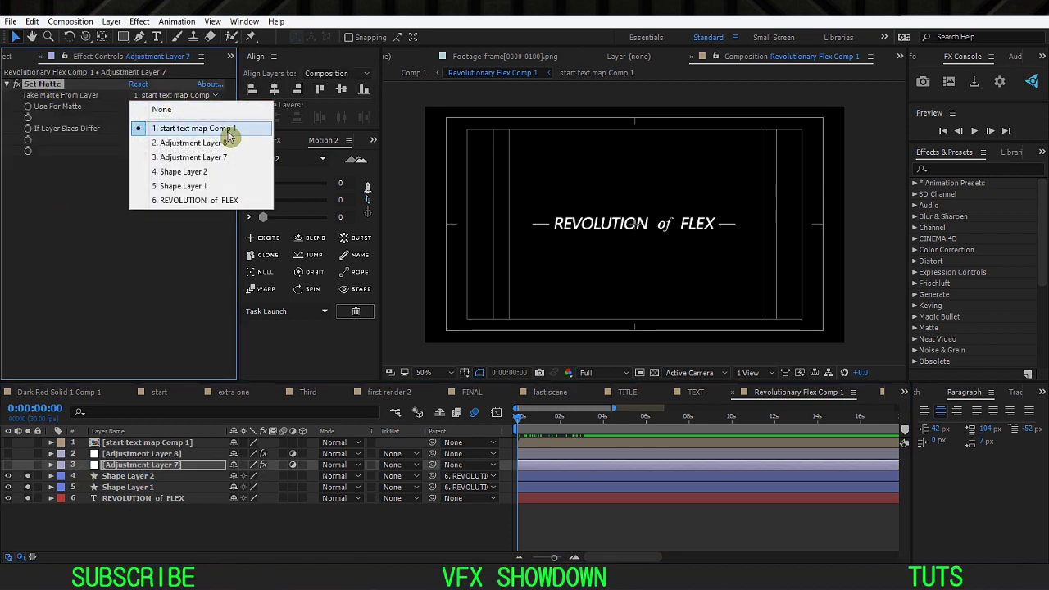
pyautogui.click(79, 203)
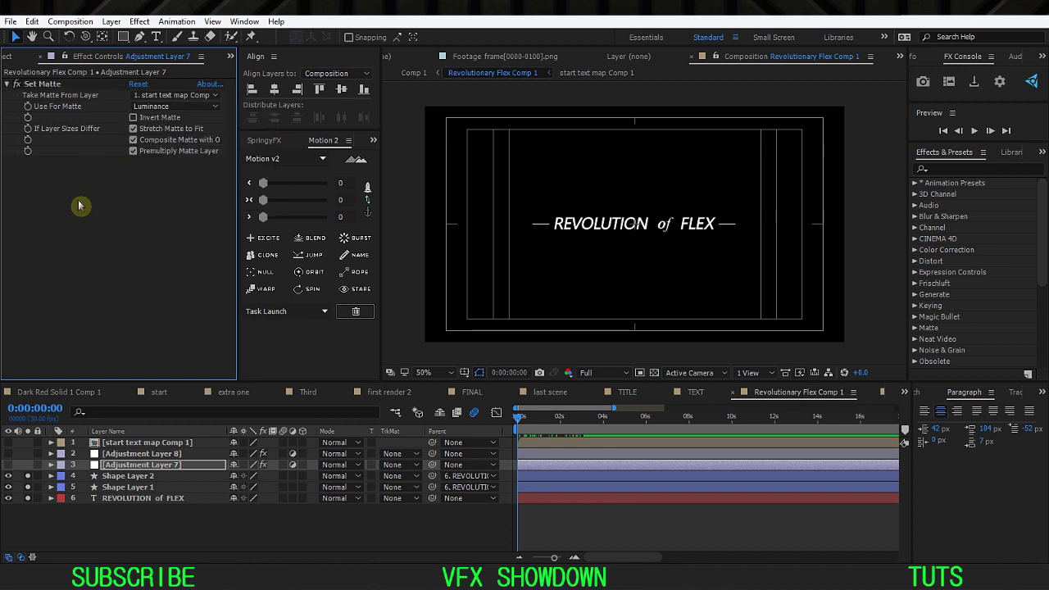
pyautogui.click(184, 97)
pyautogui.click(193, 131)
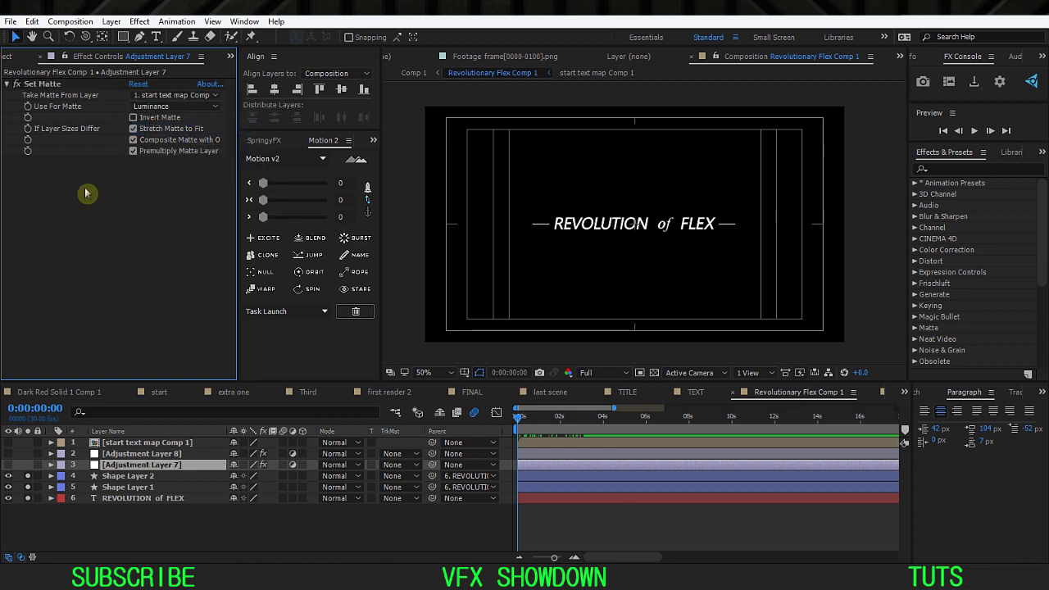
# Step: Show and solo Adjustment Layer 7, and preview the matted title reveal from the start at Third resolution
pyautogui.click(28, 464)
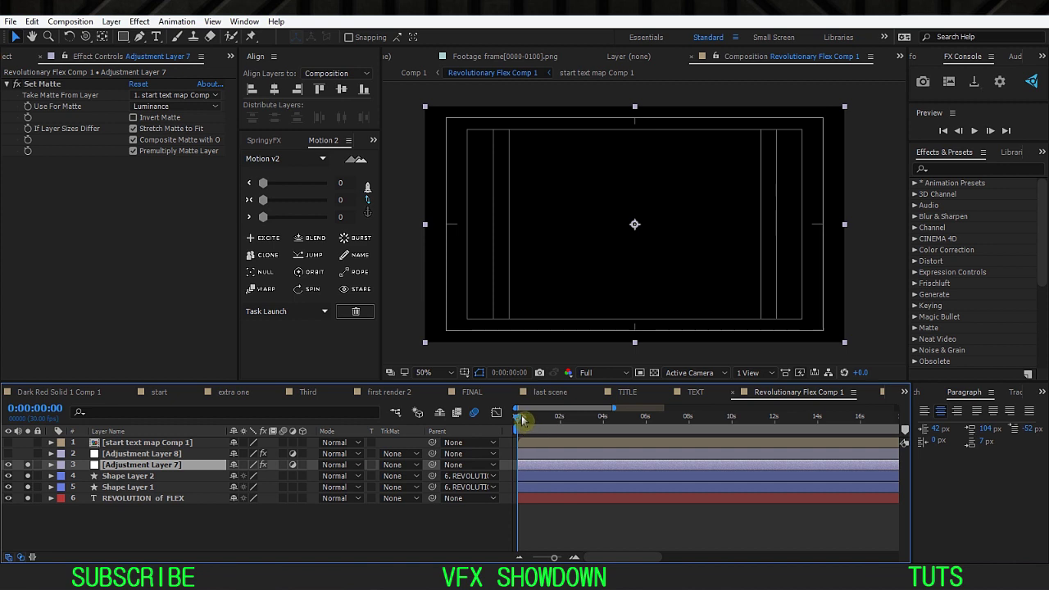
pyautogui.moveTo(522, 419); pyautogui.dragTo(490, 453)
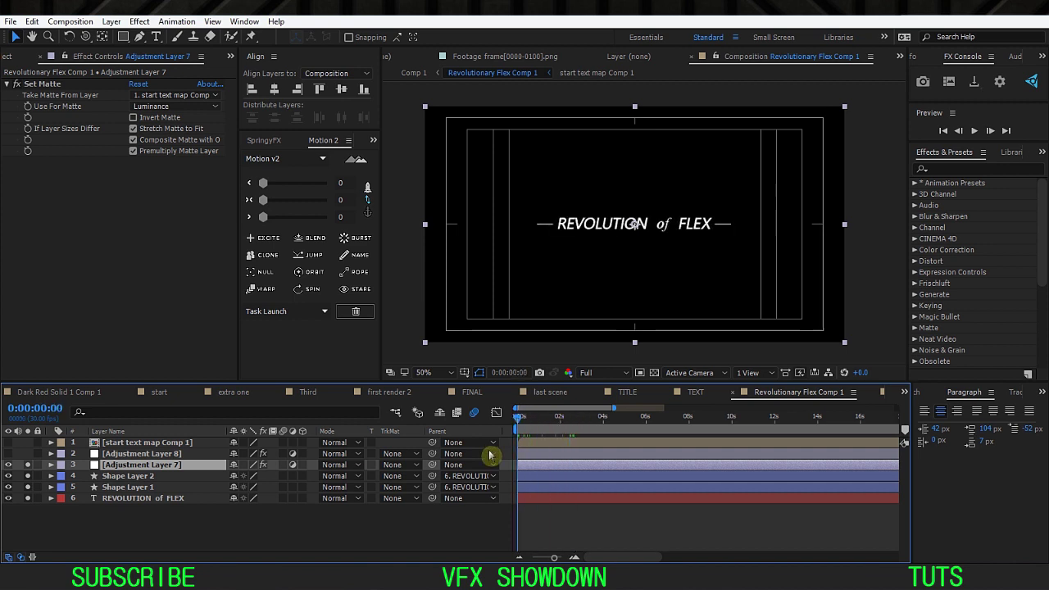
pyautogui.click(469, 518)
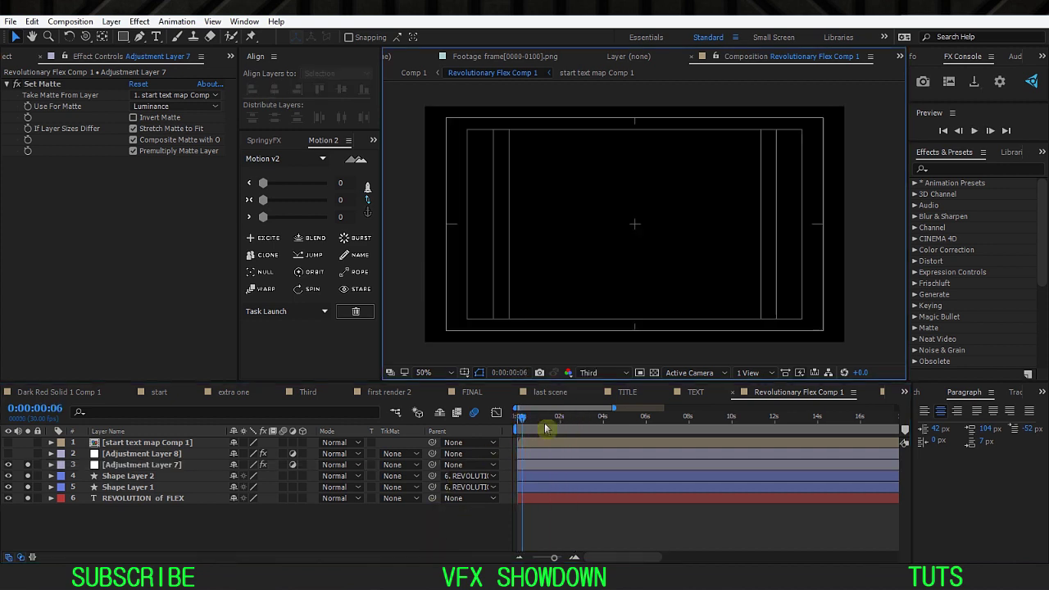
pyautogui.moveTo(545, 424); pyautogui.dragTo(495, 445)
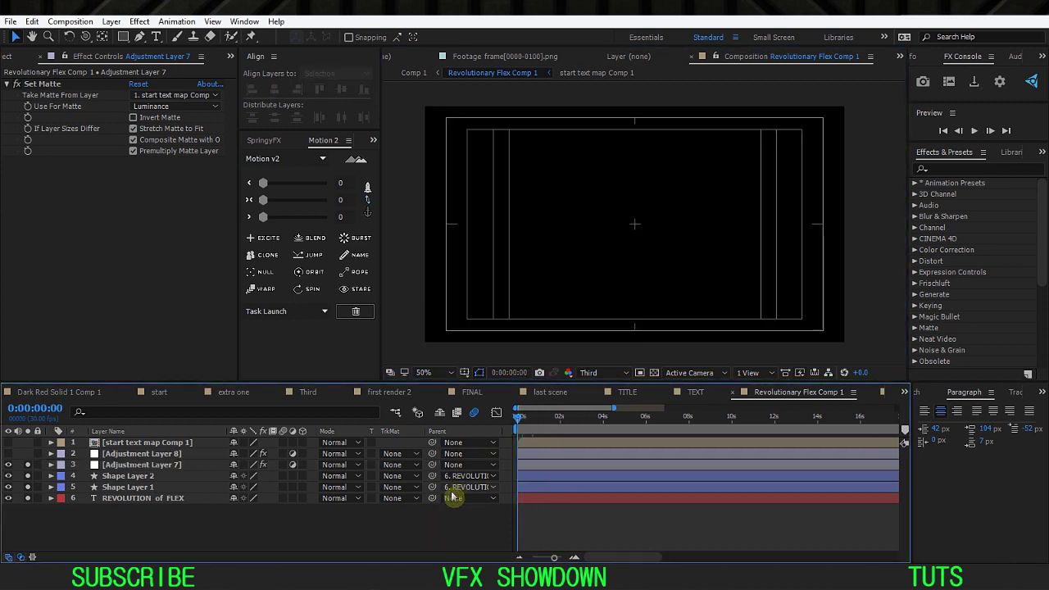
pyautogui.press('space')
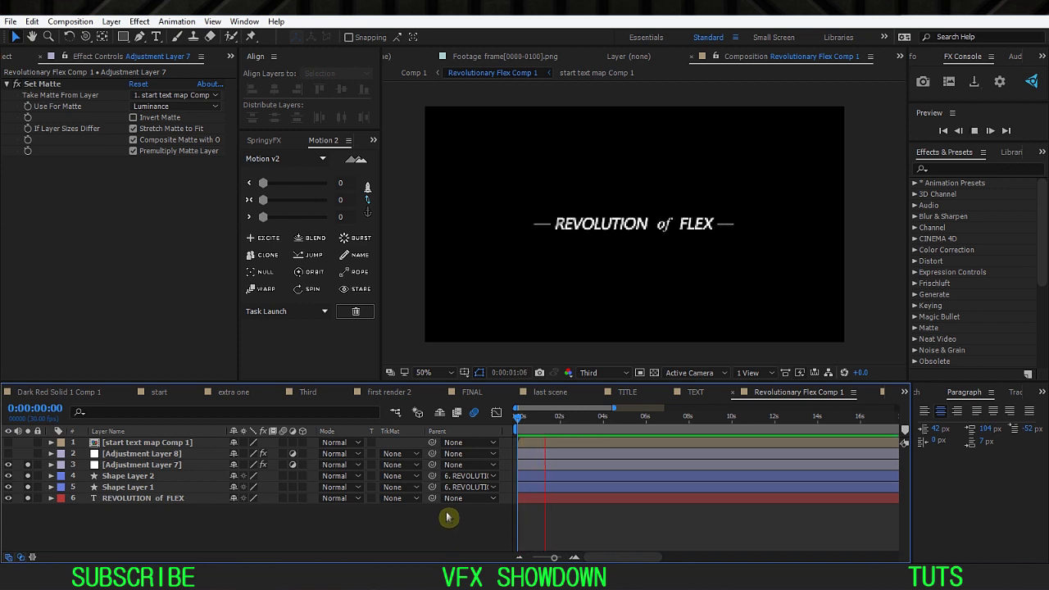
pyautogui.moveTo(560, 425); pyautogui.dragTo(493, 441)
# Step: Show Adjustment Layer 8 with its red Tint effect and preview the title animation
pyautogui.click(110, 455)
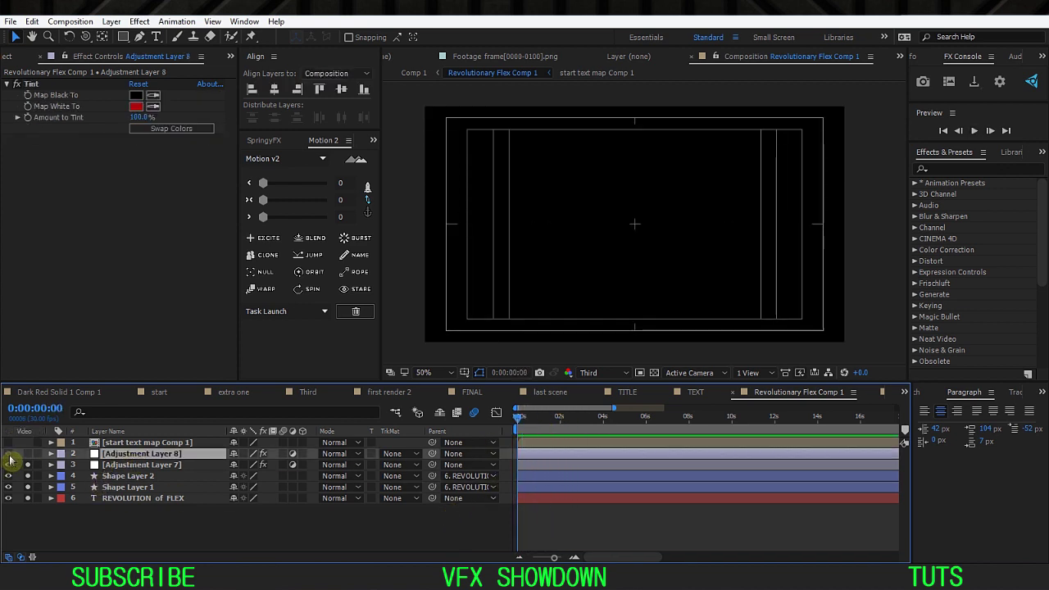
pyautogui.click(174, 529)
pyautogui.press('space')
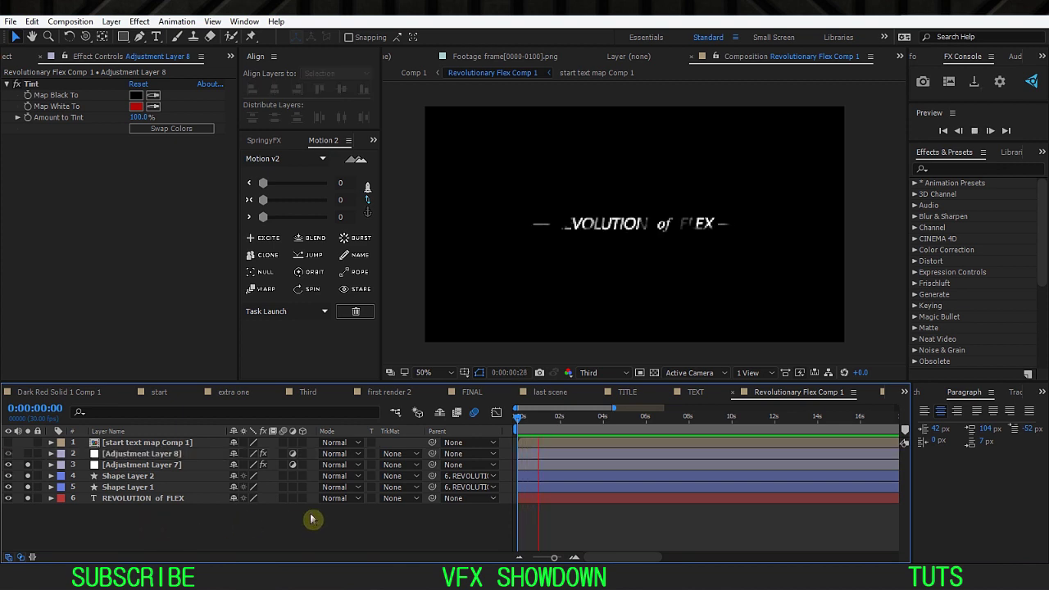
# Step: Hide the composition guides, set the preview resolution to Half, and preview the red-tinted REVOLUTION of FLEX title
pyautogui.press("'")
pyautogui.press('space')
pyautogui.click(591, 374)
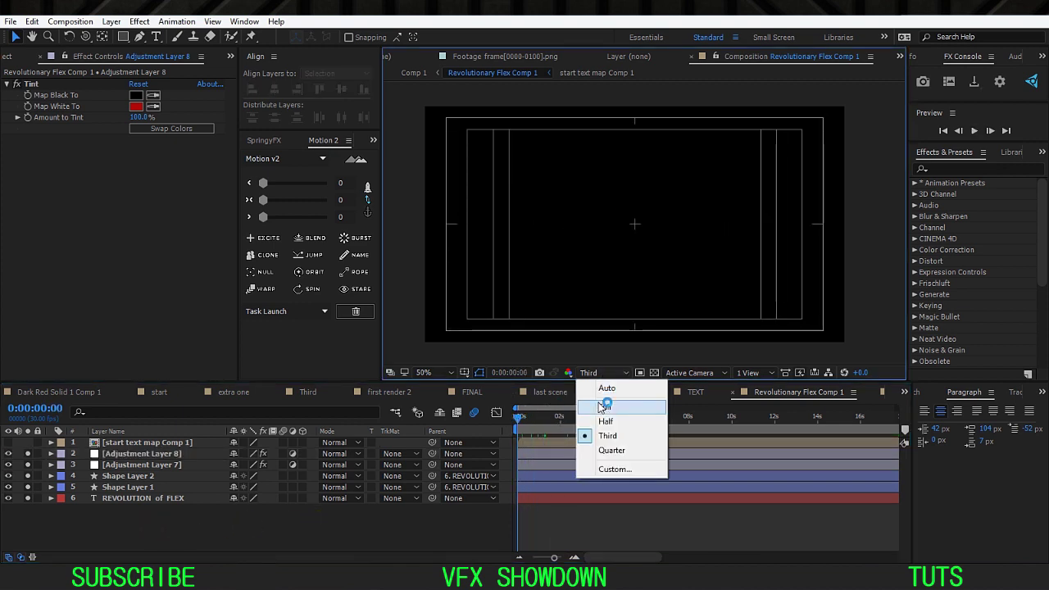
pyautogui.click(608, 418)
pyautogui.press('space')
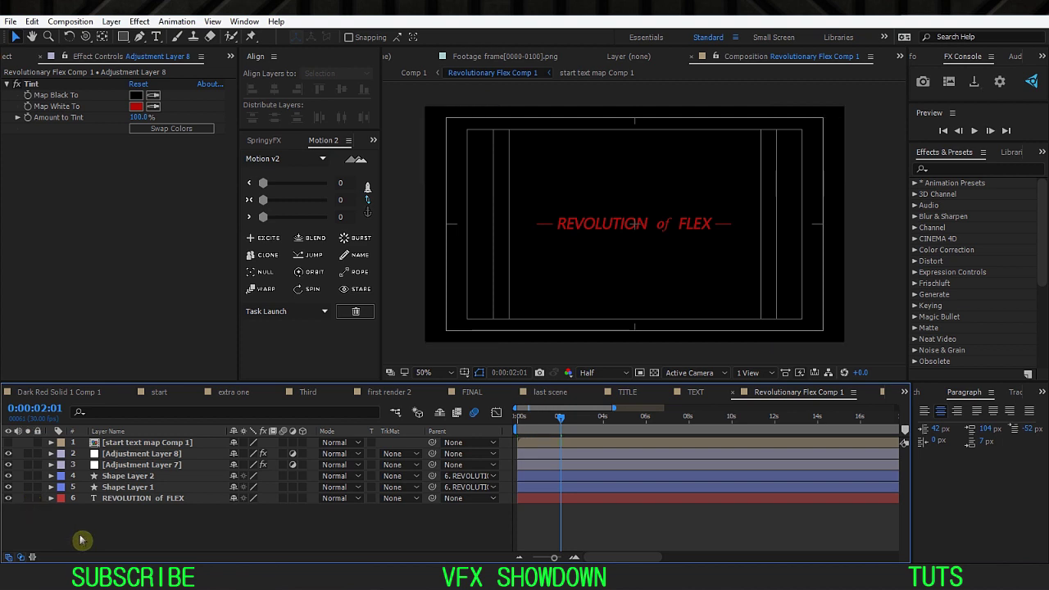
# Step: Open the TEXT composition, scrub its opening frames, and reveal the keyframed properties of its layers
pyautogui.click(697, 394)
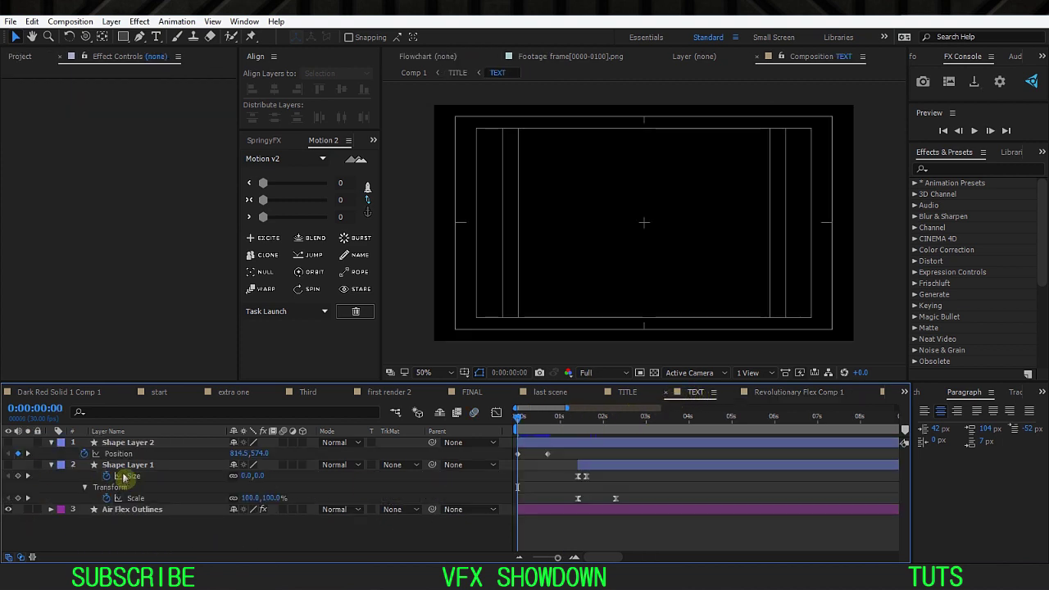
pyautogui.hotkey('ctrl', 'a')
pyautogui.press('u')
pyautogui.click(181, 504)
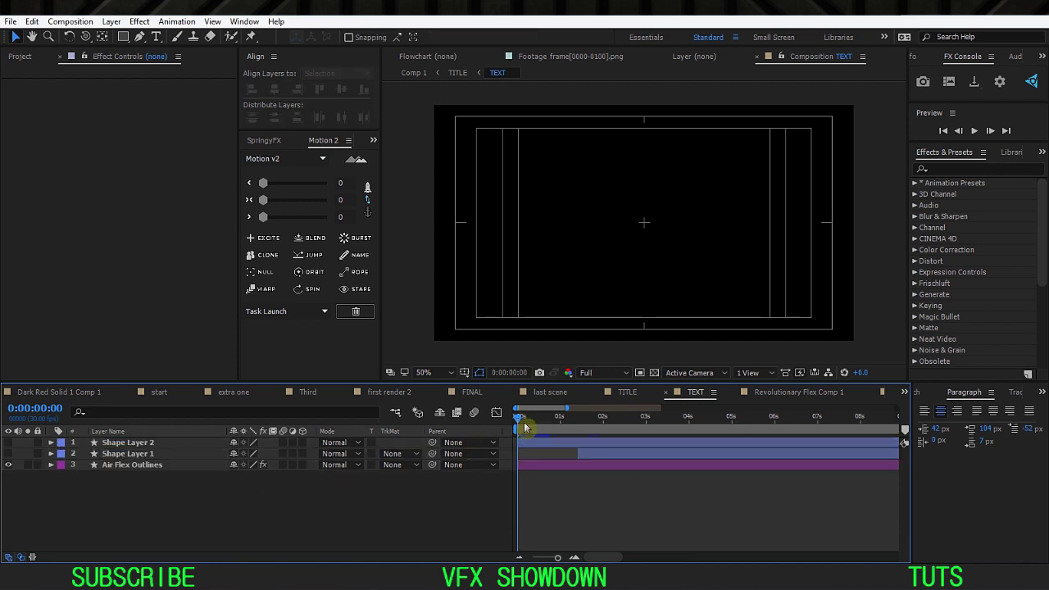
pyautogui.moveTo(540, 423); pyautogui.dragTo(471, 470)
pyautogui.moveTo(131, 516); pyautogui.dragTo(164, 447)
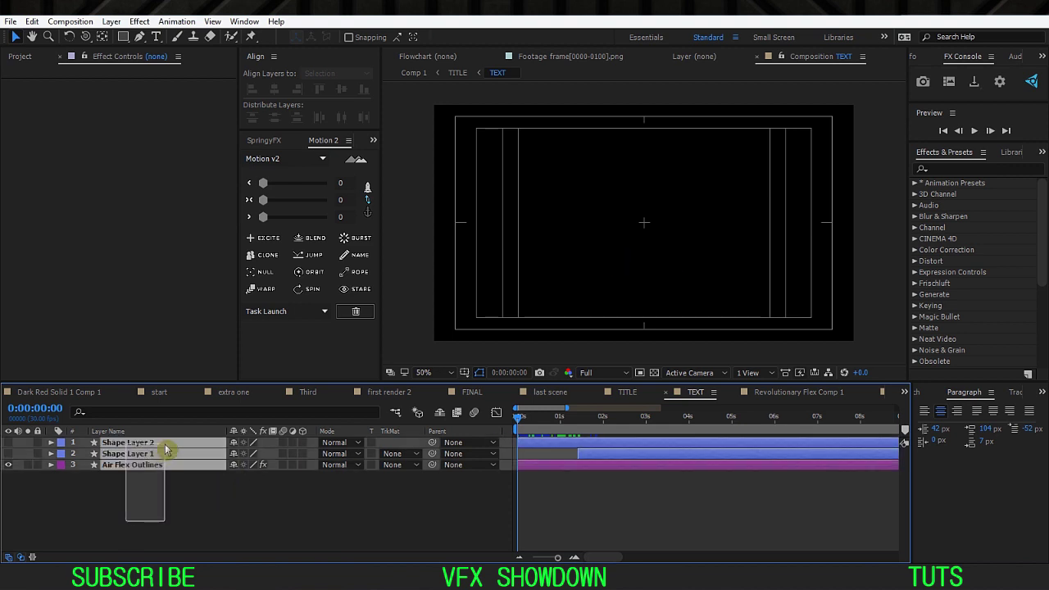
pyautogui.press('u')
pyautogui.click(672, 489)
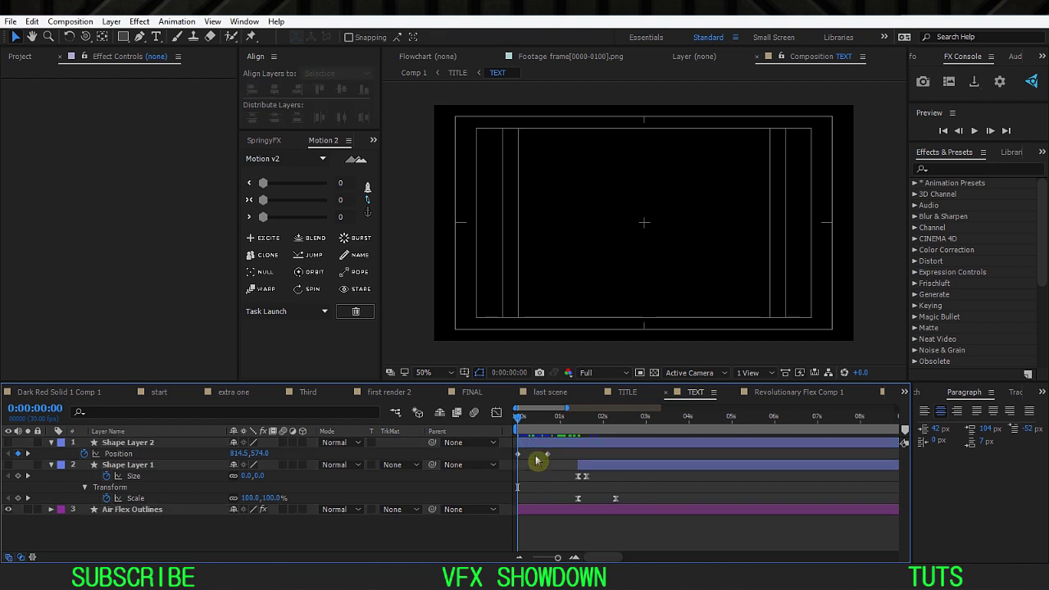
# Step: Check Shape Layer 2's Position keyframes, and collapse the keyframed properties of all layers
pyautogui.click(186, 449)
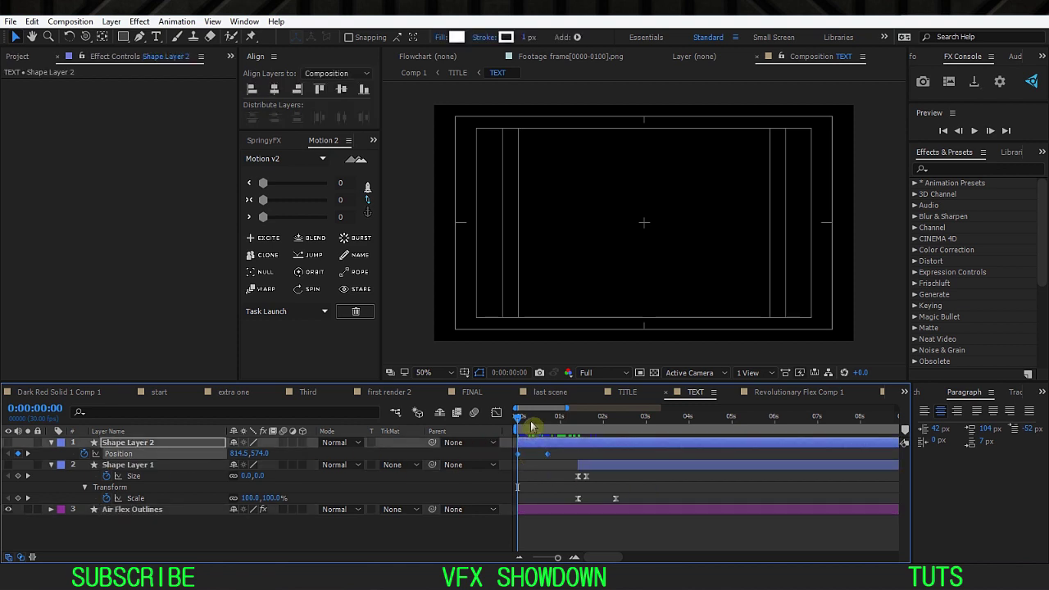
pyautogui.hotkey('ctrl', 'a')
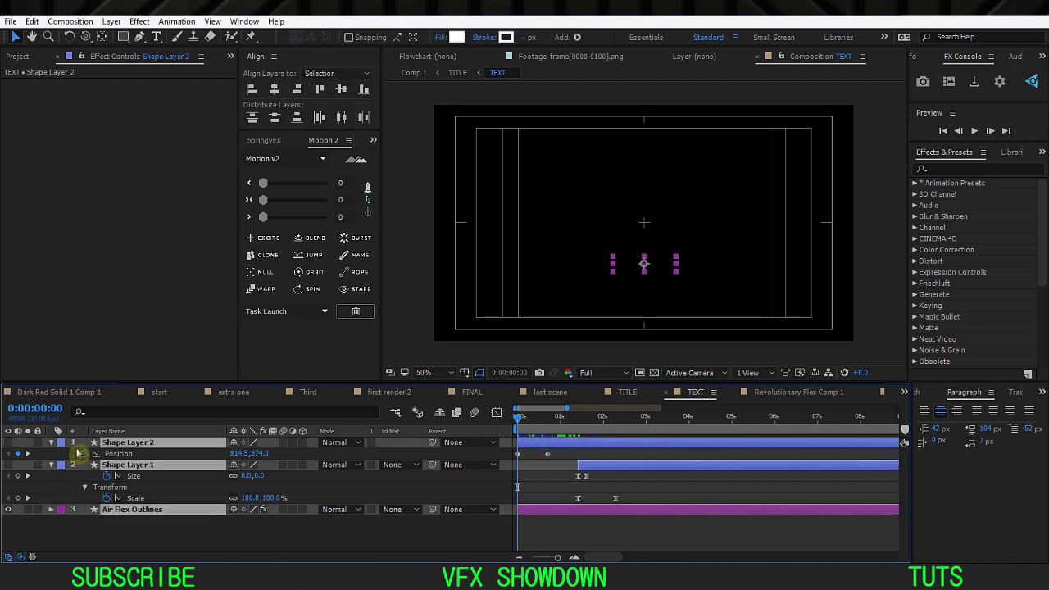
pyautogui.press('u')
pyautogui.click(109, 518)
pyautogui.click(43, 442)
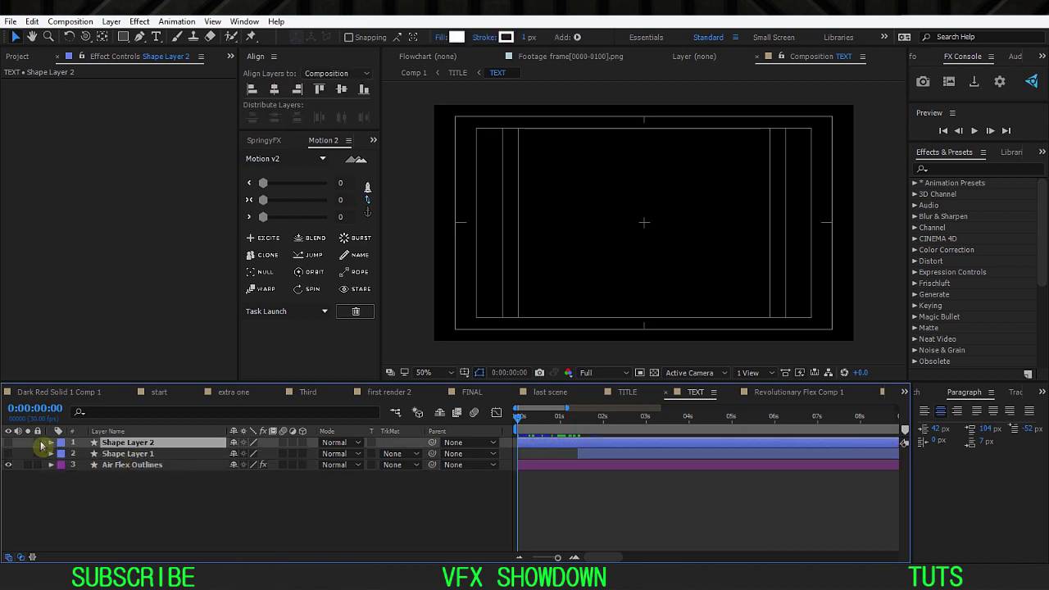
# Step: Solo Air Flex Outlines, check its two Set Matte effects while scrubbing the opening frames, and remove the solo
pyautogui.click(133, 465)
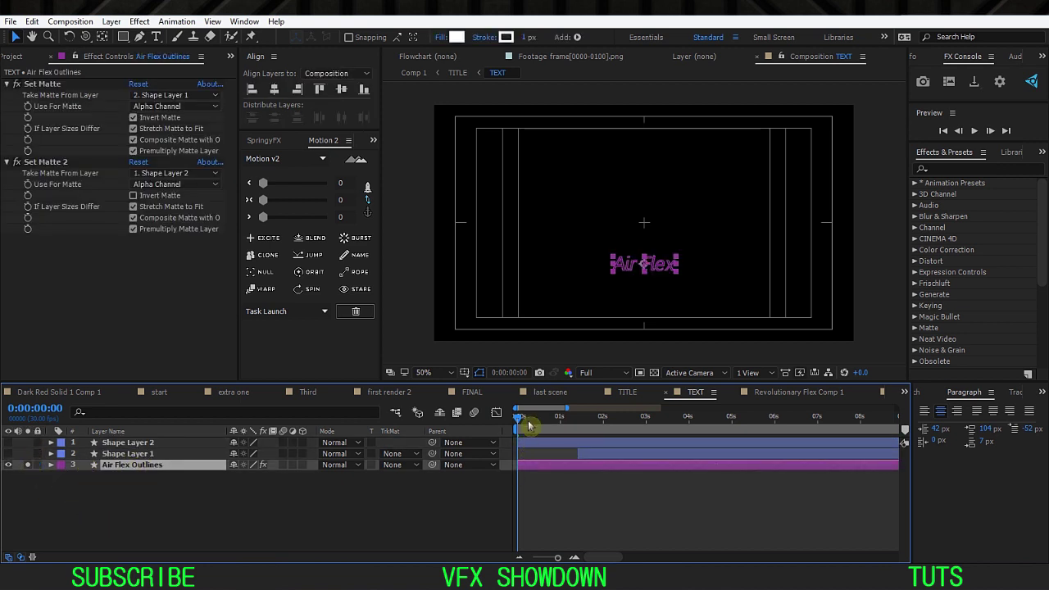
pyautogui.moveTo(528, 420)
pyautogui.mouseDown()
pyautogui.moveTo(564, 420)
pyautogui.moveTo(522, 420)
pyautogui.mouseUp()
pyautogui.click(453, 505)
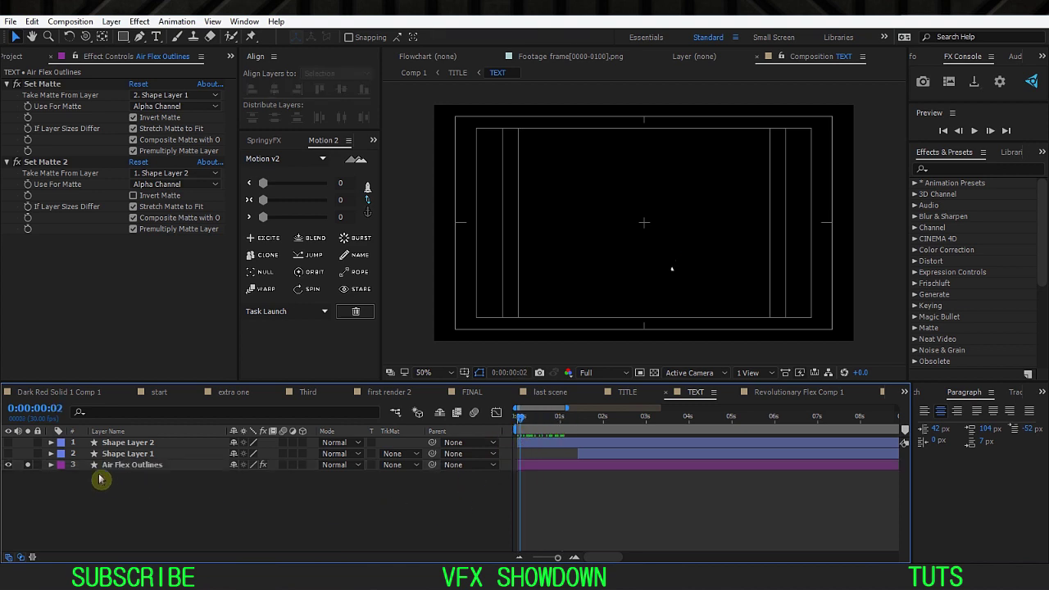
pyautogui.click(29, 465)
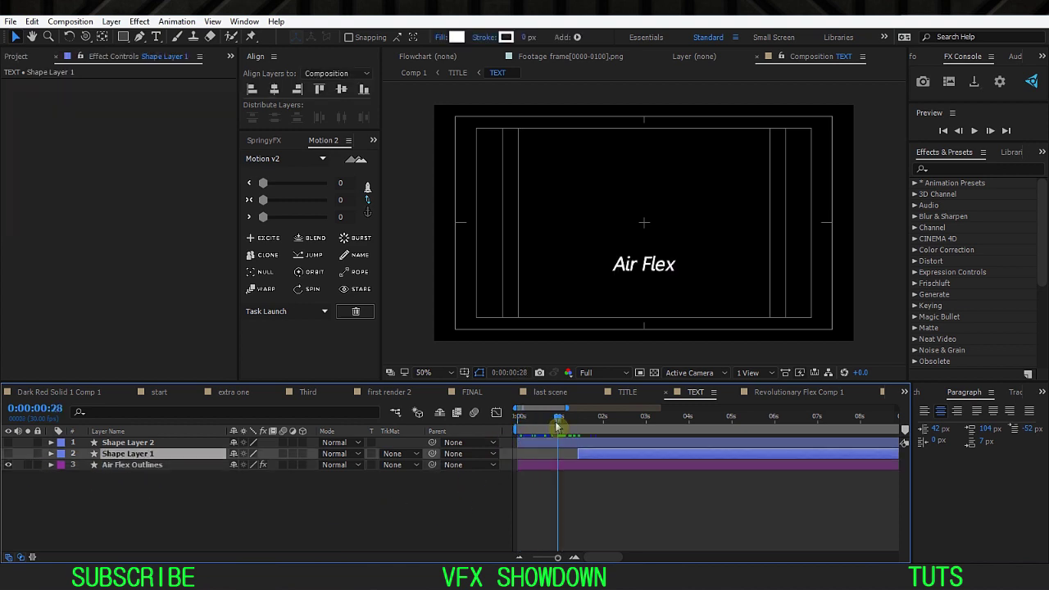
# Step: Scrub the TEXT composition back to the start and preview the Air Flex text reveal
pyautogui.moveTo(557, 423); pyautogui.dragTo(509, 441)
pyautogui.press('space')
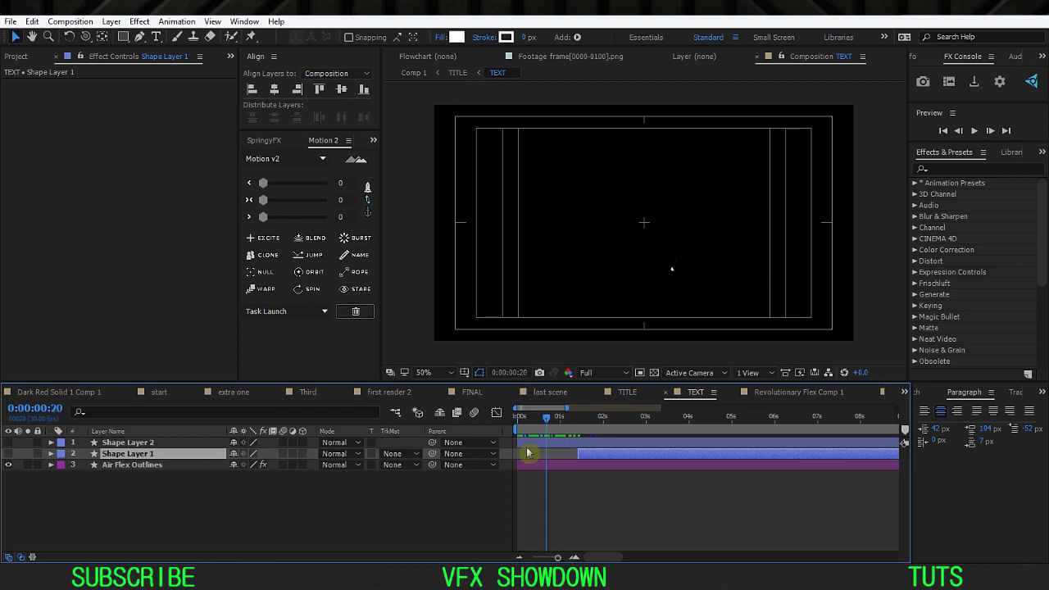
pyautogui.press('space')
# Step: Collapse and turn off both Set Matte effects on Air Flex Outlines, and scrub through the unmatted text
pyautogui.click(133, 493)
pyautogui.click(146, 467)
pyautogui.click(144, 483)
pyautogui.click(131, 456)
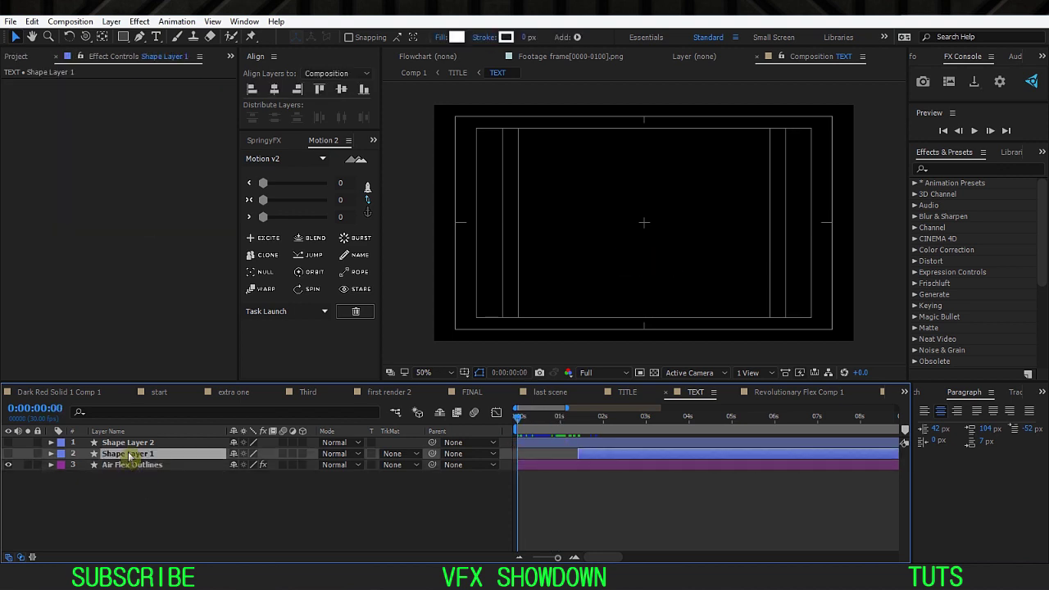
pyautogui.click(128, 443)
pyautogui.click(130, 453)
pyautogui.click(129, 465)
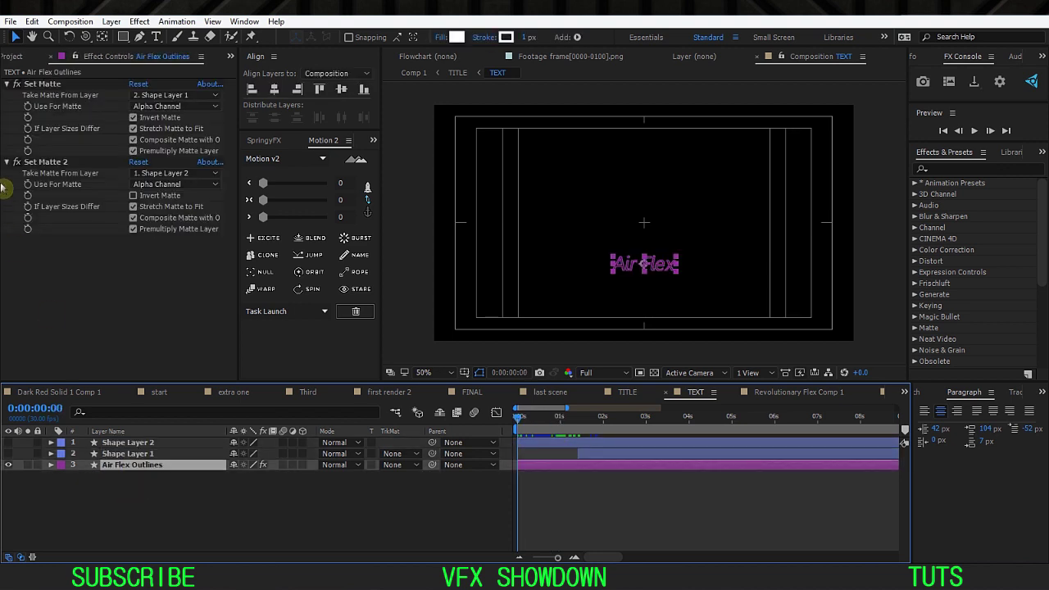
pyautogui.click(7, 84)
pyautogui.click(6, 94)
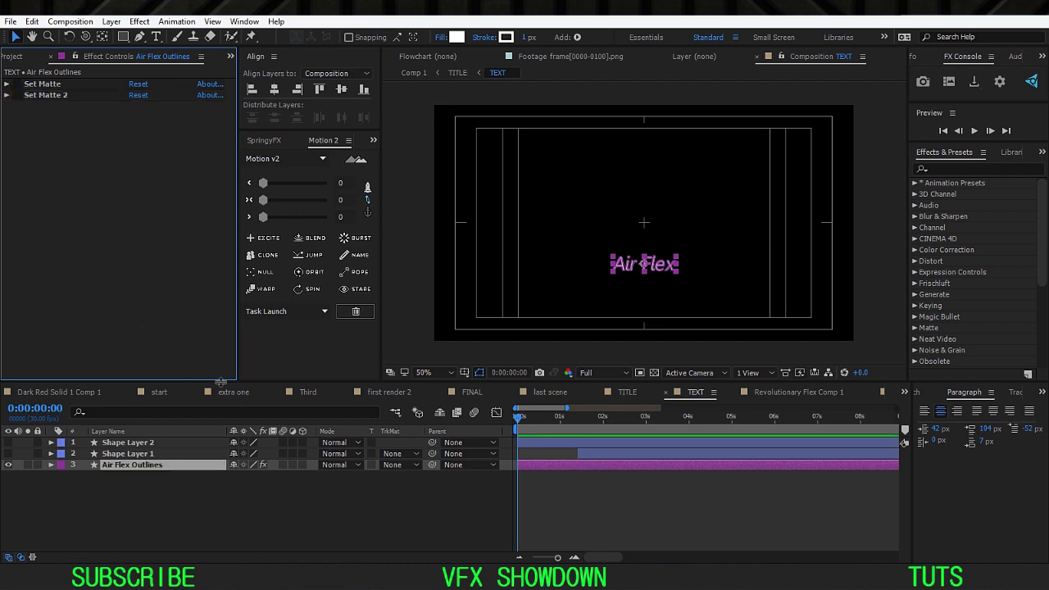
pyautogui.click(453, 527)
pyautogui.moveTo(569, 423); pyautogui.dragTo(503, 430)
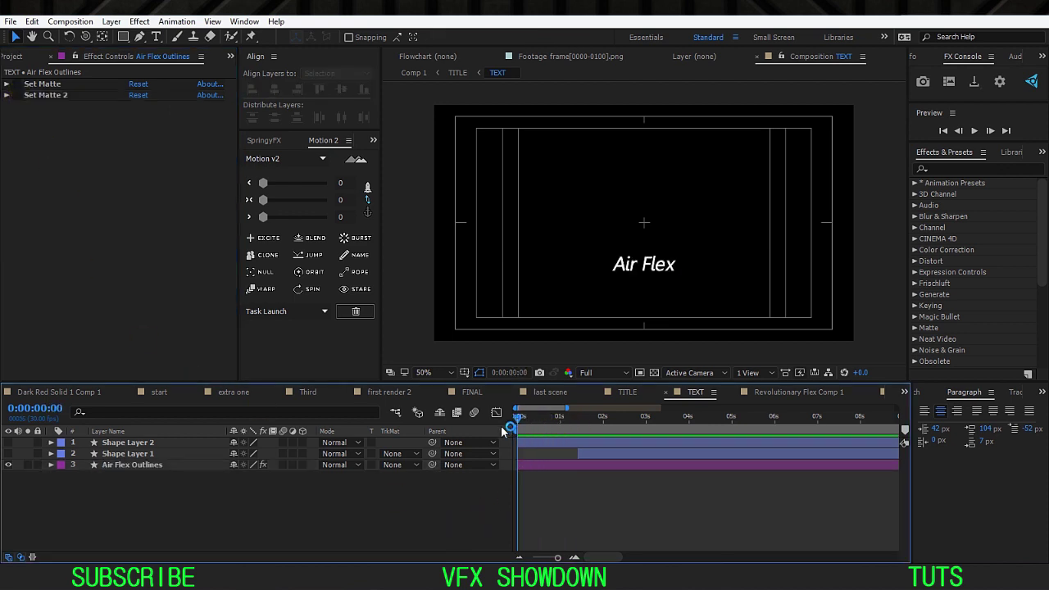
# Step: Show Shape Layer 1 and Shape Layer 2, and scrub to 0:00:01:17 to examine the matte shapes over the text
pyautogui.click(140, 455)
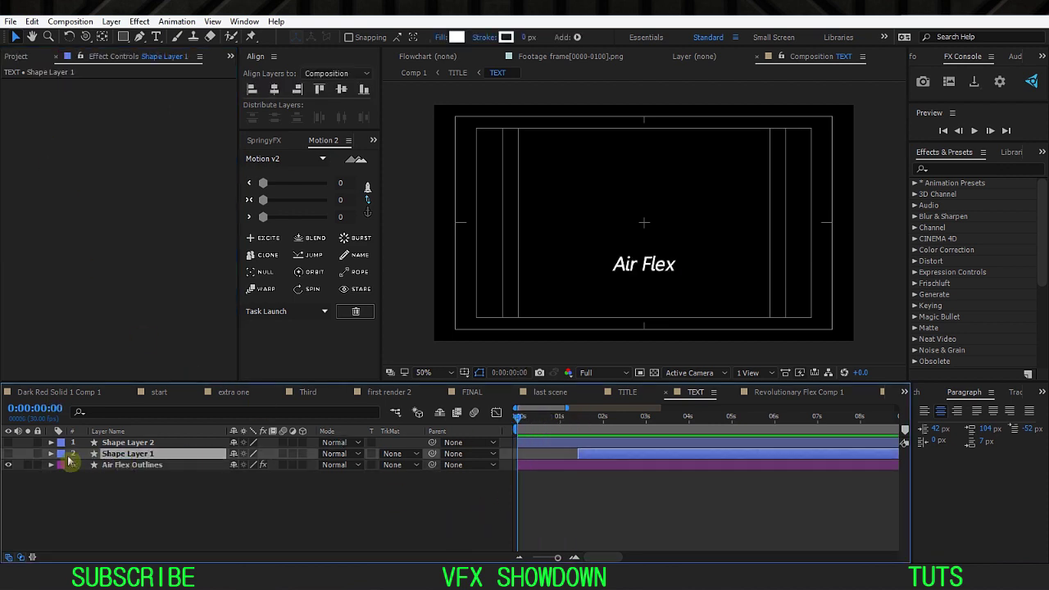
pyautogui.click(9, 455)
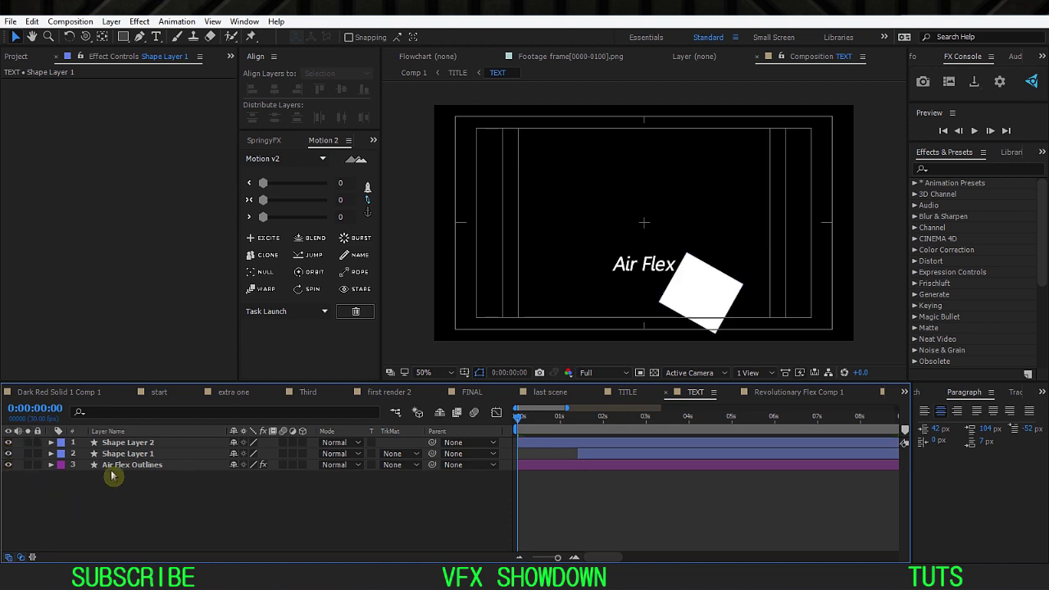
pyautogui.moveTo(582, 428)
pyautogui.mouseDown()
pyautogui.moveTo(557, 436)
pyautogui.moveTo(639, 441)
pyautogui.moveTo(591, 448)
pyautogui.moveTo(565, 417)
pyautogui.moveTo(583, 417)
pyautogui.mouseUp()
pyautogui.click(429, 456)
pyautogui.click(154, 444)
pyautogui.click(252, 489)
pyautogui.click(606, 457)
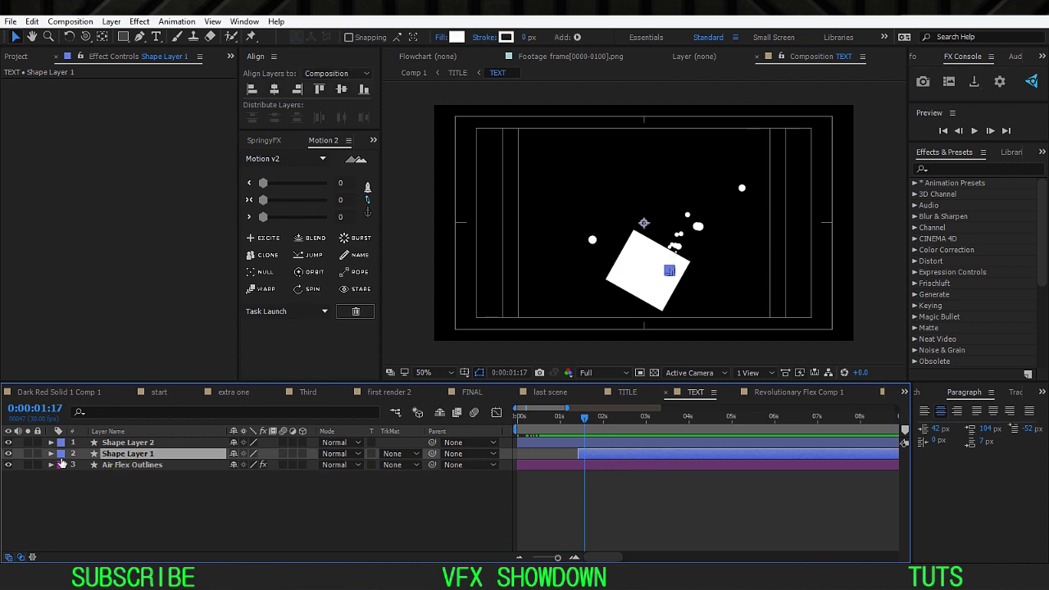
# Step: Expand Shape Layer 1's contents to examine its ellipse, repeater and two wiggle transforms, and collapse the layer
pyautogui.click(52, 454)
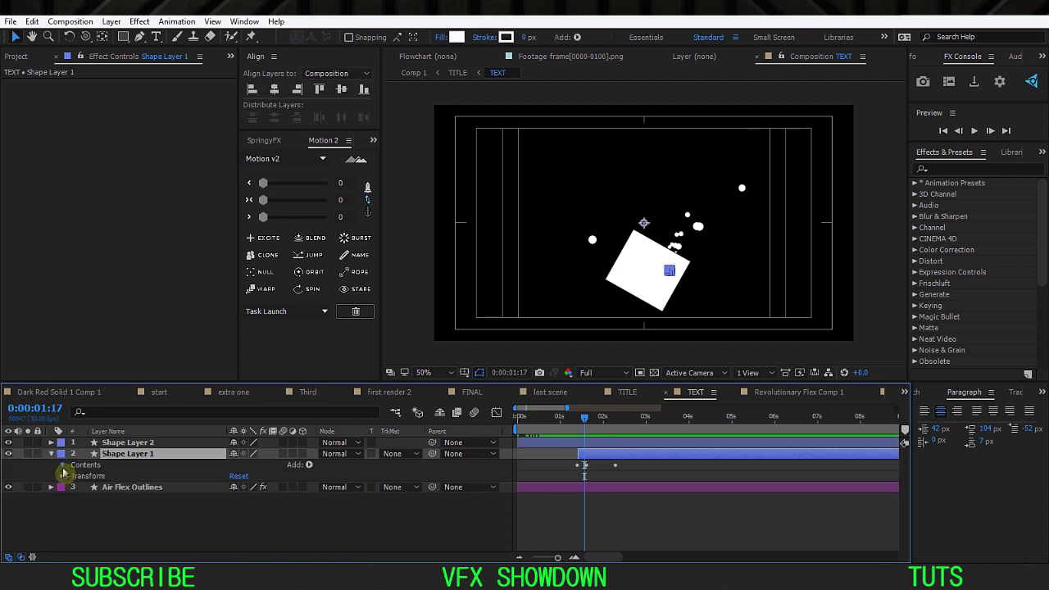
pyautogui.click(63, 464)
pyautogui.click(109, 488)
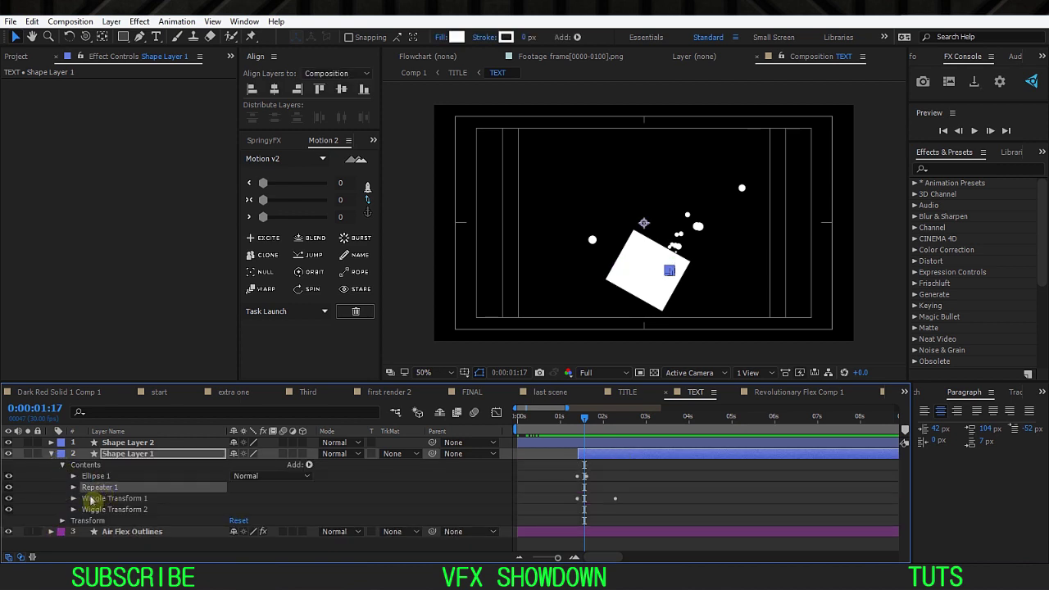
pyautogui.click(50, 455)
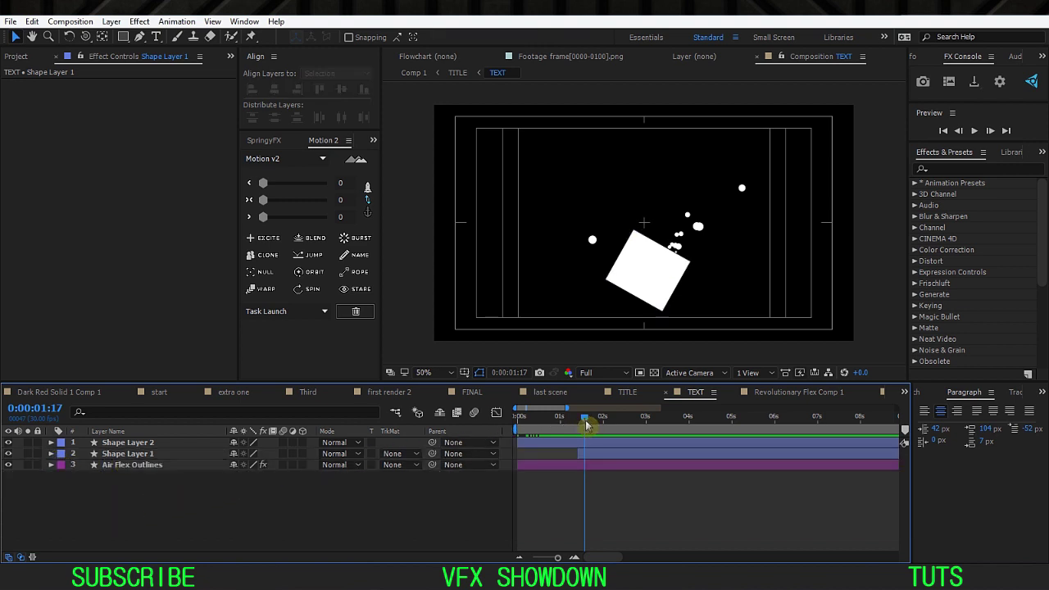
# Step: Hide both shape layers and turn the two Set Matte effects on Air Flex Outlines back on
pyautogui.moveTo(586, 423)
pyautogui.mouseDown()
pyautogui.moveTo(627, 430)
pyautogui.moveTo(578, 434)
pyautogui.mouseUp()
pyautogui.click(8, 446)
pyautogui.keyDown('shift'); pyautogui.click(8, 455); pyautogui.keyUp('shift')
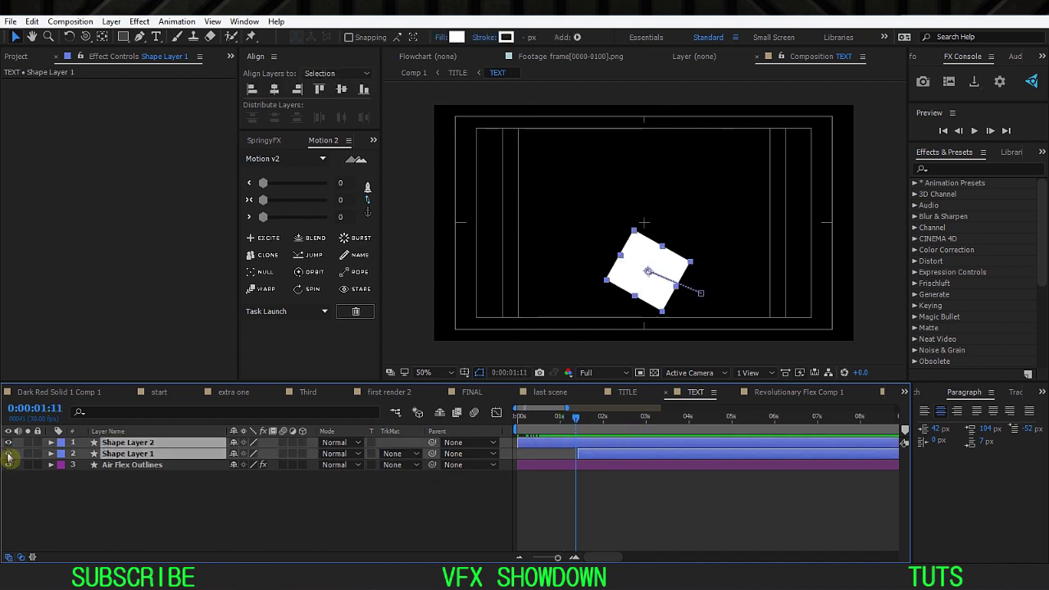
pyautogui.click(8, 456)
pyautogui.click(132, 467)
pyautogui.click(17, 94)
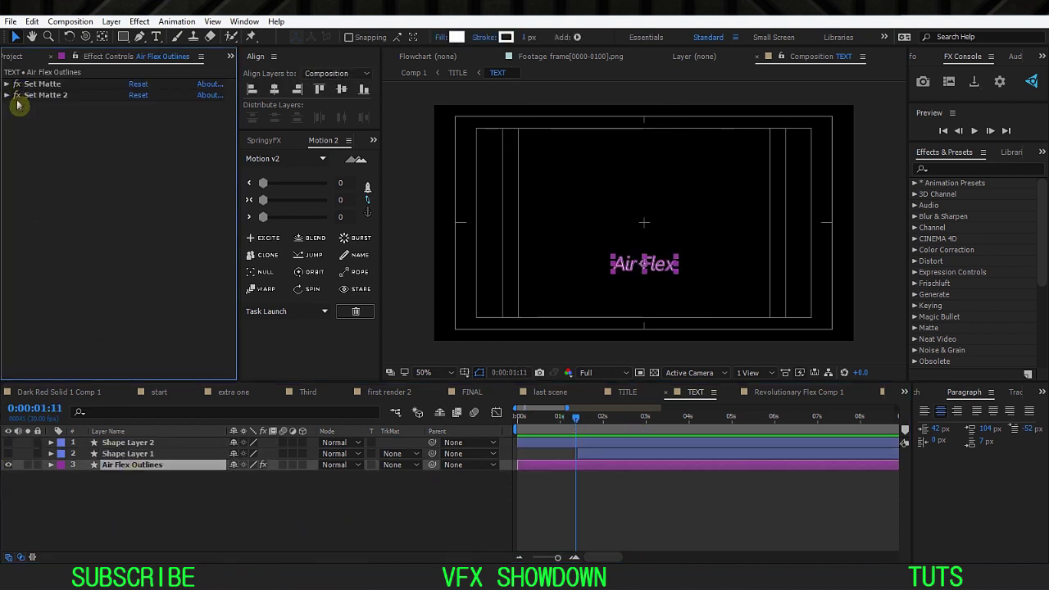
# Step: Preview the matted Air Flex reveal from the start, and scrub back to 0:00:01:00
pyautogui.click(351, 505)
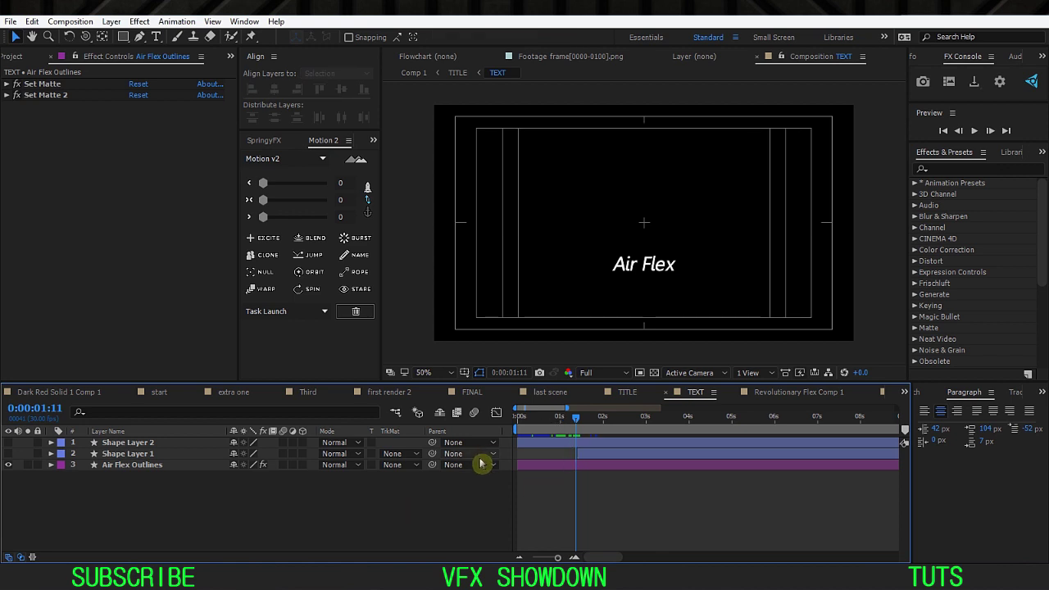
pyautogui.click(516, 434)
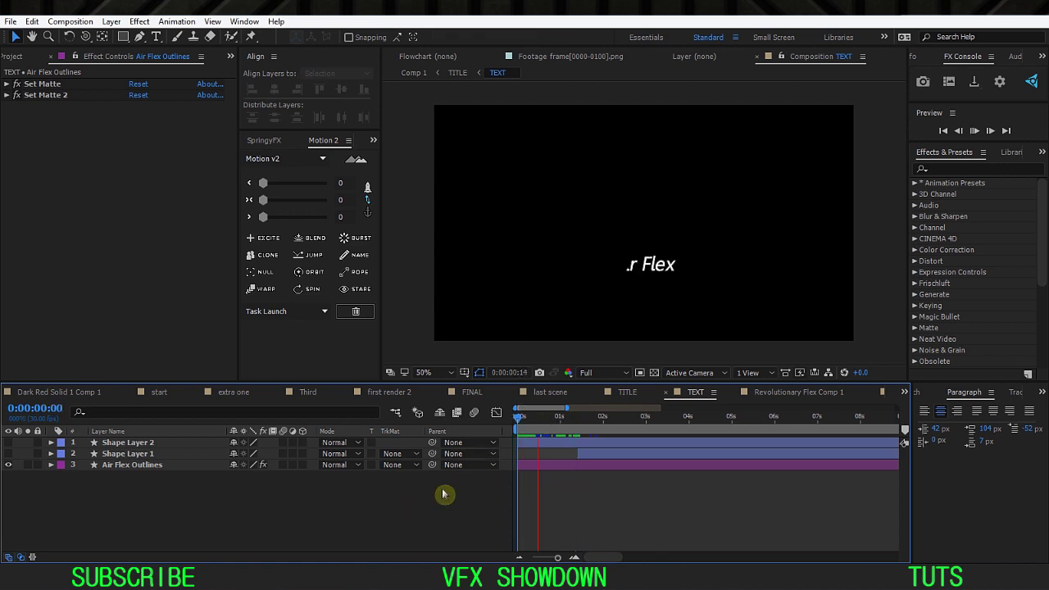
pyautogui.click(567, 422)
pyautogui.moveTo(560, 427); pyautogui.dragTo(559, 483)
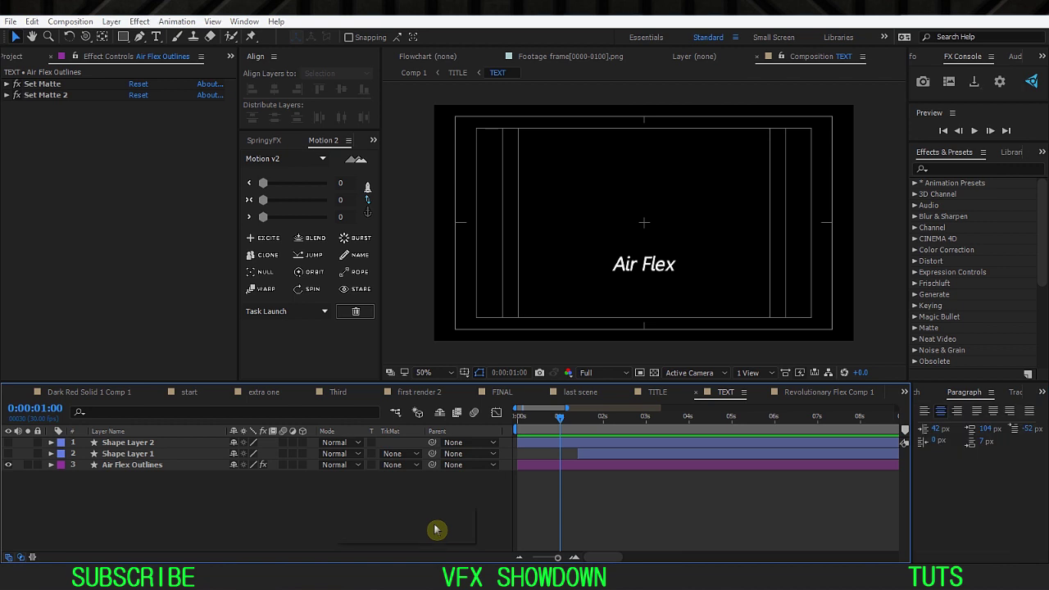
# Step: Switch to the parent TITLE composition, preview the Air Flex displacement animation from the start, and scrub to 0:00:00:12
pyautogui.press('Tab')
pyautogui.click(380, 529)
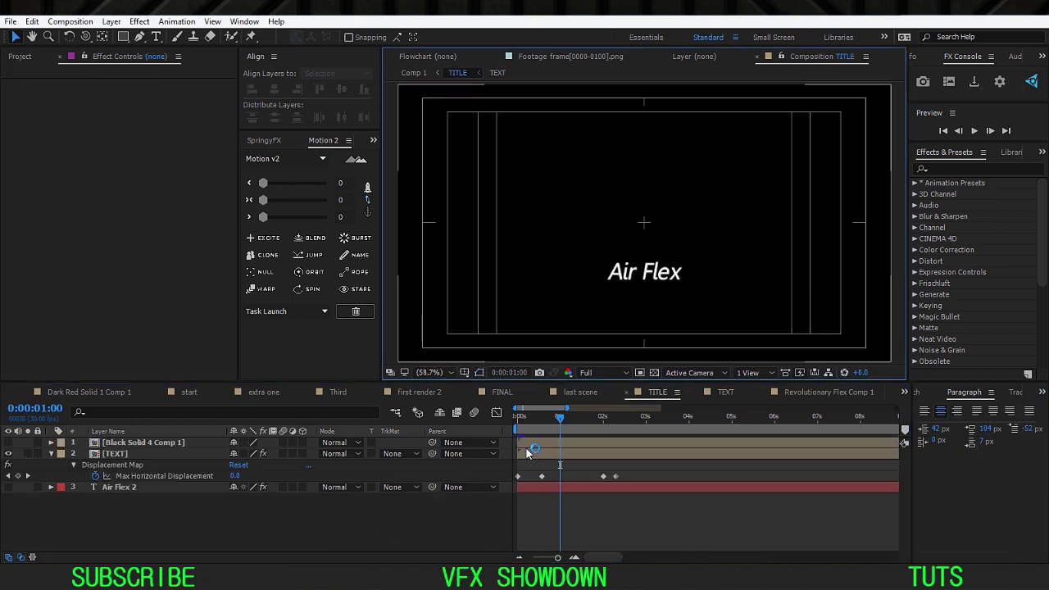
pyautogui.moveTo(541, 423); pyautogui.dragTo(476, 456)
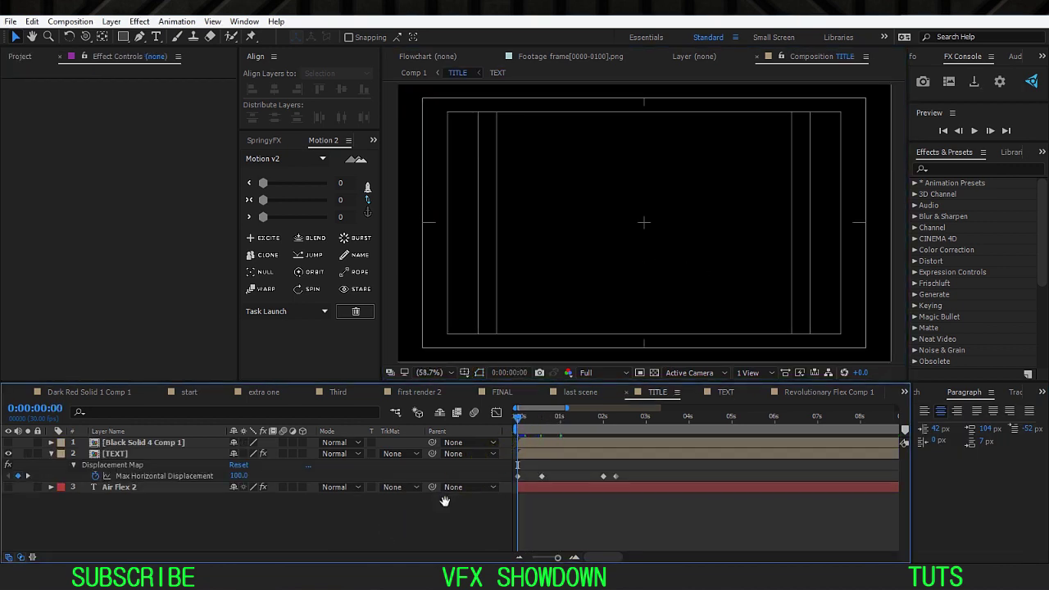
pyautogui.press('space')
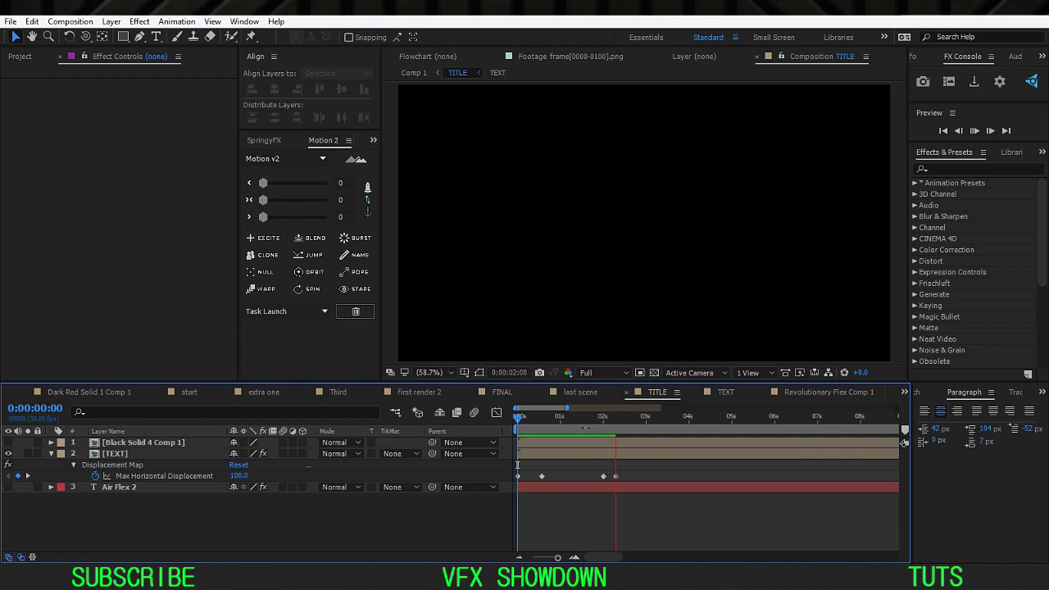
pyautogui.press('space')
pyautogui.moveTo(529, 437); pyautogui.dragTo(534, 432)
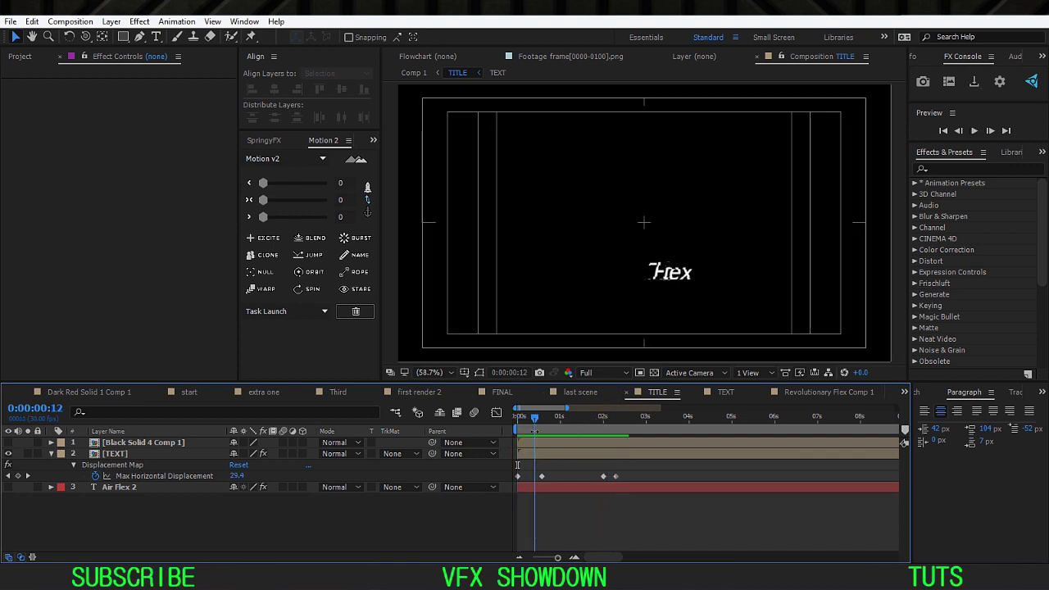
# Step: Open Black Solid 4 Comp 1, collapse both Black Solid 4 layers, and scrub to 0:00:02:15 to examine the block Fractal Noise
pyautogui.doubleClick(154, 447)
pyautogui.click(57, 447)
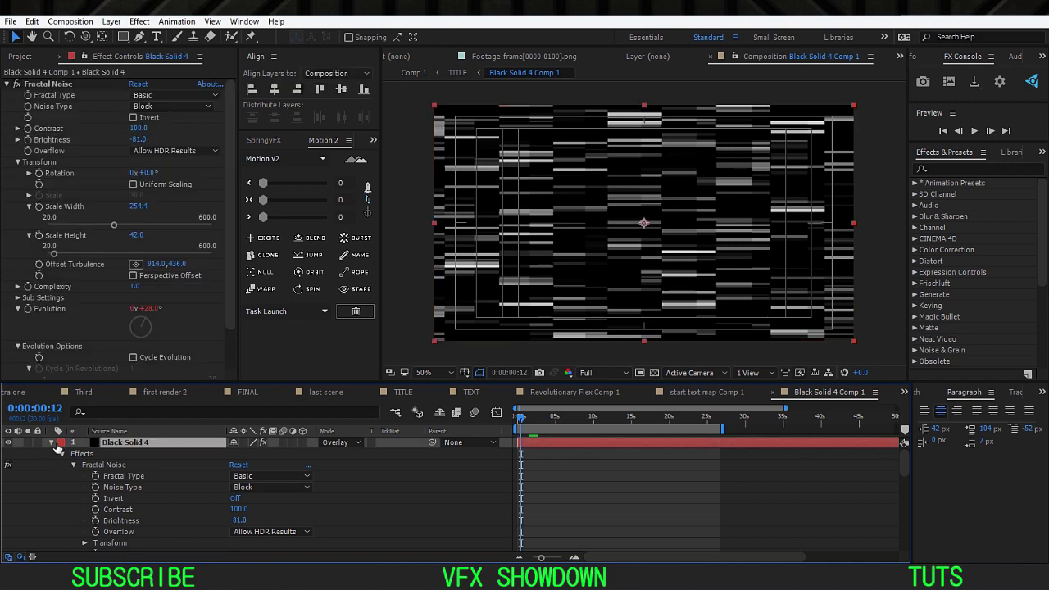
pyautogui.click(57, 445)
pyautogui.click(51, 443)
pyautogui.click(52, 453)
pyautogui.click(105, 485)
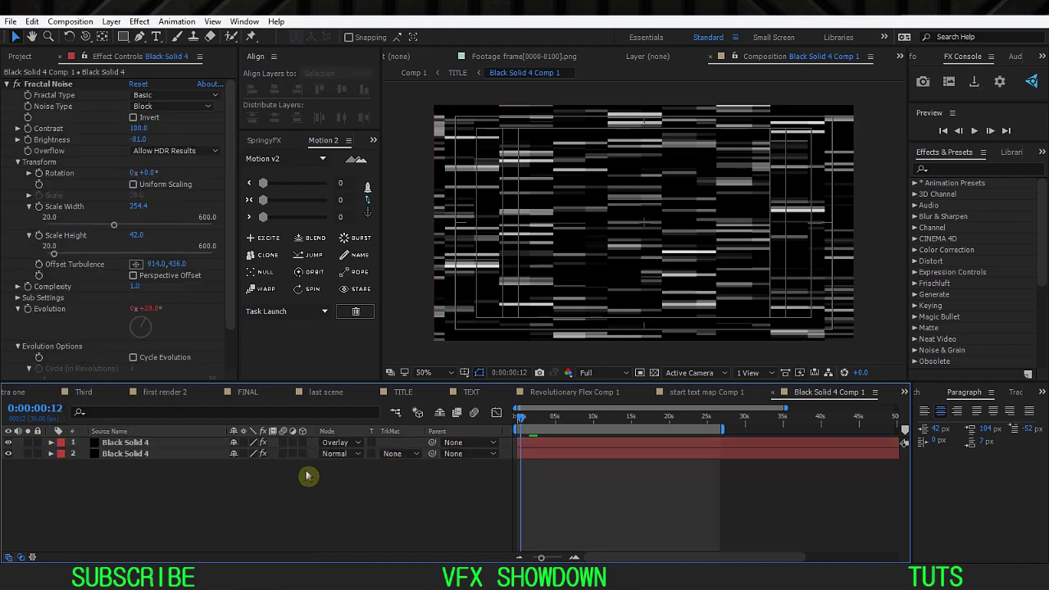
pyautogui.moveTo(551, 419); pyautogui.dragTo(536, 418)
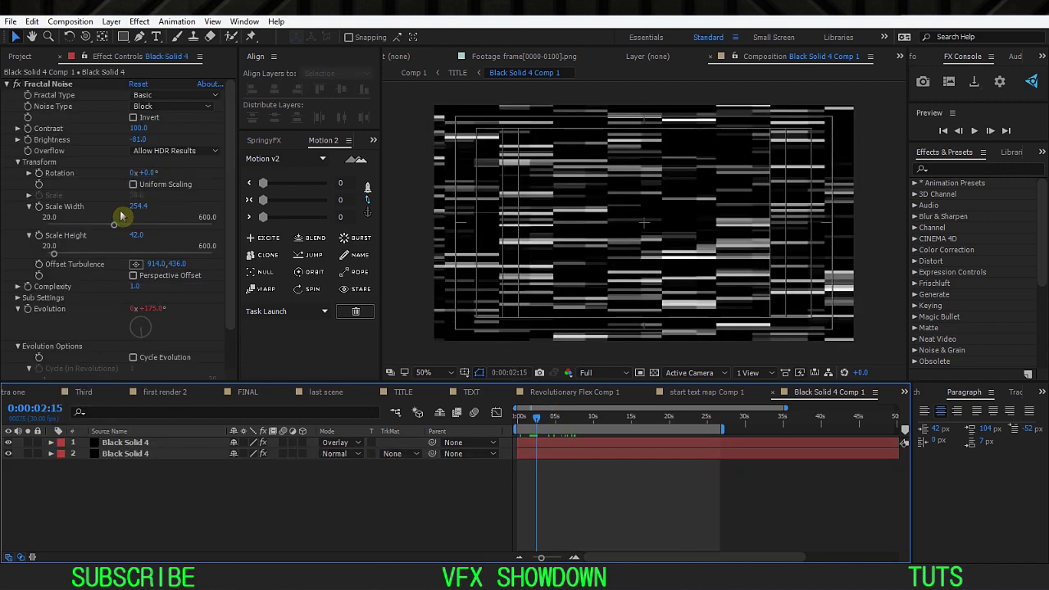
# Step: Collapse the Fractal Noise effect, return to the TITLE composition, and briefly preview it from the start
pyautogui.click(27, 86)
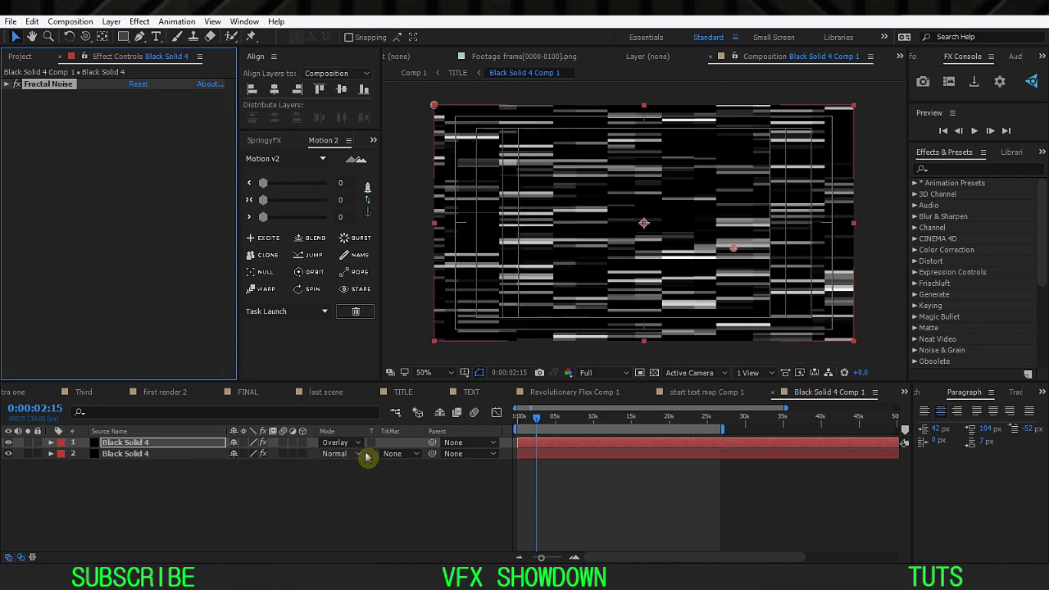
pyautogui.click(280, 481)
pyautogui.press('Tab')
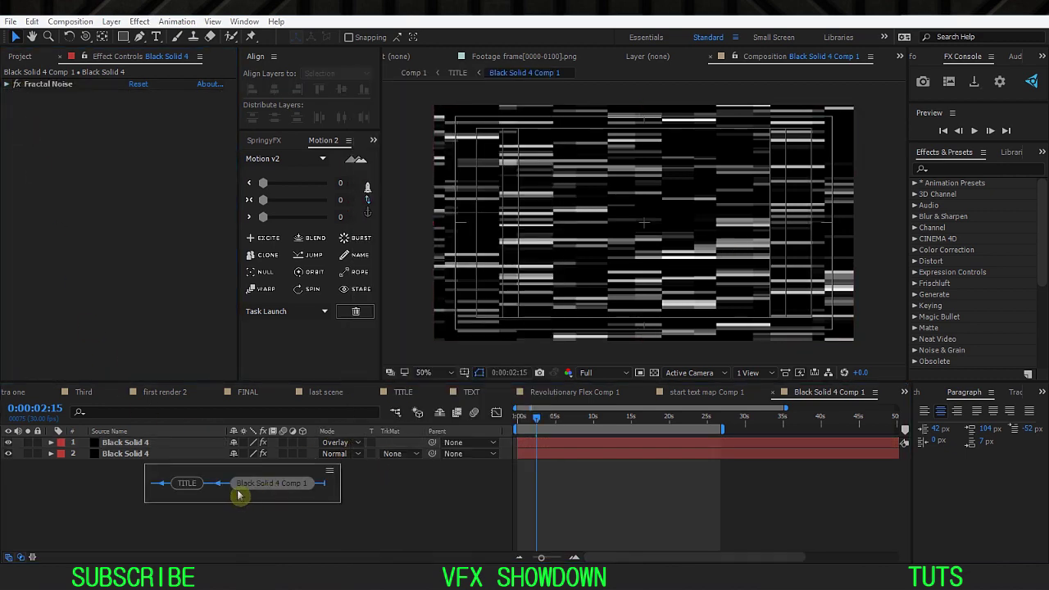
pyautogui.click(199, 491)
pyautogui.press('space')
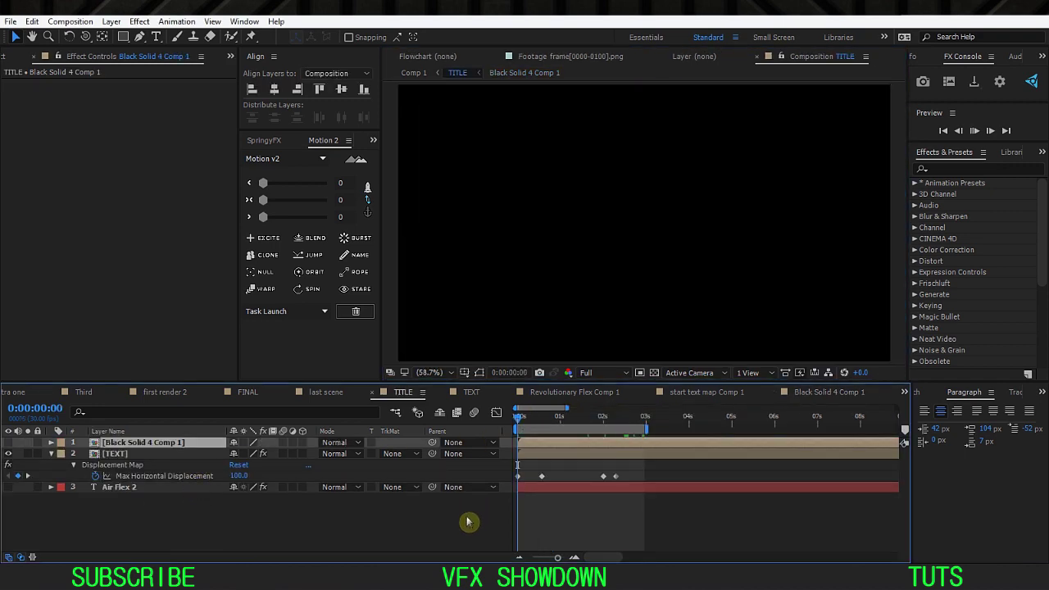
pyautogui.press('space')
# Step: Examine the Displacement Map on the TEXT layer at 0:00:00:11 by switching the effect off and back on
pyautogui.click(123, 454)
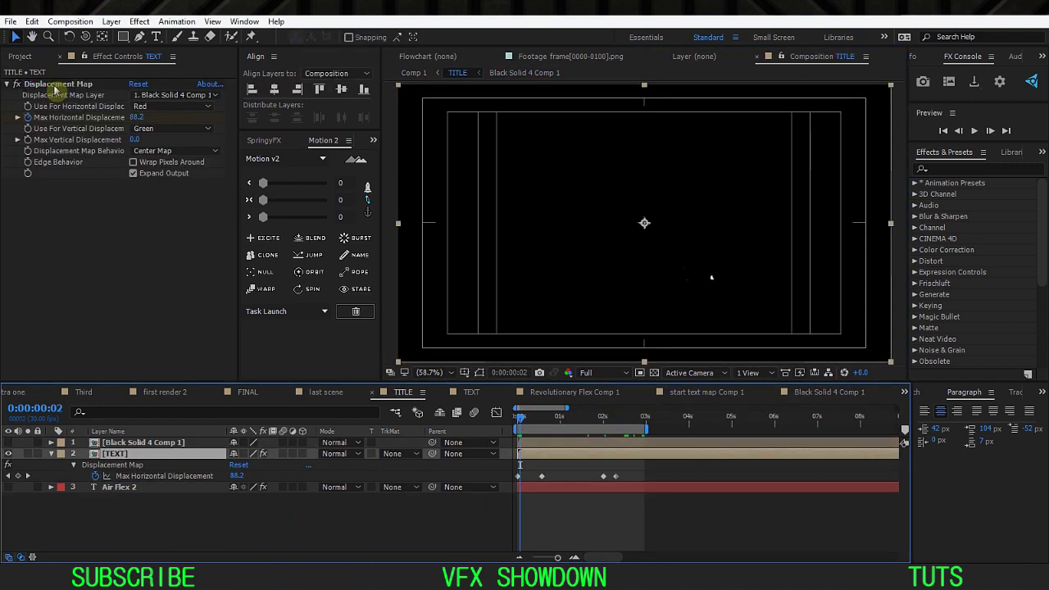
pyautogui.click(57, 83)
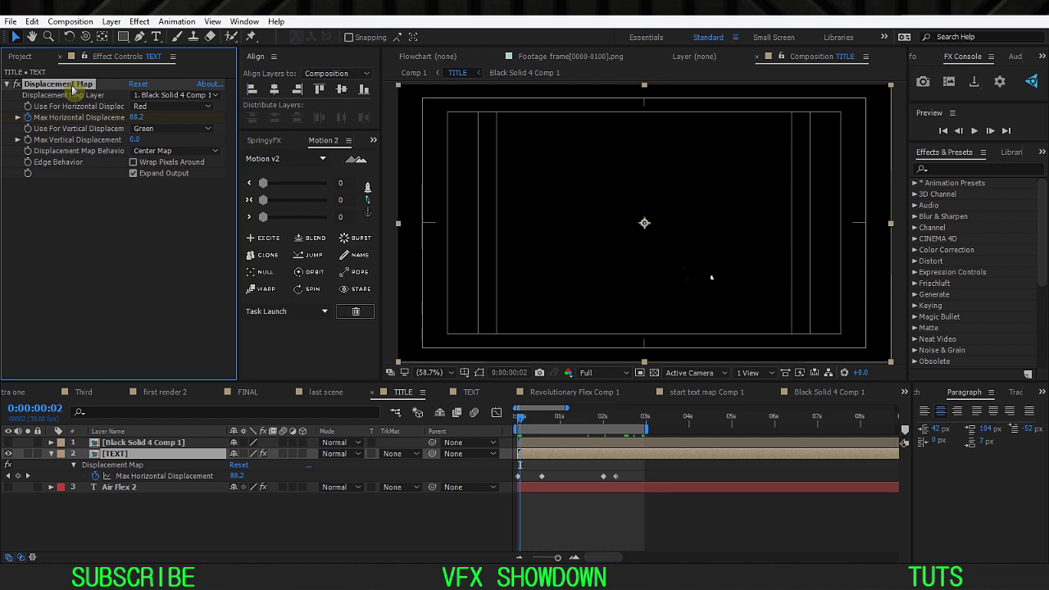
pyautogui.click(679, 462)
pyautogui.moveTo(532, 421)
pyautogui.mouseDown()
pyautogui.moveTo(574, 425)
pyautogui.moveTo(534, 432)
pyautogui.mouseUp()
pyautogui.click(134, 262)
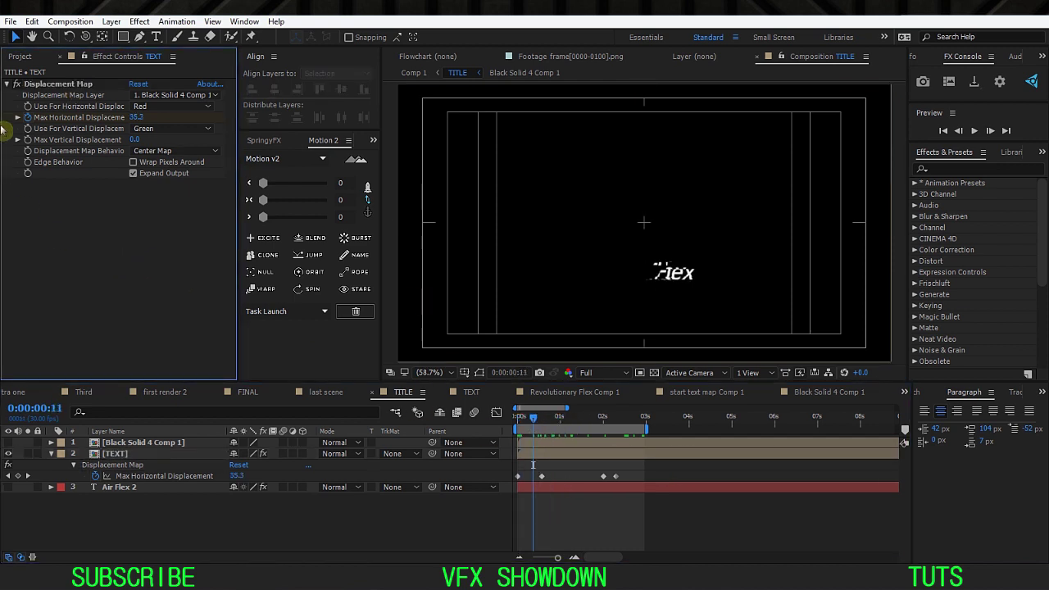
pyautogui.click(16, 86)
pyautogui.click(17, 86)
# Step: Collapse the TEXT layer's properties with the playhead at 0:00:00:00, and switch to the parent composition Comp 1
pyautogui.moveTo(533, 421); pyautogui.dragTo(53, 457)
pyautogui.click(51, 453)
pyautogui.click(108, 468)
pyautogui.click(91, 495)
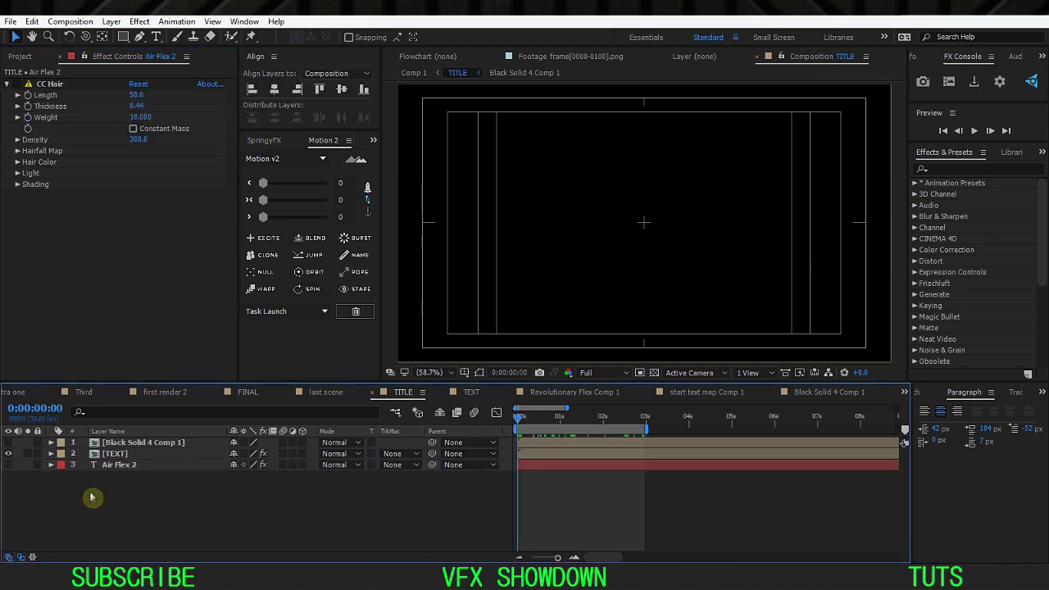
pyautogui.press('Tab')
pyautogui.click(77, 506)
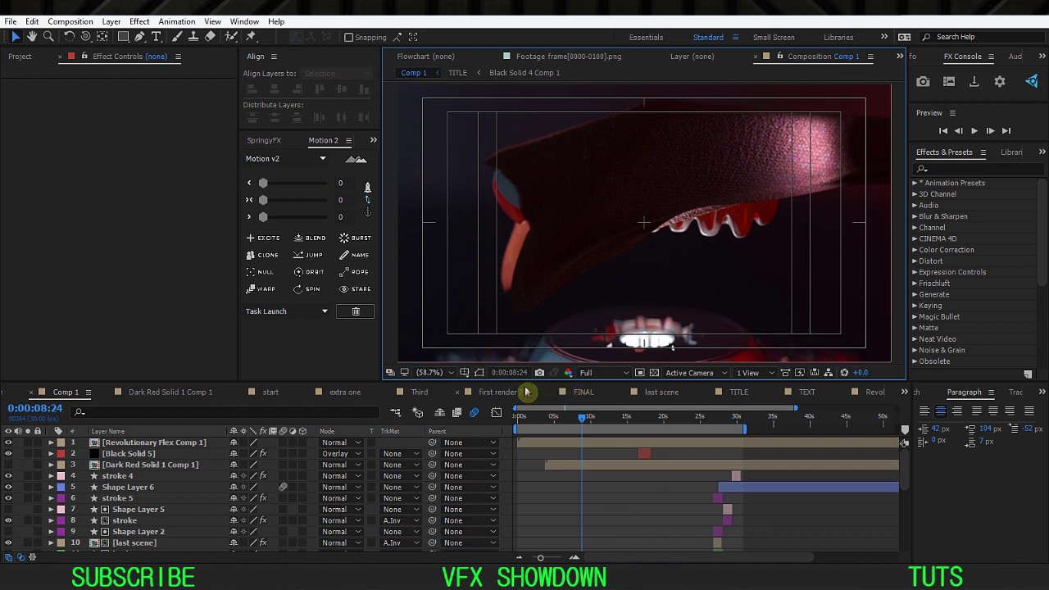
# Step: Hide the Title/Action Safe overlay in Comp 1 and enlarge the timeline at 0:00:00:00 to show its layer stack
pyautogui.click(464, 372)
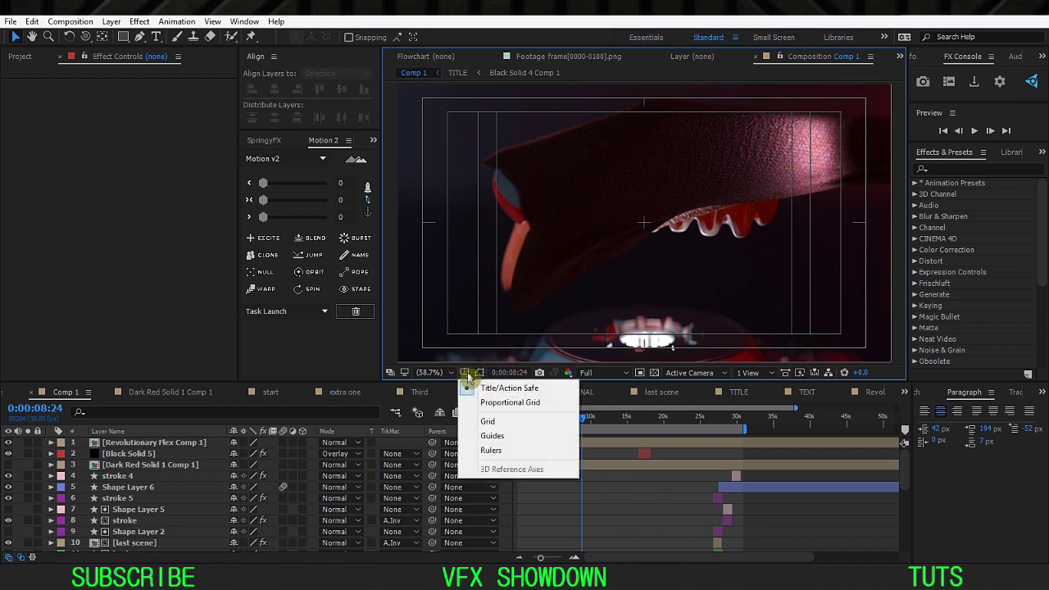
pyautogui.click(507, 387)
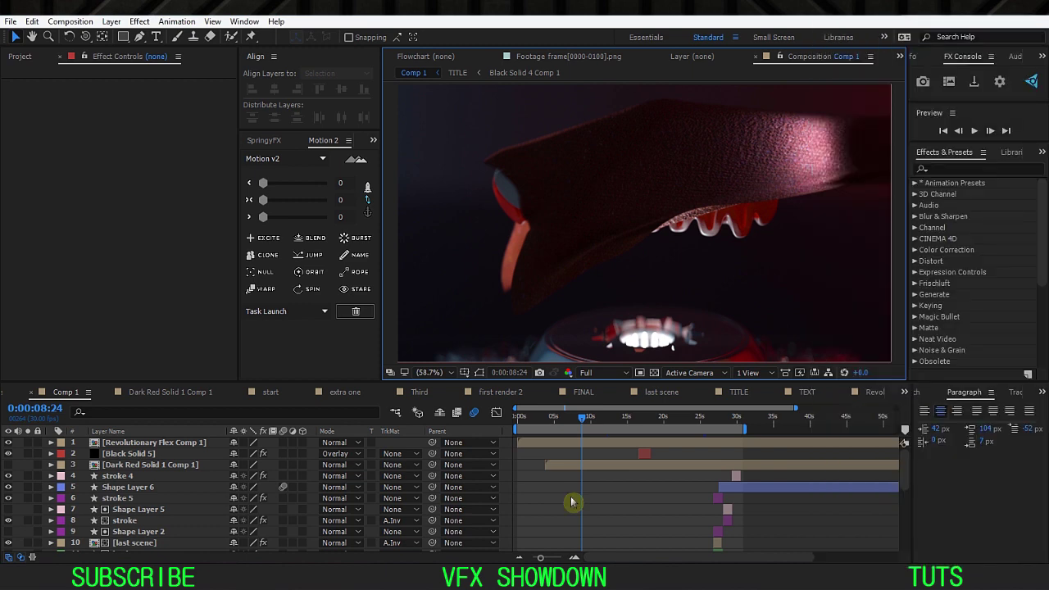
pyautogui.press('Home')
pyautogui.moveTo(493, 382); pyautogui.dragTo(482, 235)
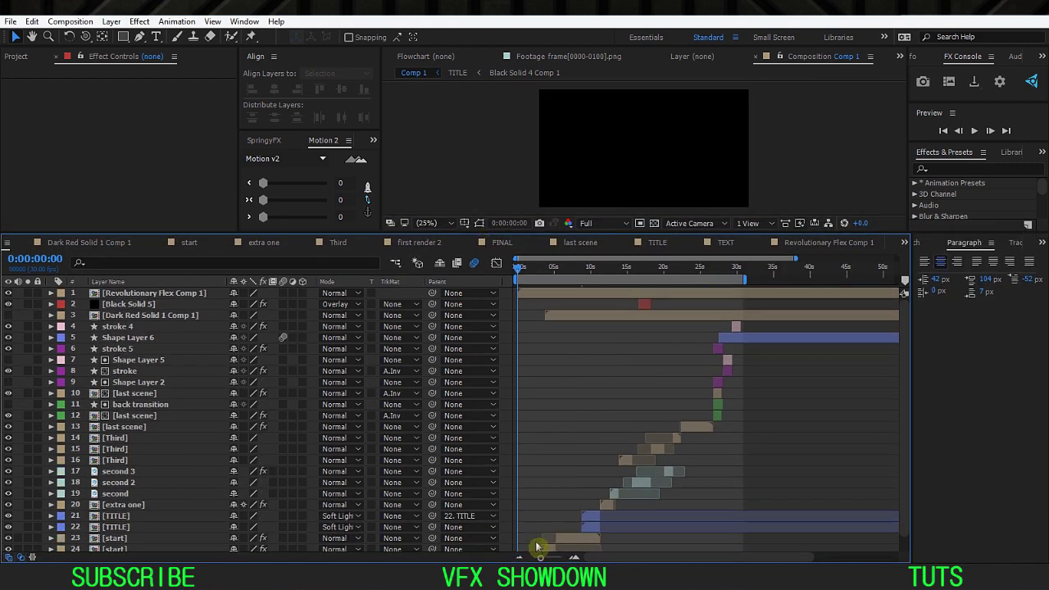
pyautogui.moveTo(540, 561); pyautogui.dragTo(532, 558)
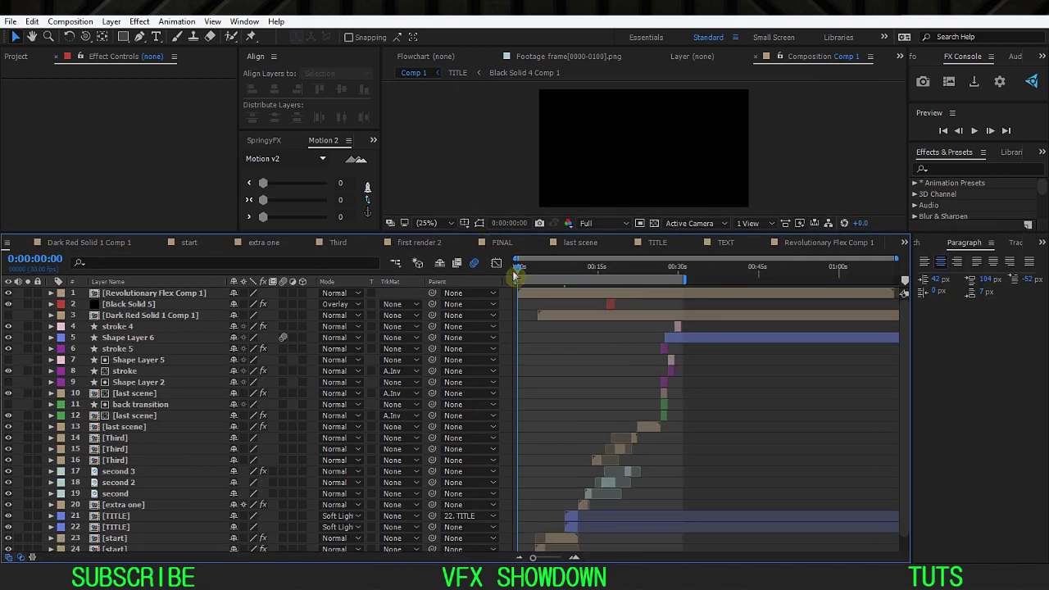
# Step: Scrub through Comp 1 from the start to 0:00:17:23 to examine the shoe shot under Black Solid 5
pyautogui.press('=')
pyautogui.press('=')
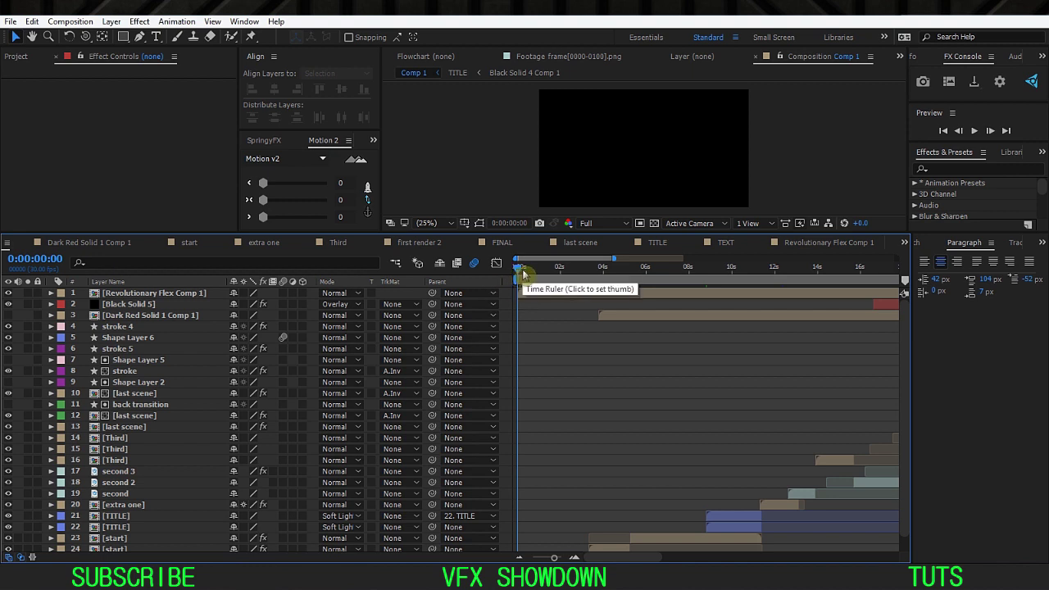
pyautogui.moveTo(521, 272); pyautogui.dragTo(631, 274)
pyautogui.press('-')
pyautogui.press('-')
pyautogui.press('=')
pyautogui.press('=')
pyautogui.press('=')
pyautogui.moveTo(637, 274); pyautogui.dragTo(641, 274)
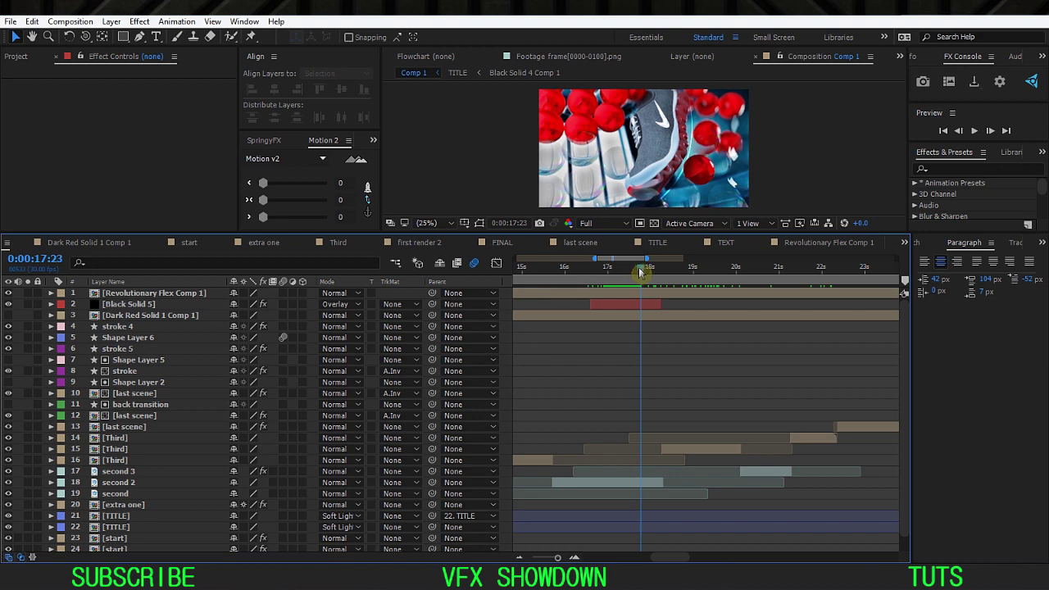
# Step: Inspect the glowing arc beside the shoe in the maximized viewer, advance to 0:00:17:25, and restore the layout
pyautogui.press('`')
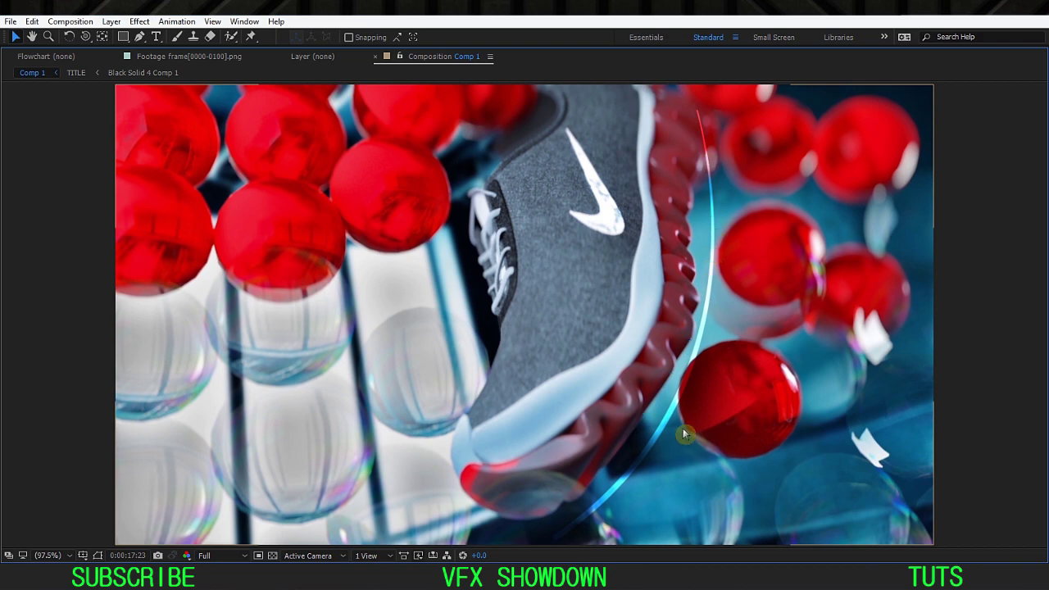
pyautogui.press('pagedown')
pyautogui.press('pagedown')
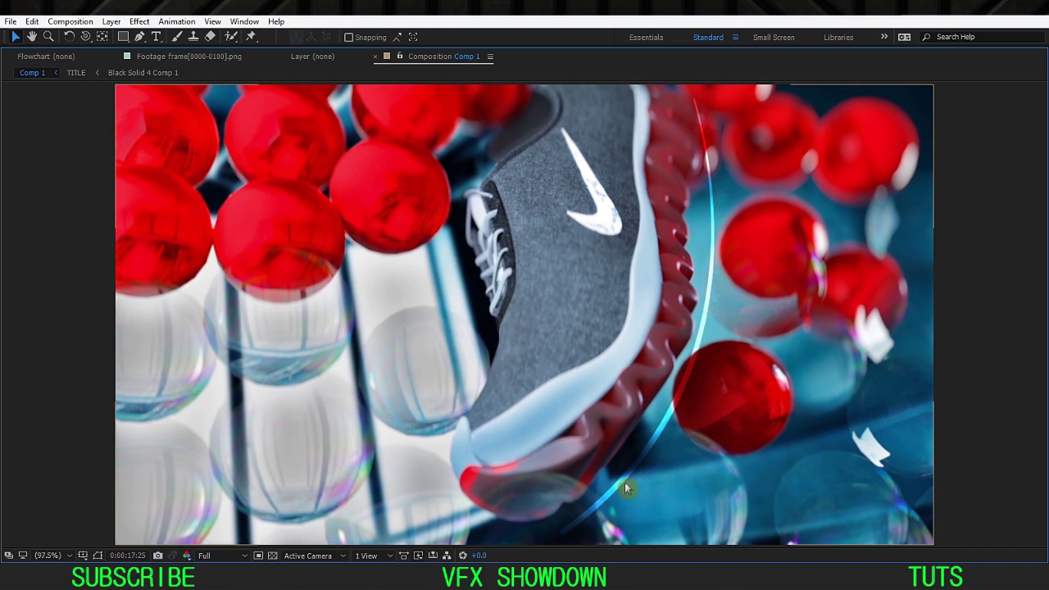
pyautogui.press('`')
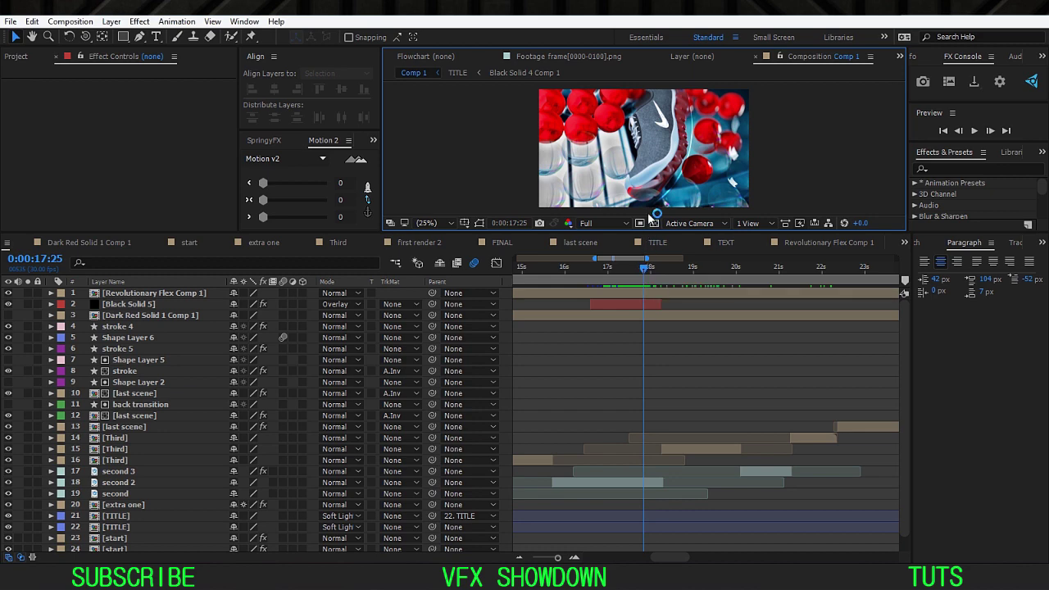
pyautogui.press('`')
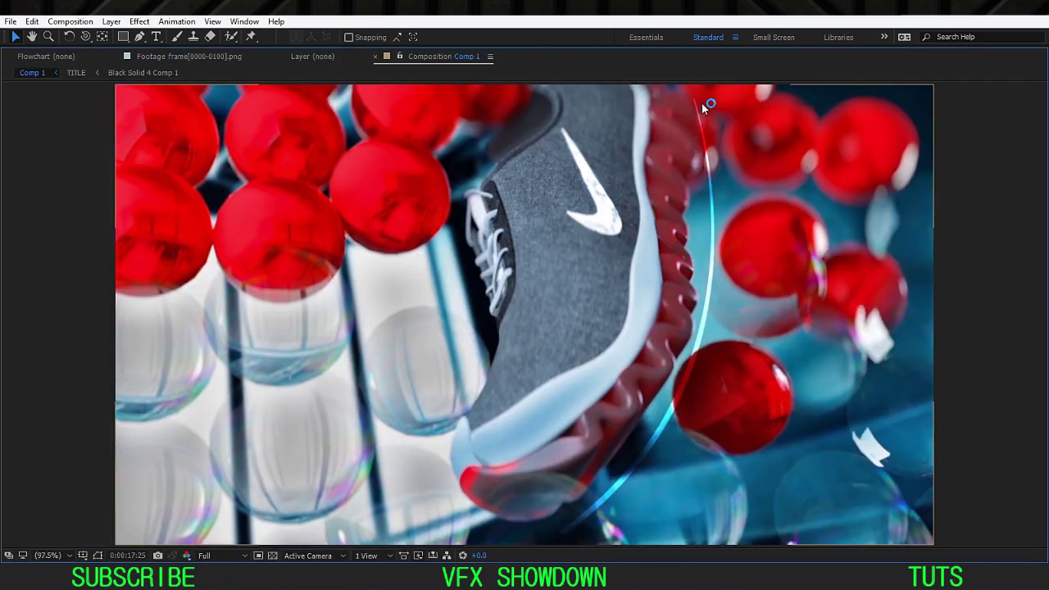
pyautogui.press('`')
# Step: Scrub Comp 1 to 0:00:27:00 and back to 0:00:26:00 to examine the closing NIKE logo transition
pyautogui.click(629, 273)
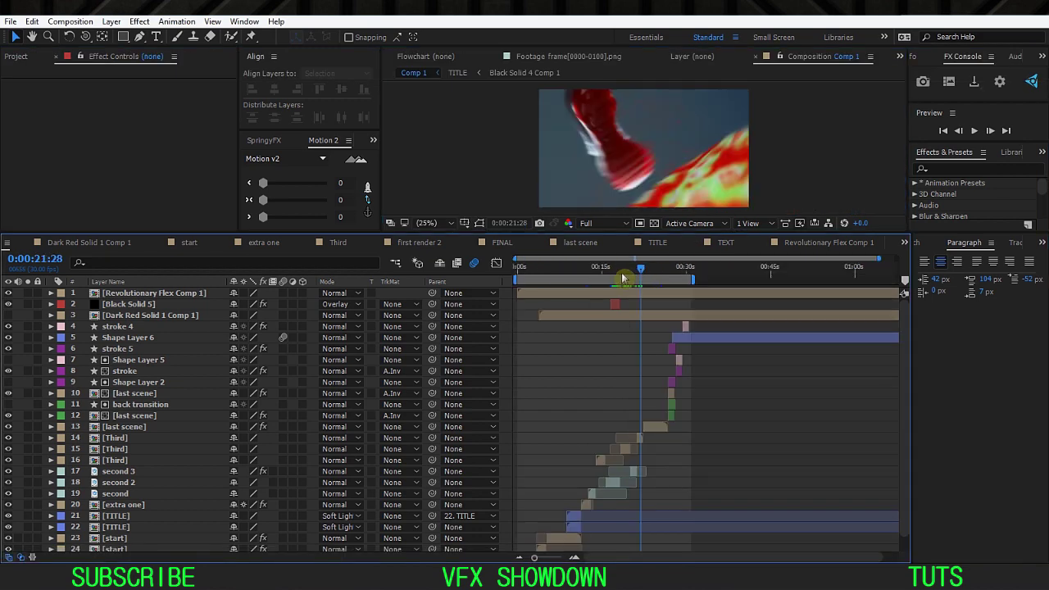
pyautogui.moveTo(622, 278); pyautogui.dragTo(706, 275)
pyautogui.press('=')
pyautogui.press('=')
pyautogui.press('=')
pyautogui.press('=')
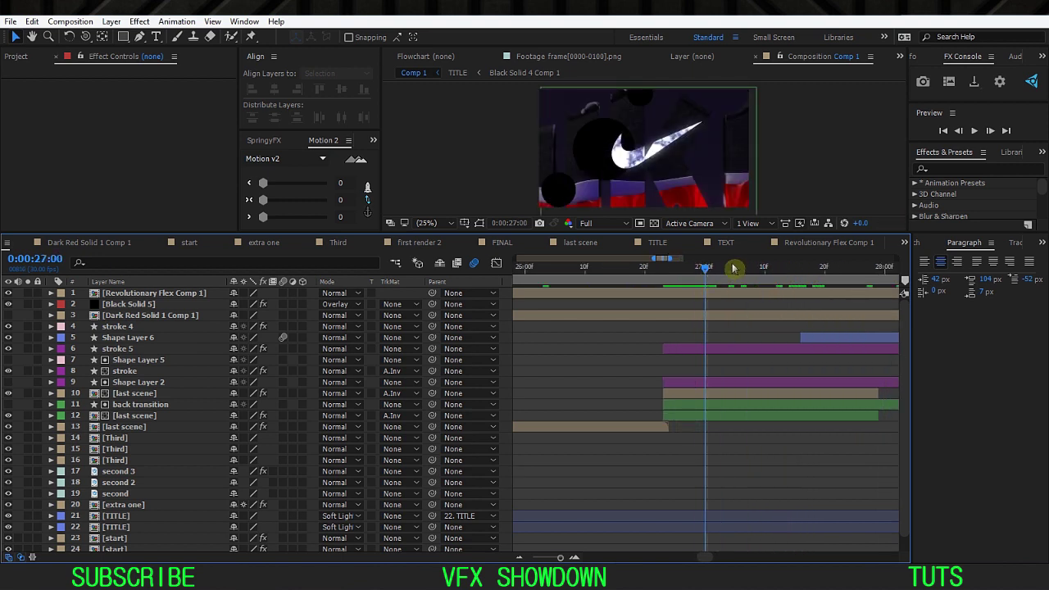
pyautogui.moveTo(728, 325); pyautogui.dragTo(600, 306)
pyautogui.moveTo(650, 339); pyautogui.dragTo(810, 323)
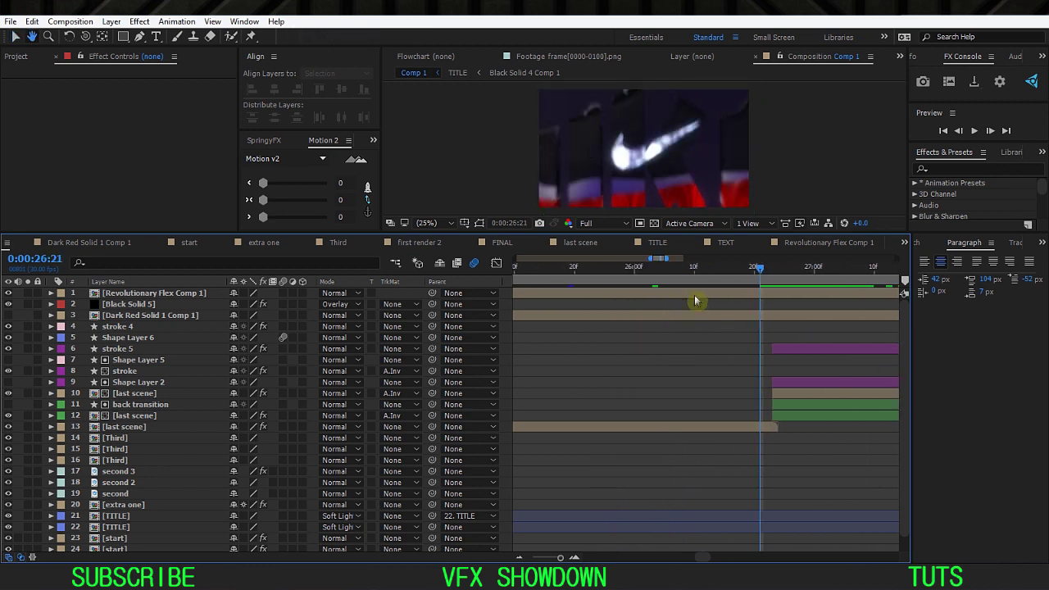
pyautogui.moveTo(703, 274); pyautogui.dragTo(626, 269)
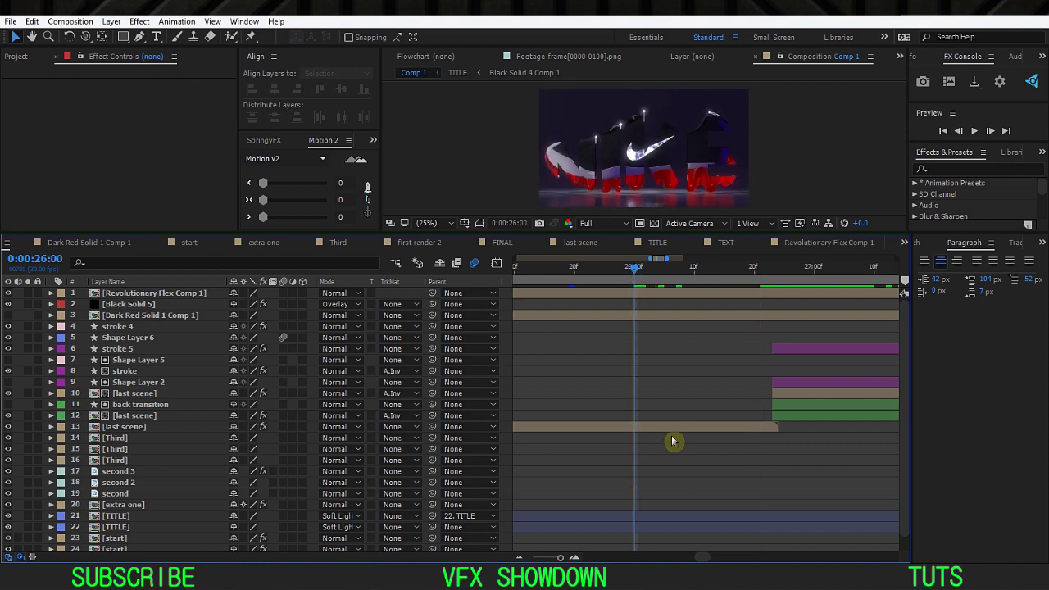
# Step: Open the last scene composition, enlarge its viewer, and move from the start to 0:00:01:08
pyautogui.click(696, 428)
pyautogui.doubleClick(131, 427)
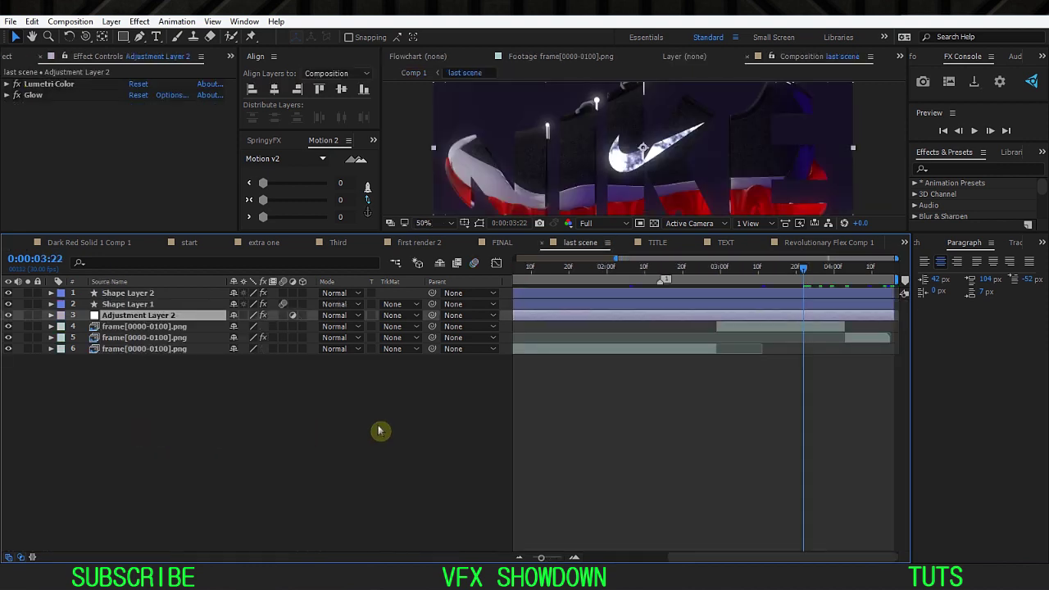
pyautogui.keyDown('alt'); pyautogui.scroll(-2, 580, 379); pyautogui.keyUp('alt')
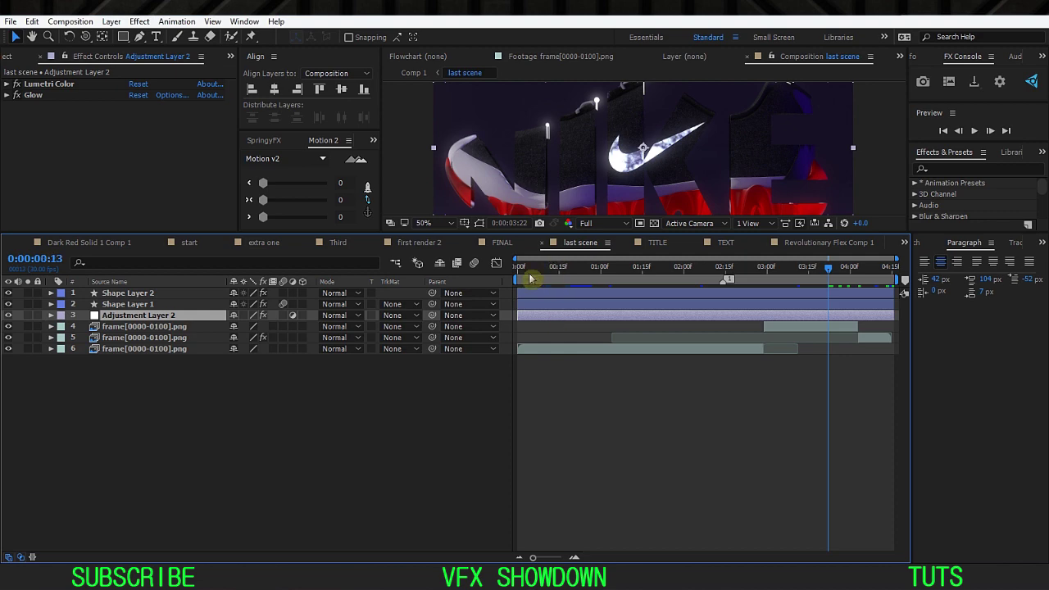
pyautogui.moveTo(531, 279); pyautogui.dragTo(517, 274)
pyautogui.moveTo(511, 232); pyautogui.dragTo(511, 341)
pyautogui.click(623, 376)
# Step: Check the effects on the lower two frame sequences and Adjustment Layer 2, and scrub to 0:00:03:02
pyautogui.click(132, 448)
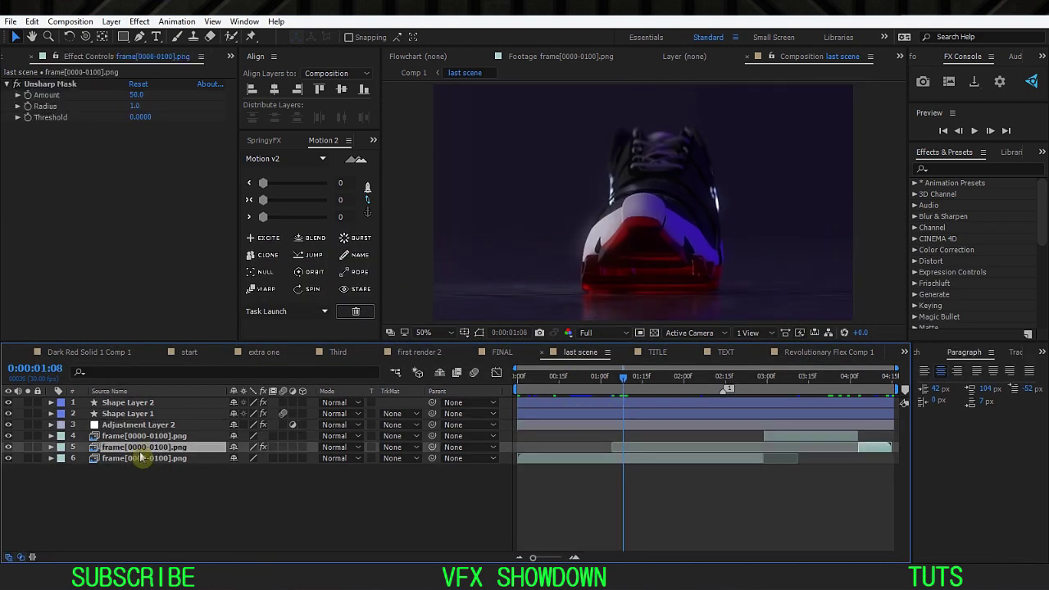
pyautogui.click(141, 459)
pyautogui.click(148, 425)
pyautogui.click(152, 472)
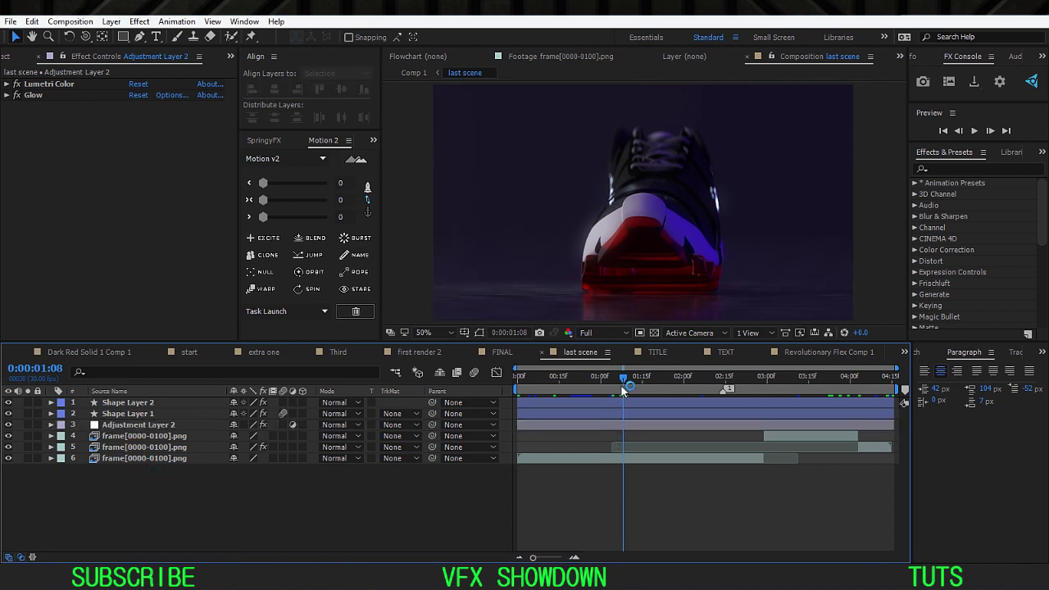
pyautogui.moveTo(624, 376); pyautogui.dragTo(772, 408)
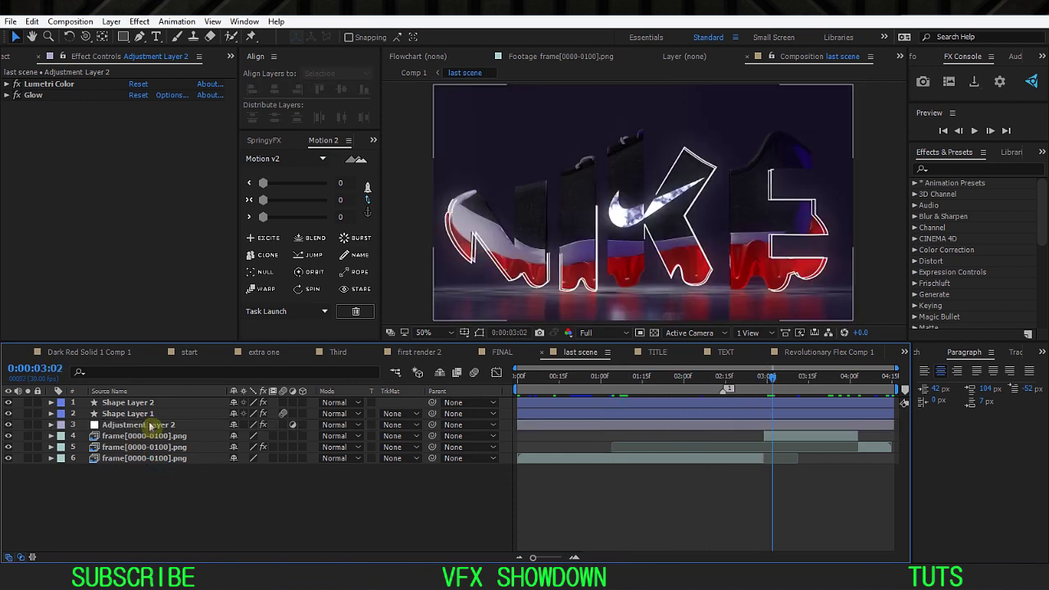
# Step: Toggle the visibility of Shape Layers 1 and 2 off and on, and examine the Glow effect on each
pyautogui.click(146, 425)
pyautogui.click(128, 414)
pyautogui.moveTo(10, 404); pyautogui.dragTo(8, 413)
pyautogui.click(101, 491)
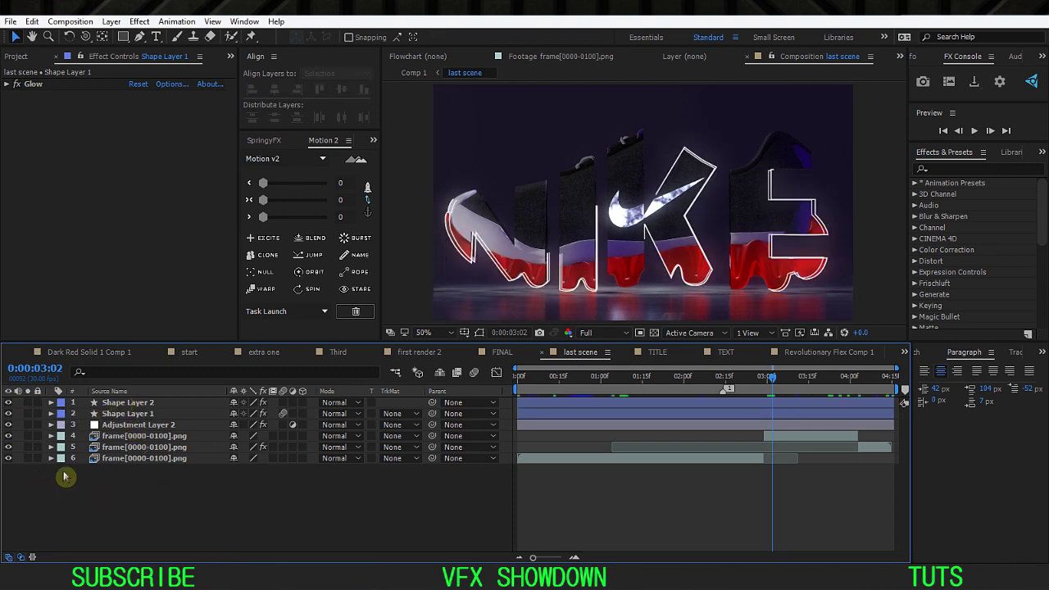
pyautogui.click(128, 402)
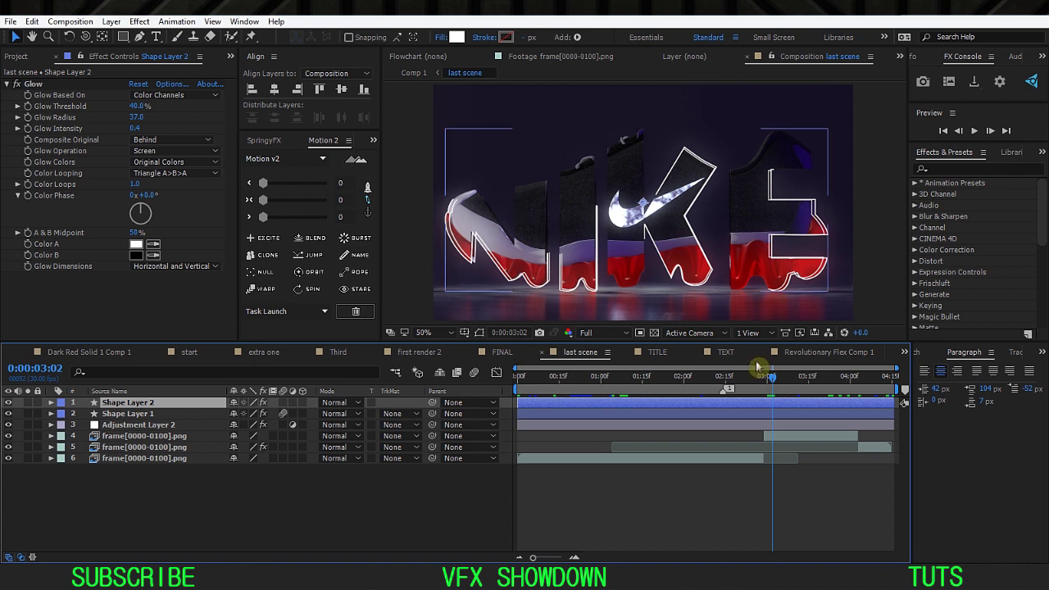
pyautogui.click(128, 414)
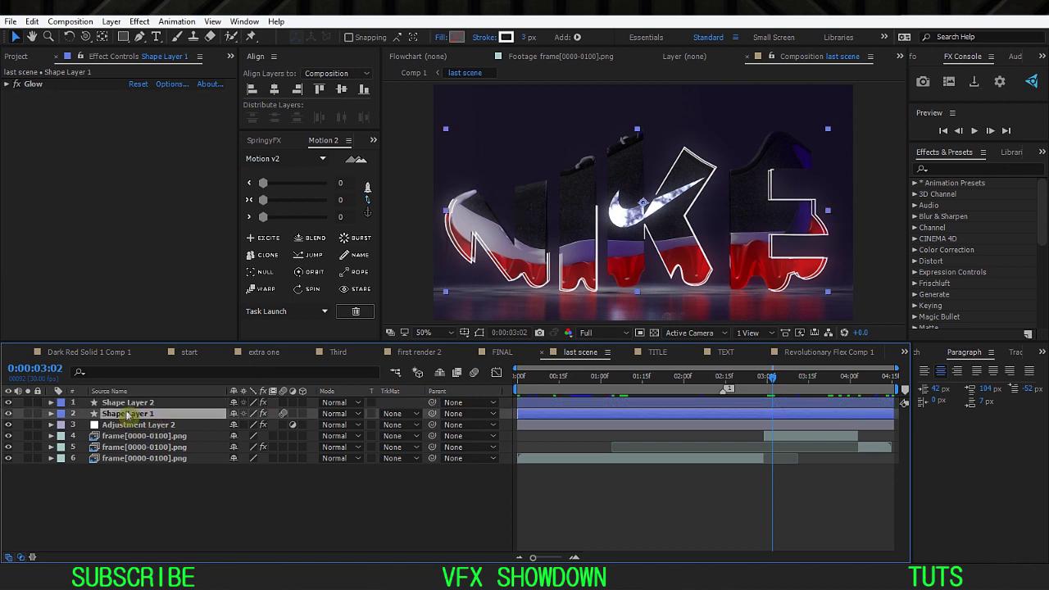
pyautogui.click(131, 403)
# Step: Solo Shape Layer 2 and scrub to 0:00:03:27 to view it in isolation
pyautogui.click(28, 402)
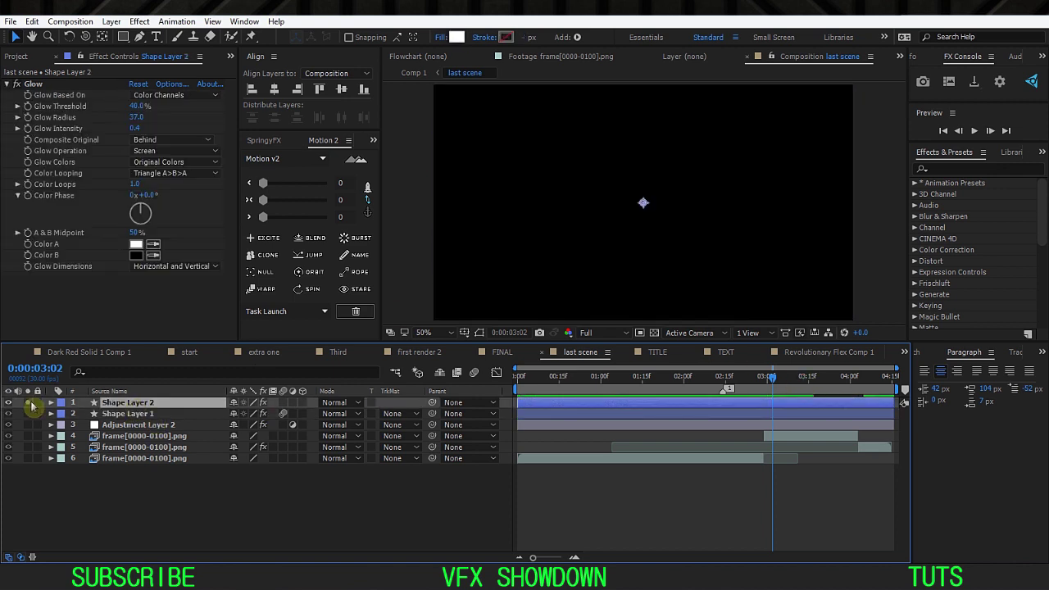
pyautogui.moveTo(774, 384); pyautogui.dragTo(847, 384)
pyautogui.click(615, 492)
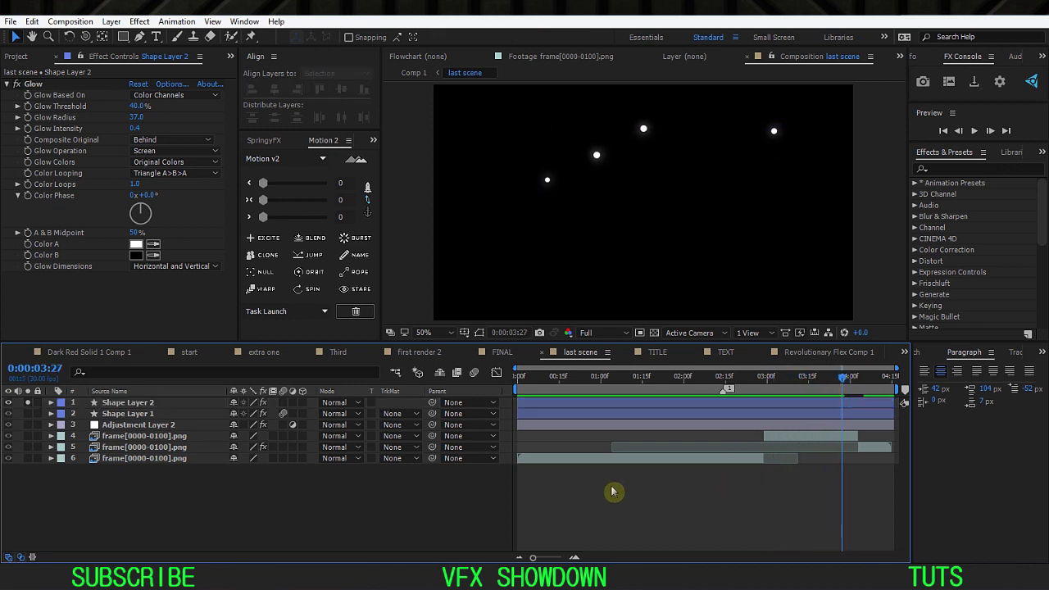
# Step: Solo Shape Layer 1 as well and preview both shape layers from 0:00:02:27
pyautogui.click(28, 413)
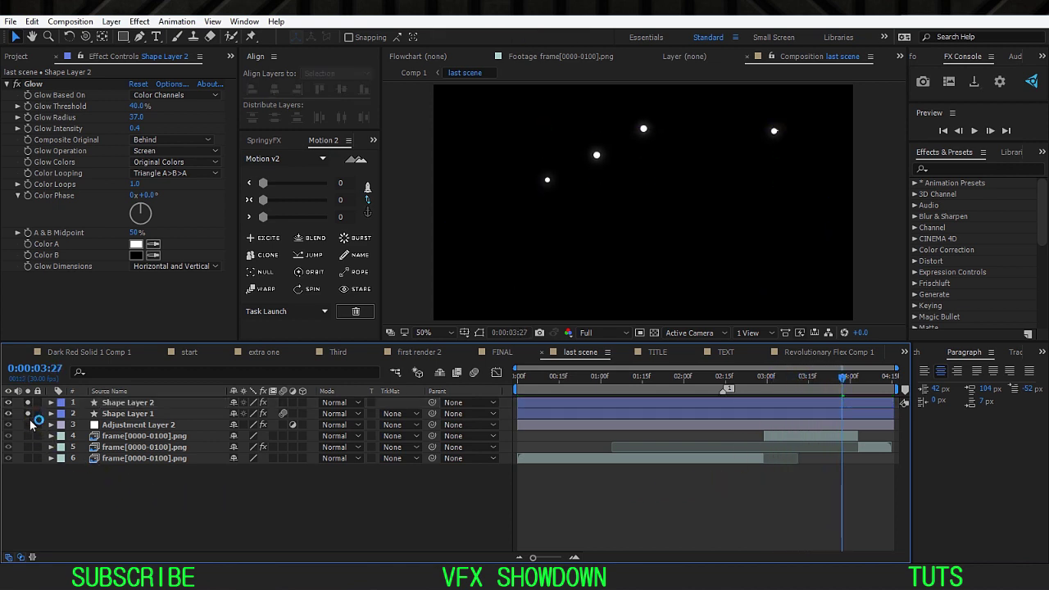
pyautogui.moveTo(824, 383); pyautogui.dragTo(760, 394)
pyautogui.press('space')
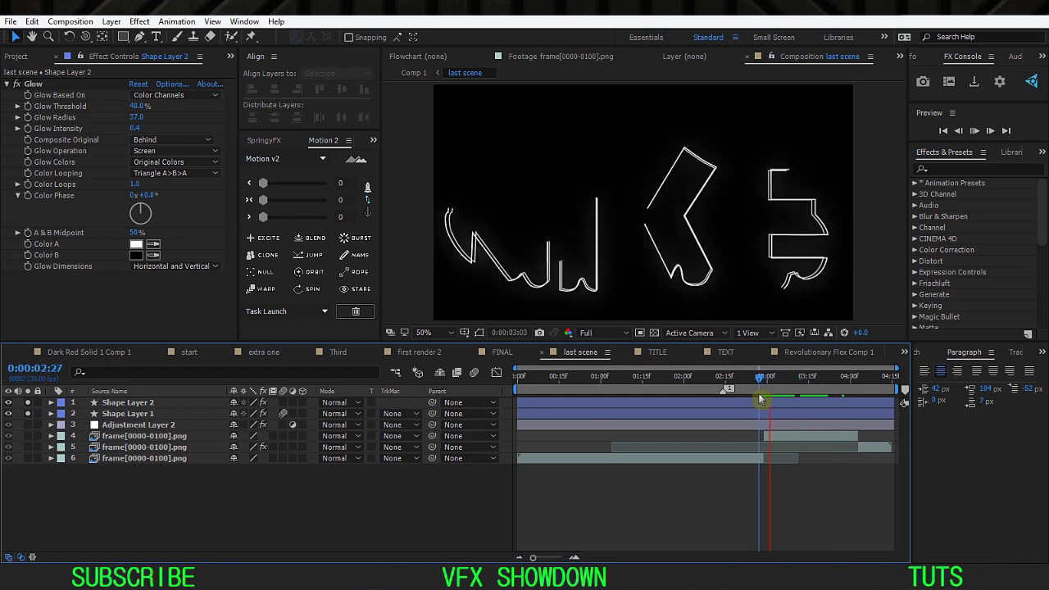
pyautogui.press('space')
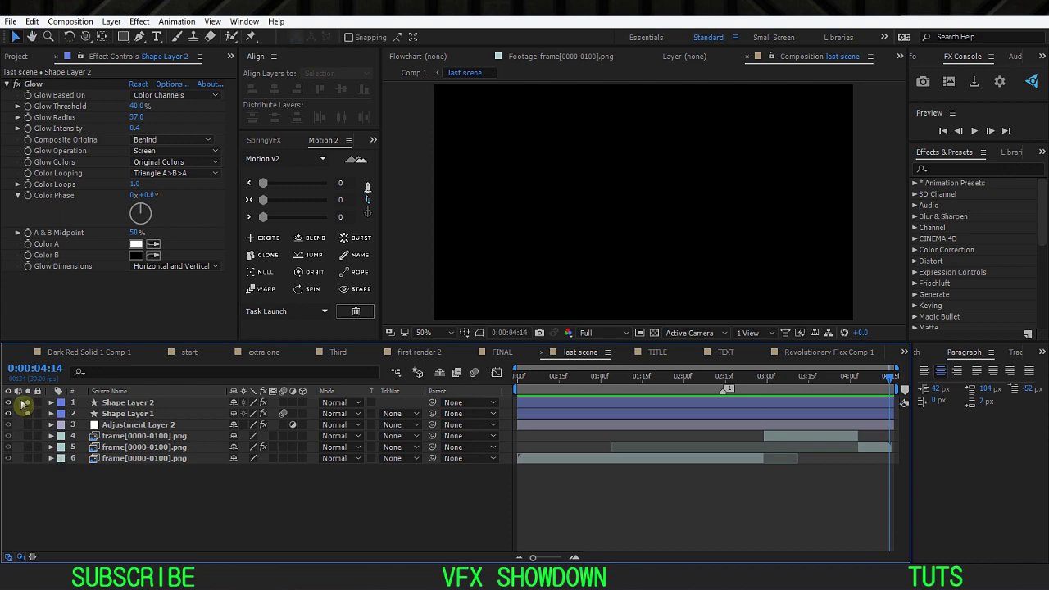
# Step: Turn off solo for Shape Layers 1 and 2 and return from the last scene composition to Comp 1
pyautogui.moveTo(28, 402); pyautogui.dragTo(28, 413)
pyautogui.moveTo(878, 384); pyautogui.dragTo(892, 386)
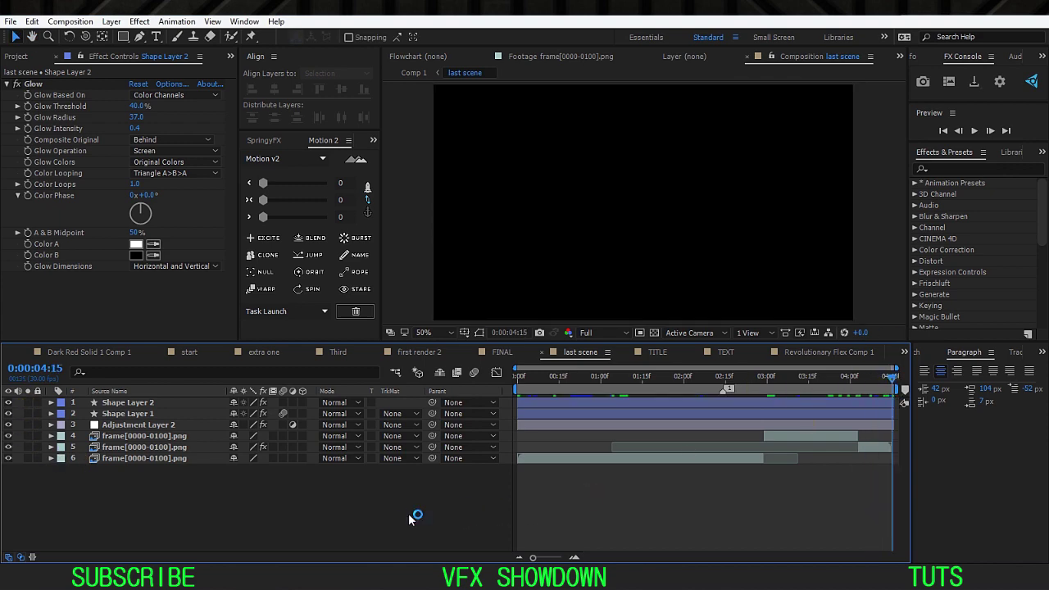
pyautogui.press('Tab')
pyautogui.click(335, 513)
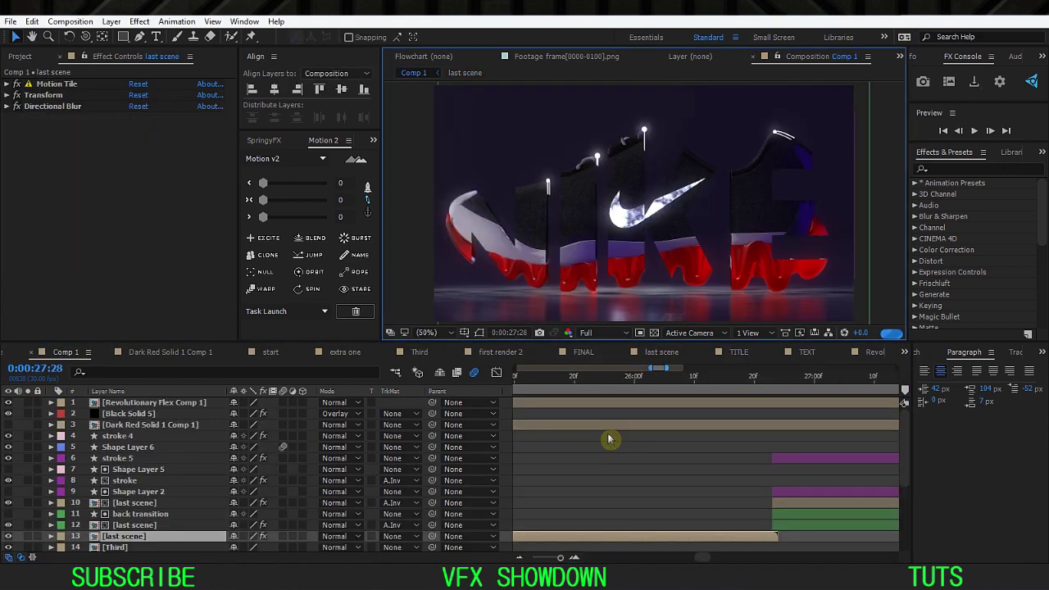
# Step: Scrub Comp 1 from 0:00:26:15 to 0:00:27:07 to view the transition from the last scene to the swoosh
pyautogui.press('-')
pyautogui.press('-')
pyautogui.press('-')
pyautogui.click(812, 379)
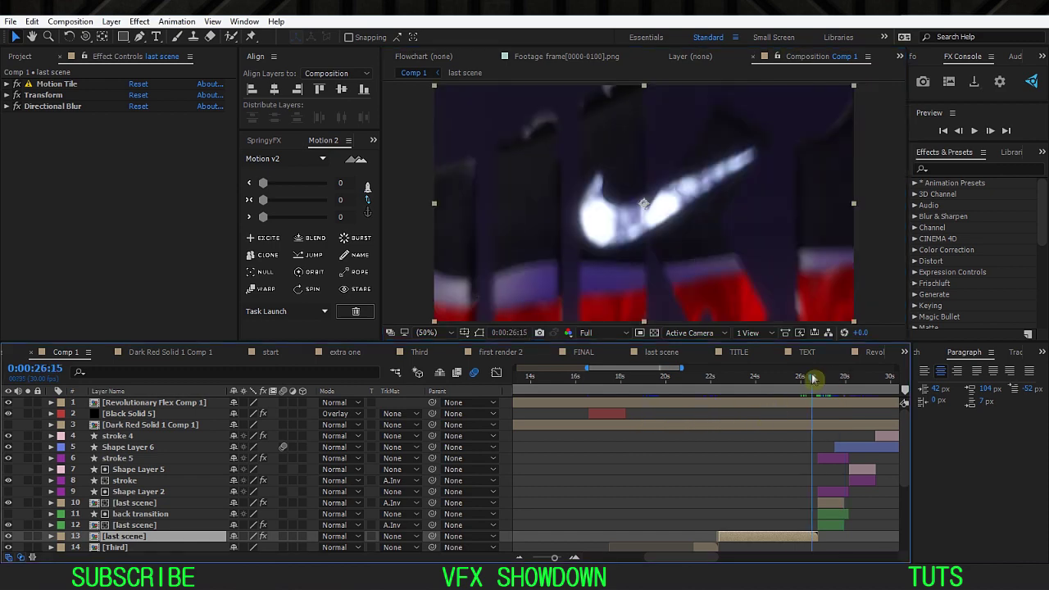
pyautogui.press('=')
pyautogui.scroll(-3, 828, 405)
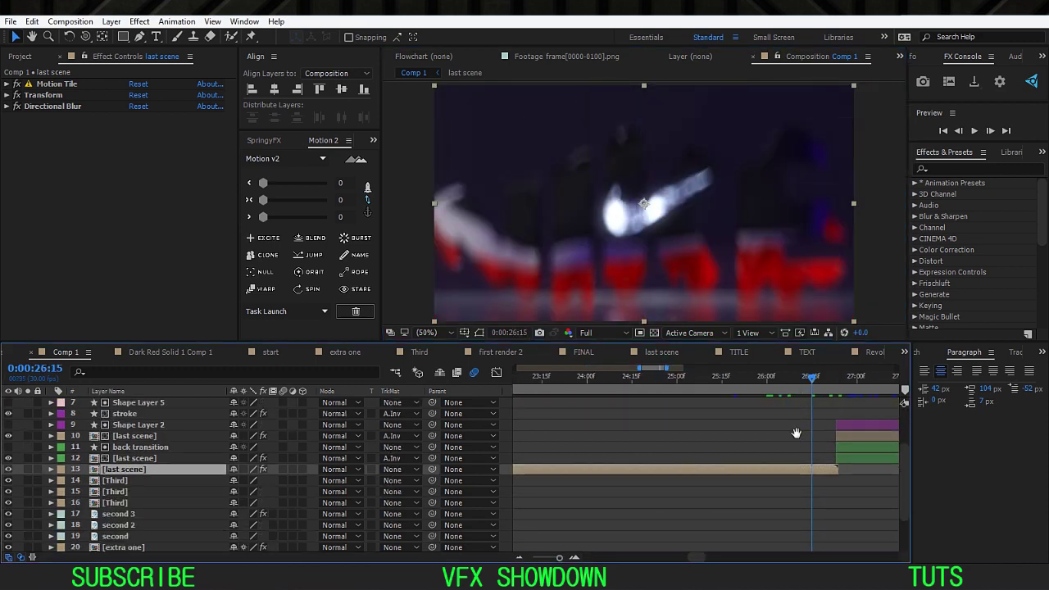
pyautogui.moveTo(796, 433); pyautogui.dragTo(603, 412, button='middle')
pyautogui.moveTo(624, 377); pyautogui.dragTo(680, 380)
pyautogui.scroll(2, 684, 420)
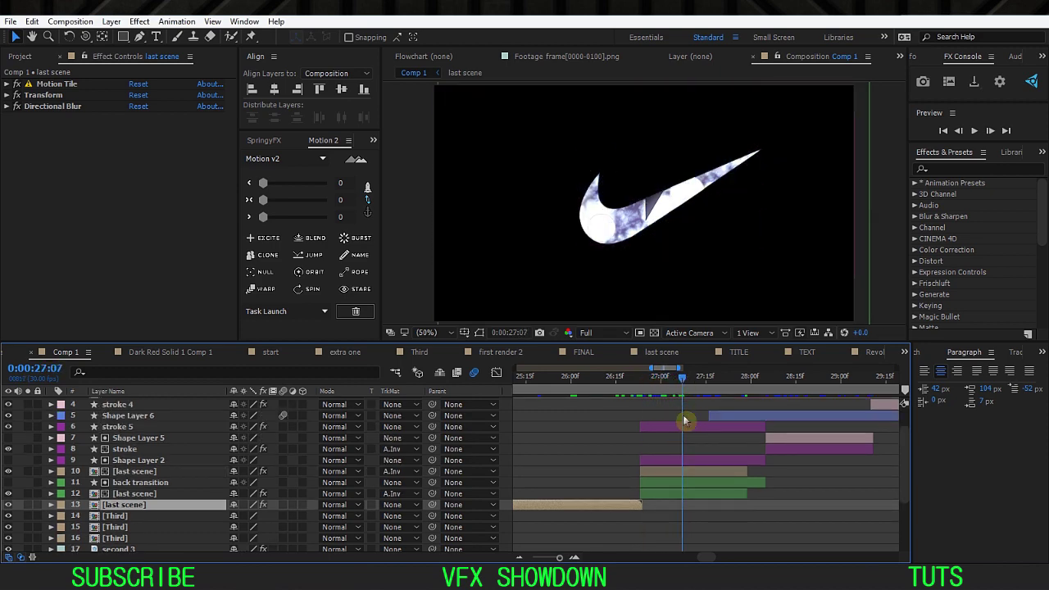
# Step: Check the Set Matte effect on the stroke 5 layer and scrub through the white swoosh animation to 0:00:29:03
pyautogui.click(662, 427)
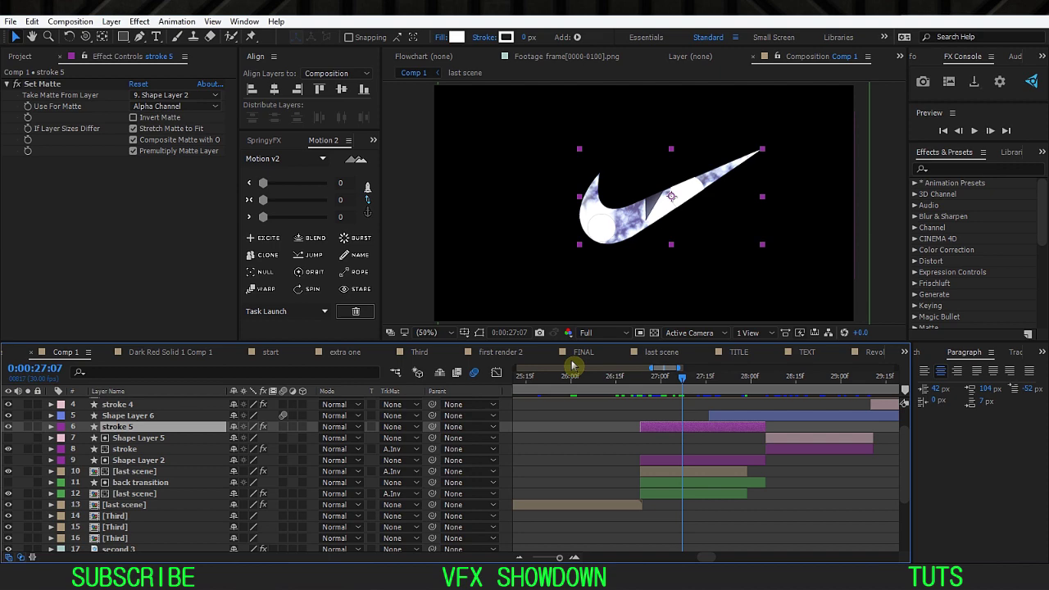
pyautogui.click(653, 334)
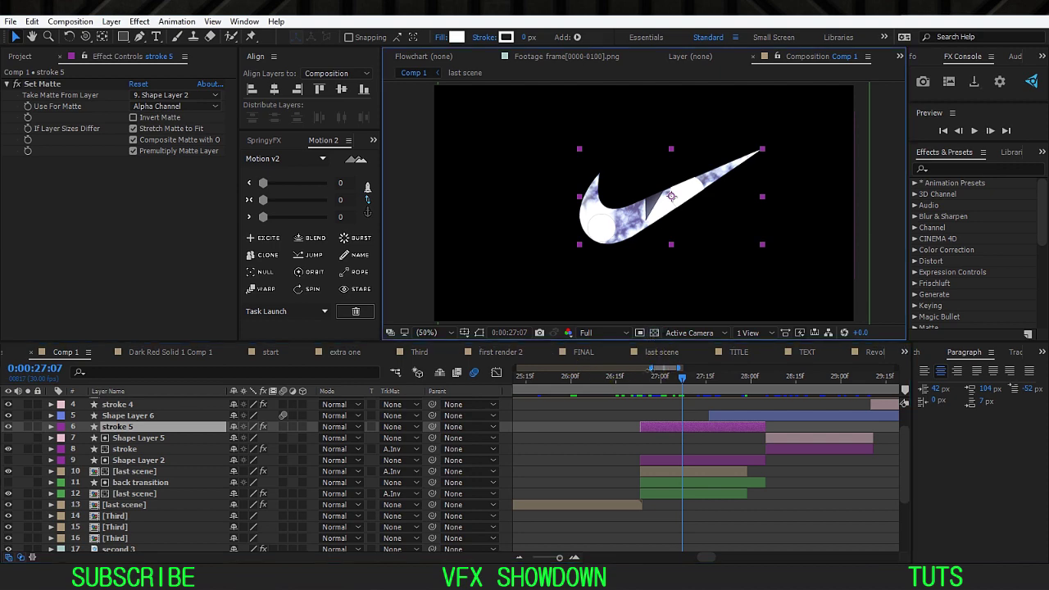
pyautogui.moveTo(651, 370); pyautogui.dragTo(625, 369)
pyautogui.moveTo(712, 407); pyautogui.dragTo(567, 420, button='middle')
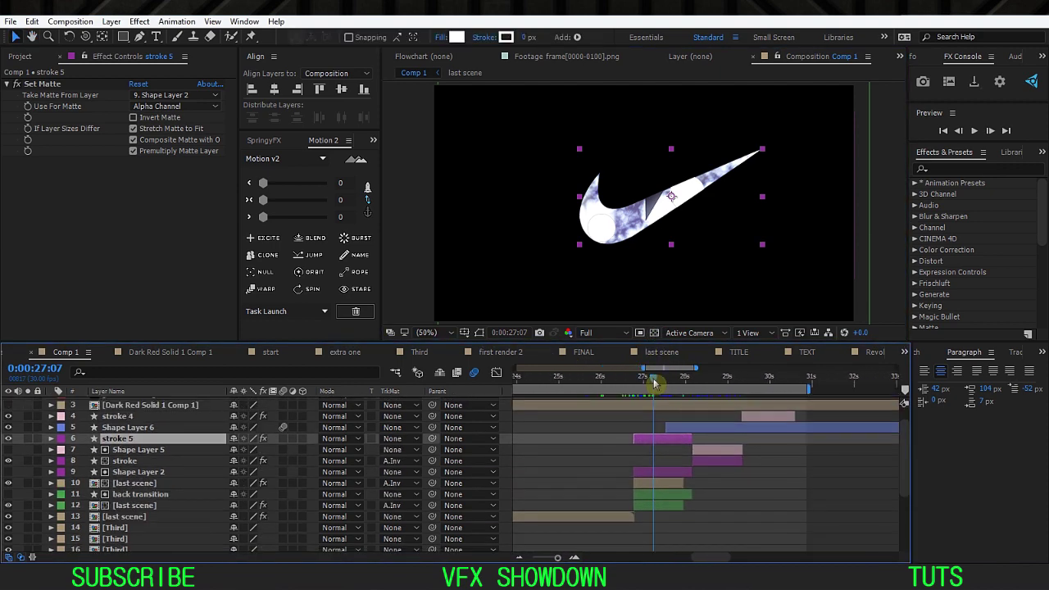
pyautogui.moveTo(653, 378); pyautogui.dragTo(684, 378)
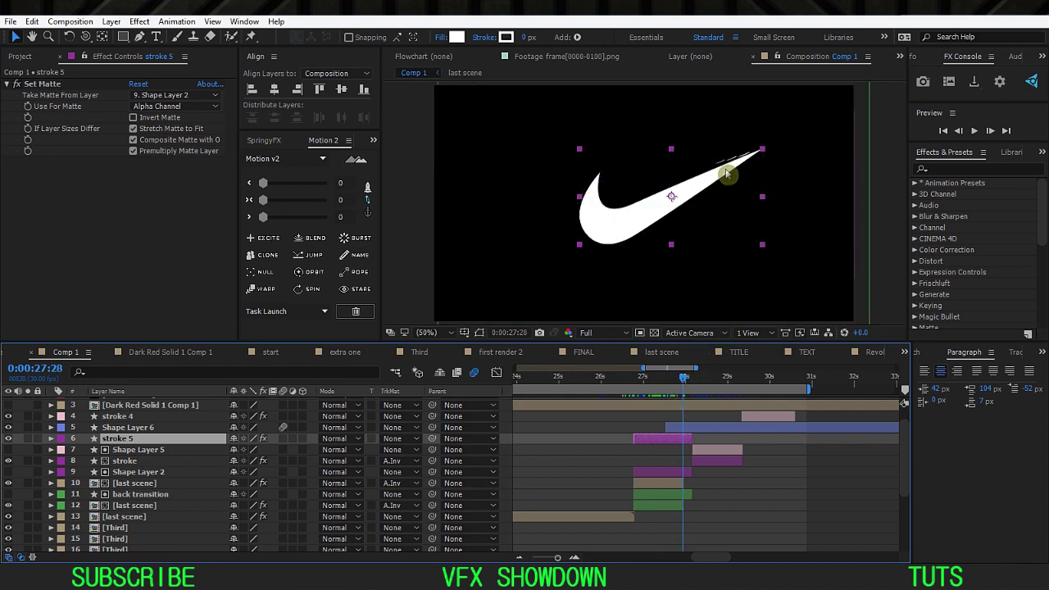
pyautogui.moveTo(685, 381); pyautogui.dragTo(731, 385)
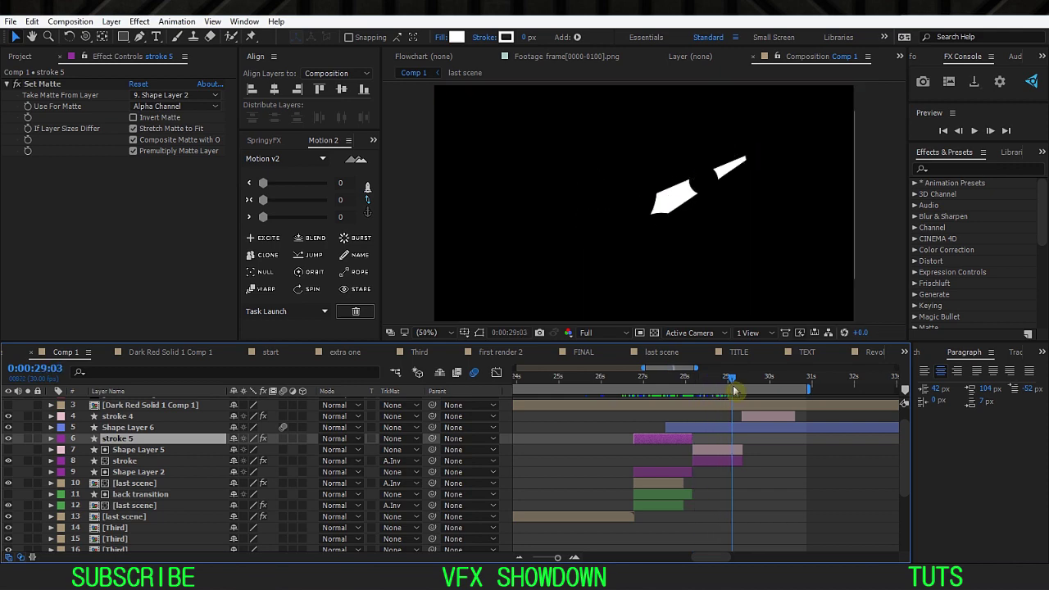
# Step: Select Shape Layer 5 to inspect the swoosh wipe-off, and scrub through the frames following it
pyautogui.click(721, 450)
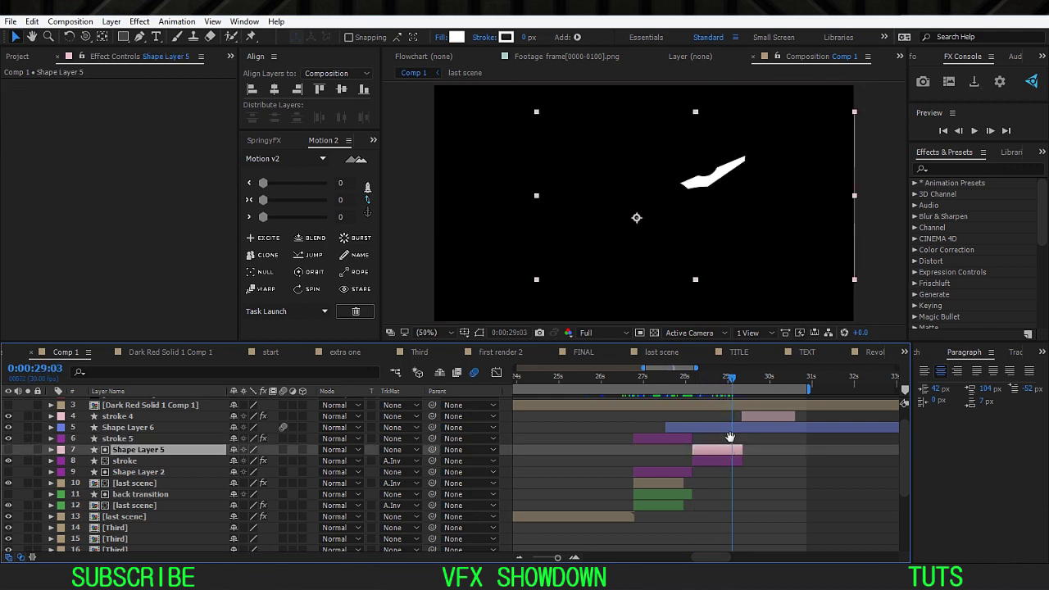
pyautogui.moveTo(730, 437); pyautogui.dragTo(696, 445, button='middle')
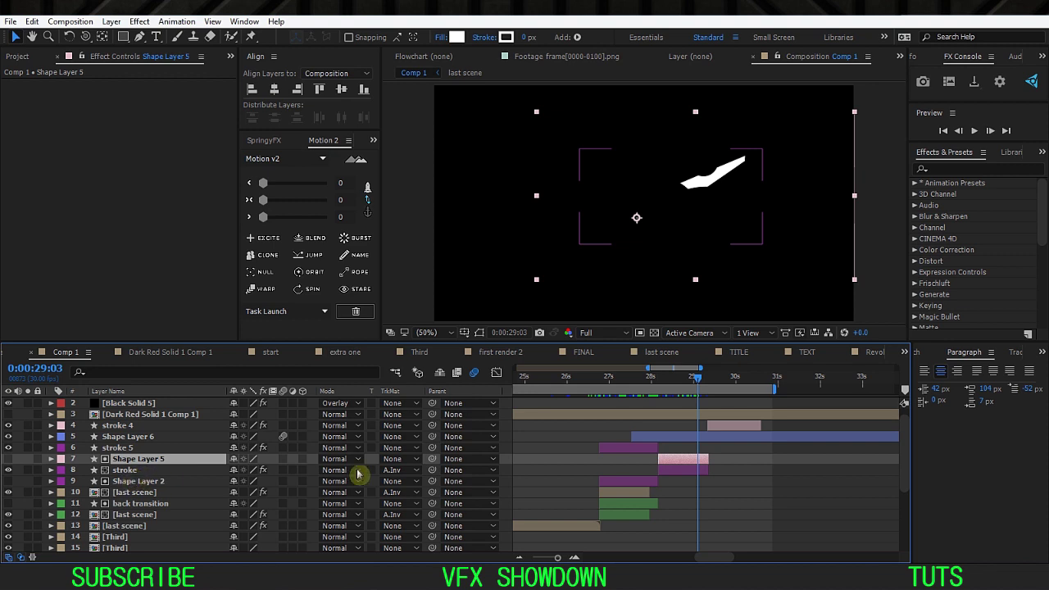
pyautogui.moveTo(631, 464); pyautogui.dragTo(596, 475, button='middle')
pyautogui.click(697, 375)
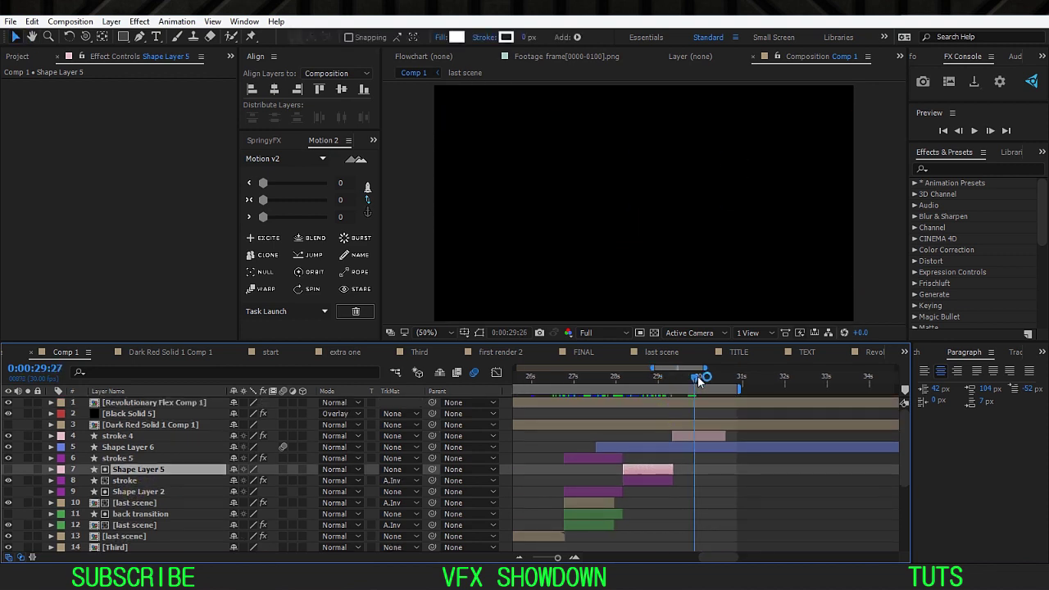
pyautogui.moveTo(698, 375); pyautogui.dragTo(752, 378)
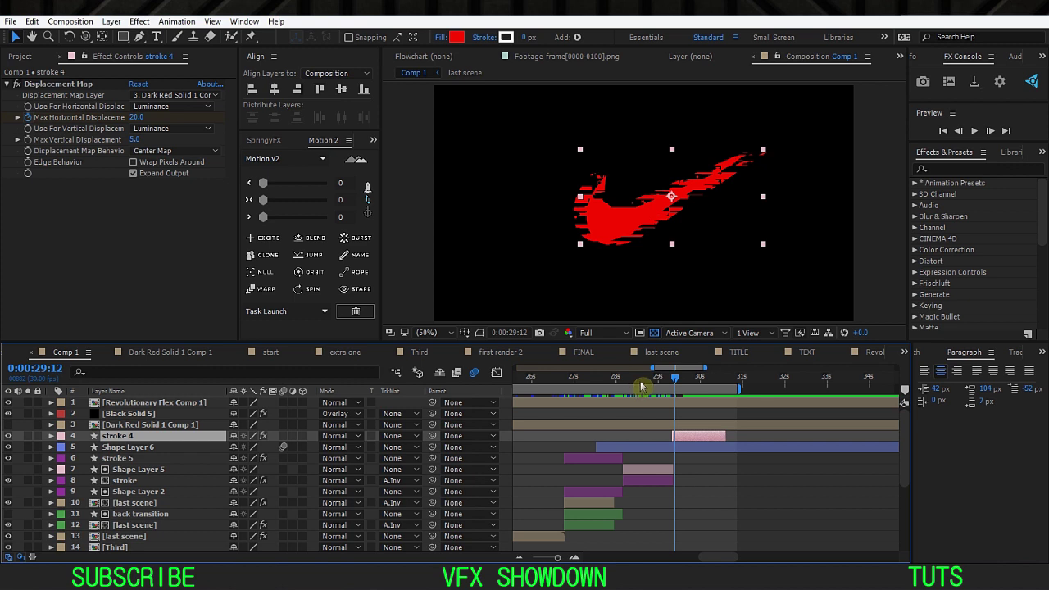
# Step: Preview the red swoosh glitch from 0:00:29:00 and inspect the Displacement Map and opacity keyframes of stroke 4
pyautogui.click(657, 379)
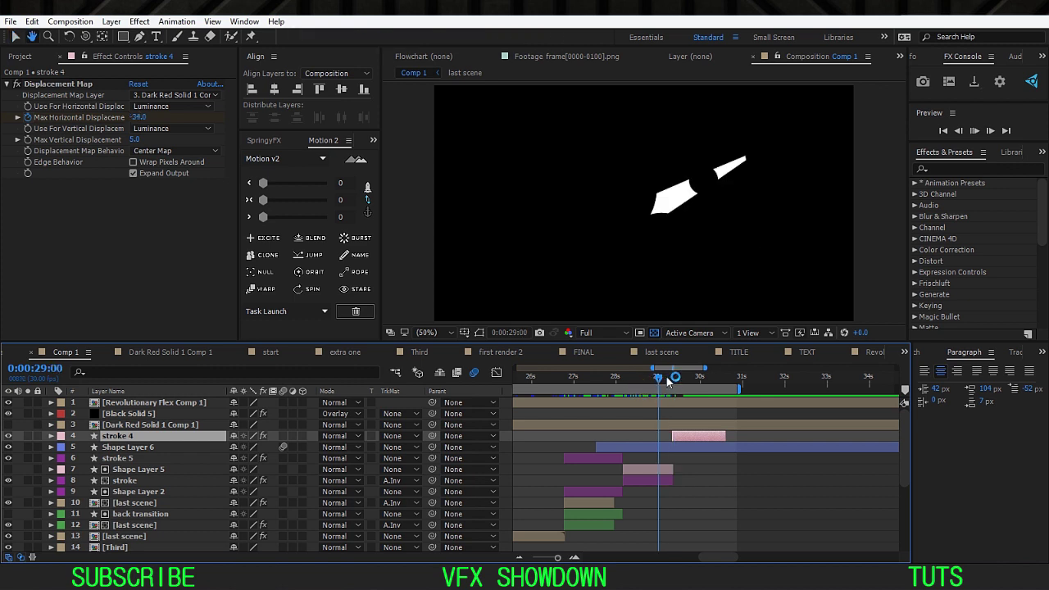
pyautogui.press('space')
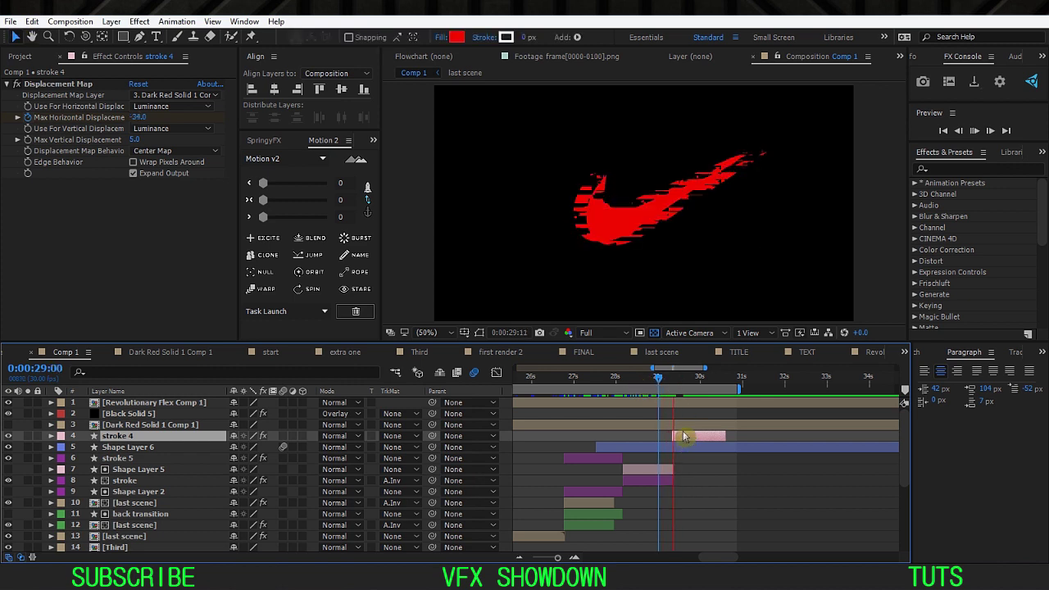
pyautogui.click(679, 378)
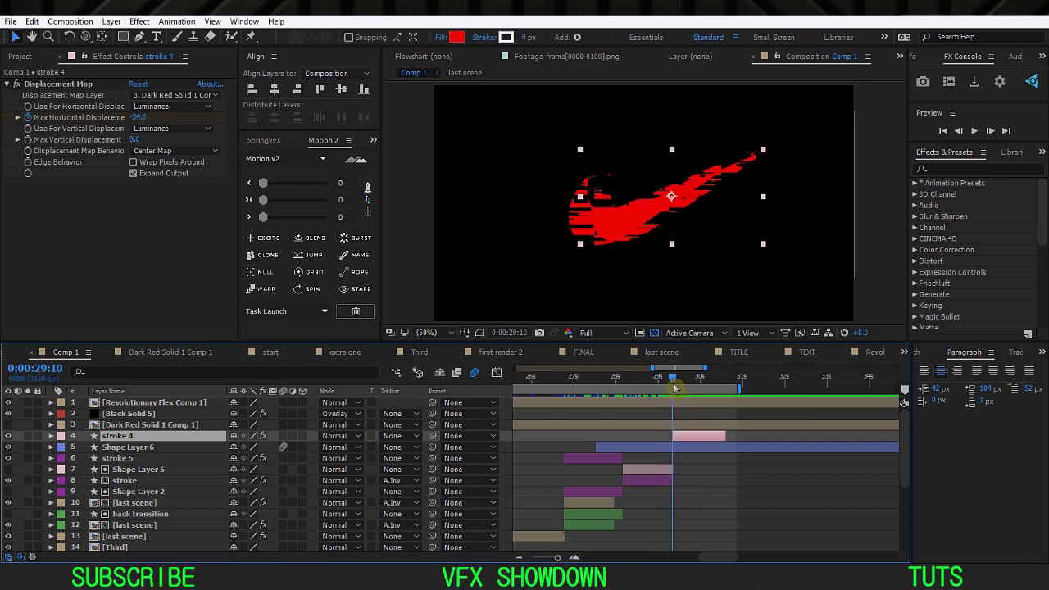
pyautogui.press('u')
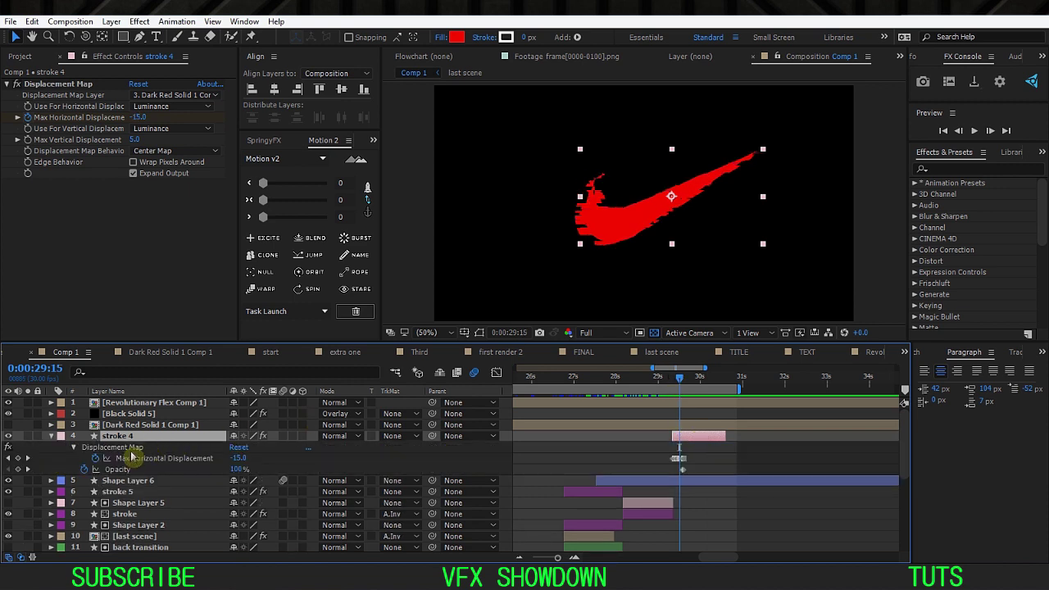
pyautogui.click(52, 435)
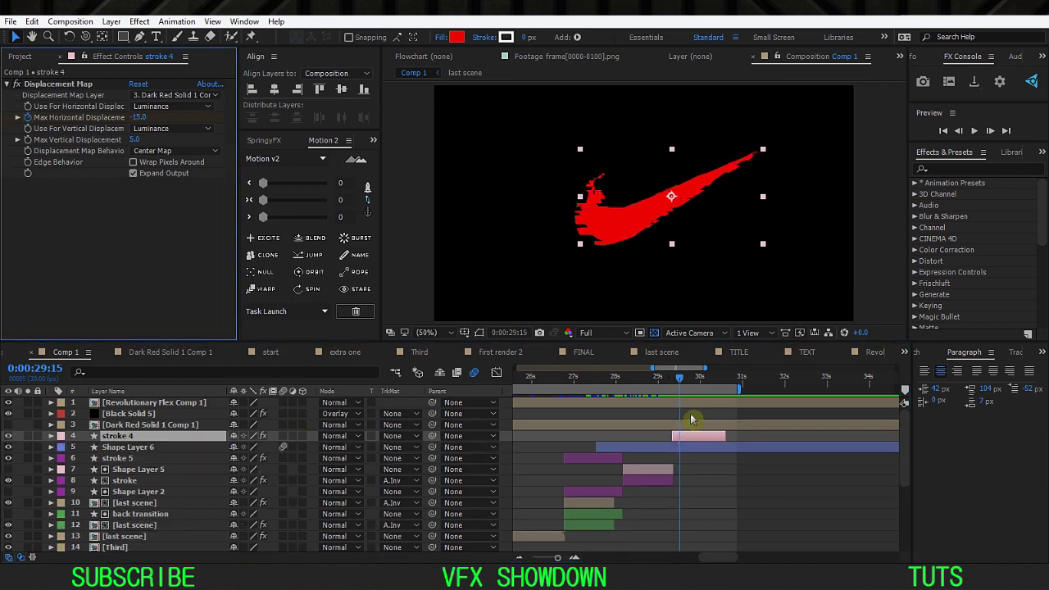
pyautogui.moveTo(684, 385)
pyautogui.mouseDown()
pyautogui.moveTo(667, 385)
pyautogui.moveTo(699, 388)
pyautogui.mouseUp()
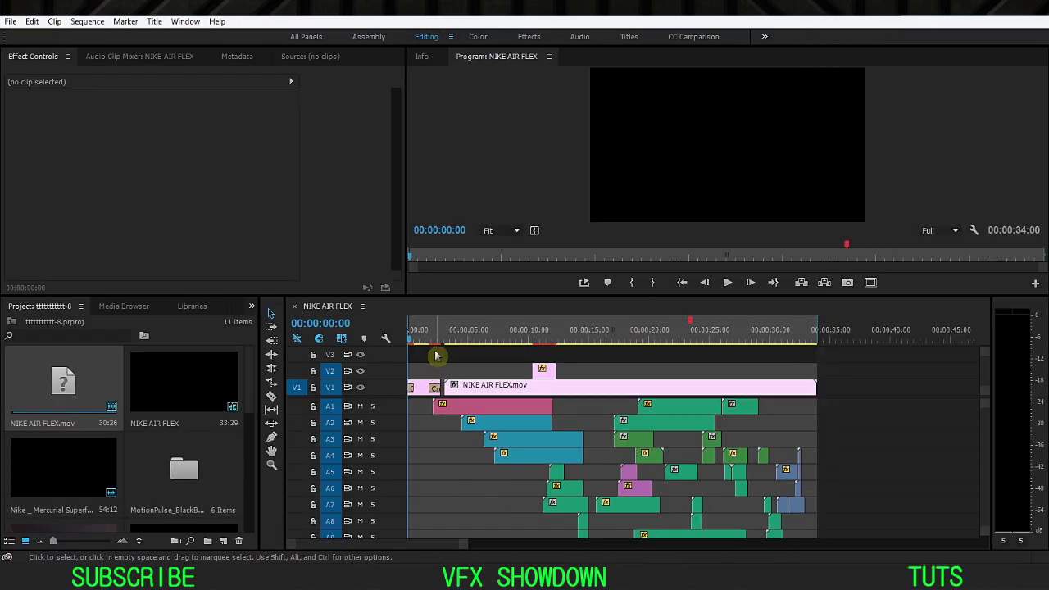
# Step: Switch to Premiere Pro, play the opening of the NIKE AIR FLEX sequence and make the program monitor slightly taller
pyautogui.moveTo(433, 334); pyautogui.dragTo(389, 357)
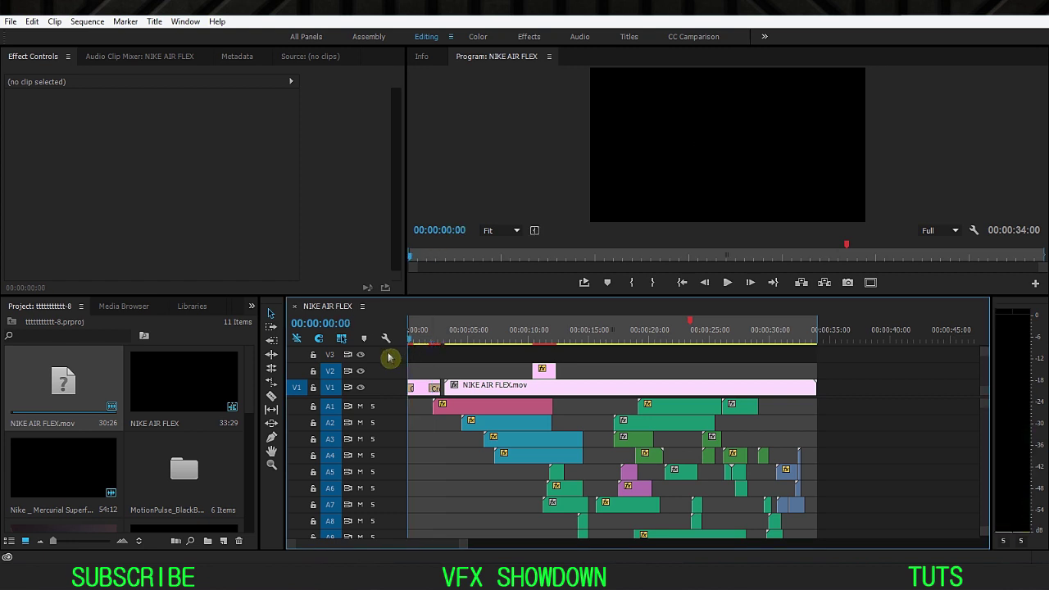
pyautogui.press('space')
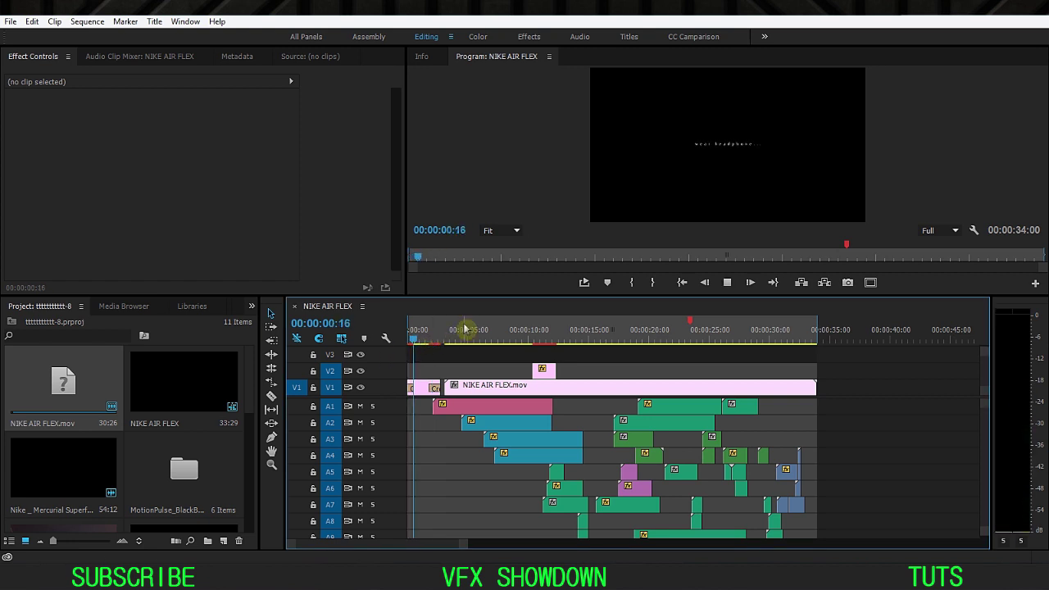
pyautogui.moveTo(451, 338); pyautogui.dragTo(401, 340)
pyautogui.moveTo(689, 309); pyautogui.dragTo(689, 390)
pyautogui.moveTo(412, 421); pyautogui.dragTo(426, 422)
pyautogui.moveTo(583, 378); pyautogui.dragTo(584, 305)
pyautogui.moveTo(447, 346); pyautogui.dragTo(444, 344)
# Step: Play the red title reveal from 00:00:02:28 and move the playhead to 00:00:04:16, where the A2 audio clip starts
pyautogui.press('=')
pyautogui.press('=')
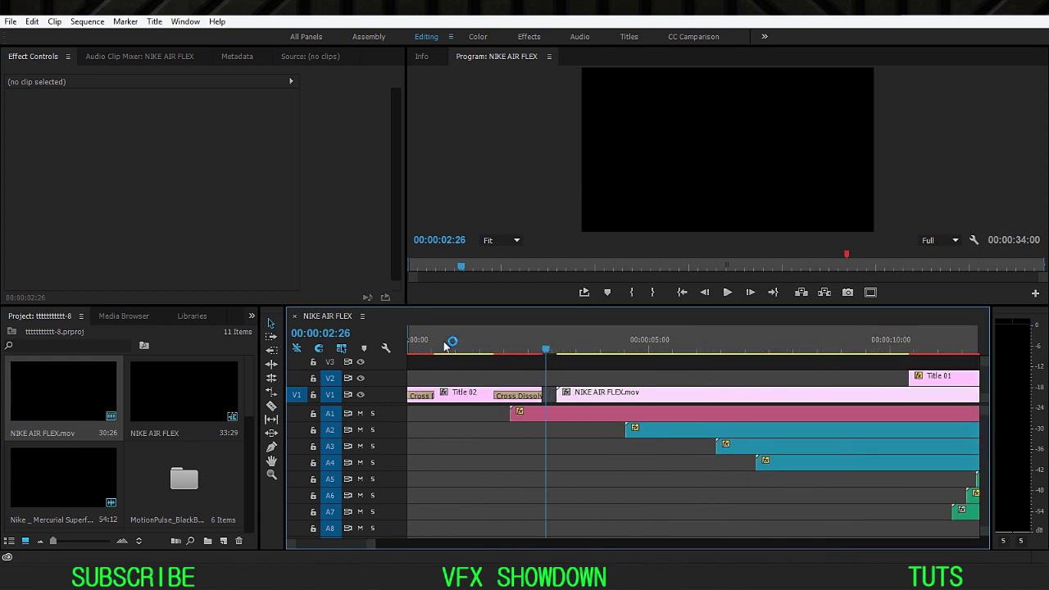
pyautogui.click(516, 346)
pyautogui.press('space')
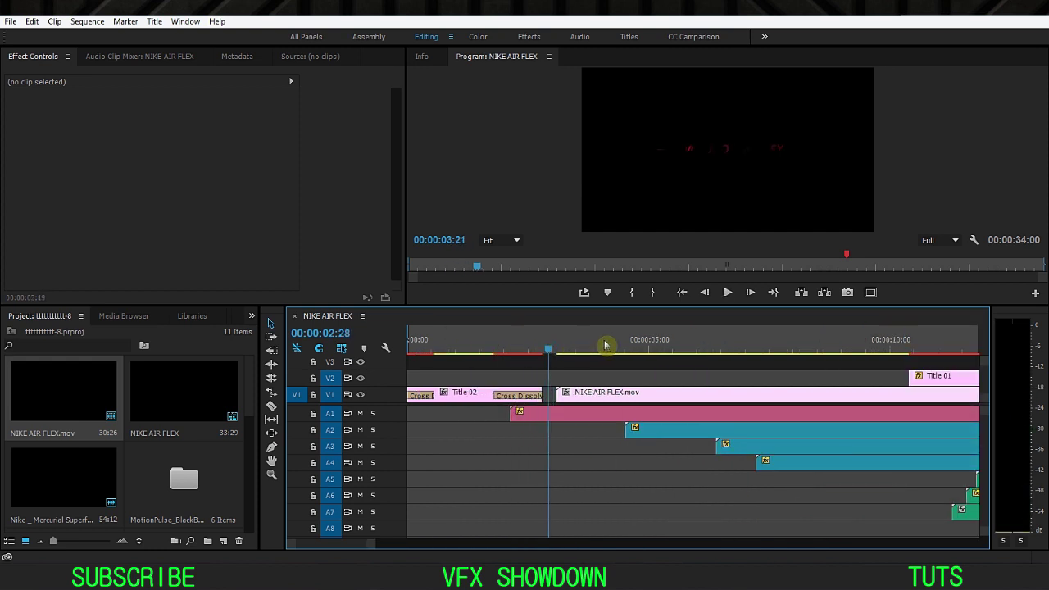
pyautogui.click(631, 349)
pyautogui.scroll(-3, 630, 348)
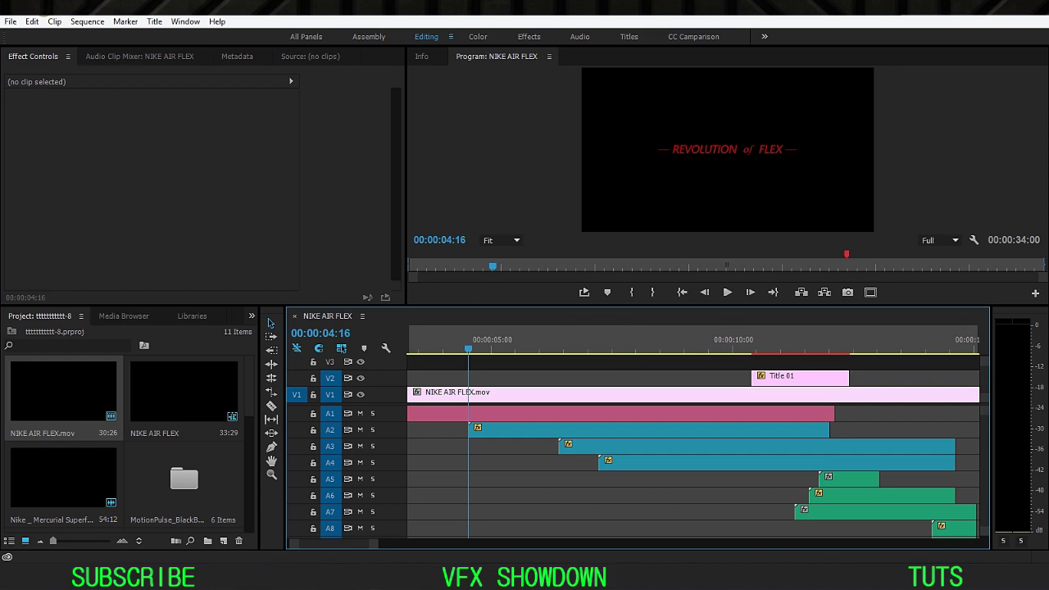
# Step: Review the sequence settings, including timebase, frame size and audio sample rate, and close them without changing any option
pyautogui.click(87, 22)
pyautogui.click(220, 36)
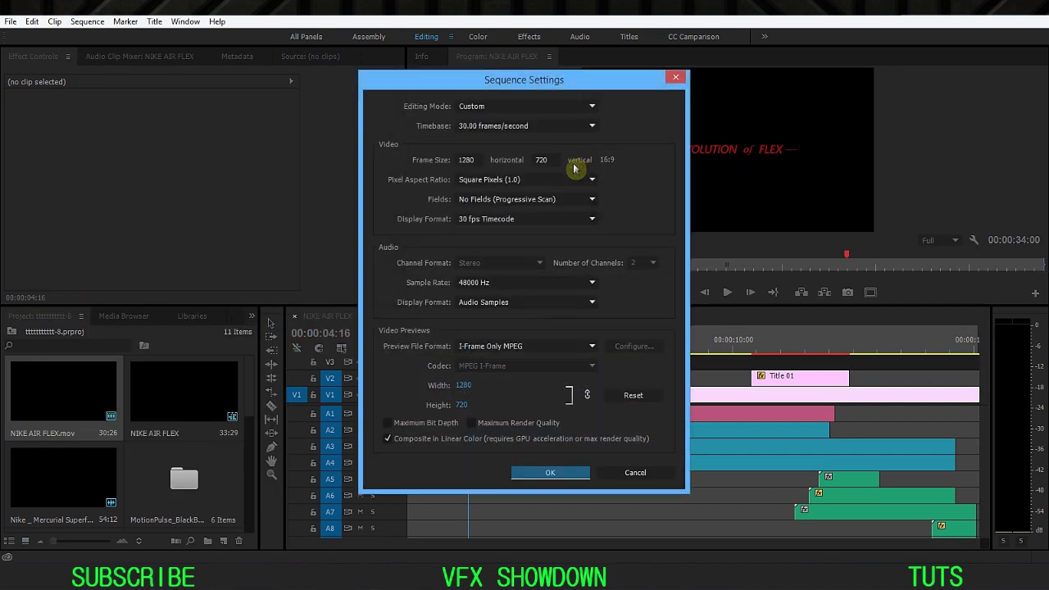
pyautogui.moveTo(527, 80); pyautogui.dragTo(440, 56)
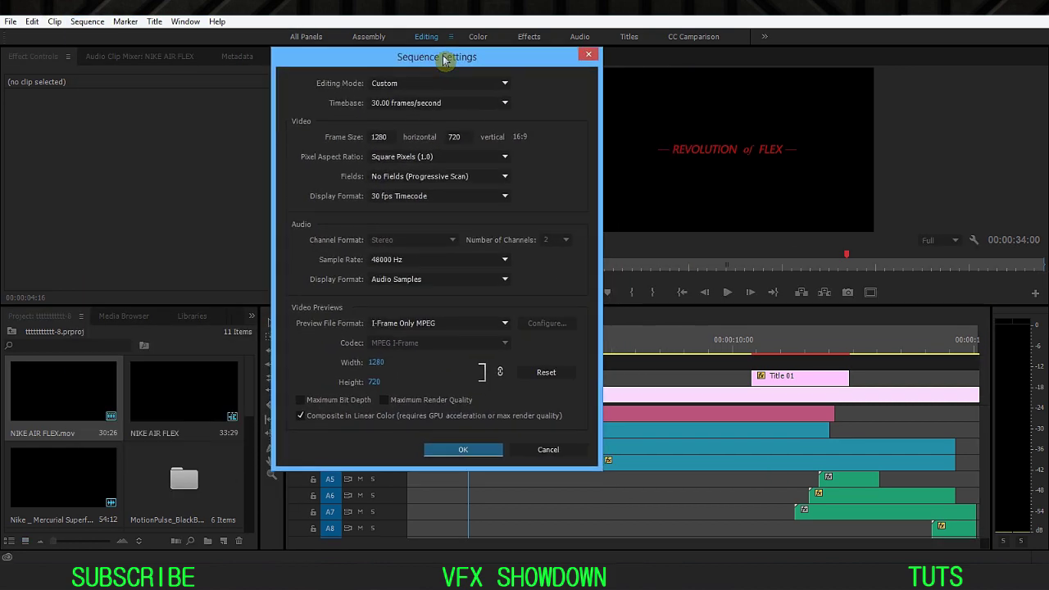
pyautogui.click(393, 102)
pyautogui.click(317, 222)
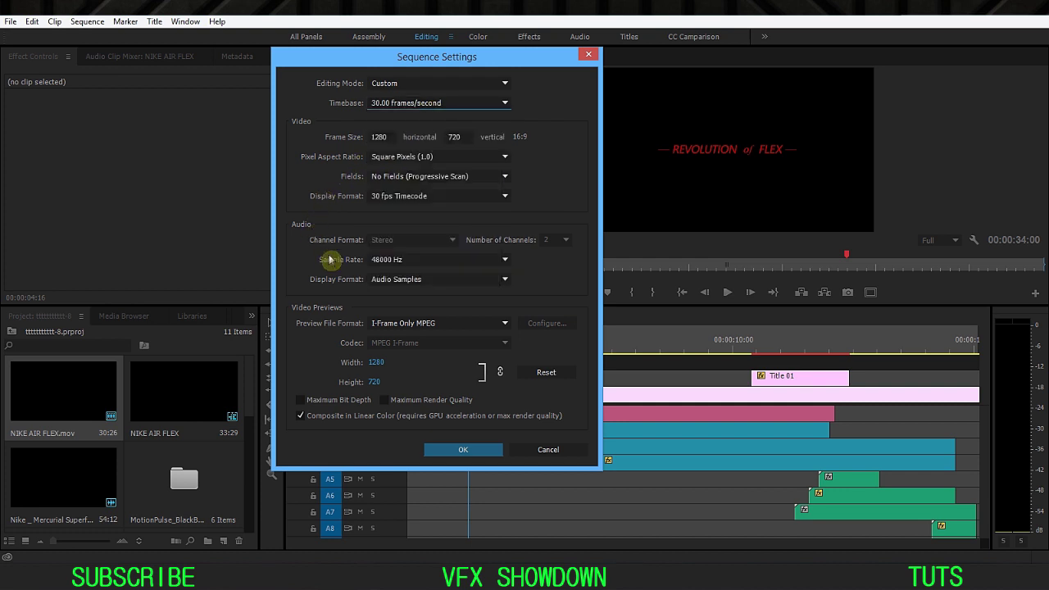
pyautogui.click(485, 453)
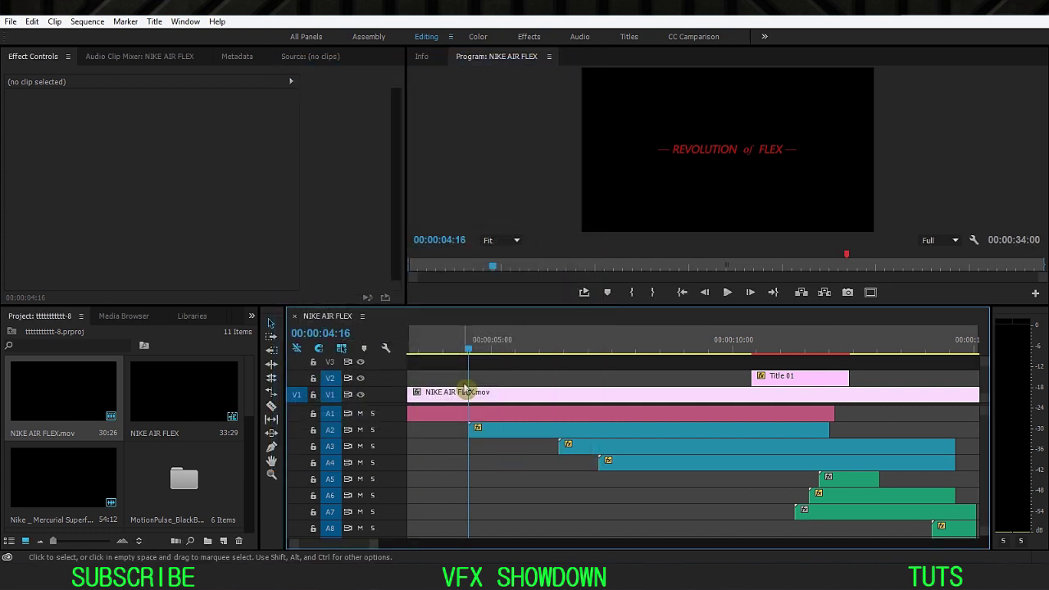
# Step: Scrub the sequence from 00:00:02:28 to 00:00:07:15 and examine how the sound clips are layered across the audio tracks
pyautogui.scroll(2, 475, 394)
pyautogui.click(549, 352)
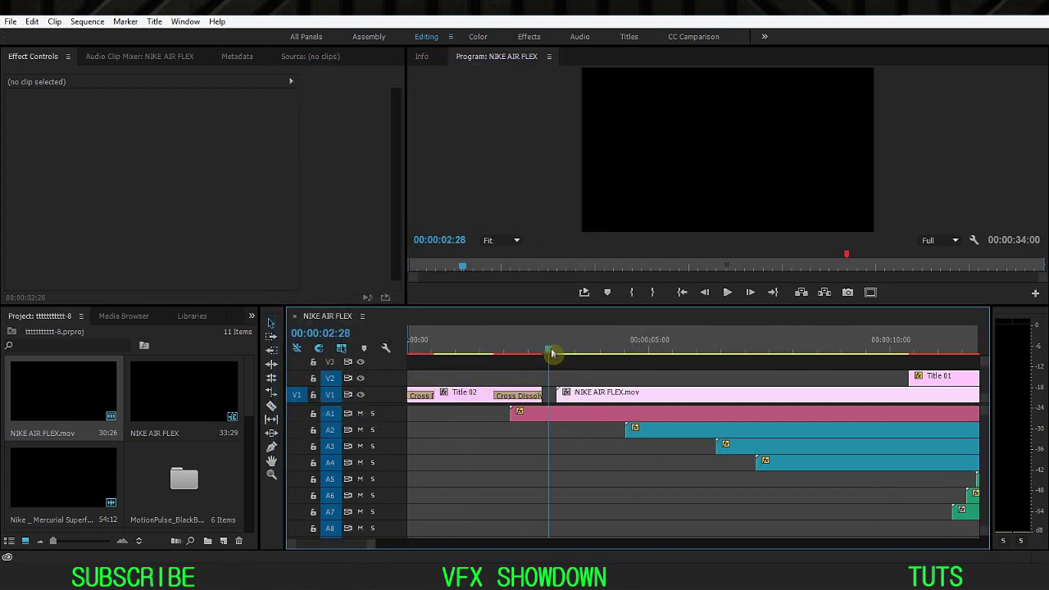
pyautogui.press('-')
pyautogui.press('-')
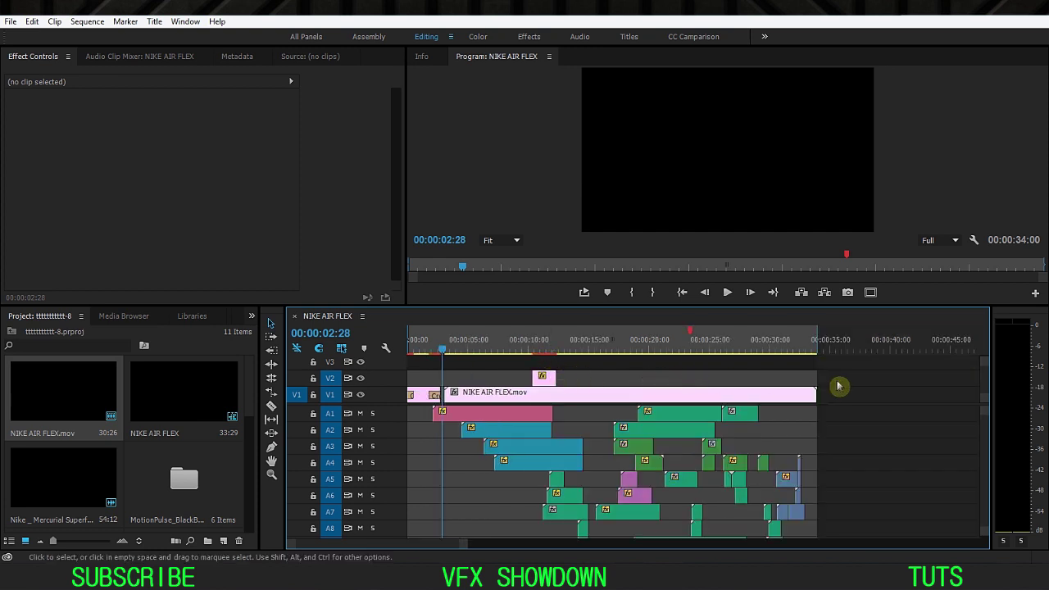
pyautogui.moveTo(469, 352); pyautogui.dragTo(500, 352)
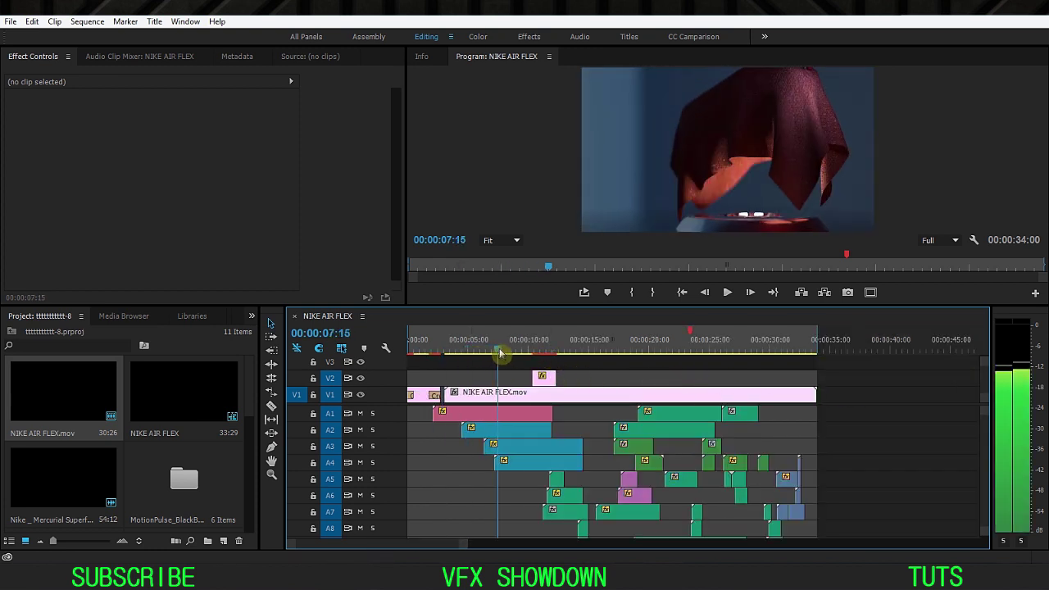
pyautogui.press('=')
pyautogui.press('=')
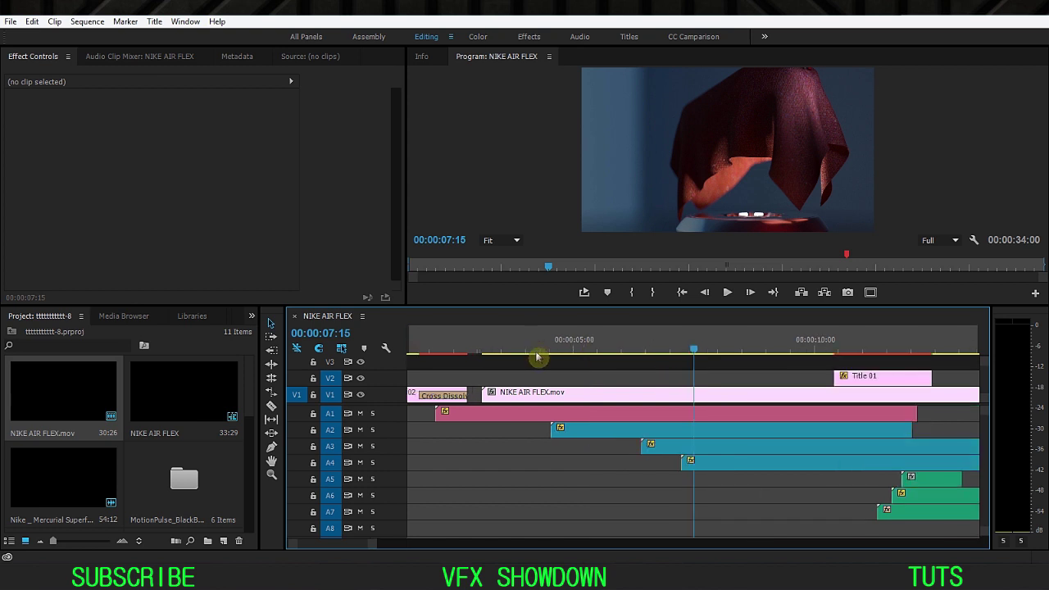
pyautogui.scroll(-5, 548, 358)
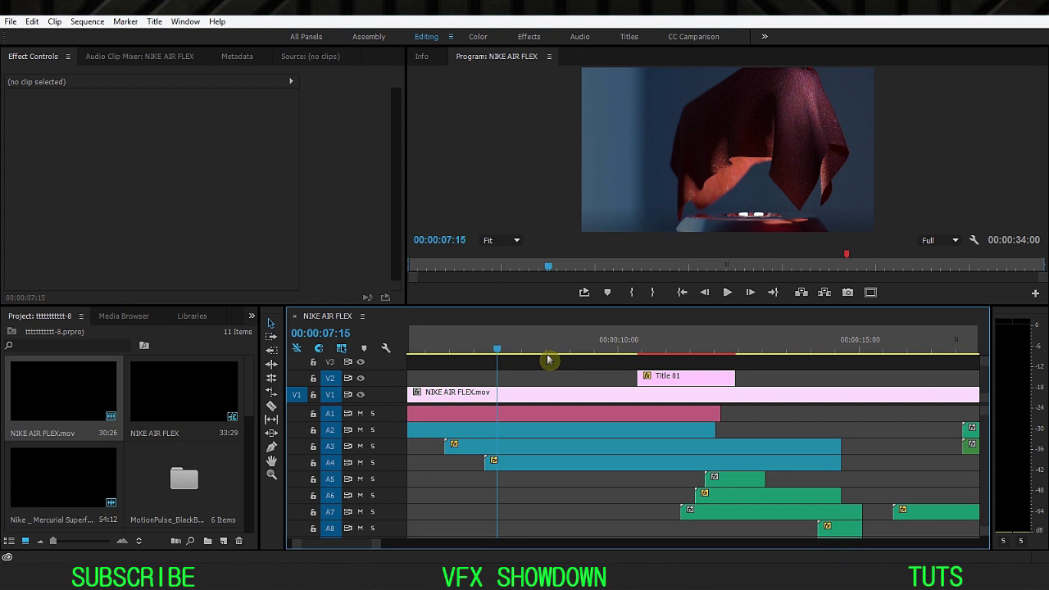
pyautogui.scroll(4, 548, 358)
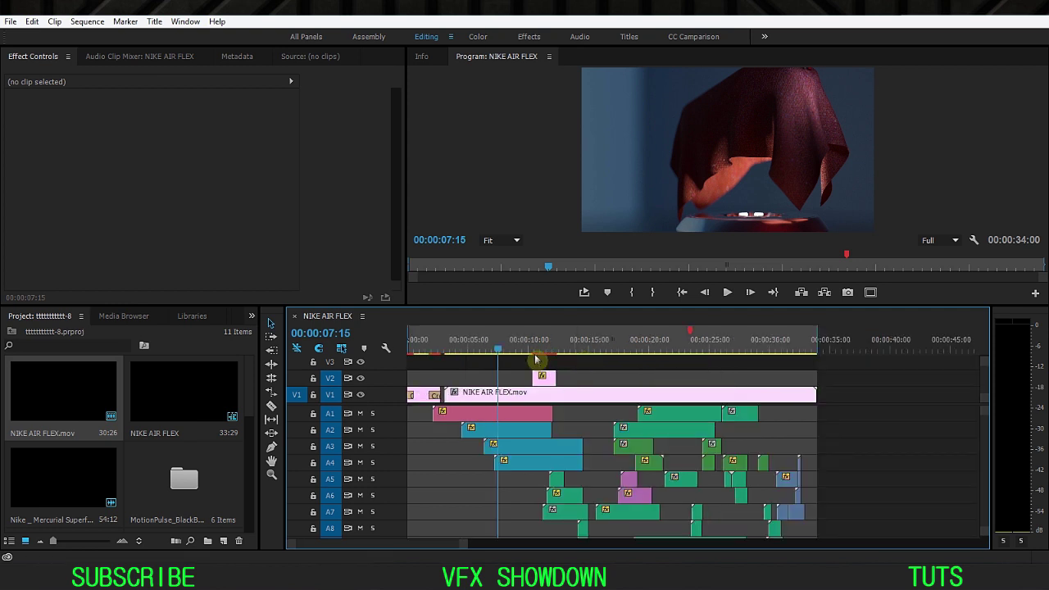
# Step: Inspect the opacity and blend settings of the Title 01 clip on V2 and move the playhead to 00:00:10:20
pyautogui.scroll(-2, 571, 358)
pyautogui.click(643, 398)
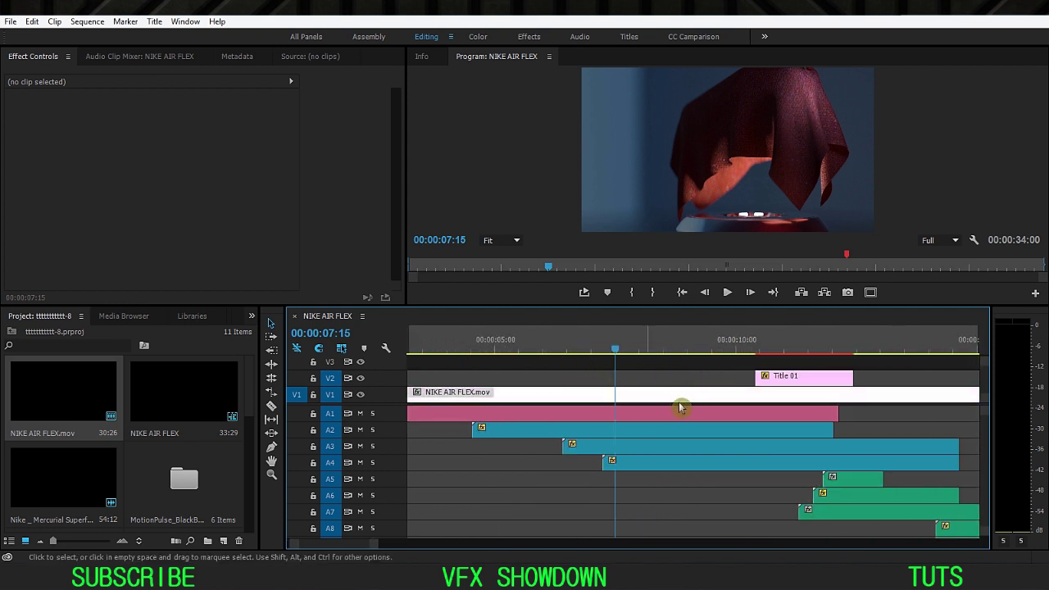
pyautogui.click(795, 378)
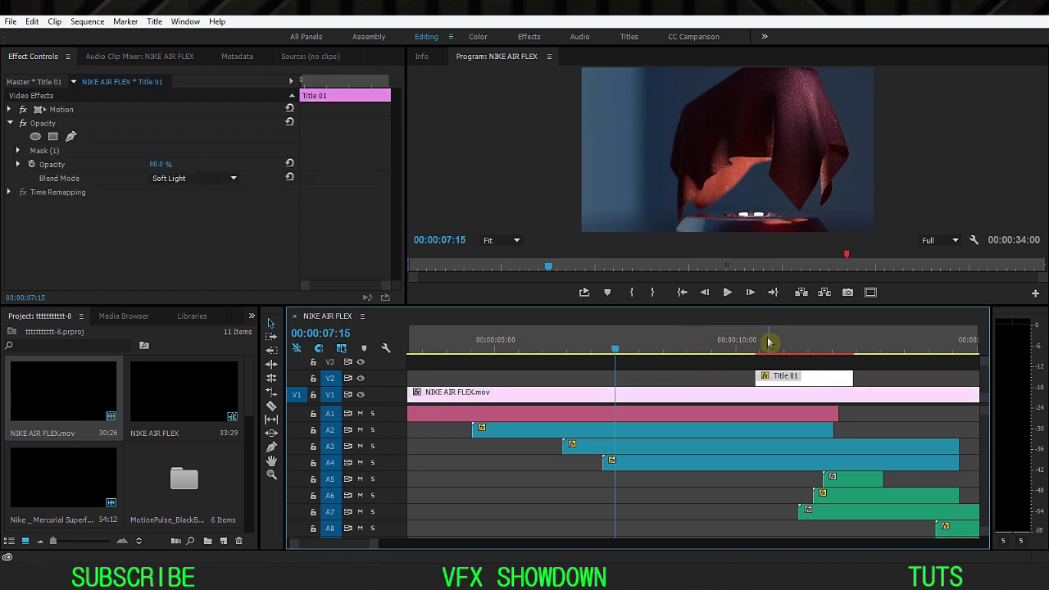
pyautogui.click(769, 343)
pyautogui.scroll(-2, 471, 403)
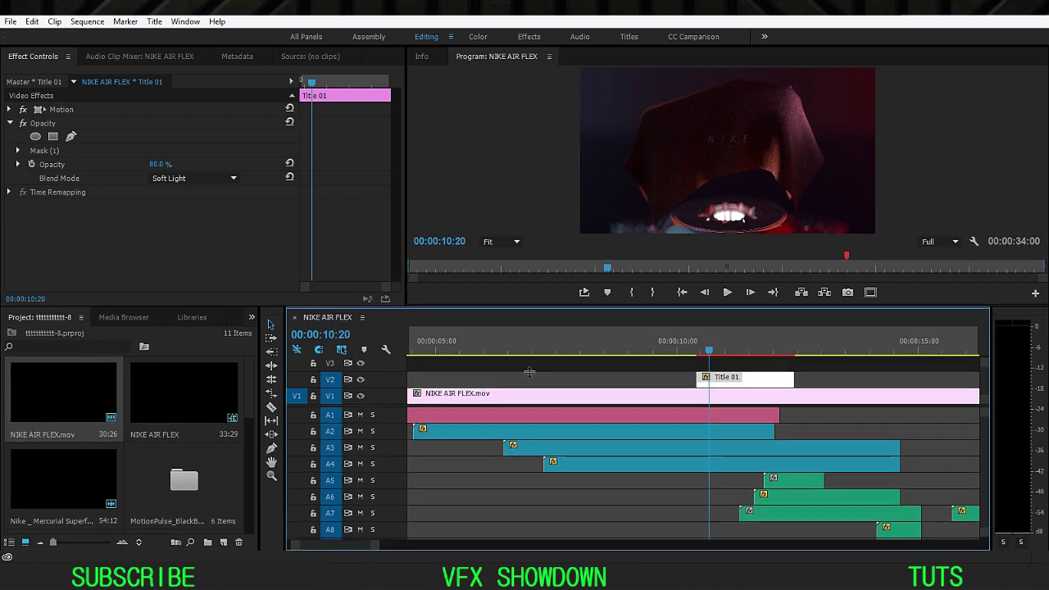
# Step: Enlarge the program monitor, toggle the video track outputs to compare the NIKE title overlay, and shrink the monitor again
pyautogui.moveTo(533, 305); pyautogui.dragTo(532, 382)
pyautogui.click(363, 454)
pyautogui.click(363, 454)
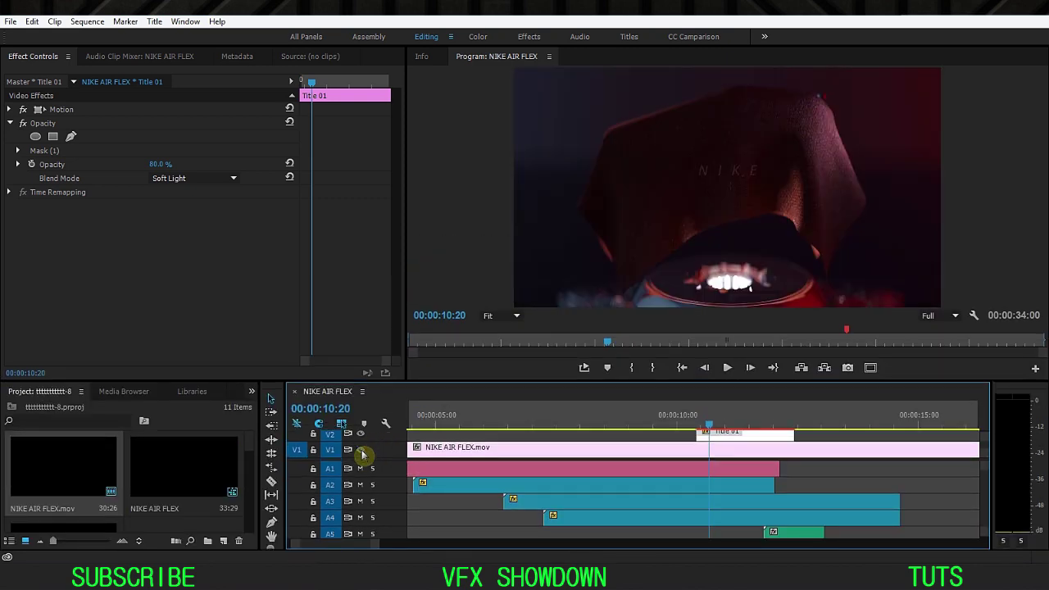
pyautogui.scroll(-1, 362, 451)
pyautogui.scroll(1, 393, 455)
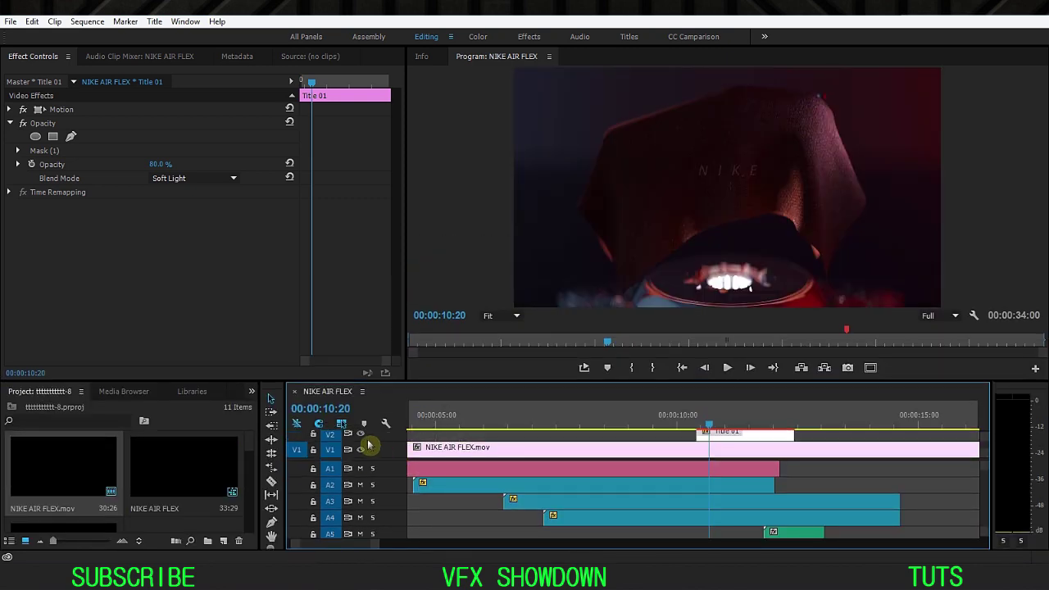
pyautogui.click(362, 428)
pyautogui.moveTo(492, 381); pyautogui.dragTo(474, 297)
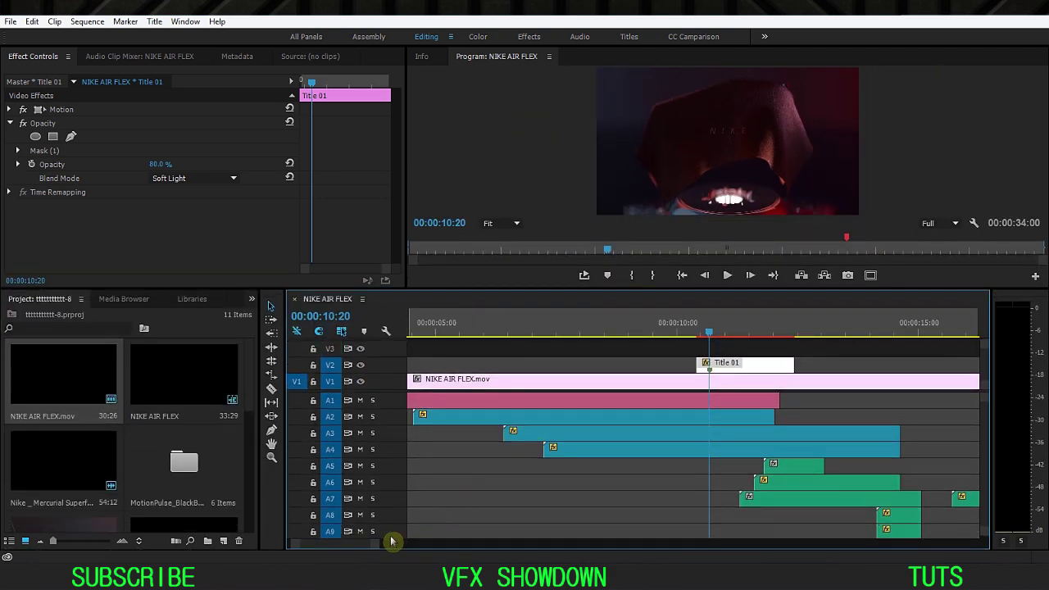
# Step: Fit the whole sequence in view and scrub from 00:00:10:20 to 00:00:15:12
pyautogui.moveTo(375, 544); pyautogui.dragTo(465, 544)
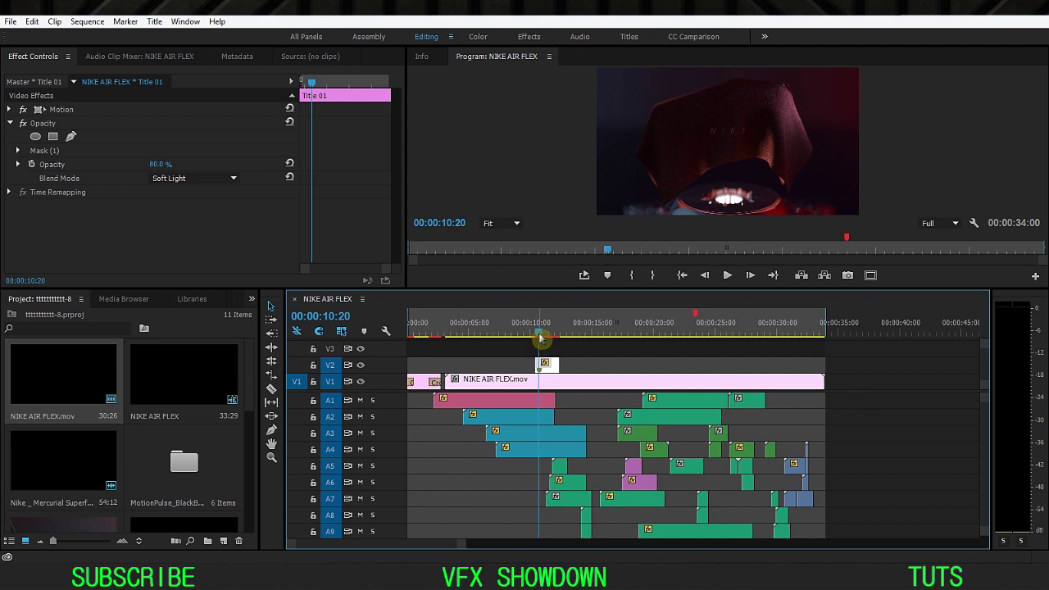
pyautogui.moveTo(539, 335); pyautogui.dragTo(585, 335)
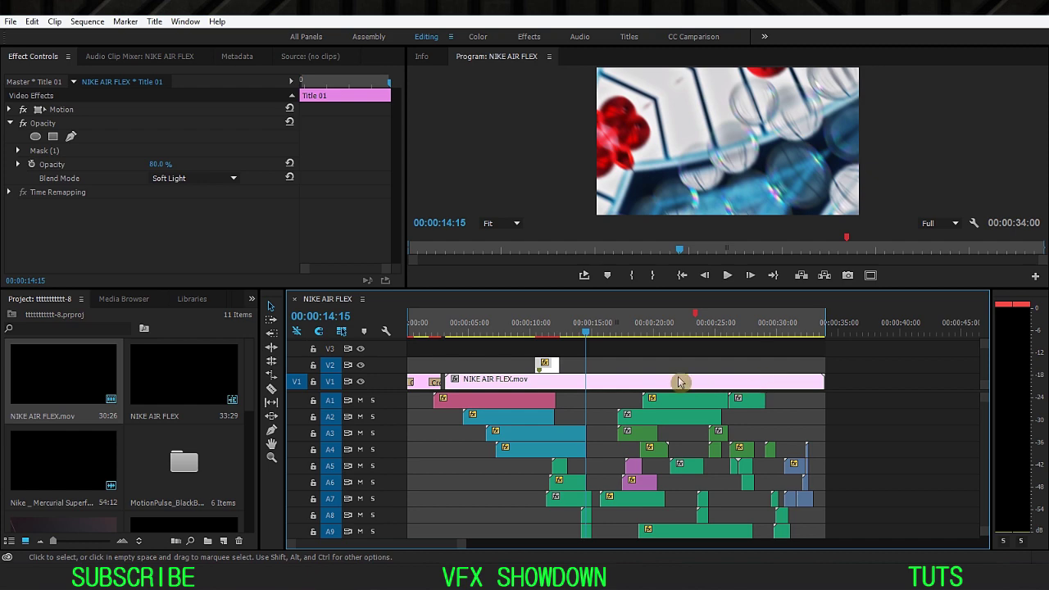
pyautogui.click(597, 332)
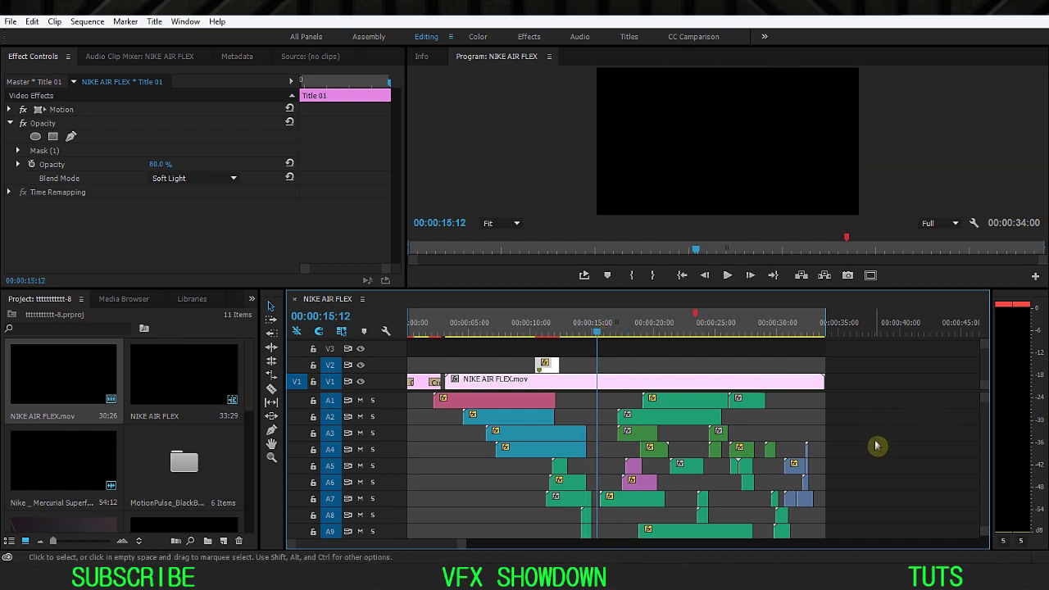
# Step: Examine all audio tracks in the maximized timeline with the playhead at 00:00:01:02, and view the project items in the maximized Project panel
pyautogui.press('`')
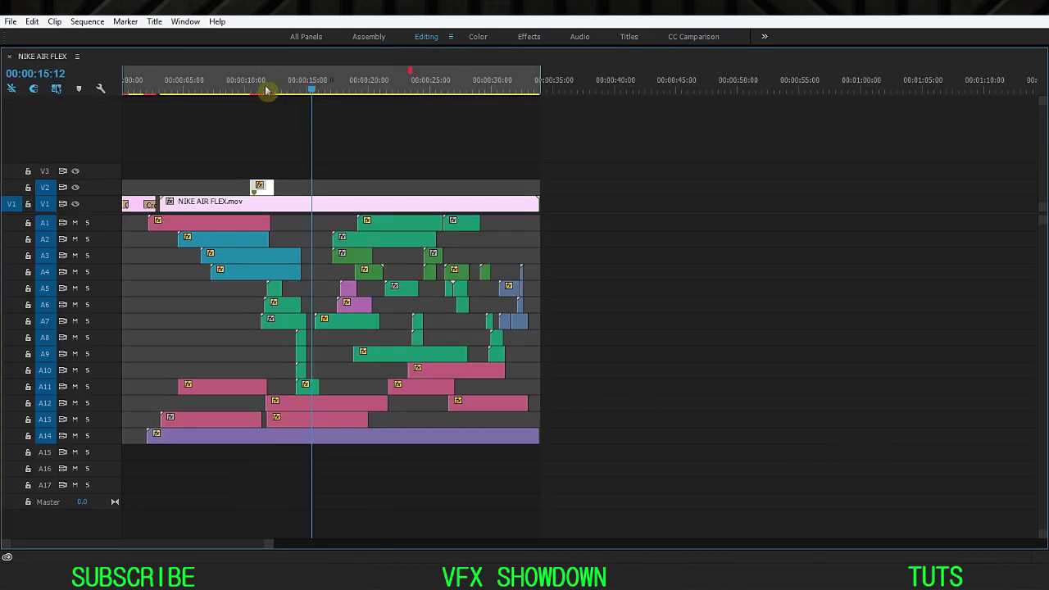
pyautogui.moveTo(266, 90); pyautogui.dragTo(135, 88)
pyautogui.moveTo(271, 547)
pyautogui.mouseDown()
pyautogui.moveTo(304, 545)
pyautogui.moveTo(255, 550)
pyautogui.mouseUp()
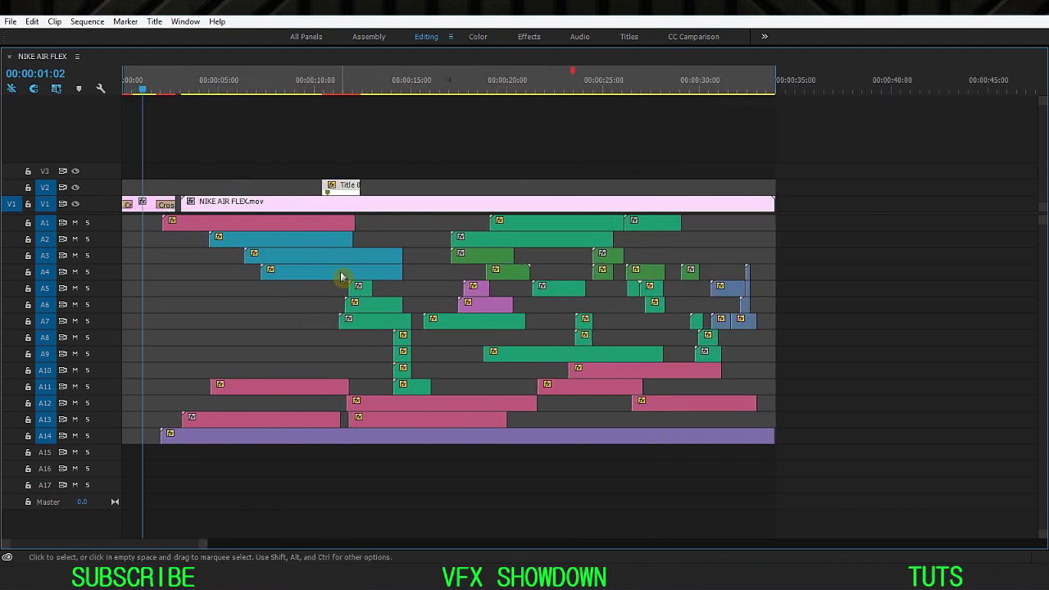
pyautogui.press('`')
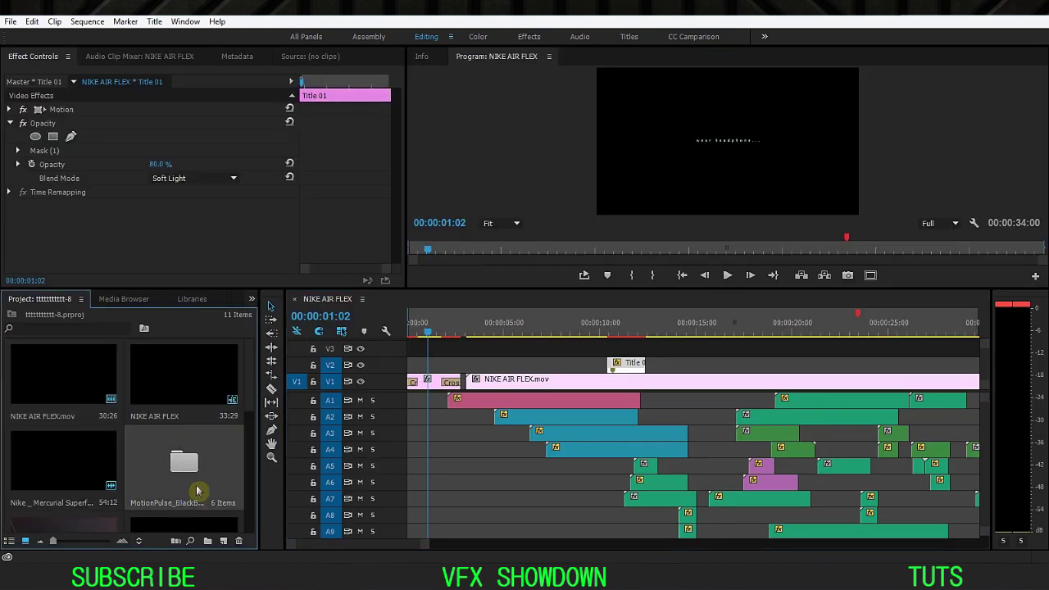
pyautogui.press('`')
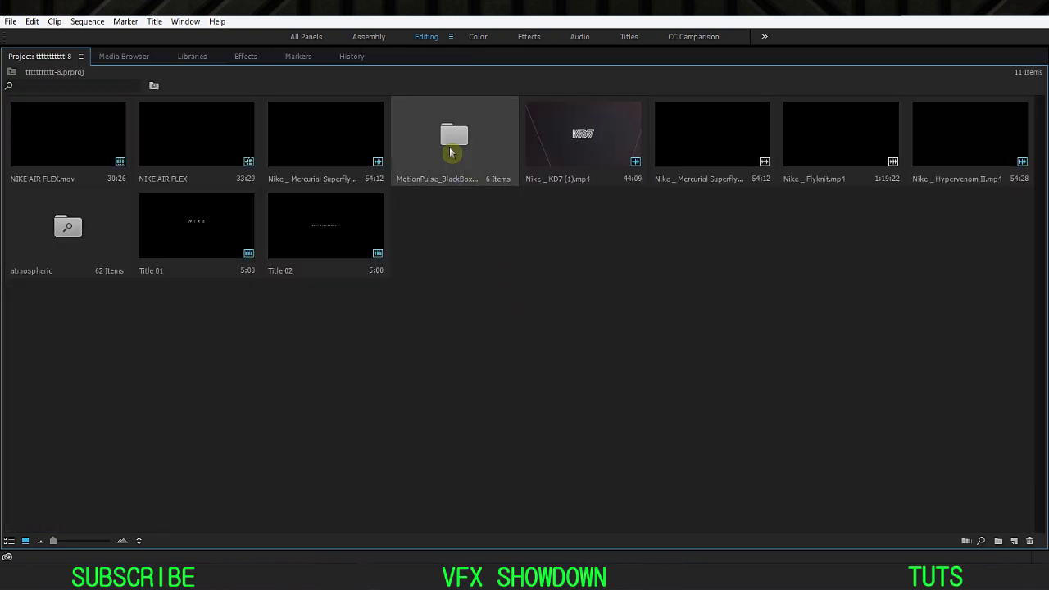
pyautogui.press('`')
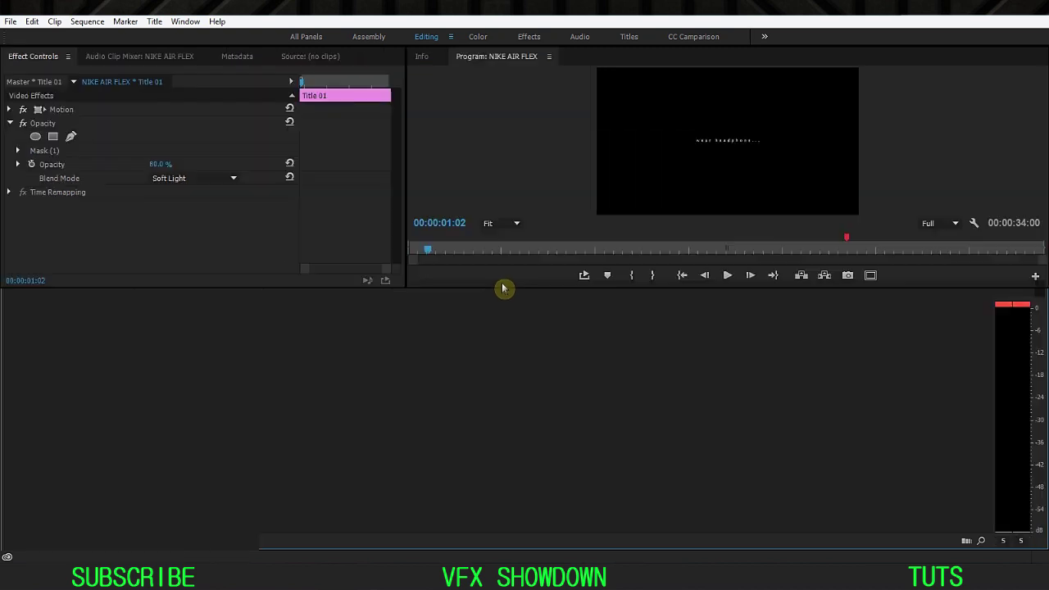
# Step: Expand audio tracks A2 to A7 and maximize the timeline to examine their waveforms
pyautogui.moveTo(425, 543); pyautogui.dragTo(459, 543)
pyautogui.doubleClick(388, 418)
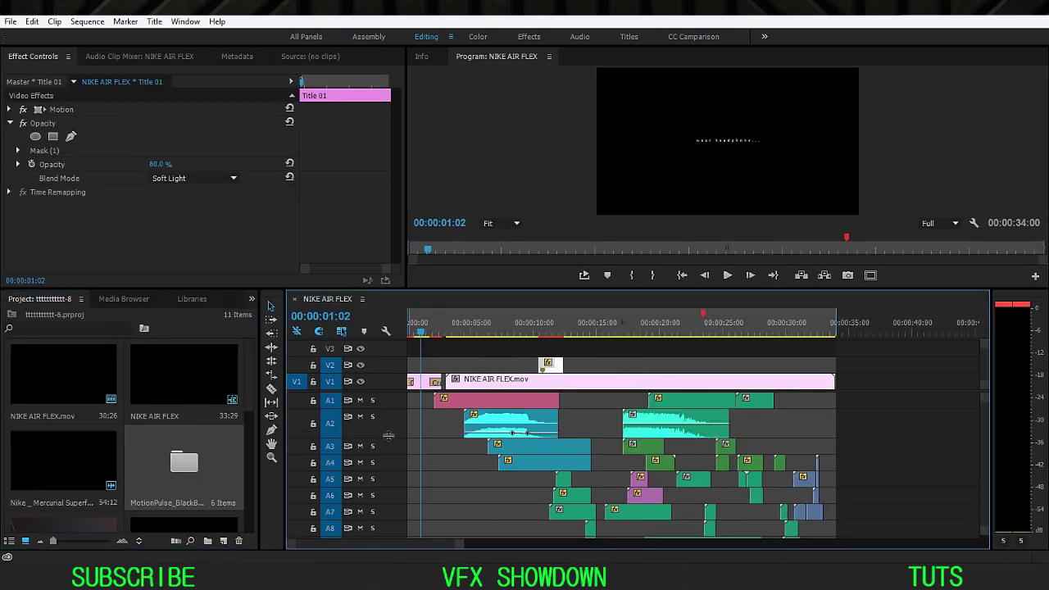
pyautogui.doubleClick(388, 452)
pyautogui.doubleClick(391, 487)
pyautogui.press('`')
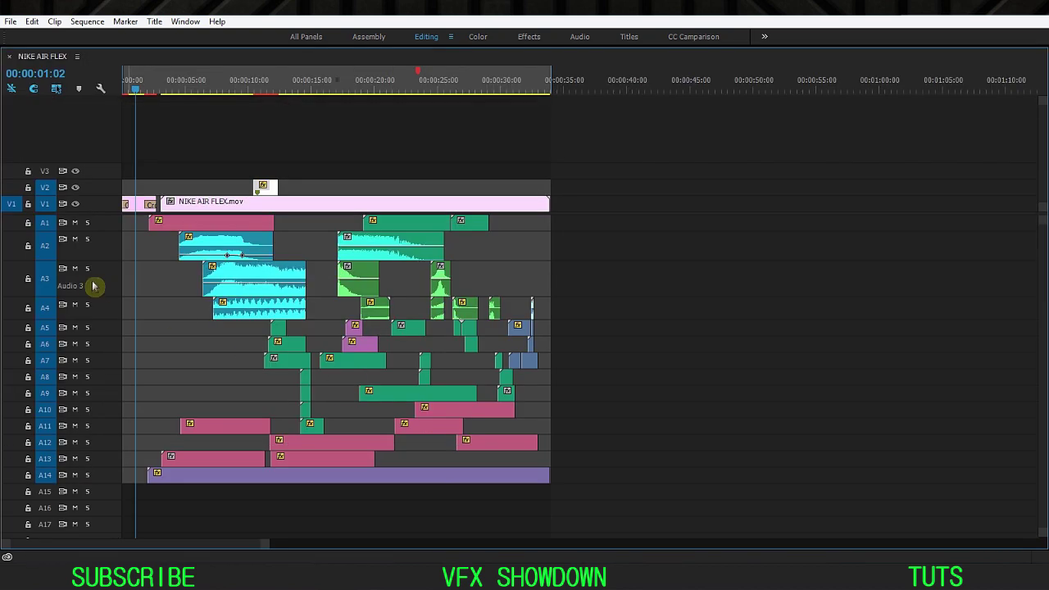
pyautogui.doubleClick(99, 311)
pyautogui.doubleClick(106, 345)
pyautogui.doubleClick(106, 368)
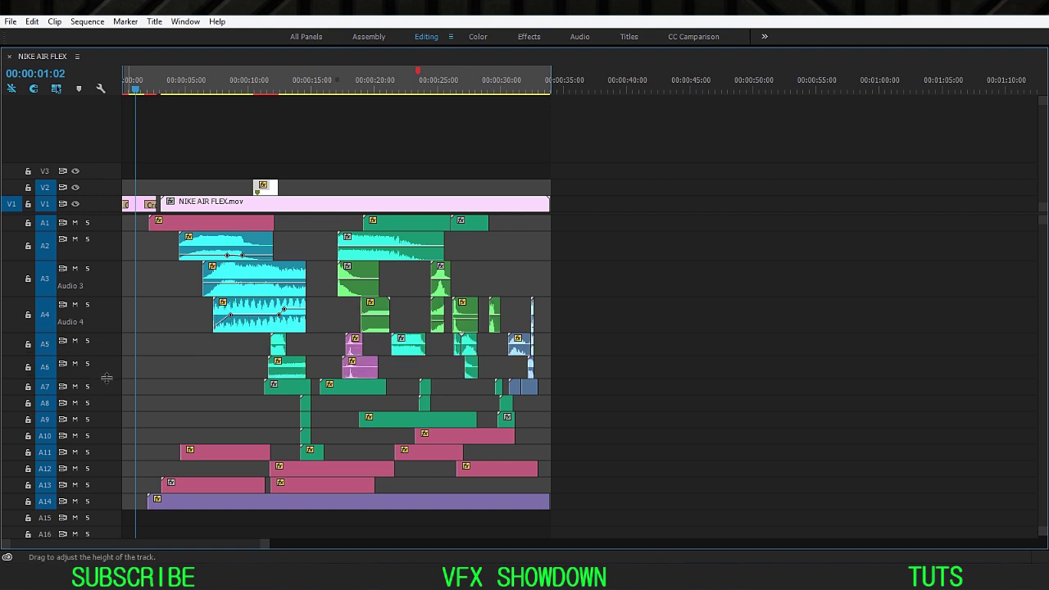
pyautogui.doubleClick(106, 392)
# Step: Expand audio tracks A8 to A14 to examine the waveforms of the lower sound layers
pyautogui.keyDown('alt'); pyautogui.scroll(1, 106, 409); pyautogui.keyUp('alt')
pyautogui.keyDown('alt'); pyautogui.scroll(5, 107, 432); pyautogui.keyUp('alt')
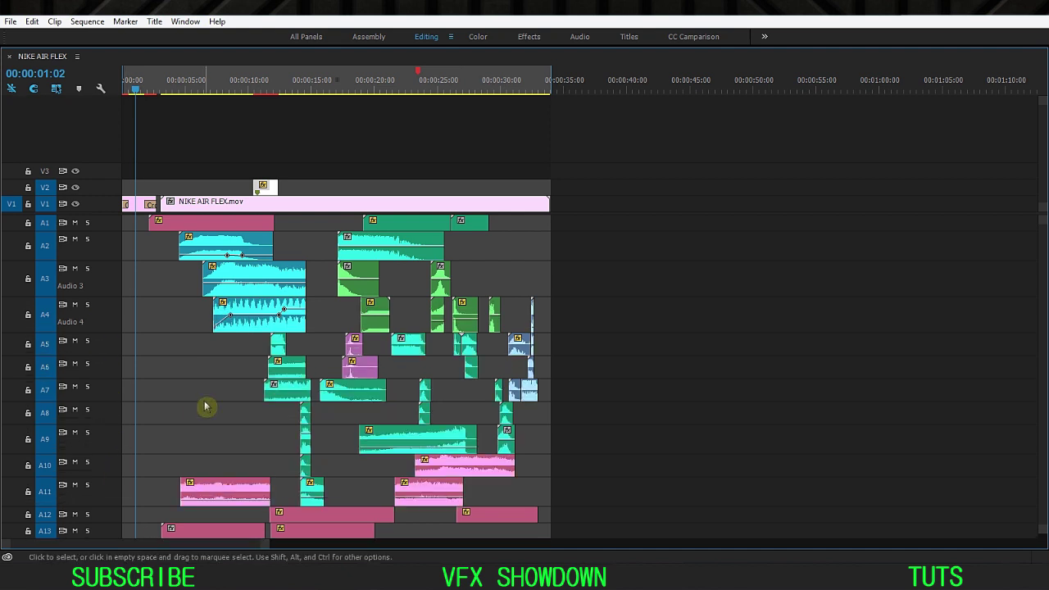
pyautogui.moveTo(1041, 288); pyautogui.dragTo(1042, 327)
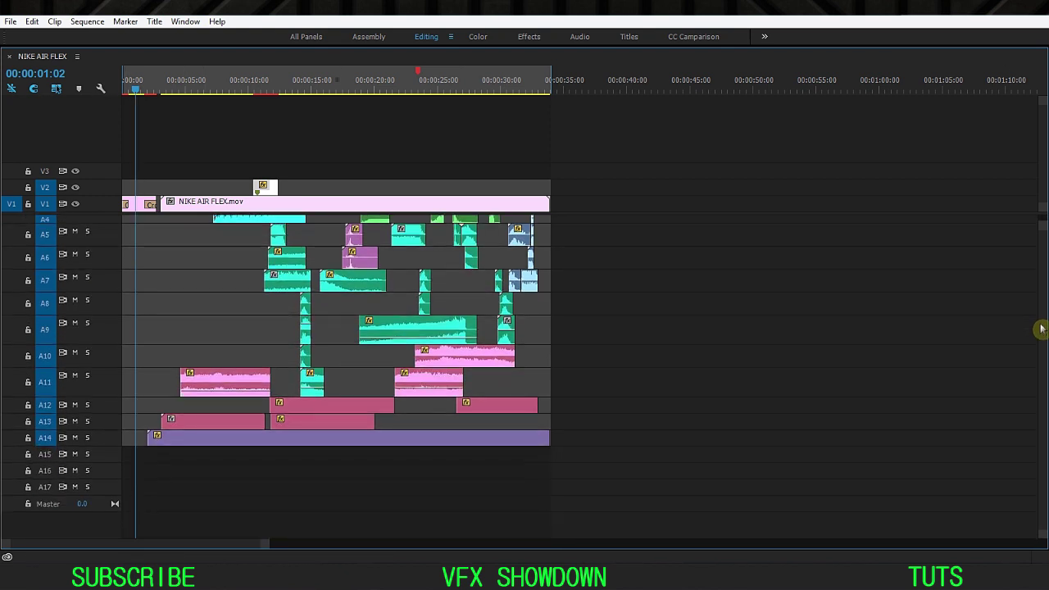
pyautogui.keyDown('alt'); pyautogui.scroll(2, 106, 417); pyautogui.keyUp('alt')
pyautogui.keyDown('alt'); pyautogui.scroll(4, 106, 431); pyautogui.keyUp('alt')
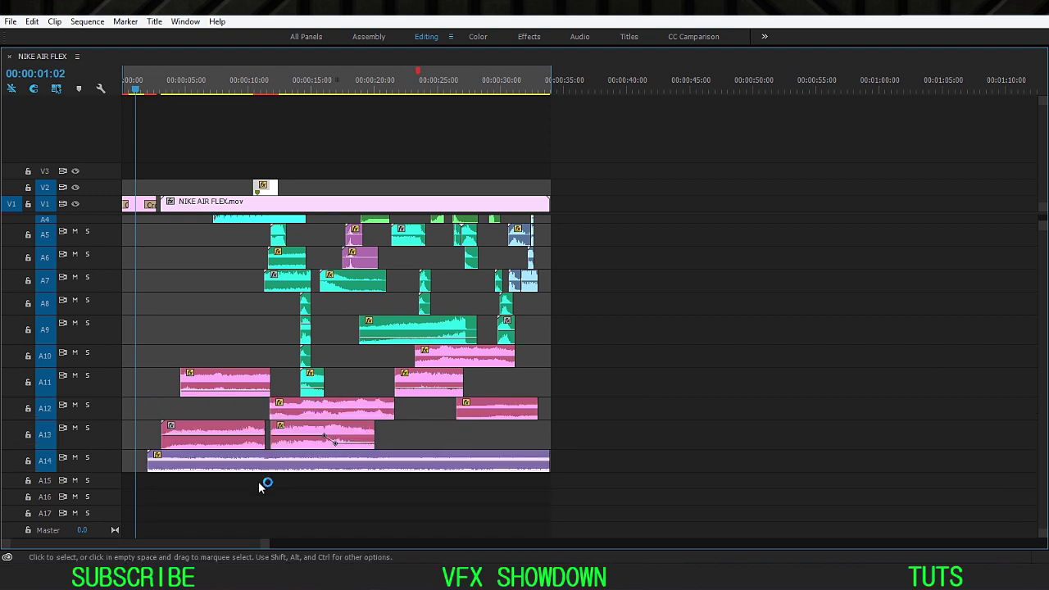
# Step: Select the full-length A14 clip and individual clips on the tracks above it, up to A4, to examine how the sounds are layered
pyautogui.click(190, 464)
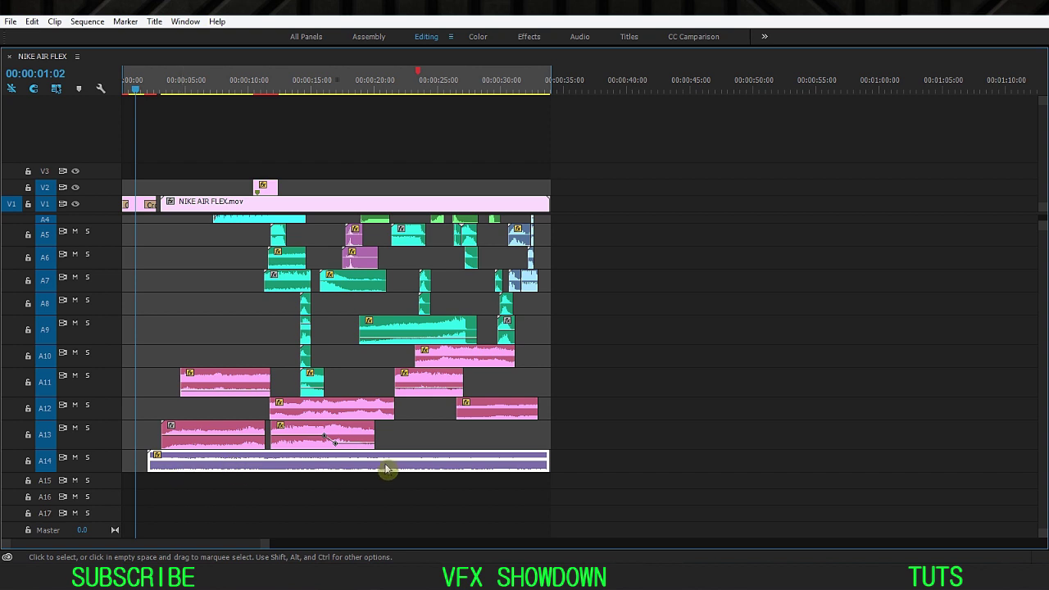
pyautogui.click(475, 518)
pyautogui.click(225, 435)
pyautogui.click(236, 384)
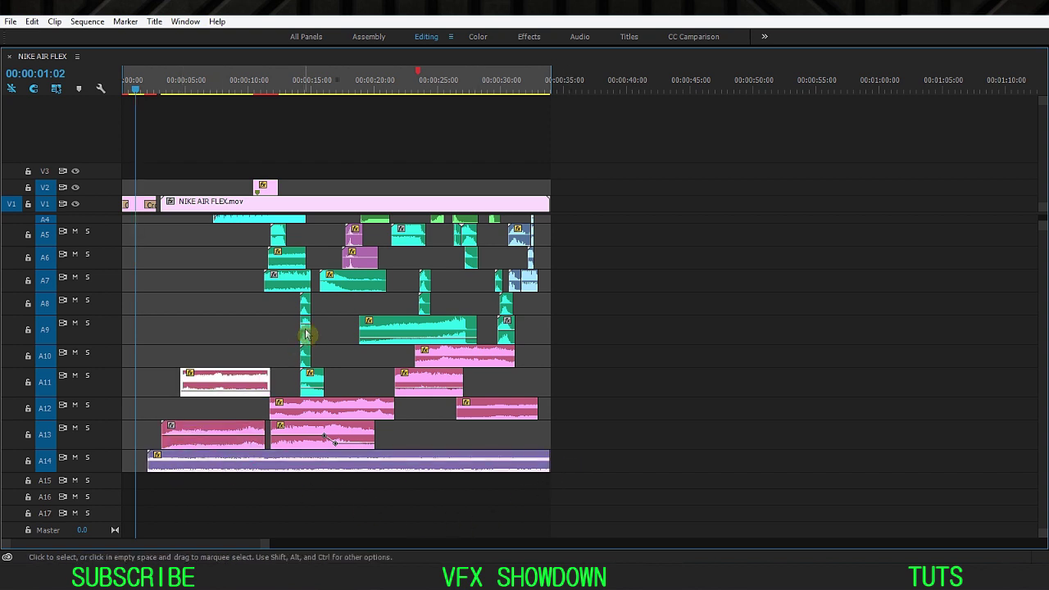
pyautogui.click(306, 333)
pyautogui.click(293, 277)
pyautogui.click(284, 236)
pyautogui.click(286, 219)
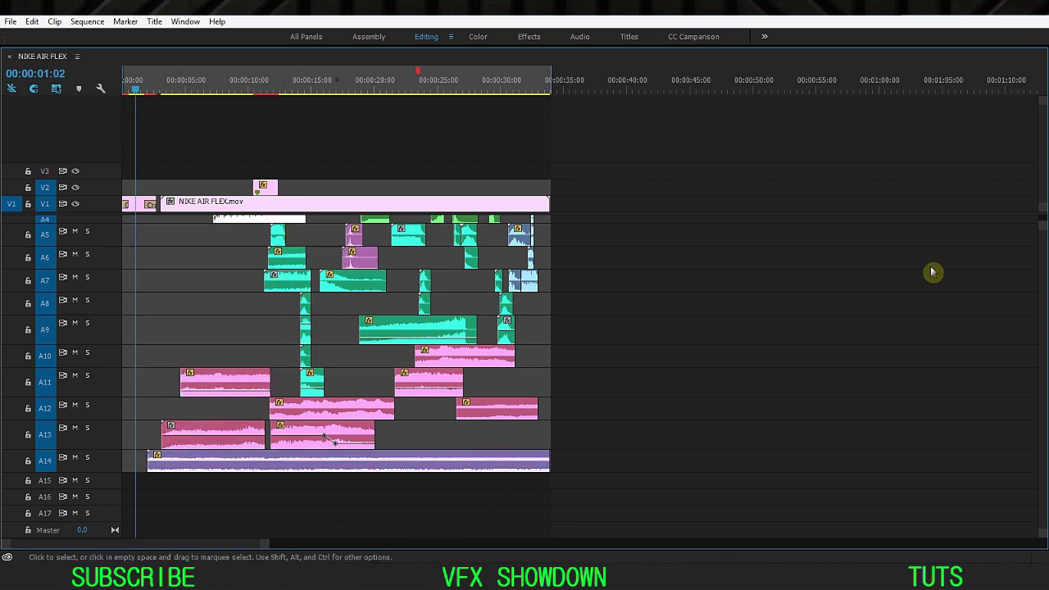
# Step: Collapse all the expanded audio tracks and restore the timeline to its normal panel size
pyautogui.scroll(4, 901, 303)
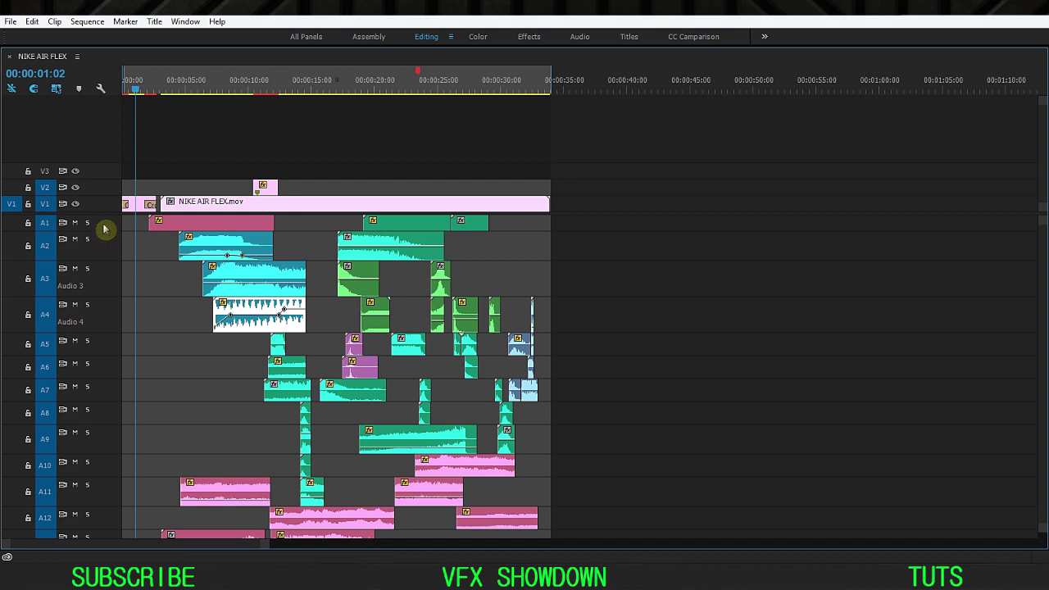
pyautogui.keyDown('alt'); pyautogui.scroll(-11, 106, 244); pyautogui.keyUp('alt')
pyautogui.keyDown('alt'); pyautogui.scroll(-8, 105, 331); pyautogui.keyUp('alt')
pyautogui.press('`')
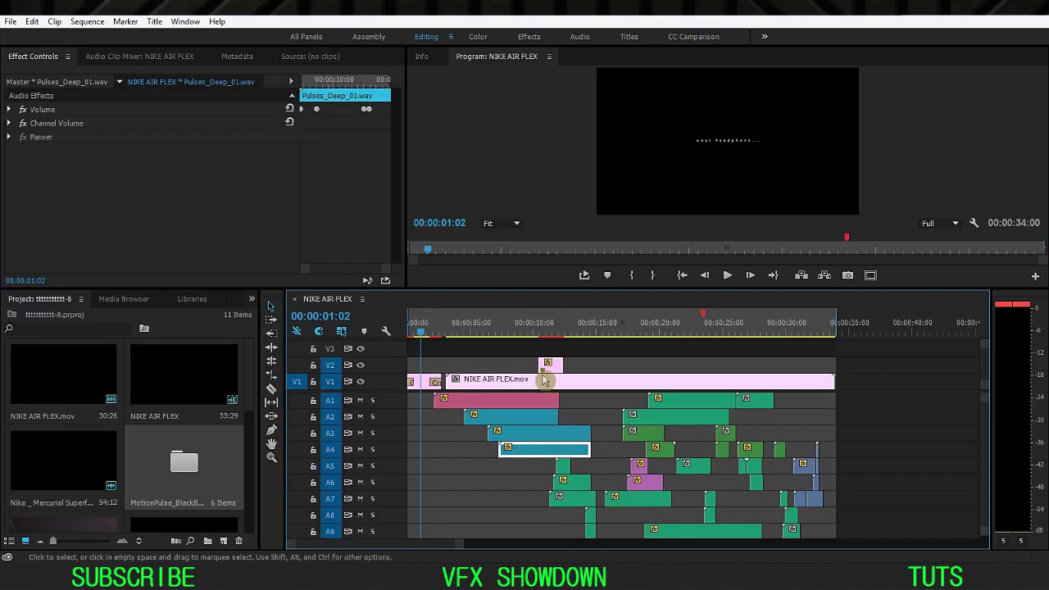
# Step: Move the playhead to 00:00:20:10 and step frame by frame to 00:00:20:17 in the maximized program monitor, restoring the layout at the end
pyautogui.moveTo(461, 544); pyautogui.dragTo(510, 546)
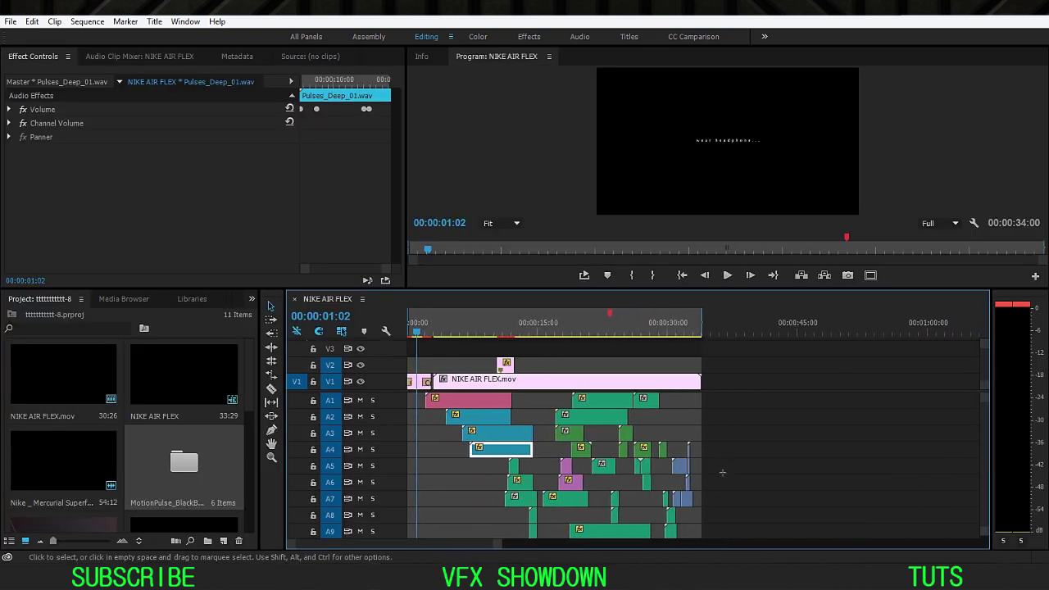
pyautogui.click(721, 470)
pyautogui.click(583, 321)
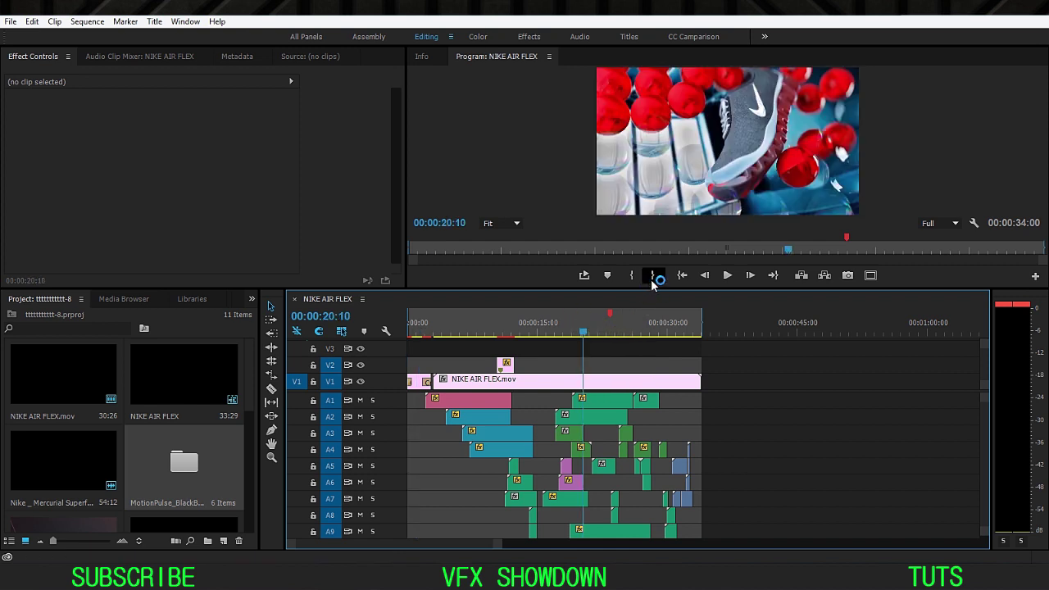
pyautogui.press('`')
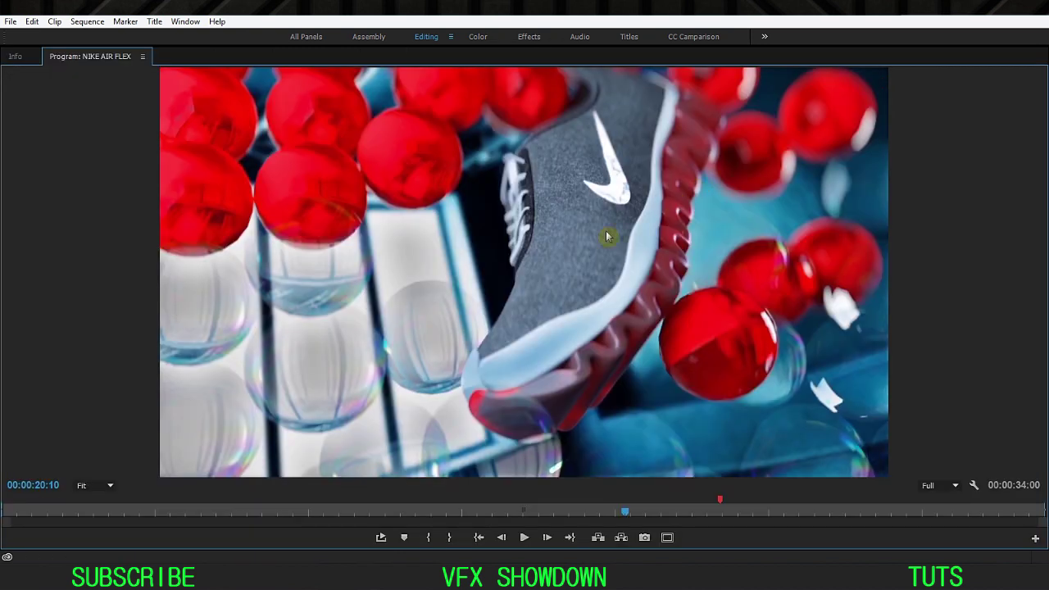
pyautogui.press('Right')
pyautogui.press('Right')
pyautogui.press('Right')
pyautogui.press('Right')
pyautogui.press('Right')
pyautogui.press('Right')
pyautogui.press('Right')
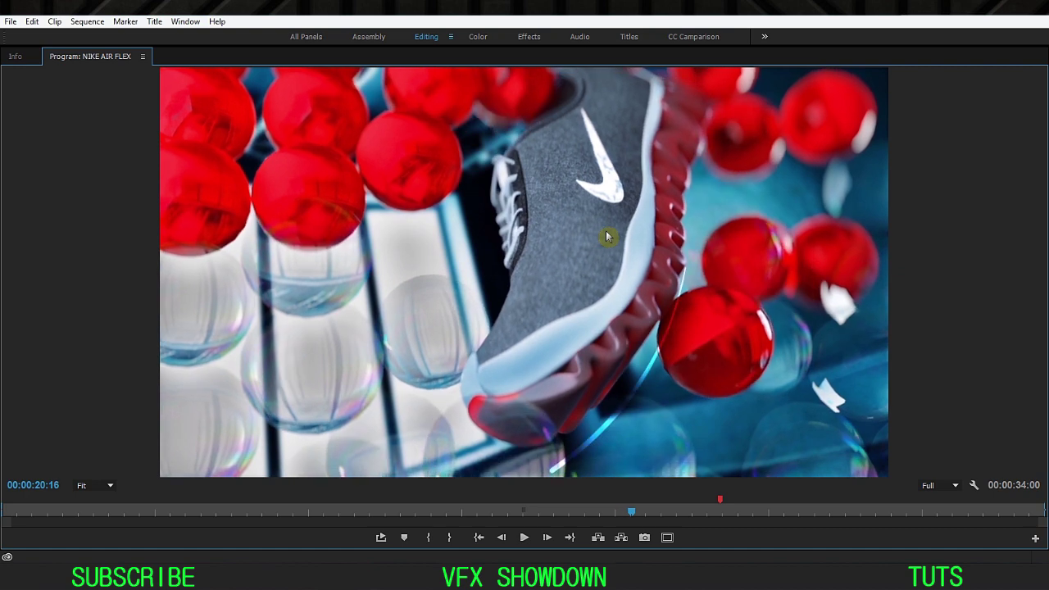
pyautogui.press('`')
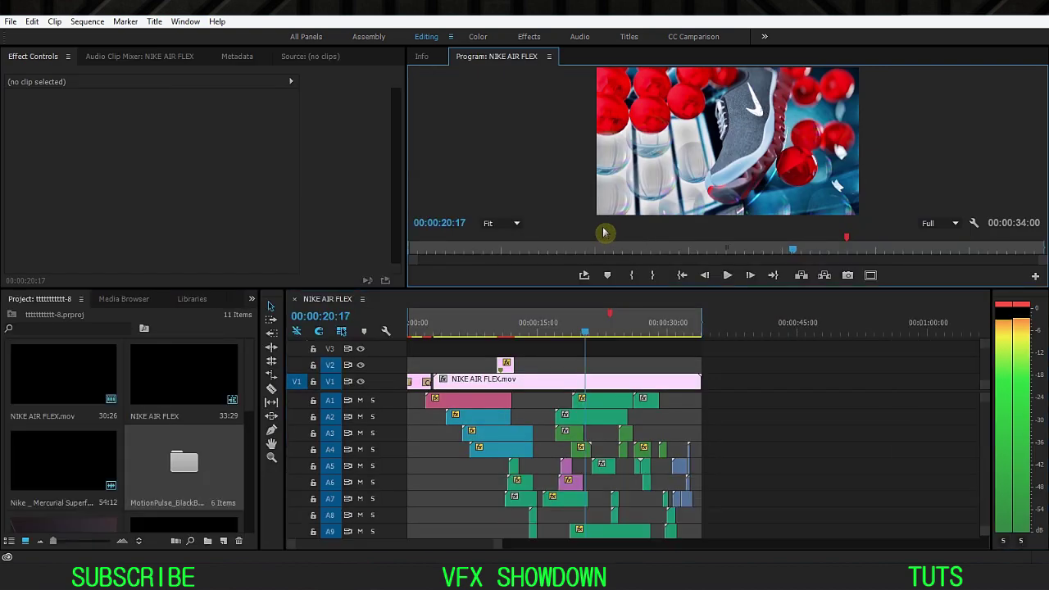
# Step: Move the playhead to 00:00:26:23 and play the closing shoe shots up to 00:00:29:18
pyautogui.click(604, 331)
pyautogui.click(641, 331)
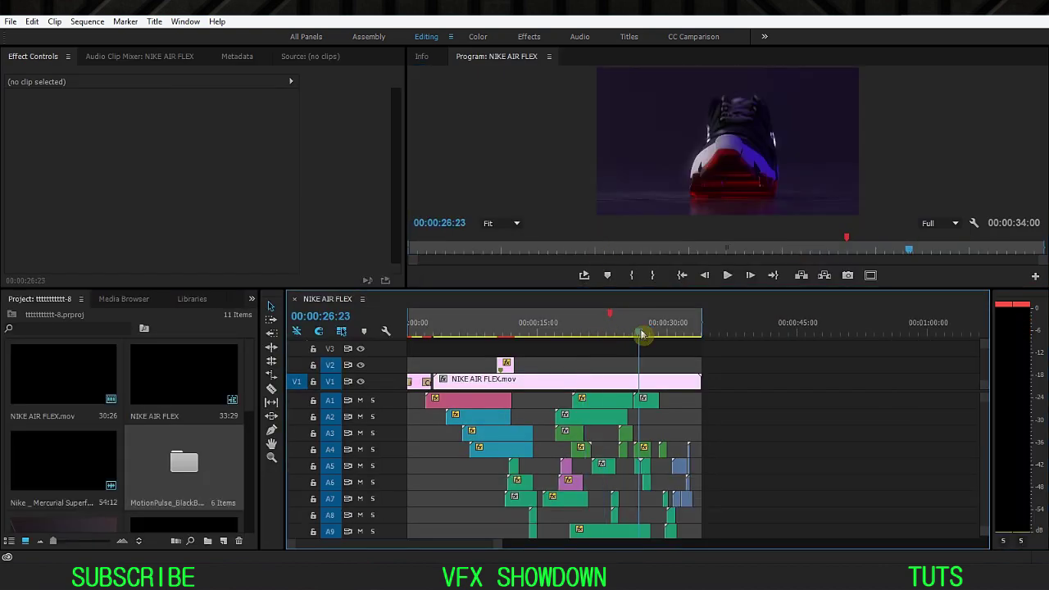
pyautogui.press('space')
pyautogui.press('space')
# Step: Scrub back to 00:00:15:20 and examine the shoe frame at 00:00:20:04 in the maximized program monitor
pyautogui.click(634, 334)
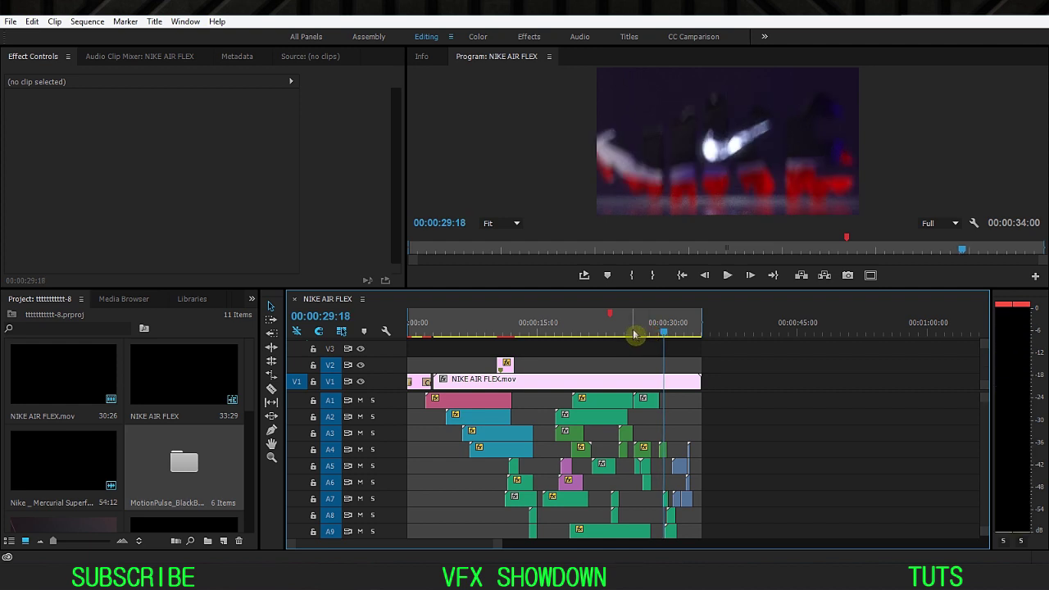
pyautogui.moveTo(631, 334); pyautogui.dragTo(543, 333)
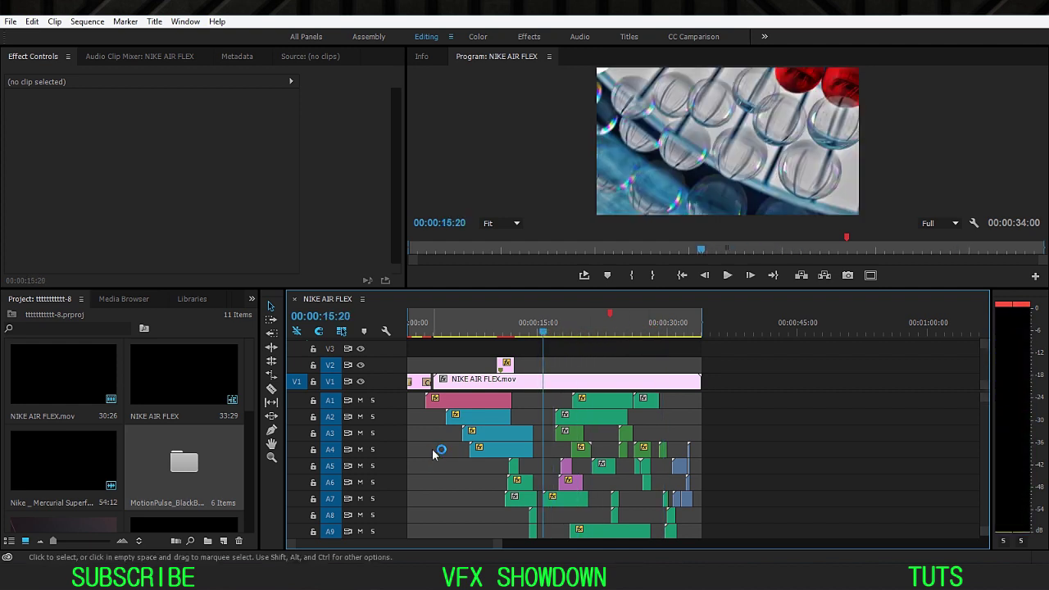
pyautogui.click(583, 332)
pyautogui.press('`')
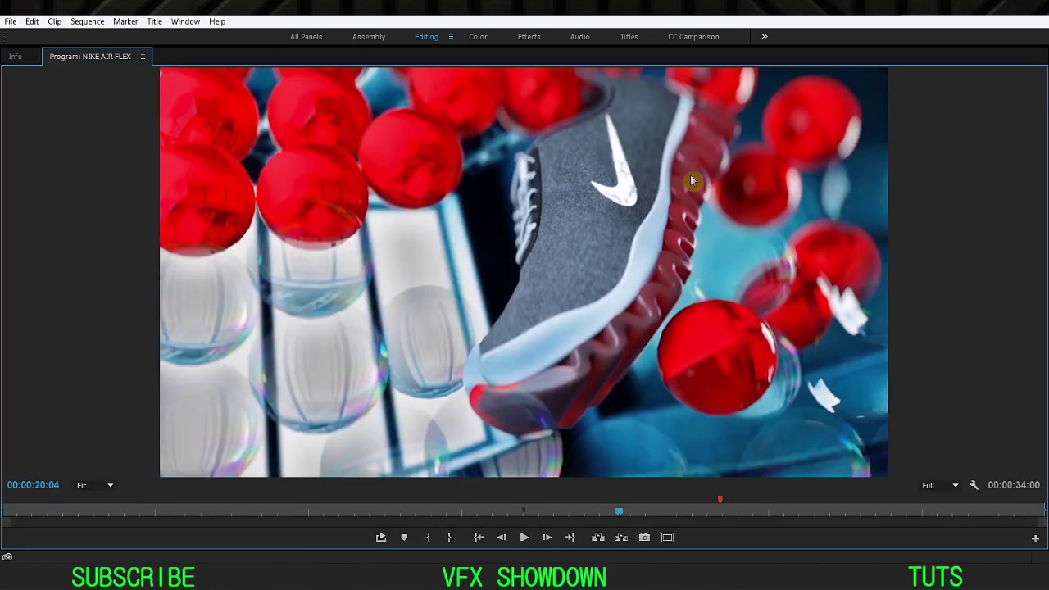